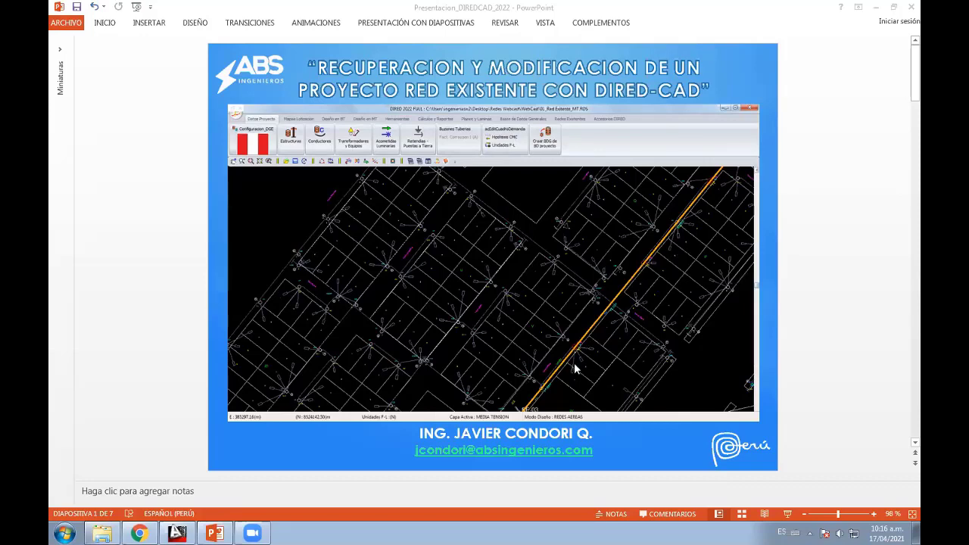
Step: Switch to the project folder in Explorer and open the Red Existente drawing
{"action": "left_click", "coordinate": [102, 534]}
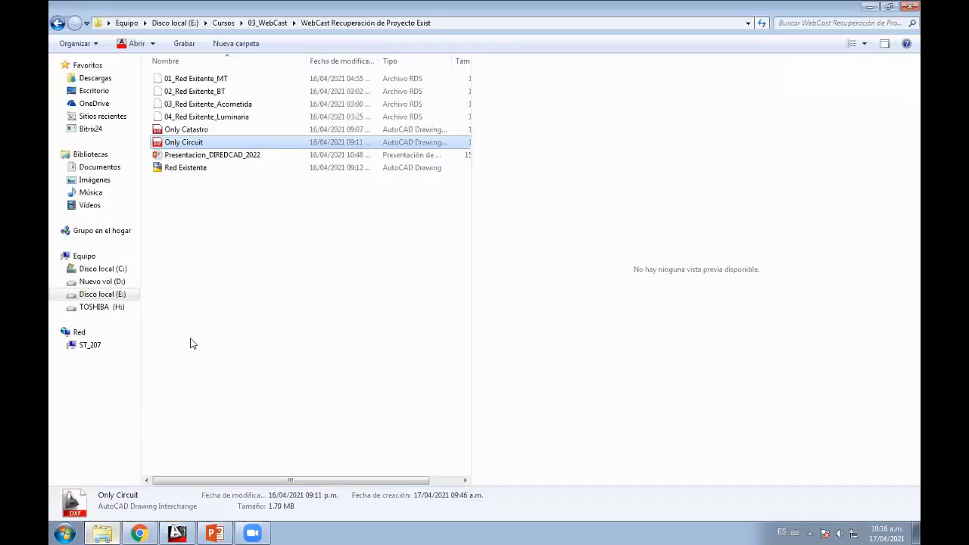
{"action": "left_click", "coordinate": [189, 170]}
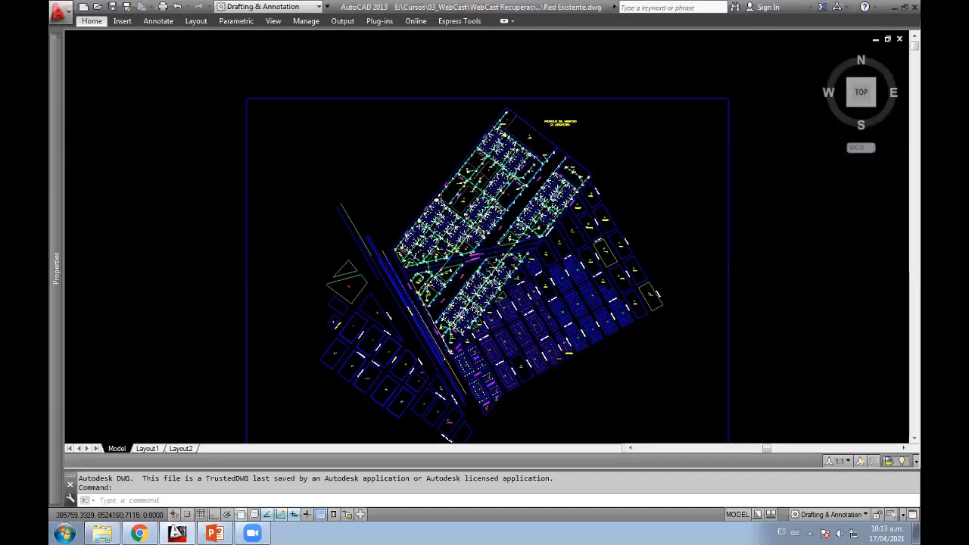
Step: Zoom in and pan across network blocks R, Q, P, F, K, J and D
{"action": "scroll", "coordinate": [552, 249], "scroll_direction": "up", "scroll_amount": 2}
{"action": "scroll", "coordinate": [552, 249], "scroll_direction": "up", "scroll_amount": 2}
{"action": "scroll", "coordinate": [552, 250], "scroll_direction": "up", "scroll_amount": 3}
{"action": "scroll", "coordinate": [552, 249], "scroll_direction": "up", "scroll_amount": 2}
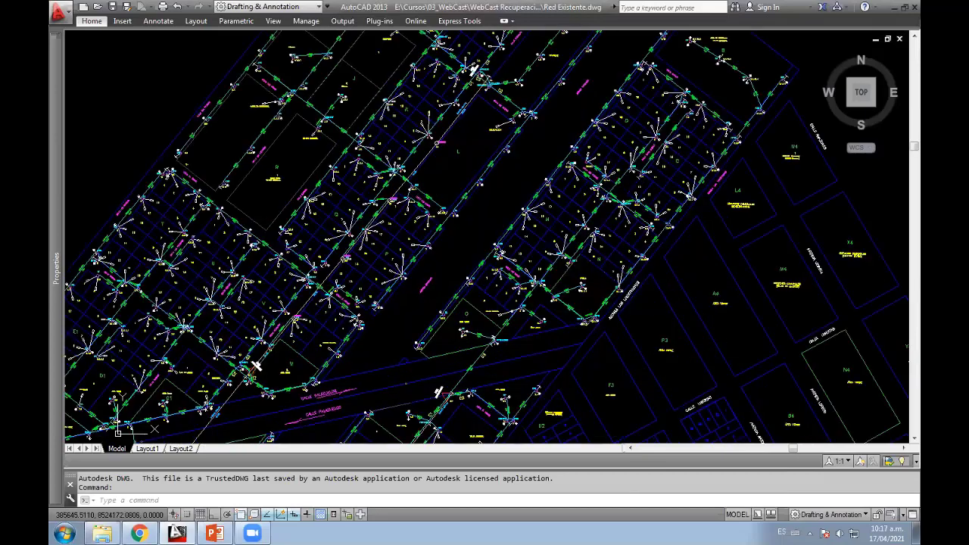
{"action": "middle_click_drag", "start_coordinate": [117, 432], "coordinate": [196, 432]}
{"action": "scroll", "coordinate": [747, 320], "scroll_direction": "down", "scroll_amount": 2}
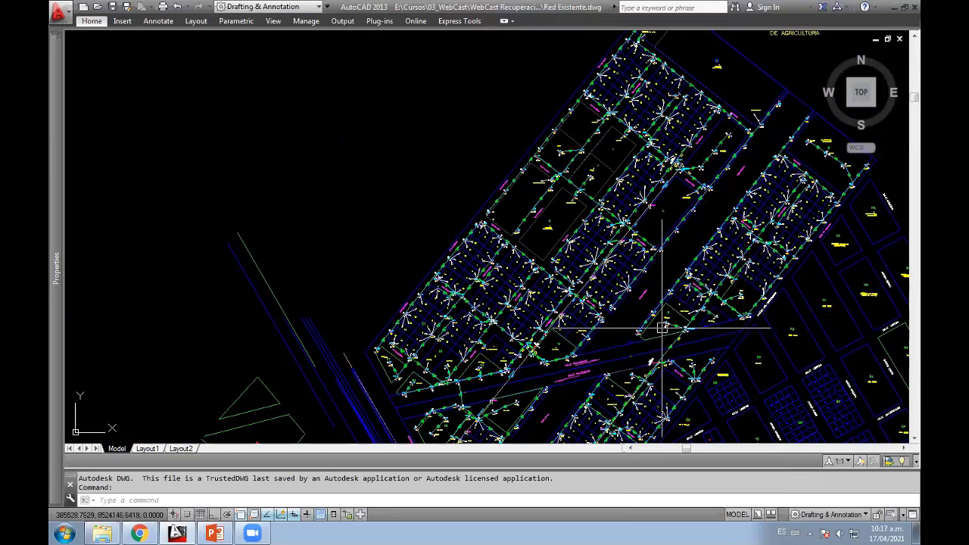
{"action": "middle_click_drag", "start_coordinate": [680, 325], "coordinate": [512, 292]}
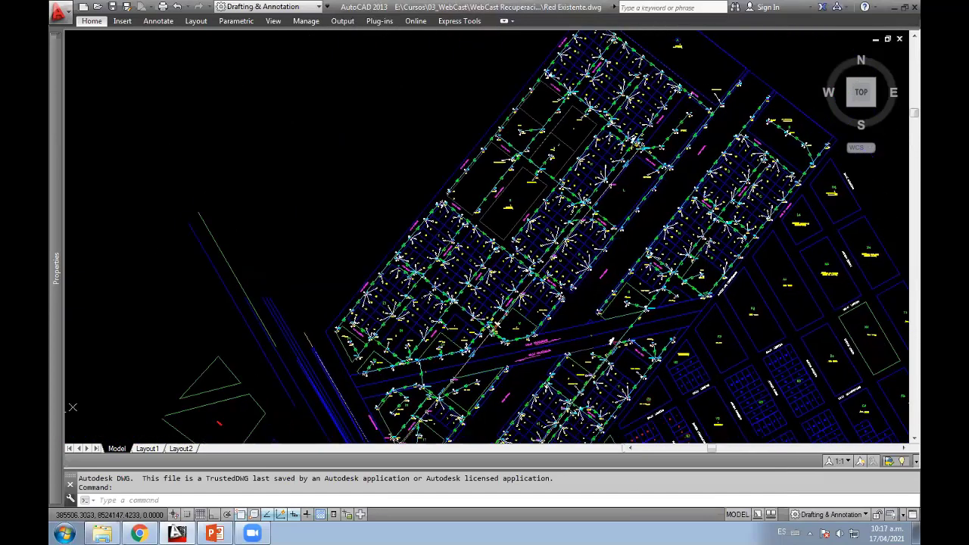
{"action": "scroll", "coordinate": [412, 325], "scroll_direction": "up", "scroll_amount": 3}
{"action": "scroll", "coordinate": [411, 325], "scroll_direction": "up", "scroll_amount": 3}
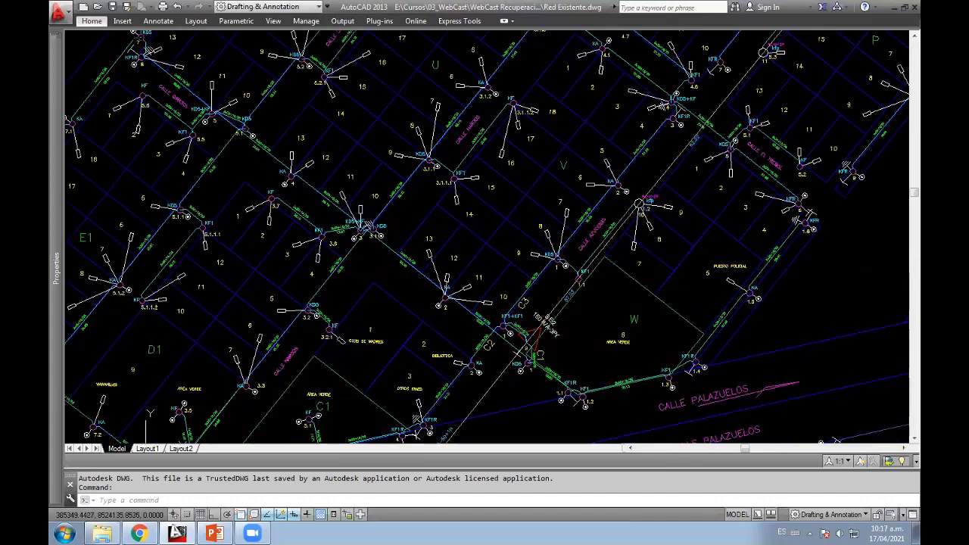
{"action": "scroll", "coordinate": [413, 325], "scroll_direction": "up", "scroll_amount": 1}
{"action": "middle_click_drag", "start_coordinate": [415, 326], "coordinate": [333, 369]}
{"action": "middle_click_drag", "start_coordinate": [500, 281], "coordinate": [416, 324]}
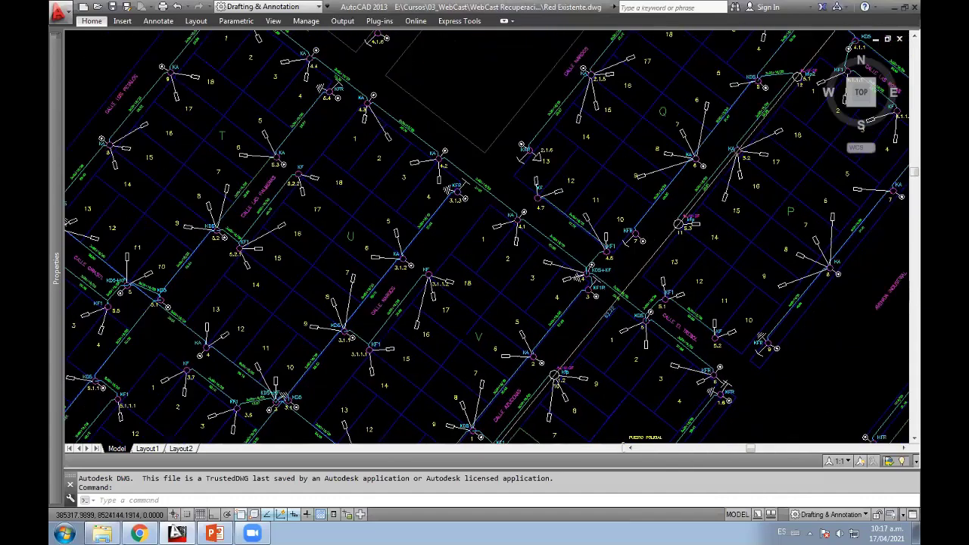
{"action": "middle_click_drag", "start_coordinate": [568, 284], "coordinate": [486, 325]}
{"action": "mouse_move", "coordinate": [639, 184]}
{"action": "middle_mouse_down"}
{"action": "mouse_move", "coordinate": [520, 363]}
{"action": "mouse_move", "coordinate": [573, 212]}
{"action": "middle_mouse_up"}
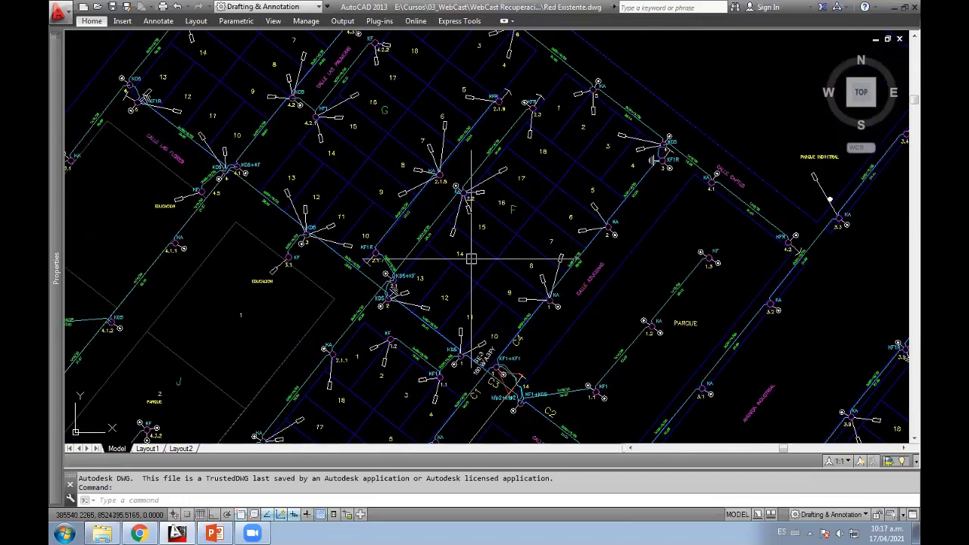
{"action": "middle_click_drag", "start_coordinate": [465, 255], "coordinate": [613, 162]}
{"action": "scroll", "coordinate": [613, 162], "scroll_direction": "down", "scroll_amount": 3}
Step: Pan and zoom around the Calle Palazuelos network and the blocks north of it
{"action": "mouse_move", "coordinate": [588, 216]}
{"action": "middle_mouse_down"}
{"action": "mouse_move", "coordinate": [450, 230]}
{"action": "mouse_move", "coordinate": [517, 265]}
{"action": "middle_mouse_up"}
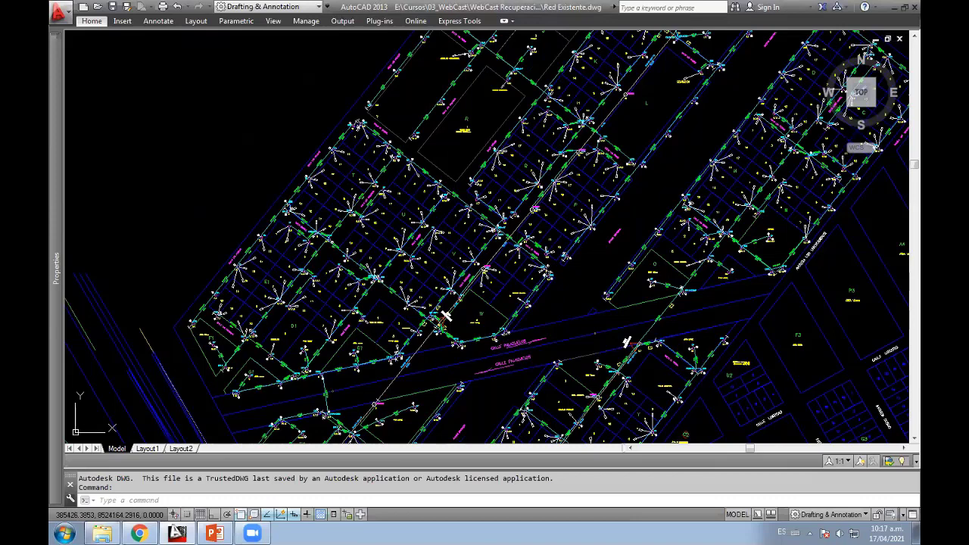
{"action": "middle_click_drag", "start_coordinate": [446, 315], "coordinate": [490, 232]}
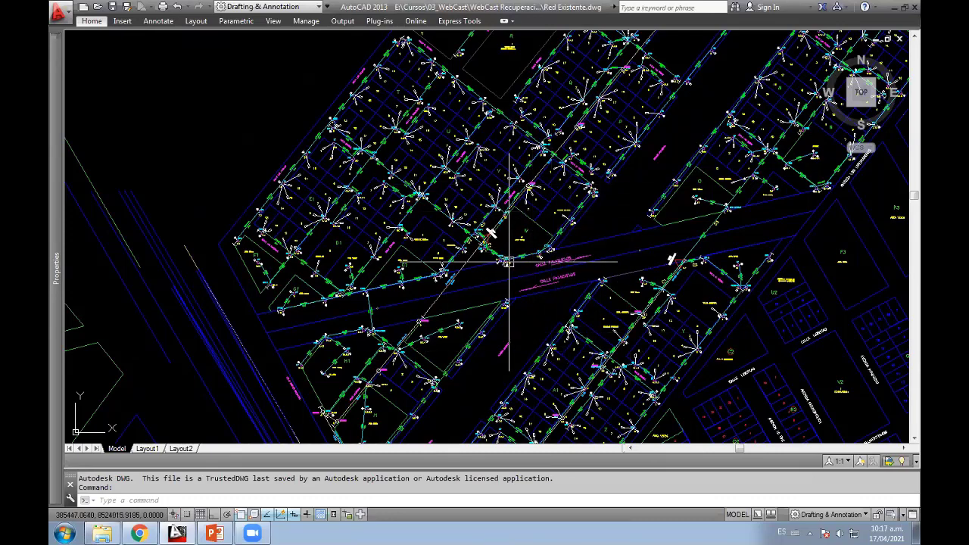
{"action": "scroll", "coordinate": [508, 261], "scroll_direction": "down", "scroll_amount": 3}
{"action": "scroll", "coordinate": [486, 292], "scroll_direction": "up", "scroll_amount": 3}
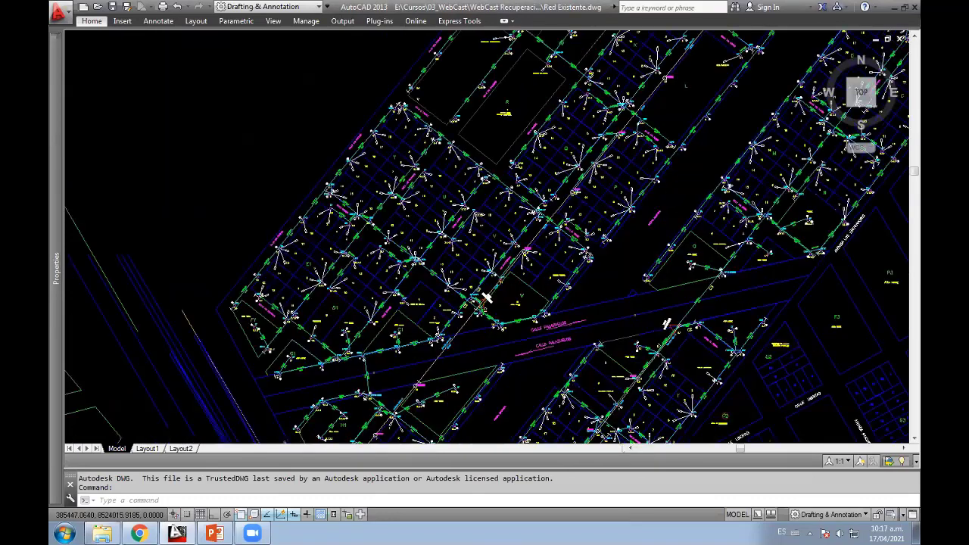
{"action": "scroll", "coordinate": [607, 299], "scroll_direction": "up", "scroll_amount": 3}
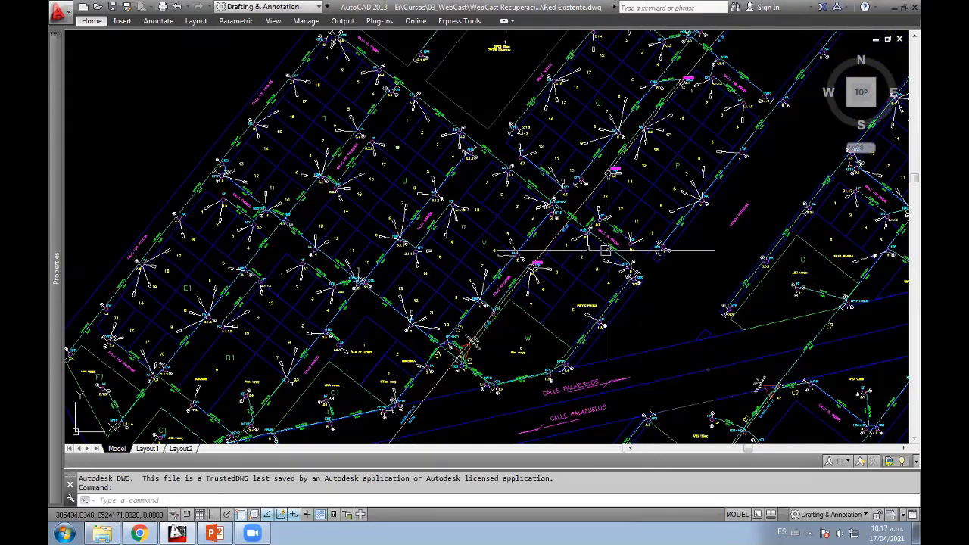
{"action": "middle_click_drag", "start_coordinate": [574, 256], "coordinate": [493, 261]}
{"action": "scroll", "coordinate": [479, 238], "scroll_direction": "down", "scroll_amount": 2}
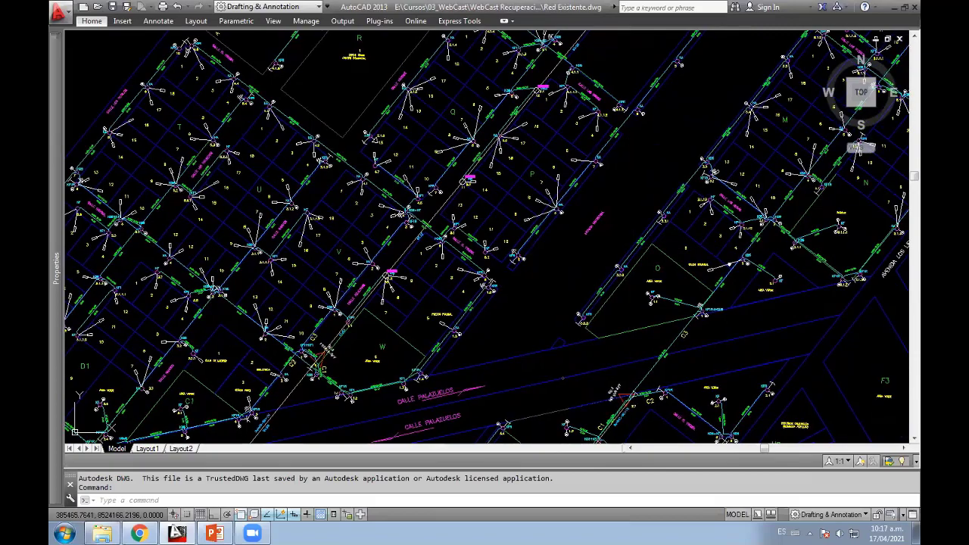
{"action": "scroll", "coordinate": [479, 237], "scroll_direction": "down", "scroll_amount": 2}
{"action": "scroll", "coordinate": [479, 238], "scroll_direction": "down", "scroll_amount": 1}
{"action": "scroll", "coordinate": [479, 237], "scroll_direction": "up", "scroll_amount": 2}
{"action": "scroll", "coordinate": [335, 195], "scroll_direction": "up", "scroll_amount": 2}
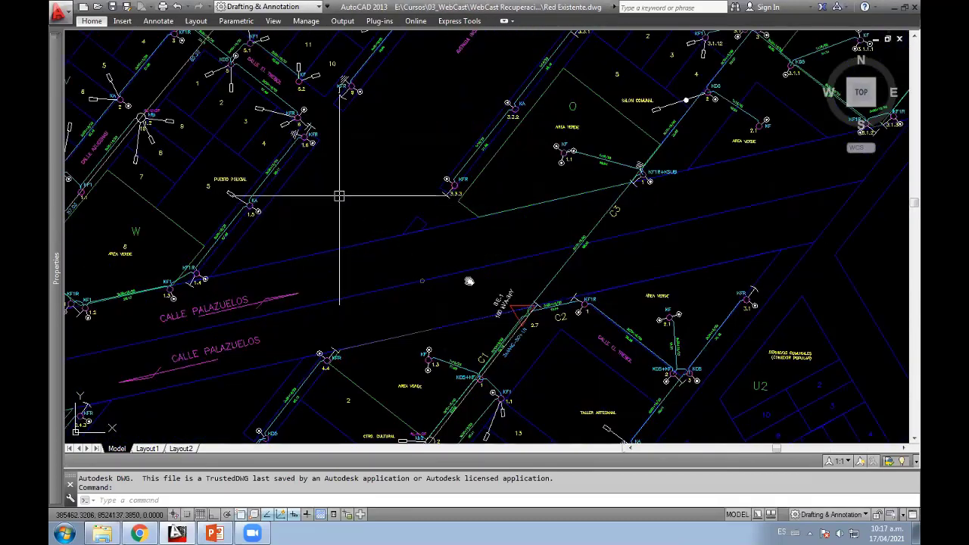
{"action": "middle_click_drag", "start_coordinate": [335, 194], "coordinate": [479, 284]}
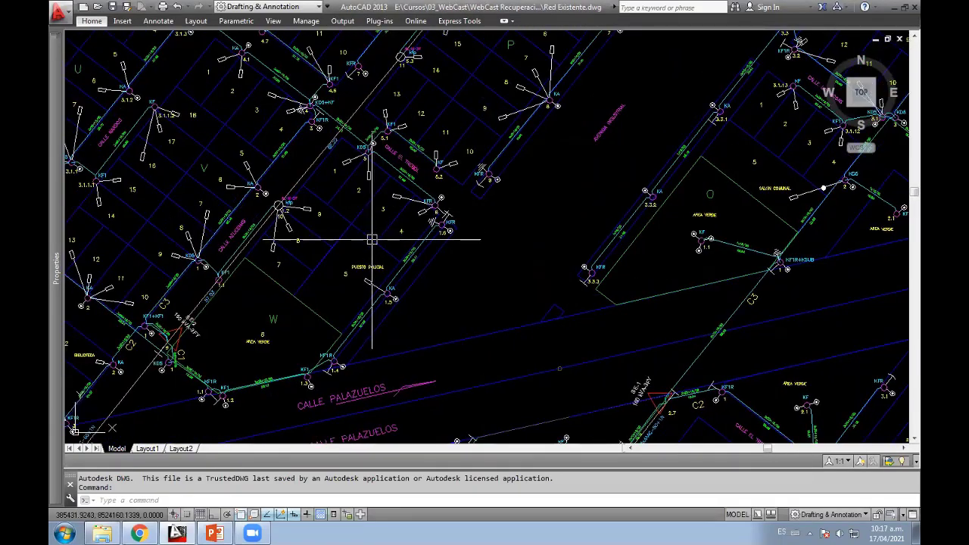
{"action": "mouse_move", "coordinate": [368, 208]}
{"action": "middle_mouse_down"}
{"action": "mouse_move", "coordinate": [452, 259]}
{"action": "mouse_move", "coordinate": [681, 232]}
{"action": "middle_mouse_up"}
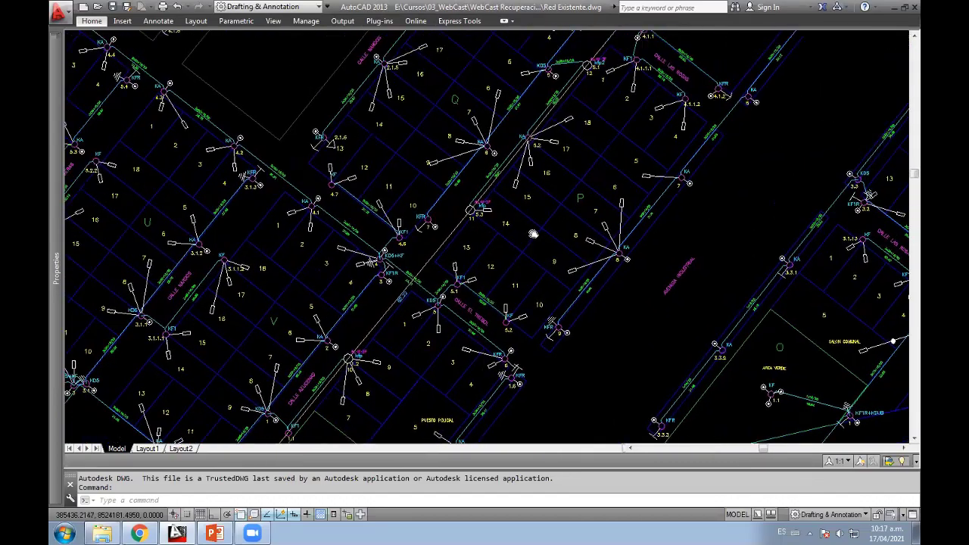
{"action": "scroll", "coordinate": [530, 162], "scroll_direction": "down", "scroll_amount": 2}
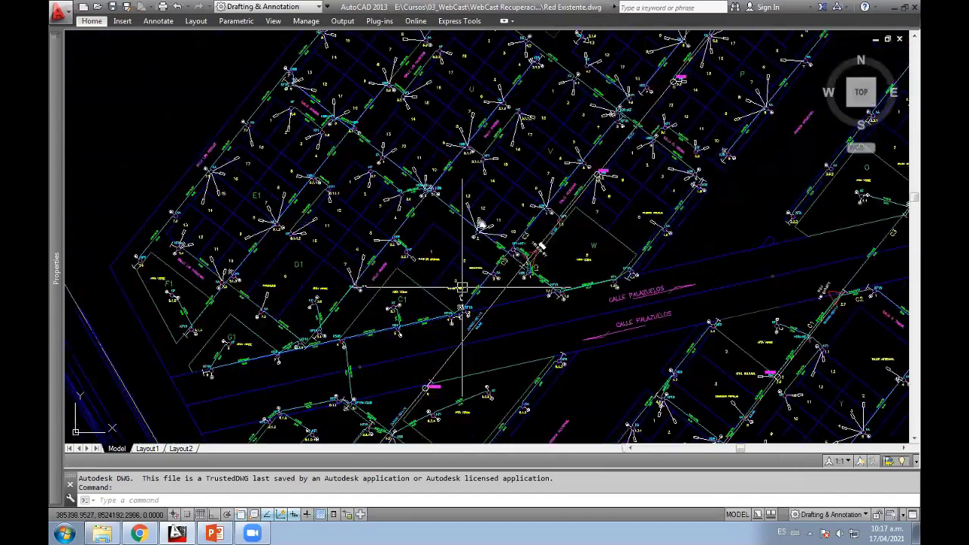
{"action": "middle_click_drag", "start_coordinate": [460, 281], "coordinate": [530, 83]}
{"action": "middle_click_drag", "start_coordinate": [466, 343], "coordinate": [472, 281]}
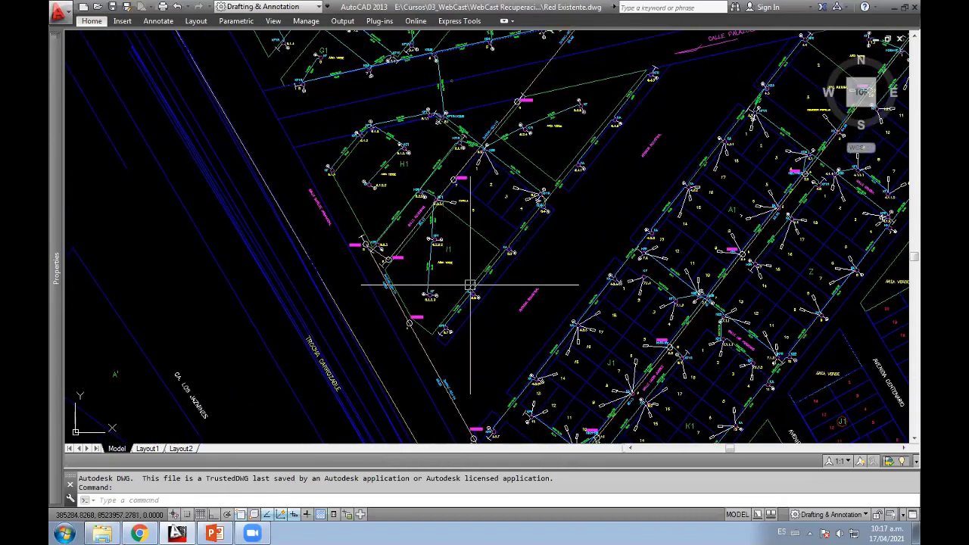
{"action": "scroll", "coordinate": [392, 262], "scroll_direction": "up", "scroll_amount": 4}
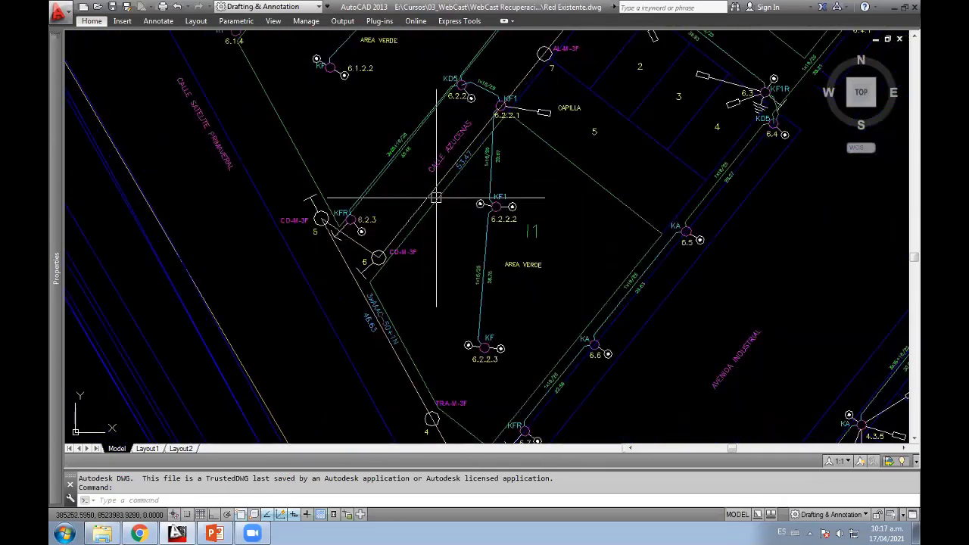
{"action": "middle_click_drag", "start_coordinate": [439, 199], "coordinate": [368, 78]}
{"action": "scroll", "coordinate": [495, 184], "scroll_direction": "down", "scroll_amount": 2}
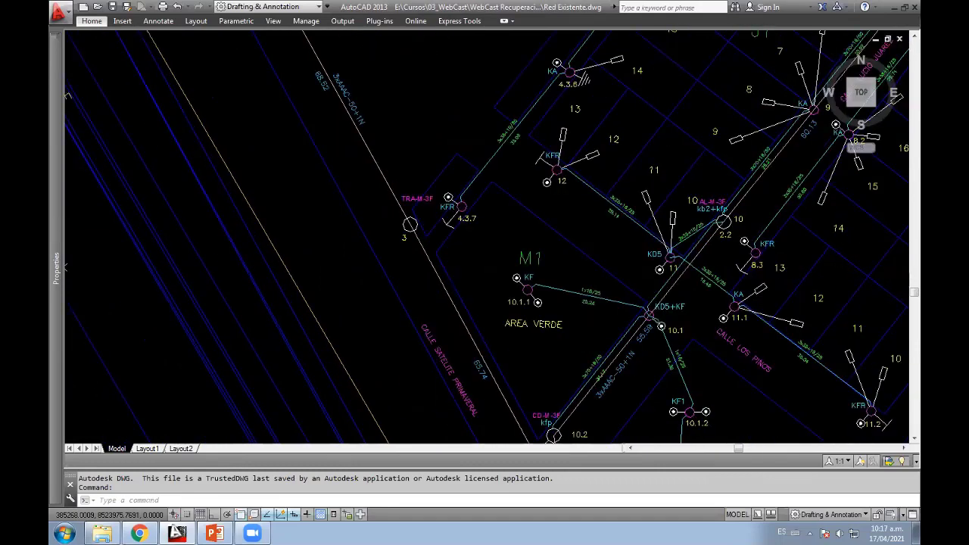
{"action": "middle_click_drag", "start_coordinate": [530, 439], "coordinate": [483, 320]}
{"action": "scroll", "coordinate": [483, 319], "scroll_direction": "up", "scroll_amount": 4}
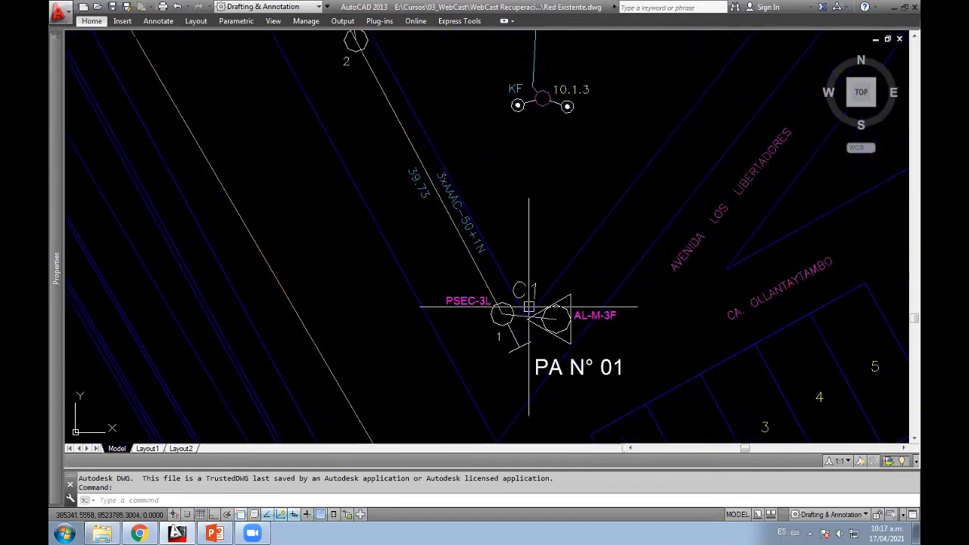
{"action": "middle_click_drag", "start_coordinate": [452, 173], "coordinate": [454, 280]}
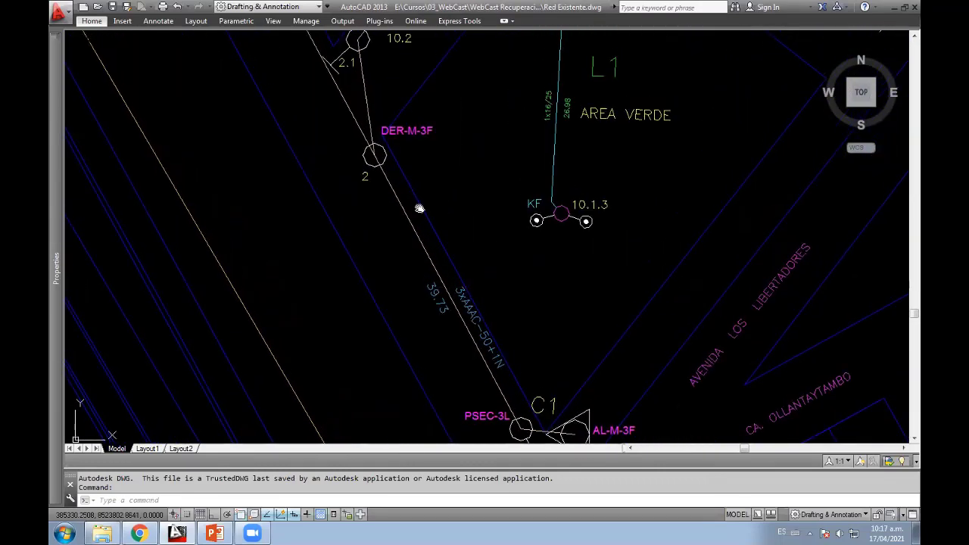
{"action": "mouse_move", "coordinate": [326, 46]}
{"action": "middle_mouse_down"}
{"action": "mouse_move", "coordinate": [353, 154]}
{"action": "mouse_move", "coordinate": [454, 363]}
{"action": "middle_mouse_up"}
{"action": "middle_click_drag", "start_coordinate": [326, 76], "coordinate": [401, 282]}
{"action": "middle_click_drag", "start_coordinate": [333, 151], "coordinate": [393, 303]}
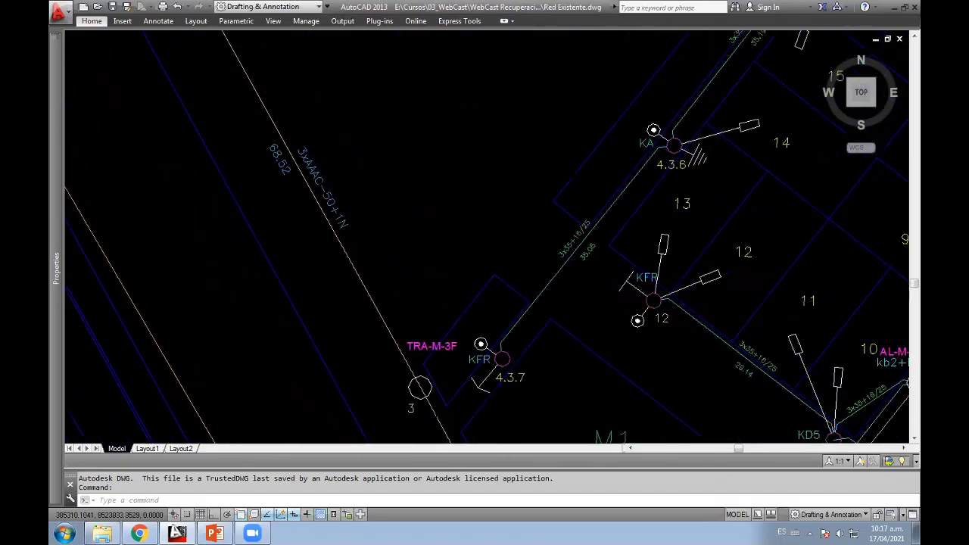
{"action": "middle_click_drag", "start_coordinate": [326, 123], "coordinate": [414, 386]}
{"action": "middle_click_drag", "start_coordinate": [315, 157], "coordinate": [393, 371]}
{"action": "middle_click_drag", "start_coordinate": [356, 114], "coordinate": [394, 288]}
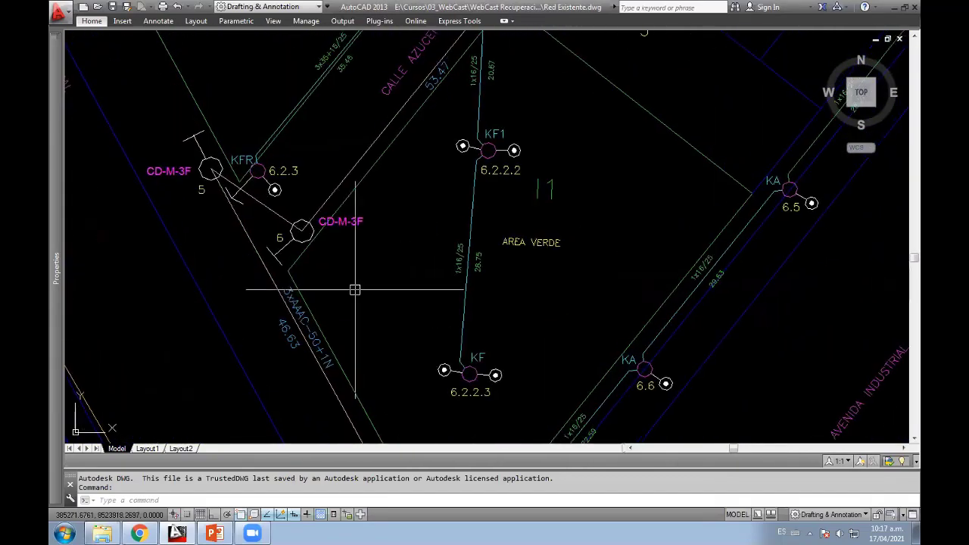
{"action": "mouse_move", "coordinate": [302, 281]}
{"action": "middle_mouse_down"}
{"action": "mouse_move", "coordinate": [250, 320]}
{"action": "mouse_move", "coordinate": [230, 353]}
{"action": "middle_mouse_up"}
{"action": "scroll", "coordinate": [485, 235], "scroll_direction": "down", "scroll_amount": 5}
{"action": "mouse_move", "coordinate": [484, 235]}
{"action": "middle_mouse_down"}
{"action": "mouse_move", "coordinate": [394, 114]}
{"action": "mouse_move", "coordinate": [343, 114]}
{"action": "middle_mouse_up"}
{"action": "scroll", "coordinate": [456, 181], "scroll_direction": "up", "scroll_amount": 6}
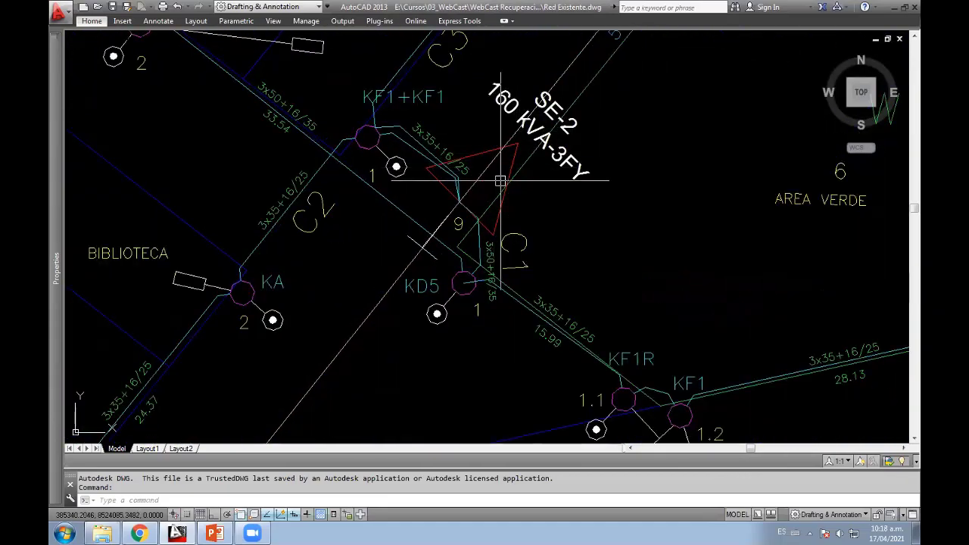
{"action": "scroll", "coordinate": [500, 181], "scroll_direction": "down", "scroll_amount": 5}
{"action": "mouse_move", "coordinate": [564, 279]}
{"action": "middle_mouse_down"}
{"action": "mouse_move", "coordinate": [461, 184]}
{"action": "mouse_move", "coordinate": [450, 156]}
{"action": "middle_mouse_up"}
{"action": "scroll", "coordinate": [401, 335], "scroll_direction": "down", "scroll_amount": 3}
{"action": "scroll", "coordinate": [401, 336], "scroll_direction": "up", "scroll_amount": 6}
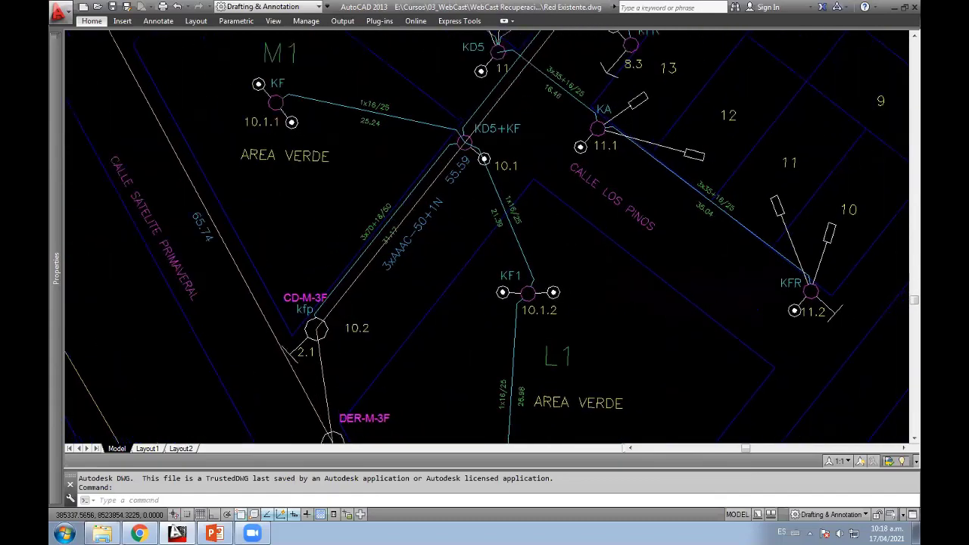
{"action": "scroll", "coordinate": [484, 236], "scroll_direction": "down", "scroll_amount": 3}
{"action": "scroll", "coordinate": [484, 237], "scroll_direction": "down", "scroll_amount": 2}
{"action": "middle_click_drag", "start_coordinate": [484, 189], "coordinate": [433, 259]}
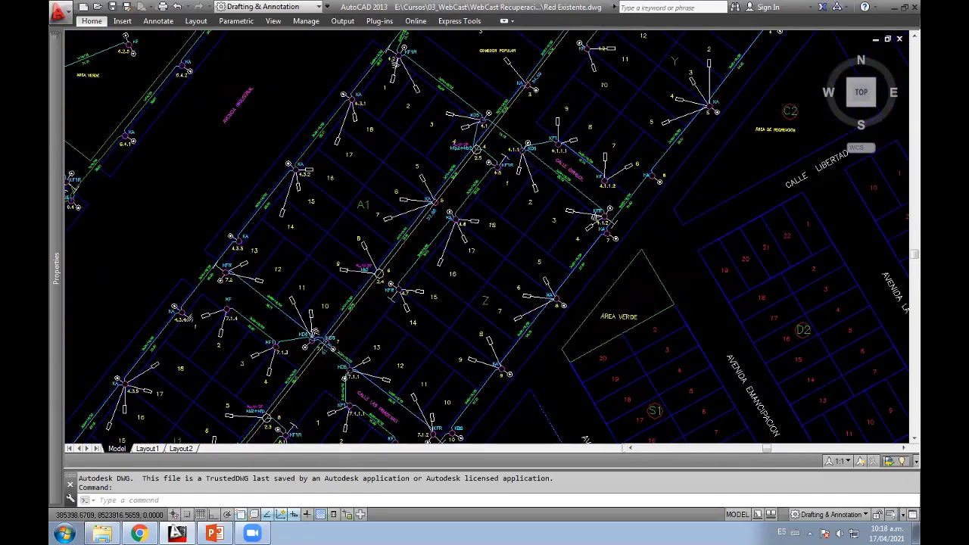
{"action": "scroll", "coordinate": [433, 259], "scroll_direction": "up", "scroll_amount": 6}
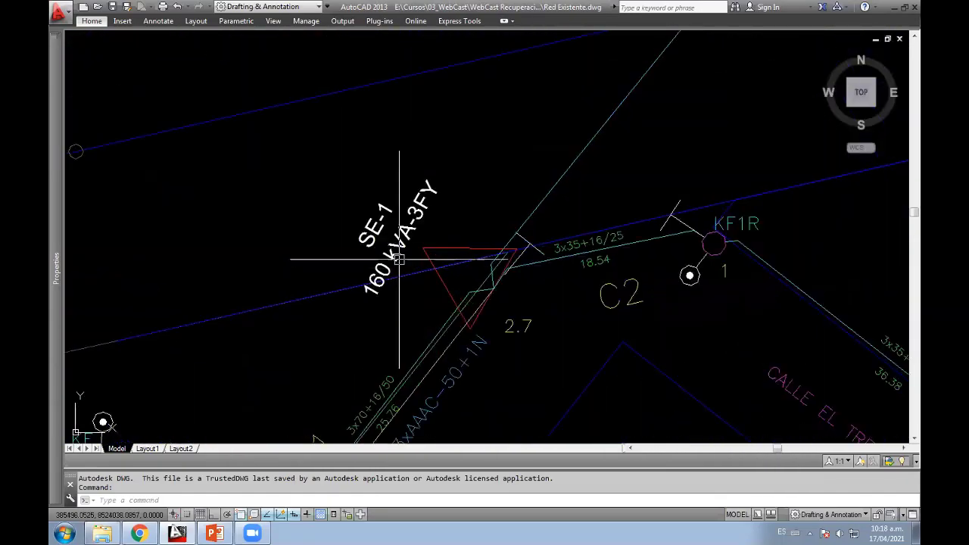
{"action": "scroll", "coordinate": [476, 253], "scroll_direction": "down", "scroll_amount": 5}
{"action": "scroll", "coordinate": [552, 335], "scroll_direction": "up", "scroll_amount": 2}
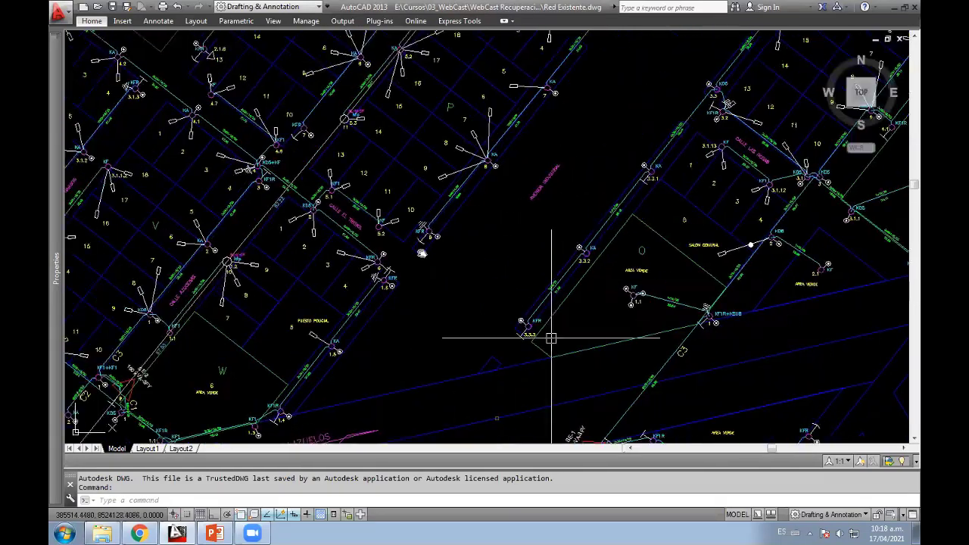
{"action": "mouse_move", "coordinate": [552, 335]}
{"action": "middle_mouse_down"}
{"action": "mouse_move", "coordinate": [466, 227]}
{"action": "mouse_move", "coordinate": [538, 366]}
{"action": "middle_mouse_up"}
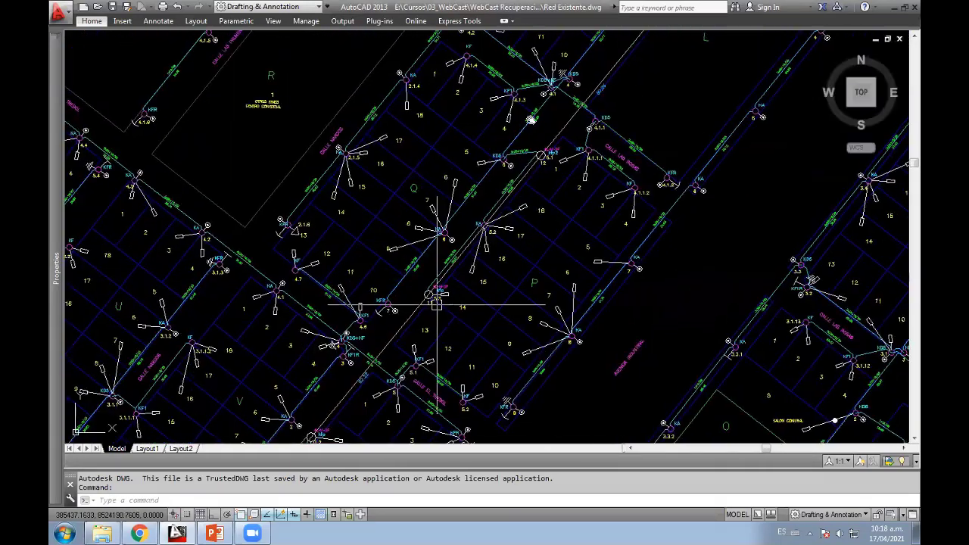
{"action": "mouse_move", "coordinate": [355, 364]}
{"action": "middle_mouse_down"}
{"action": "mouse_move", "coordinate": [531, 170]}
{"action": "mouse_move", "coordinate": [601, 168]}
{"action": "mouse_move", "coordinate": [569, 156]}
{"action": "mouse_move", "coordinate": [588, 156]}
{"action": "mouse_move", "coordinate": [534, 148]}
{"action": "middle_mouse_up"}
{"action": "scroll", "coordinate": [447, 234], "scroll_direction": "up", "scroll_amount": 4}
{"action": "scroll", "coordinate": [448, 194], "scroll_direction": "down", "scroll_amount": 5}
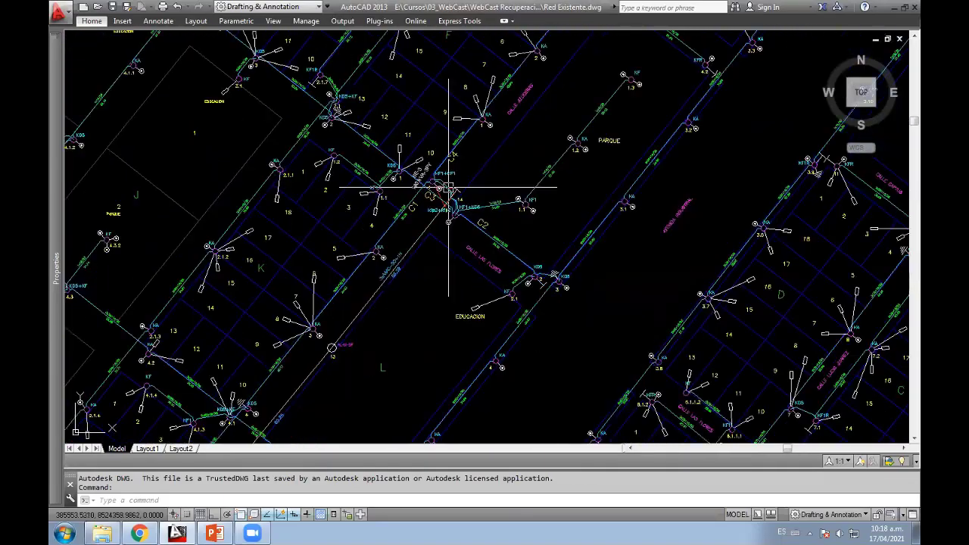
{"action": "scroll", "coordinate": [449, 188], "scroll_direction": "up", "scroll_amount": 1}
{"action": "scroll", "coordinate": [449, 188], "scroll_direction": "down", "scroll_amount": 1}
{"action": "scroll", "coordinate": [424, 227], "scroll_direction": "down", "scroll_amount": 2}
{"action": "scroll", "coordinate": [387, 299], "scroll_direction": "down", "scroll_amount": 1}
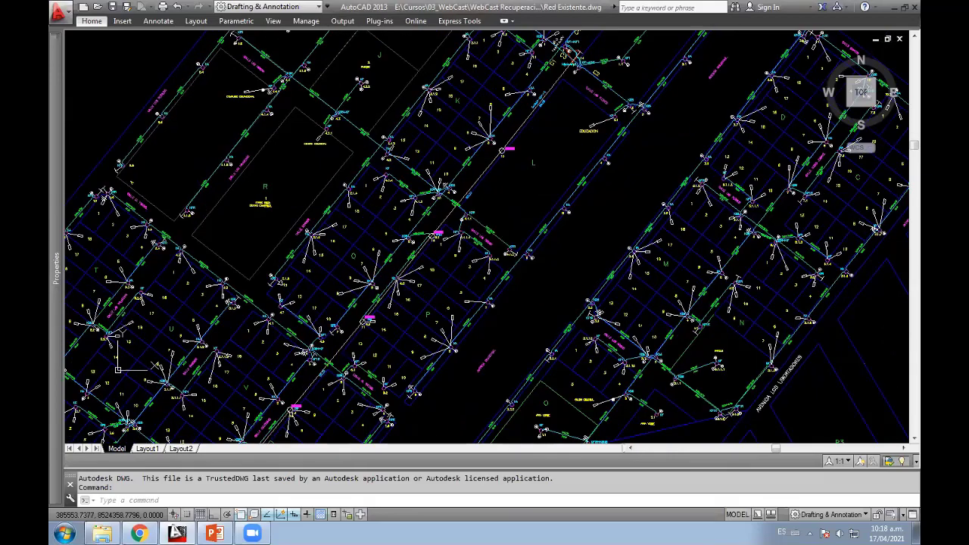
{"action": "scroll", "coordinate": [601, 178], "scroll_direction": "up", "scroll_amount": 2}
{"action": "scroll", "coordinate": [537, 134], "scroll_direction": "up", "scroll_amount": 2}
{"action": "scroll", "coordinate": [537, 134], "scroll_direction": "up", "scroll_amount": 2}
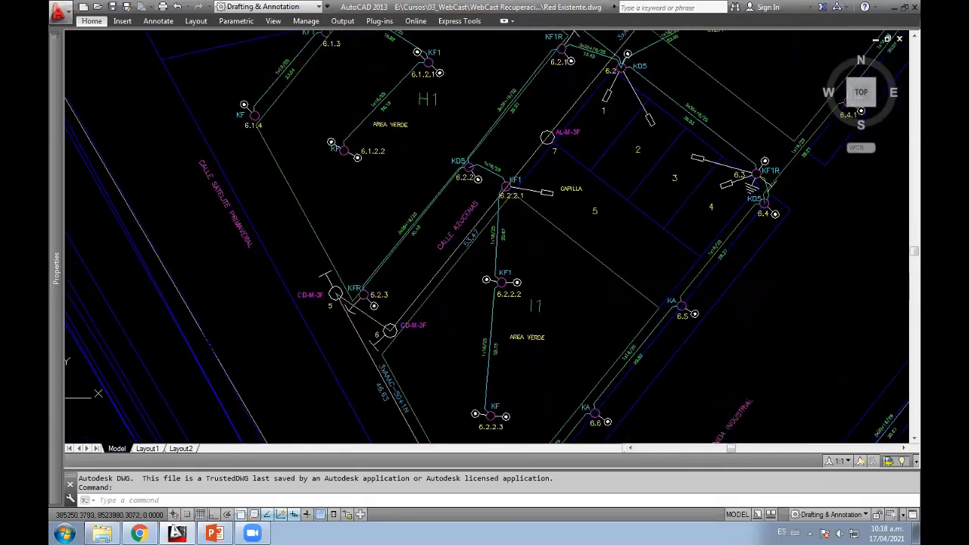
{"action": "scroll", "coordinate": [537, 134], "scroll_direction": "up", "scroll_amount": 1}
{"action": "scroll", "coordinate": [432, 352], "scroll_direction": "down", "scroll_amount": 2}
{"action": "scroll", "coordinate": [411, 303], "scroll_direction": "up", "scroll_amount": 2}
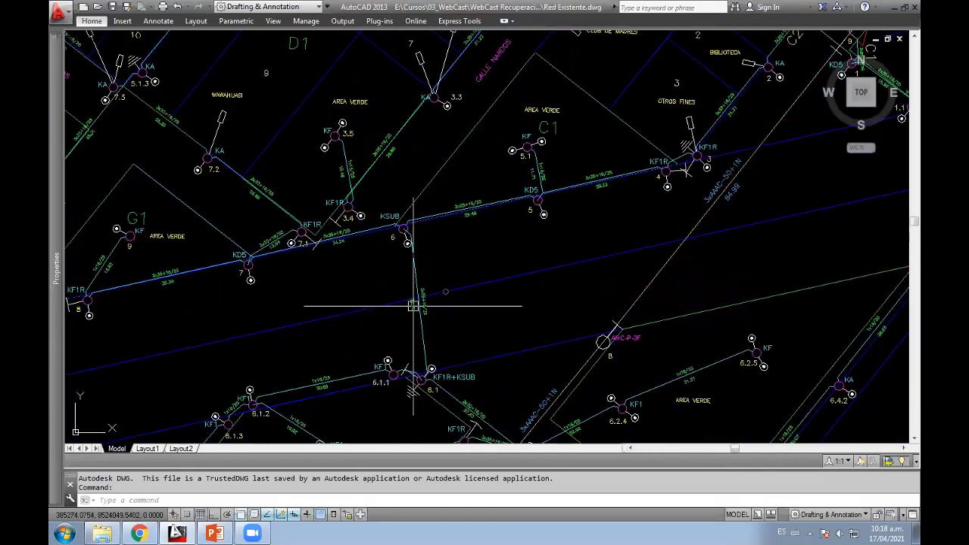
{"action": "scroll", "coordinate": [381, 256], "scroll_direction": "up", "scroll_amount": 2}
{"action": "left_click", "coordinate": [381, 256]}
{"action": "middle_click_drag", "start_coordinate": [381, 256], "coordinate": [383, 314]}
{"action": "key", "text": "Escape"}
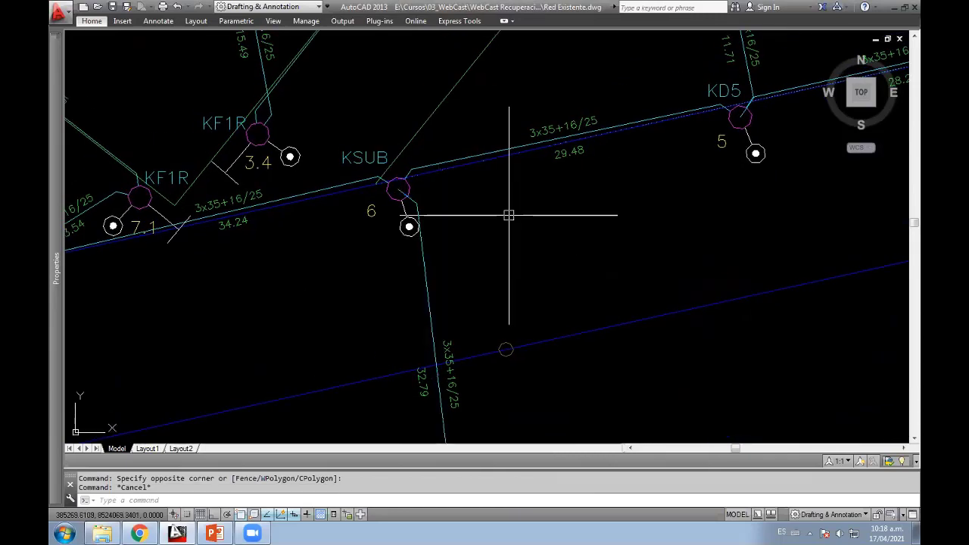
{"action": "scroll", "coordinate": [439, 220], "scroll_direction": "up", "scroll_amount": 2}
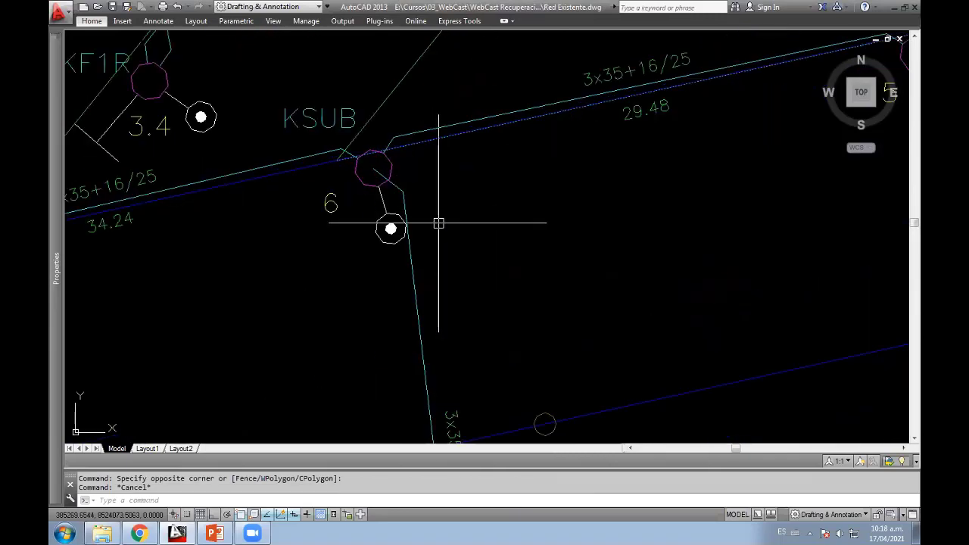
{"action": "type", "text": "re"}
{"action": "key", "text": "Return"}
{"action": "scroll", "coordinate": [413, 250], "scroll_direction": "down", "scroll_amount": 2}
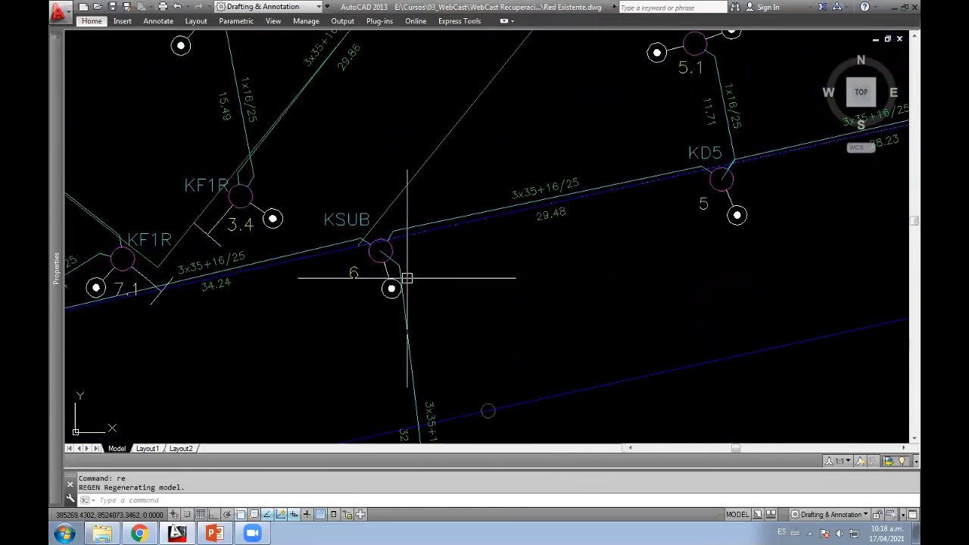
{"action": "scroll", "coordinate": [391, 263], "scroll_direction": "up", "scroll_amount": 2}
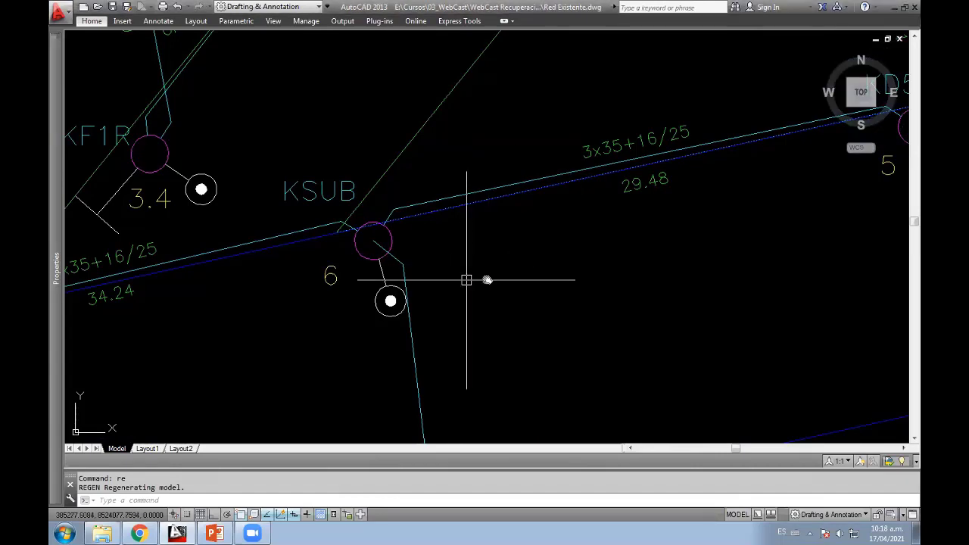
{"action": "middle_click_drag", "start_coordinate": [383, 246], "coordinate": [485, 207]}
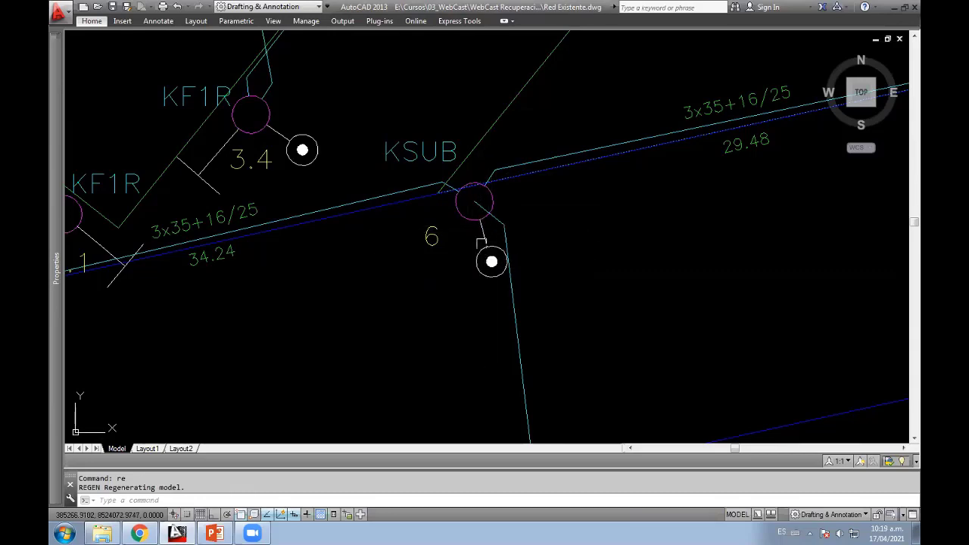
{"action": "mouse_move", "coordinate": [512, 247]}
{"action": "middle_mouse_down"}
{"action": "mouse_move", "coordinate": [465, 275]}
{"action": "mouse_move", "coordinate": [606, 253]}
{"action": "mouse_move", "coordinate": [498, 297]}
{"action": "middle_mouse_up"}
{"action": "scroll", "coordinate": [465, 275], "scroll_direction": "down", "scroll_amount": 2}
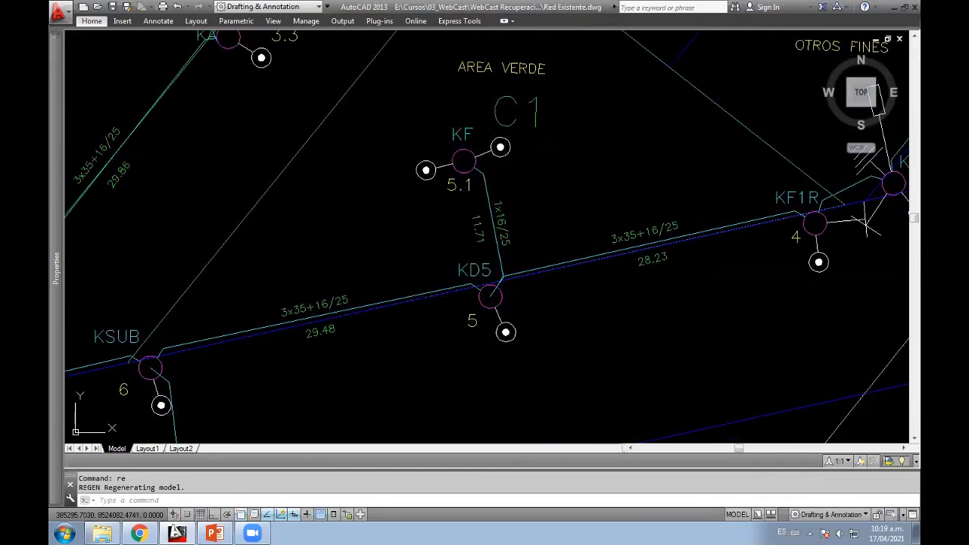
{"action": "middle_click_drag", "start_coordinate": [520, 226], "coordinate": [242, 314]}
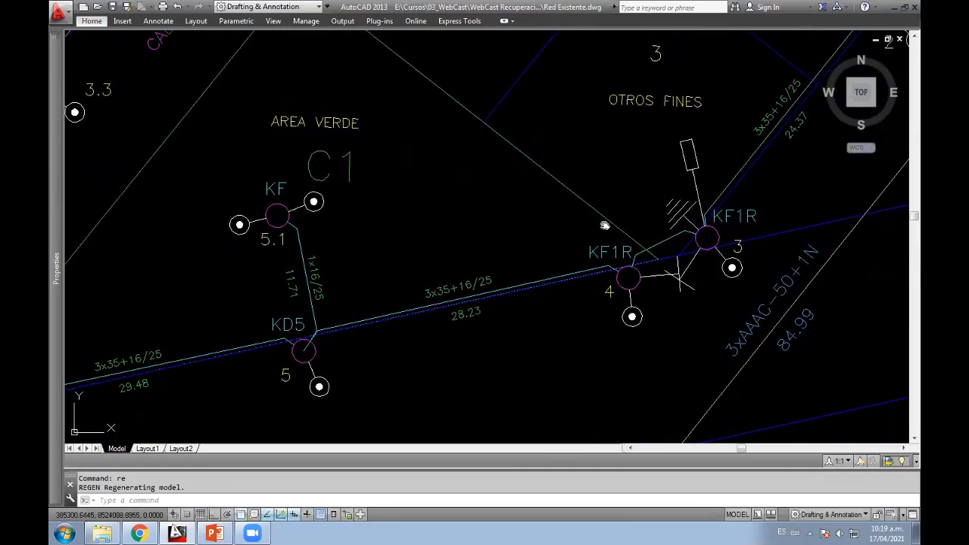
{"action": "middle_click_drag", "start_coordinate": [602, 225], "coordinate": [420, 196]}
{"action": "scroll", "coordinate": [558, 221], "scroll_direction": "up", "scroll_amount": 3}
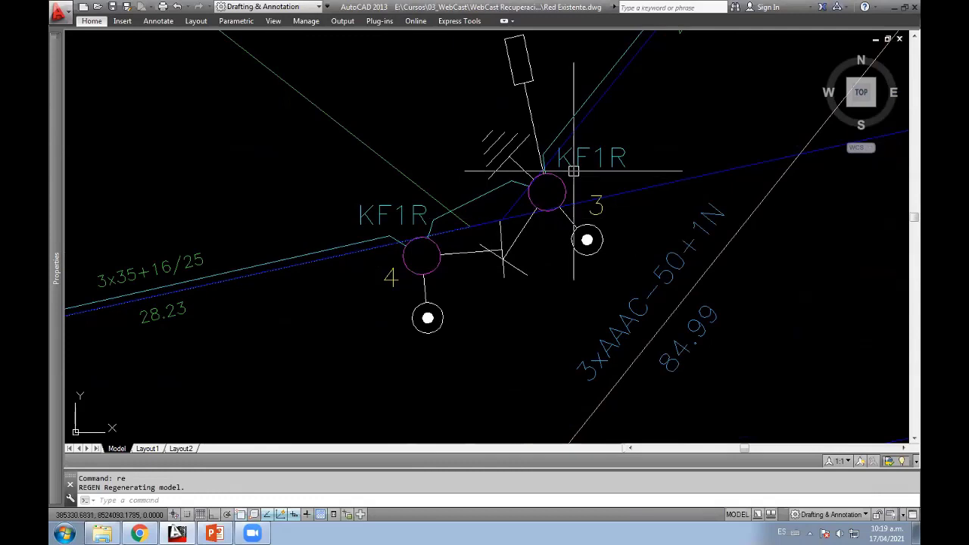
{"action": "mouse_move", "coordinate": [734, 216]}
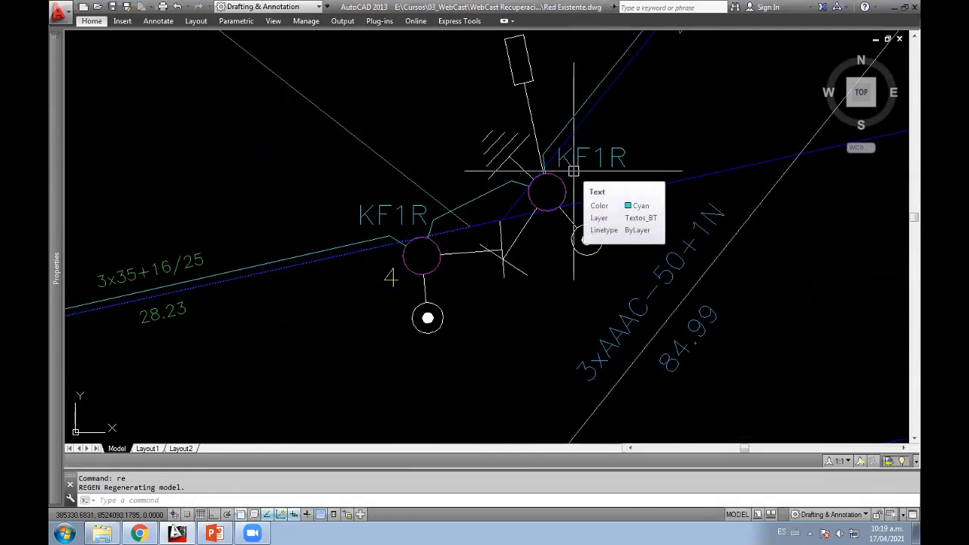
{"action": "middle_click_drag", "start_coordinate": [573, 171], "coordinate": [565, 243]}
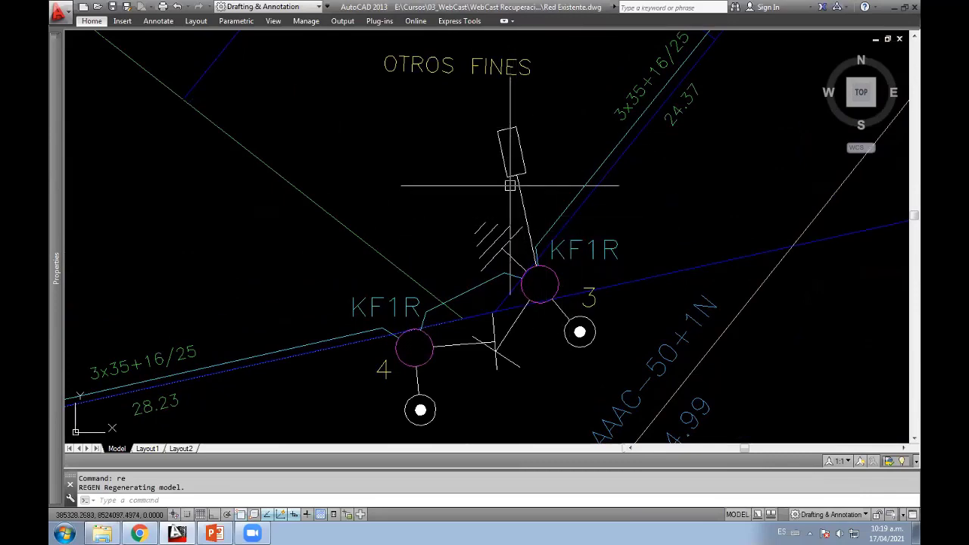
{"action": "left_click", "coordinate": [592, 180]}
{"action": "mouse_move", "coordinate": [592, 180]}
{"action": "middle_mouse_down"}
{"action": "mouse_move", "coordinate": [489, 329]}
{"action": "mouse_move", "coordinate": [493, 350]}
{"action": "middle_mouse_up"}
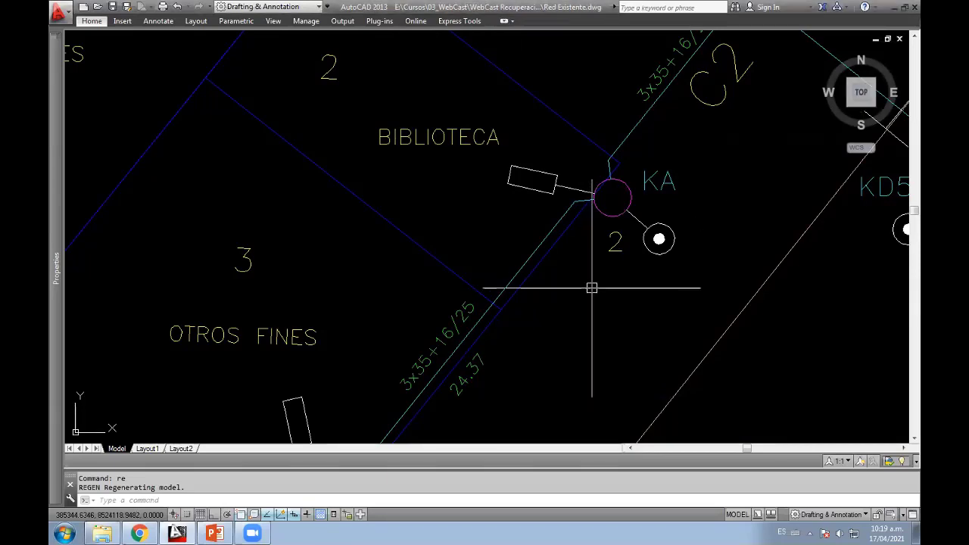
{"action": "middle_click_drag", "start_coordinate": [590, 286], "coordinate": [496, 330]}
{"action": "scroll", "coordinate": [593, 298], "scroll_direction": "down", "scroll_amount": 2}
{"action": "mouse_move", "coordinate": [679, 258]}
{"action": "middle_mouse_down"}
{"action": "mouse_move", "coordinate": [593, 242]}
{"action": "mouse_move", "coordinate": [544, 323]}
{"action": "middle_mouse_up"}
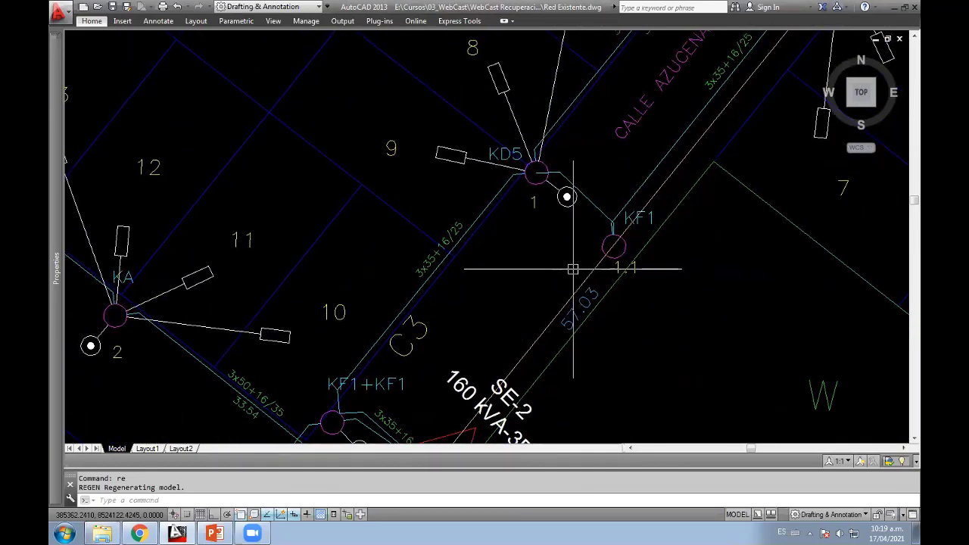
{"action": "middle_click_drag", "start_coordinate": [681, 271], "coordinate": [545, 325]}
{"action": "scroll", "coordinate": [545, 324], "scroll_direction": "down", "scroll_amount": 3}
Step: Zoom out to the cadastral blocks on the right and try a crossing selection over them
{"action": "scroll", "coordinate": [547, 320], "scroll_direction": "down", "scroll_amount": 3}
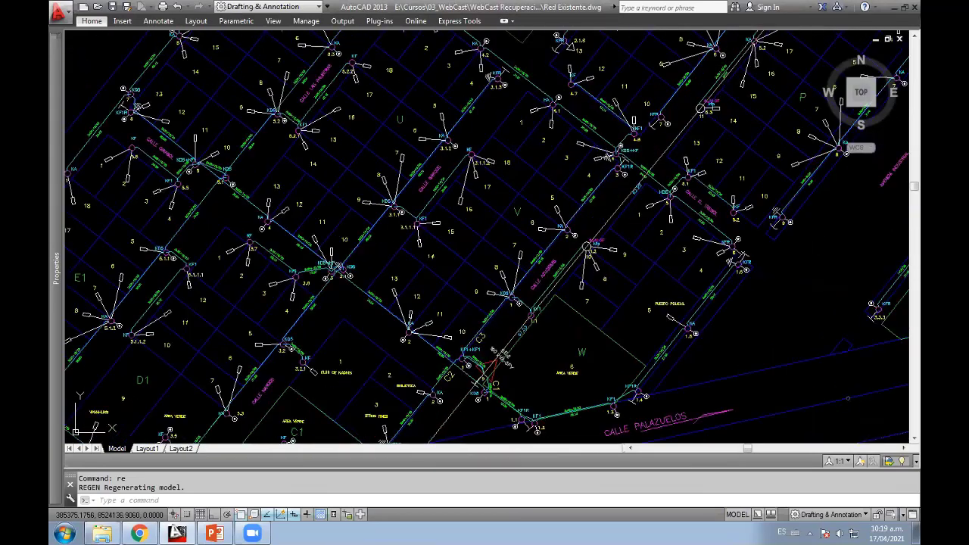
{"action": "scroll", "coordinate": [551, 320], "scroll_direction": "down", "scroll_amount": 3}
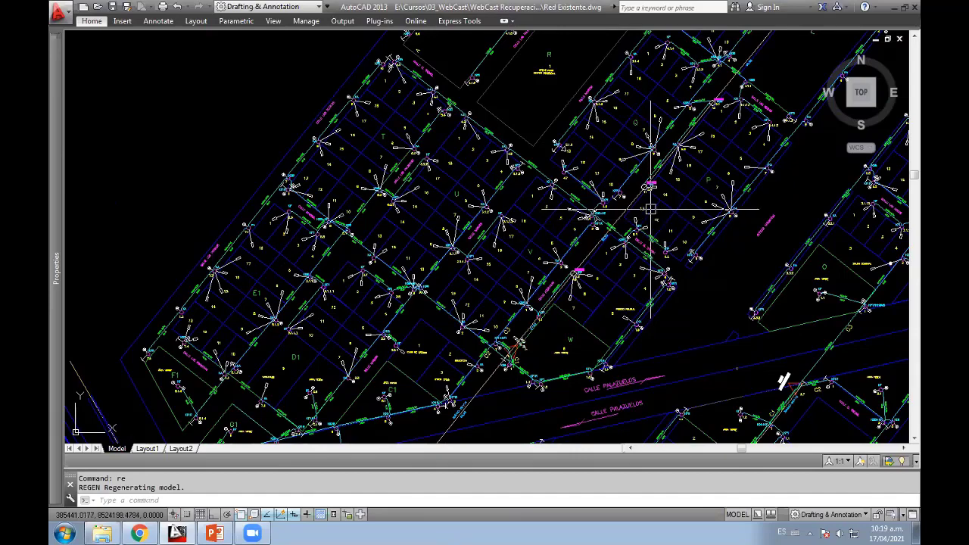
{"action": "middle_click_drag", "start_coordinate": [651, 208], "coordinate": [402, 227]}
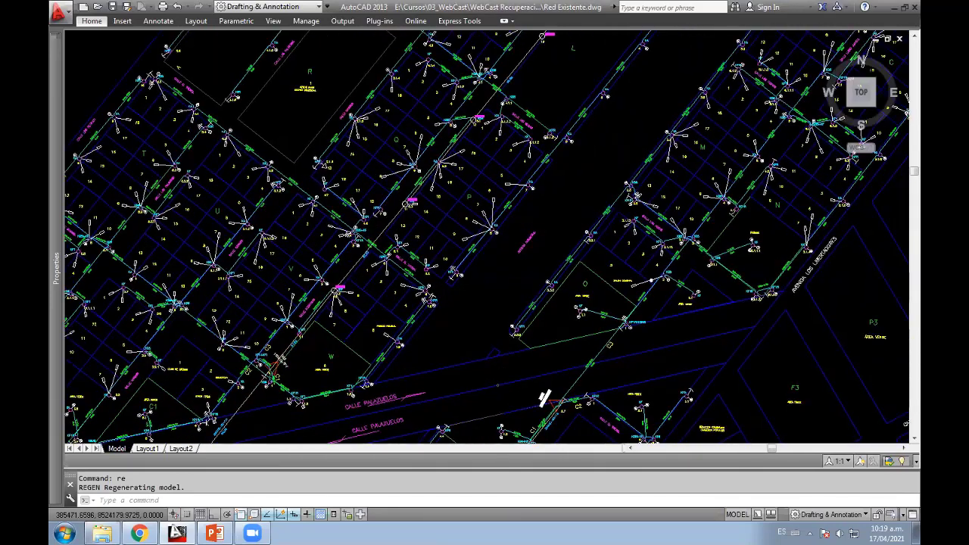
{"action": "scroll", "coordinate": [627, 249], "scroll_direction": "down", "scroll_amount": 2}
{"action": "middle_click_drag", "start_coordinate": [628, 249], "coordinate": [590, 174]}
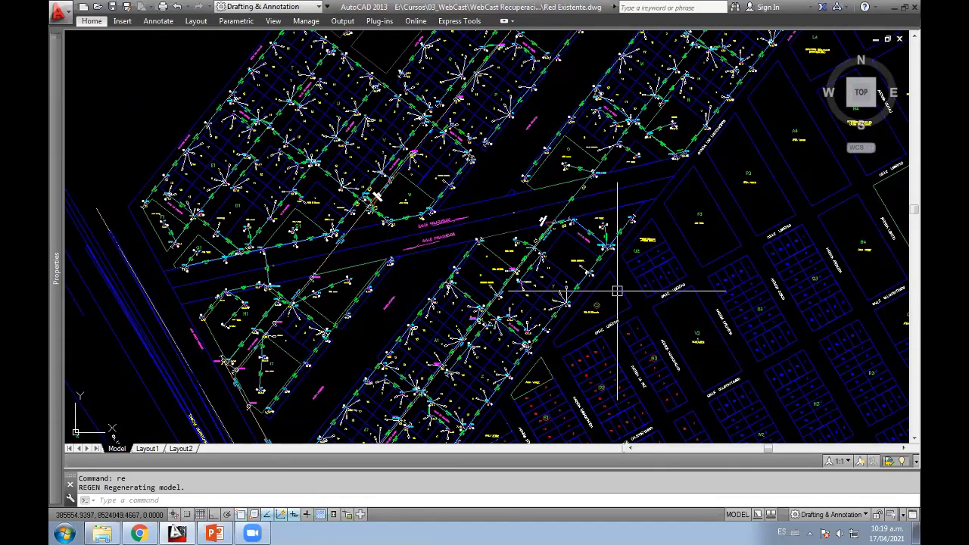
{"action": "middle_click_drag", "start_coordinate": [619, 288], "coordinate": [383, 215]}
{"action": "left_click", "coordinate": [811, 407]}
{"action": "left_click", "coordinate": [524, 234]}
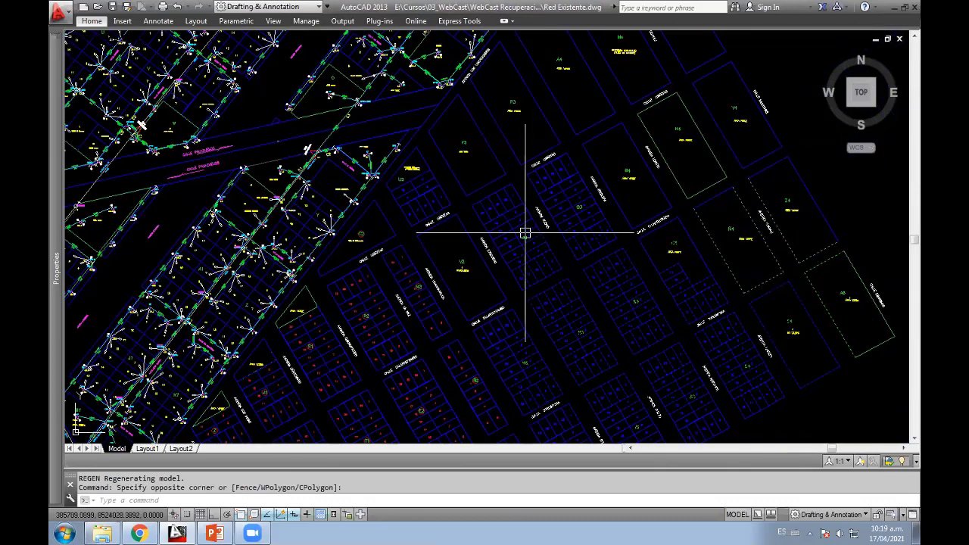
{"action": "key", "text": "Escape"}
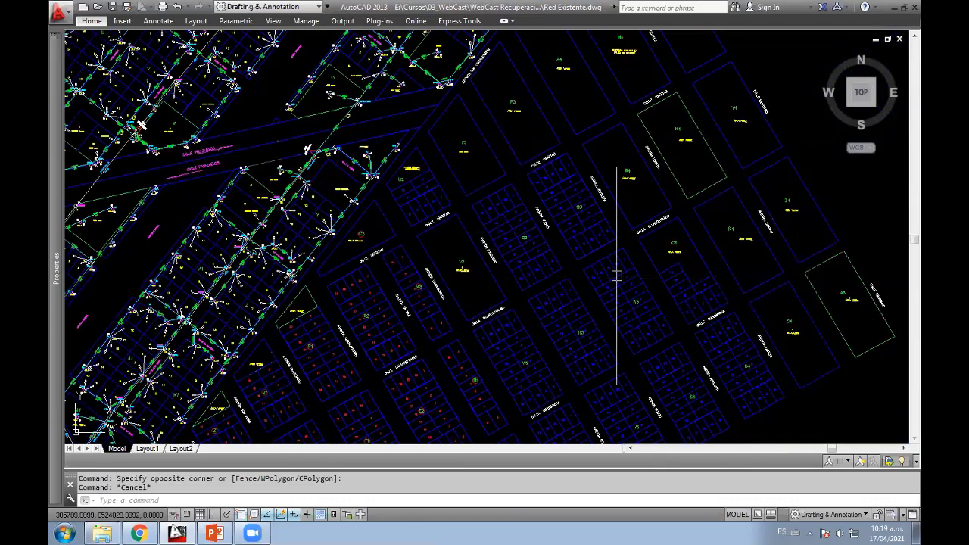
{"action": "mouse_move", "coordinate": [616, 276]}
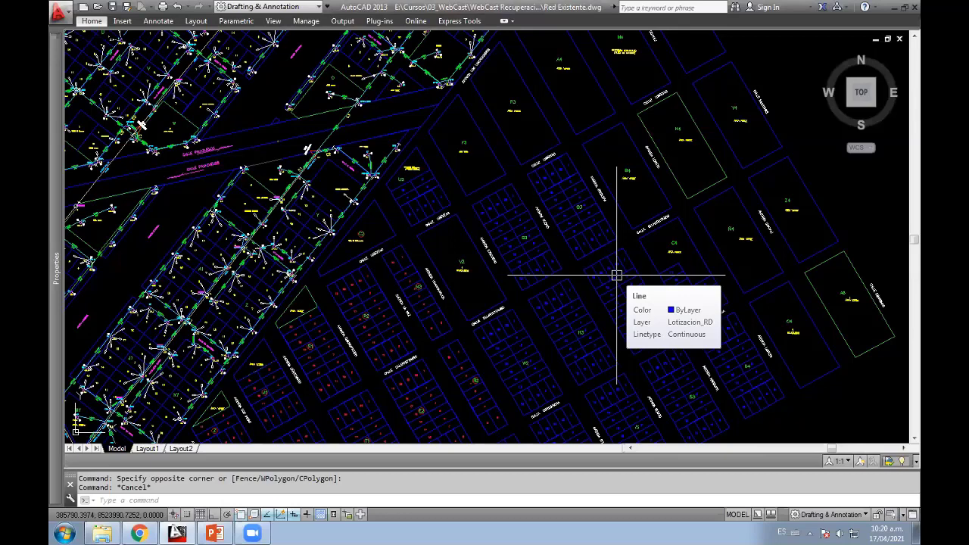
Step: Zoom out and reposition the whole site plan in the view
{"action": "scroll", "coordinate": [633, 285], "scroll_direction": "down", "scroll_amount": 3}
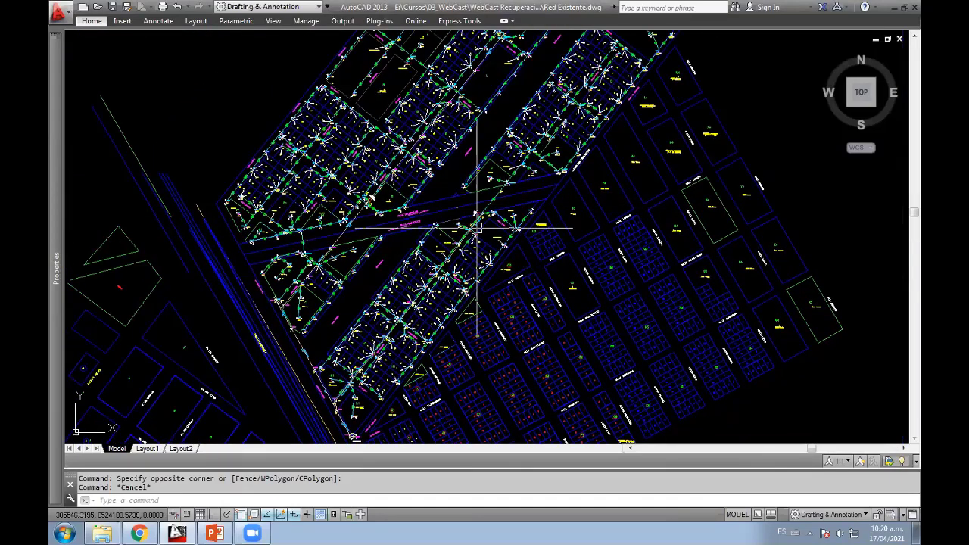
{"action": "middle_click_drag", "start_coordinate": [498, 190], "coordinate": [515, 294]}
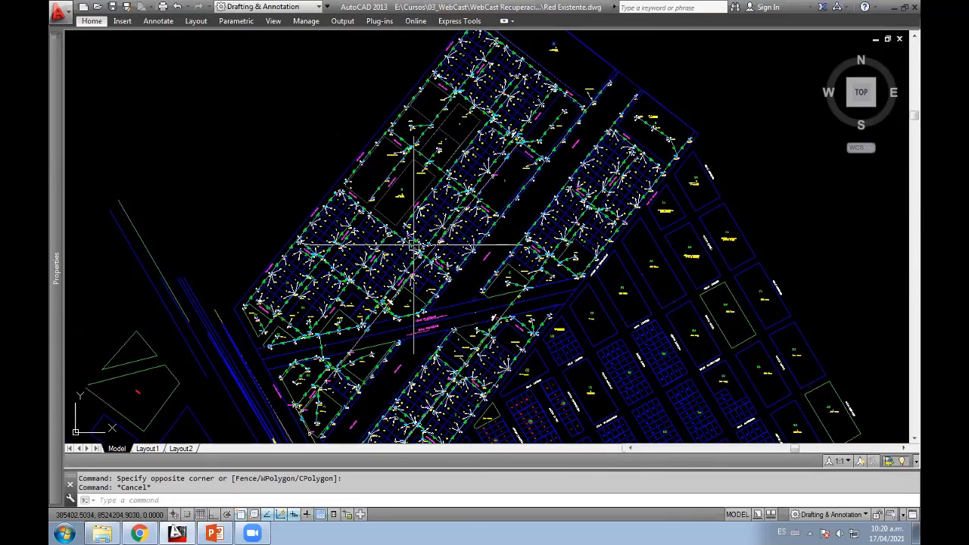
{"action": "scroll", "coordinate": [415, 242], "scroll_direction": "up", "scroll_amount": 2}
{"action": "middle_click_drag", "start_coordinate": [440, 191], "coordinate": [432, 227]}
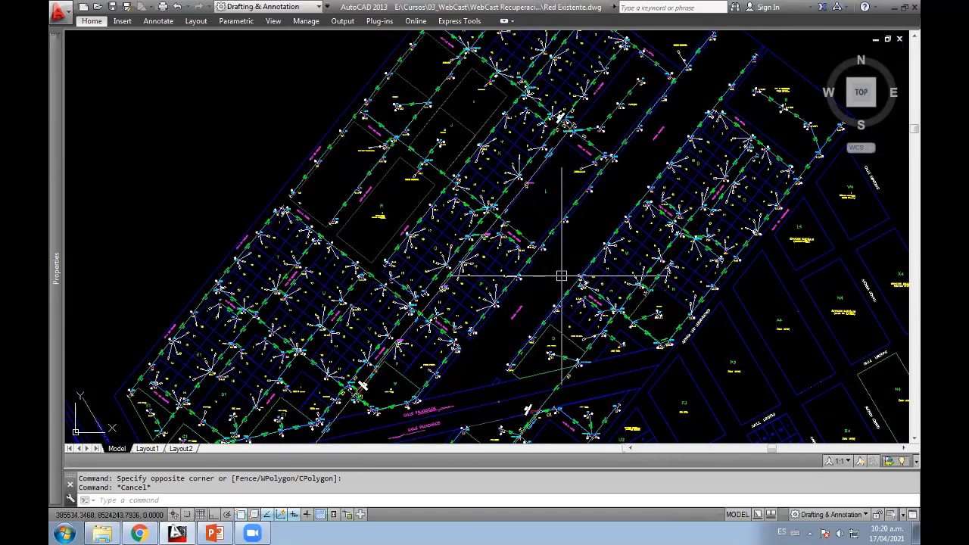
{"action": "scroll", "coordinate": [561, 276], "scroll_direction": "down", "scroll_amount": 2}
{"action": "scroll", "coordinate": [564, 277], "scroll_direction": "down", "scroll_amount": 1}
{"action": "scroll", "coordinate": [565, 276], "scroll_direction": "down", "scroll_amount": 1}
{"action": "scroll", "coordinate": [565, 276], "scroll_direction": "down", "scroll_amount": 1}
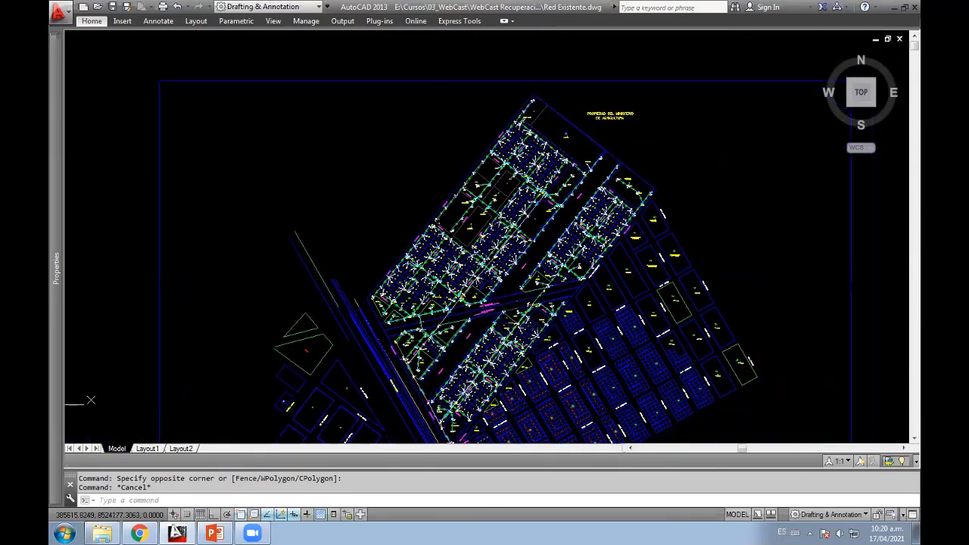
{"action": "middle_click_drag", "start_coordinate": [616, 330], "coordinate": [585, 290]}
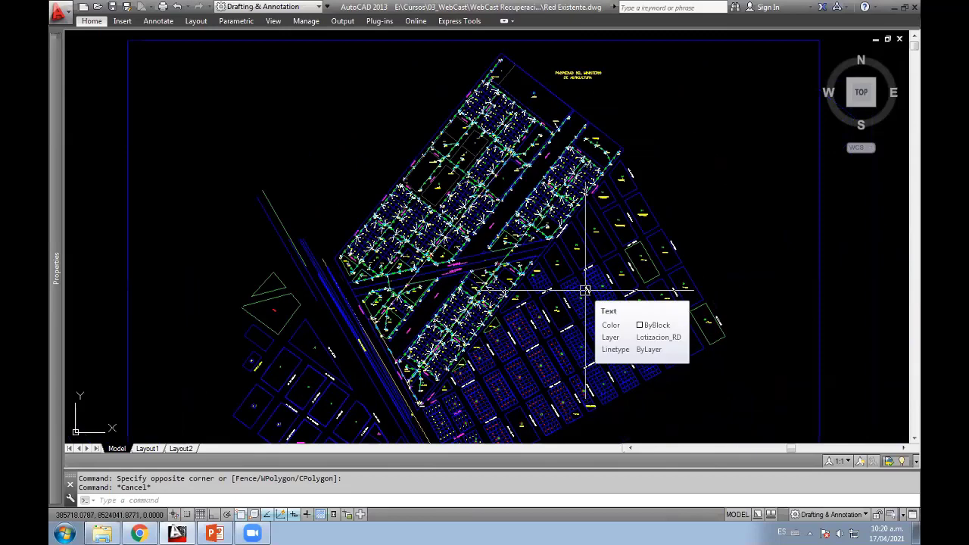
{"action": "middle_click_drag", "start_coordinate": [569, 283], "coordinate": [536, 238]}
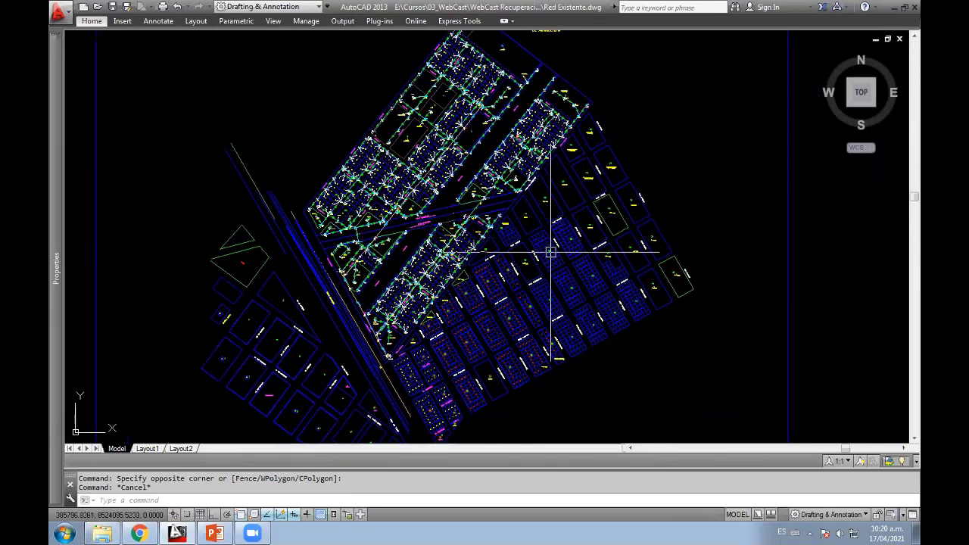
{"action": "mouse_move", "coordinate": [549, 249]}
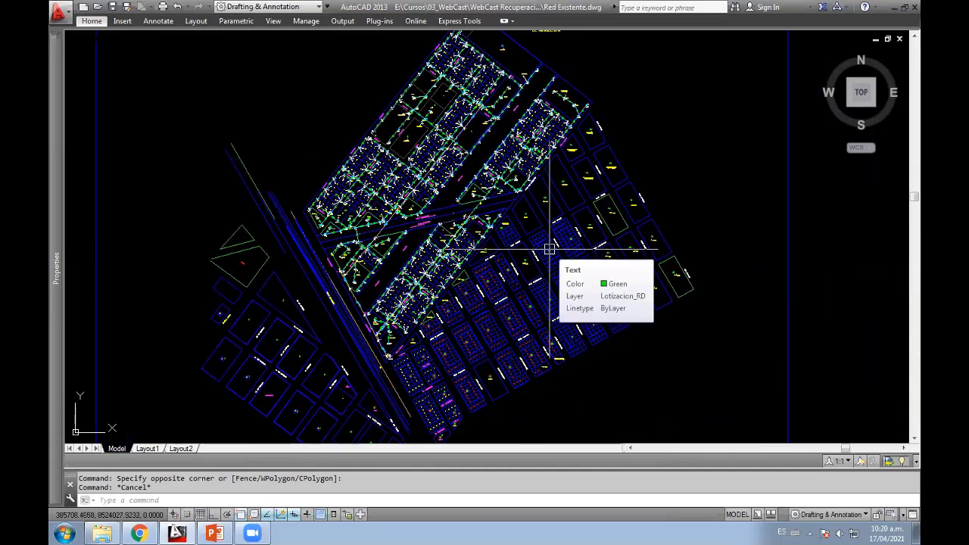
Step: Zoom in over the middle network blocks toward Calle Palazuelos
{"action": "scroll", "coordinate": [535, 259], "scroll_direction": "up", "scroll_amount": 2}
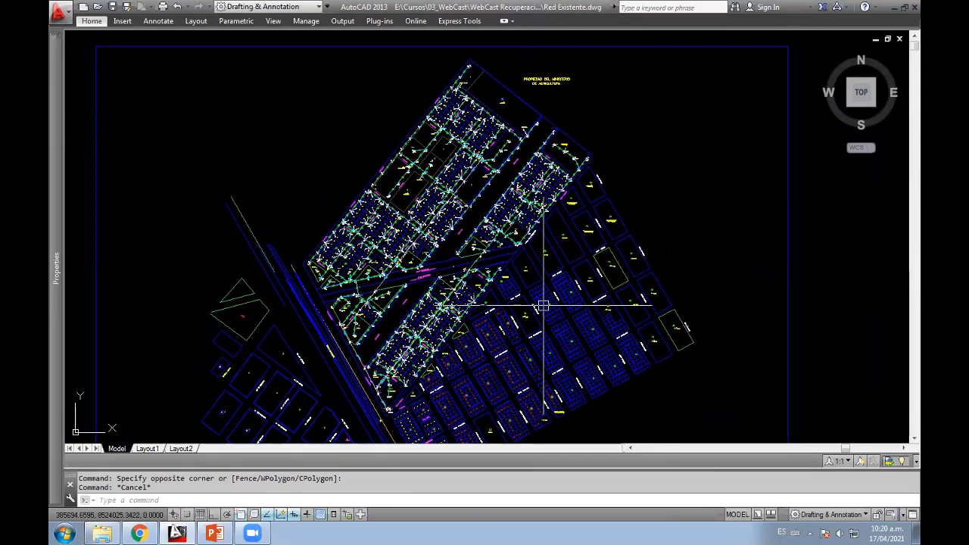
{"action": "scroll", "coordinate": [513, 270], "scroll_direction": "up", "scroll_amount": 1}
{"action": "middle_click_drag", "start_coordinate": [511, 256], "coordinate": [607, 321]}
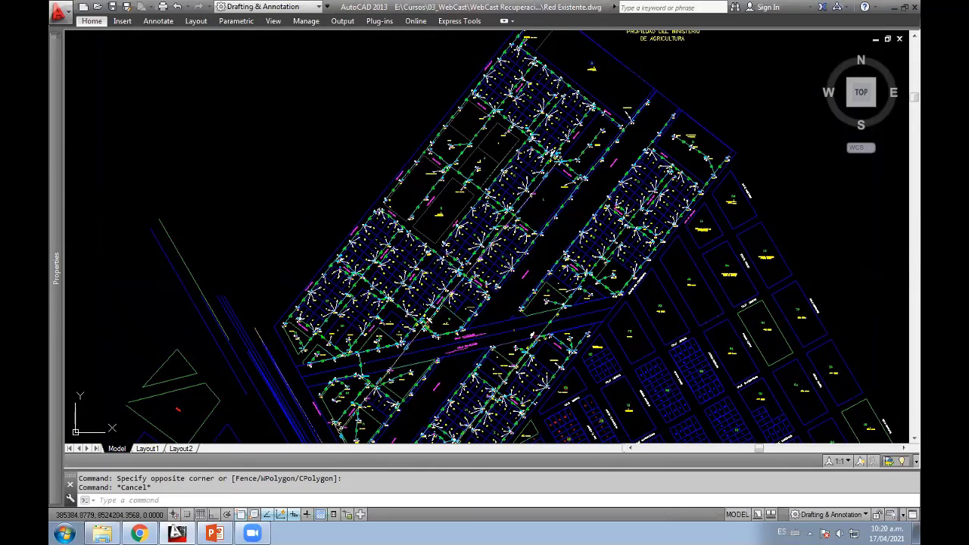
{"action": "scroll", "coordinate": [436, 250], "scroll_direction": "up", "scroll_amount": 1}
{"action": "scroll", "coordinate": [440, 259], "scroll_direction": "up", "scroll_amount": 1}
{"action": "middle_click_drag", "start_coordinate": [398, 205], "coordinate": [247, 111]}
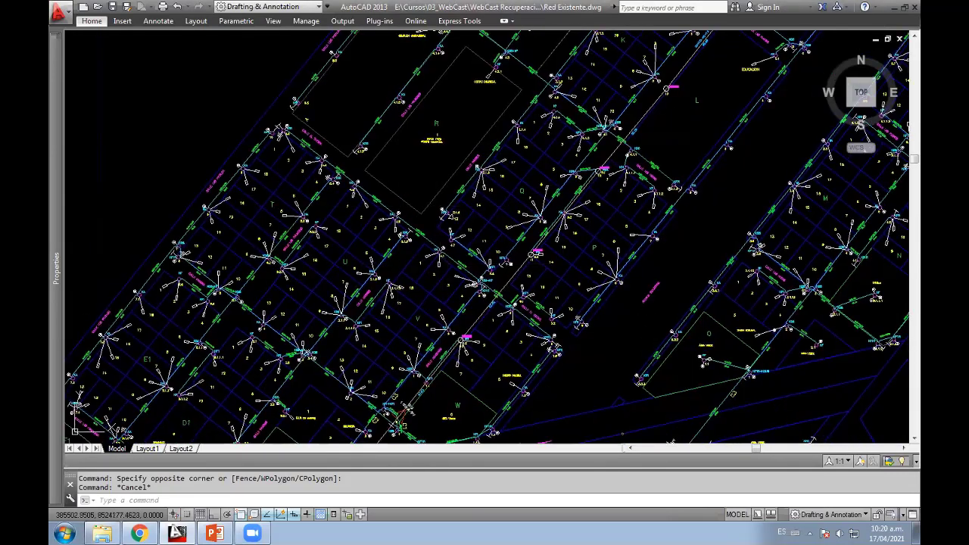
{"action": "middle_click_drag", "start_coordinate": [495, 220], "coordinate": [487, 214]}
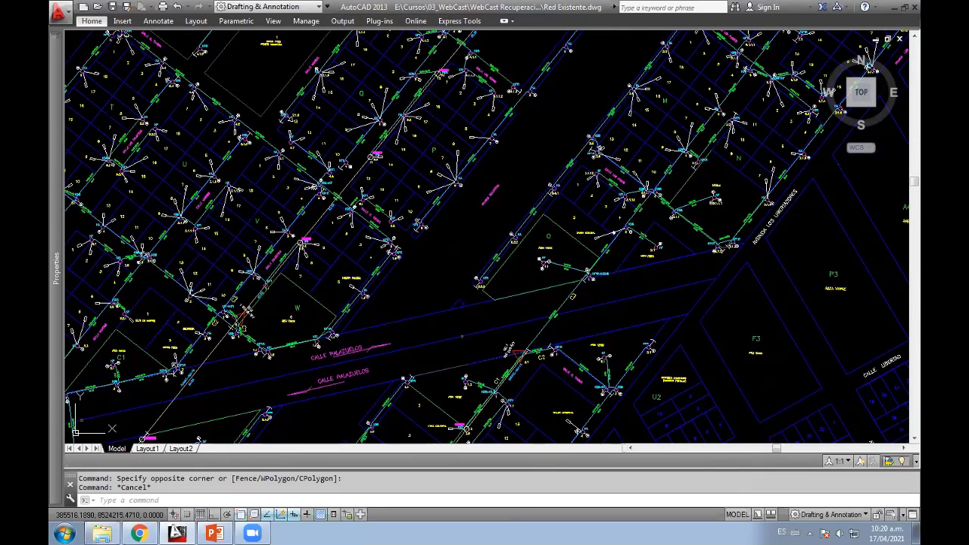
{"action": "middle_click_drag", "start_coordinate": [413, 87], "coordinate": [465, 119]}
{"action": "left_click", "coordinate": [504, 21]}
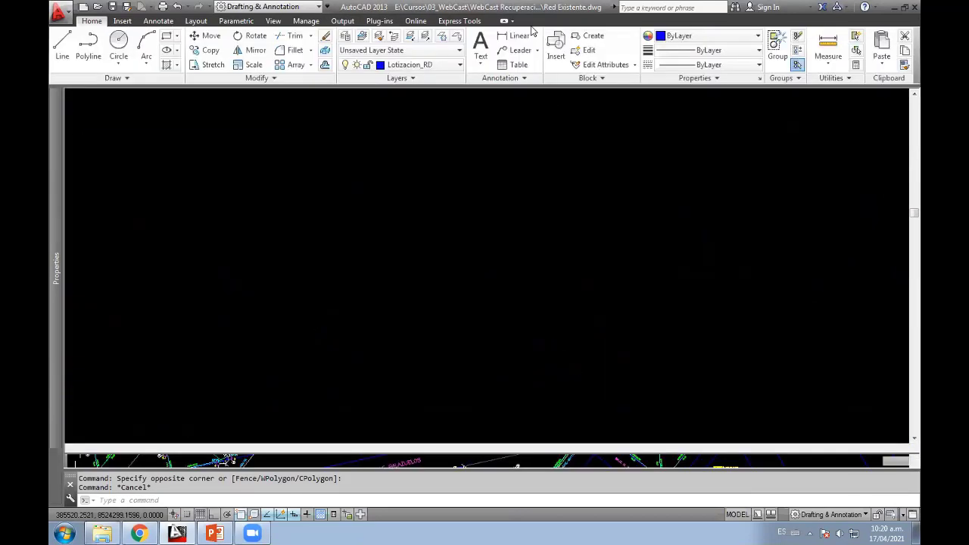
{"action": "middle_click_drag", "start_coordinate": [465, 106], "coordinate": [462, 47]}
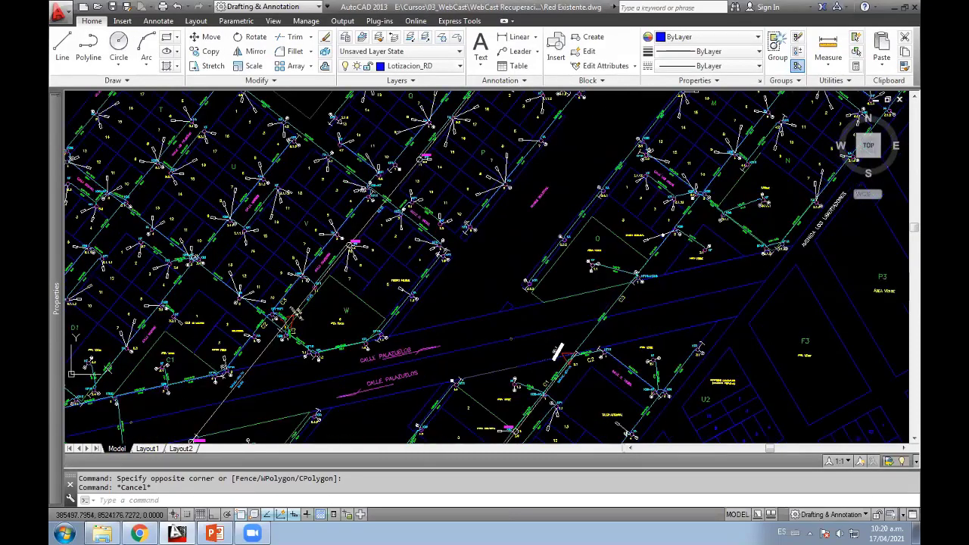
{"action": "mouse_move", "coordinate": [537, 240]}
{"action": "middle_mouse_down"}
{"action": "mouse_move", "coordinate": [484, 277]}
{"action": "mouse_move", "coordinate": [458, 319]}
{"action": "mouse_move", "coordinate": [508, 256]}
{"action": "middle_mouse_up"}
{"action": "middle_click_drag", "start_coordinate": [454, 318], "coordinate": [507, 255]}
{"action": "middle_click_drag", "start_coordinate": [454, 343], "coordinate": [505, 280]}
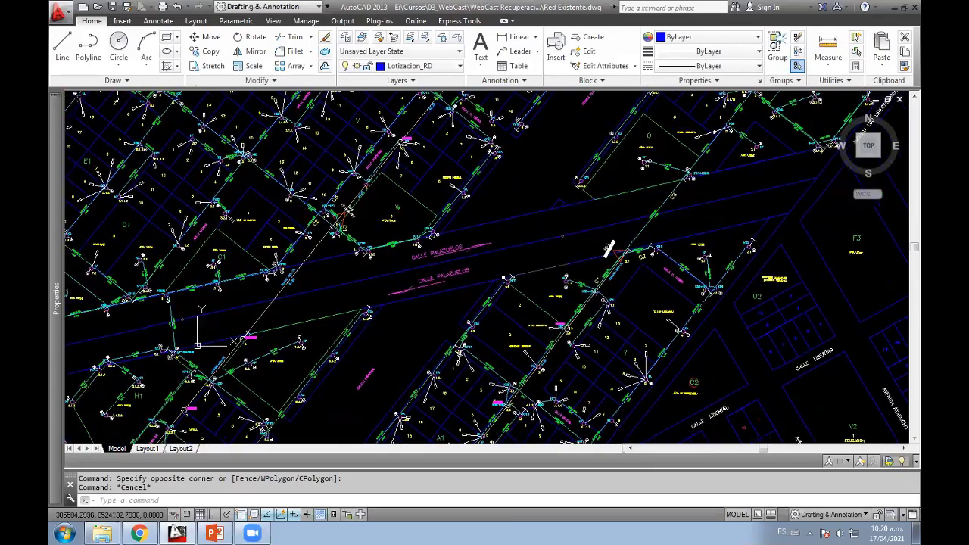
{"action": "scroll", "coordinate": [508, 223], "scroll_direction": "up", "scroll_amount": 2}
{"action": "scroll", "coordinate": [472, 217], "scroll_direction": "up", "scroll_amount": 2}
{"action": "scroll", "coordinate": [402, 234], "scroll_direction": "up", "scroll_amount": 1}
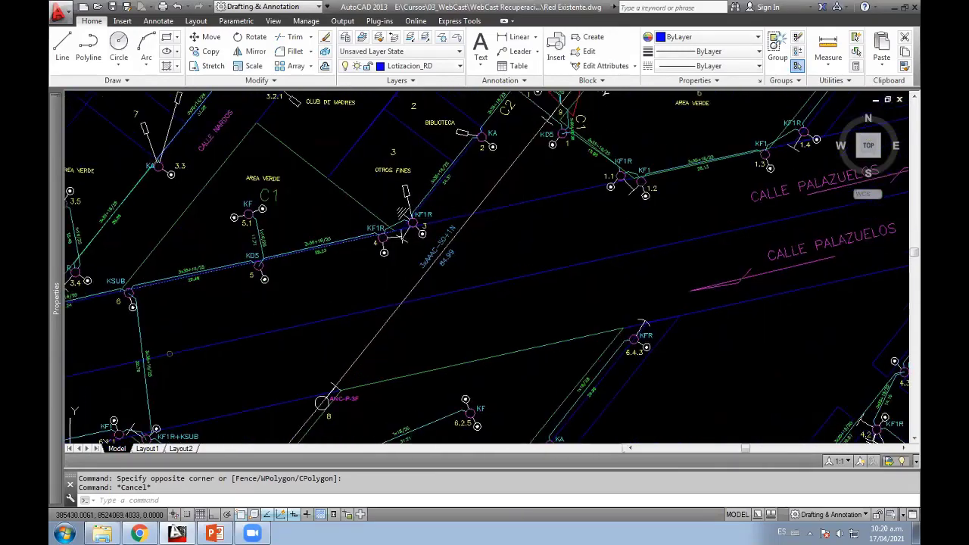
{"action": "mouse_move", "coordinate": [401, 235]}
{"action": "middle_mouse_down"}
{"action": "mouse_move", "coordinate": [396, 378]}
{"action": "mouse_move", "coordinate": [90, 250]}
{"action": "middle_mouse_up"}
{"action": "scroll", "coordinate": [649, 281], "scroll_direction": "down", "scroll_amount": 3}
{"action": "scroll", "coordinate": [411, 249], "scroll_direction": "up", "scroll_amount": 2}
{"action": "left_click", "coordinate": [557, 210]}
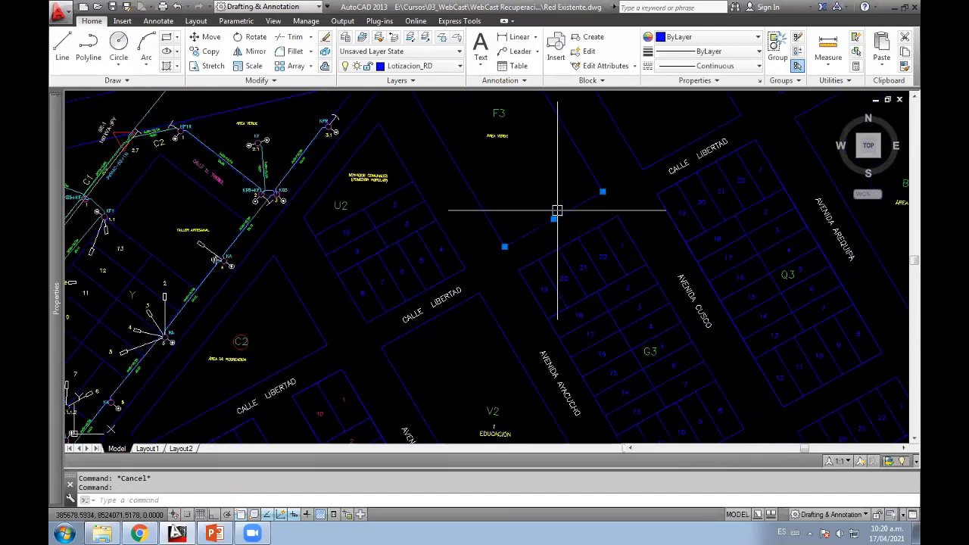
{"action": "left_click", "coordinate": [427, 66]}
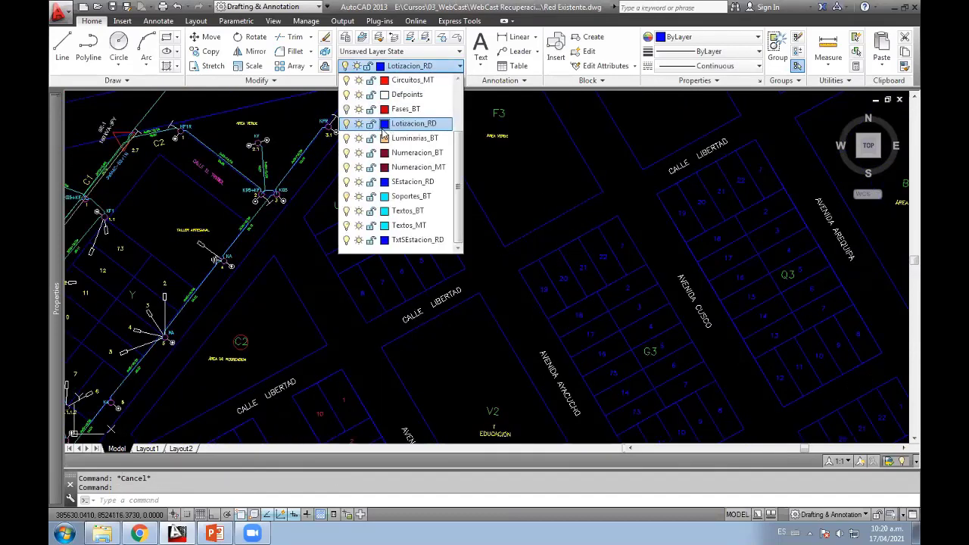
{"action": "left_click", "coordinate": [530, 179]}
{"action": "key", "text": "Escape"}
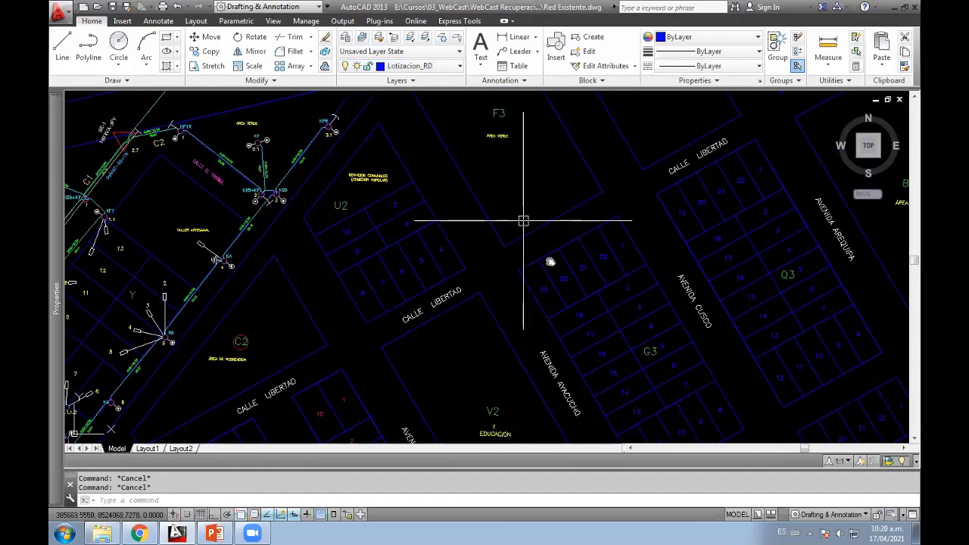
{"action": "mouse_move", "coordinate": [524, 219]}
{"action": "middle_mouse_down"}
{"action": "mouse_move", "coordinate": [498, 278]}
{"action": "mouse_move", "coordinate": [502, 237]}
{"action": "mouse_move", "coordinate": [567, 330]}
{"action": "middle_mouse_up"}
{"action": "scroll", "coordinate": [465, 280], "scroll_direction": "up", "scroll_amount": 5}
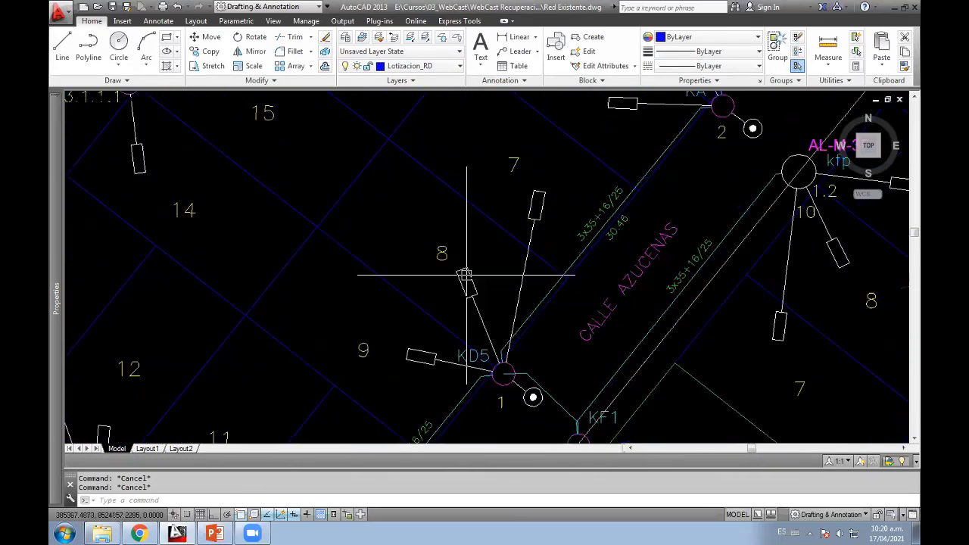
{"action": "left_click", "coordinate": [465, 282]}
{"action": "left_click", "coordinate": [401, 66]}
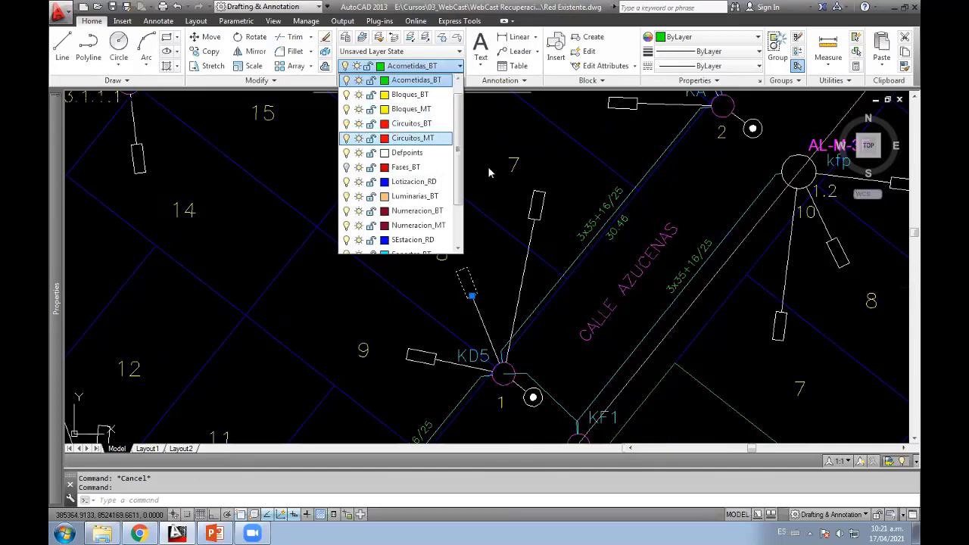
{"action": "left_click", "coordinate": [400, 78]}
{"action": "key", "text": "Escape"}
{"action": "middle_click_drag", "start_coordinate": [576, 280], "coordinate": [445, 162]}
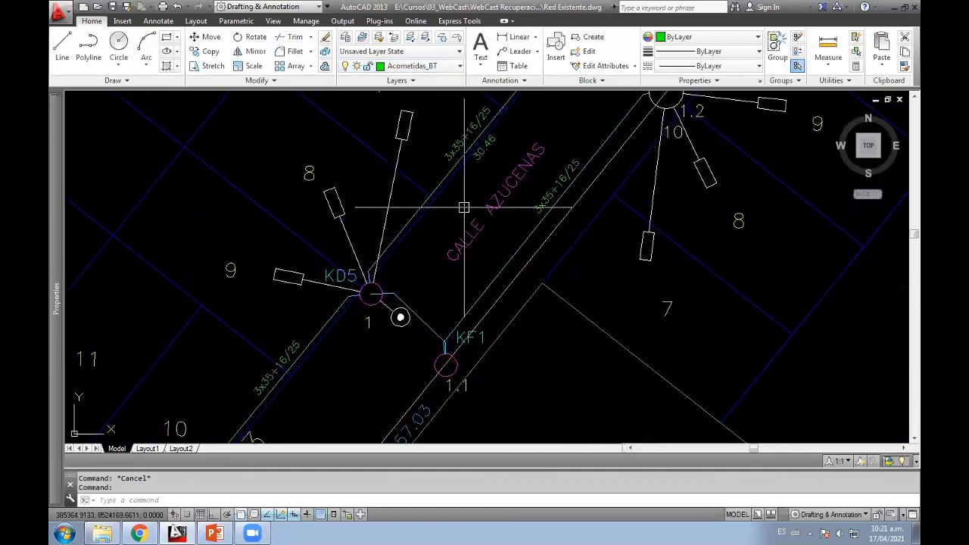
{"action": "left_click", "coordinate": [442, 173]}
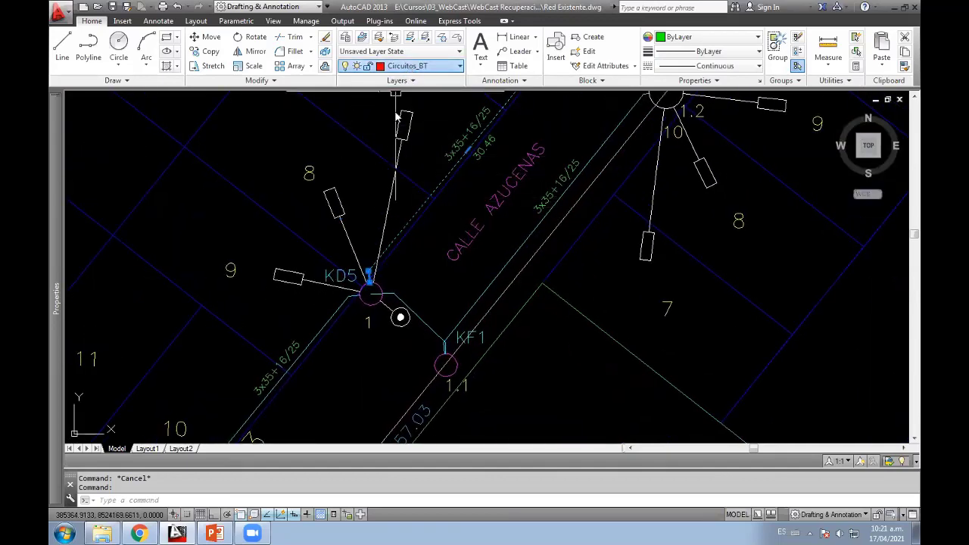
{"action": "left_click", "coordinate": [402, 66]}
{"action": "scroll", "coordinate": [530, 227], "scroll_direction": "down", "scroll_amount": 1}
{"action": "scroll", "coordinate": [553, 161], "scroll_direction": "down", "scroll_amount": 3}
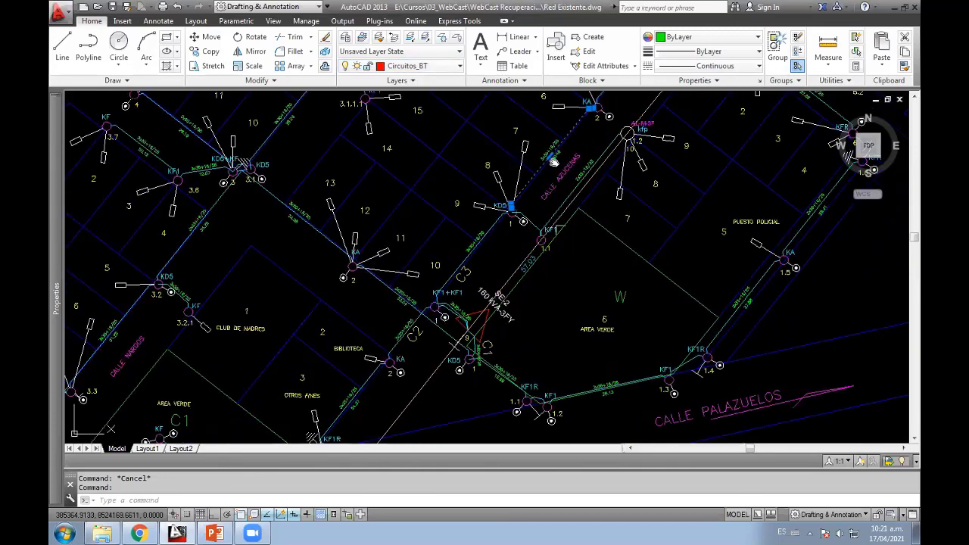
{"action": "middle_click_drag", "start_coordinate": [405, 367], "coordinate": [432, 242]}
{"action": "left_click", "coordinate": [430, 242]}
{"action": "key", "text": "Escape"}
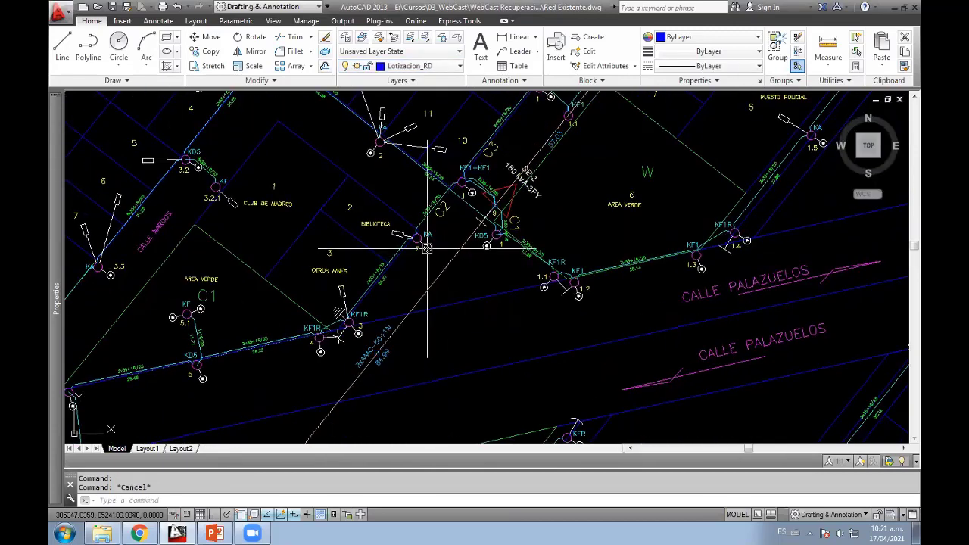
{"action": "left_click", "coordinate": [430, 242]}
{"action": "scroll", "coordinate": [435, 250], "scroll_direction": "up", "scroll_amount": 2}
{"action": "scroll", "coordinate": [447, 235], "scroll_direction": "up", "scroll_amount": 1}
{"action": "key", "text": "Escape"}
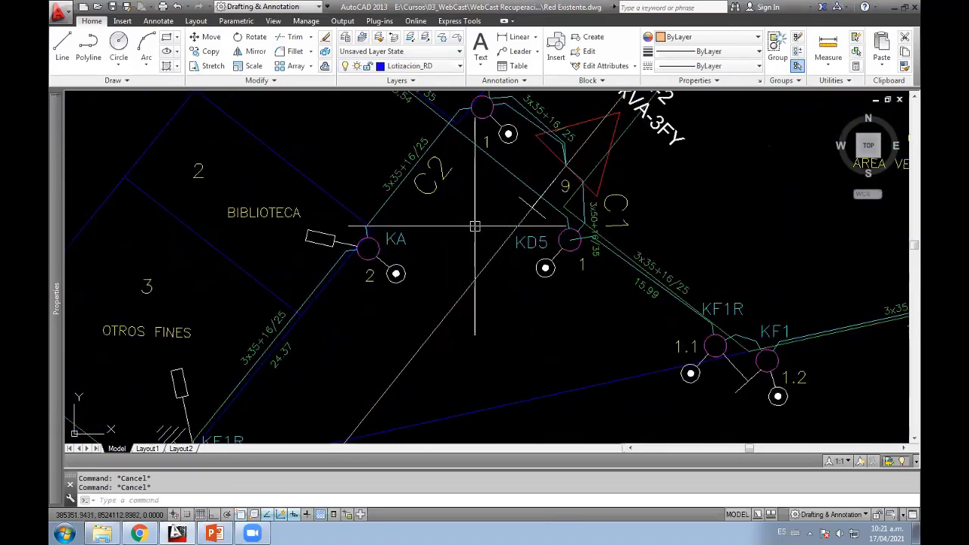
{"action": "scroll", "coordinate": [475, 225], "scroll_direction": "down", "scroll_amount": 1}
{"action": "scroll", "coordinate": [474, 226], "scroll_direction": "down", "scroll_amount": 2}
{"action": "scroll", "coordinate": [519, 217], "scroll_direction": "down", "scroll_amount": 2}
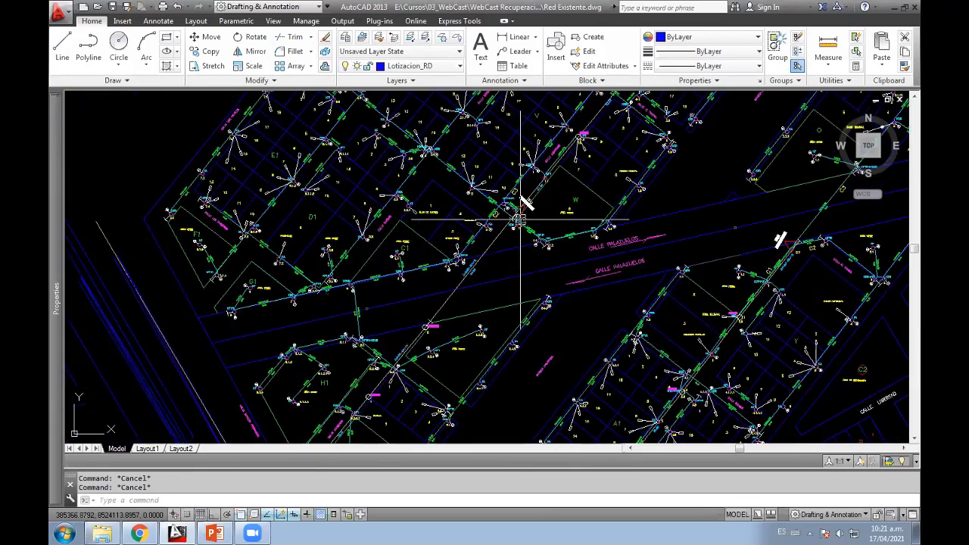
{"action": "scroll", "coordinate": [520, 205], "scroll_direction": "down", "scroll_amount": 2}
{"action": "scroll", "coordinate": [638, 277], "scroll_direction": "up", "scroll_amount": 1}
{"action": "middle_click_drag", "start_coordinate": [628, 277], "coordinate": [466, 294]}
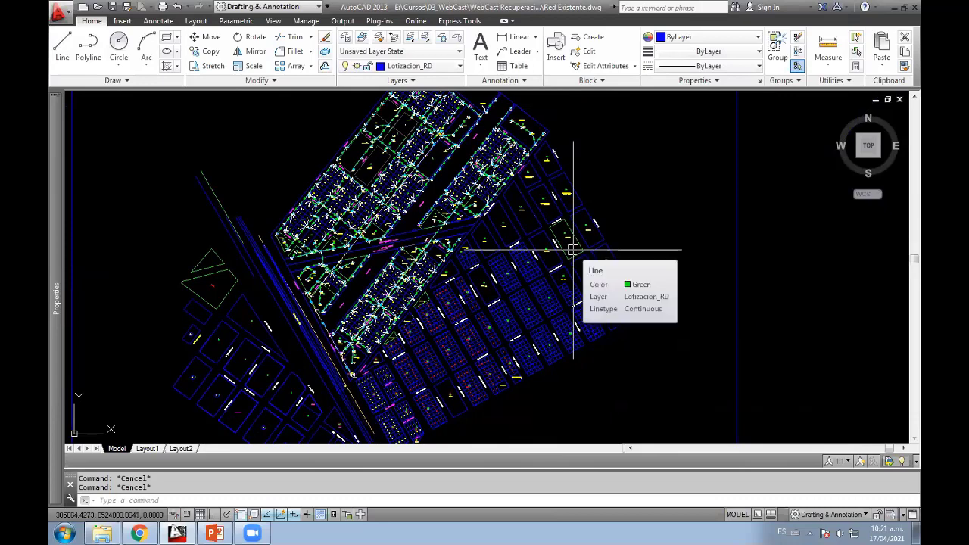
Step: Run LAYISO and pick a parcel boundary to isolate the Lotizacion_RD layer
{"action": "type", "text": "LAY"}
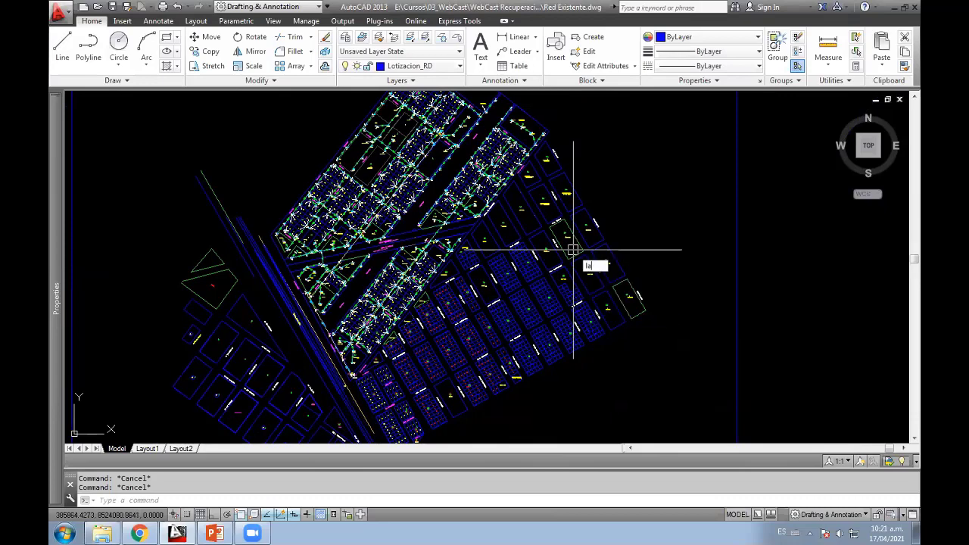
{"action": "type", "text": "ISO"}
{"action": "key", "text": "Return"}
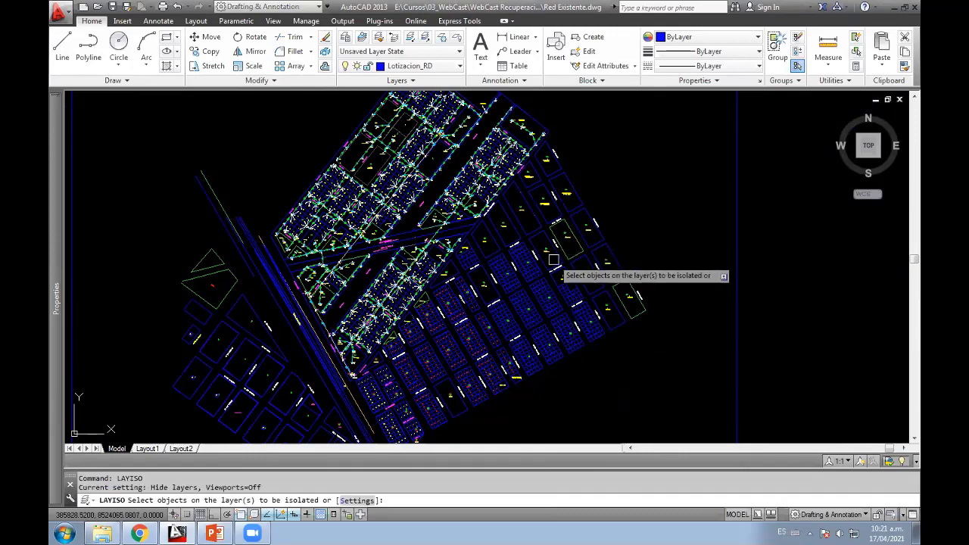
{"action": "scroll", "coordinate": [539, 260], "scroll_direction": "up", "scroll_amount": 3}
{"action": "scroll", "coordinate": [497, 216], "scroll_direction": "up", "scroll_amount": 3}
{"action": "scroll", "coordinate": [498, 216], "scroll_direction": "up", "scroll_amount": 2}
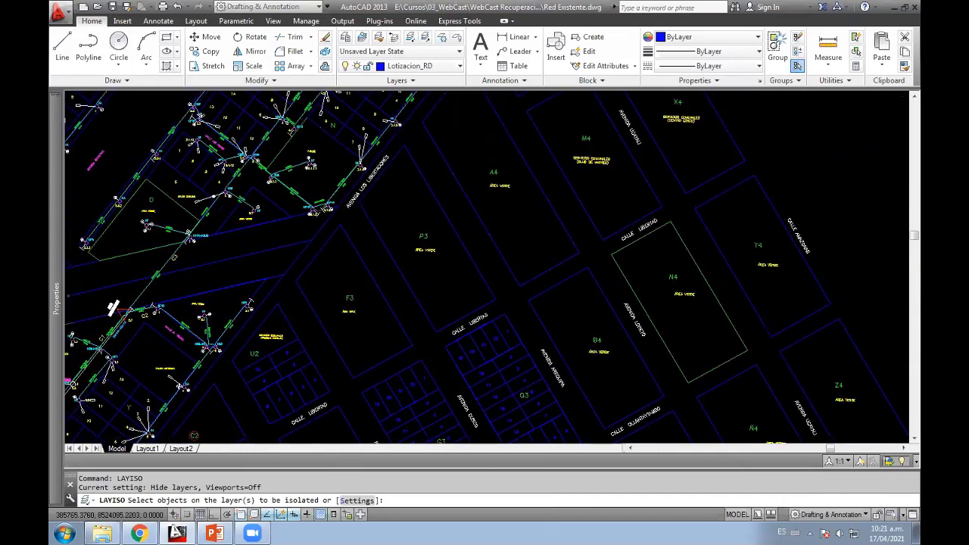
{"action": "mouse_move", "coordinate": [188, 374]}
{"action": "middle_mouse_down"}
{"action": "mouse_move", "coordinate": [325, 407]}
{"action": "mouse_move", "coordinate": [365, 329]}
{"action": "middle_mouse_up"}
{"action": "middle_click_drag", "start_coordinate": [660, 310], "coordinate": [581, 242]}
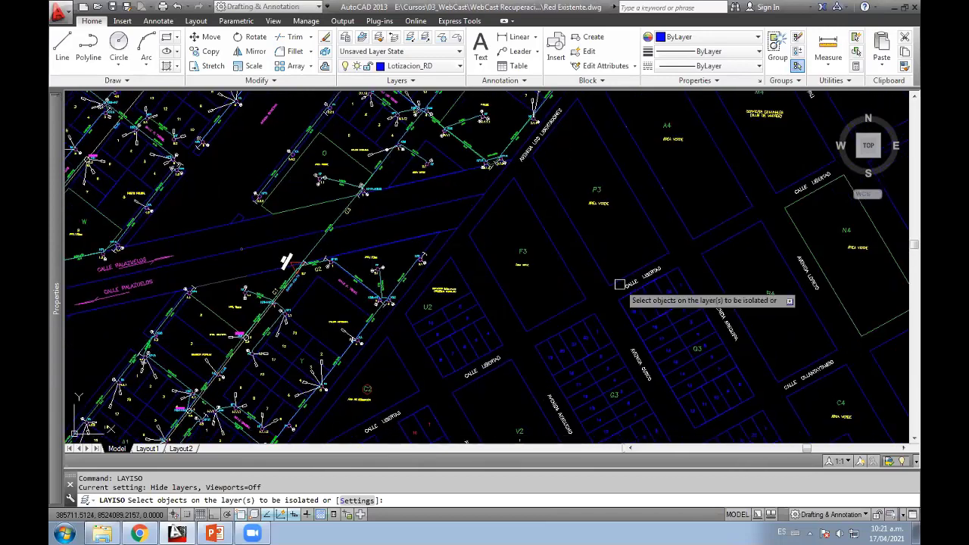
{"action": "left_click", "coordinate": [582, 241]}
{"action": "key", "text": "Return"}
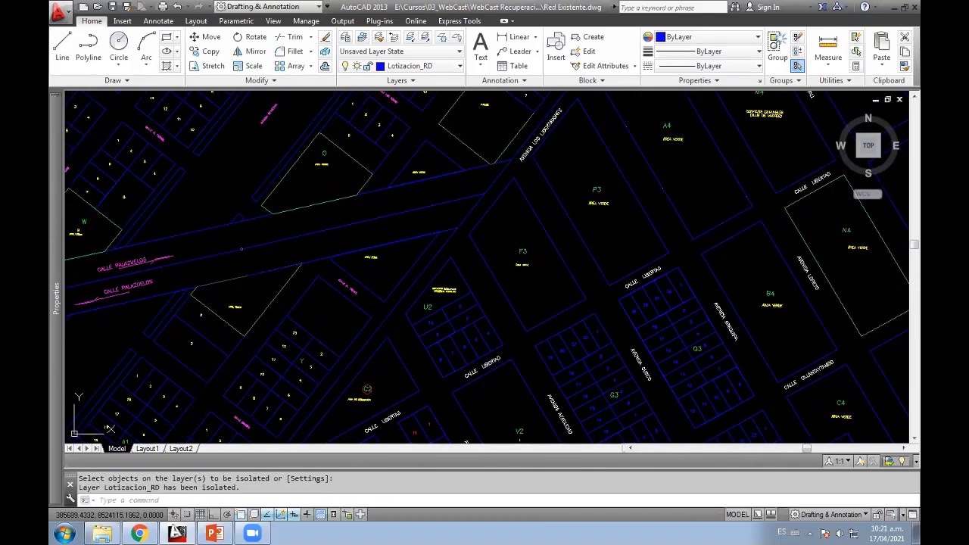
Step: Review the layer list, then undo the isolation to restore all layers
{"action": "scroll", "coordinate": [582, 238], "scroll_direction": "down", "scroll_amount": 3}
{"action": "scroll", "coordinate": [518, 262], "scroll_direction": "down", "scroll_amount": 2}
{"action": "left_click", "coordinate": [417, 66]}
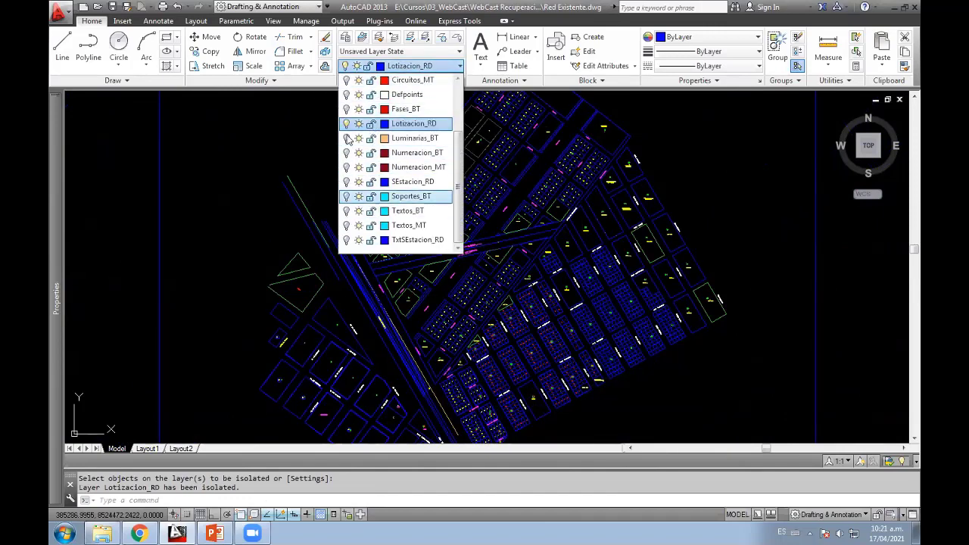
{"action": "left_click", "coordinate": [403, 126]}
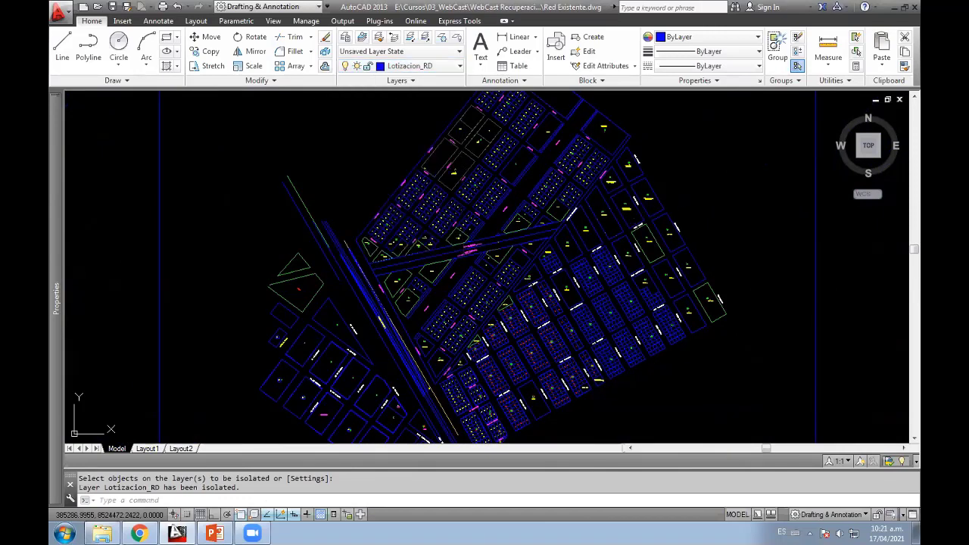
{"action": "middle_click_drag", "start_coordinate": [515, 221], "coordinate": [507, 231]}
{"action": "scroll", "coordinate": [472, 250], "scroll_direction": "up", "scroll_amount": 2}
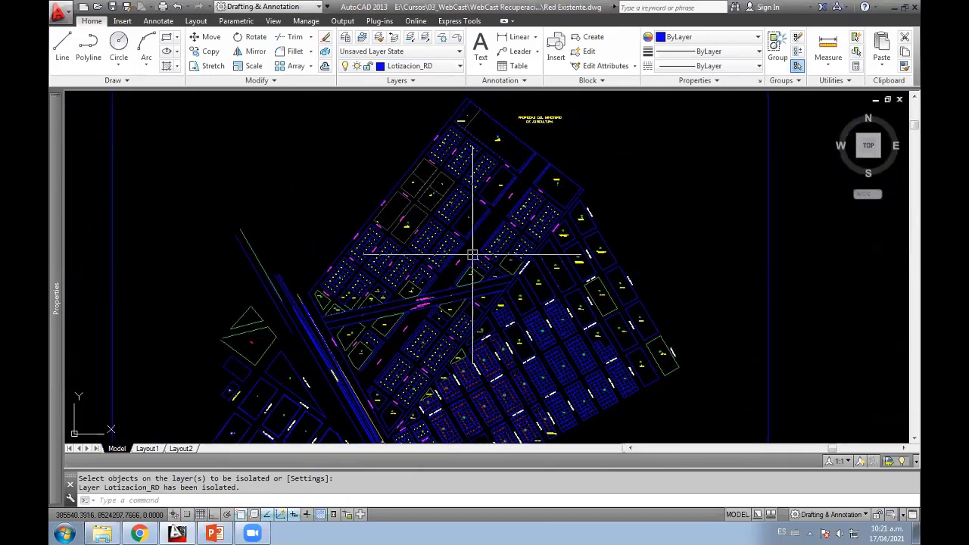
{"action": "scroll", "coordinate": [472, 249], "scroll_direction": "up", "scroll_amount": 3}
{"action": "key", "text": "ctrl+z"}
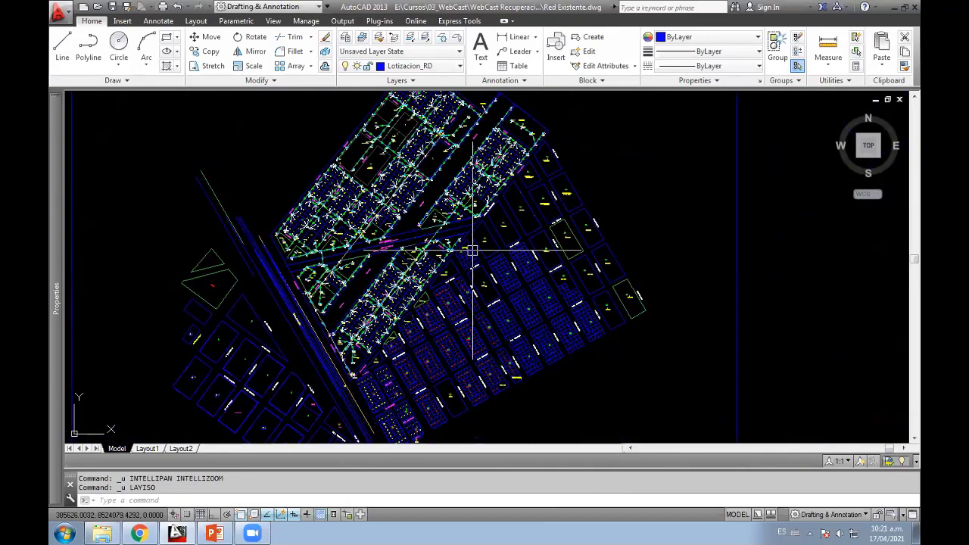
Step: Zoom in and check the layer list without changing the current layer
{"action": "scroll", "coordinate": [465, 244], "scroll_direction": "up", "scroll_amount": 2}
{"action": "scroll", "coordinate": [458, 212], "scroll_direction": "up", "scroll_amount": 2}
{"action": "scroll", "coordinate": [455, 189], "scroll_direction": "up", "scroll_amount": 1}
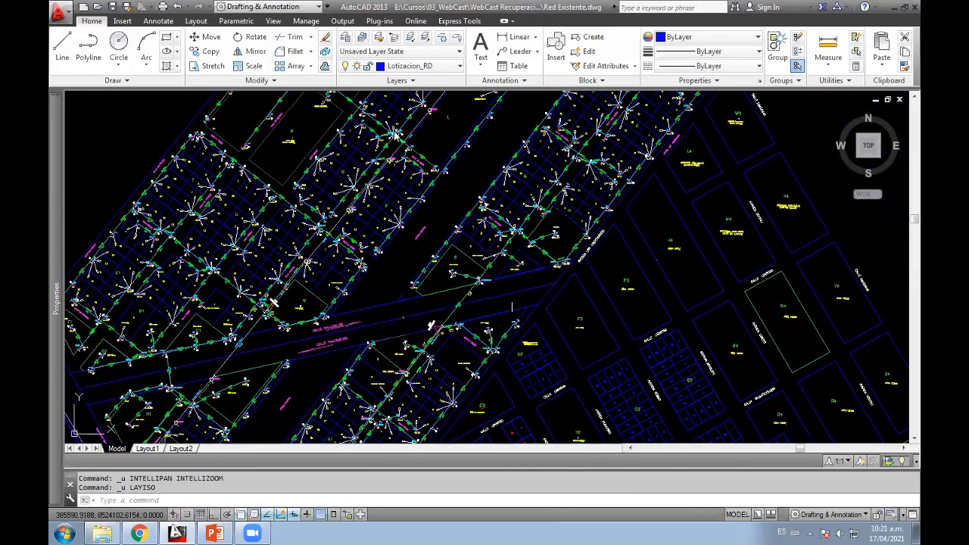
{"action": "left_click", "coordinate": [409, 66]}
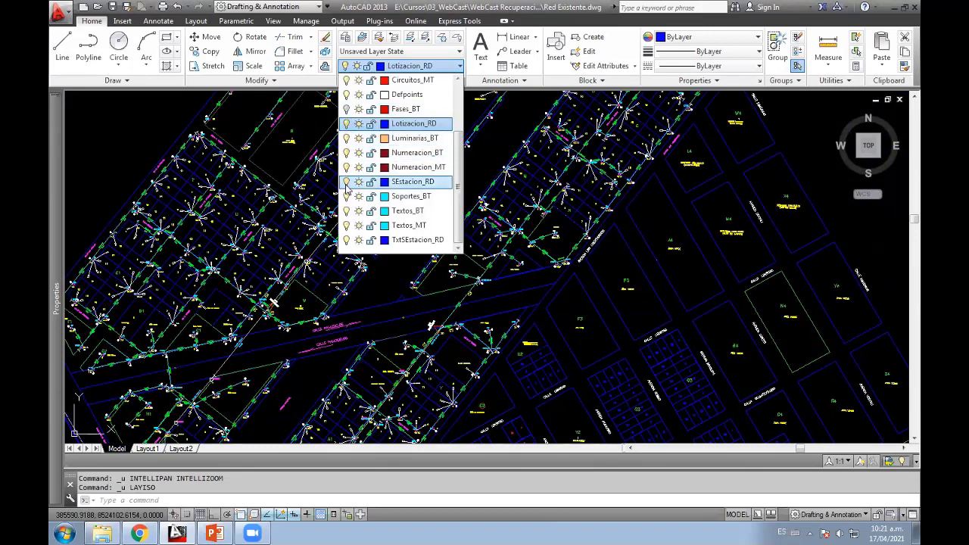
{"action": "left_click", "coordinate": [579, 285]}
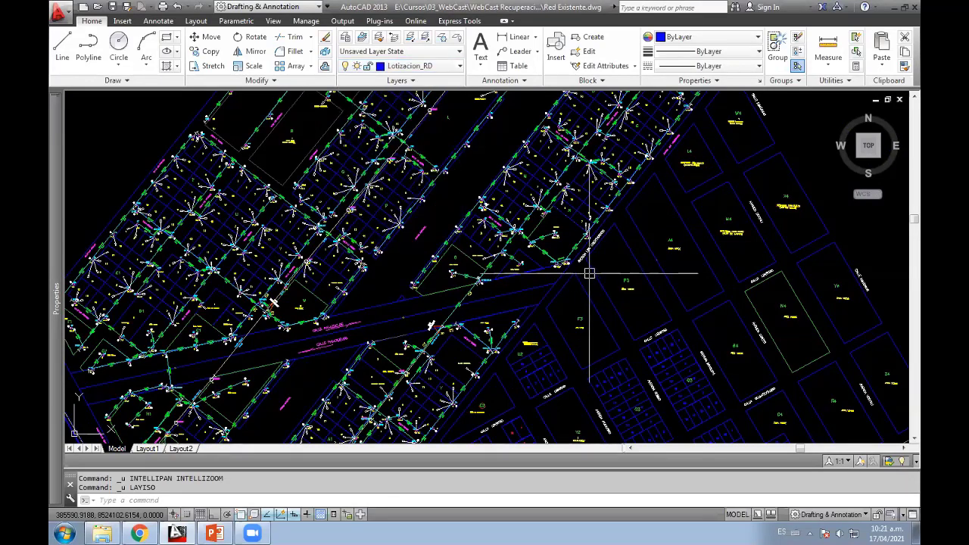
Step: Isolate Lotizacion_RD again by picking a lot boundary near the P3 green area
{"action": "type", "text": "la"}
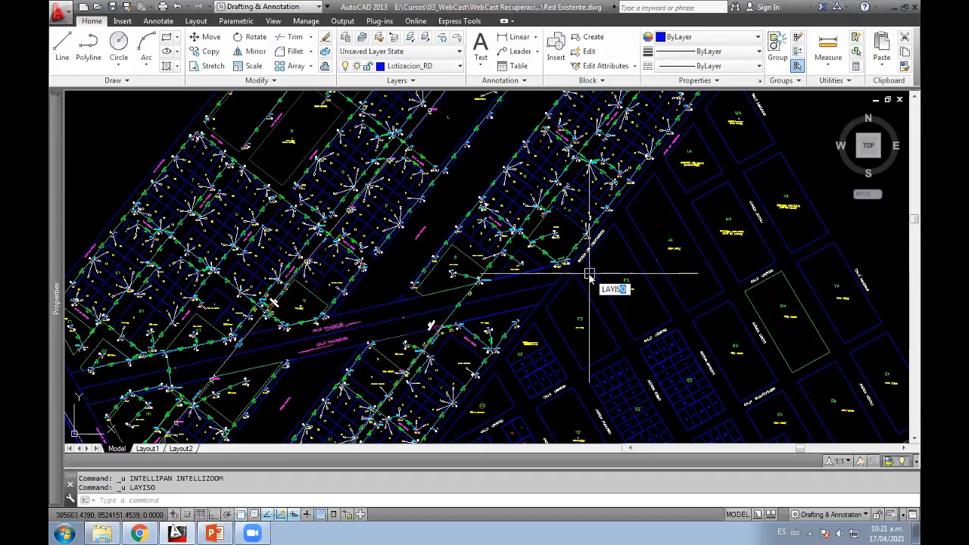
{"action": "key", "text": "Return"}
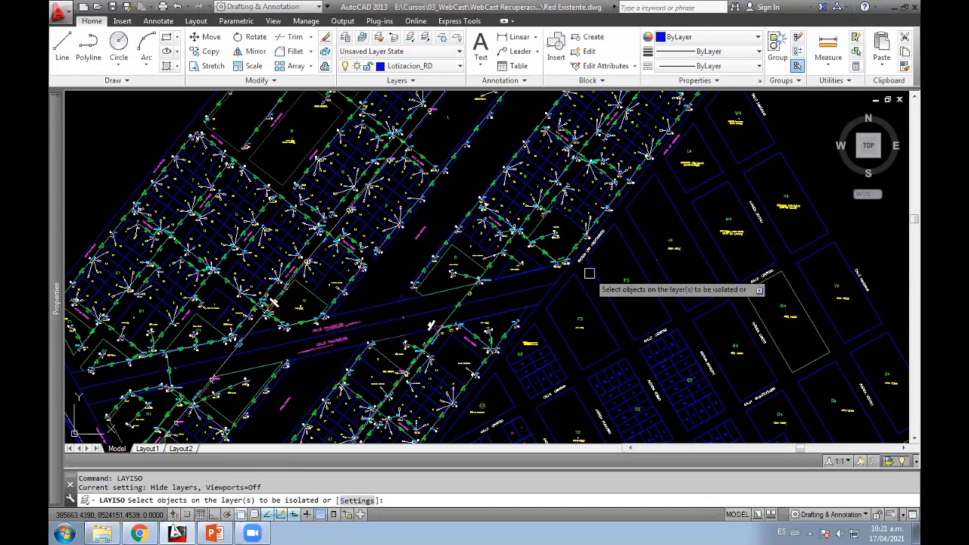
{"action": "scroll", "coordinate": [590, 273], "scroll_direction": "up", "scroll_amount": 1}
{"action": "scroll", "coordinate": [590, 274], "scroll_direction": "up", "scroll_amount": 1}
{"action": "scroll", "coordinate": [590, 274], "scroll_direction": "up", "scroll_amount": 1}
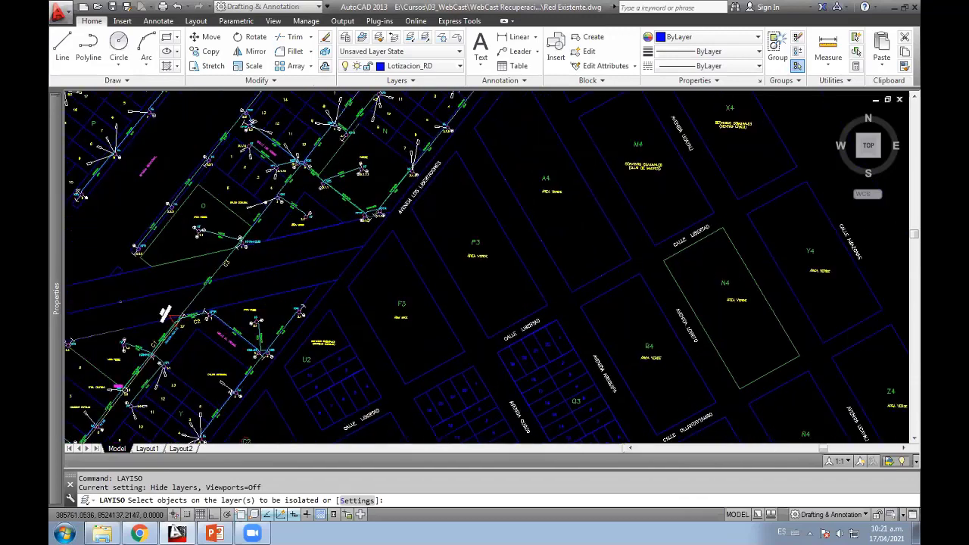
{"action": "scroll", "coordinate": [571, 210], "scroll_direction": "up", "scroll_amount": 1}
{"action": "middle_click_drag", "start_coordinate": [598, 214], "coordinate": [579, 229]}
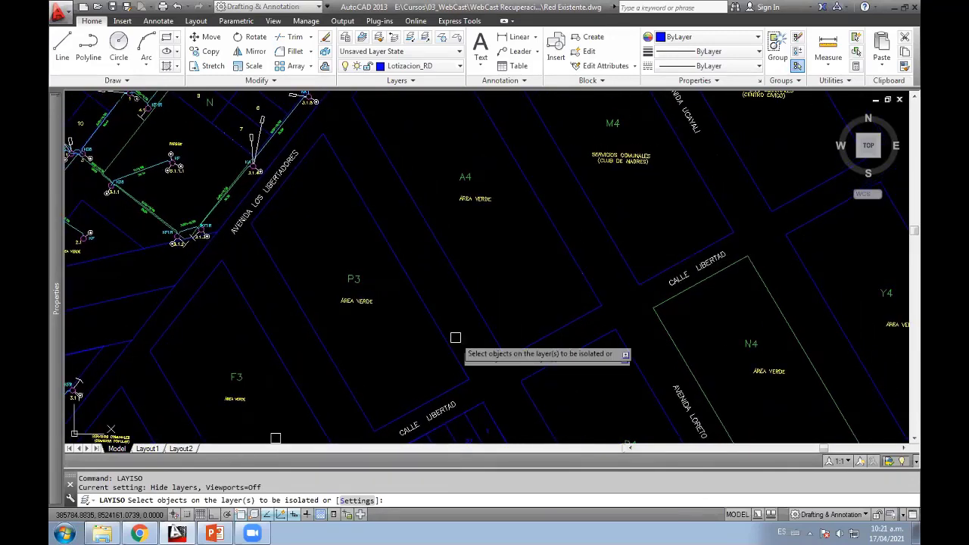
{"action": "left_click", "coordinate": [454, 271]}
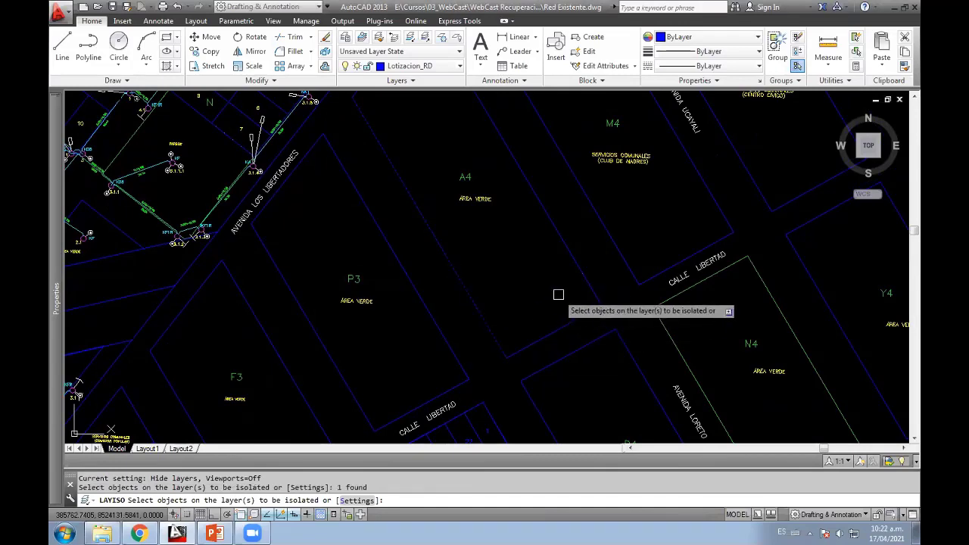
{"action": "key", "text": "Return"}
{"action": "scroll", "coordinate": [558, 294], "scroll_direction": "down", "scroll_amount": 3}
{"action": "scroll", "coordinate": [547, 314], "scroll_direction": "down", "scroll_amount": 3}
{"action": "scroll", "coordinate": [515, 280], "scroll_direction": "down", "scroll_amount": 3}
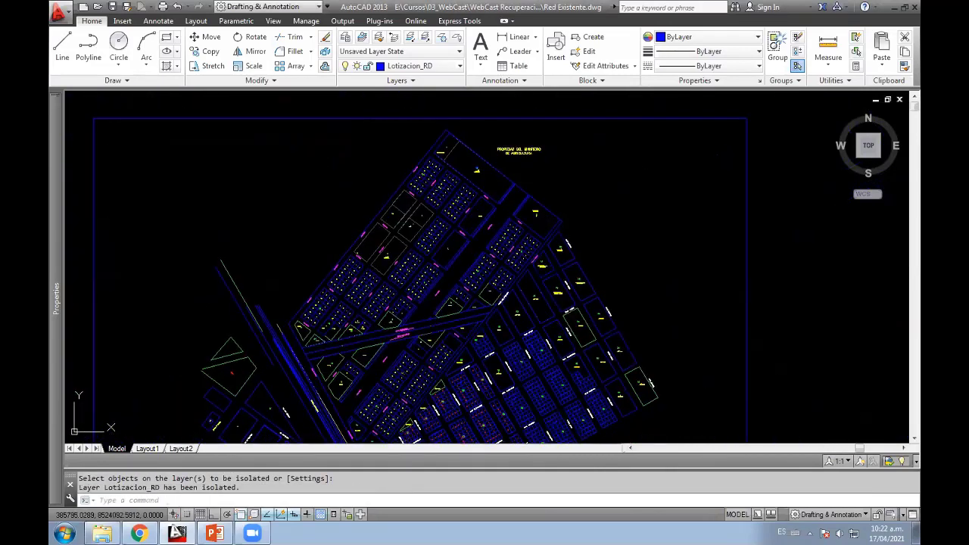
{"action": "scroll", "coordinate": [481, 242], "scroll_direction": "down", "scroll_amount": 2}
{"action": "scroll", "coordinate": [480, 243], "scroll_direction": "up", "scroll_amount": 2}
{"action": "scroll", "coordinate": [411, 209], "scroll_direction": "up", "scroll_amount": 2}
{"action": "scroll", "coordinate": [454, 245], "scroll_direction": "up", "scroll_amount": 2}
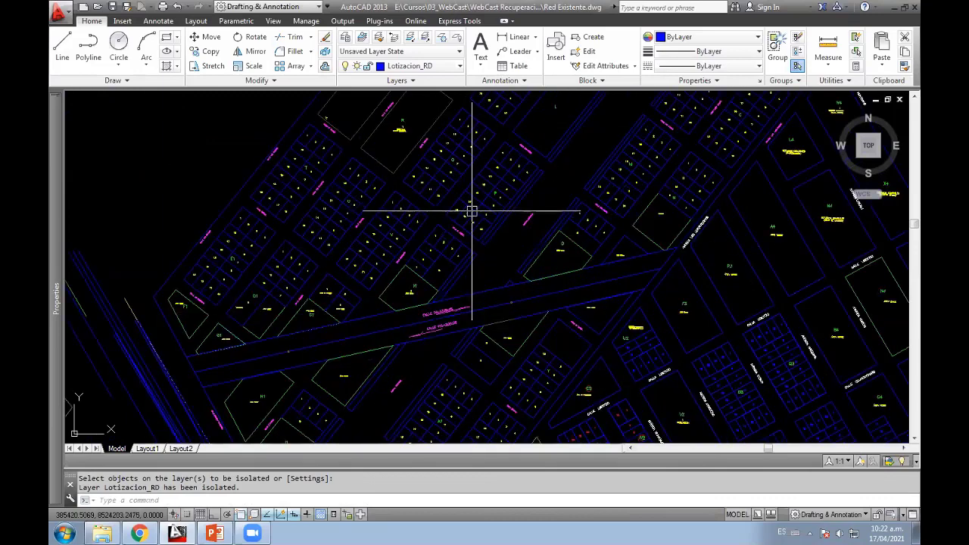
Step: Window-select the whole isolated lot layout and copy it to the clipboard
{"action": "scroll", "coordinate": [502, 277], "scroll_direction": "down", "scroll_amount": 3}
{"action": "scroll", "coordinate": [512, 335], "scroll_direction": "down", "scroll_amount": 2}
{"action": "left_click", "coordinate": [564, 320]}
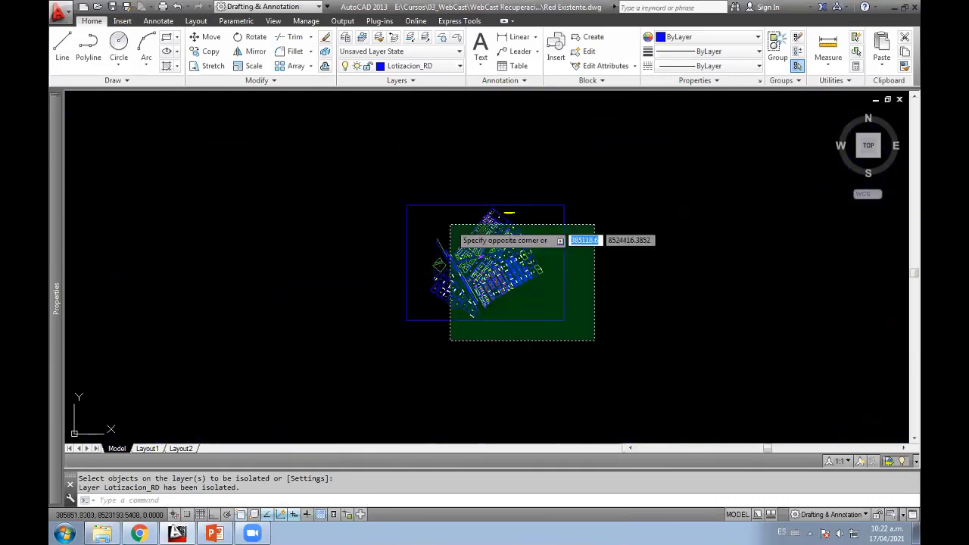
{"action": "left_click", "coordinate": [377, 190]}
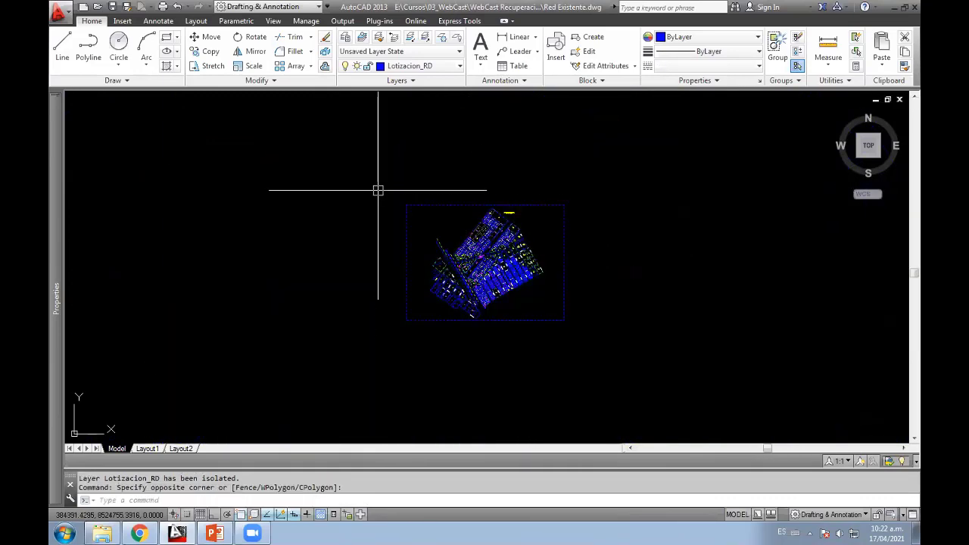
{"action": "key", "text": "ctrl+c"}
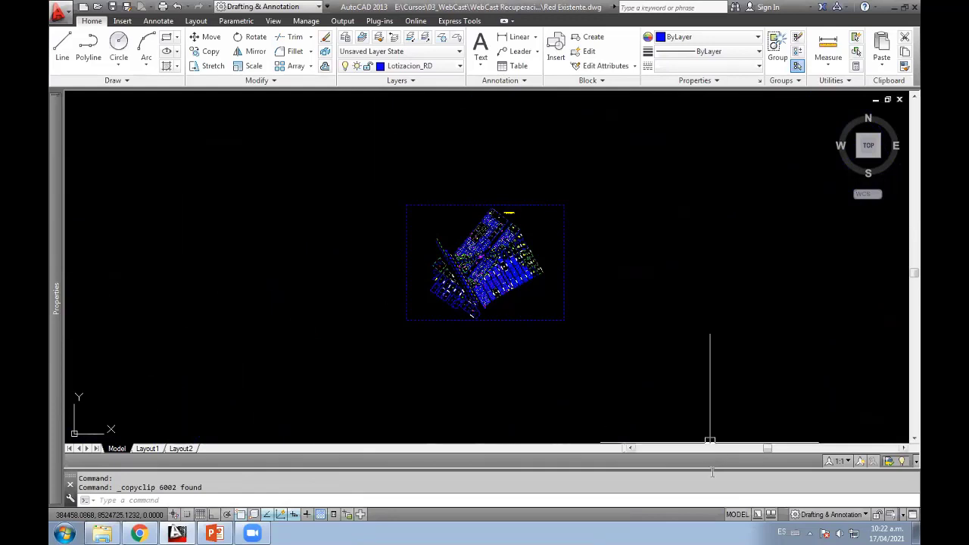
{"action": "key", "text": "Escape"}
{"action": "left_click", "coordinate": [609, 347]}
{"action": "left_click", "coordinate": [372, 183]}
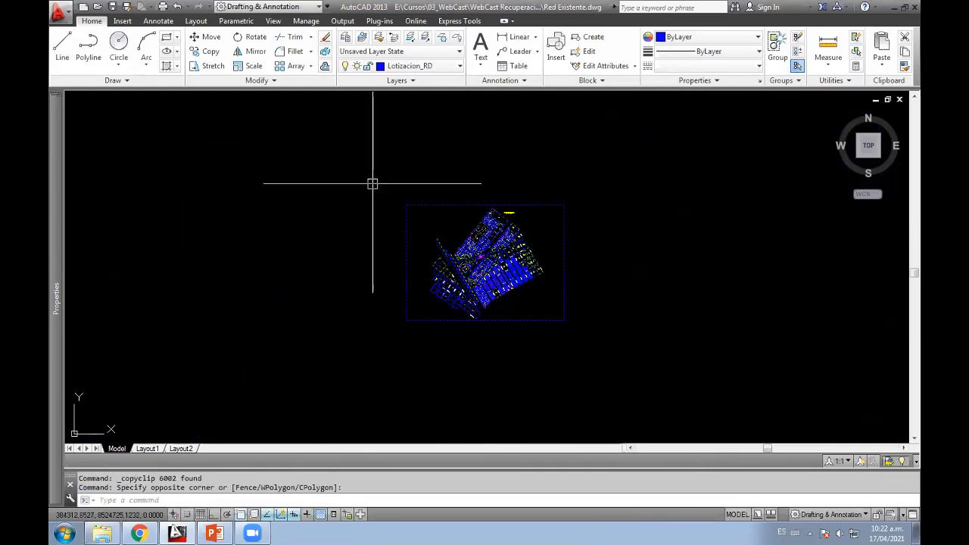
Step: Create a new drawing from the acadiso template
{"action": "left_click", "coordinate": [57, 11]}
{"action": "left_click", "coordinate": [90, 80]}
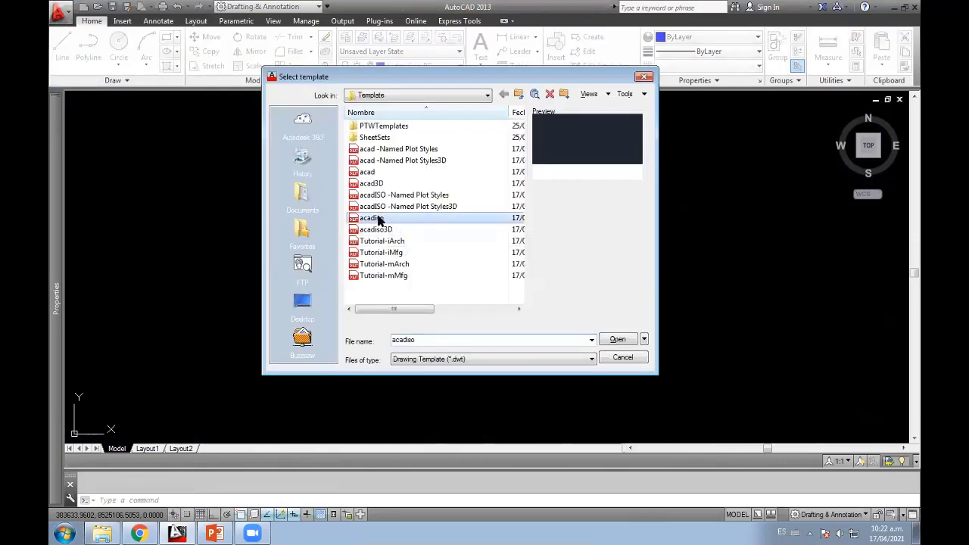
{"action": "double_click", "coordinate": [380, 219]}
Step: Paste the lots to their original coordinates and zoom to fit the layout
{"action": "right_click", "coordinate": [482, 173]}
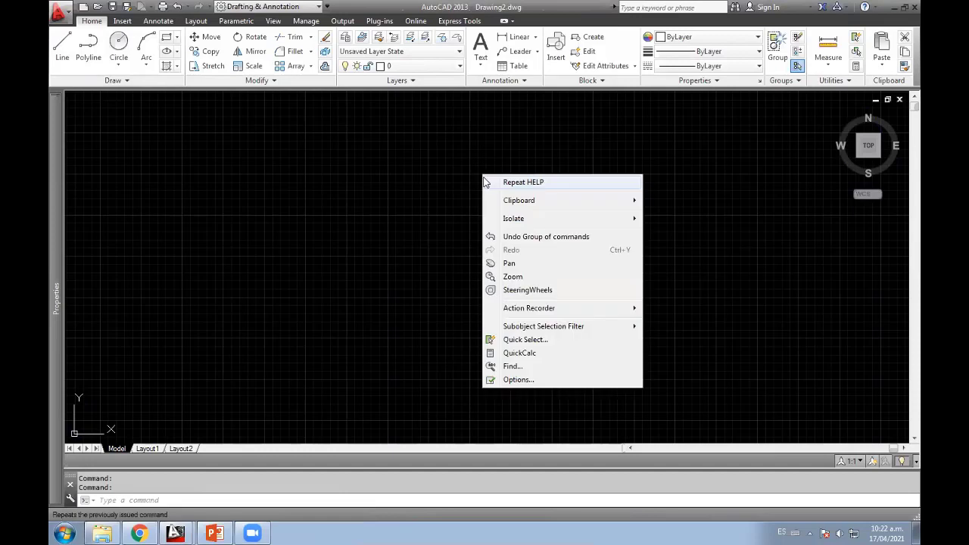
{"action": "mouse_move", "coordinate": [519, 200]}
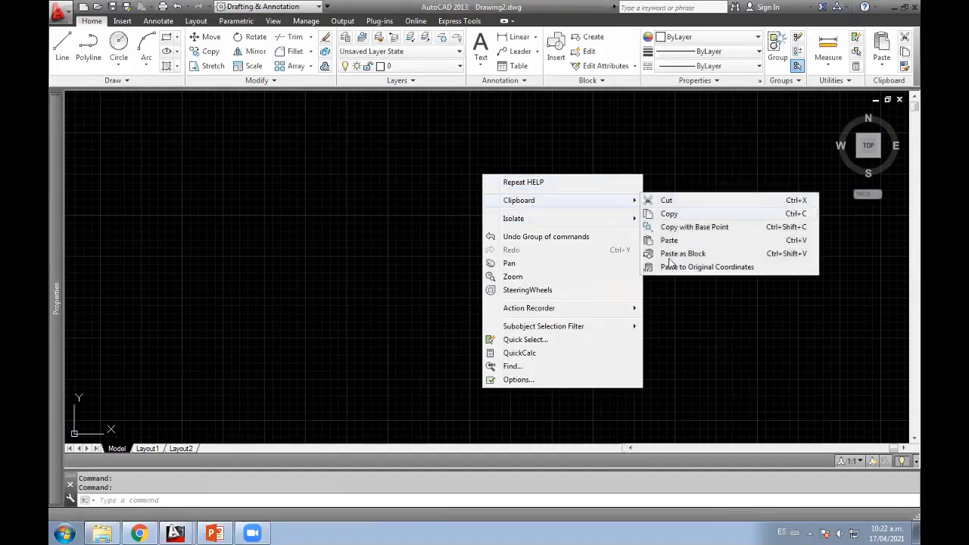
{"action": "left_click", "coordinate": [712, 271]}
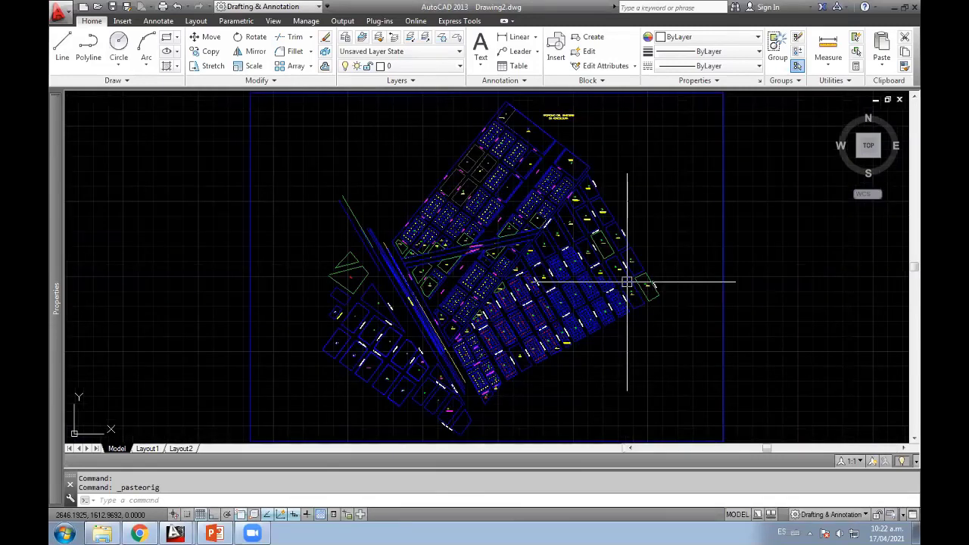
{"action": "middle_click", "coordinate": [627, 282]}
{"action": "scroll", "coordinate": [472, 217], "scroll_direction": "up", "scroll_amount": 1}
{"action": "scroll", "coordinate": [489, 271], "scroll_direction": "up", "scroll_amount": 2}
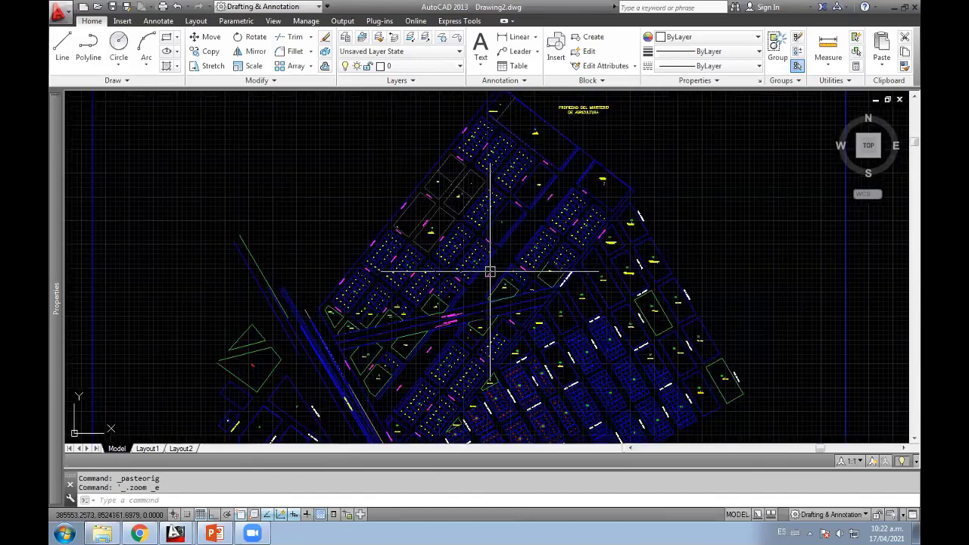
{"action": "scroll", "coordinate": [444, 303], "scroll_direction": "up", "scroll_amount": 1}
{"action": "scroll", "coordinate": [560, 310], "scroll_direction": "up", "scroll_amount": 1}
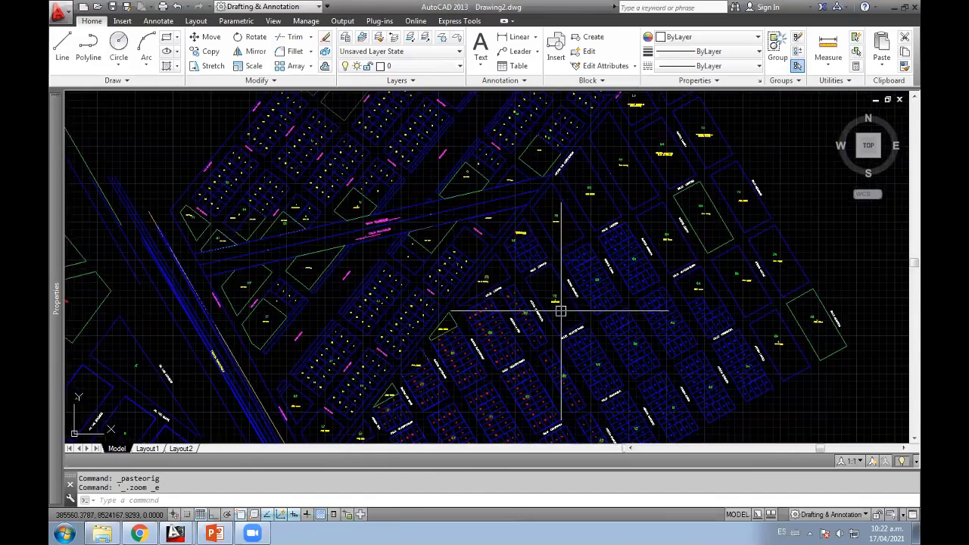
{"action": "scroll", "coordinate": [562, 271], "scroll_direction": "down", "scroll_amount": 3}
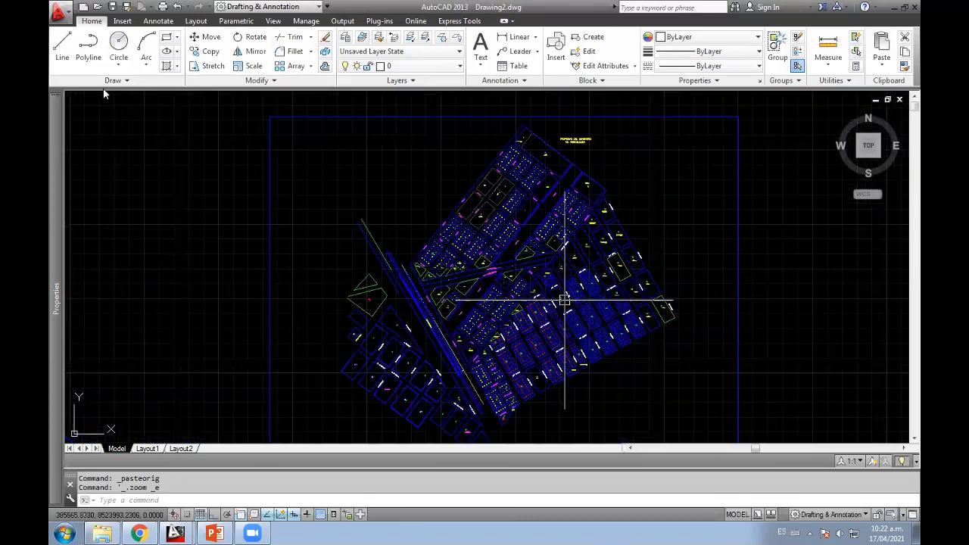
Step: Save Drawing2 as Solo Catastro in AutoCAD 2010/LT2010 DXF format
{"action": "left_click", "coordinate": [59, 10]}
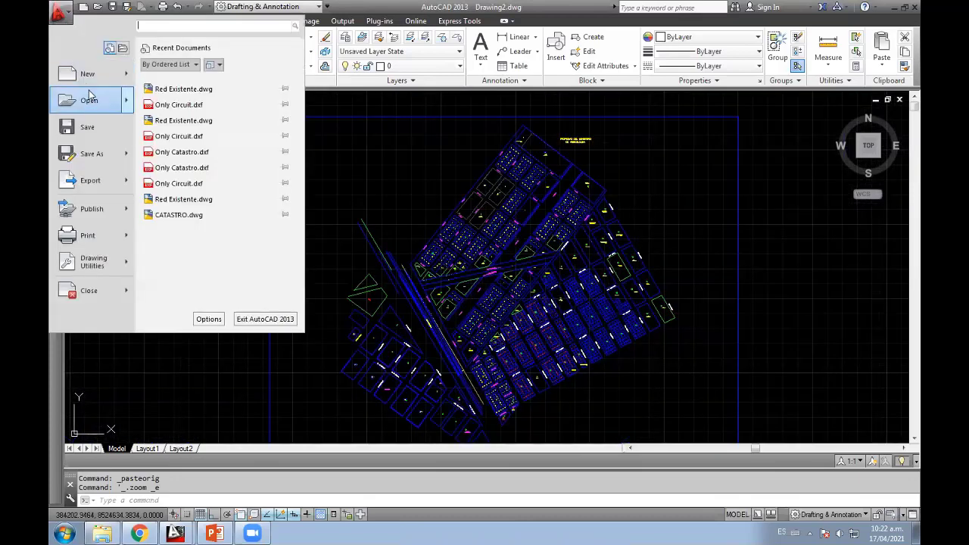
{"action": "mouse_move", "coordinate": [87, 74]}
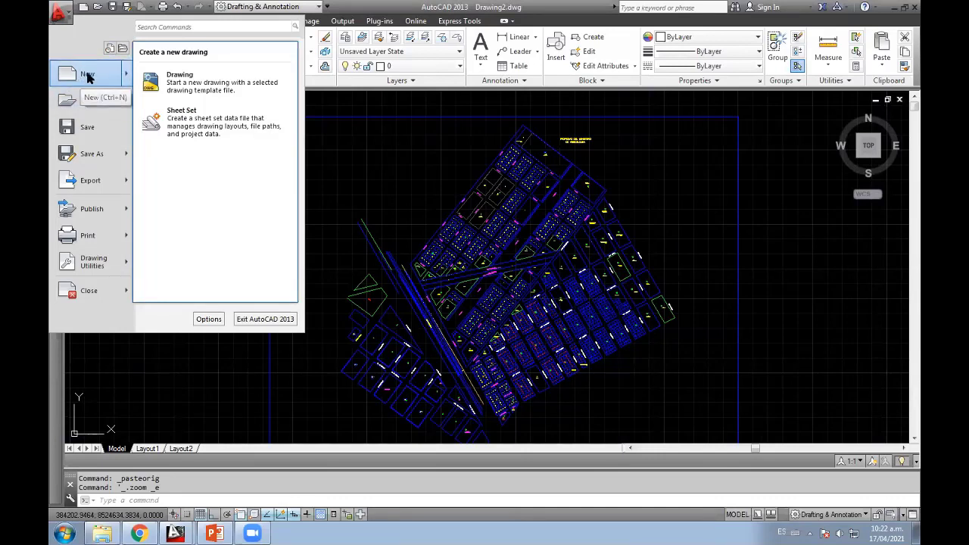
{"action": "left_click", "coordinate": [643, 226]}
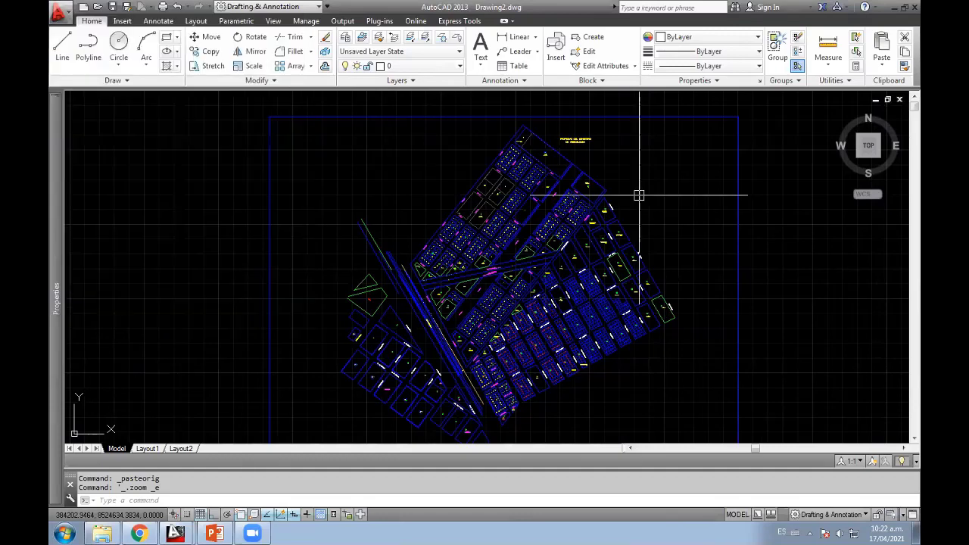
{"action": "left_click", "coordinate": [60, 14]}
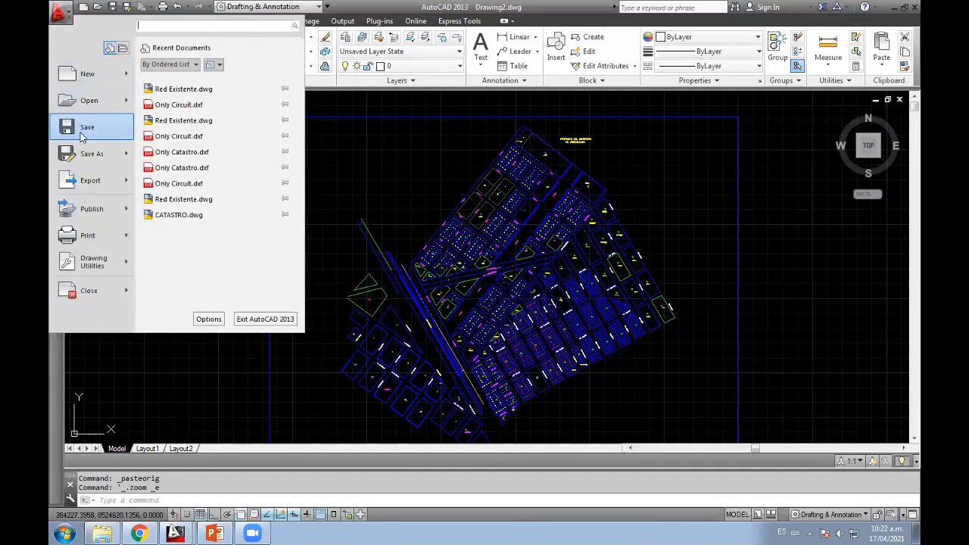
{"action": "left_click", "coordinate": [86, 154]}
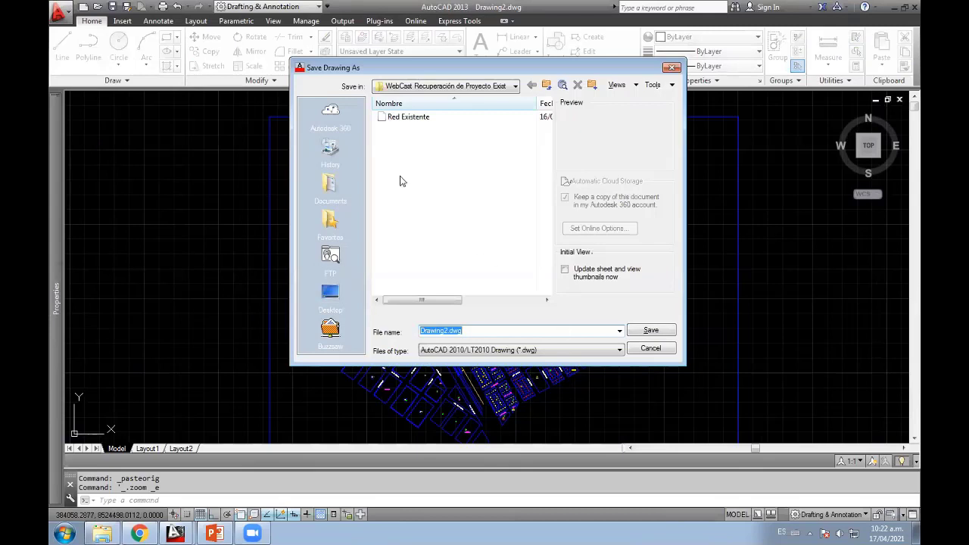
{"action": "left_click", "coordinate": [547, 352]}
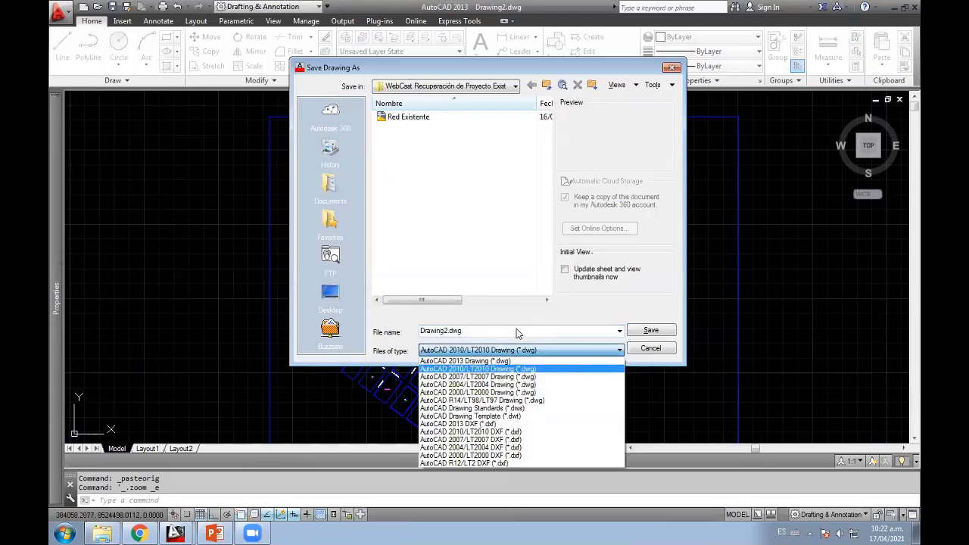
{"action": "left_click", "coordinate": [514, 433]}
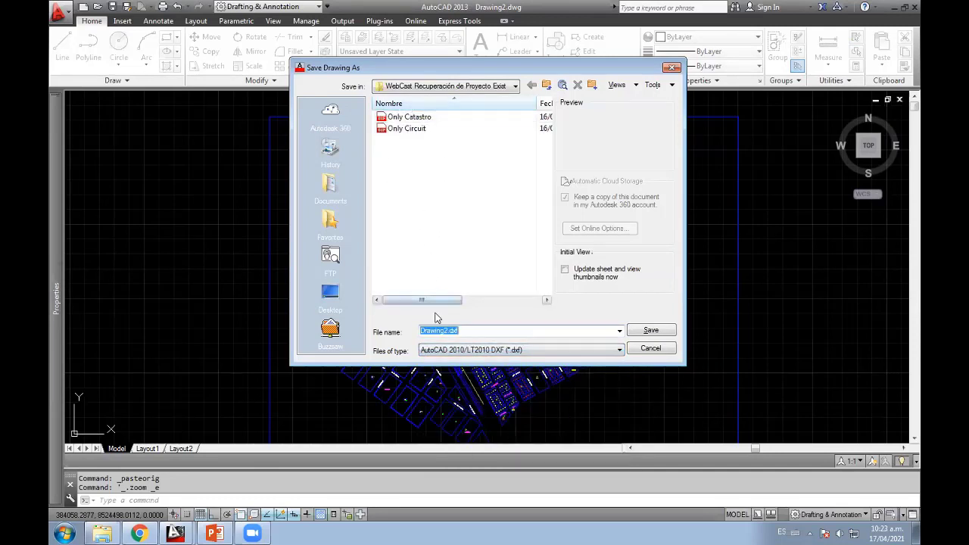
{"action": "left_click", "coordinate": [413, 118]}
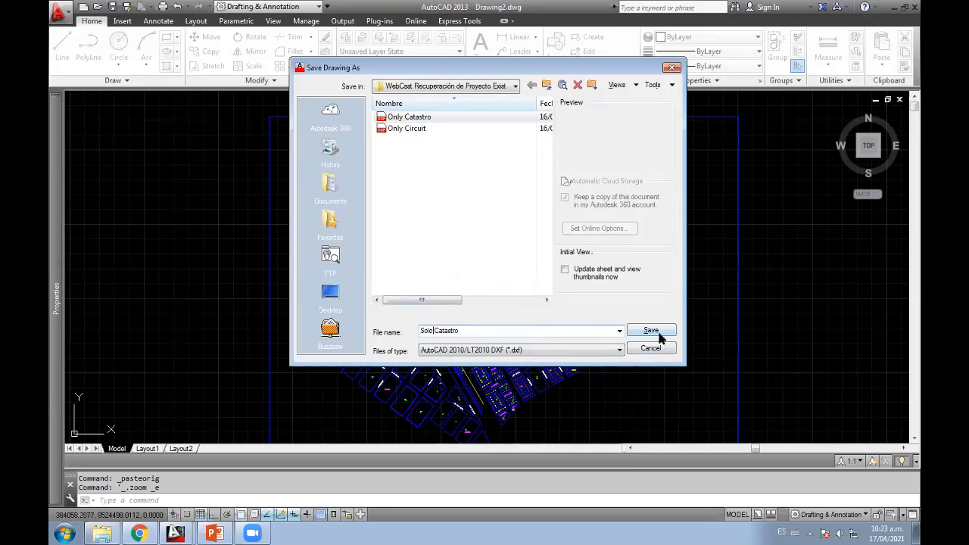
{"action": "key", "text": "Return"}
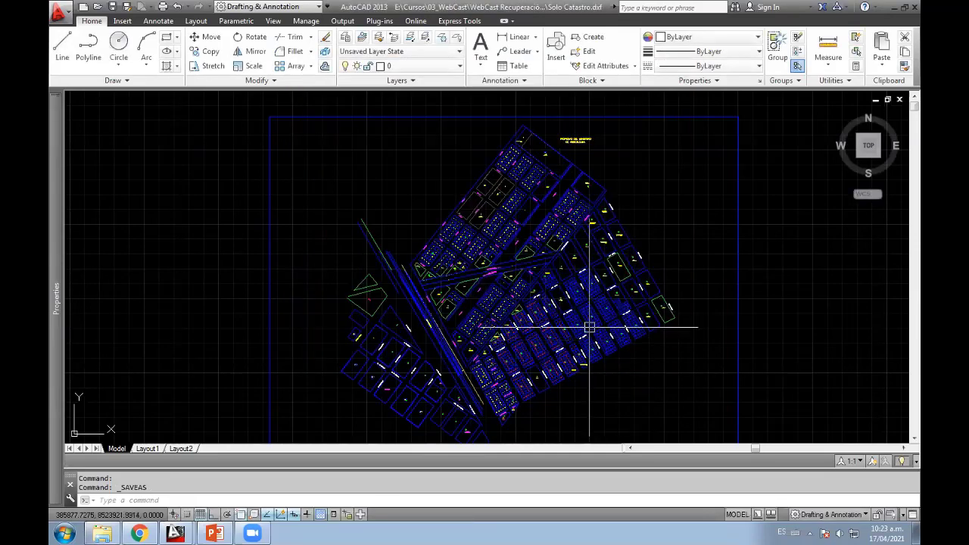
{"action": "mouse_move", "coordinate": [893, 106]}
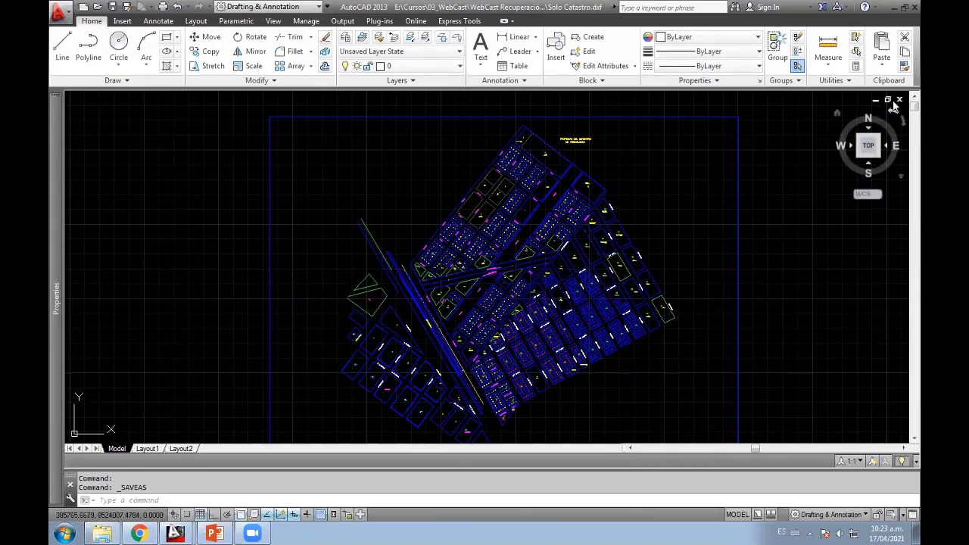
Step: Close the Solo Catastro drawing and return to Red Existente.dwg
{"action": "left_click", "coordinate": [901, 101]}
{"action": "left_click", "coordinate": [544, 300]}
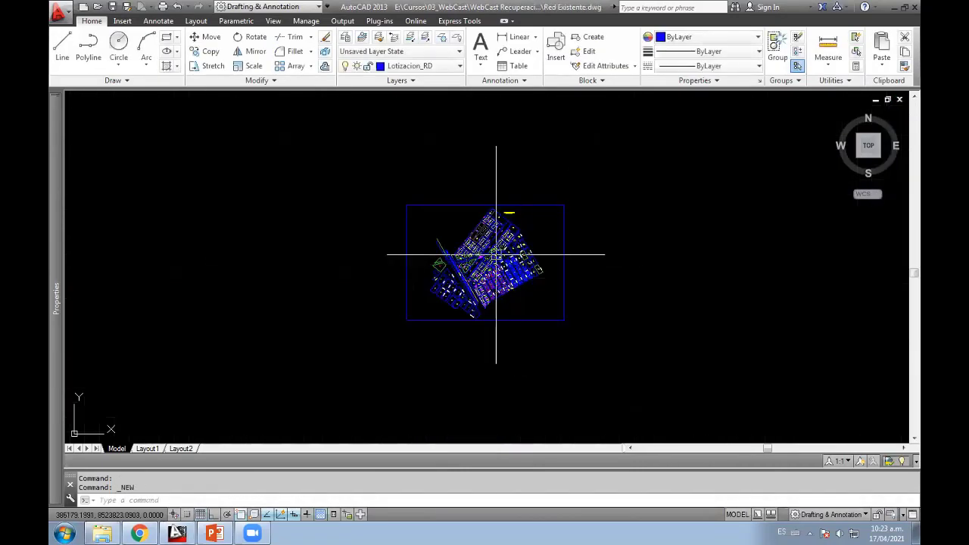
{"action": "scroll", "coordinate": [496, 256], "scroll_direction": "up", "scroll_amount": 4}
{"action": "scroll", "coordinate": [495, 256], "scroll_direction": "down", "scroll_amount": 3}
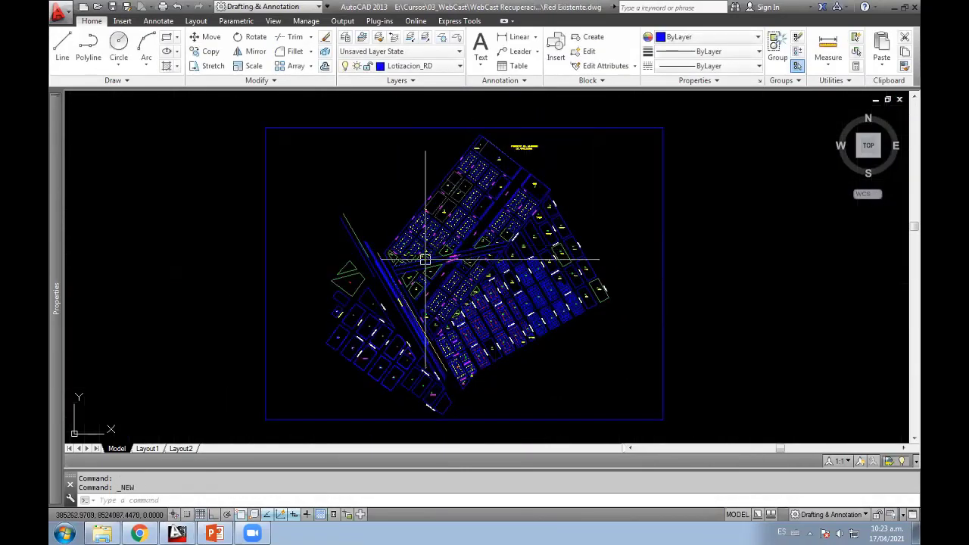
{"action": "scroll", "coordinate": [464, 232], "scroll_direction": "up", "scroll_amount": 2}
{"action": "scroll", "coordinate": [462, 232], "scroll_direction": "up", "scroll_amount": 2}
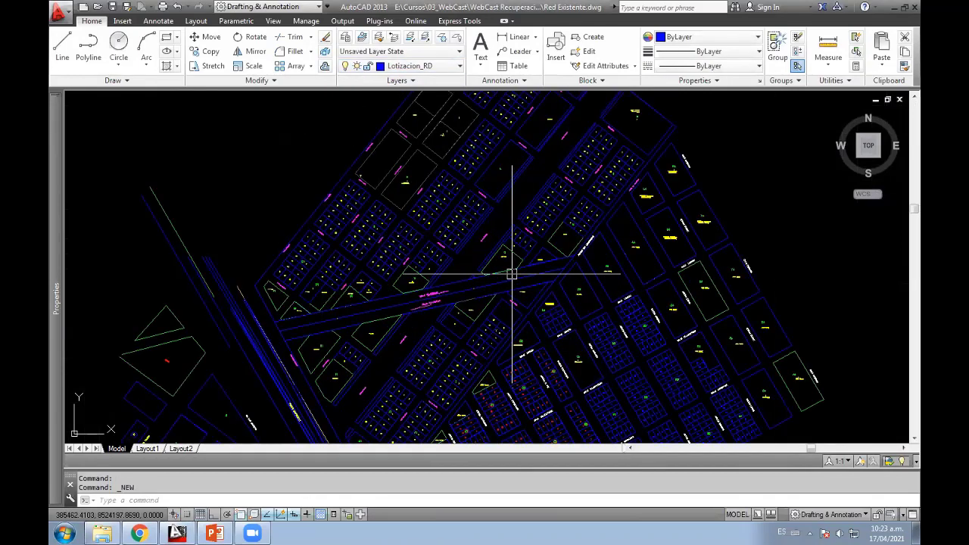
Step: Run LAYON to turn every layer back on and zoom in on the network
{"action": "type", "text": "LA"}
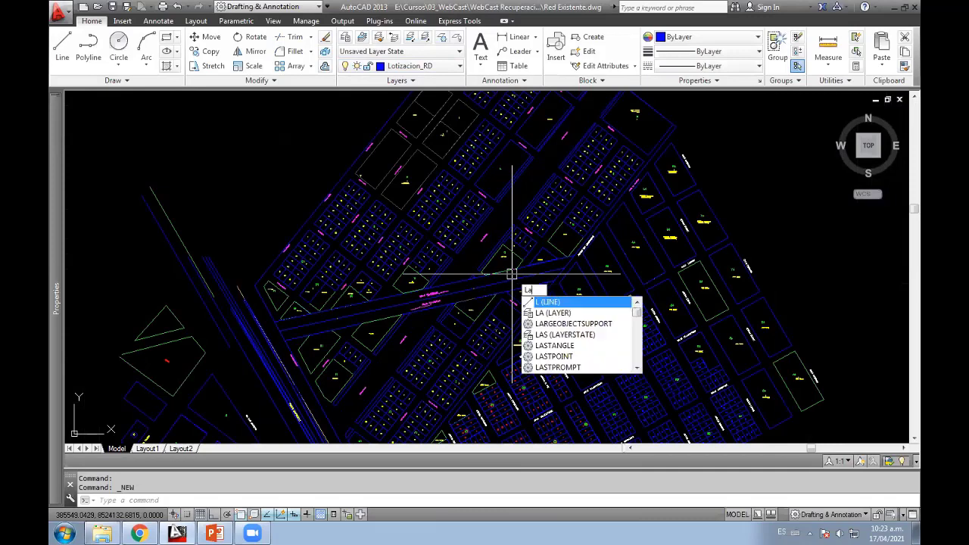
{"action": "type", "text": "Y"}
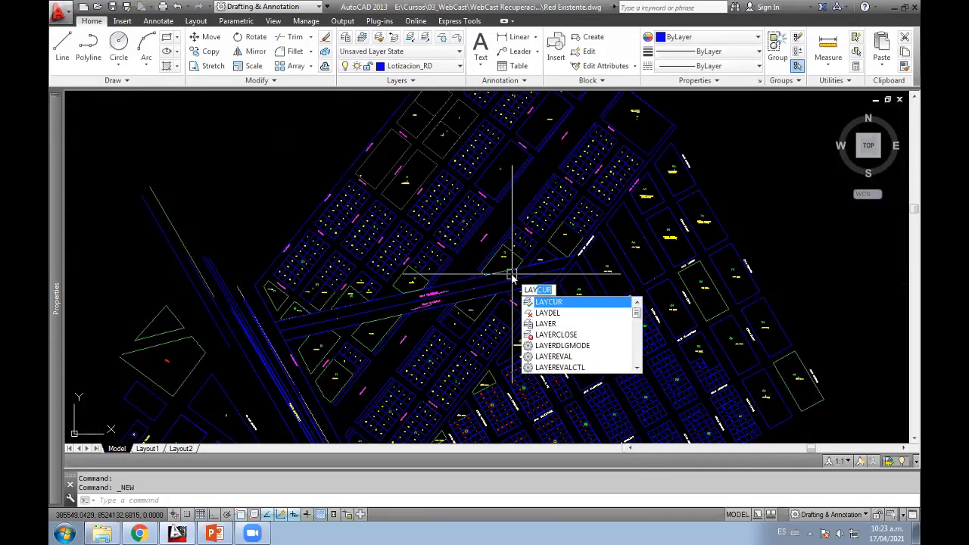
{"action": "type", "text": "ON"}
{"action": "key", "text": "Return"}
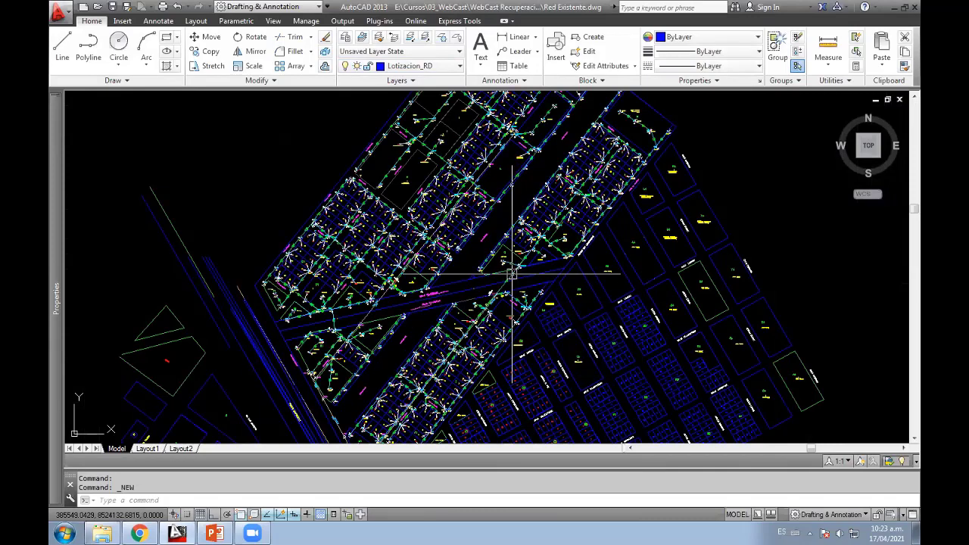
{"action": "scroll", "coordinate": [553, 235], "scroll_direction": "up", "scroll_amount": 2}
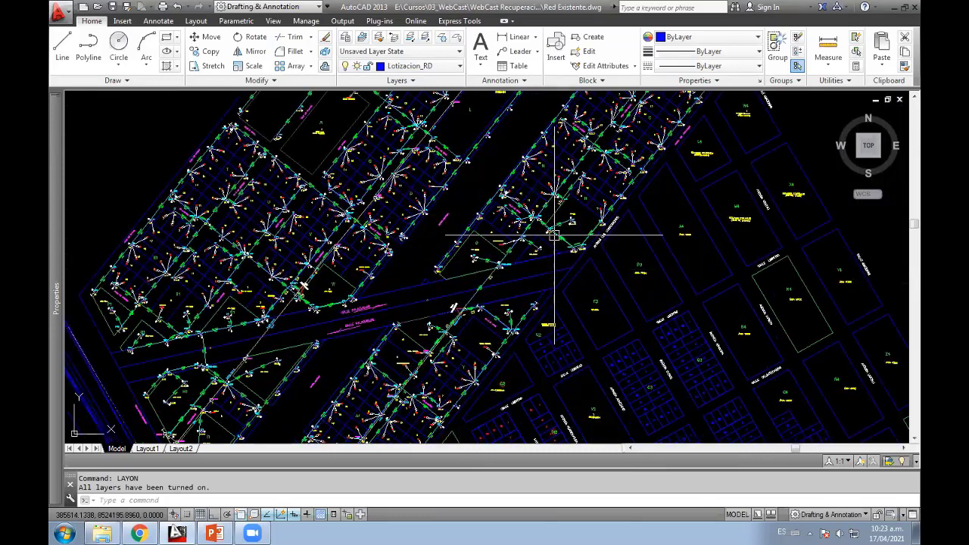
{"action": "scroll", "coordinate": [553, 235], "scroll_direction": "up", "scroll_amount": 2}
{"action": "scroll", "coordinate": [537, 189], "scroll_direction": "up", "scroll_amount": 2}
{"action": "type", "text": "LA"}
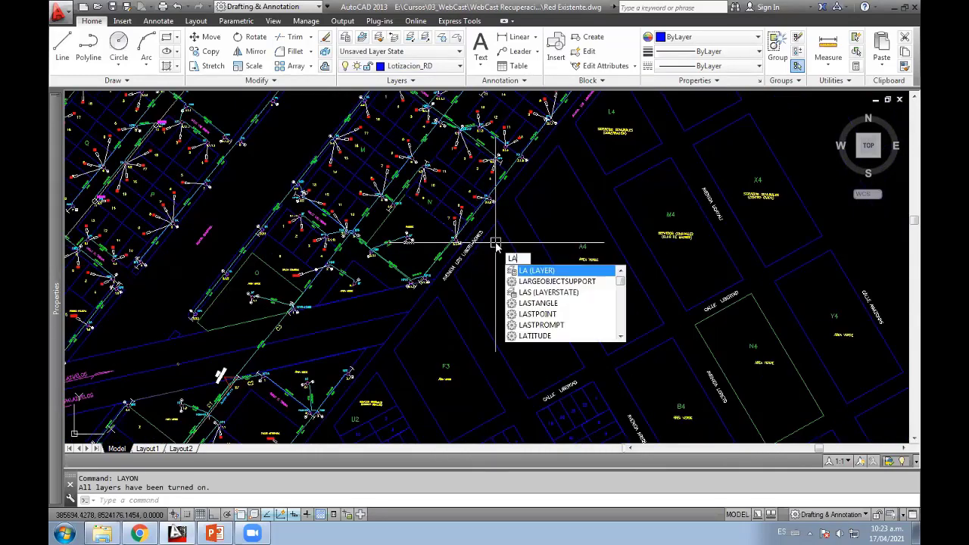
Step: Turn off the Lotizacion_RD lot layer with LAYOFF by picking one of the lots
{"action": "type", "text": "YOF"}
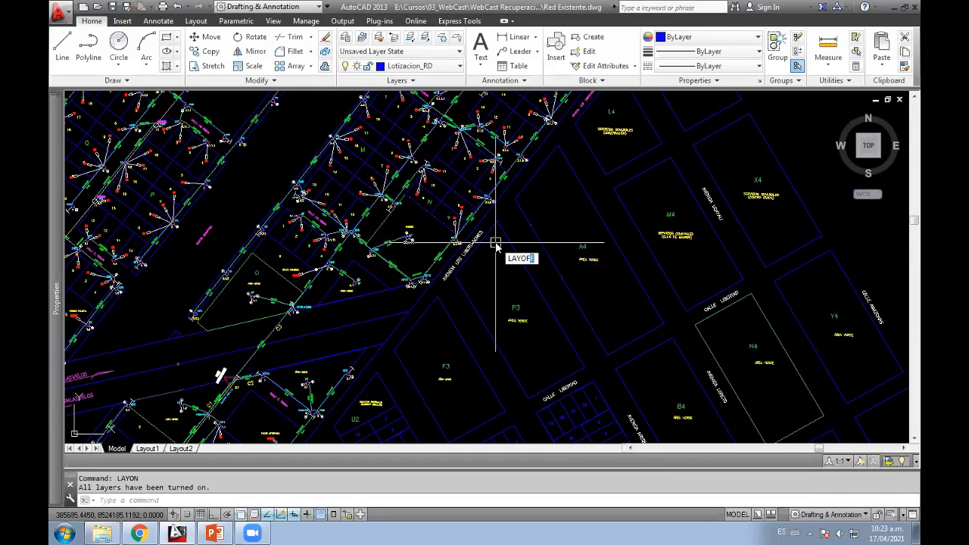
{"action": "type", "text": "F"}
{"action": "key", "text": "Return"}
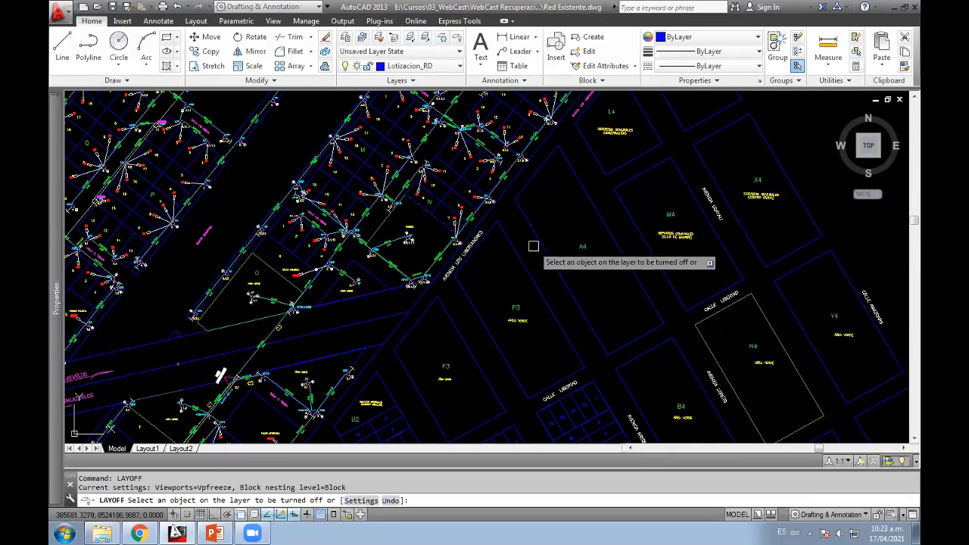
{"action": "left_click", "coordinate": [539, 243]}
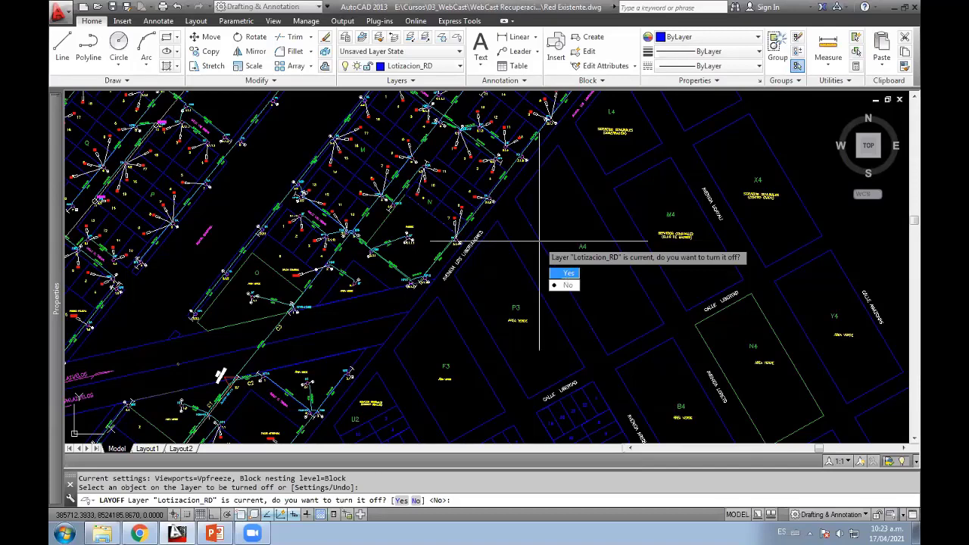
{"action": "scroll", "coordinate": [539, 242], "scroll_direction": "down", "scroll_amount": 4}
{"action": "scroll", "coordinate": [539, 242], "scroll_direction": "down", "scroll_amount": 2}
{"action": "key", "text": "Return"}
{"action": "key", "text": "Escape"}
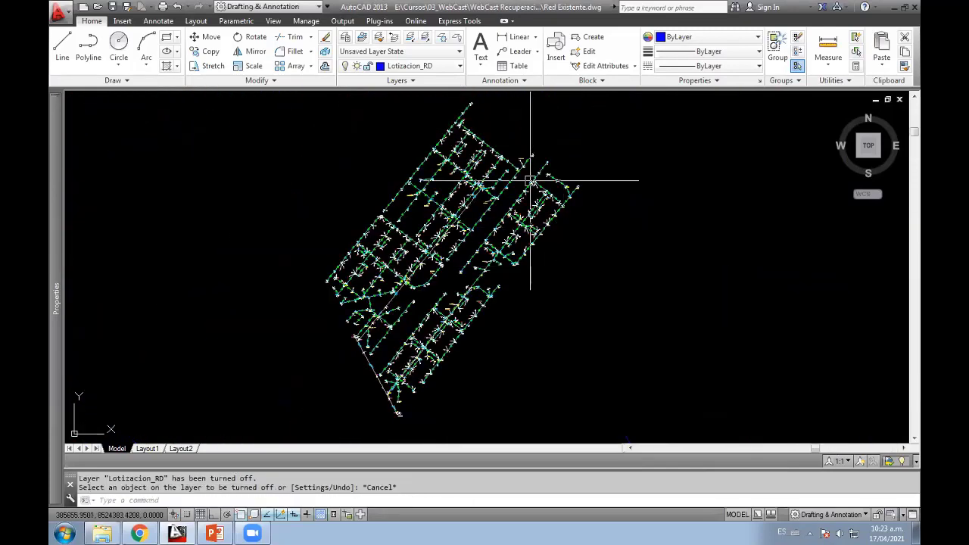
Step: Crossing-select the whole remaining electrical network
{"action": "scroll", "coordinate": [494, 264], "scroll_direction": "down", "scroll_amount": 1}
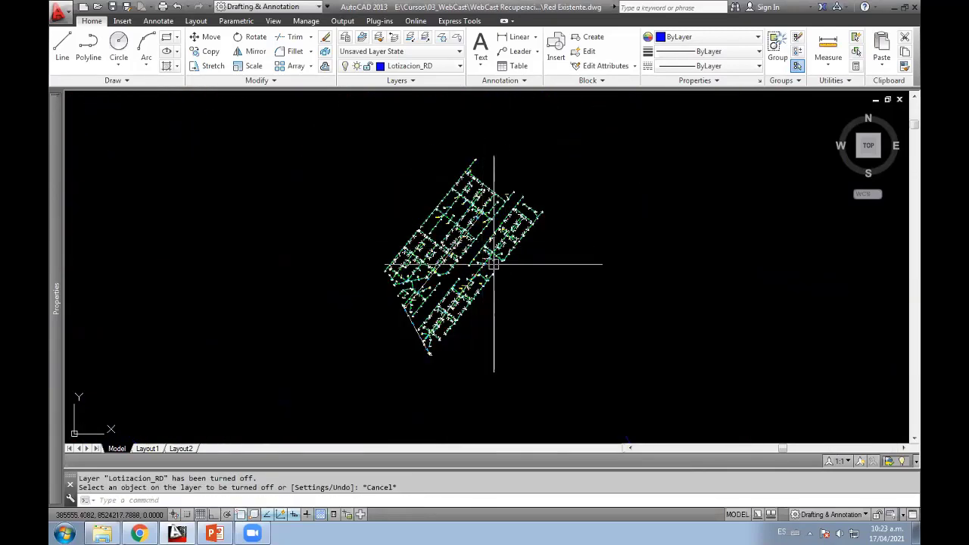
{"action": "left_click", "coordinate": [595, 438]}
{"action": "left_click", "coordinate": [669, 280]}
{"action": "left_click", "coordinate": [759, 383]}
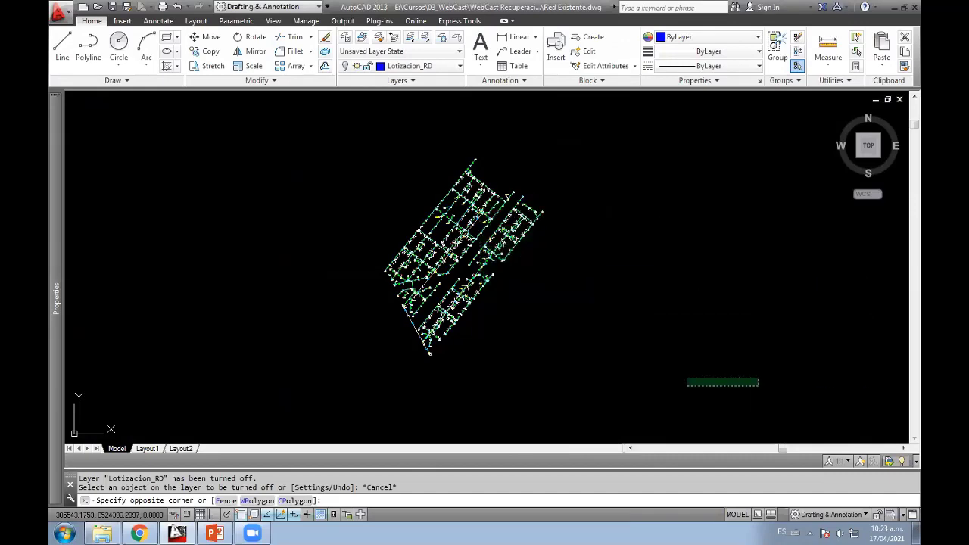
{"action": "left_click", "coordinate": [316, 154]}
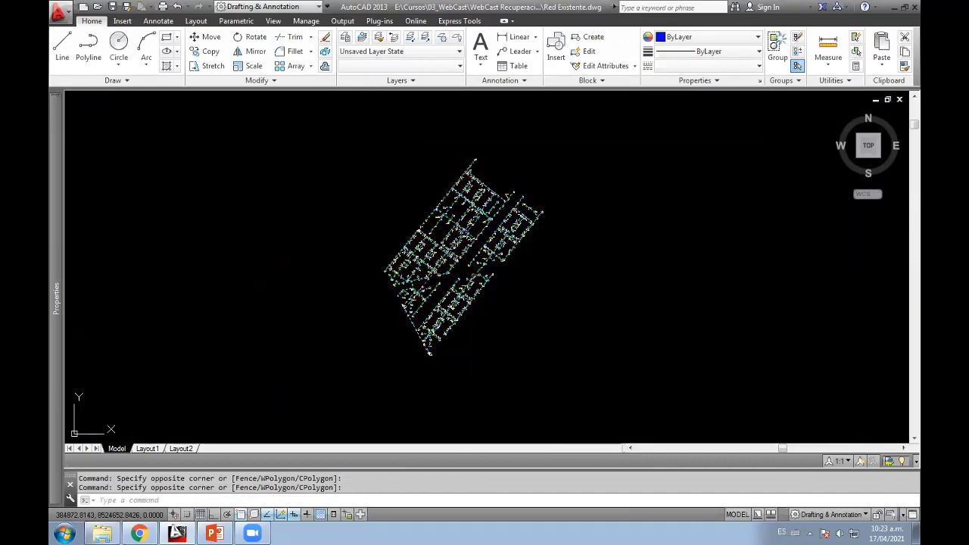
Step: Copy the selected network and start a new drawing from the acadiso template
{"action": "key", "text": "ctrl+c"}
{"action": "left_click", "coordinate": [61, 13]}
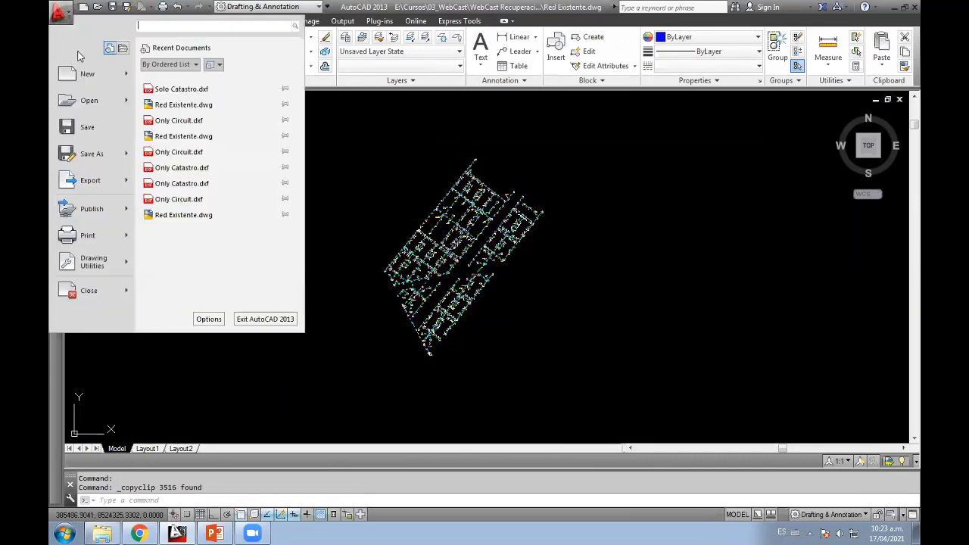
{"action": "left_click", "coordinate": [94, 75]}
{"action": "double_click", "coordinate": [371, 218]}
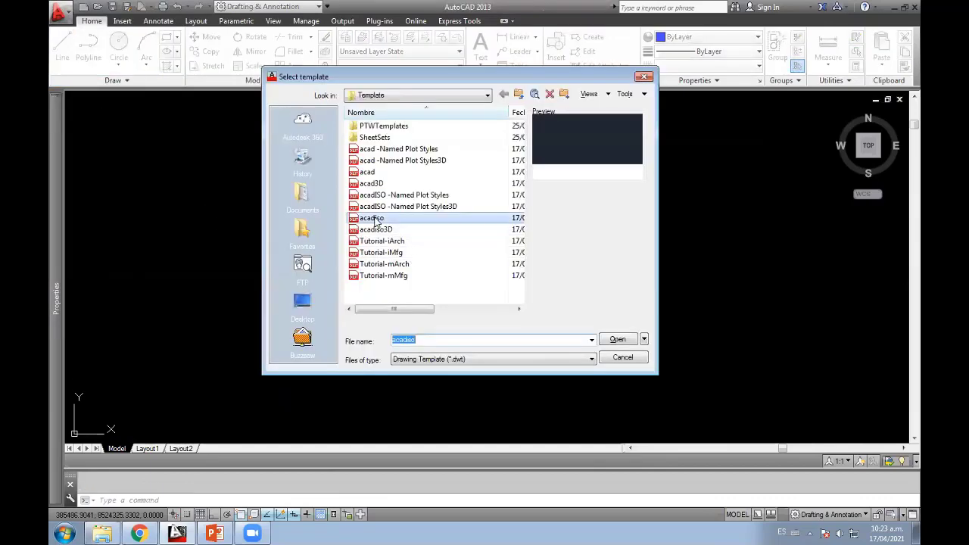
Step: Paste the network at its original coordinates and zoom to its extents
{"action": "right_click", "coordinate": [412, 218]}
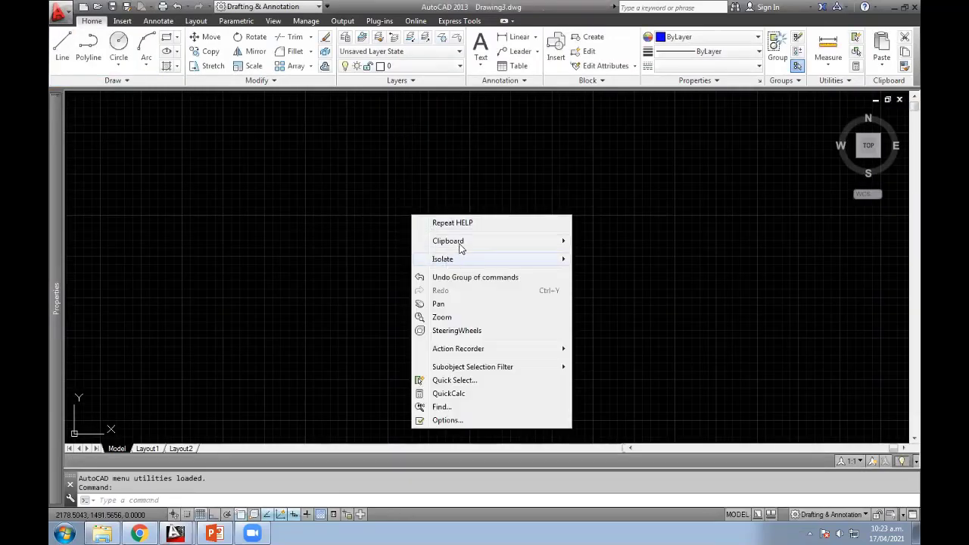
{"action": "mouse_move", "coordinate": [448, 241]}
{"action": "left_click", "coordinate": [608, 308]}
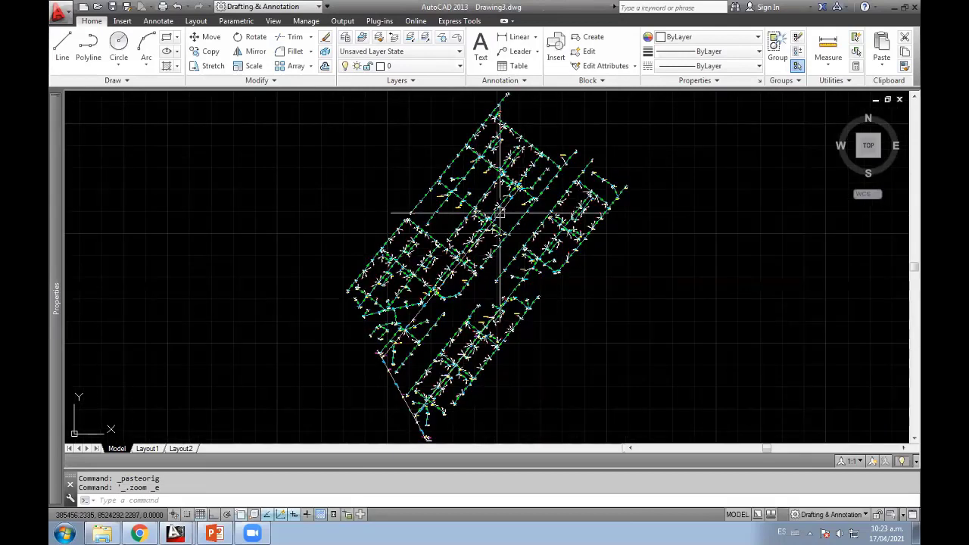
{"action": "middle_click", "coordinate": [459, 249]}
{"action": "middle_click", "coordinate": [458, 249]}
{"action": "left_click", "coordinate": [59, 10]}
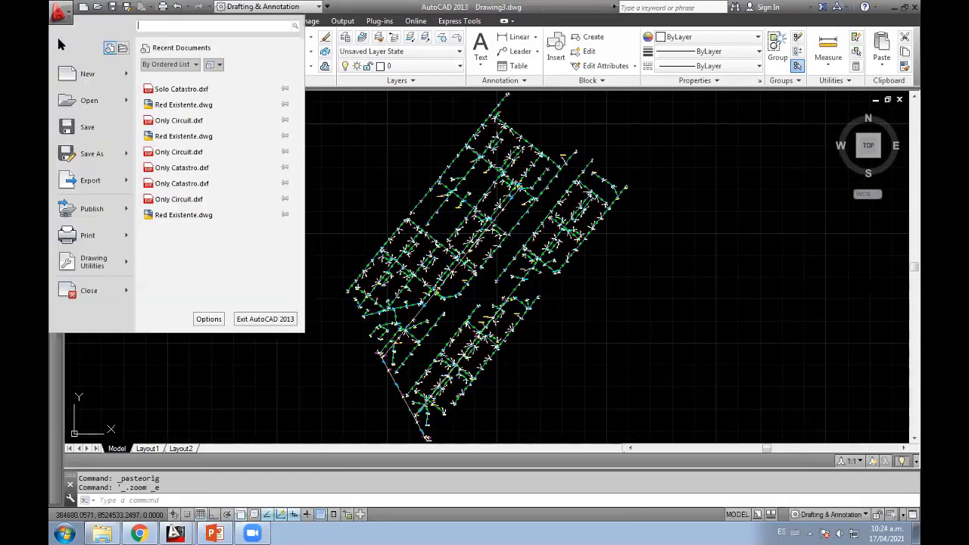
Step: Save the network drawing as Solo Circuit.dxf in AutoCAD 2010 DXF format, then close it
{"action": "left_click", "coordinate": [91, 154]}
{"action": "left_click", "coordinate": [505, 352]}
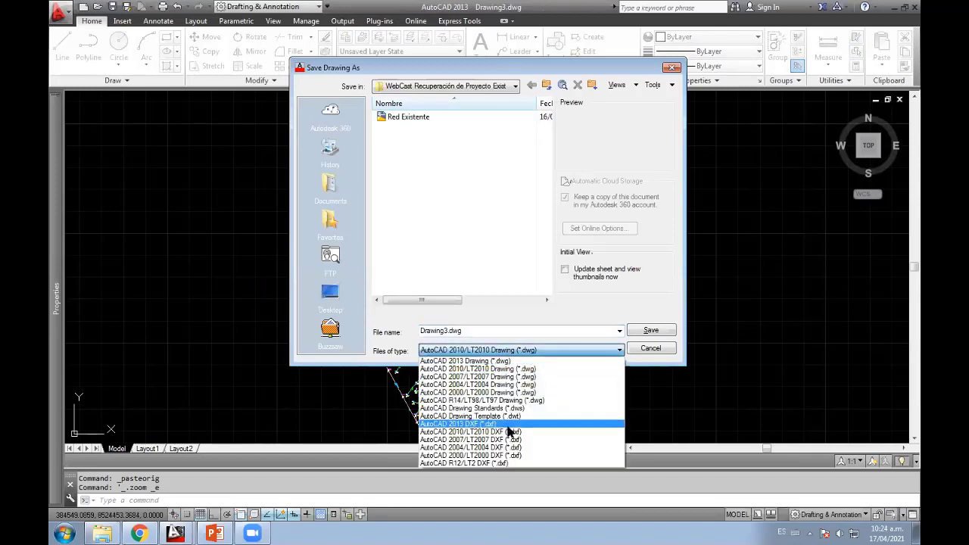
{"action": "left_click", "coordinate": [485, 428]}
{"action": "left_click", "coordinate": [424, 129]}
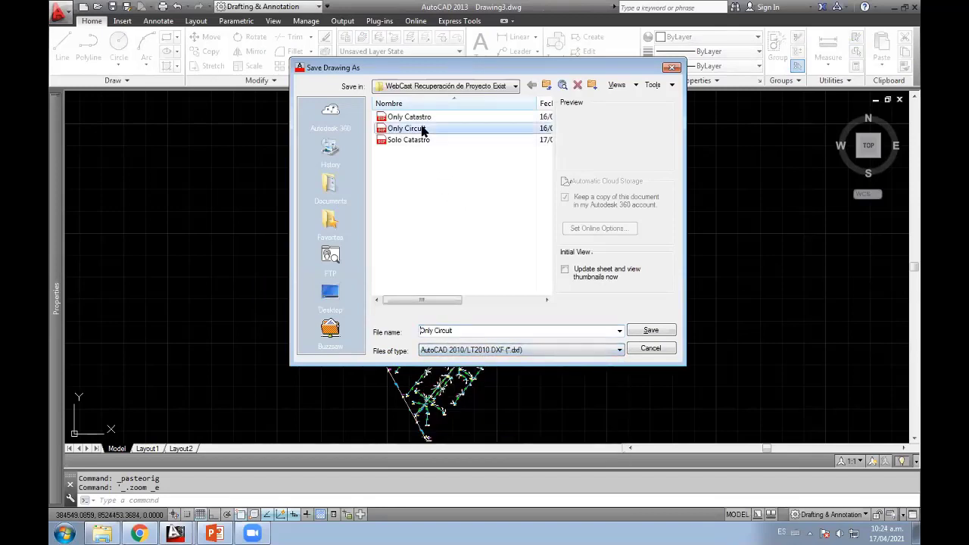
{"action": "left_click", "coordinate": [433, 333]}
{"action": "type", "text": "Solo"}
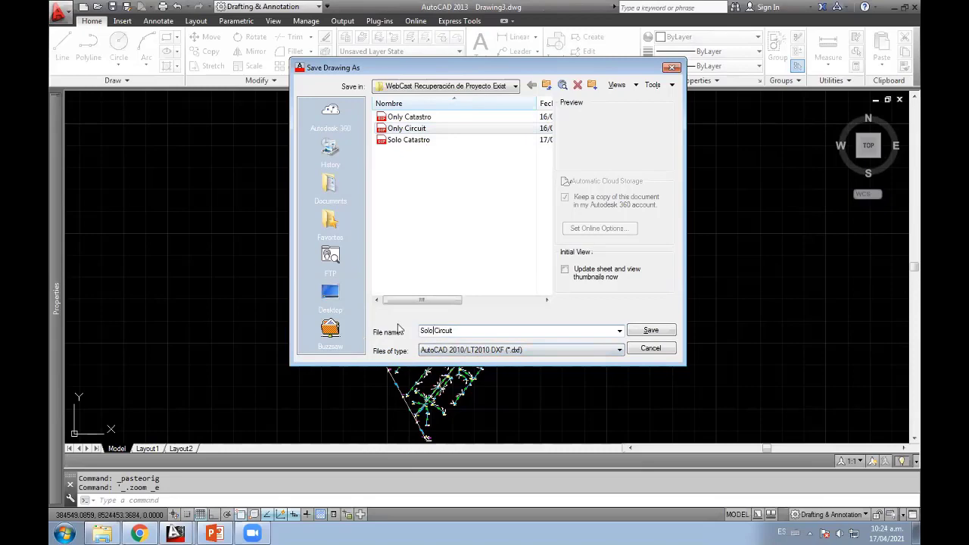
{"action": "key", "text": "Return"}
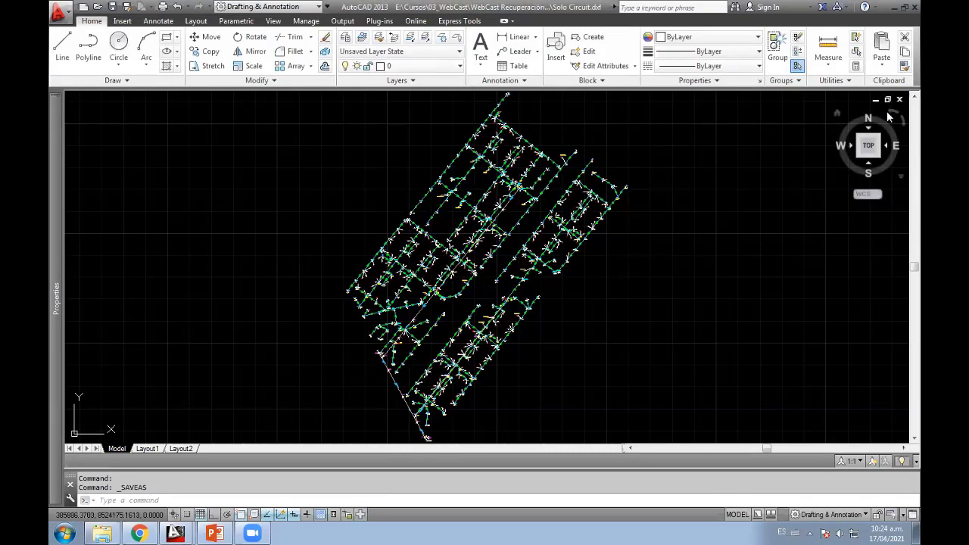
{"action": "left_click", "coordinate": [901, 101]}
{"action": "left_click", "coordinate": [541, 301]}
{"action": "type", "text": "LA"}
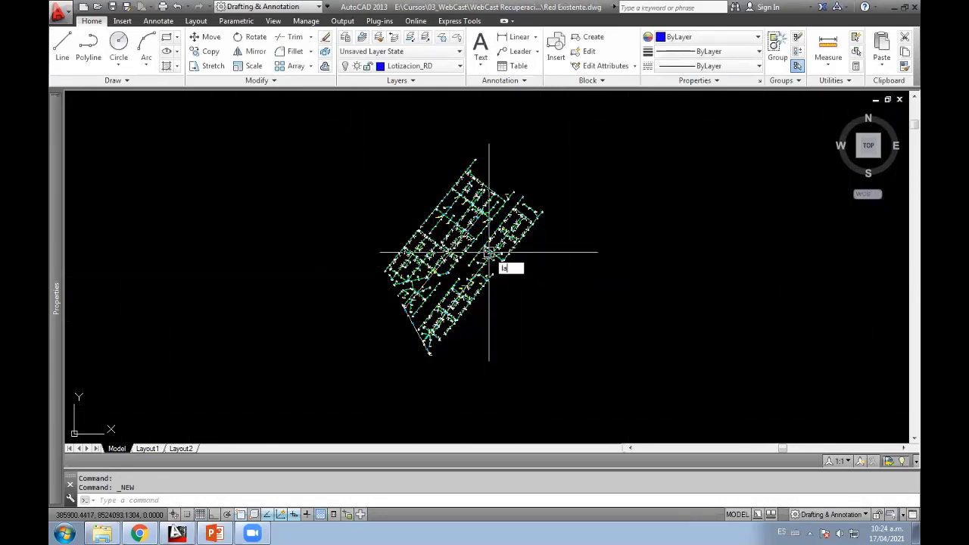
Step: Turn all layers back on with LAYON, then close Red Existente.dwg without saving
{"action": "type", "text": "yon"}
{"action": "key", "text": "Return"}
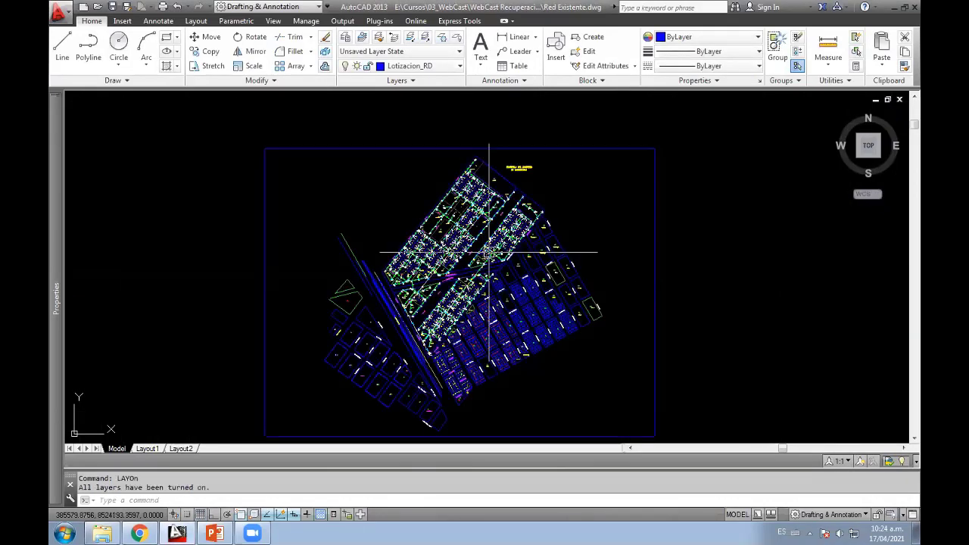
{"action": "scroll", "coordinate": [456, 244], "scroll_direction": "up", "scroll_amount": 4}
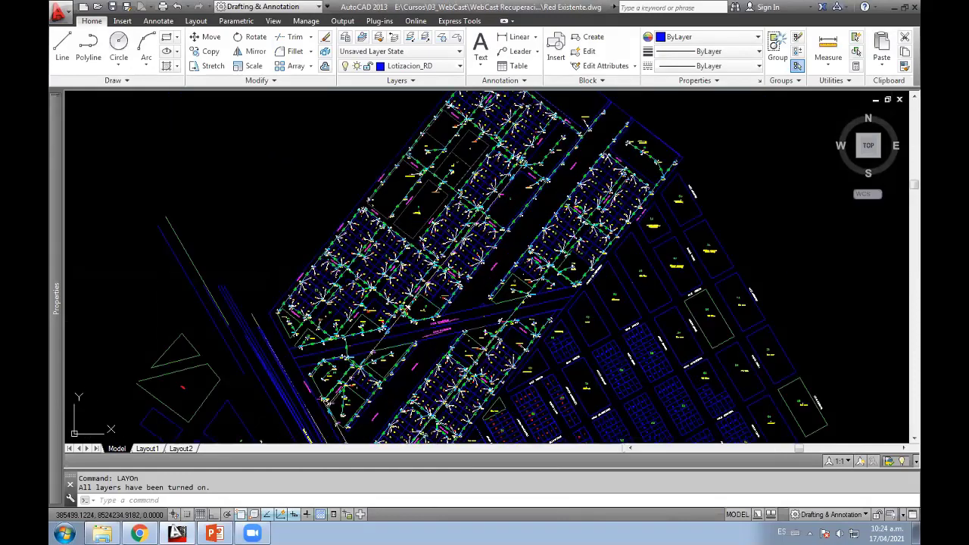
{"action": "scroll", "coordinate": [474, 249], "scroll_direction": "up", "scroll_amount": 2}
{"action": "scroll", "coordinate": [530, 254], "scroll_direction": "up", "scroll_amount": 2}
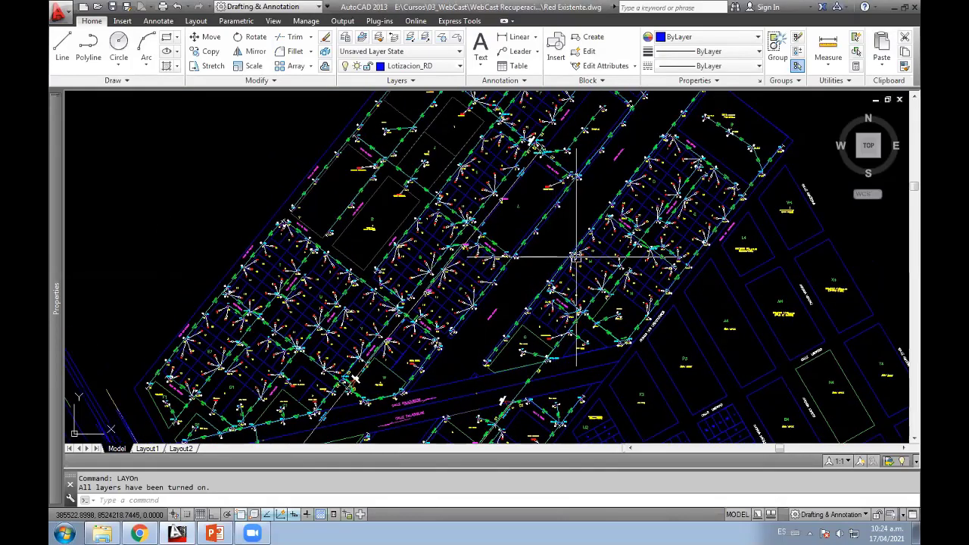
{"action": "middle_click_drag", "start_coordinate": [576, 257], "coordinate": [539, 258]}
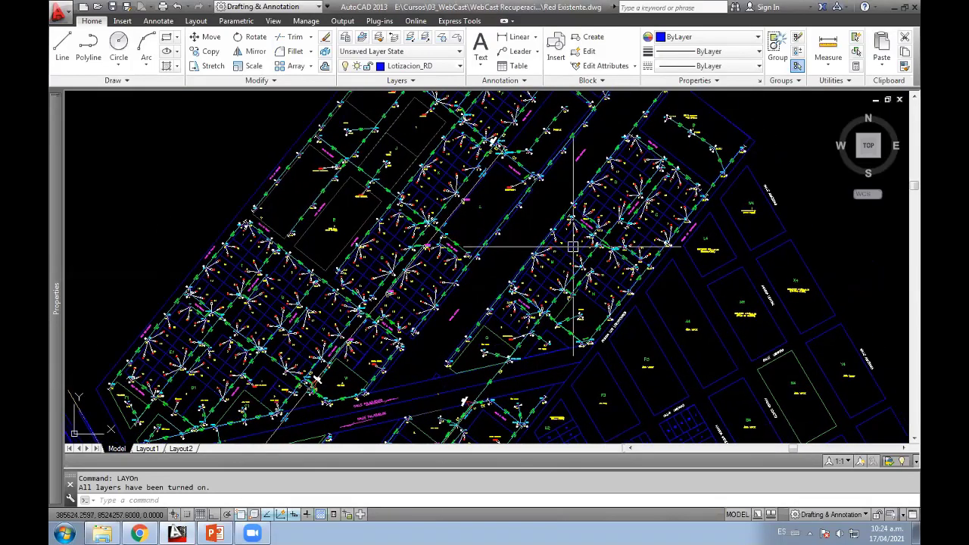
{"action": "left_click", "coordinate": [901, 101]}
{"action": "left_click", "coordinate": [533, 293]}
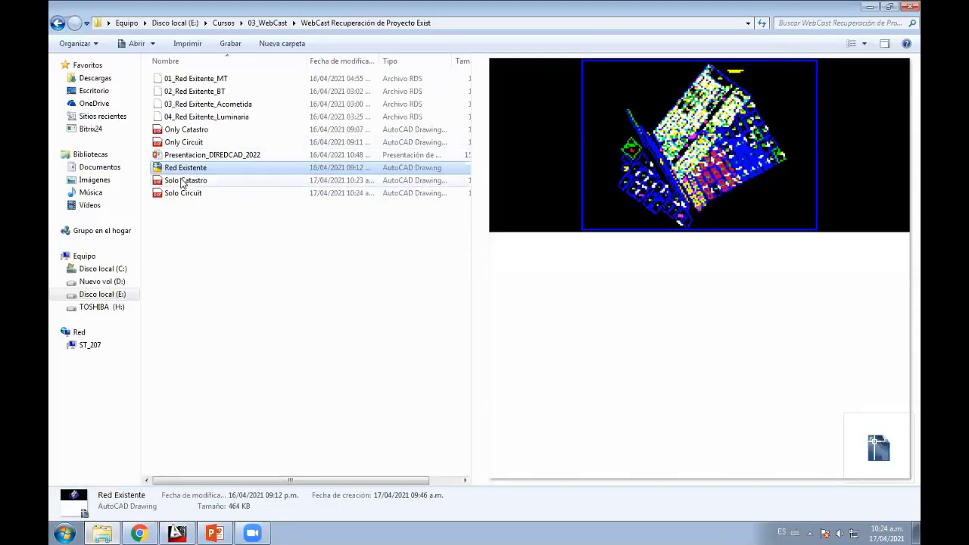
Step: Open Only Catastro.dxf from Explorer and nudge the cadastral map into view
{"action": "double_click", "coordinate": [196, 131]}
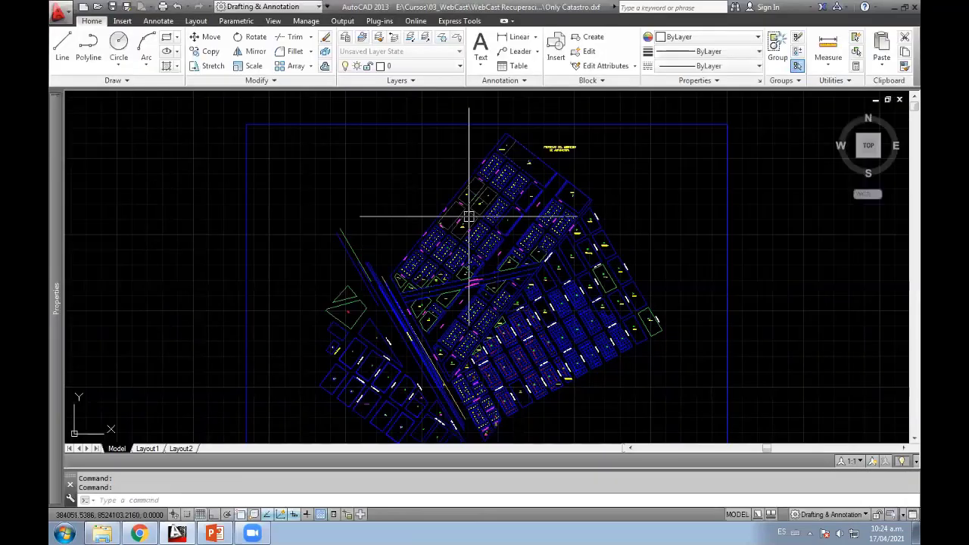
{"action": "middle_click_drag", "start_coordinate": [468, 218], "coordinate": [443, 194]}
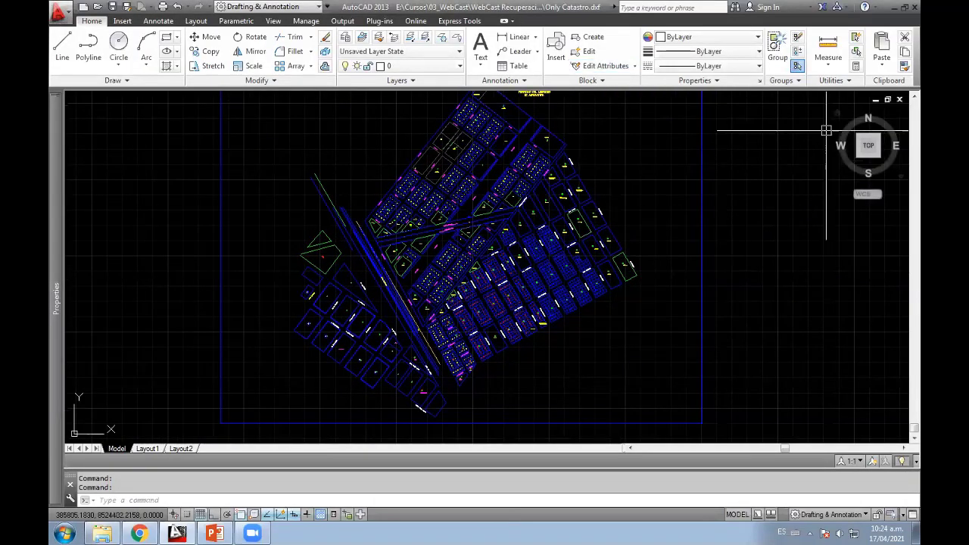
Step: Close Only Catastro and zoom into the Only Circuit network
{"action": "left_click", "coordinate": [899, 99]}
{"action": "left_click", "coordinate": [530, 290]}
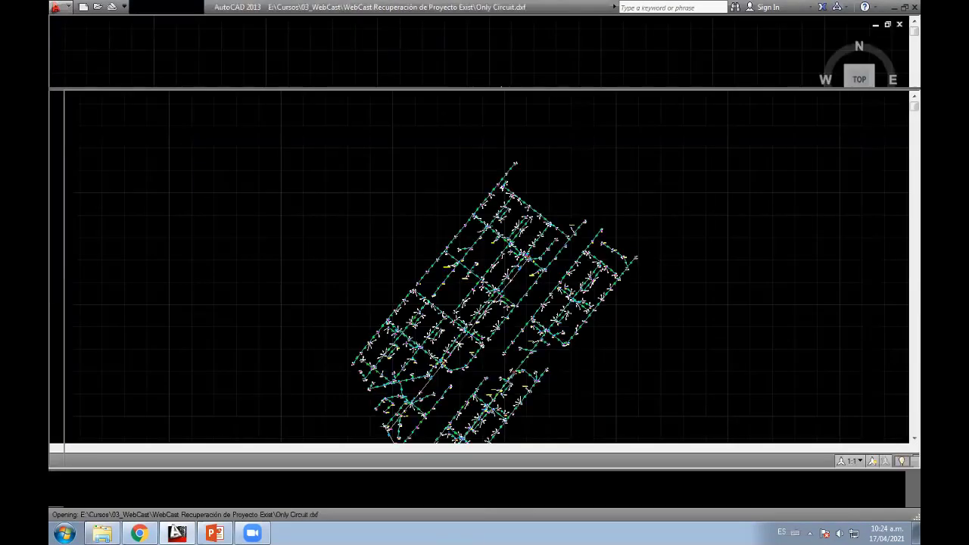
{"action": "scroll", "coordinate": [505, 267], "scroll_direction": "up", "scroll_amount": 2}
{"action": "scroll", "coordinate": [507, 269], "scroll_direction": "up", "scroll_amount": 3}
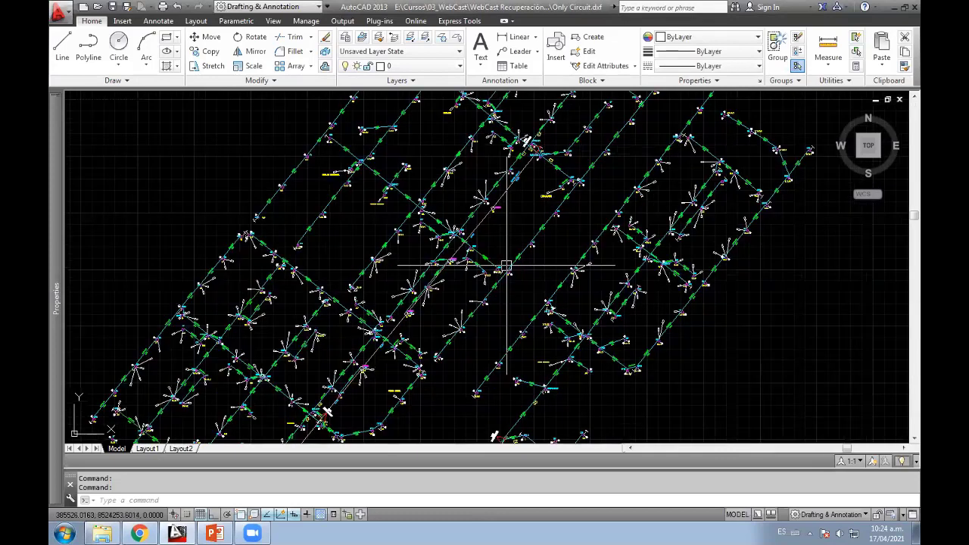
{"action": "scroll", "coordinate": [505, 267], "scroll_direction": "up", "scroll_amount": 3}
{"action": "scroll", "coordinate": [430, 260], "scroll_direction": "up", "scroll_amount": 2}
{"action": "scroll", "coordinate": [431, 261], "scroll_direction": "up", "scroll_amount": 2}
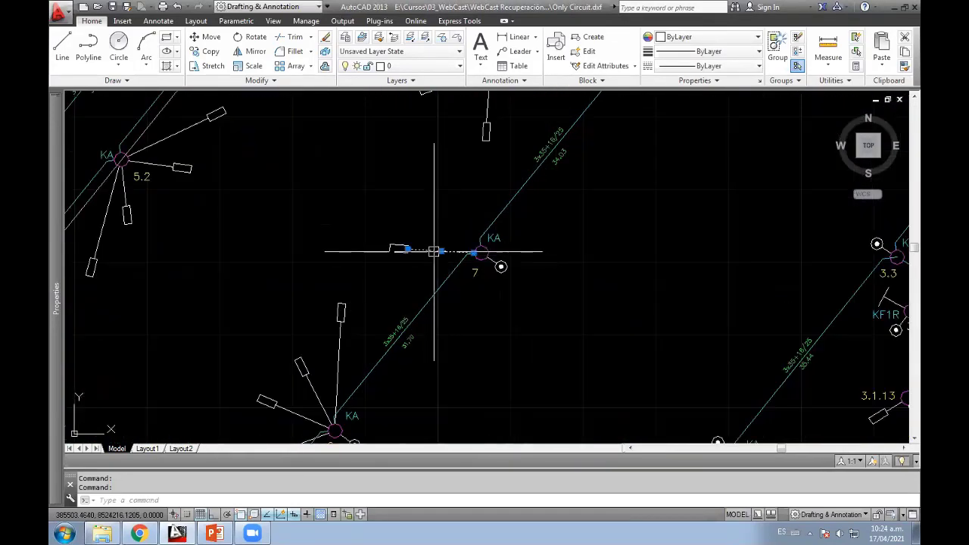
{"action": "scroll", "coordinate": [482, 263], "scroll_direction": "up", "scroll_amount": 4}
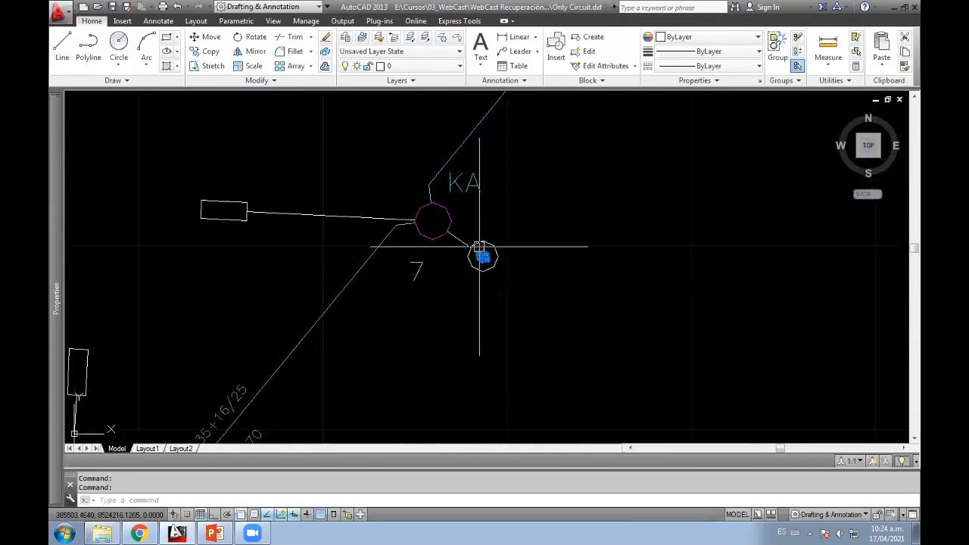
Step: Inspect the hatch dot beside node KA, then close Only Circuit
{"action": "left_click", "coordinate": [482, 257]}
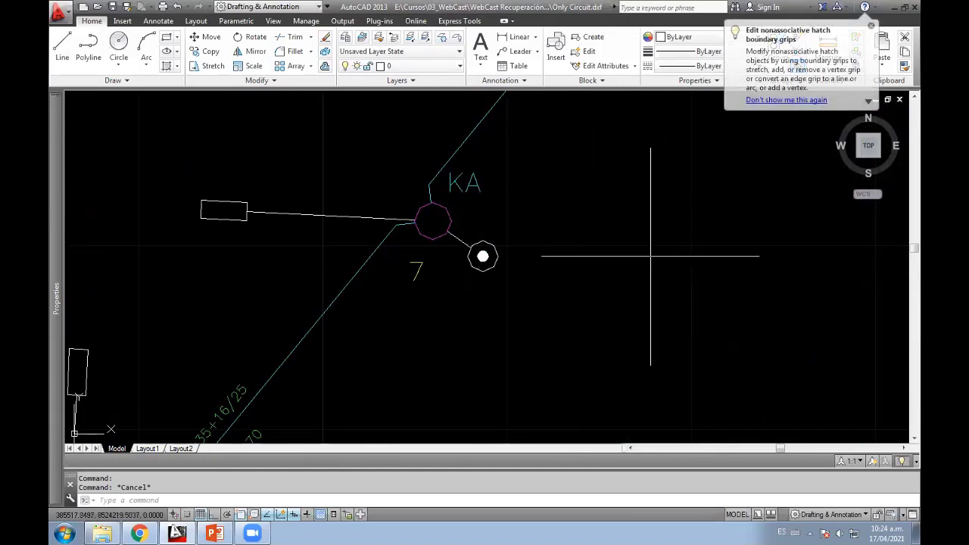
{"action": "scroll", "coordinate": [649, 260], "scroll_direction": "down", "scroll_amount": 3}
{"action": "scroll", "coordinate": [671, 227], "scroll_direction": "up", "scroll_amount": 1}
{"action": "mouse_move", "coordinate": [868, 145]}
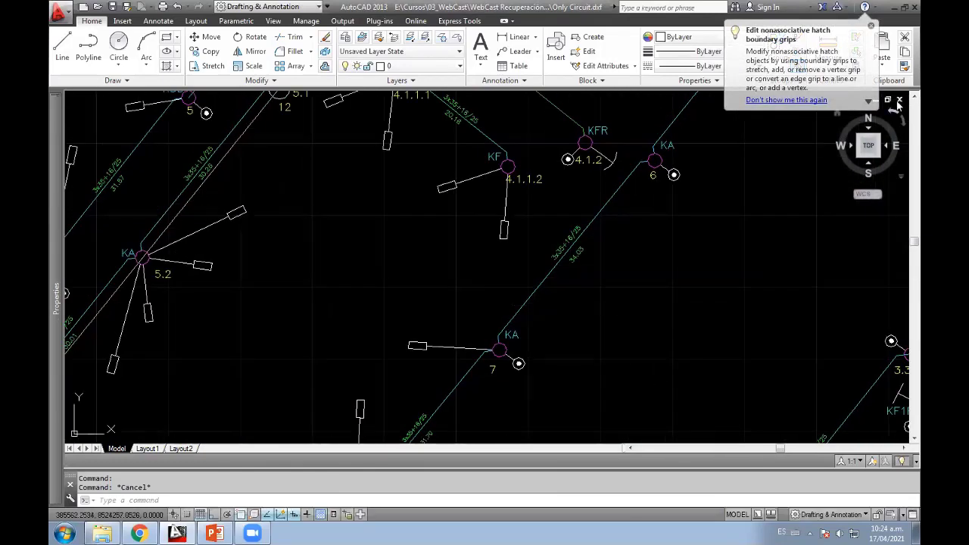
{"action": "left_click", "coordinate": [899, 99]}
{"action": "left_click", "coordinate": [525, 295]}
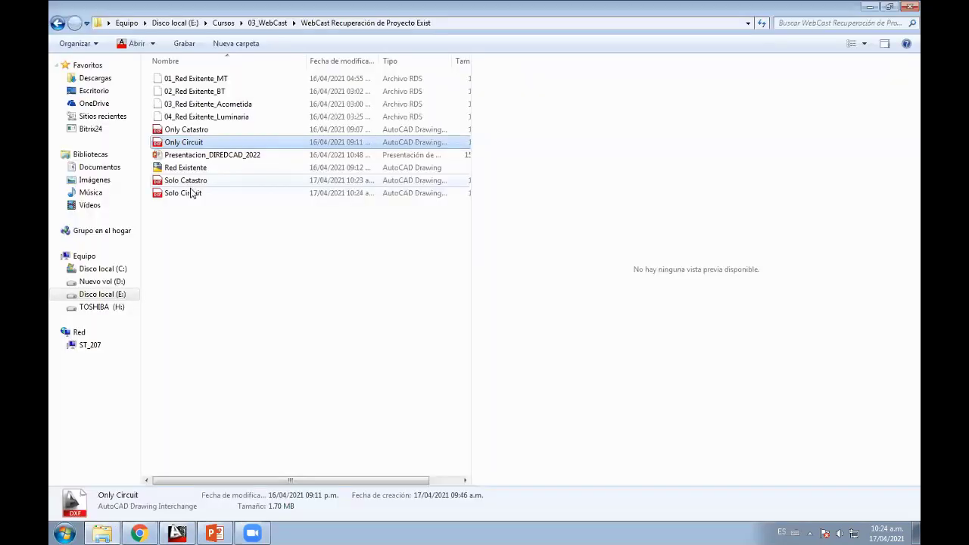
Step: Open Solo Circuit.dxf and select symbols near nodes KF1 and 3.1.1 to check them
{"action": "left_click", "coordinate": [192, 194]}
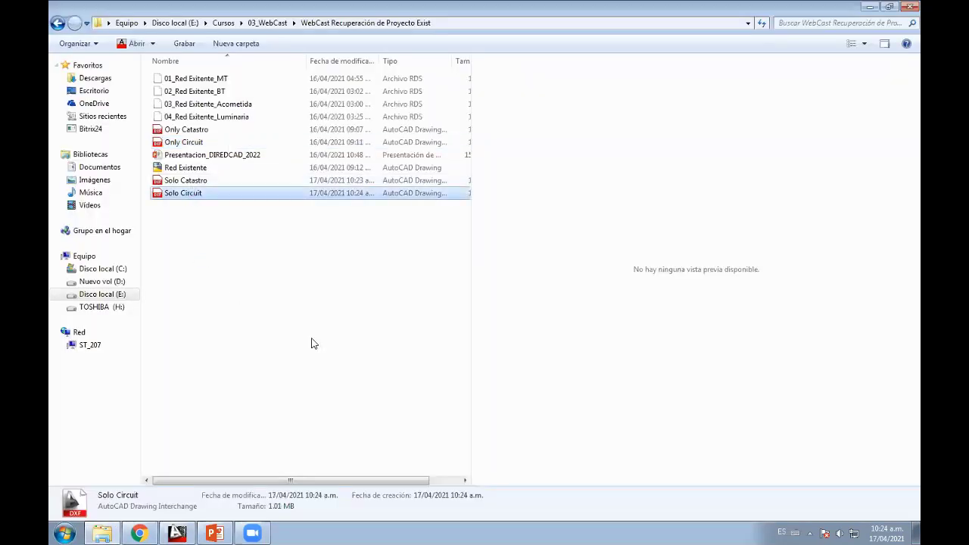
{"action": "key", "text": "Return"}
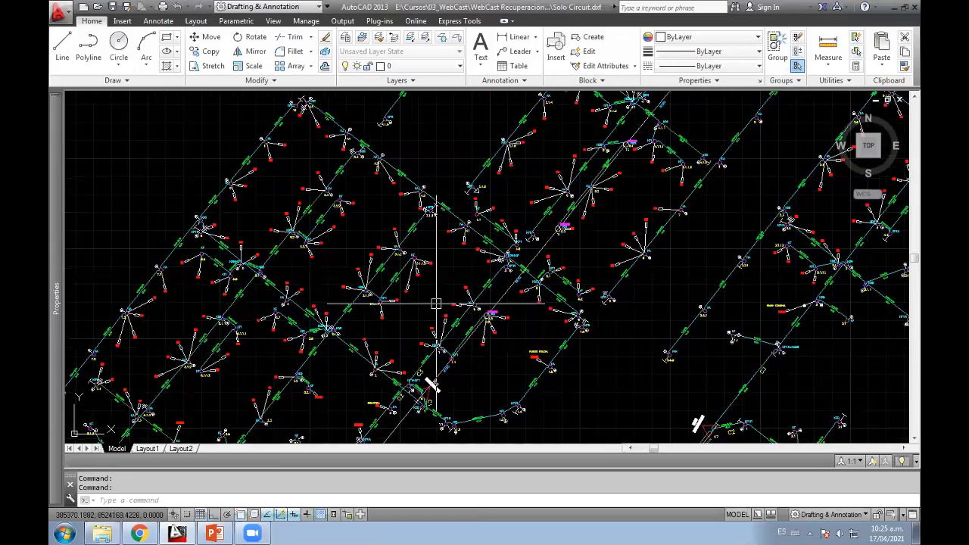
{"action": "scroll", "coordinate": [436, 303], "scroll_direction": "up", "scroll_amount": 10}
{"action": "mouse_move", "coordinate": [152, 401]}
{"action": "middle_mouse_down"}
{"action": "mouse_move", "coordinate": [223, 304]}
{"action": "mouse_move", "coordinate": [250, 288]}
{"action": "middle_mouse_up"}
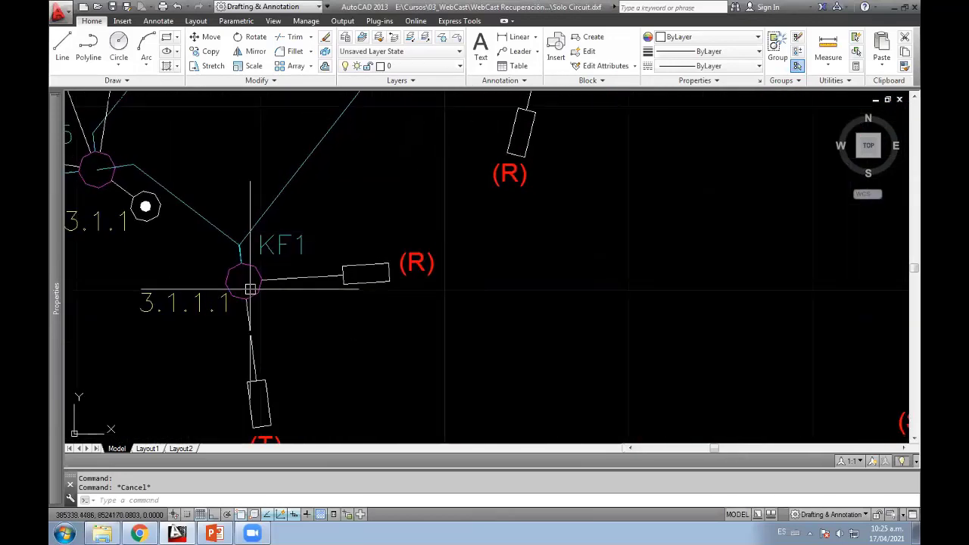
{"action": "left_click", "coordinate": [250, 289]}
{"action": "left_click", "coordinate": [244, 277]}
{"action": "middle_click_drag", "start_coordinate": [169, 185], "coordinate": [274, 238]}
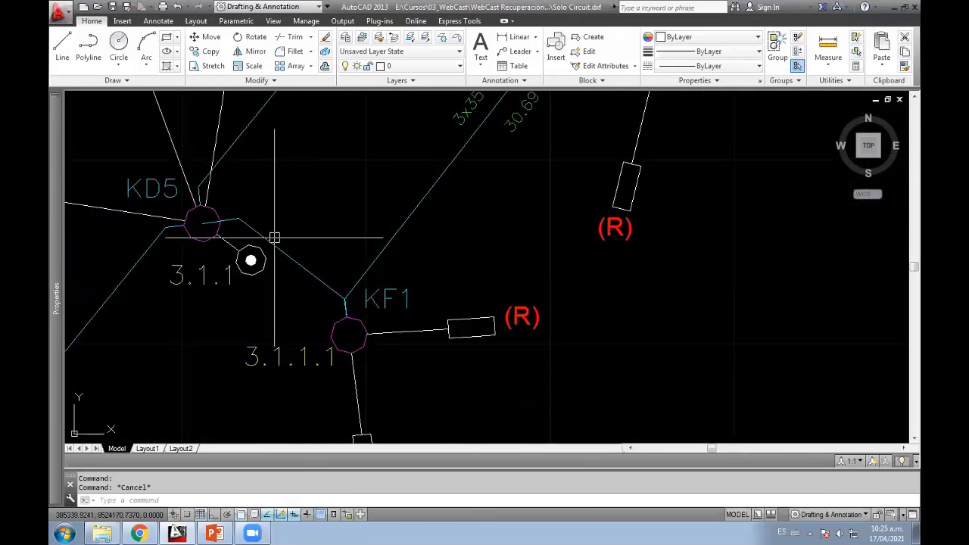
{"action": "left_click", "coordinate": [251, 260]}
Step: Zoom in and select the KFR 3.1.3 block, then enter the IN command
{"action": "scroll", "coordinate": [254, 257], "scroll_direction": "up", "scroll_amount": 4}
{"action": "scroll", "coordinate": [288, 249], "scroll_direction": "up", "scroll_amount": 2}
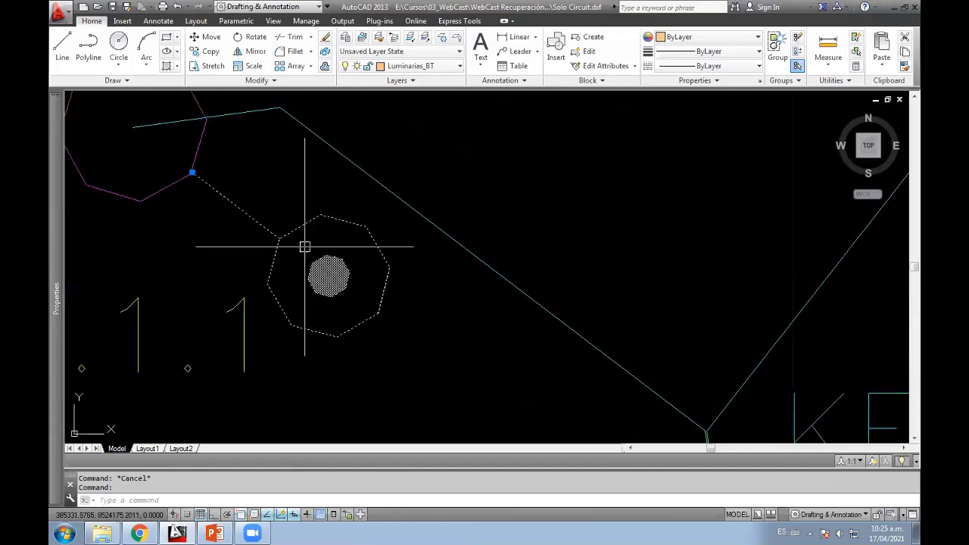
{"action": "key", "text": "Escape"}
{"action": "scroll", "coordinate": [326, 265], "scroll_direction": "down", "scroll_amount": 3}
{"action": "scroll", "coordinate": [341, 273], "scroll_direction": "down", "scroll_amount": 3}
{"action": "scroll", "coordinate": [378, 243], "scroll_direction": "up", "scroll_amount": 2}
{"action": "scroll", "coordinate": [401, 215], "scroll_direction": "up", "scroll_amount": 1}
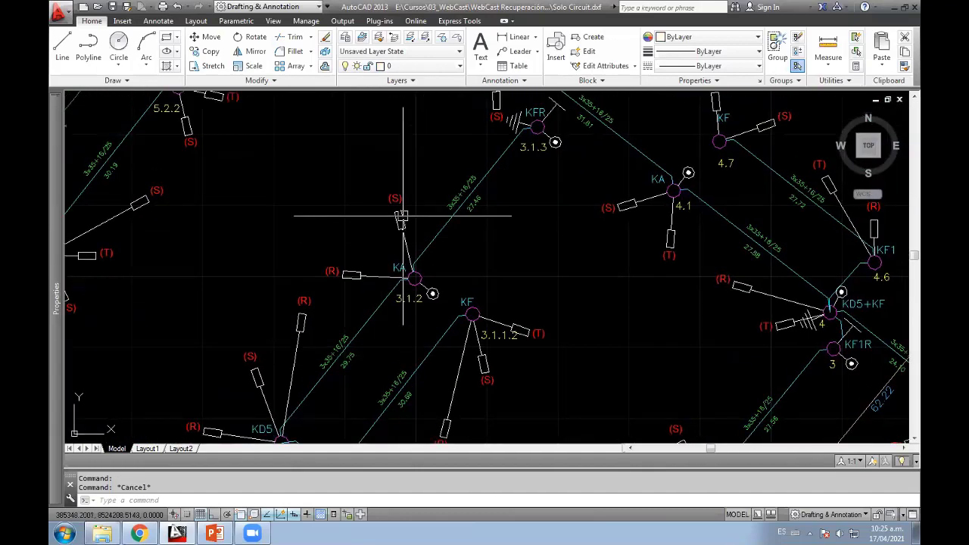
{"action": "scroll", "coordinate": [454, 243], "scroll_direction": "up", "scroll_amount": 2}
{"action": "scroll", "coordinate": [469, 258], "scroll_direction": "up", "scroll_amount": 3}
{"action": "left_click", "coordinate": [469, 254]}
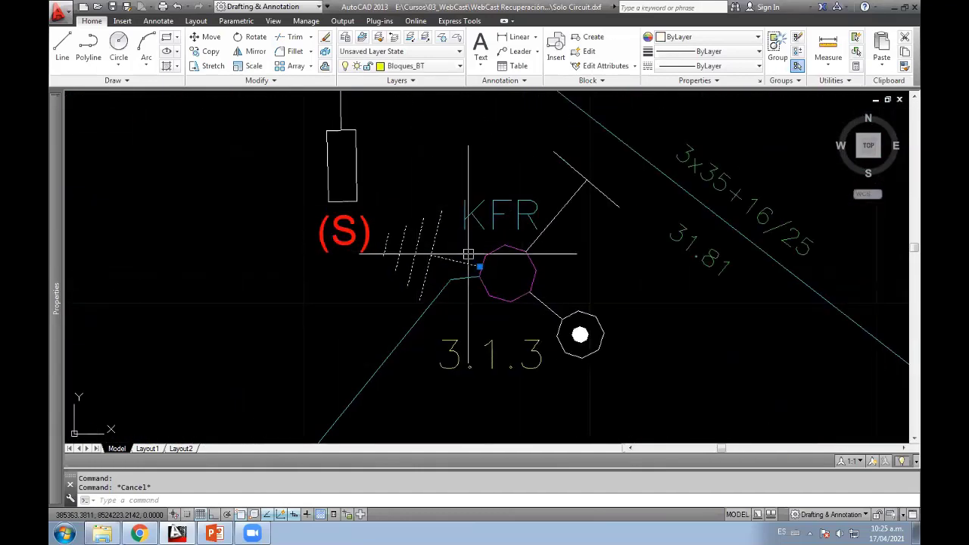
{"action": "key", "text": "Escape"}
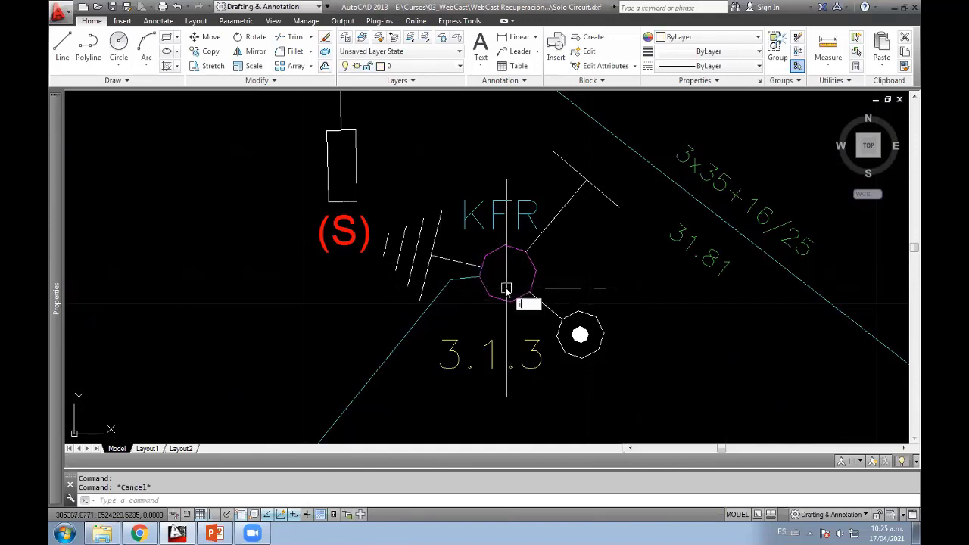
{"action": "type", "text": "in"}
{"action": "key", "text": "Return"}
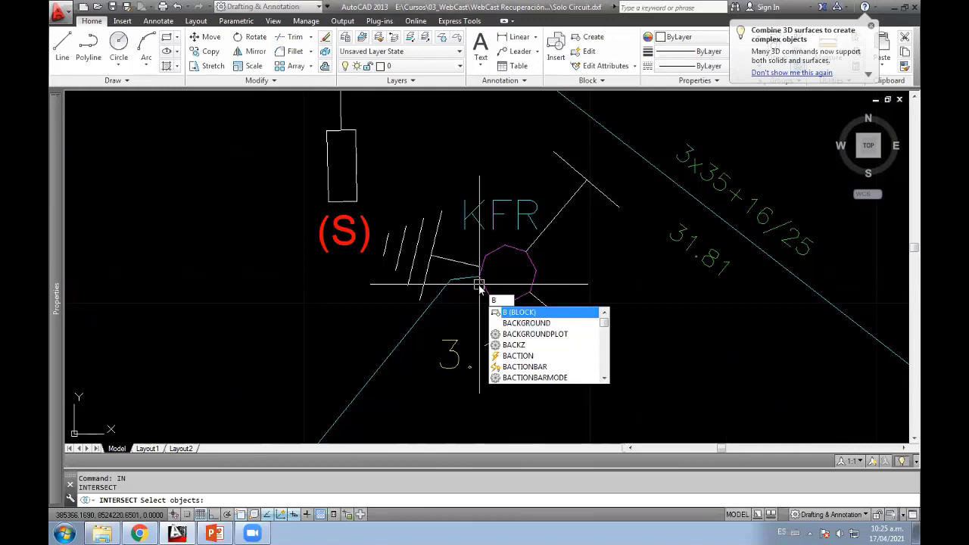
{"action": "key", "text": "Return"}
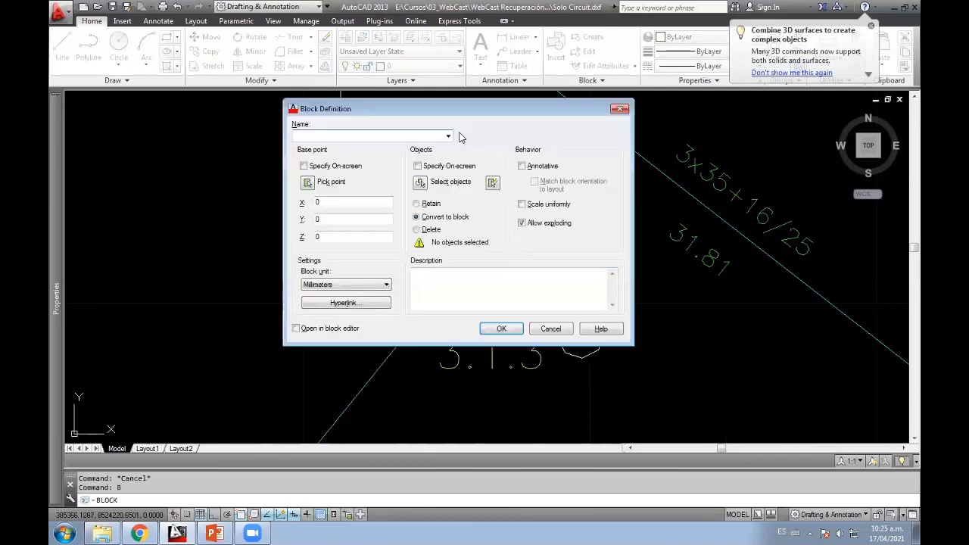
{"action": "left_click", "coordinate": [448, 136]}
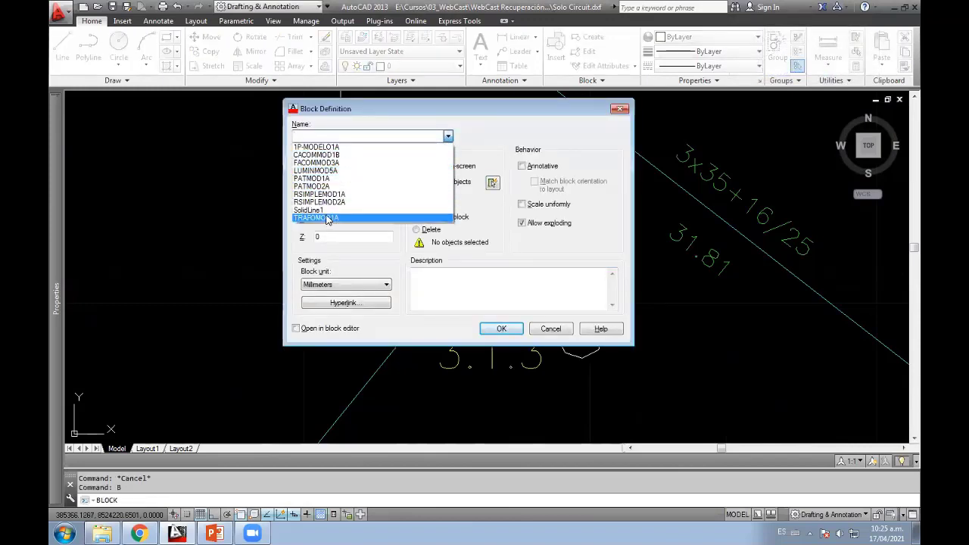
{"action": "left_click", "coordinate": [551, 327]}
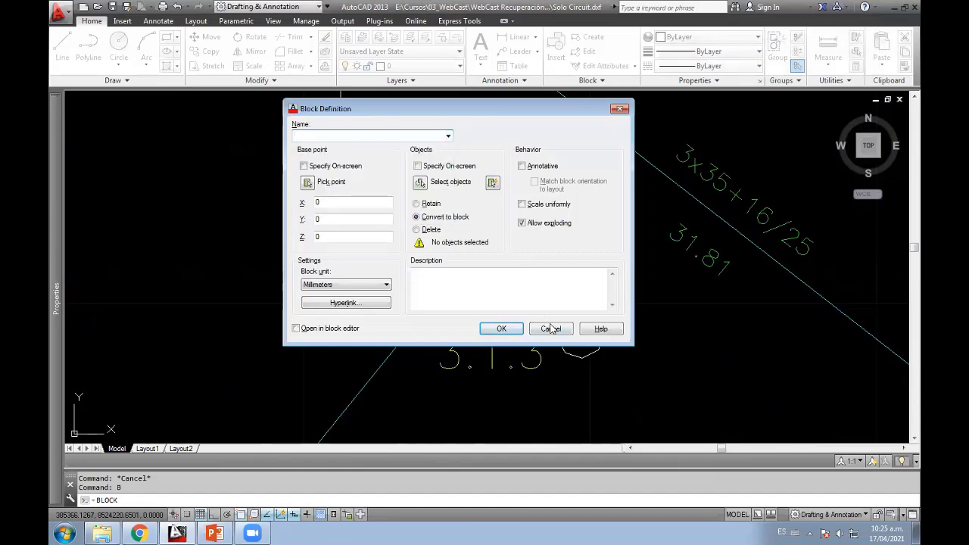
{"action": "left_click", "coordinate": [551, 328]}
{"action": "scroll", "coordinate": [539, 311], "scroll_direction": "down", "scroll_amount": 5}
{"action": "scroll", "coordinate": [539, 311], "scroll_direction": "down", "scroll_amount": 3}
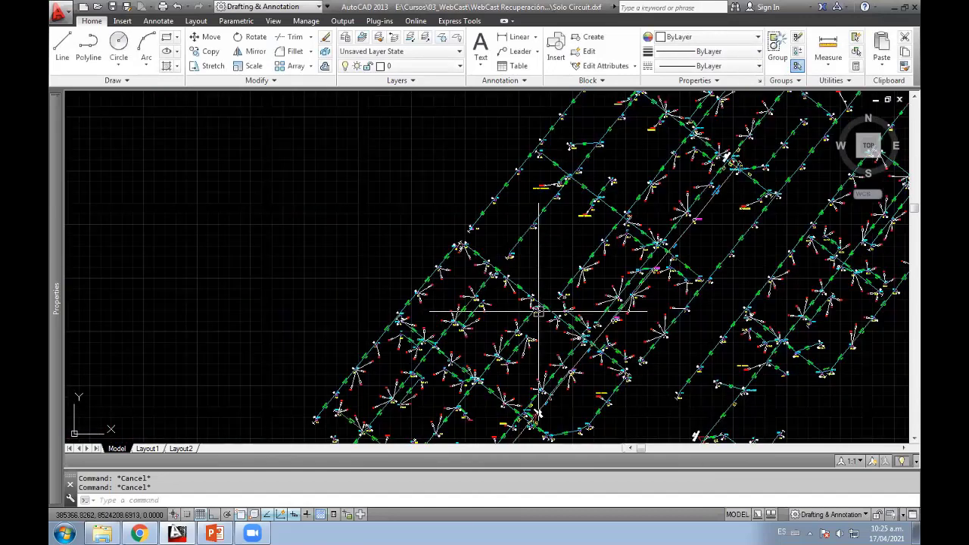
{"action": "scroll", "coordinate": [539, 311], "scroll_direction": "down", "scroll_amount": 3}
Step: Window-select the entire Solo Circuit network
{"action": "scroll", "coordinate": [539, 311], "scroll_direction": "down", "scroll_amount": 2}
{"action": "left_click", "coordinate": [655, 406]}
{"action": "left_click", "coordinate": [469, 322]}
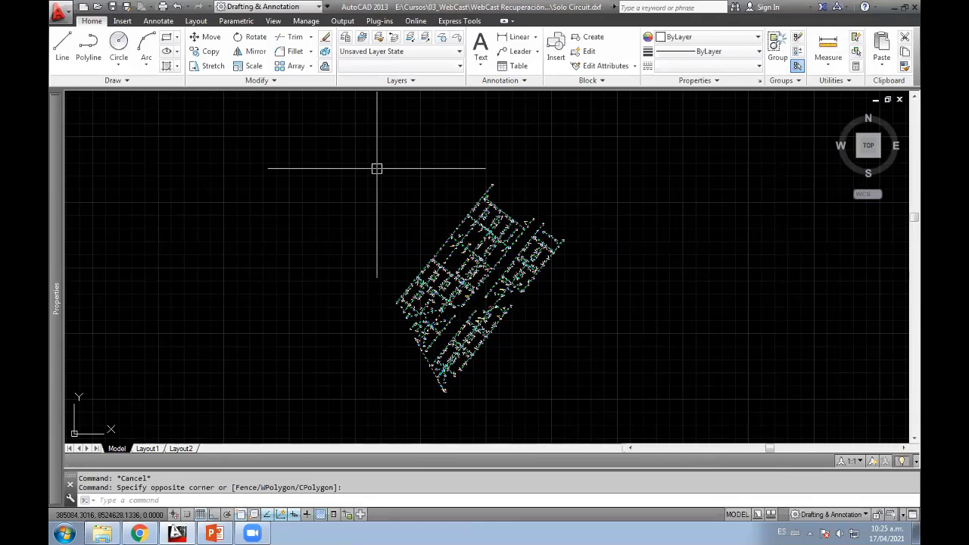
{"action": "left_click", "coordinate": [376, 168]}
{"action": "left_click", "coordinate": [610, 399]}
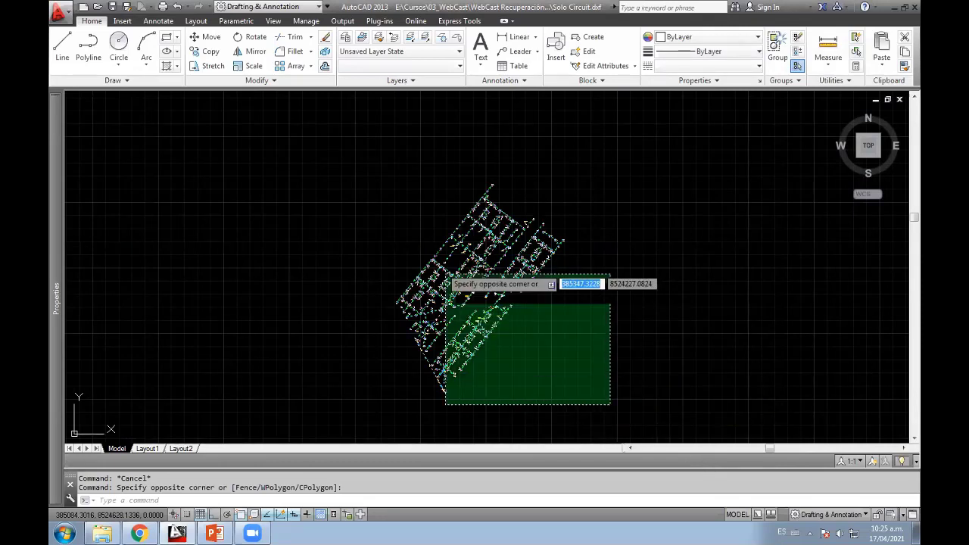
{"action": "left_click", "coordinate": [387, 161]}
{"action": "left_click", "coordinate": [659, 418]}
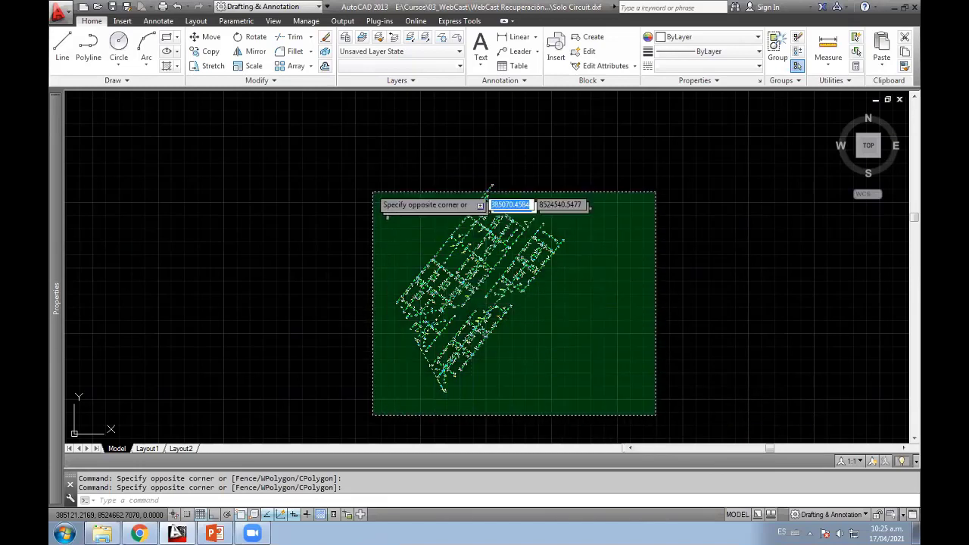
{"action": "left_click", "coordinate": [372, 185]}
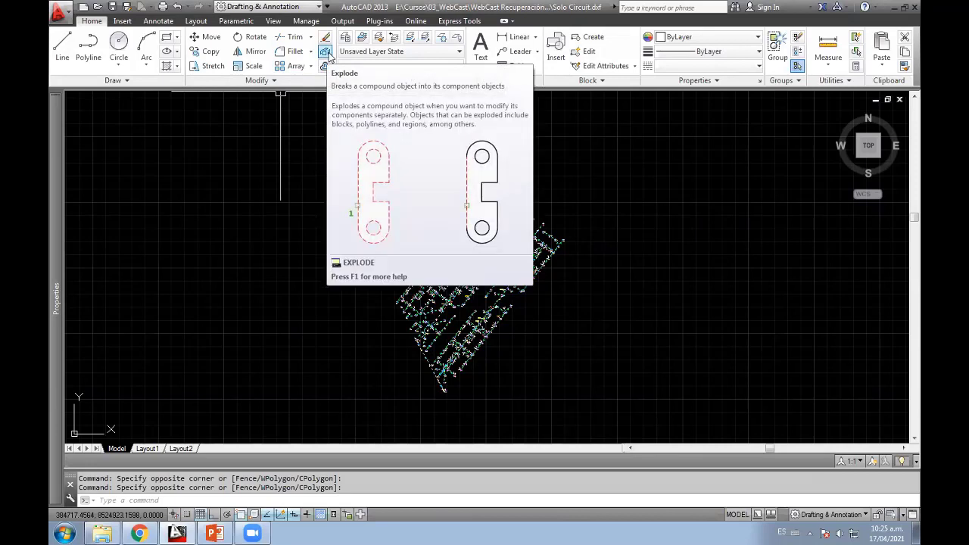
Step: Explode the selected blocks, answering Yes to the Draw Order alert
{"action": "left_click", "coordinate": [324, 52]}
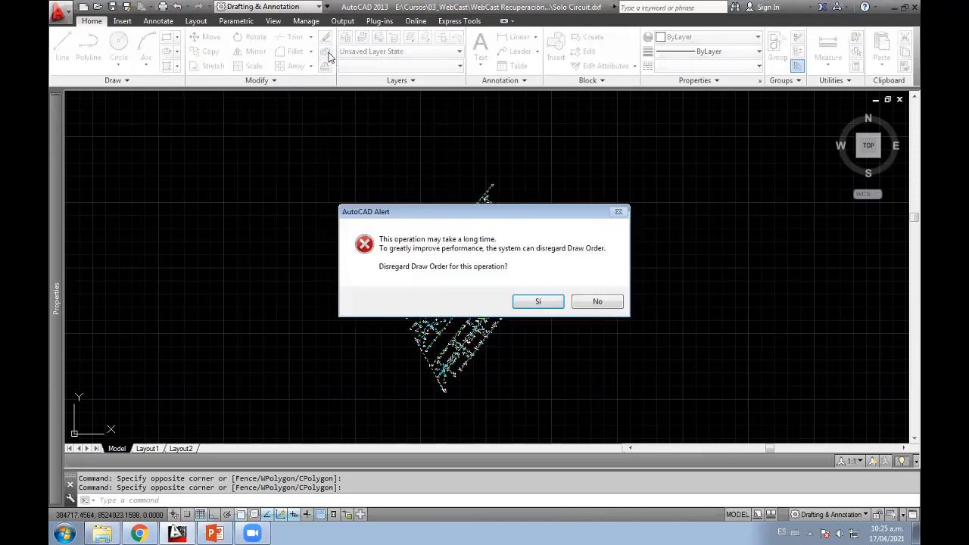
{"action": "left_click", "coordinate": [535, 300]}
{"action": "scroll", "coordinate": [486, 360], "scroll_direction": "up", "scroll_amount": 2}
{"action": "scroll", "coordinate": [474, 354], "scroll_direction": "up", "scroll_amount": 2}
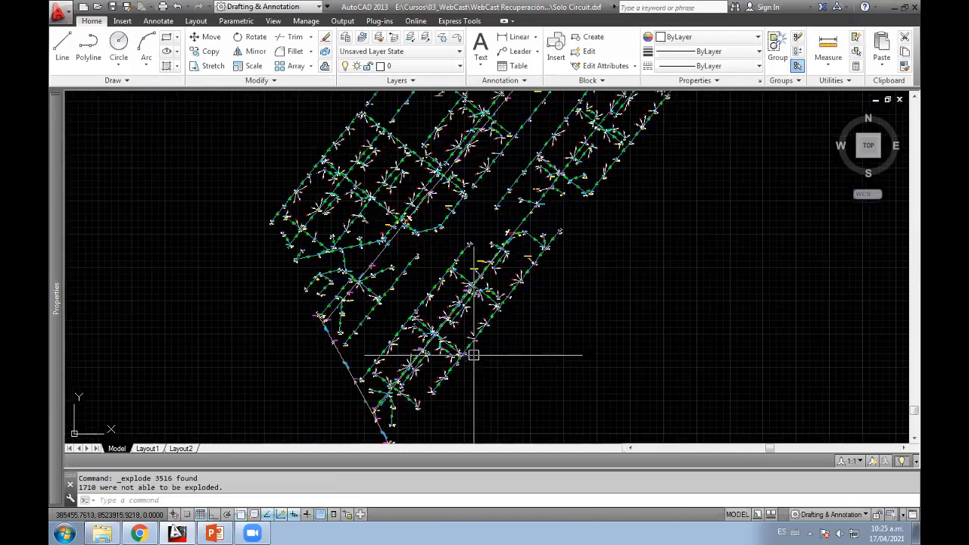
{"action": "scroll", "coordinate": [439, 333], "scroll_direction": "up", "scroll_amount": 3}
{"action": "scroll", "coordinate": [470, 280], "scroll_direction": "up", "scroll_amount": 3}
{"action": "left_click", "coordinate": [471, 282]}
{"action": "scroll", "coordinate": [530, 227], "scroll_direction": "up", "scroll_amount": 3}
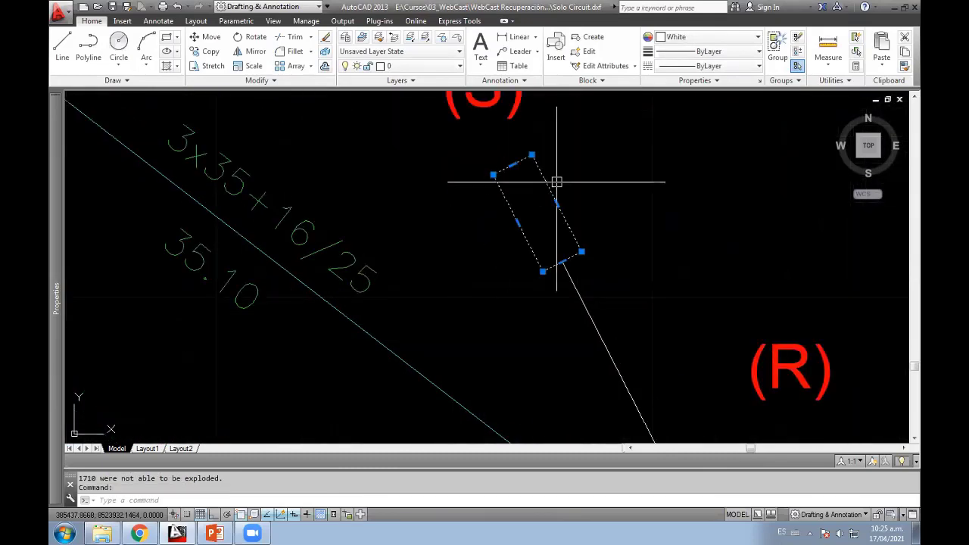
{"action": "scroll", "coordinate": [556, 181], "scroll_direction": "down", "scroll_amount": 5}
{"action": "key", "text": "Escape"}
{"action": "middle_click_drag", "start_coordinate": [599, 353], "coordinate": [519, 281]}
{"action": "left_click", "coordinate": [514, 282]}
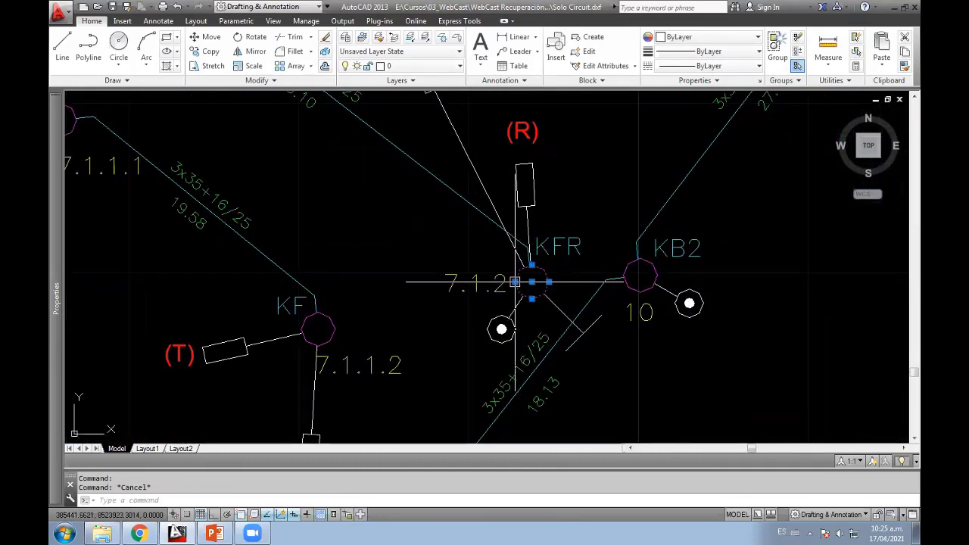
{"action": "key", "text": "Escape"}
{"action": "left_click", "coordinate": [501, 329]}
{"action": "scroll", "coordinate": [525, 333], "scroll_direction": "up", "scroll_amount": 2}
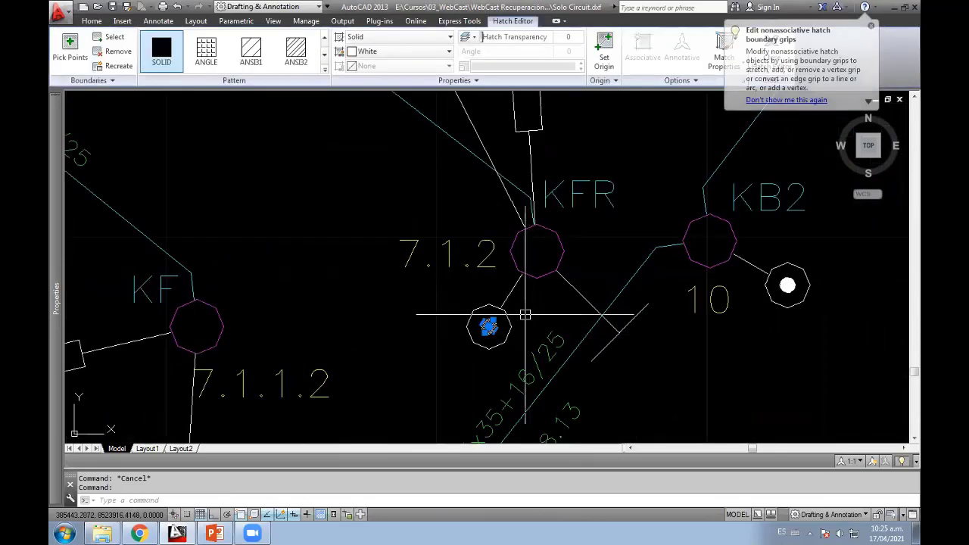
{"action": "key", "text": "Escape"}
{"action": "left_click", "coordinate": [488, 327]}
{"action": "key", "text": "Escape"}
{"action": "left_click", "coordinate": [602, 316]}
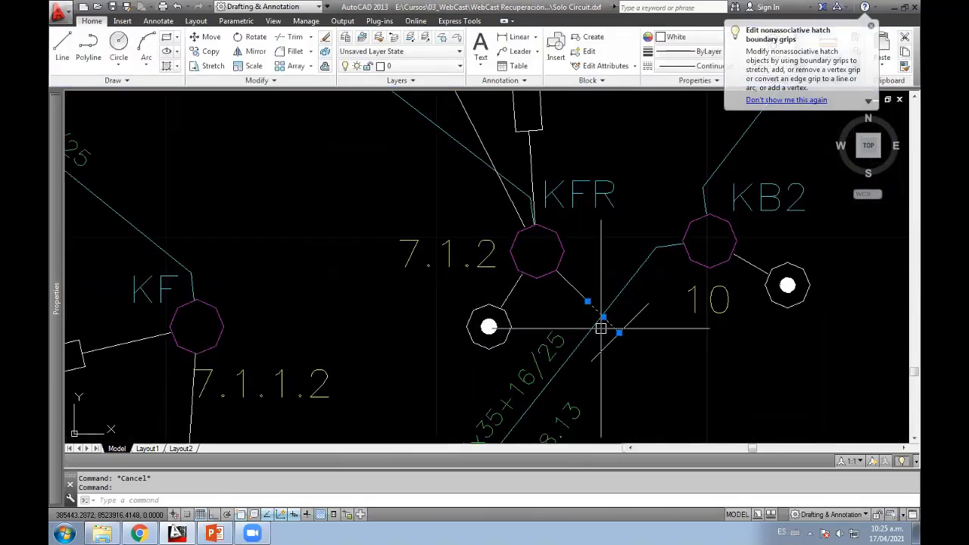
{"action": "key", "text": "Escape"}
{"action": "scroll", "coordinate": [521, 229], "scroll_direction": "down", "scroll_amount": 4}
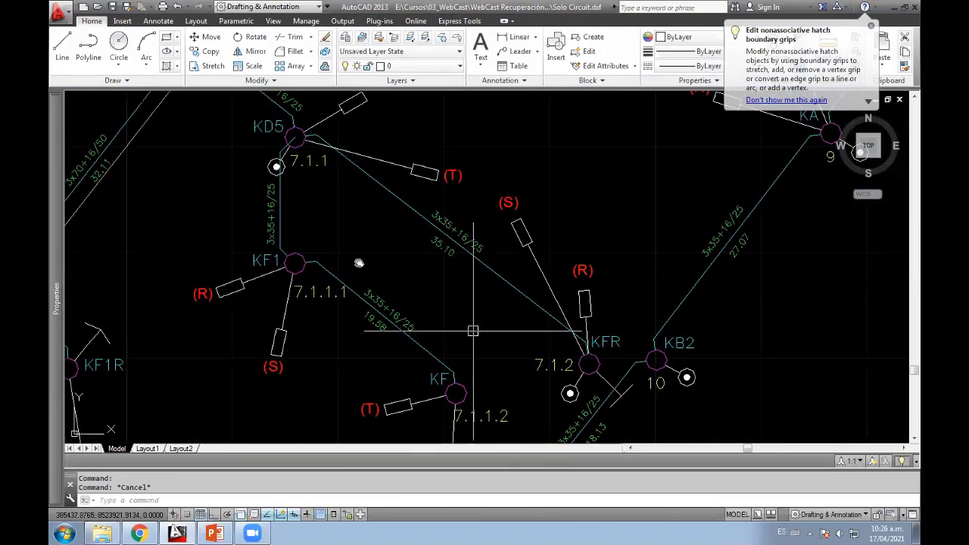
{"action": "mouse_move", "coordinate": [262, 224]}
{"action": "middle_mouse_down"}
{"action": "mouse_move", "coordinate": [432, 232]}
{"action": "mouse_move", "coordinate": [416, 406]}
{"action": "middle_mouse_up"}
{"action": "scroll", "coordinate": [380, 172], "scroll_direction": "up", "scroll_amount": 1}
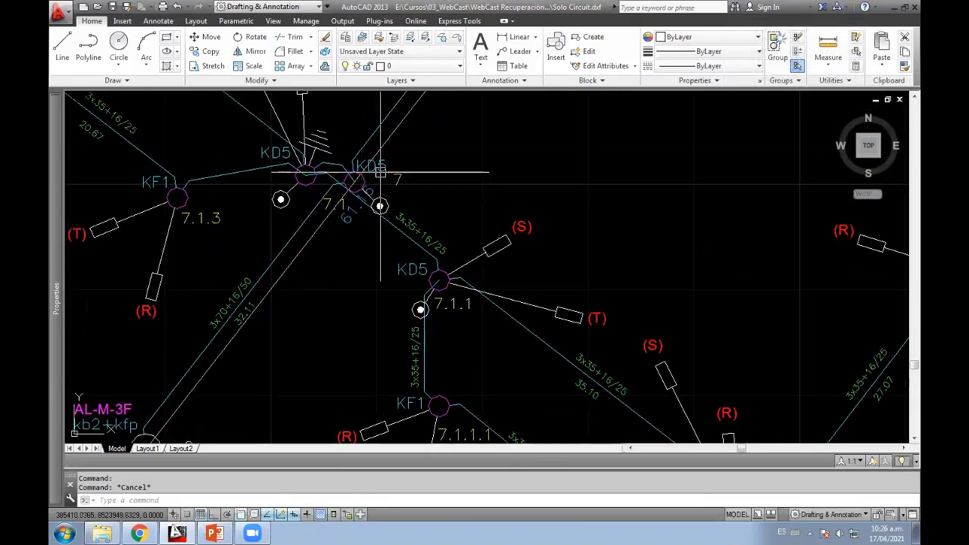
{"action": "middle_click_drag", "start_coordinate": [380, 173], "coordinate": [441, 252]}
{"action": "left_click", "coordinate": [329, 222]}
{"action": "scroll", "coordinate": [328, 223], "scroll_direction": "up", "scroll_amount": 5}
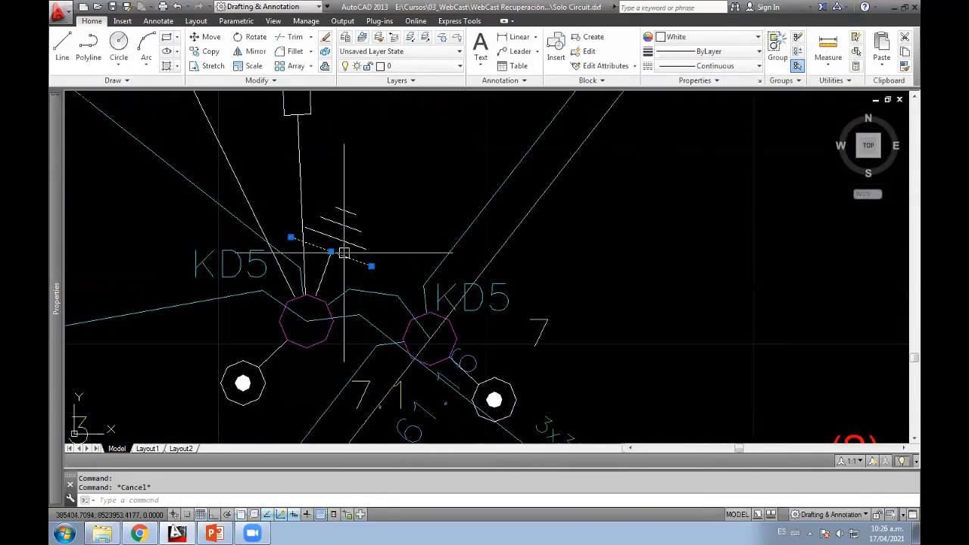
{"action": "key", "text": "Escape"}
{"action": "left_click", "coordinate": [326, 270]}
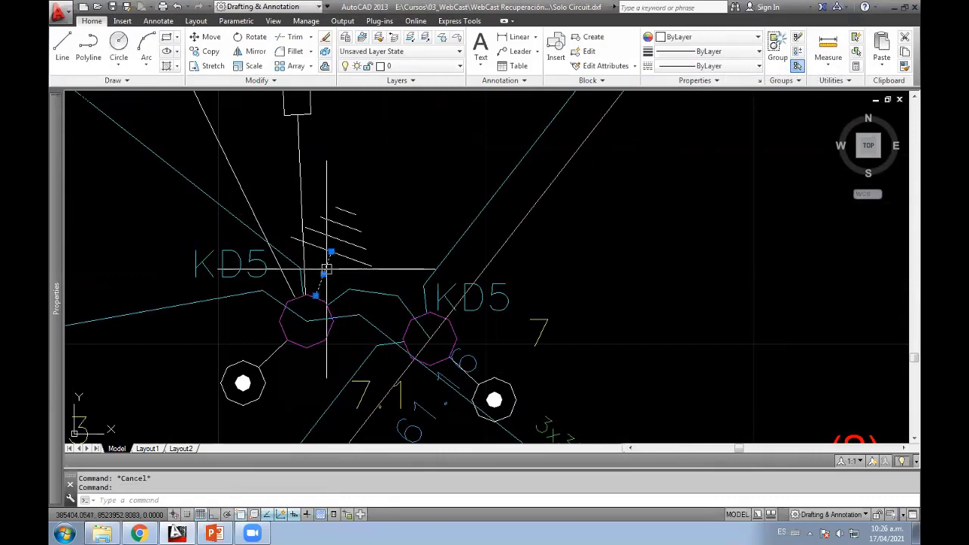
{"action": "middle_click_drag", "start_coordinate": [326, 269], "coordinate": [396, 277]}
{"action": "scroll", "coordinate": [396, 277], "scroll_direction": "down", "scroll_amount": 3}
{"action": "scroll", "coordinate": [411, 303], "scroll_direction": "down", "scroll_amount": 3}
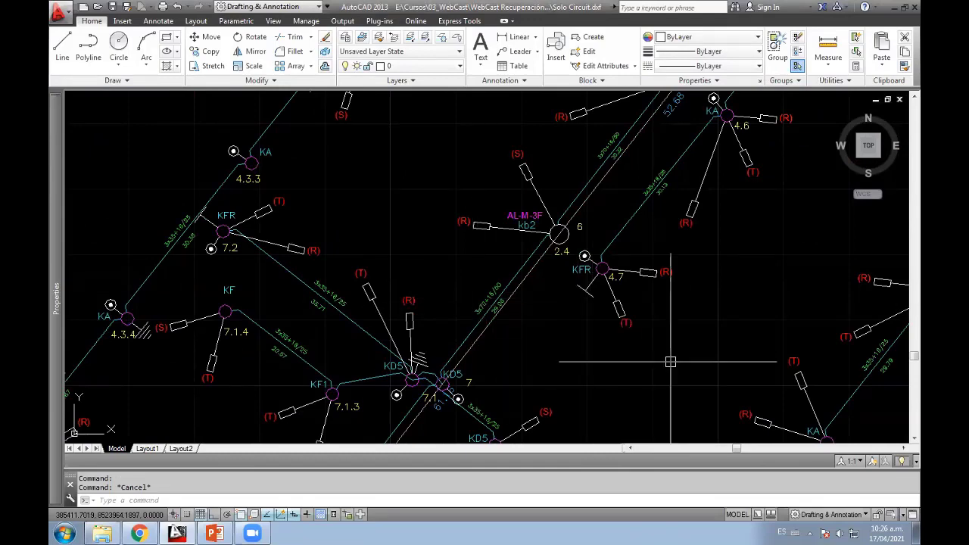
{"action": "middle_click_drag", "start_coordinate": [670, 362], "coordinate": [568, 303]}
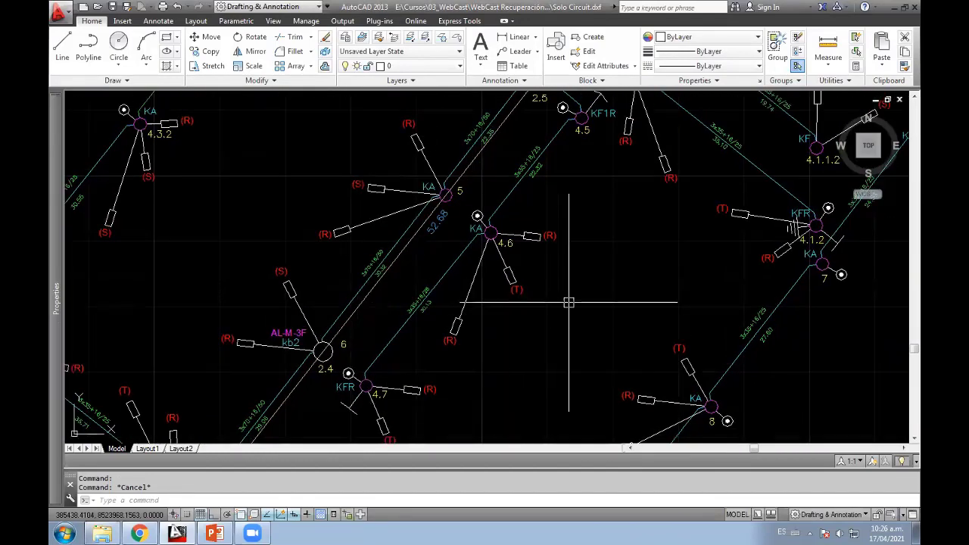
{"action": "scroll", "coordinate": [569, 303], "scroll_direction": "down", "scroll_amount": 2}
{"action": "scroll", "coordinate": [545, 322], "scroll_direction": "down", "scroll_amount": 1}
{"action": "scroll", "coordinate": [534, 331], "scroll_direction": "down", "scroll_amount": 2}
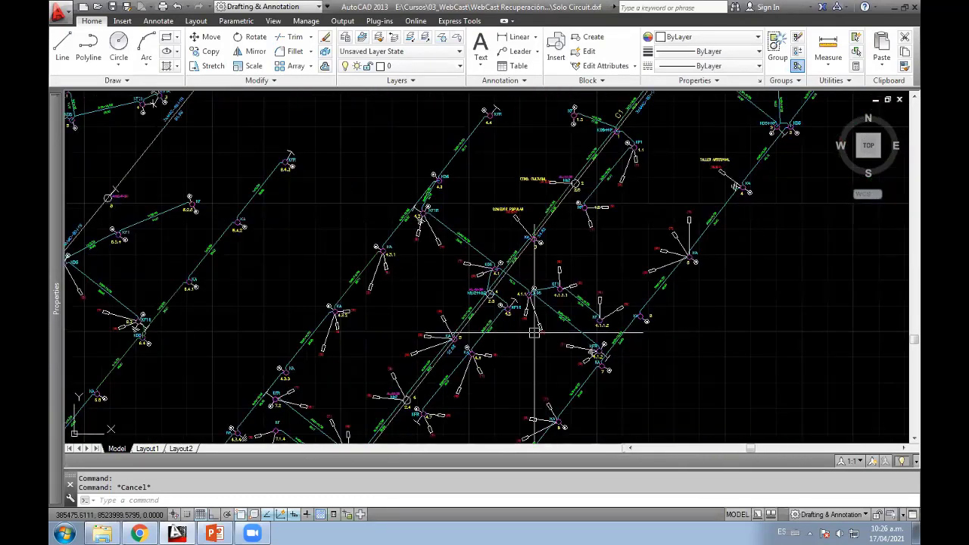
{"action": "middle_click_drag", "start_coordinate": [612, 208], "coordinate": [542, 315]}
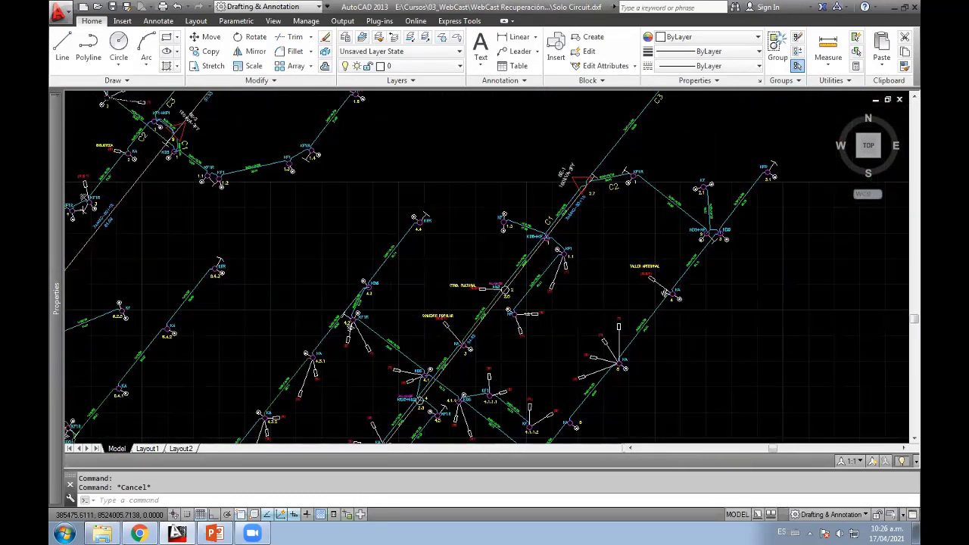
{"action": "scroll", "coordinate": [569, 195], "scroll_direction": "up", "scroll_amount": 5}
{"action": "left_click", "coordinate": [553, 199]}
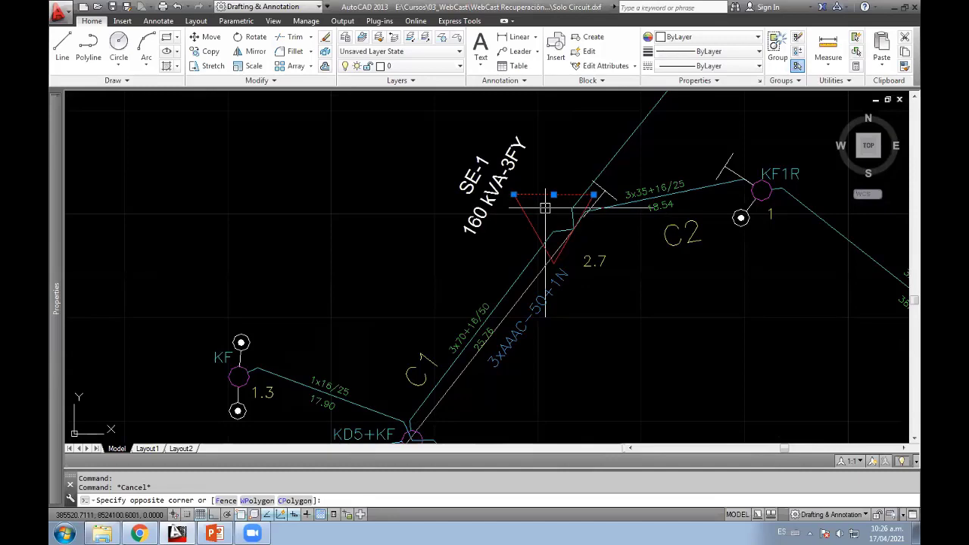
{"action": "key", "text": "Escape"}
{"action": "mouse_move", "coordinate": [545, 209]}
{"action": "middle_mouse_down"}
{"action": "mouse_move", "coordinate": [551, 155]}
{"action": "mouse_move", "coordinate": [701, 66]}
{"action": "middle_mouse_up"}
{"action": "scroll", "coordinate": [394, 238], "scroll_direction": "up", "scroll_amount": 5}
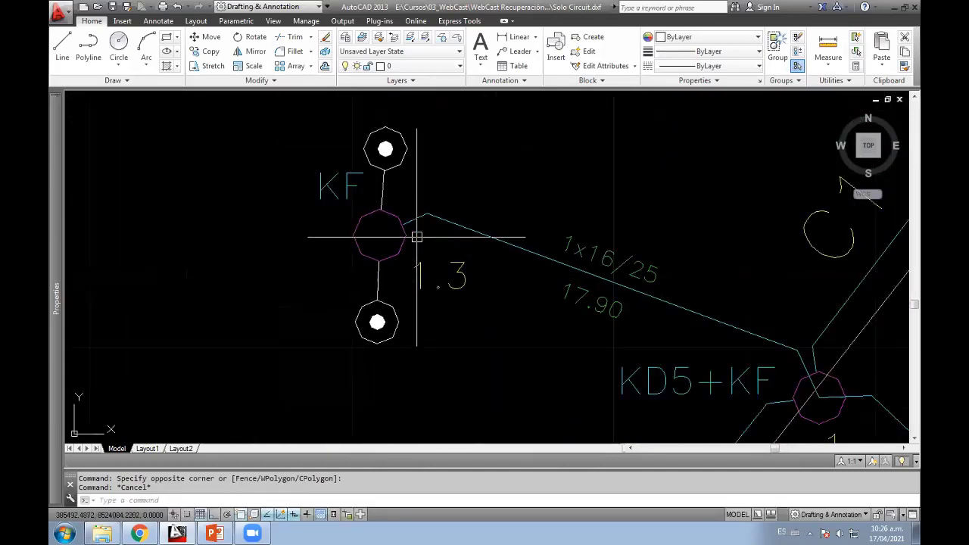
{"action": "left_click", "coordinate": [400, 243]}
{"action": "key", "text": "Escape"}
{"action": "scroll", "coordinate": [394, 249], "scroll_direction": "down", "scroll_amount": 7}
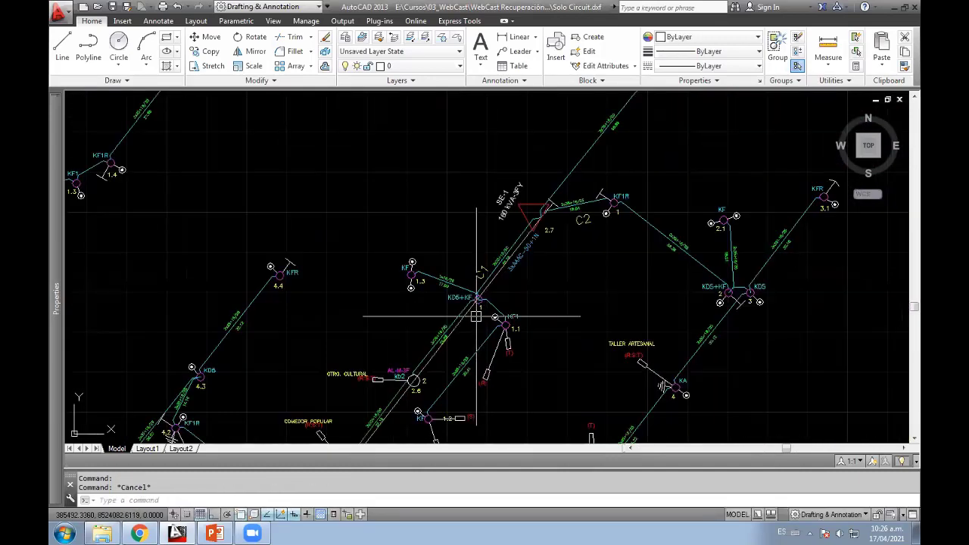
Step: Save the exploded circuit over Solo Circuit.dxf in AutoCAD 2010 DXF format and close it
{"action": "left_click", "coordinate": [59, 13]}
{"action": "left_click", "coordinate": [97, 151]}
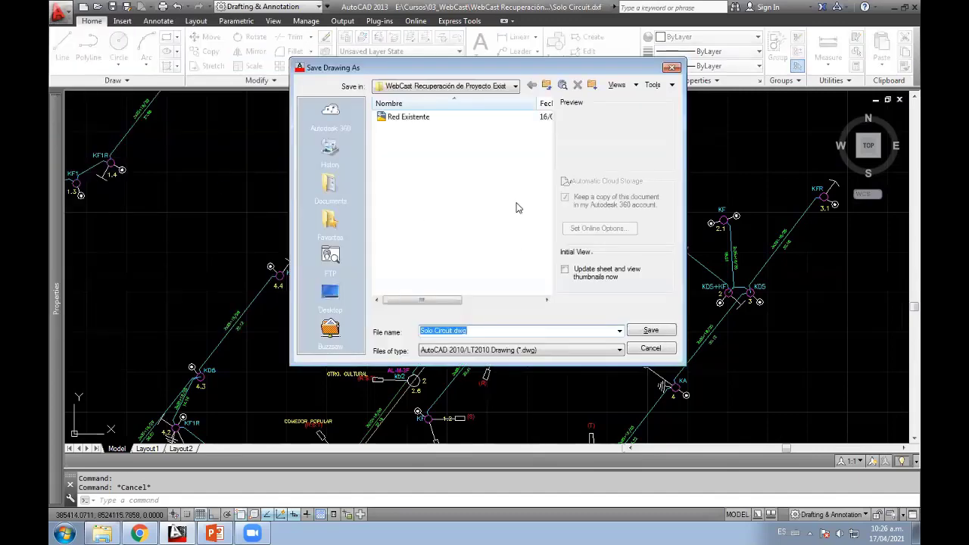
{"action": "left_click", "coordinate": [507, 350]}
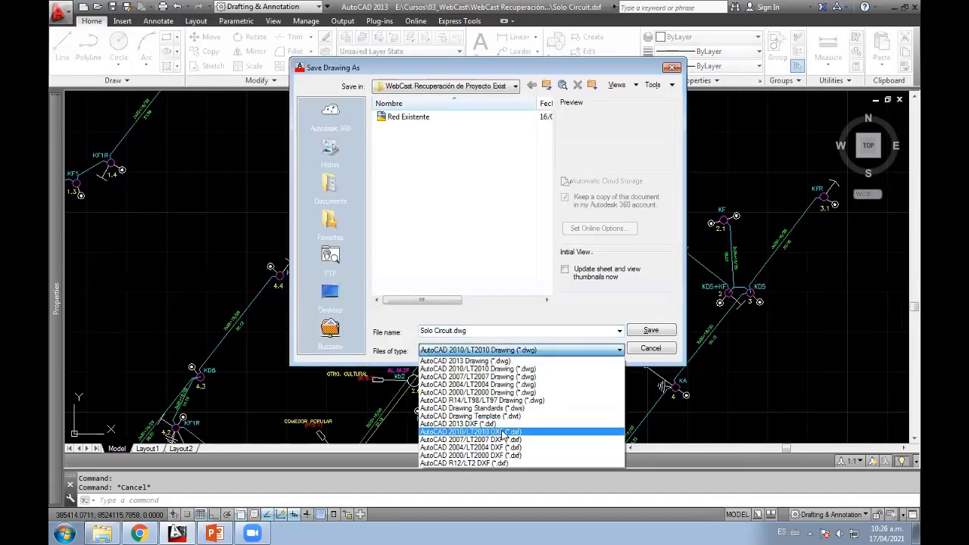
{"action": "left_click", "coordinate": [485, 428]}
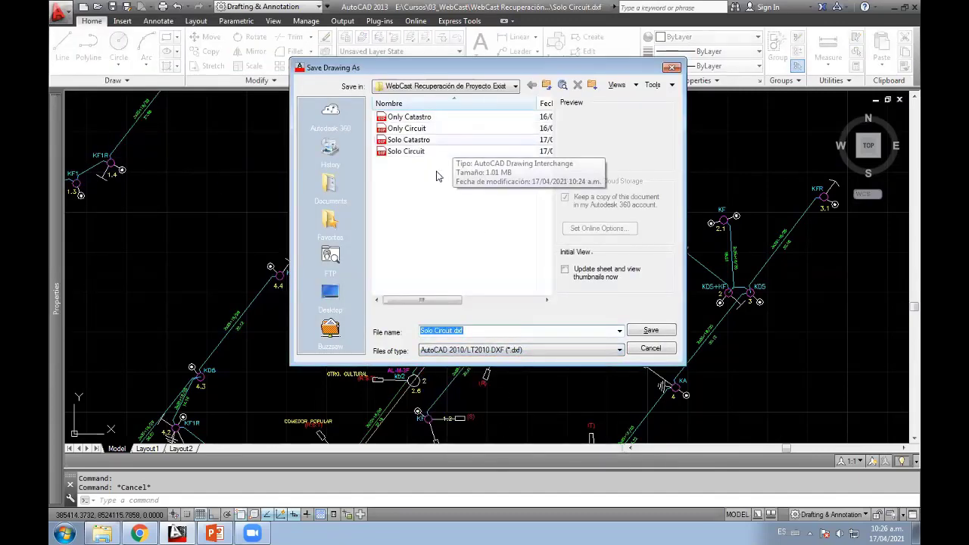
{"action": "left_click", "coordinate": [652, 348]}
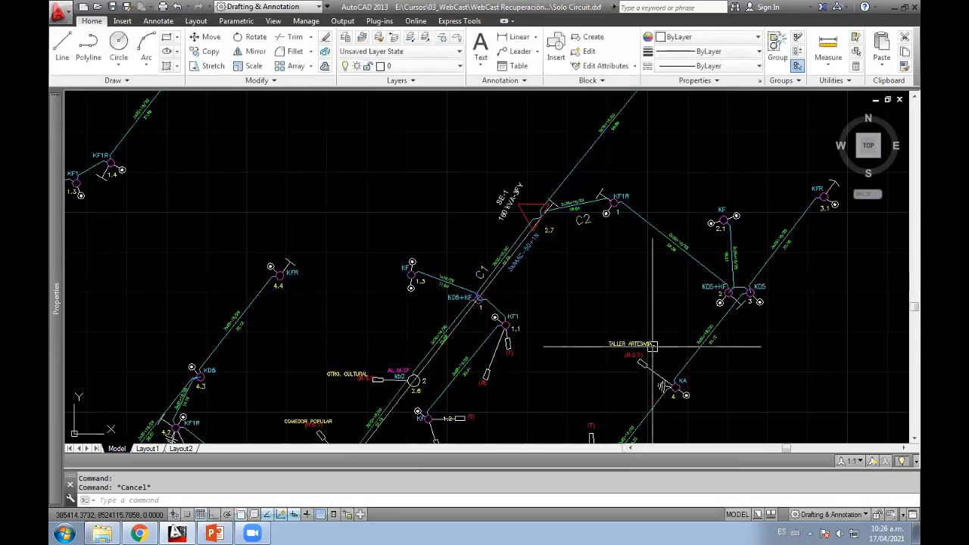
{"action": "left_click", "coordinate": [899, 100]}
{"action": "left_click", "coordinate": [533, 293]}
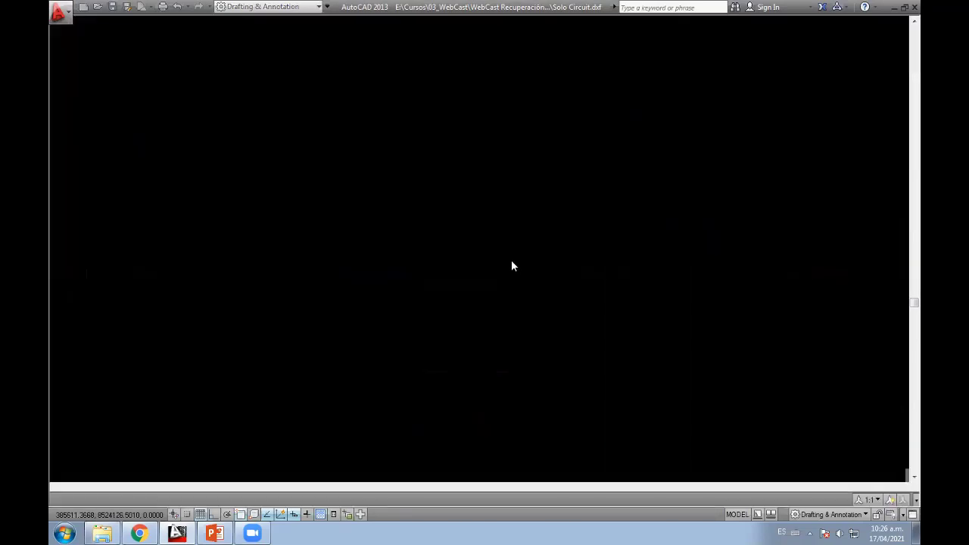
{"action": "key", "text": "super"}
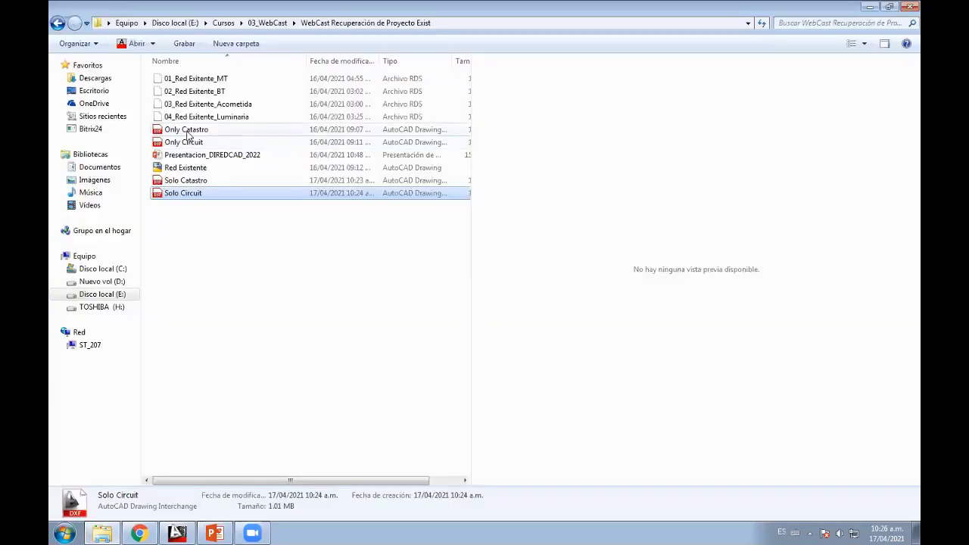
Step: Compare the Only Catastro, Only Circuit and Red Existente files in the project folder
{"action": "left_click", "coordinate": [194, 130]}
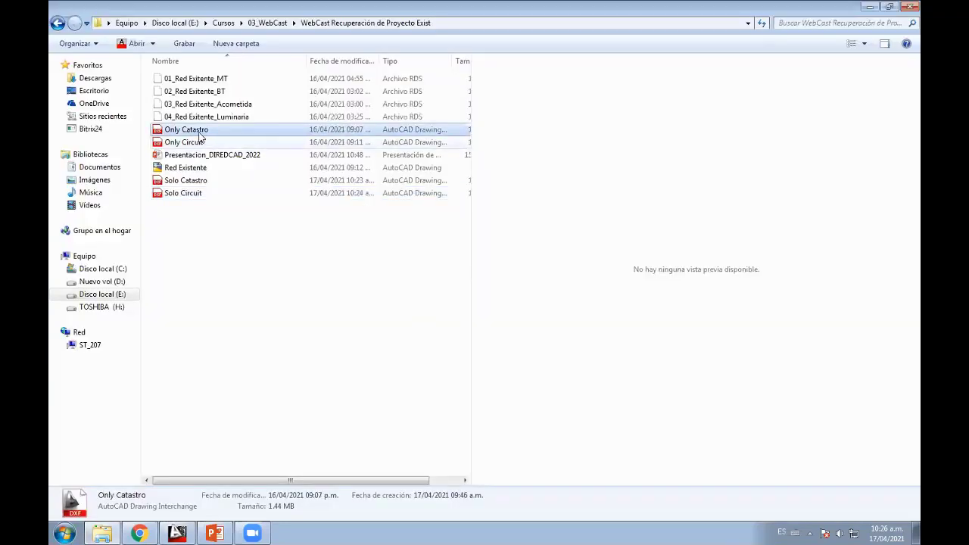
{"action": "left_click", "coordinate": [195, 143]}
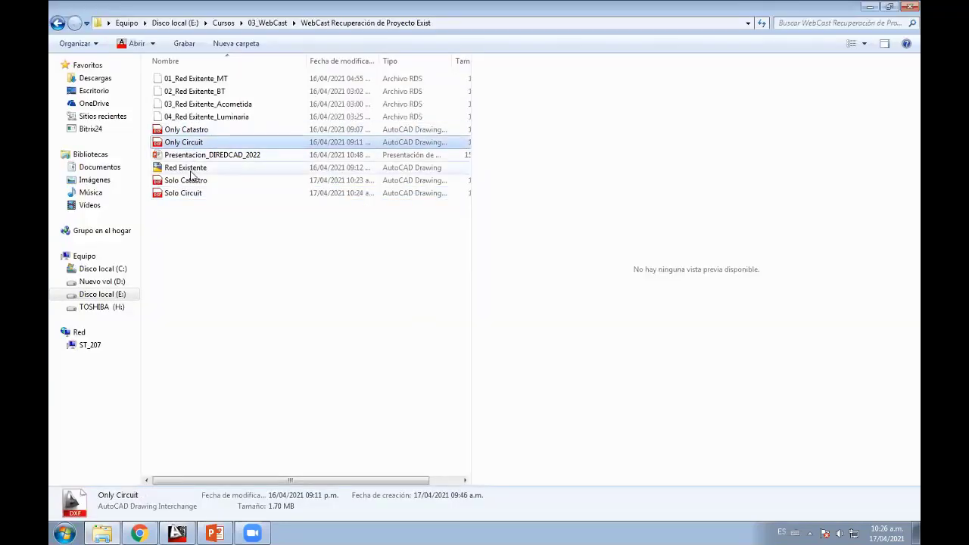
{"action": "left_click", "coordinate": [193, 168]}
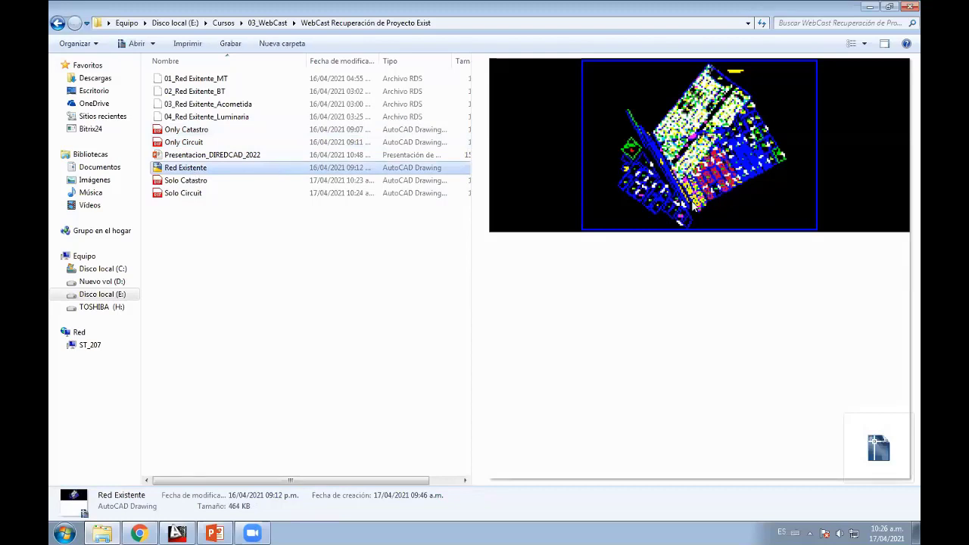
{"action": "left_click", "coordinate": [203, 133]}
{"action": "left_click", "coordinate": [200, 142]}
{"action": "left_click", "coordinate": [200, 132]}
{"action": "left_click", "coordinate": [198, 144]}
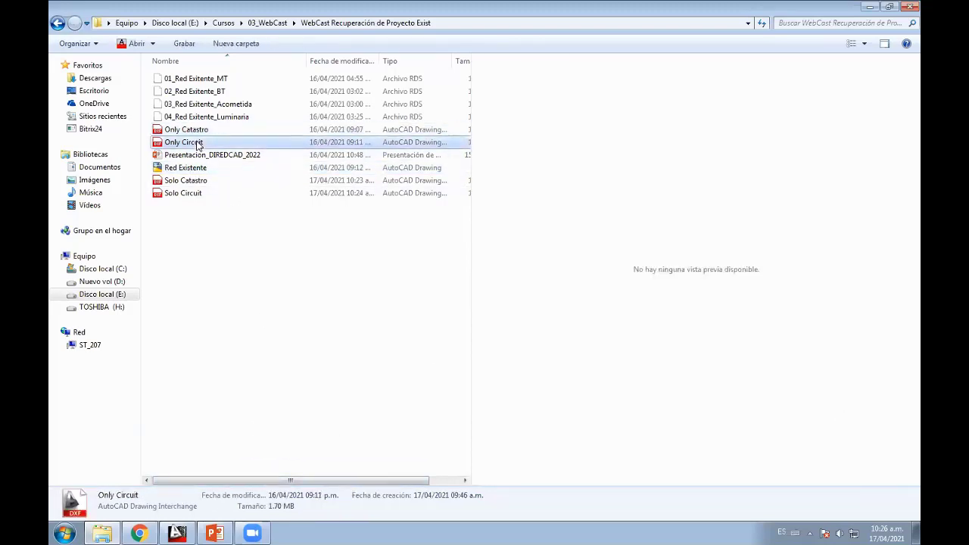
{"action": "left_click", "coordinate": [197, 134]}
Step: Launch DIRED-CAD 2022 from the Start menu, then select Red Existente in the project folder
{"action": "left_click", "coordinate": [65, 534]}
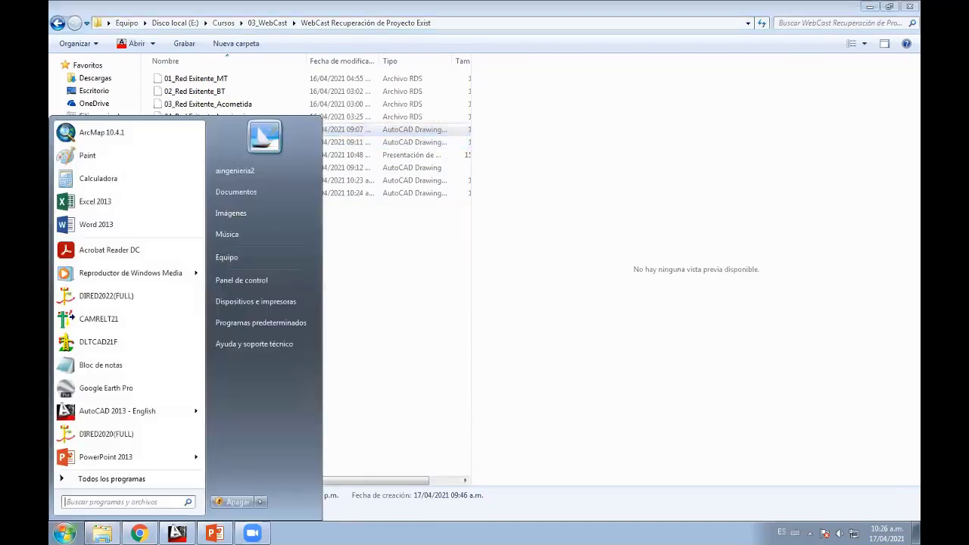
{"action": "left_click", "coordinate": [98, 297]}
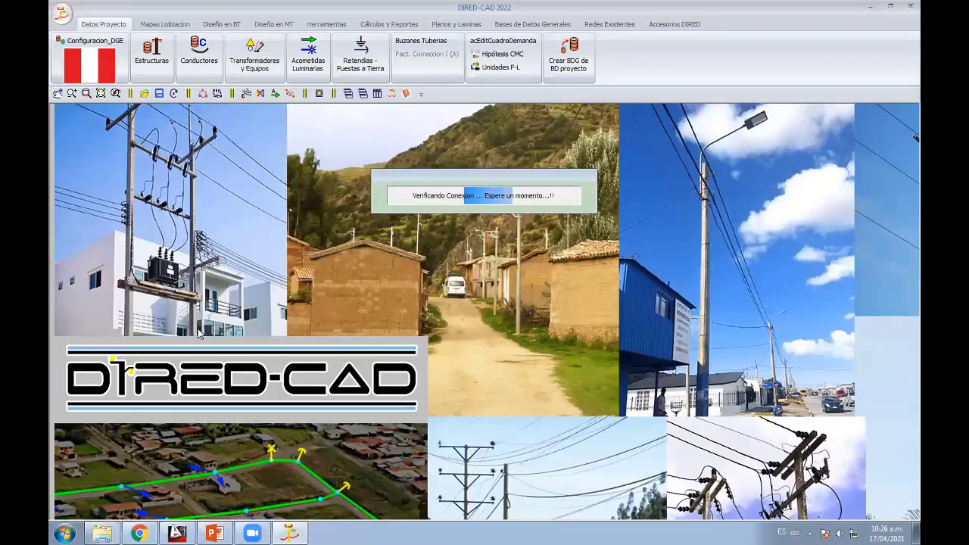
{"action": "left_click", "coordinate": [101, 533]}
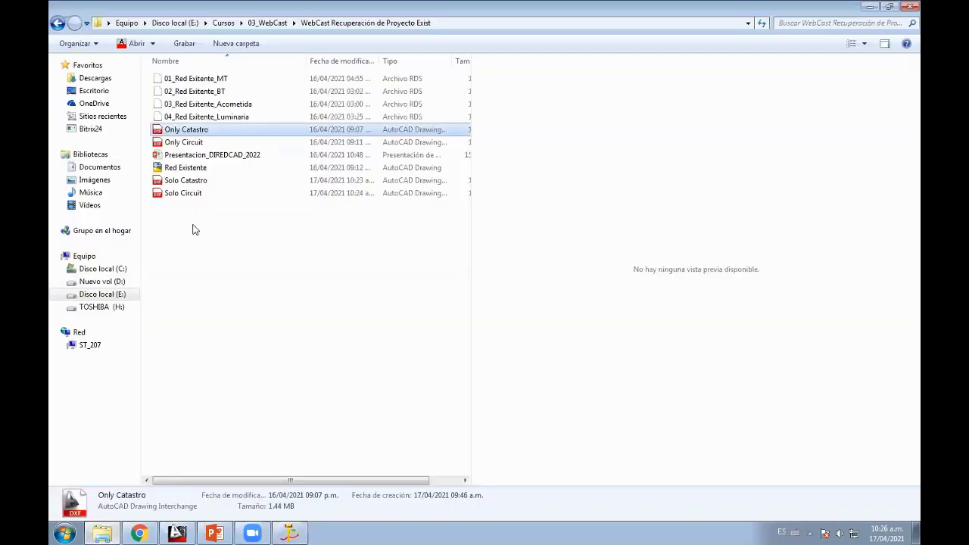
{"action": "left_click", "coordinate": [190, 169]}
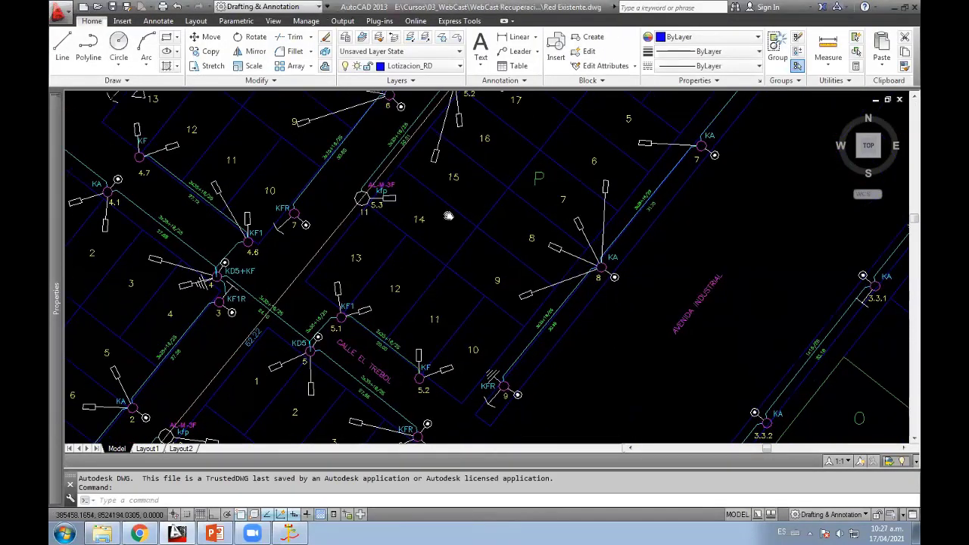
Step: Pan and zoom around nodes KD5 and AL-M-3F, bringing lots 9 to 13 and nearby poles into view
{"action": "scroll", "coordinate": [485, 247], "scroll_direction": "up", "scroll_amount": 2}
{"action": "scroll", "coordinate": [485, 247], "scroll_direction": "up", "scroll_amount": 2}
{"action": "scroll", "coordinate": [486, 248], "scroll_direction": "up", "scroll_amount": 3}
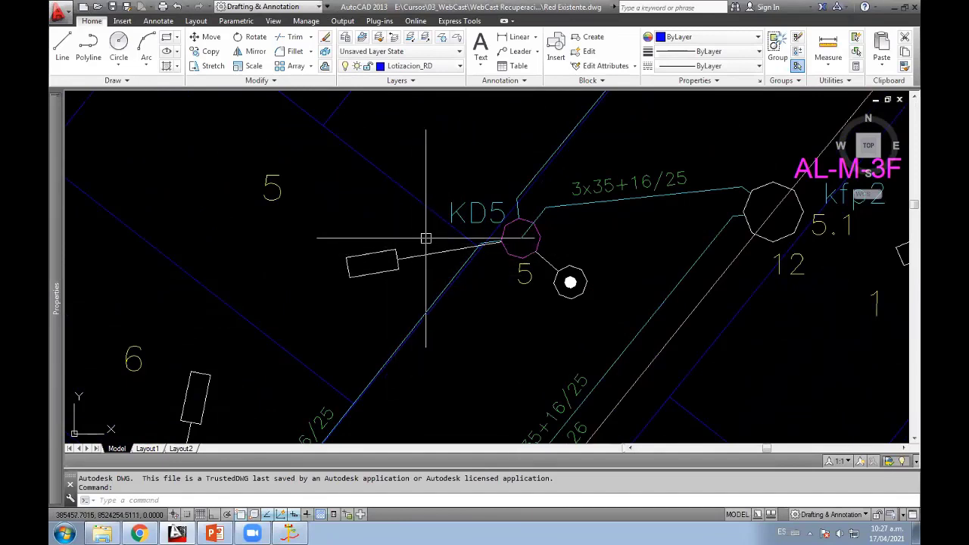
{"action": "middle_click_drag", "start_coordinate": [399, 263], "coordinate": [355, 321]}
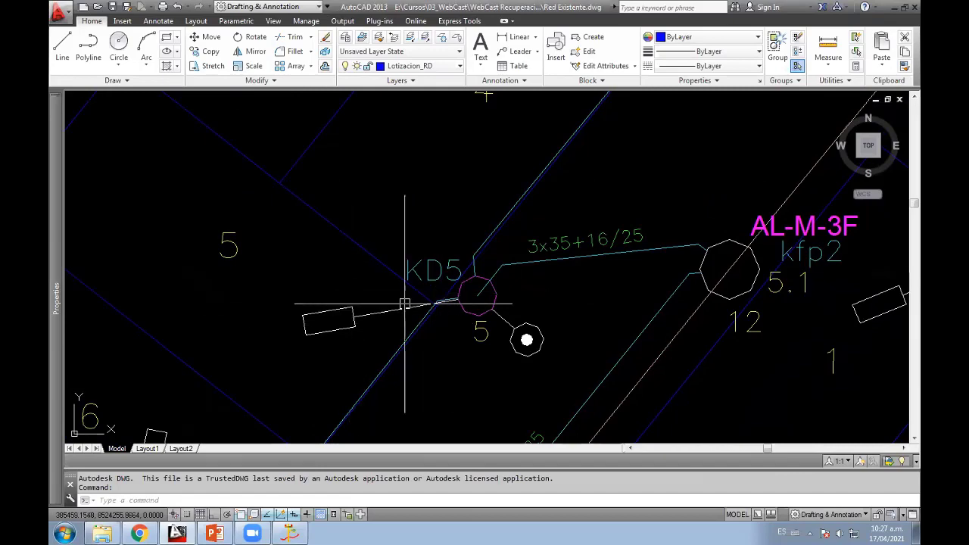
{"action": "middle_click_drag", "start_coordinate": [405, 300], "coordinate": [409, 258]}
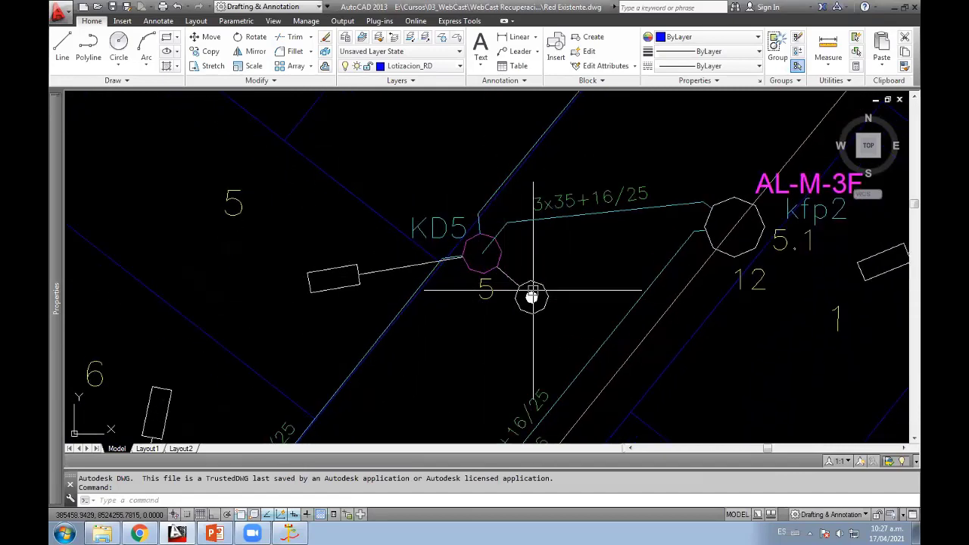
{"action": "scroll", "coordinate": [500, 292], "scroll_direction": "down", "scroll_amount": 1}
{"action": "scroll", "coordinate": [462, 303], "scroll_direction": "down", "scroll_amount": 1}
{"action": "scroll", "coordinate": [462, 294], "scroll_direction": "down", "scroll_amount": 2}
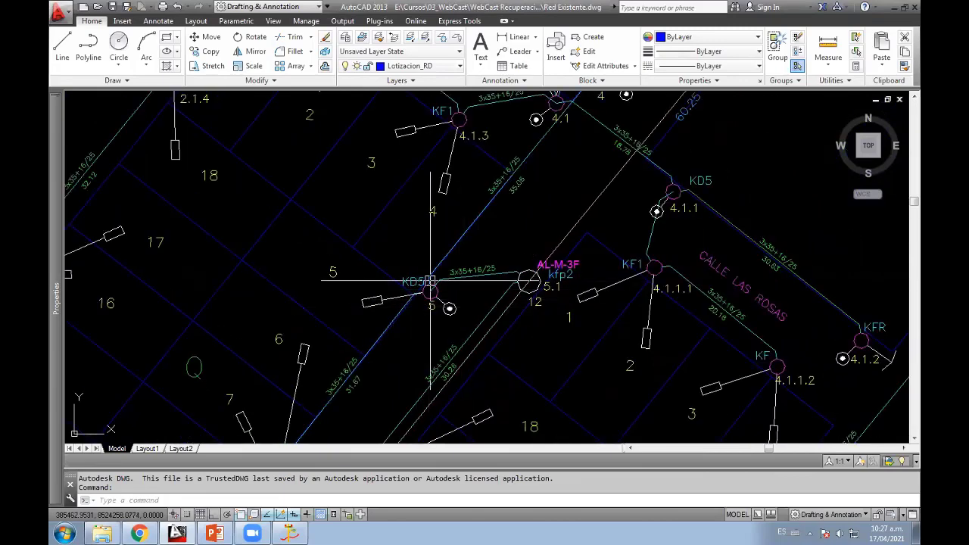
{"action": "middle_click_drag", "start_coordinate": [462, 294], "coordinate": [403, 268]}
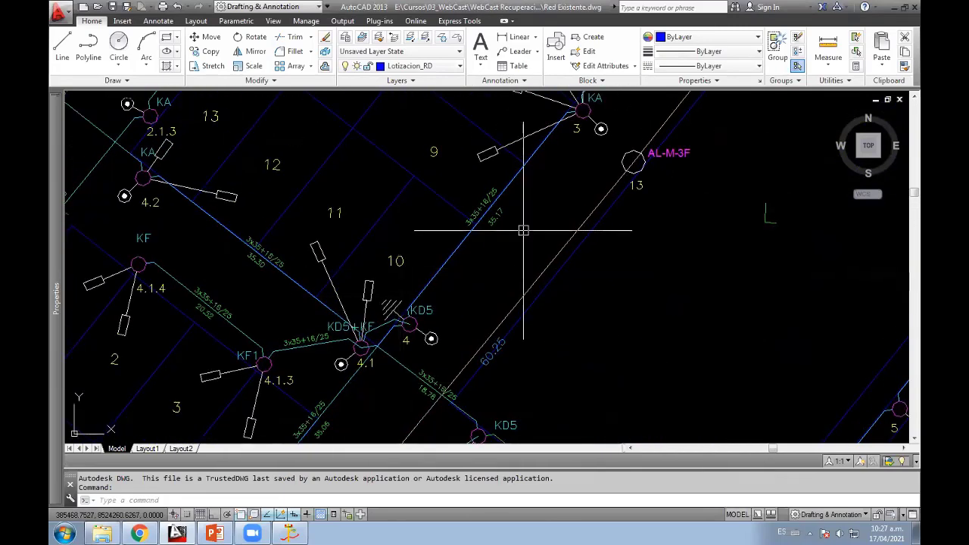
{"action": "left_click", "coordinate": [290, 533]}
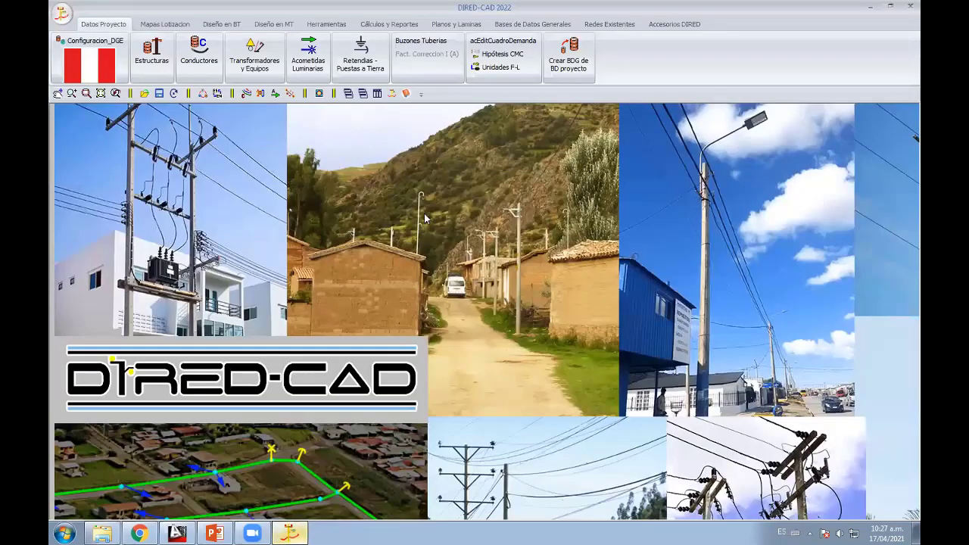
{"action": "left_click", "coordinate": [533, 24]}
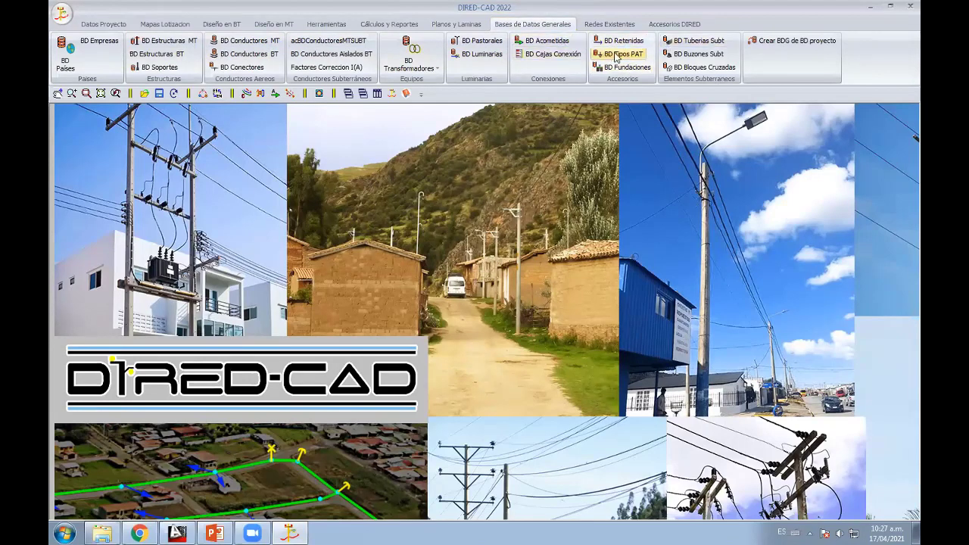
{"action": "left_click", "coordinate": [478, 53]}
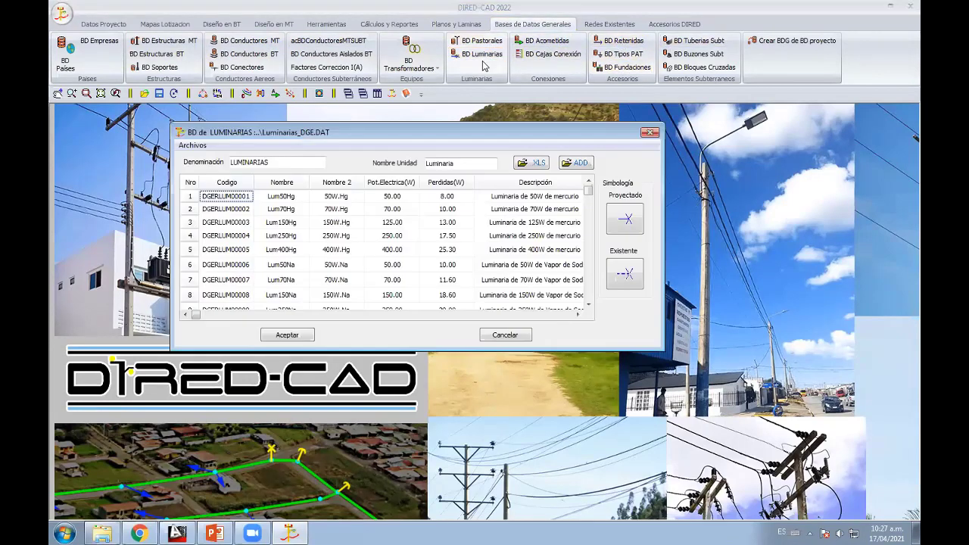
{"action": "left_click", "coordinate": [280, 196]}
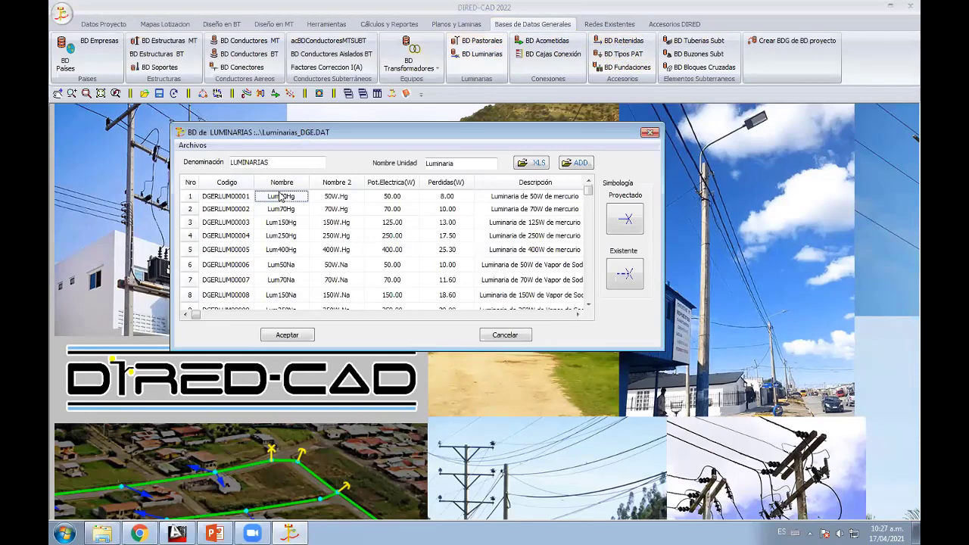
{"action": "left_click", "coordinate": [625, 221]}
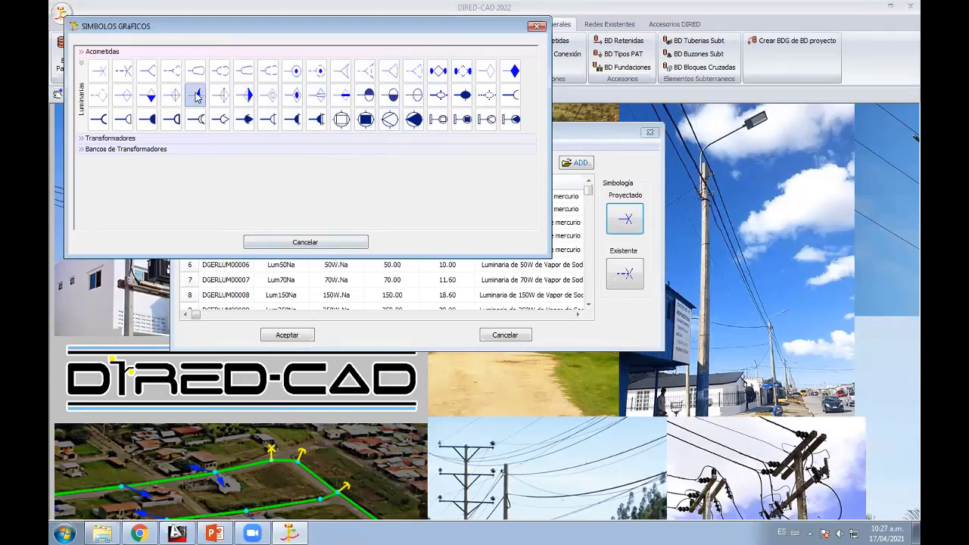
{"action": "left_click", "coordinate": [536, 26]}
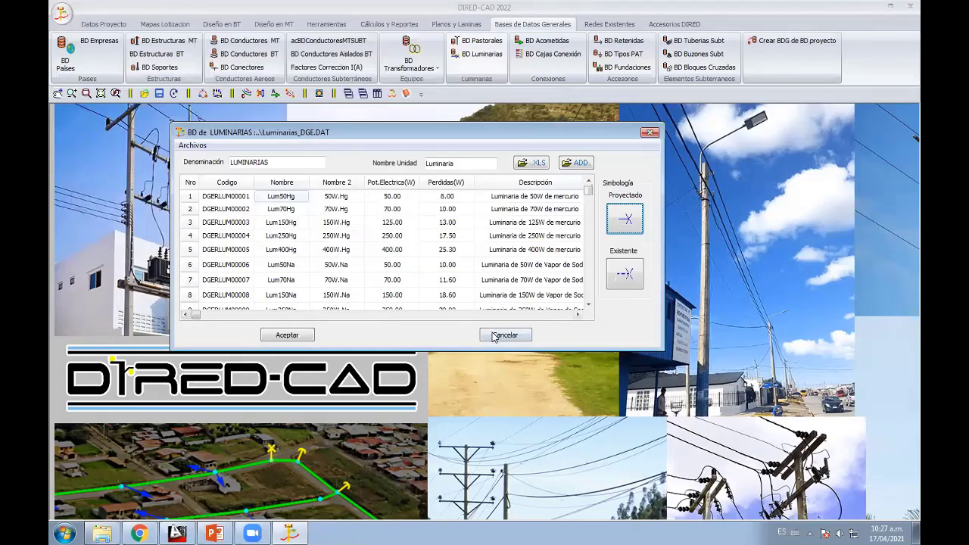
{"action": "left_click", "coordinate": [504, 335]}
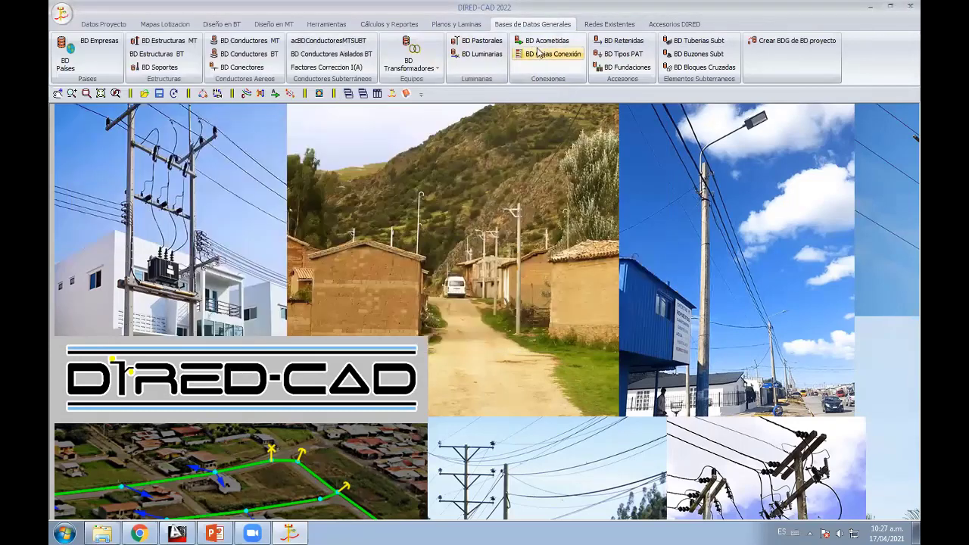
{"action": "left_click", "coordinate": [540, 41]}
{"action": "left_click", "coordinate": [570, 110]}
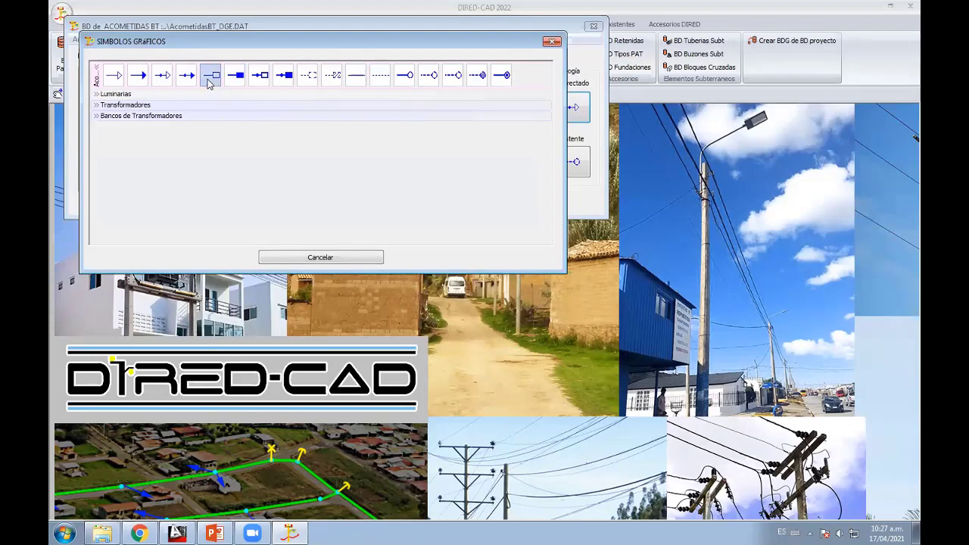
{"action": "left_click", "coordinate": [552, 43]}
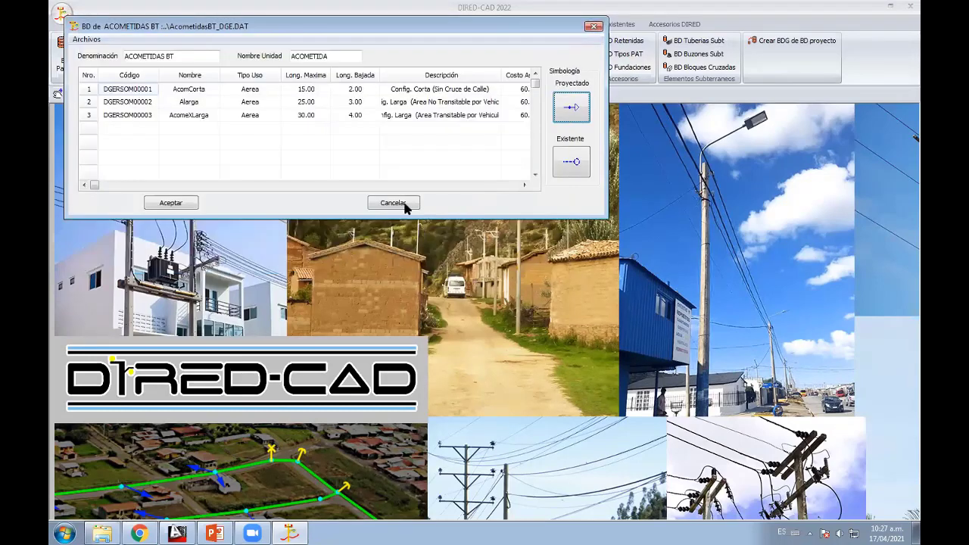
{"action": "left_click", "coordinate": [393, 202]}
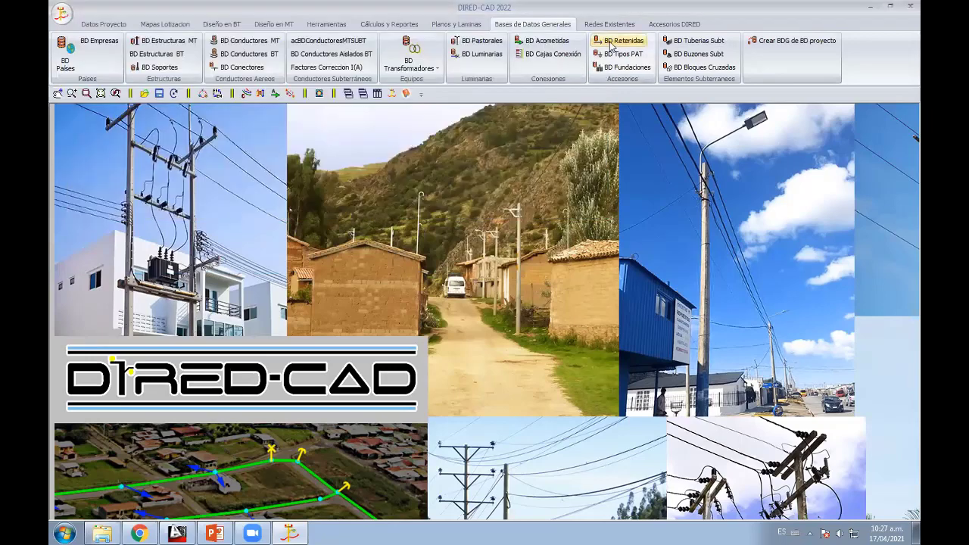
{"action": "left_click", "coordinate": [627, 55]}
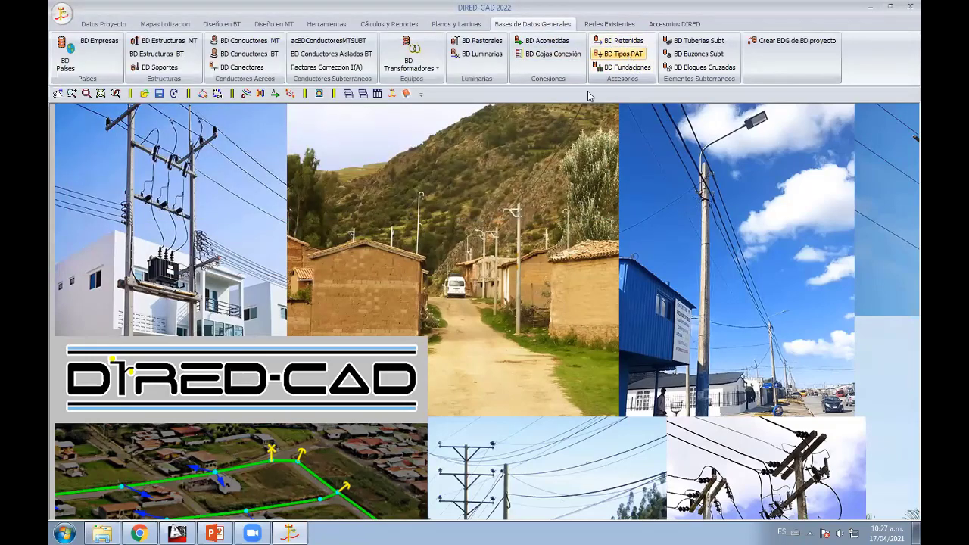
{"action": "left_click", "coordinate": [579, 136]}
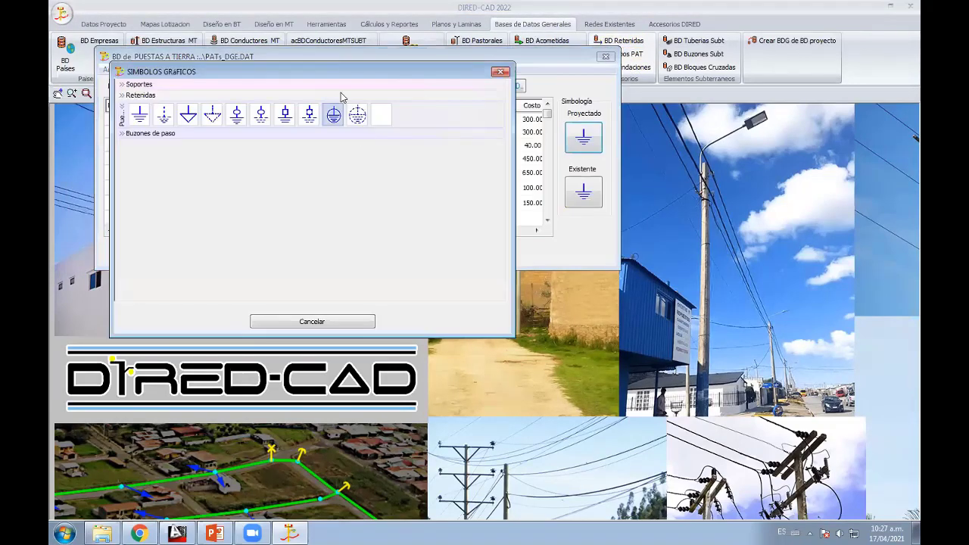
{"action": "left_click", "coordinate": [500, 72]}
{"action": "left_click", "coordinate": [606, 57]}
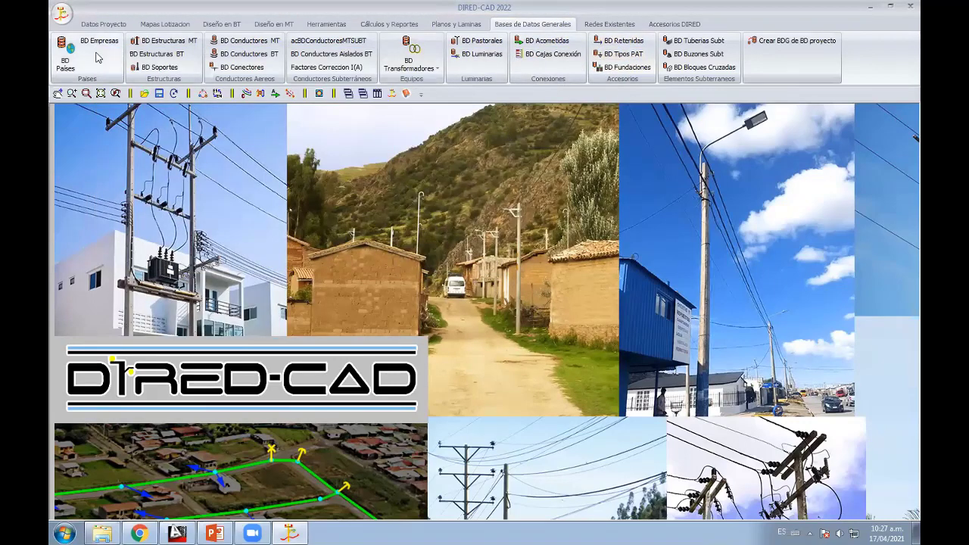
{"action": "left_click", "coordinate": [66, 53]}
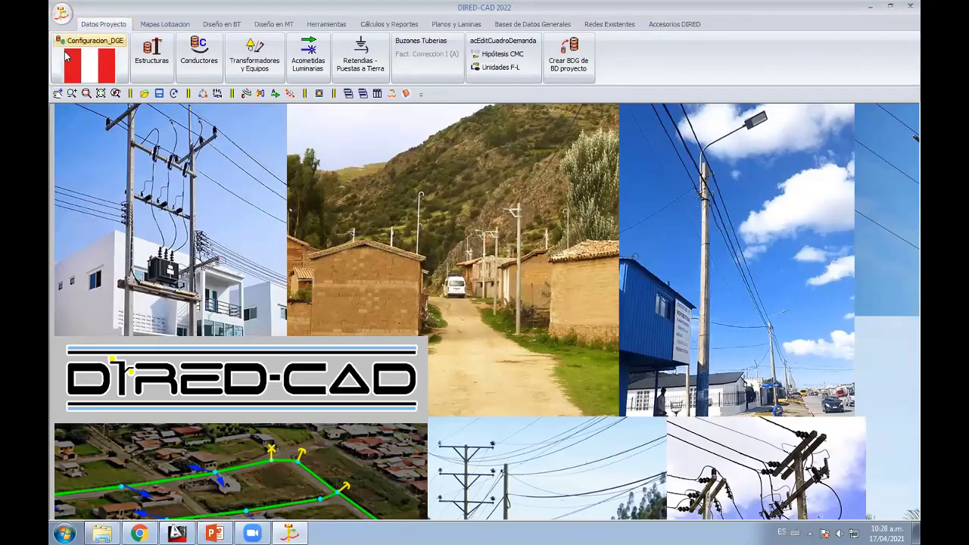
Step: Load a .cfg configuration file from the DIRED2022 Settings folder, then bring up the file menu
{"action": "left_click", "coordinate": [61, 13]}
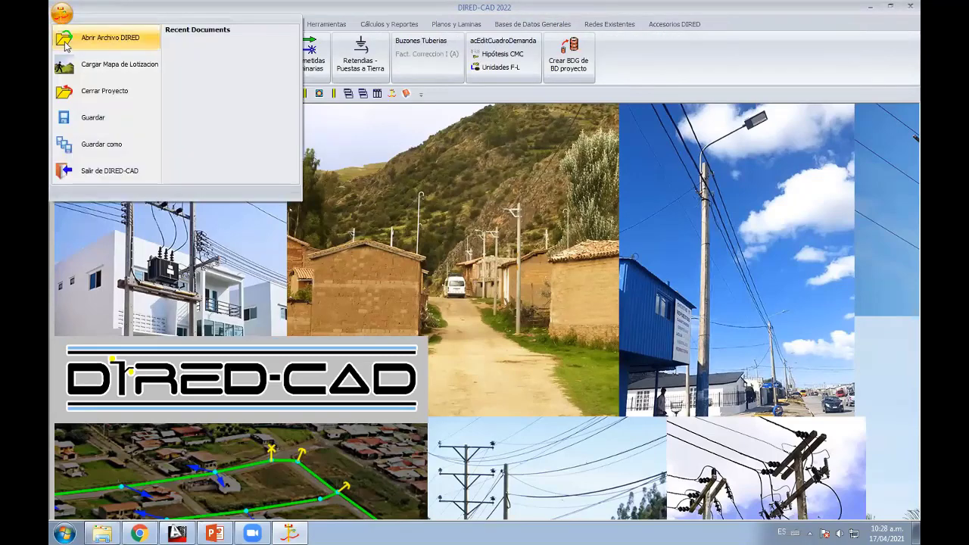
{"action": "left_click", "coordinate": [460, 214]}
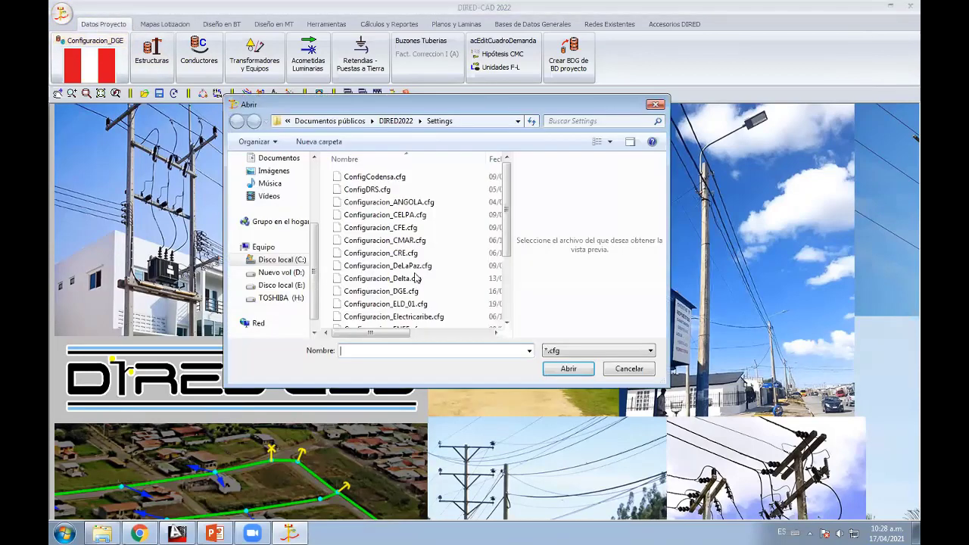
{"action": "double_click", "coordinate": [411, 292]}
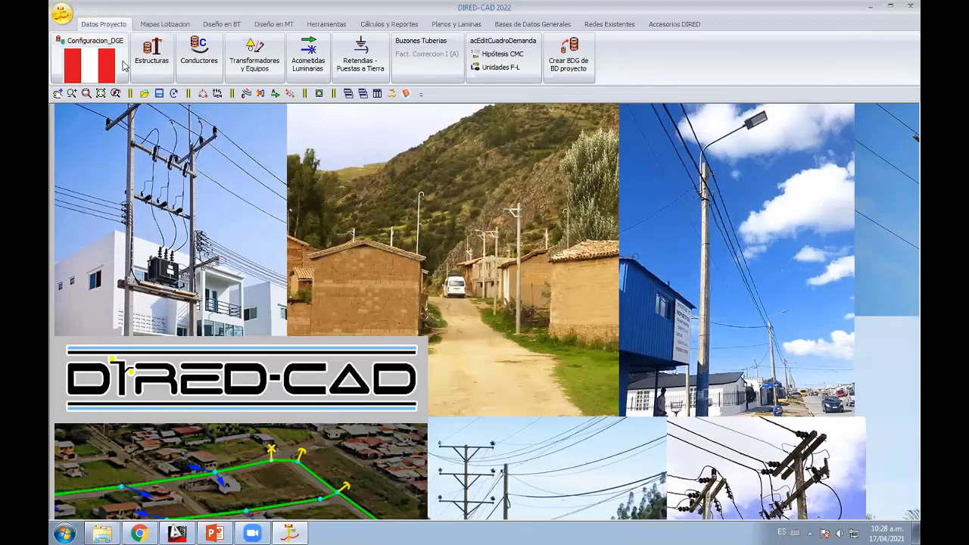
{"action": "left_click", "coordinate": [62, 16]}
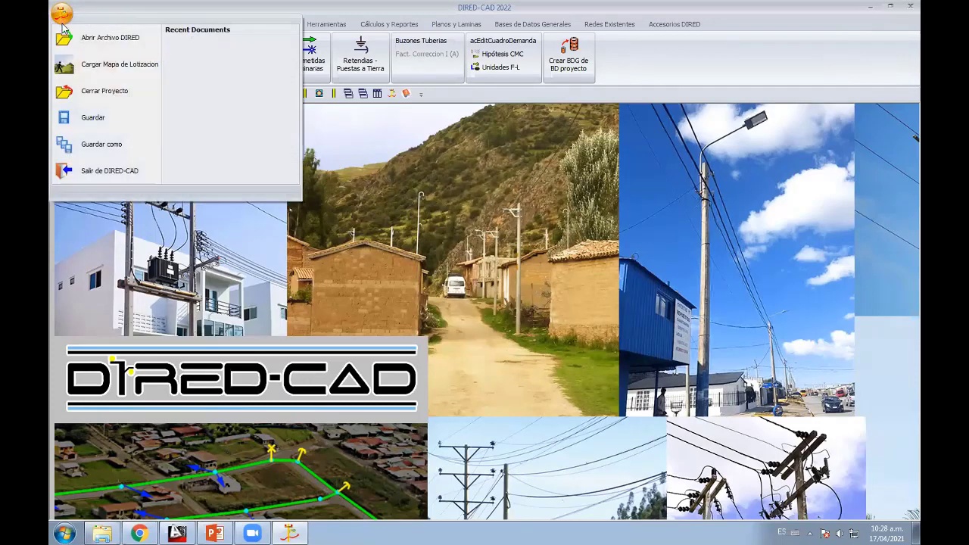
Step: Load the Only Catastro DXF from E:\Cursos\03_WebCast\WebCast Recuperación as the lot subdivision map
{"action": "left_click", "coordinate": [116, 65]}
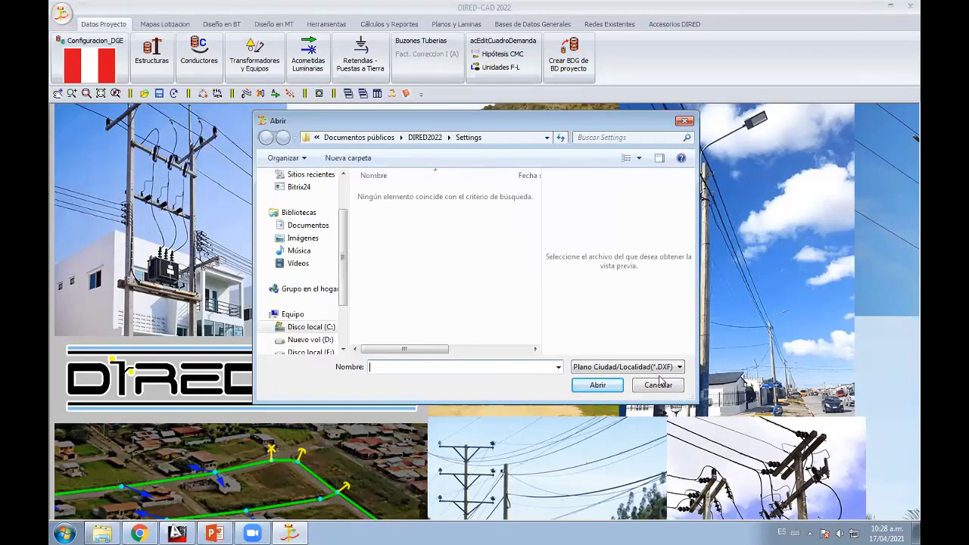
{"action": "left_click", "coordinate": [656, 368]}
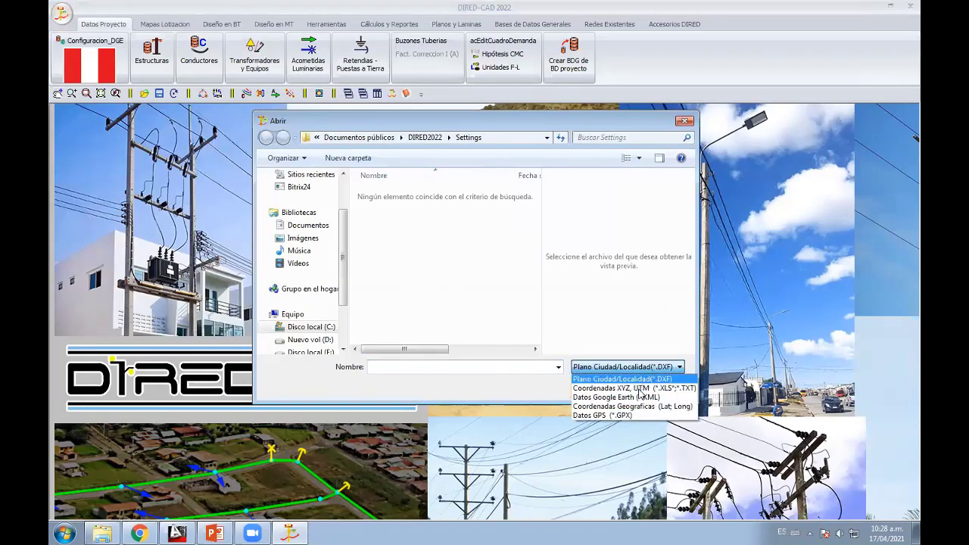
{"action": "left_click", "coordinate": [334, 362]}
{"action": "left_click", "coordinate": [316, 340]}
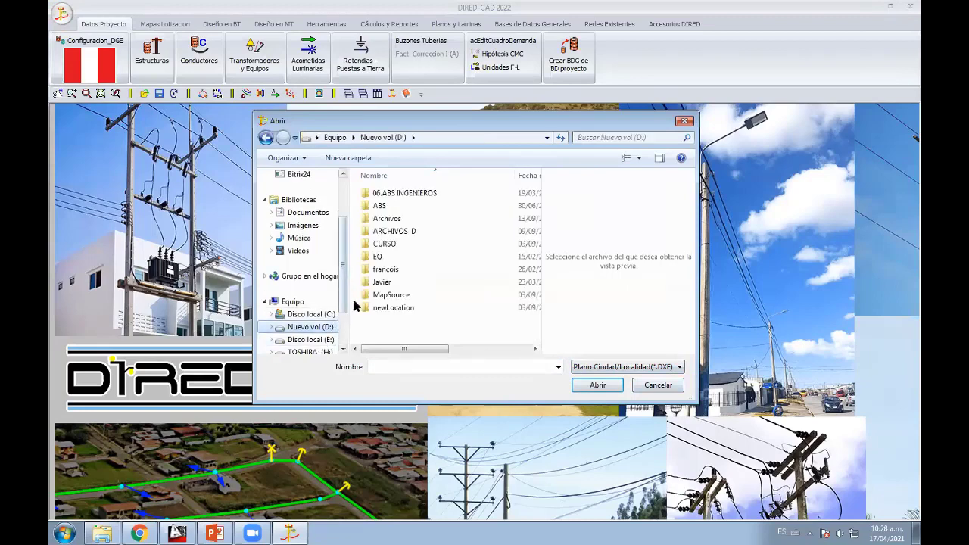
{"action": "left_click", "coordinate": [324, 341]}
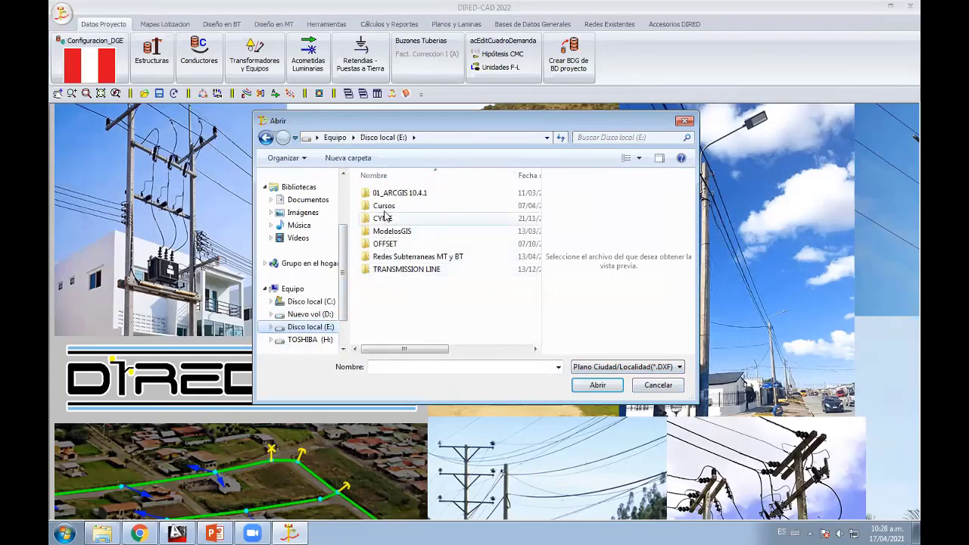
{"action": "double_click", "coordinate": [383, 206]}
{"action": "double_click", "coordinate": [407, 232]}
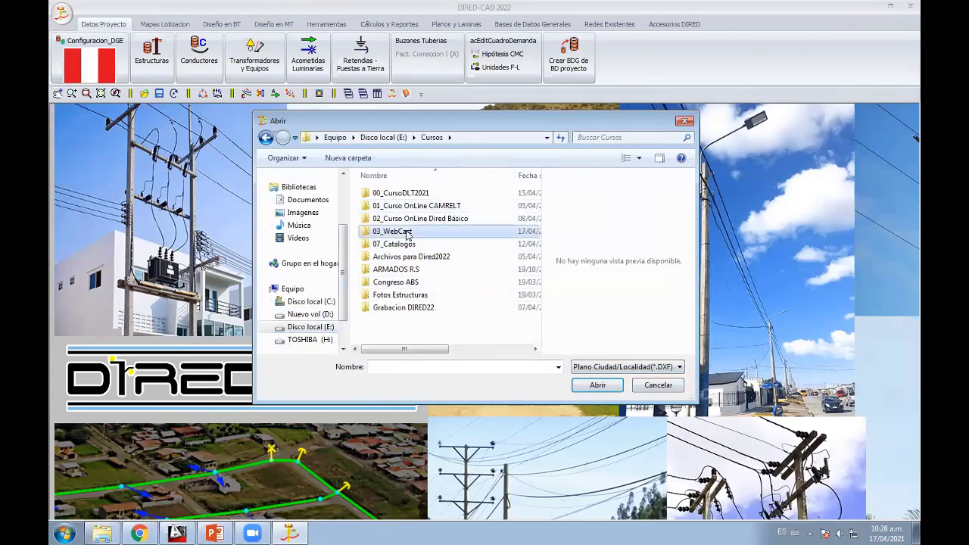
{"action": "double_click", "coordinate": [429, 296]}
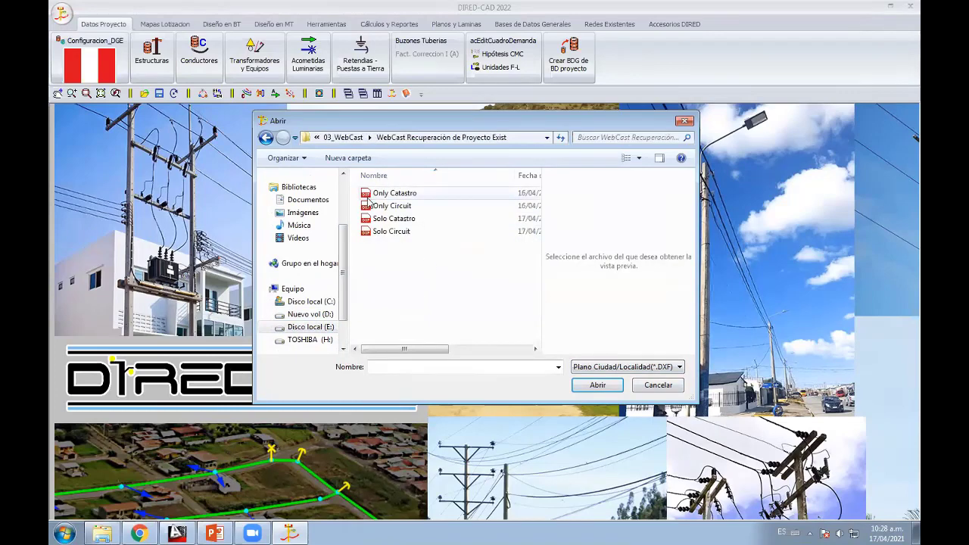
{"action": "left_click", "coordinate": [398, 193]}
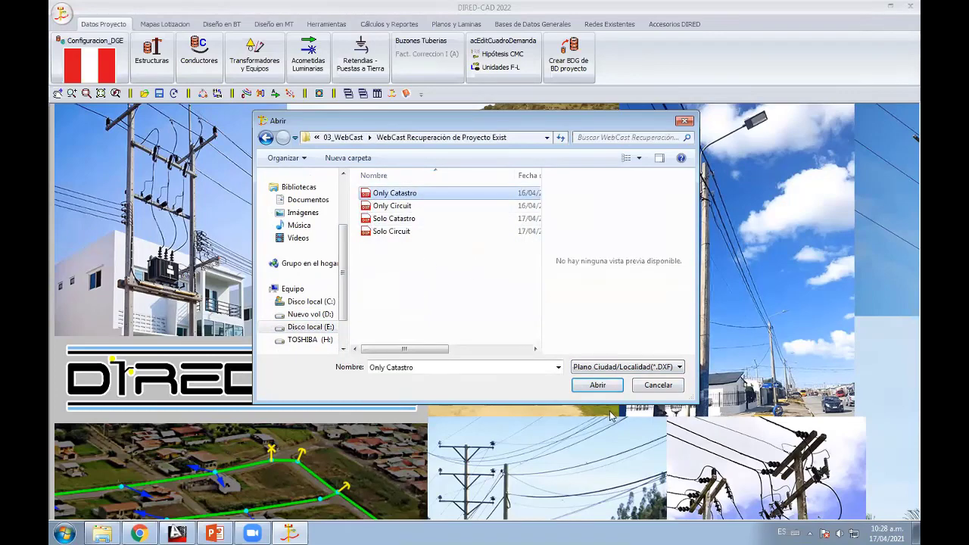
{"action": "left_click", "coordinate": [599, 385]}
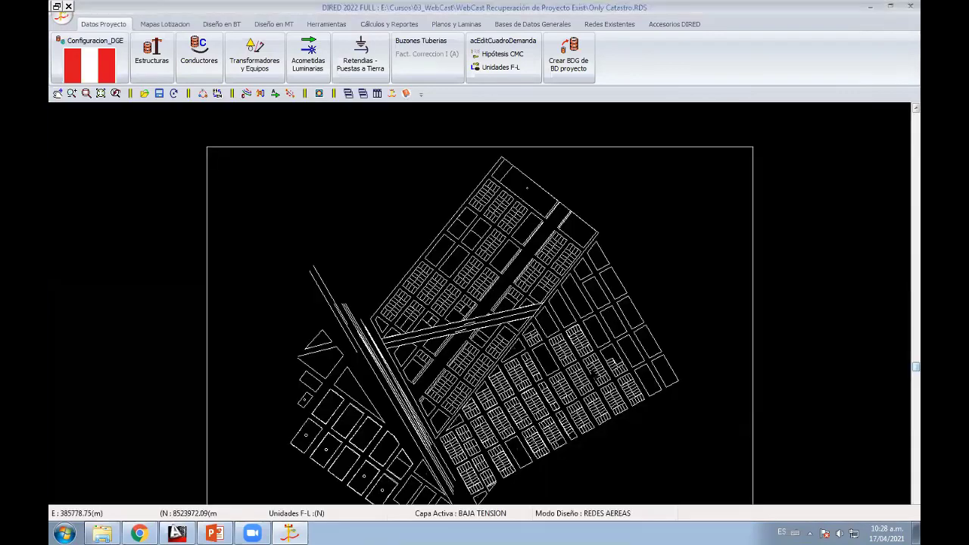
{"action": "scroll", "coordinate": [586, 348], "scroll_direction": "down", "scroll_amount": 3}
{"action": "scroll", "coordinate": [457, 259], "scroll_direction": "up", "scroll_amount": 6}
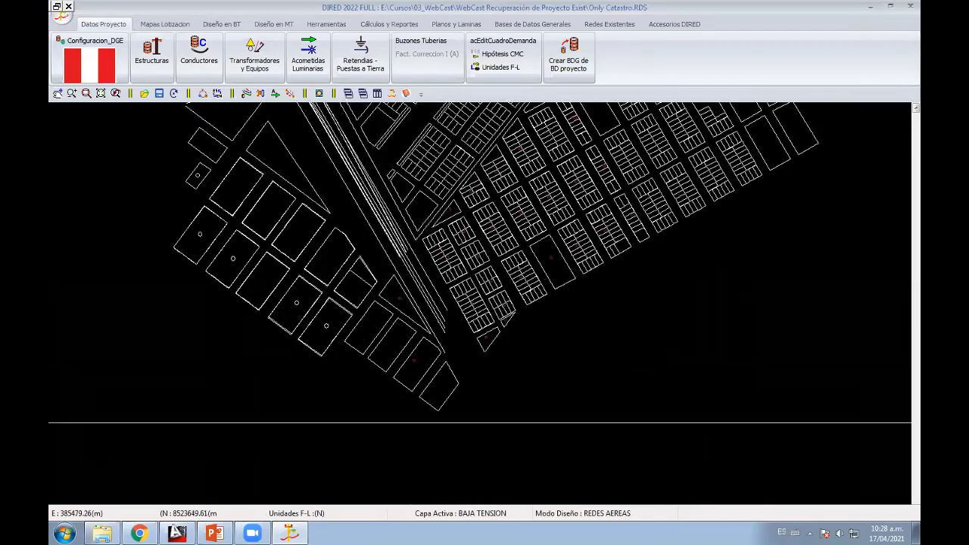
{"action": "scroll", "coordinate": [457, 260], "scroll_direction": "up", "scroll_amount": 2}
{"action": "scroll", "coordinate": [453, 320], "scroll_direction": "up", "scroll_amount": 2}
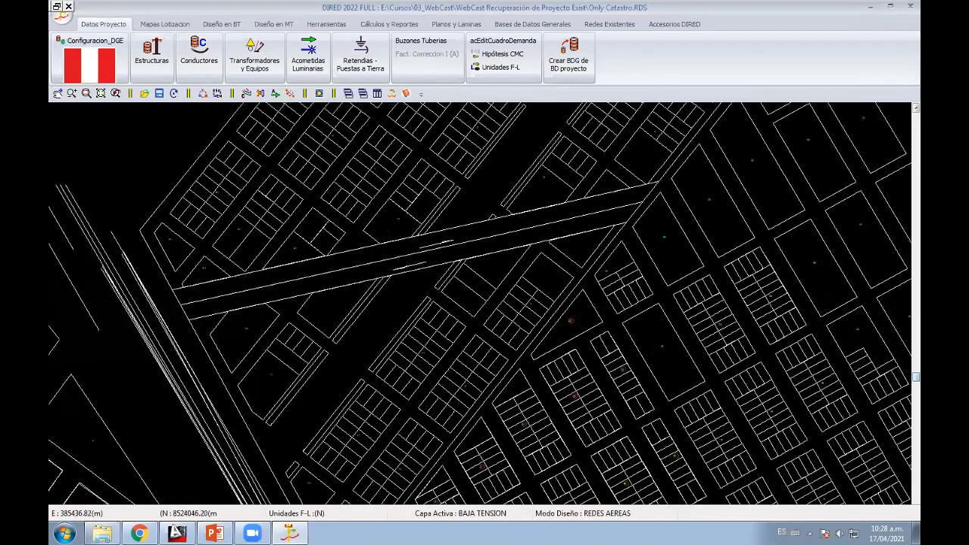
{"action": "middle_click_drag", "start_coordinate": [480, 191], "coordinate": [480, 285]}
{"action": "scroll", "coordinate": [457, 346], "scroll_direction": "up", "scroll_amount": 2}
{"action": "scroll", "coordinate": [502, 350], "scroll_direction": "down", "scroll_amount": 1}
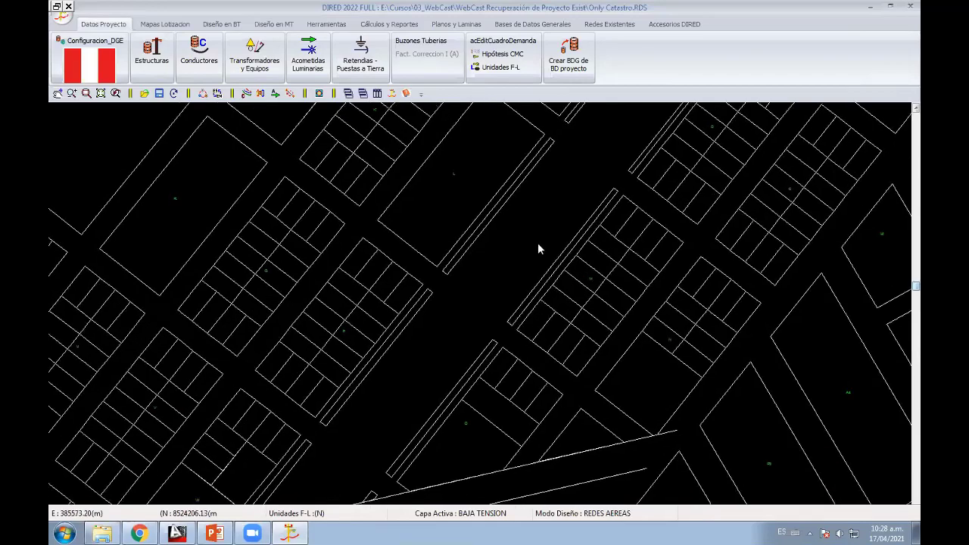
{"action": "scroll", "coordinate": [504, 356], "scroll_direction": "down", "scroll_amount": 2}
{"action": "scroll", "coordinate": [507, 371], "scroll_direction": "down", "scroll_amount": 2}
{"action": "scroll", "coordinate": [512, 398], "scroll_direction": "down", "scroll_amount": 2}
{"action": "mouse_move", "coordinate": [512, 397]}
{"action": "middle_mouse_down"}
{"action": "mouse_move", "coordinate": [564, 254]}
{"action": "mouse_move", "coordinate": [539, 379]}
{"action": "middle_mouse_up"}
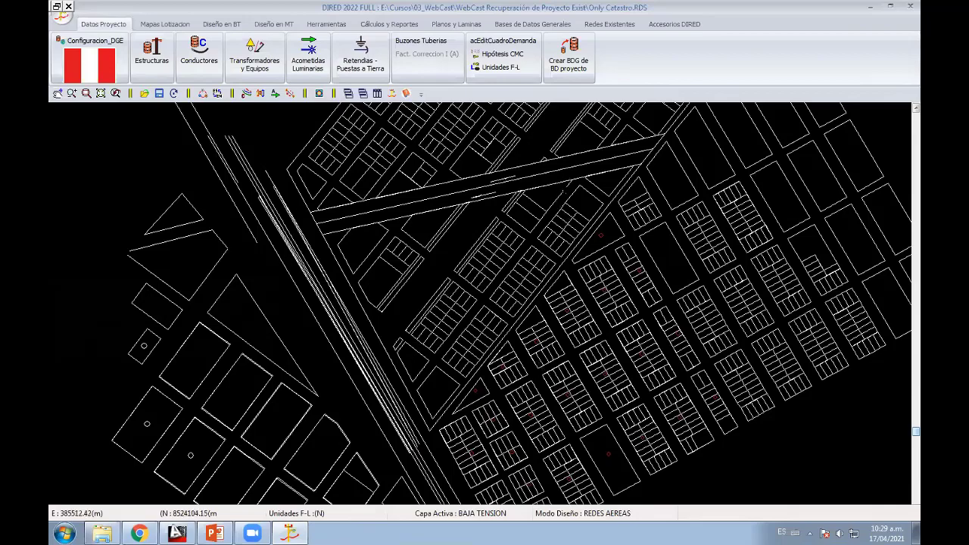
{"action": "scroll", "coordinate": [524, 252], "scroll_direction": "down", "scroll_amount": 1}
{"action": "scroll", "coordinate": [524, 252], "scroll_direction": "down", "scroll_amount": 1}
{"action": "scroll", "coordinate": [528, 314], "scroll_direction": "down", "scroll_amount": 1}
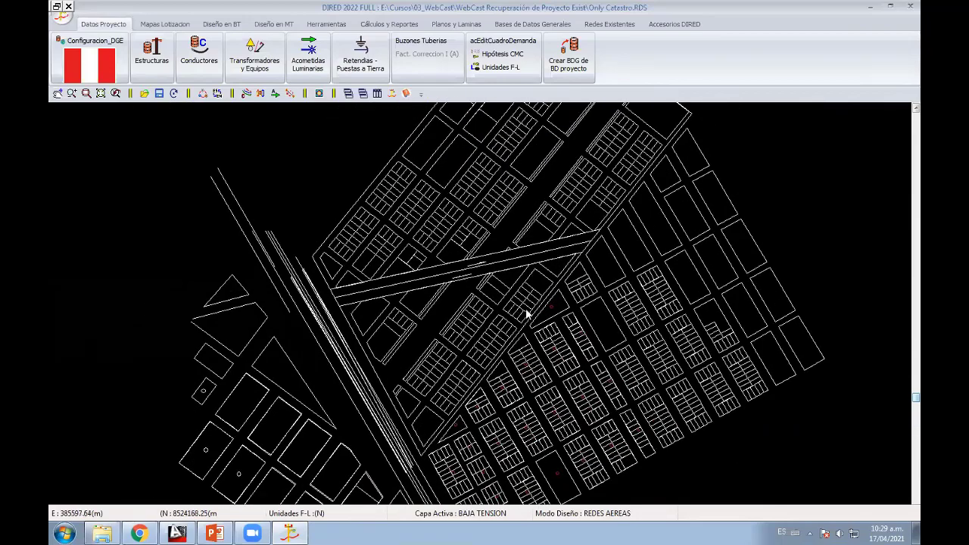
{"action": "scroll", "coordinate": [528, 313], "scroll_direction": "up", "scroll_amount": 2}
{"action": "scroll", "coordinate": [536, 270], "scroll_direction": "up", "scroll_amount": 2}
{"action": "scroll", "coordinate": [558, 214], "scroll_direction": "up", "scroll_amount": 1}
{"action": "scroll", "coordinate": [532, 268], "scroll_direction": "up", "scroll_amount": 1}
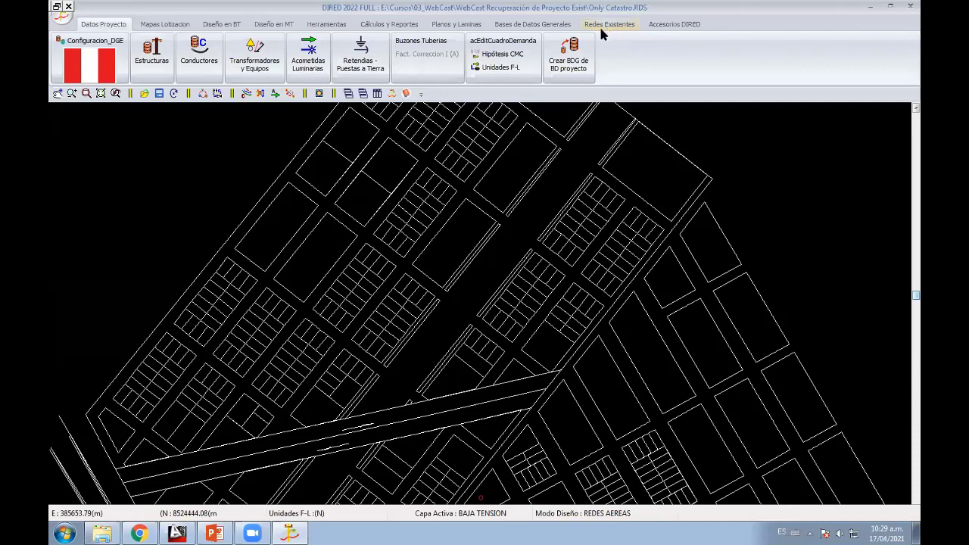
Step: Load the existing network from the Only Circuit DXF file via Cargar Redes Existentes
{"action": "left_click", "coordinate": [610, 25]}
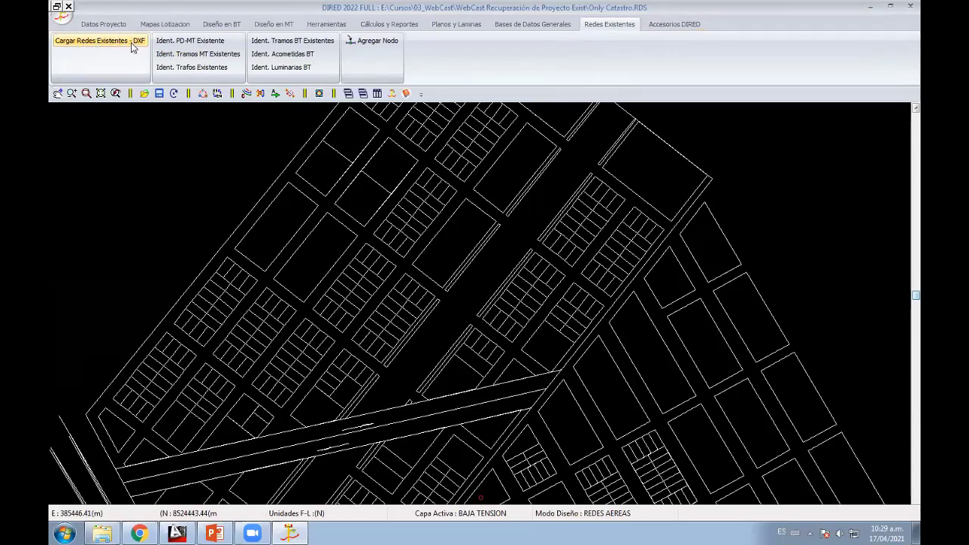
{"action": "left_click", "coordinate": [119, 47]}
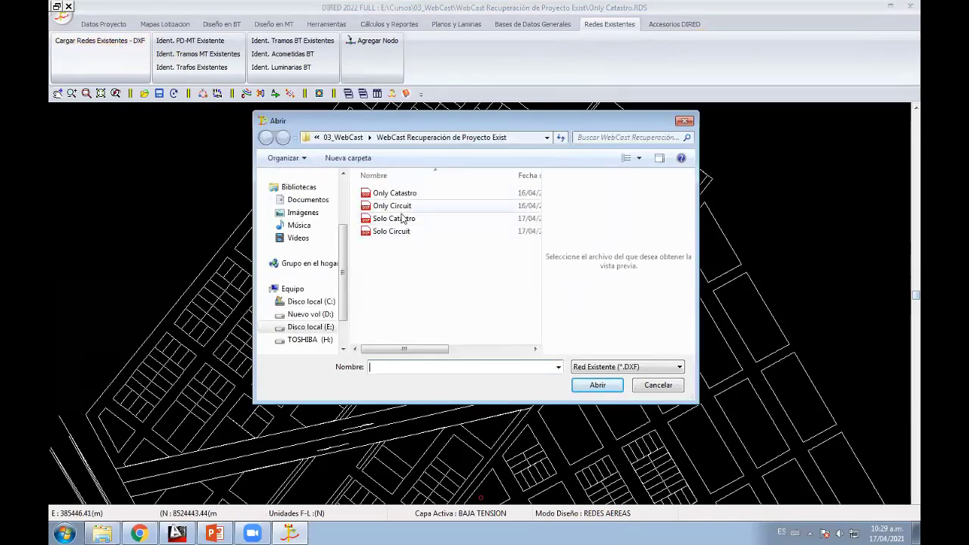
{"action": "left_click", "coordinate": [398, 206]}
{"action": "left_click", "coordinate": [598, 385]}
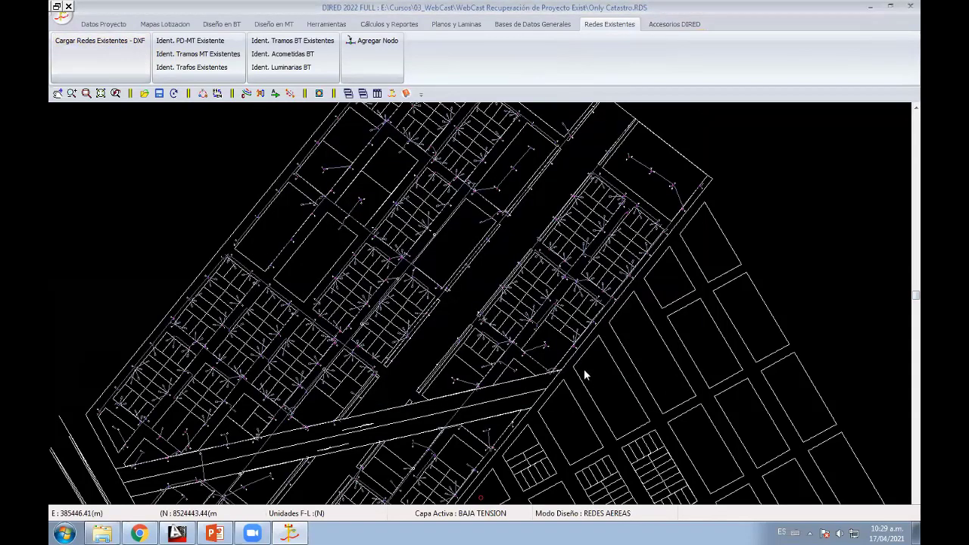
Step: Zoom in to inspect the loaded poles, lines and labels such as C1 and M1
{"action": "scroll", "coordinate": [451, 322], "scroll_direction": "up", "scroll_amount": 1}
{"action": "scroll", "coordinate": [432, 341], "scroll_direction": "up", "scroll_amount": 1}
{"action": "scroll", "coordinate": [438, 282], "scroll_direction": "up", "scroll_amount": 2}
{"action": "scroll", "coordinate": [454, 318], "scroll_direction": "up", "scroll_amount": 1}
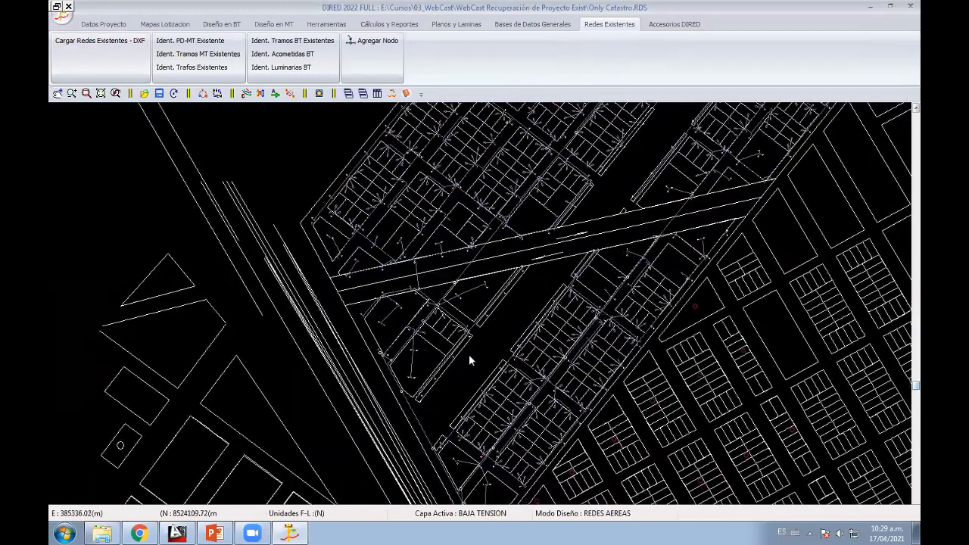
{"action": "scroll", "coordinate": [468, 354], "scroll_direction": "up", "scroll_amount": 1}
{"action": "scroll", "coordinate": [511, 328], "scroll_direction": "up", "scroll_amount": 1}
{"action": "scroll", "coordinate": [469, 348], "scroll_direction": "up", "scroll_amount": 1}
{"action": "scroll", "coordinate": [434, 370], "scroll_direction": "up", "scroll_amount": 1}
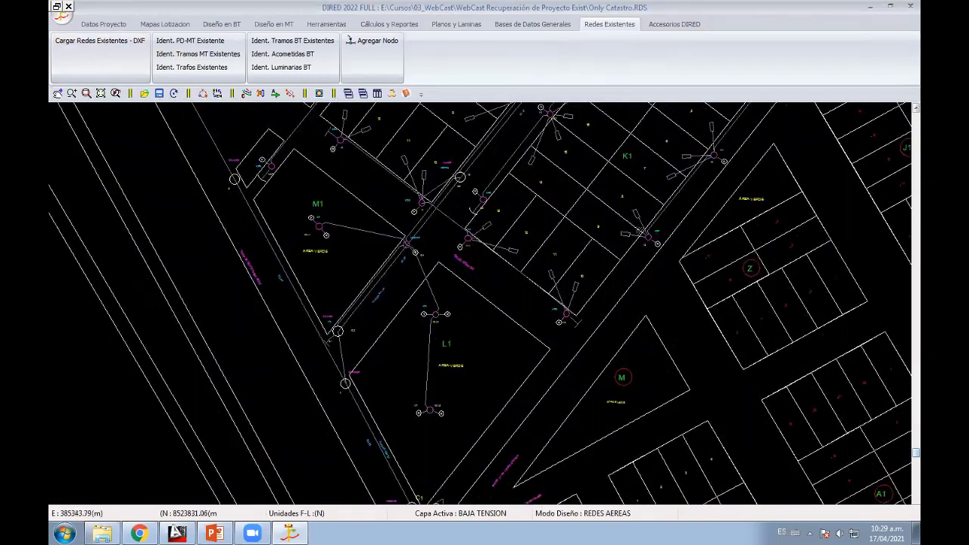
{"action": "scroll", "coordinate": [408, 303], "scroll_direction": "up", "scroll_amount": 2}
{"action": "scroll", "coordinate": [454, 333], "scroll_direction": "up", "scroll_amount": 1}
{"action": "scroll", "coordinate": [492, 359], "scroll_direction": "up", "scroll_amount": 2}
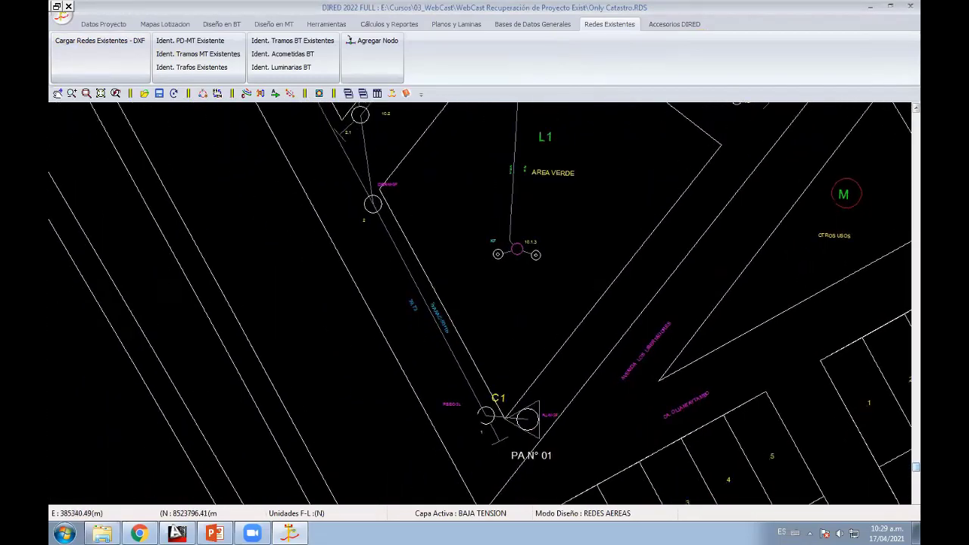
{"action": "scroll", "coordinate": [521, 347], "scroll_direction": "up", "scroll_amount": 1}
{"action": "scroll", "coordinate": [530, 345], "scroll_direction": "up", "scroll_amount": 2}
{"action": "scroll", "coordinate": [530, 208], "scroll_direction": "up", "scroll_amount": 1}
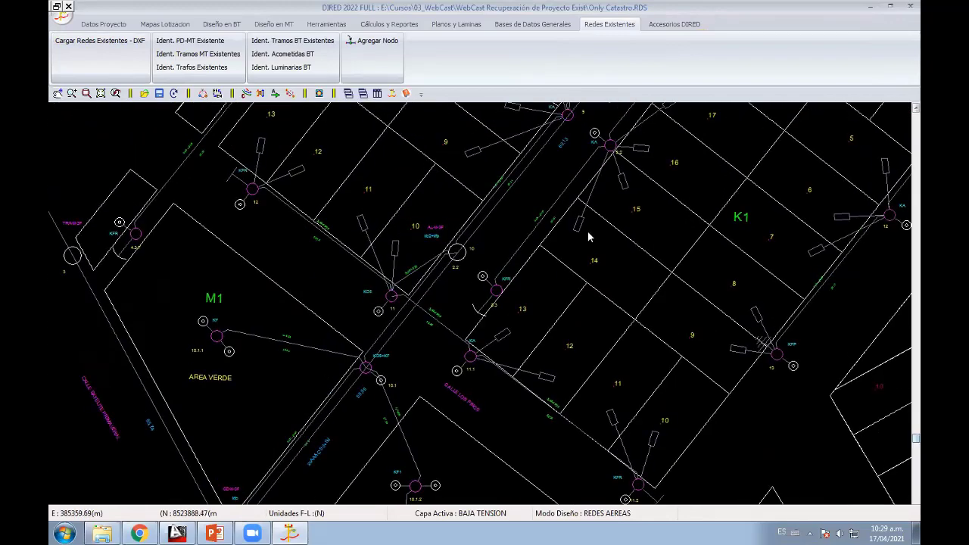
{"action": "scroll", "coordinate": [583, 235], "scroll_direction": "up", "scroll_amount": 1}
{"action": "scroll", "coordinate": [579, 288], "scroll_direction": "up", "scroll_amount": 1}
{"action": "scroll", "coordinate": [564, 325], "scroll_direction": "up", "scroll_amount": 1}
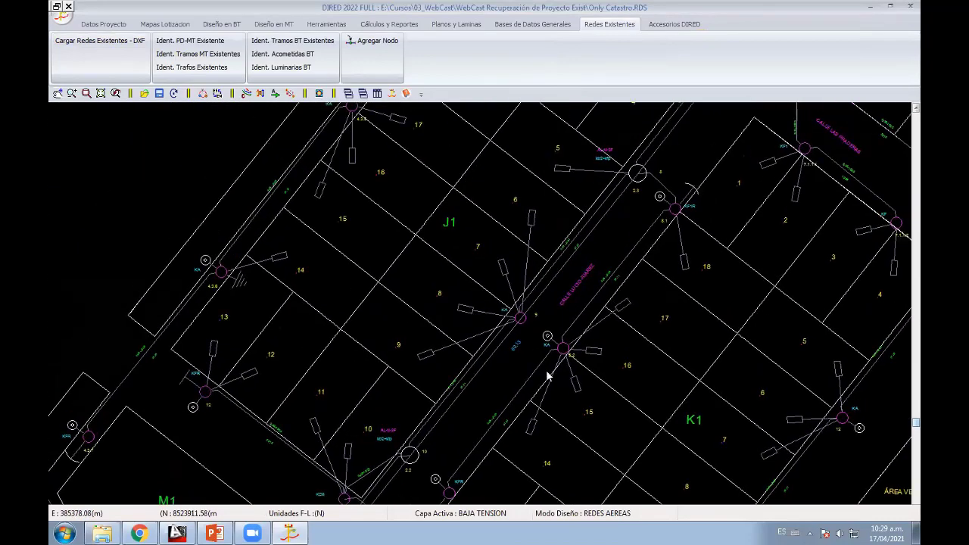
{"action": "scroll", "coordinate": [547, 372], "scroll_direction": "up", "scroll_amount": 1}
{"action": "scroll", "coordinate": [454, 302], "scroll_direction": "up", "scroll_amount": 2}
{"action": "scroll", "coordinate": [417, 303], "scroll_direction": "up", "scroll_amount": 2}
{"action": "scroll", "coordinate": [415, 330], "scroll_direction": "down", "scroll_amount": 1}
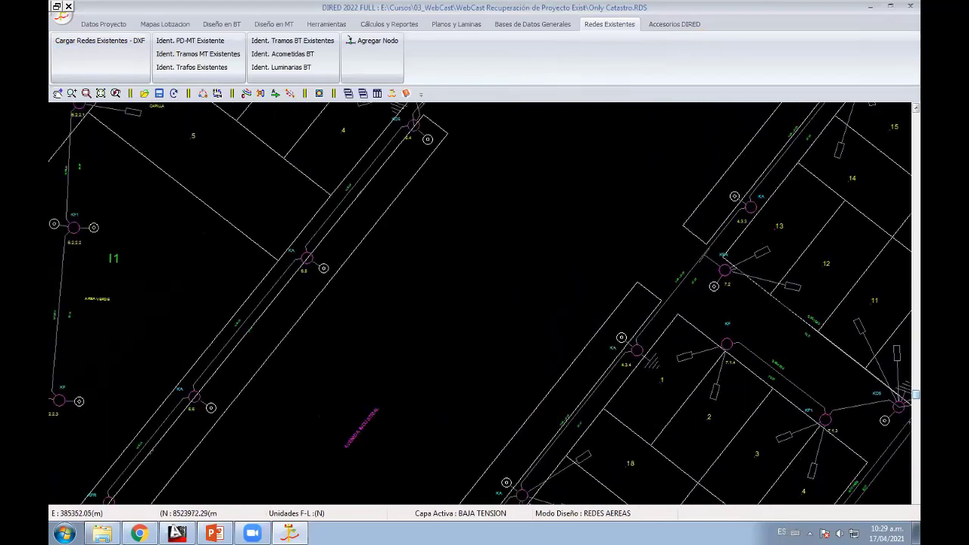
{"action": "scroll", "coordinate": [454, 341], "scroll_direction": "down", "scroll_amount": 1}
{"action": "scroll", "coordinate": [502, 363], "scroll_direction": "down", "scroll_amount": 1}
{"action": "scroll", "coordinate": [530, 265], "scroll_direction": "down", "scroll_amount": 1}
{"action": "scroll", "coordinate": [433, 342], "scroll_direction": "down", "scroll_amount": 1}
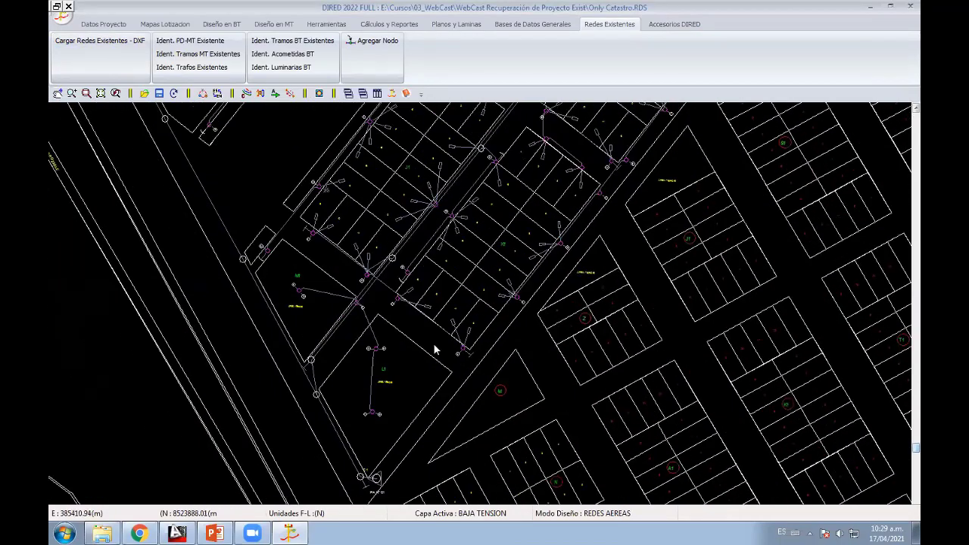
{"action": "scroll", "coordinate": [432, 275], "scroll_direction": "up", "scroll_amount": 1}
{"action": "scroll", "coordinate": [422, 283], "scroll_direction": "up", "scroll_amount": 1}
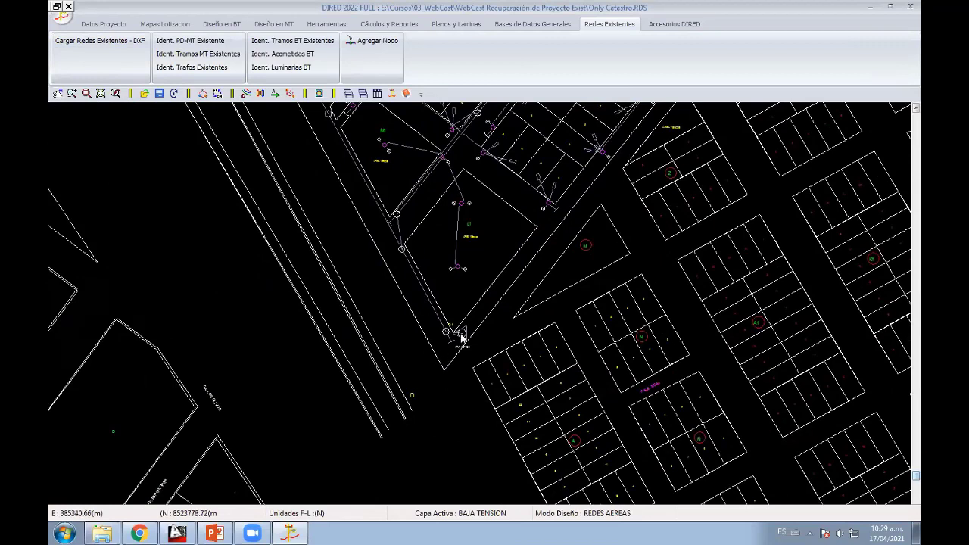
Step: Set the active layer in the status bar to MEDIA TENSION
{"action": "left_click", "coordinate": [479, 521]}
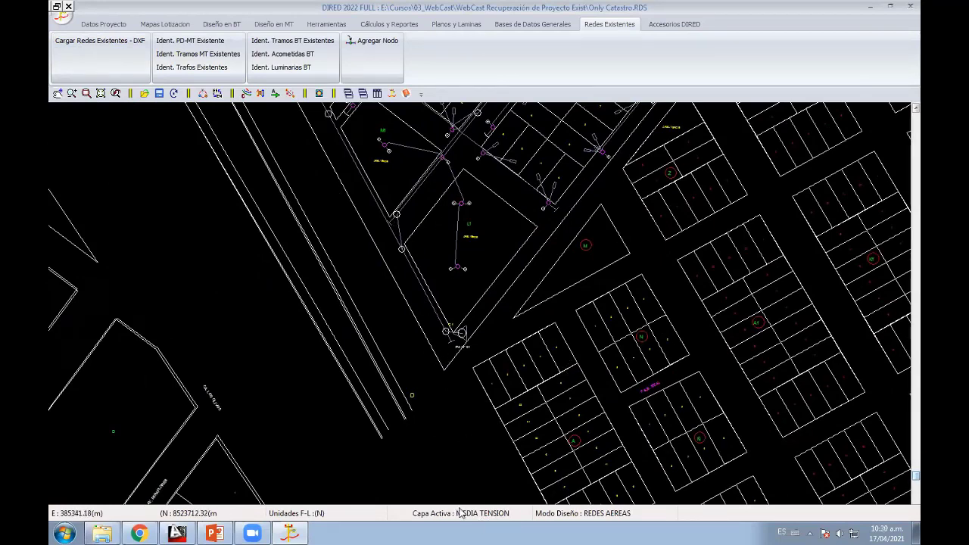
{"action": "left_click", "coordinate": [486, 519]}
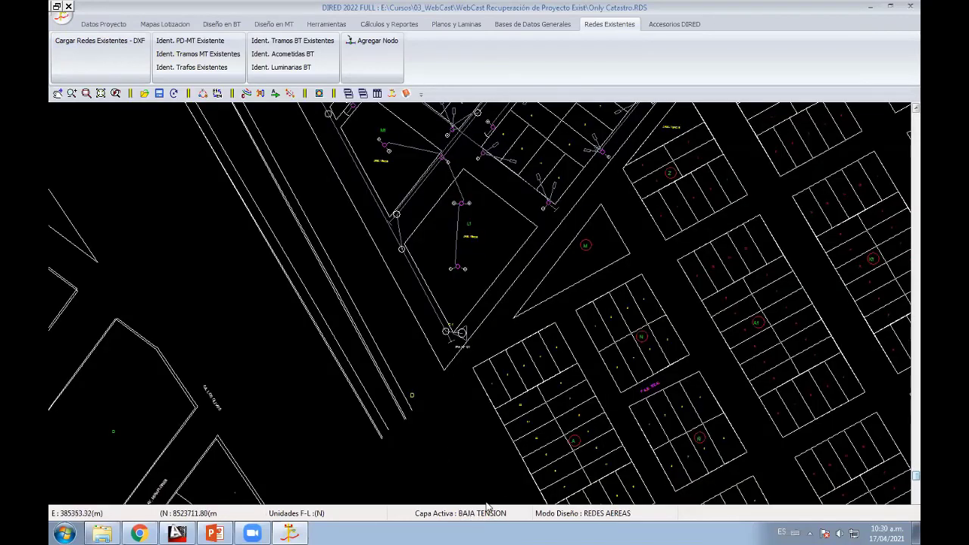
{"action": "left_click", "coordinate": [463, 515]}
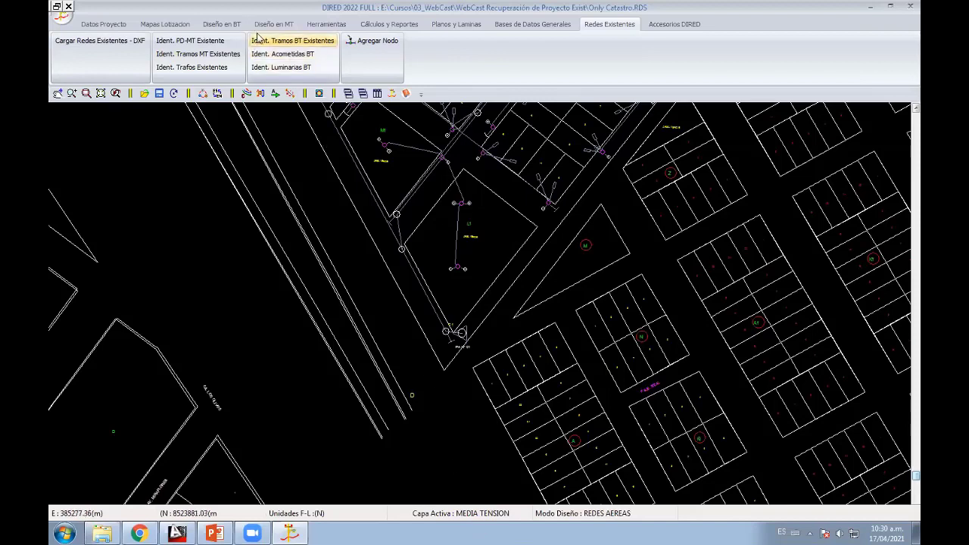
{"action": "left_click", "coordinate": [466, 517]}
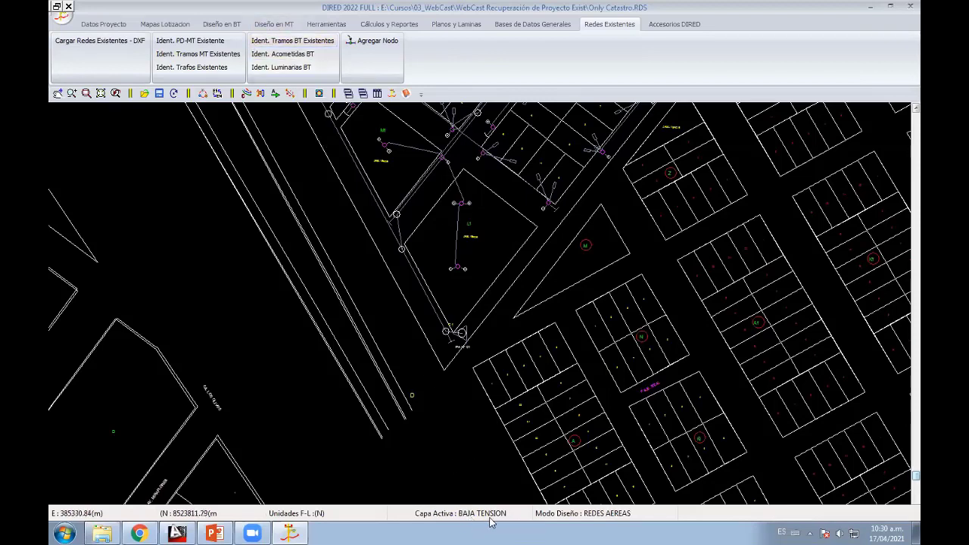
{"action": "left_click", "coordinate": [488, 518]}
{"action": "left_click", "coordinate": [476, 518]}
{"action": "left_click", "coordinate": [474, 521]}
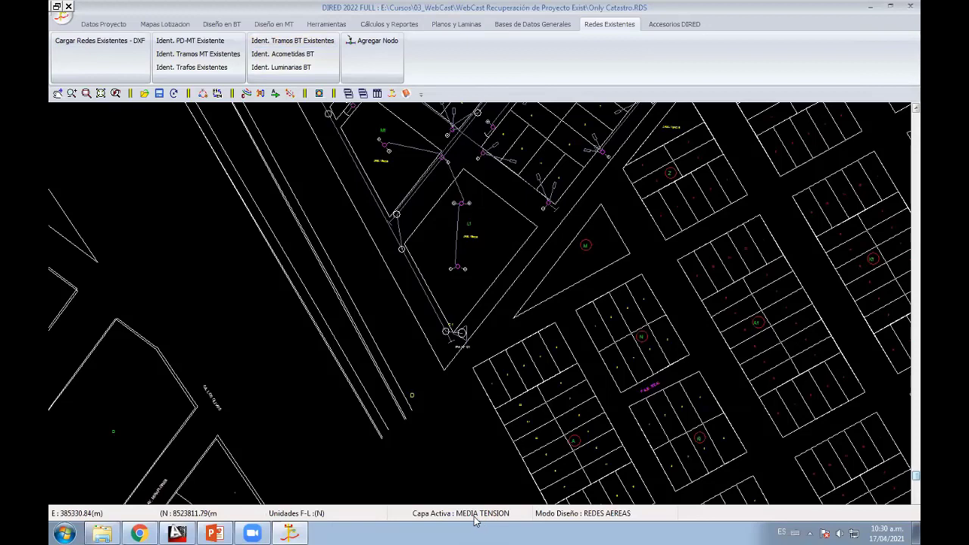
Step: Toggle design mode to underground and back to REDES AEREAS, then center the view on pole C1
{"action": "left_click", "coordinate": [603, 518]}
{"action": "left_click", "coordinate": [595, 517]}
{"action": "scroll", "coordinate": [445, 337], "scroll_direction": "up", "scroll_amount": 2}
{"action": "scroll", "coordinate": [445, 337], "scroll_direction": "up", "scroll_amount": 2}
{"action": "scroll", "coordinate": [454, 341], "scroll_direction": "up", "scroll_amount": 2}
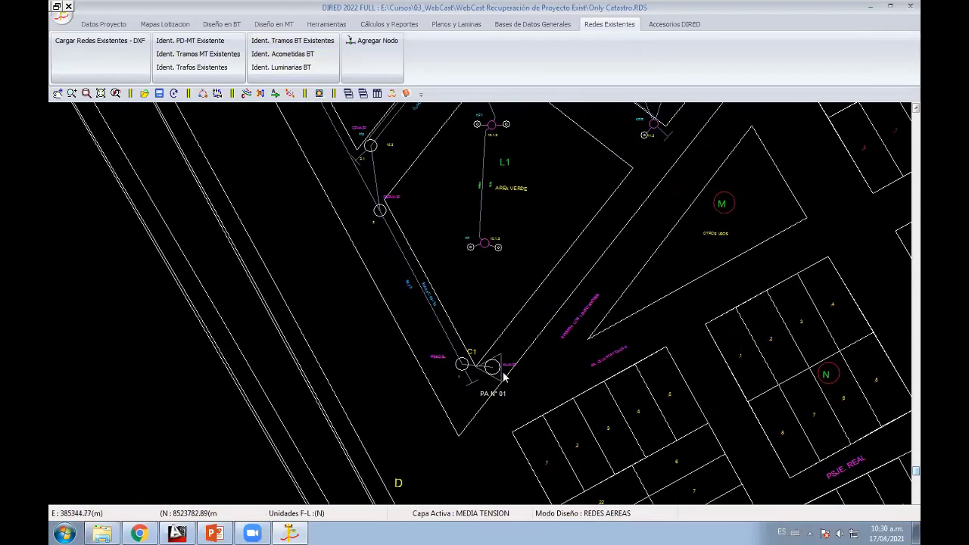
{"action": "scroll", "coordinate": [509, 373], "scroll_direction": "up", "scroll_amount": 2}
{"action": "middle_click_drag", "start_coordinate": [509, 372], "coordinate": [485, 288]}
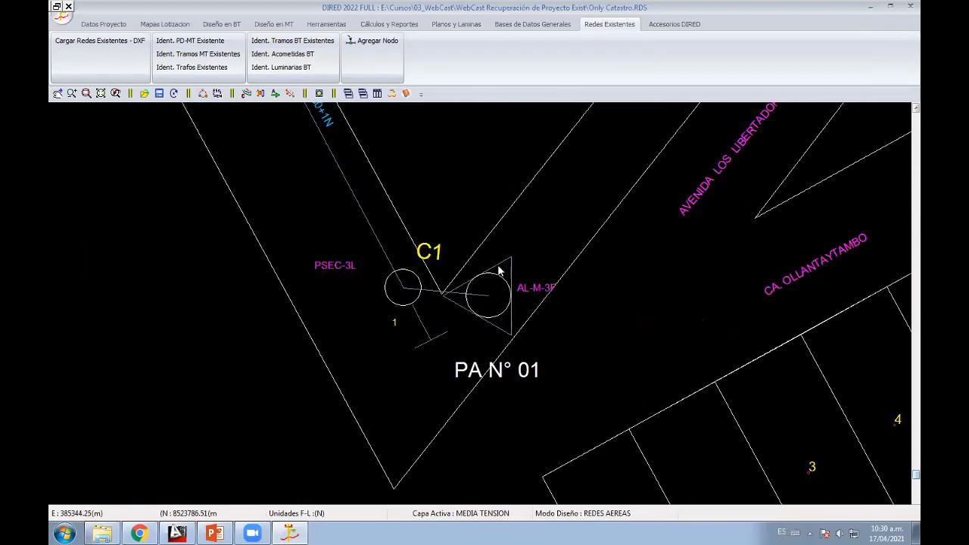
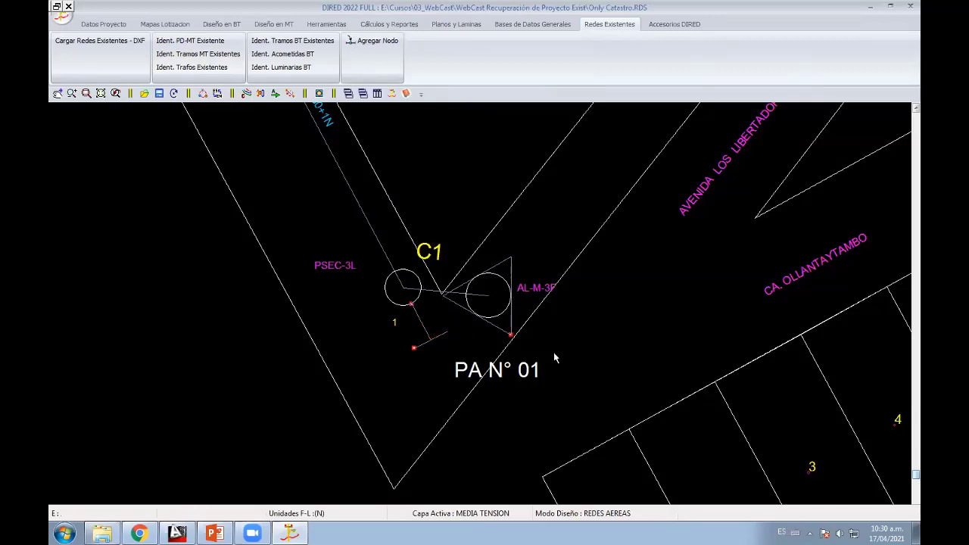
Step: Mark the AL-M-3F pole beside PA N° 01 as an existing network point
{"action": "middle_click_drag", "start_coordinate": [558, 357], "coordinate": [493, 402]}
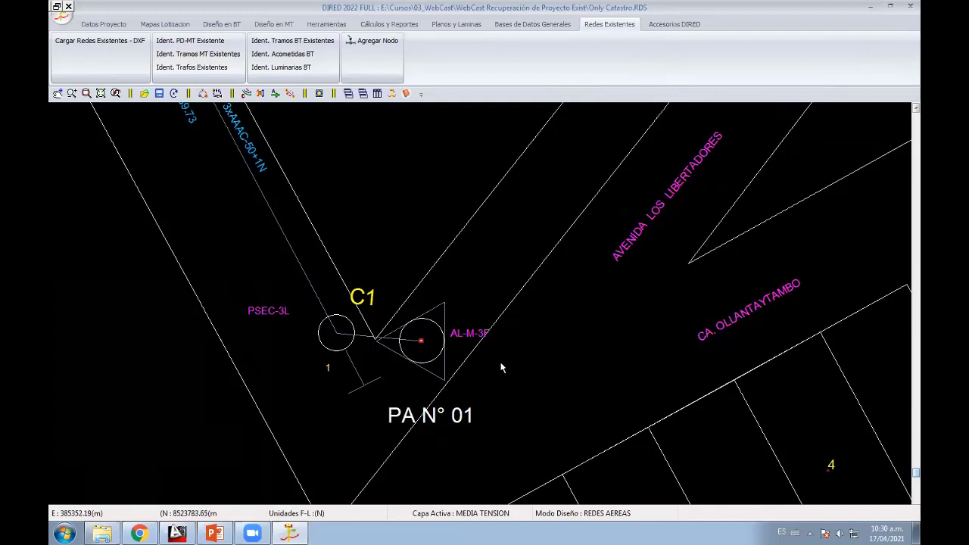
{"action": "middle_click_drag", "start_coordinate": [500, 368], "coordinate": [515, 272]}
{"action": "scroll", "coordinate": [515, 265], "scroll_direction": "up", "scroll_amount": 1}
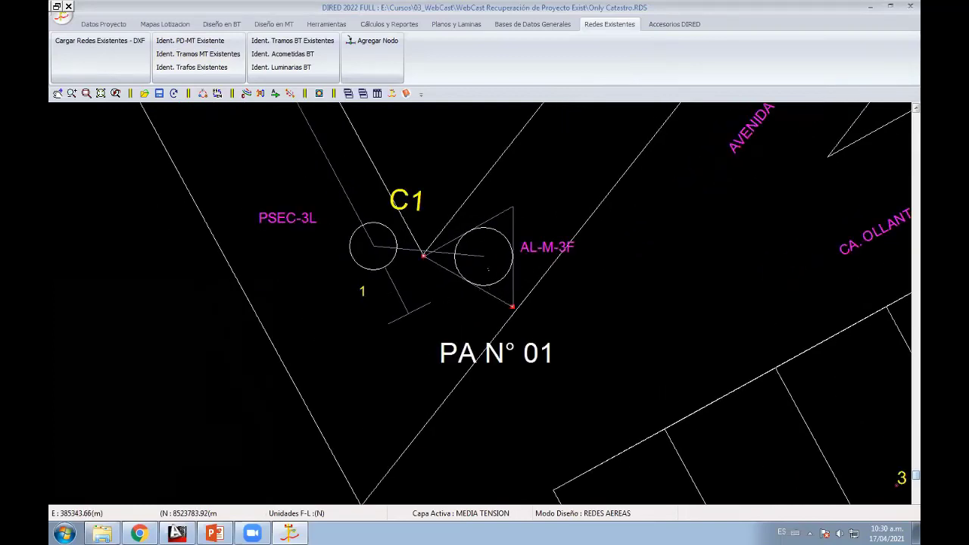
{"action": "left_click", "coordinate": [492, 262]}
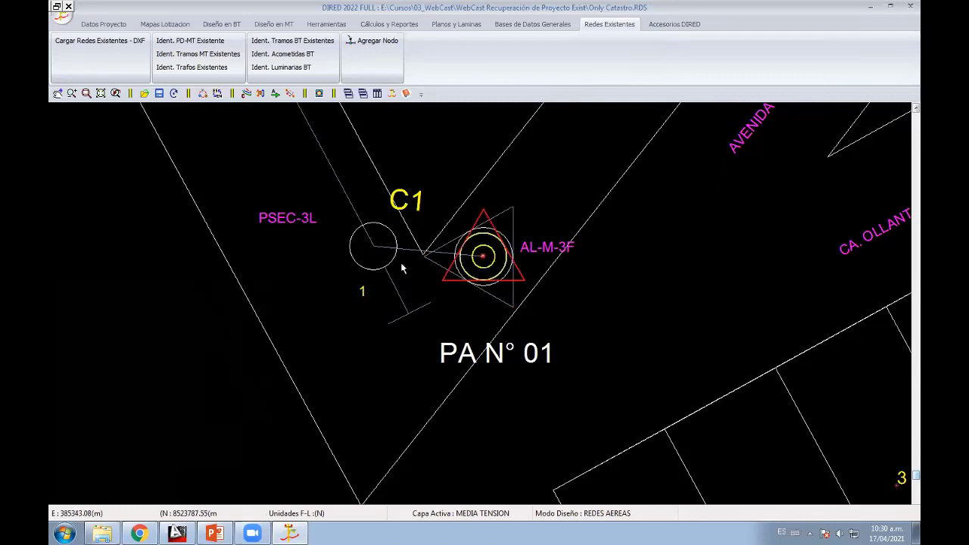
{"action": "middle_click_drag", "start_coordinate": [562, 281], "coordinate": [611, 383]}
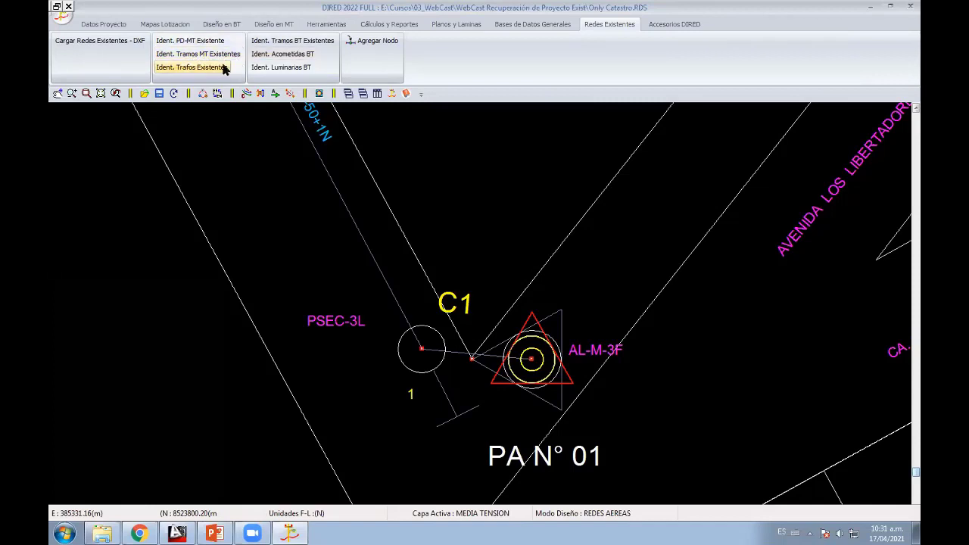
Step: Trace the existing 3xAAAC-35+1N MT line from AL-M-3F through PSEC-3L to pole 5
{"action": "left_click", "coordinate": [210, 54]}
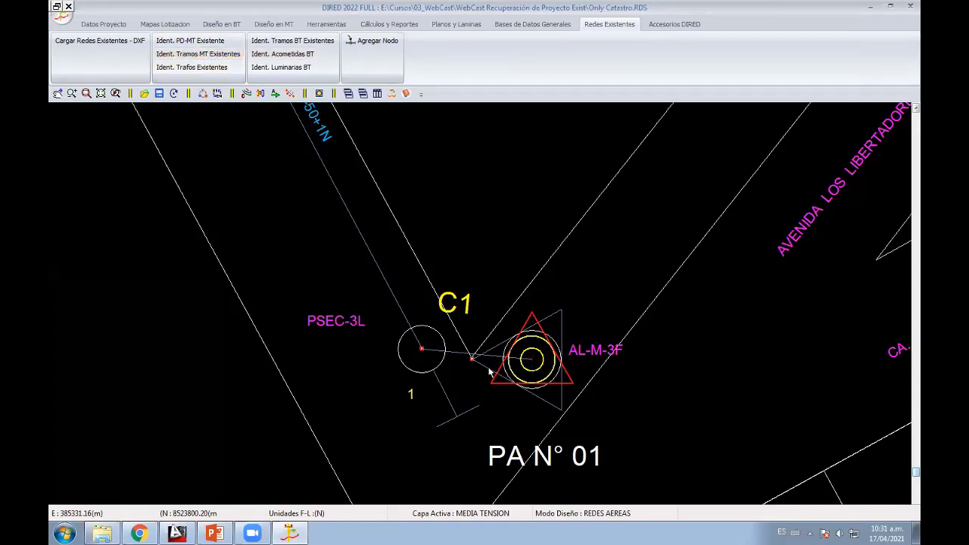
{"action": "left_click", "coordinate": [532, 362]}
{"action": "left_click", "coordinate": [425, 356]}
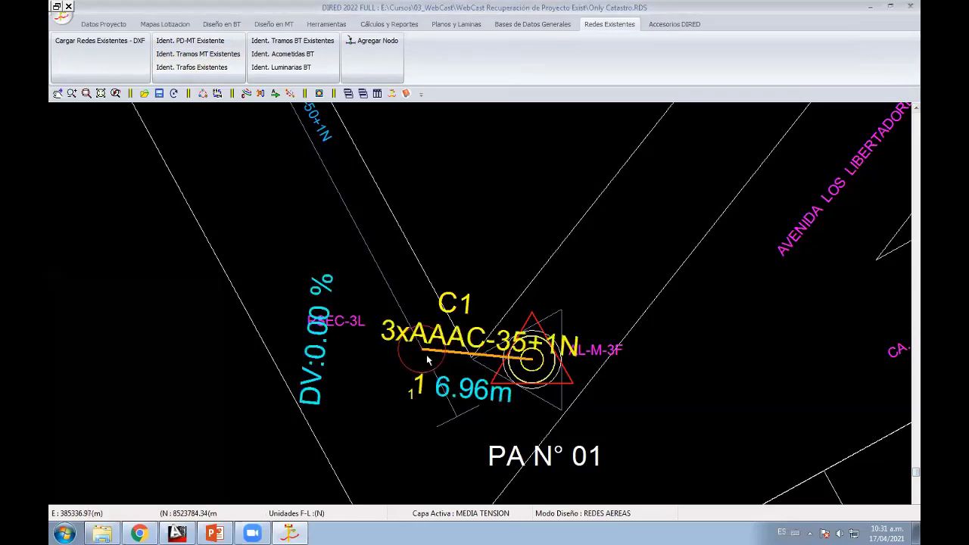
{"action": "scroll", "coordinate": [376, 262], "scroll_direction": "down", "scroll_amount": 3}
{"action": "middle_click_drag", "start_coordinate": [444, 270], "coordinate": [497, 432]}
{"action": "scroll", "coordinate": [498, 432], "scroll_direction": "down", "scroll_amount": 2}
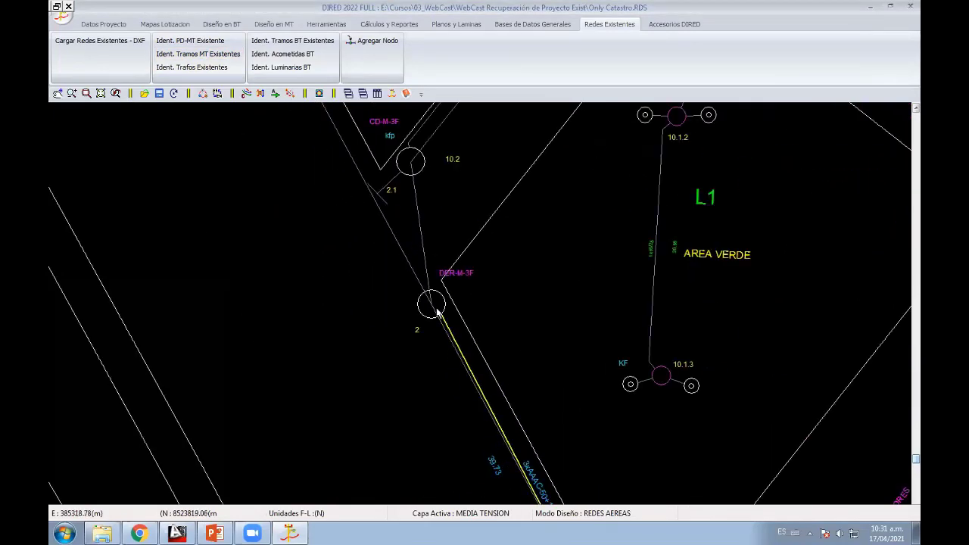
{"action": "left_click", "coordinate": [435, 306]}
{"action": "mouse_move", "coordinate": [648, 477]}
{"action": "middle_mouse_down"}
{"action": "mouse_move", "coordinate": [406, 237]}
{"action": "mouse_move", "coordinate": [489, 454]}
{"action": "mouse_move", "coordinate": [416, 244]}
{"action": "mouse_move", "coordinate": [473, 360]}
{"action": "mouse_move", "coordinate": [413, 260]}
{"action": "middle_mouse_up"}
{"action": "left_click", "coordinate": [414, 237]}
{"action": "left_click", "coordinate": [384, 259]}
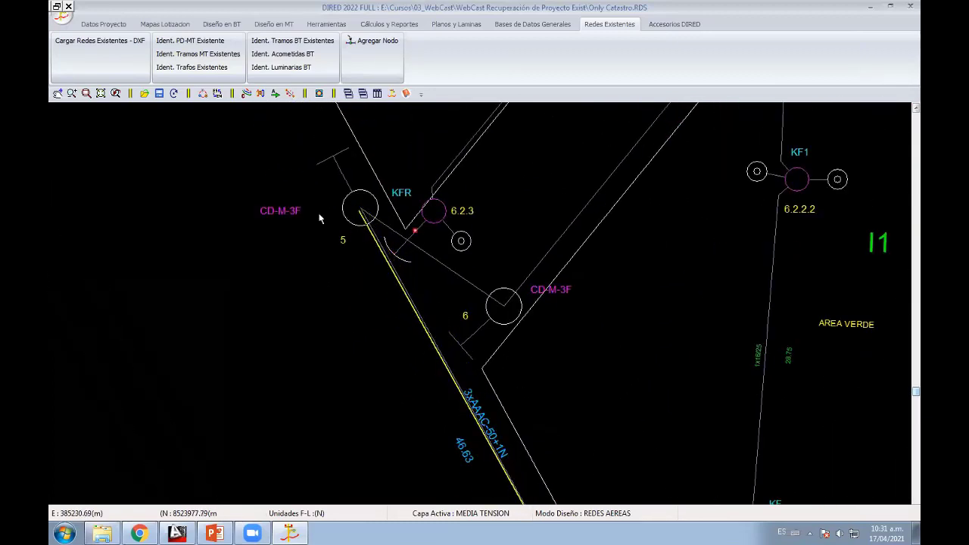
{"action": "left_click", "coordinate": [353, 211]}
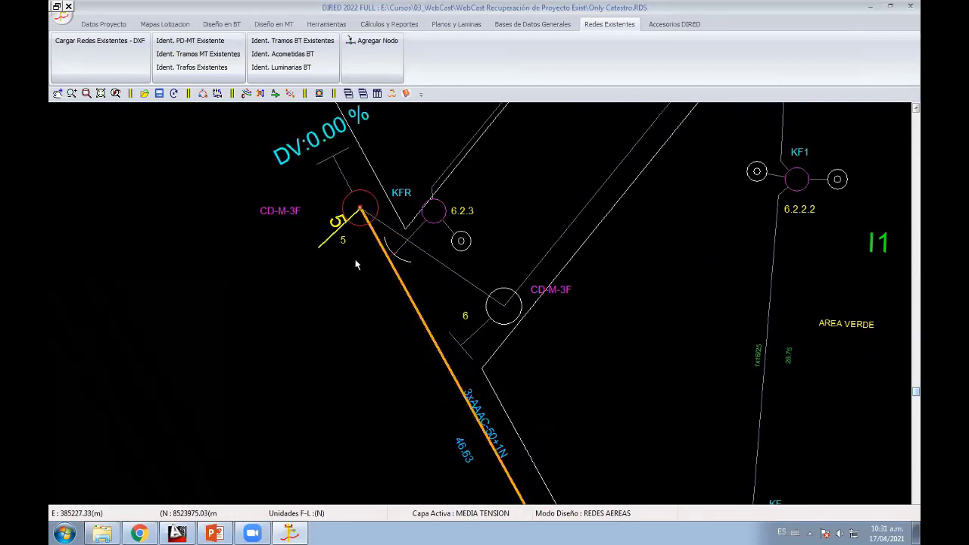
{"action": "scroll", "coordinate": [488, 343], "scroll_direction": "up", "scroll_amount": 2}
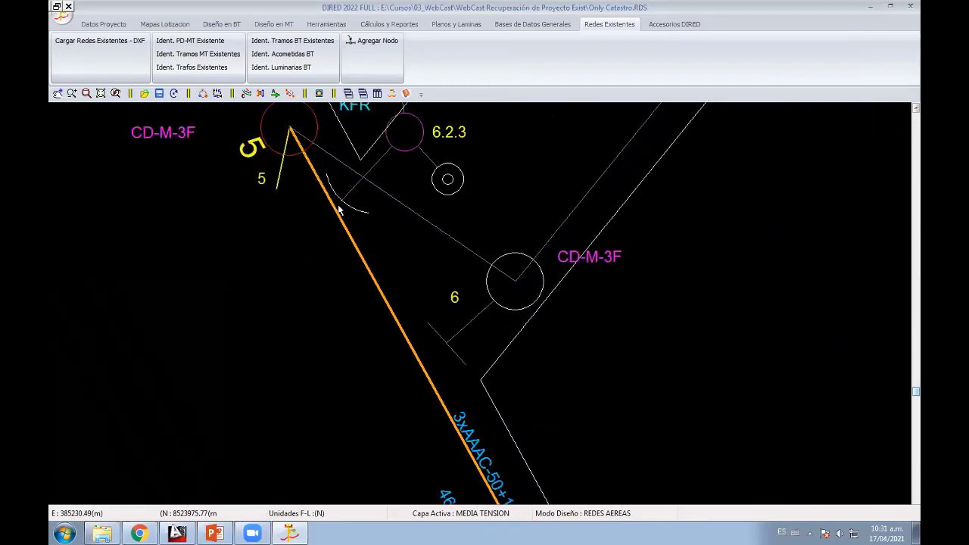
{"action": "middle_click_drag", "start_coordinate": [375, 239], "coordinate": [340, 290]}
Step: Continue the MT line through the CD-M-3F pole and past SE-2 to the pole near C4
{"action": "left_click", "coordinate": [478, 333]}
{"action": "scroll", "coordinate": [489, 331], "scroll_direction": "down", "scroll_amount": 3}
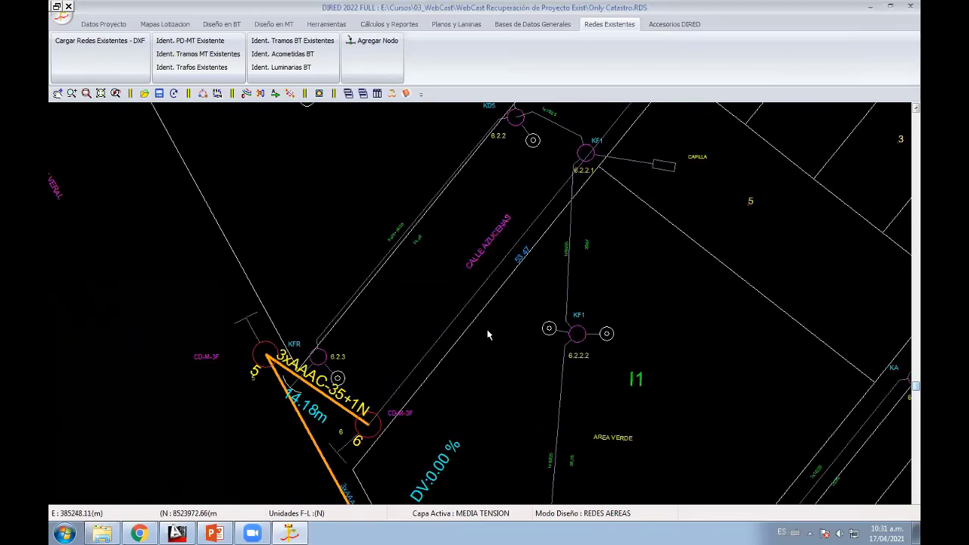
{"action": "scroll", "coordinate": [492, 348], "scroll_direction": "up", "scroll_amount": 2}
{"action": "left_click", "coordinate": [511, 288]}
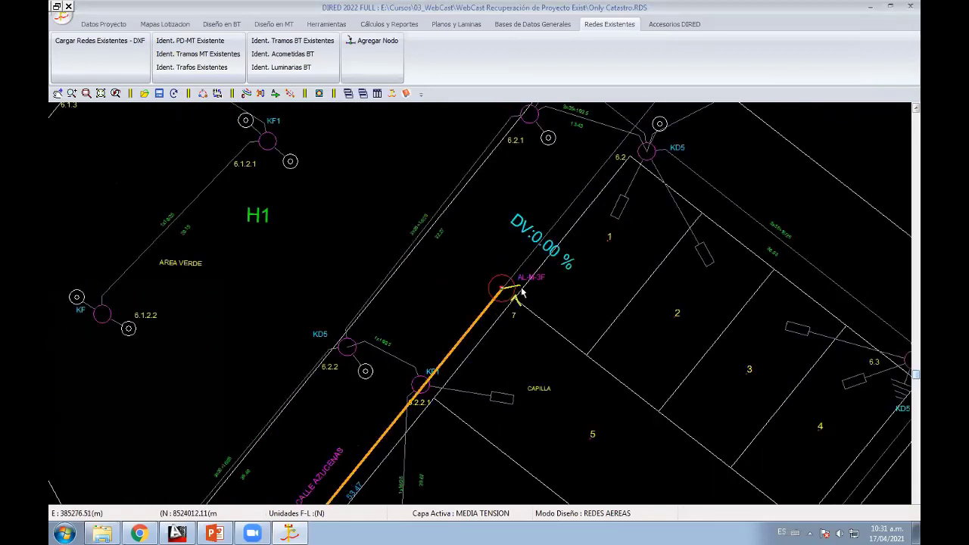
{"action": "scroll", "coordinate": [462, 379], "scroll_direction": "up", "scroll_amount": 2}
{"action": "scroll", "coordinate": [541, 249], "scroll_direction": "down", "scroll_amount": 1}
{"action": "left_click", "coordinate": [547, 249]}
{"action": "scroll", "coordinate": [487, 378], "scroll_direction": "up", "scroll_amount": 2}
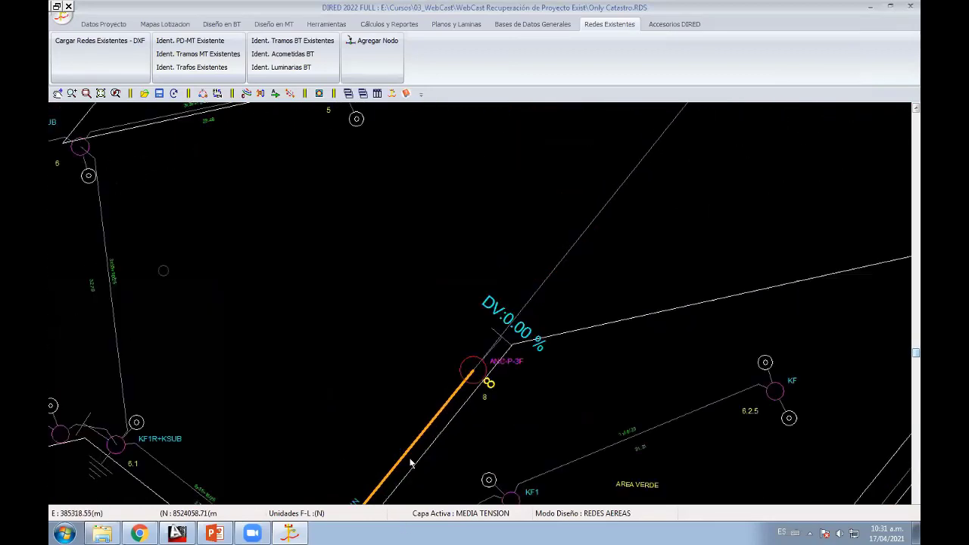
{"action": "scroll", "coordinate": [352, 486], "scroll_direction": "down", "scroll_amount": 2}
{"action": "scroll", "coordinate": [352, 486], "scroll_direction": "down", "scroll_amount": 2}
{"action": "scroll", "coordinate": [454, 447], "scroll_direction": "up", "scroll_amount": 2}
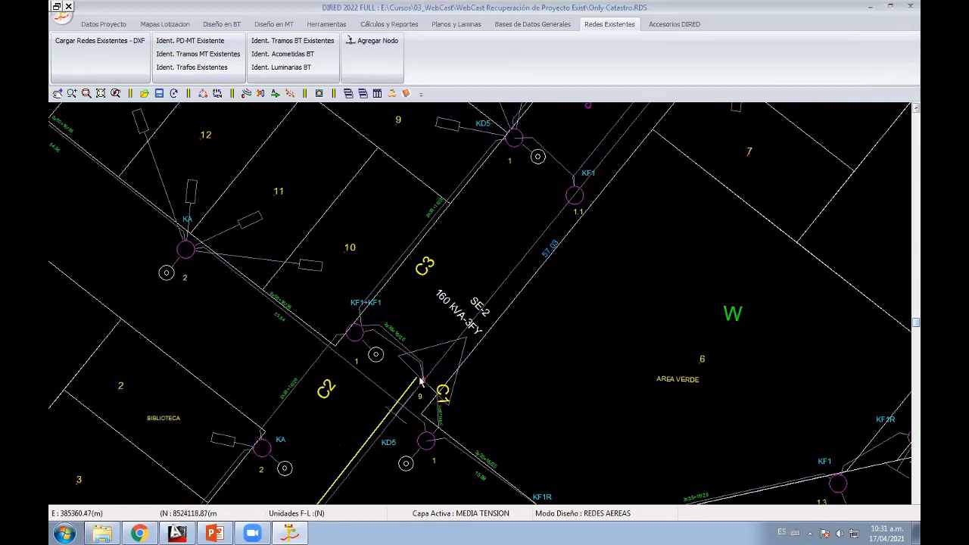
{"action": "scroll", "coordinate": [422, 385], "scroll_direction": "up", "scroll_amount": 2}
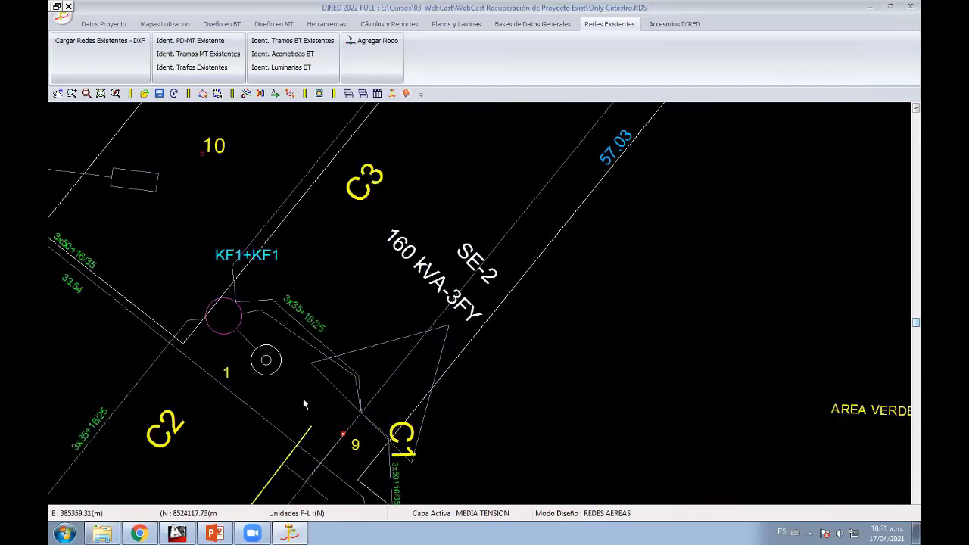
{"action": "left_click", "coordinate": [362, 415]}
{"action": "scroll", "coordinate": [454, 378], "scroll_direction": "down", "scroll_amount": 4}
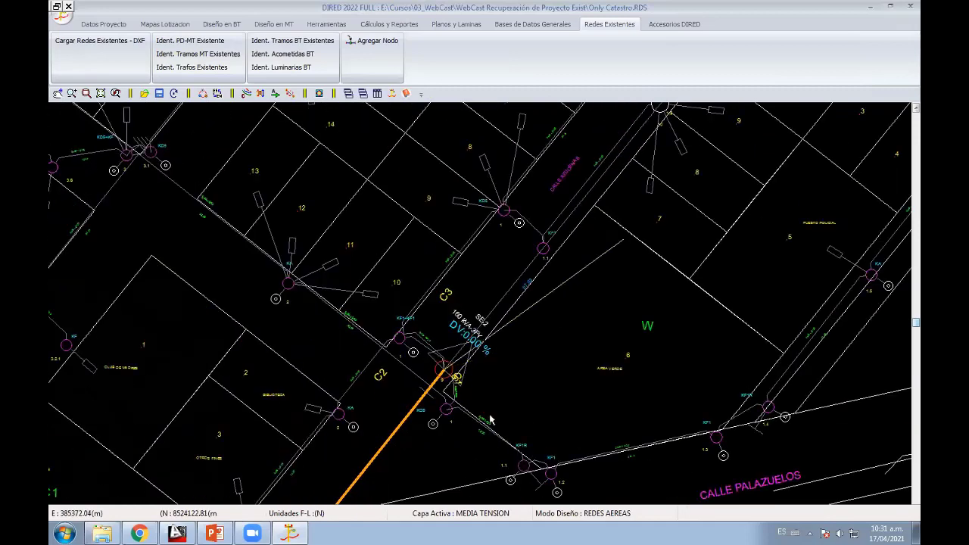
{"action": "scroll", "coordinate": [532, 273], "scroll_direction": "up", "scroll_amount": 1}
{"action": "left_click", "coordinate": [526, 279]}
{"action": "scroll", "coordinate": [598, 227], "scroll_direction": "down", "scroll_amount": 2}
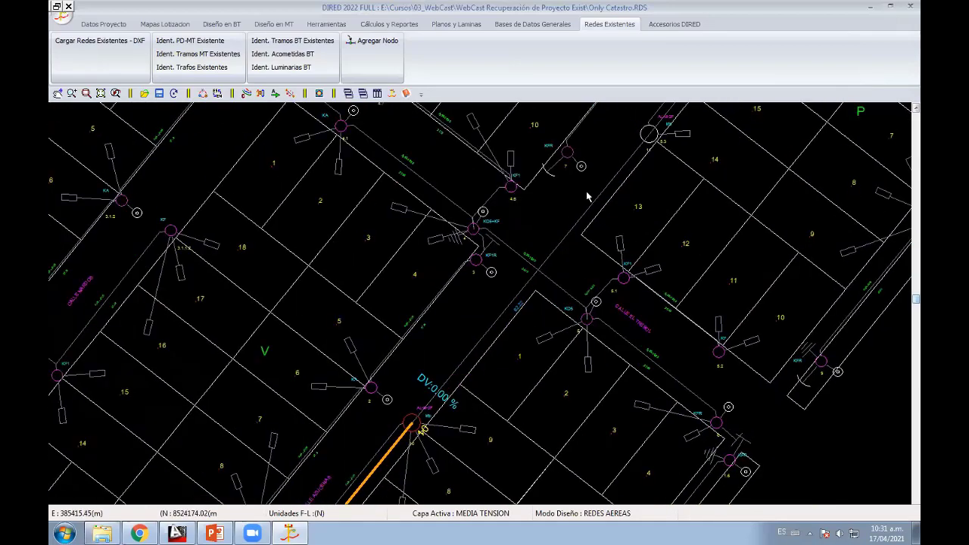
{"action": "scroll", "coordinate": [618, 159], "scroll_direction": "up", "scroll_amount": 2}
{"action": "left_click", "coordinate": [618, 159]}
{"action": "scroll", "coordinate": [632, 152], "scroll_direction": "down", "scroll_amount": 2}
{"action": "scroll", "coordinate": [493, 356], "scroll_direction": "up", "scroll_amount": 2}
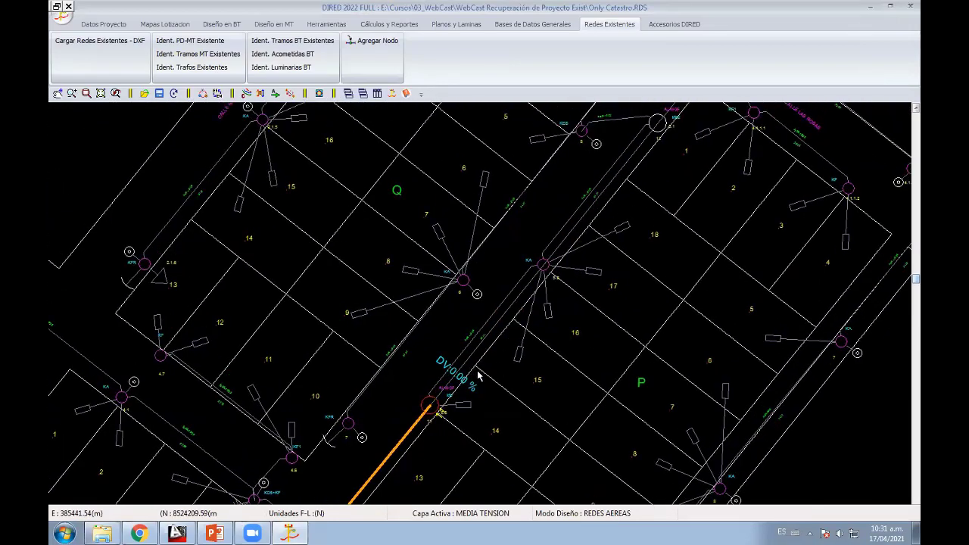
{"action": "left_click", "coordinate": [545, 261]}
{"action": "scroll", "coordinate": [560, 258], "scroll_direction": "down", "scroll_amount": 2}
{"action": "scroll", "coordinate": [580, 166], "scroll_direction": "up", "scroll_amount": 1}
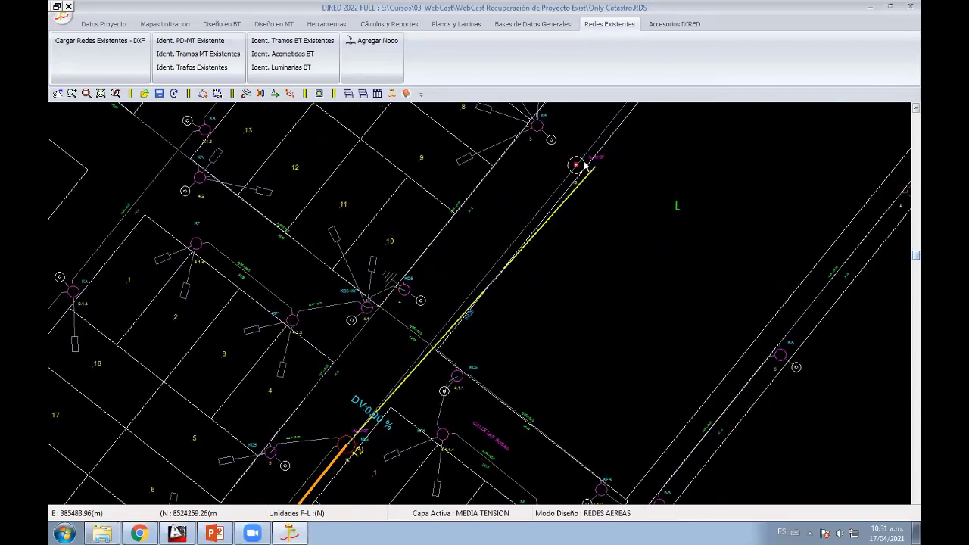
{"action": "scroll", "coordinate": [591, 233], "scroll_direction": "up", "scroll_amount": 1}
{"action": "scroll", "coordinate": [591, 233], "scroll_direction": "down", "scroll_amount": 2}
{"action": "scroll", "coordinate": [566, 243], "scroll_direction": "up", "scroll_amount": 2}
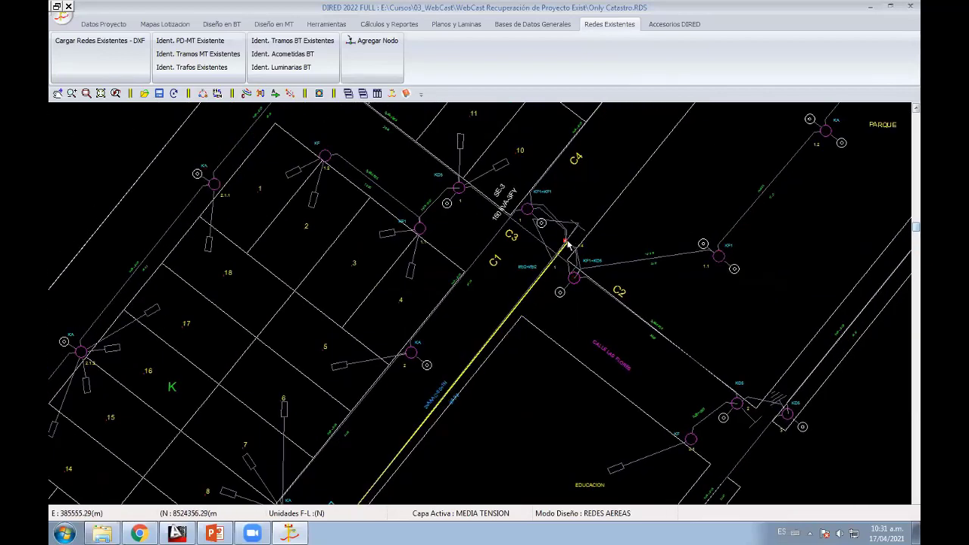
{"action": "left_click", "coordinate": [566, 242]}
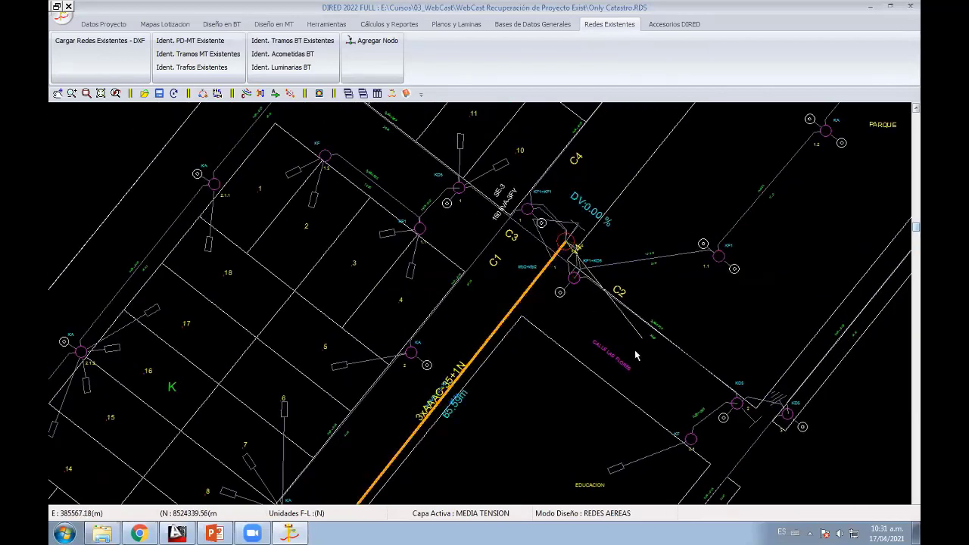
{"action": "scroll", "coordinate": [636, 356], "scroll_direction": "down", "scroll_amount": 1}
{"action": "scroll", "coordinate": [634, 252], "scroll_direction": "down", "scroll_amount": 2}
{"action": "scroll", "coordinate": [599, 303], "scroll_direction": "down", "scroll_amount": 1}
Step: Start a new existing MT branch from pole 2 to pole 10.2
{"action": "scroll", "coordinate": [691, 154], "scroll_direction": "down", "scroll_amount": 1}
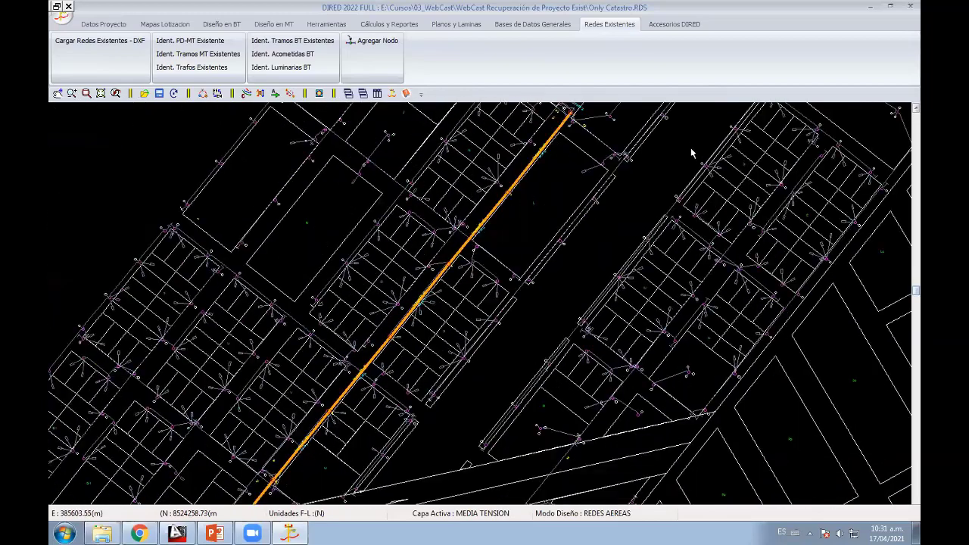
{"action": "scroll", "coordinate": [462, 277], "scroll_direction": "up", "scroll_amount": 1}
{"action": "scroll", "coordinate": [494, 395], "scroll_direction": "up", "scroll_amount": 1}
{"action": "scroll", "coordinate": [494, 394], "scroll_direction": "up", "scroll_amount": 1}
{"action": "scroll", "coordinate": [430, 338], "scroll_direction": "up", "scroll_amount": 1}
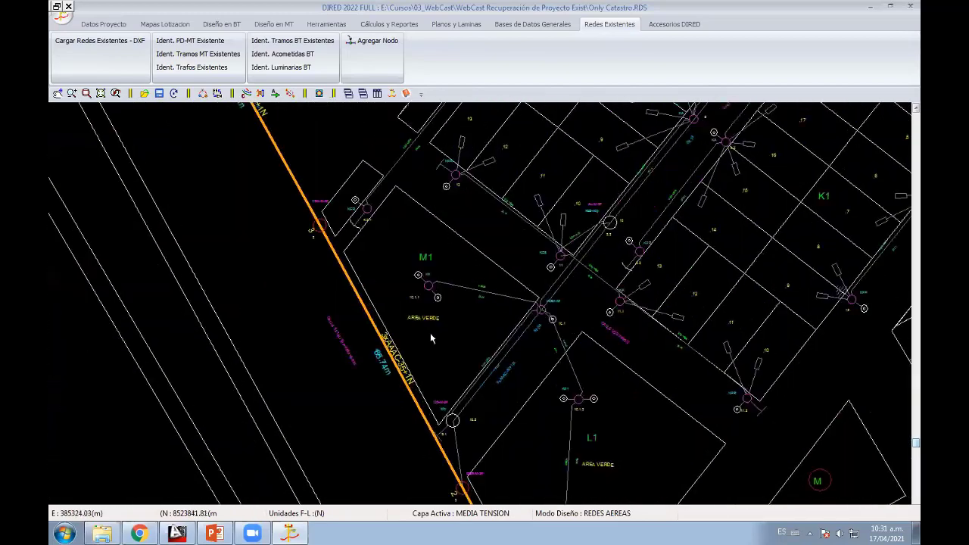
{"action": "scroll", "coordinate": [430, 339], "scroll_direction": "up", "scroll_amount": 1}
{"action": "scroll", "coordinate": [404, 255], "scroll_direction": "up", "scroll_amount": 1}
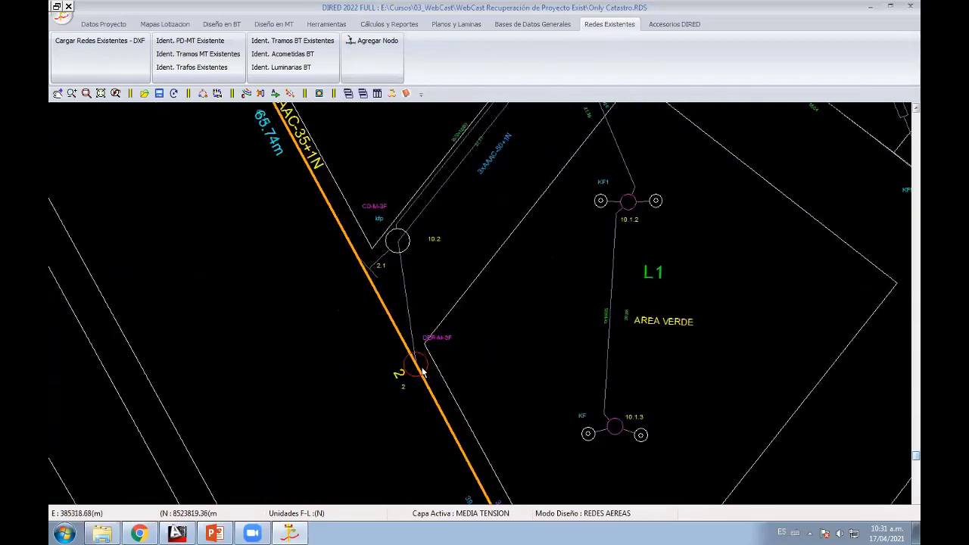
{"action": "left_click", "coordinate": [198, 54]}
{"action": "left_click", "coordinate": [416, 365]}
{"action": "left_click", "coordinate": [397, 241]}
{"action": "scroll", "coordinate": [513, 255], "scroll_direction": "down", "scroll_amount": 1}
{"action": "scroll", "coordinate": [513, 255], "scroll_direction": "down", "scroll_amount": 1}
{"action": "scroll", "coordinate": [523, 242], "scroll_direction": "down", "scroll_amount": 1}
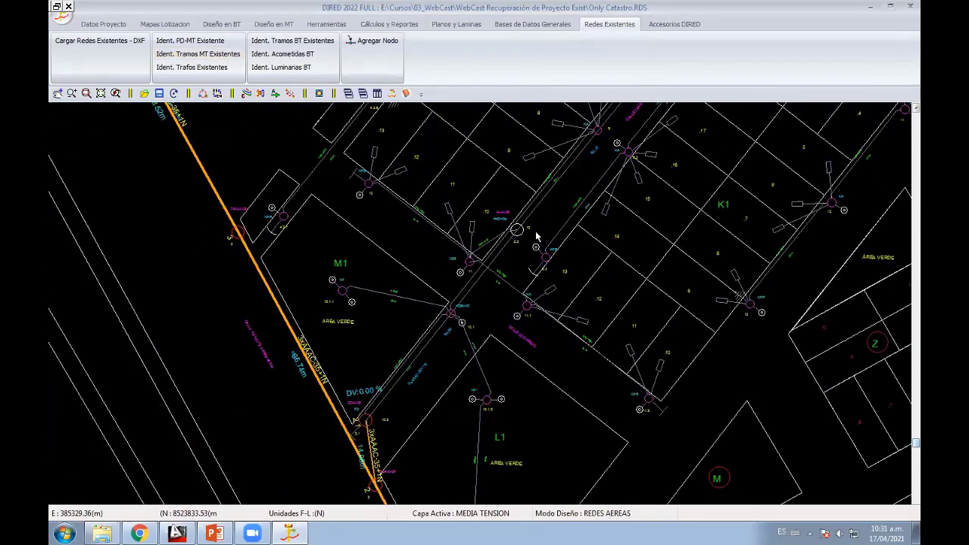
{"action": "scroll", "coordinate": [526, 231], "scroll_direction": "up", "scroll_amount": 1}
Step: Extend the MT branch through poles 2.2 and 2.3 to the KD5+KF pole at SE-1
{"action": "left_click", "coordinate": [524, 201]}
{"action": "scroll", "coordinate": [577, 175], "scroll_direction": "up", "scroll_amount": 1}
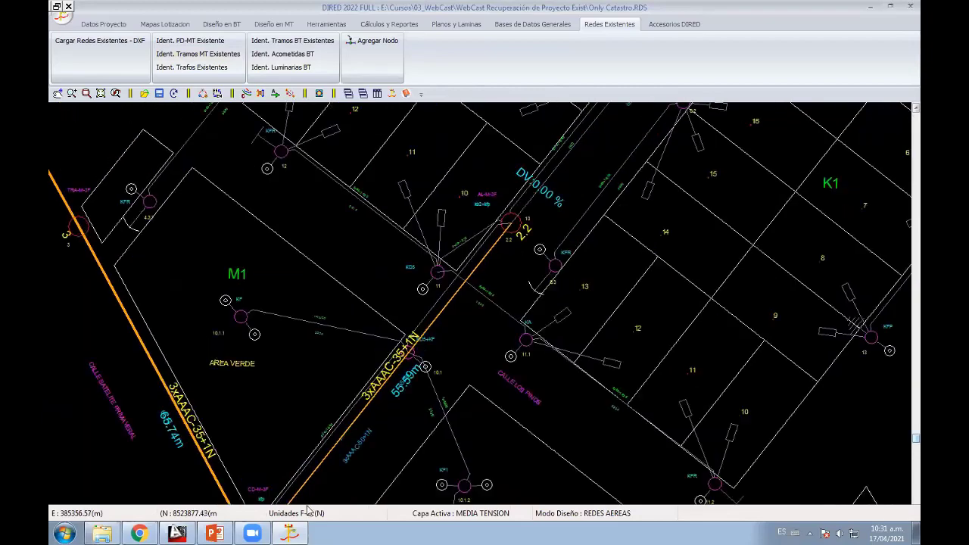
{"action": "left_click", "coordinate": [545, 158]}
{"action": "scroll", "coordinate": [530, 282], "scroll_direction": "up", "scroll_amount": 1}
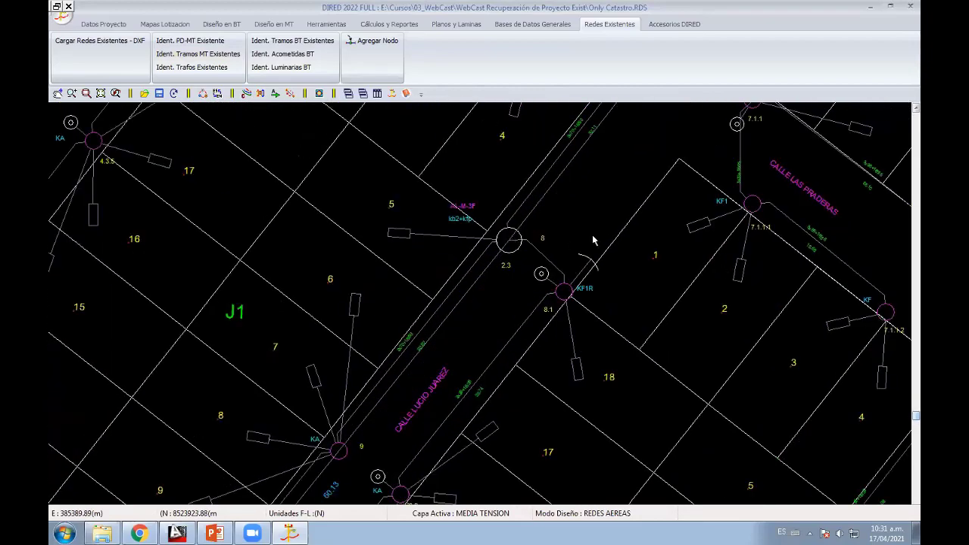
{"action": "scroll", "coordinate": [530, 282], "scroll_direction": "down", "scroll_amount": 2}
{"action": "scroll", "coordinate": [558, 250], "scroll_direction": "up", "scroll_amount": 2}
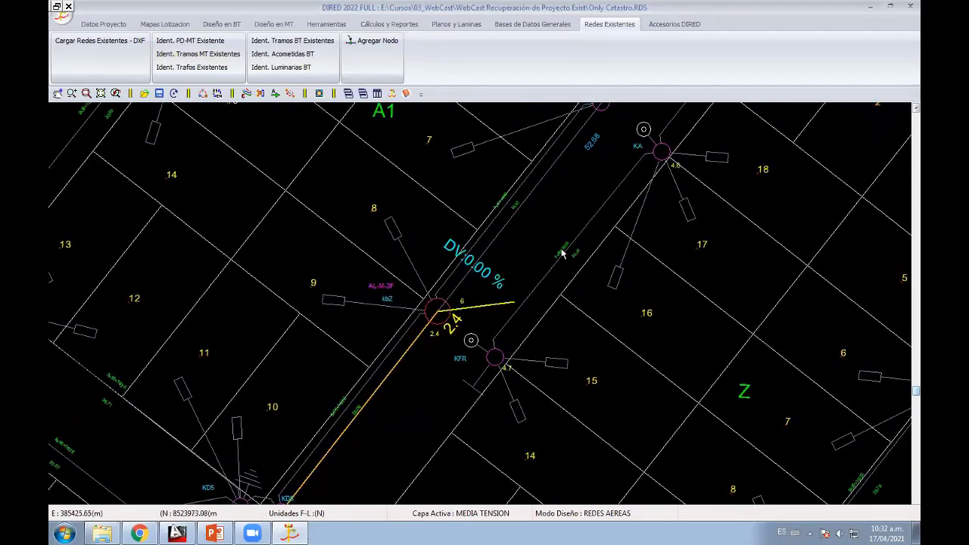
{"action": "left_click", "coordinate": [401, 333]}
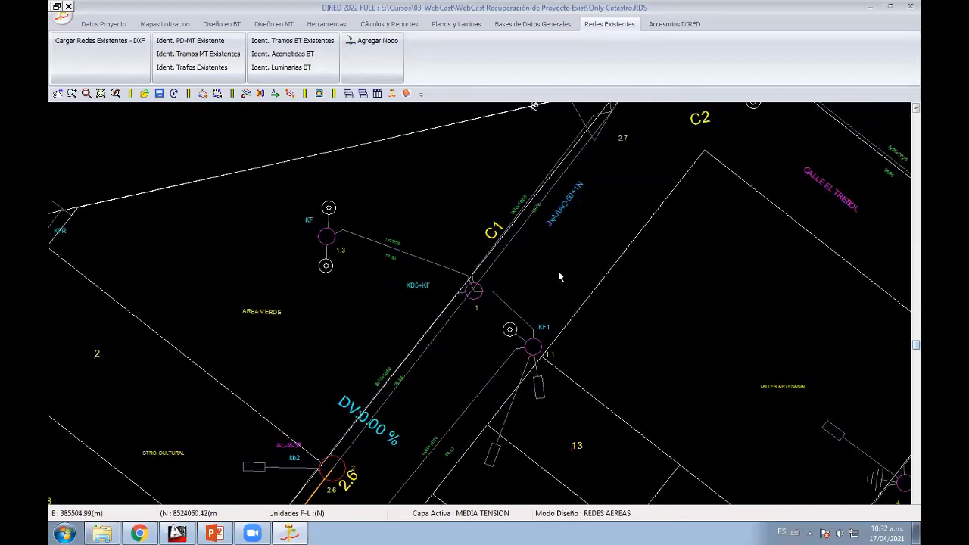
{"action": "left_click", "coordinate": [443, 307]}
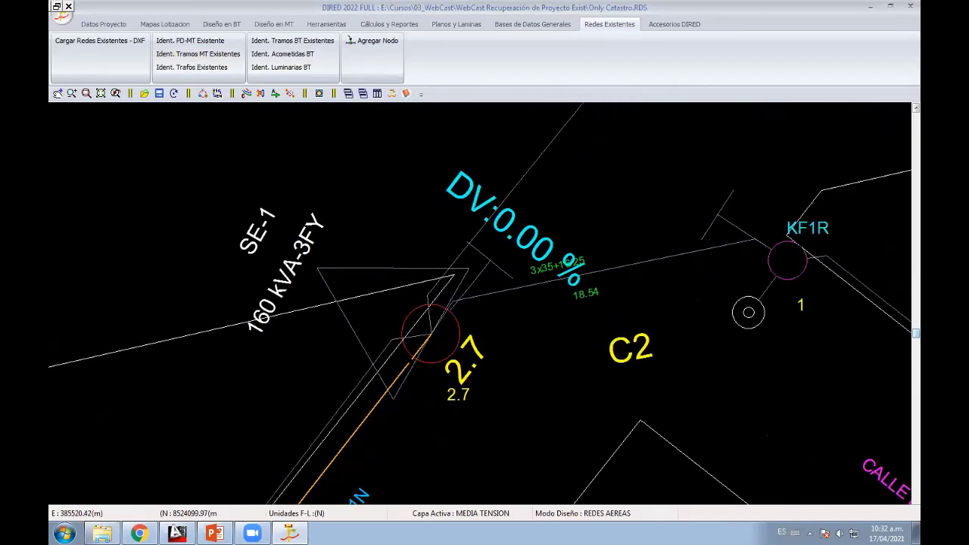
{"action": "scroll", "coordinate": [462, 392], "scroll_direction": "down", "scroll_amount": 5}
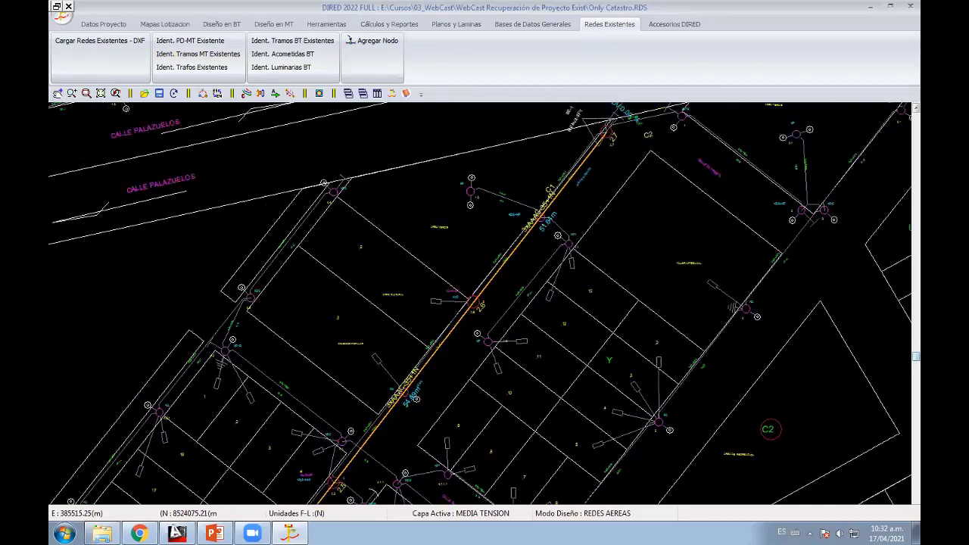
{"action": "scroll", "coordinate": [519, 326], "scroll_direction": "up", "scroll_amount": 5}
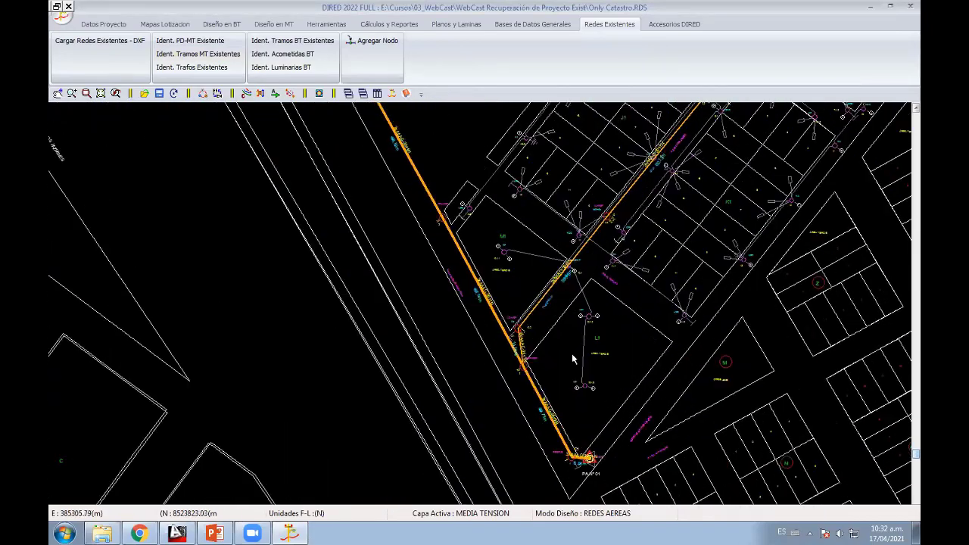
{"action": "scroll", "coordinate": [534, 255], "scroll_direction": "down", "scroll_amount": 1}
{"action": "scroll", "coordinate": [534, 255], "scroll_direction": "down", "scroll_amount": 2}
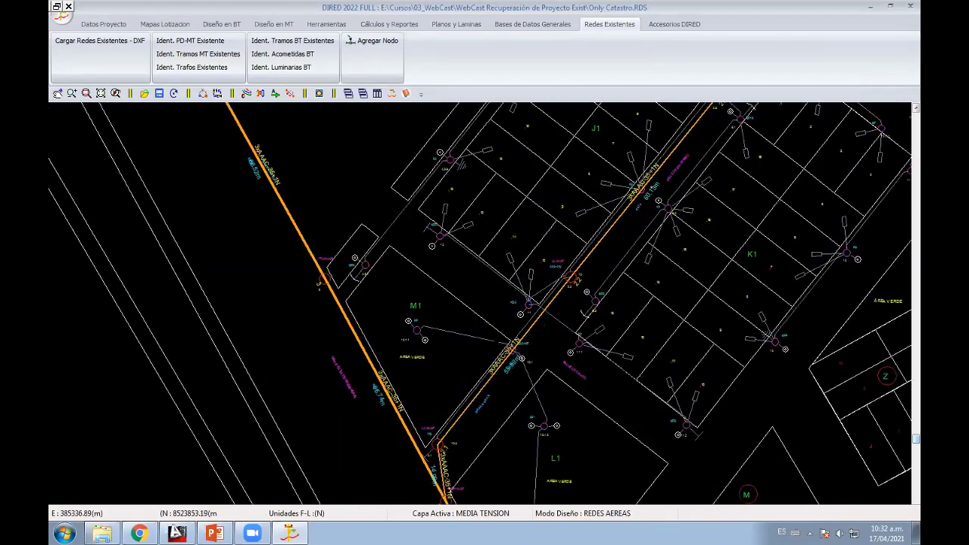
{"action": "scroll", "coordinate": [530, 335], "scroll_direction": "down", "scroll_amount": 1}
{"action": "scroll", "coordinate": [558, 260], "scroll_direction": "down", "scroll_amount": 1}
{"action": "scroll", "coordinate": [567, 219], "scroll_direction": "down", "scroll_amount": 1}
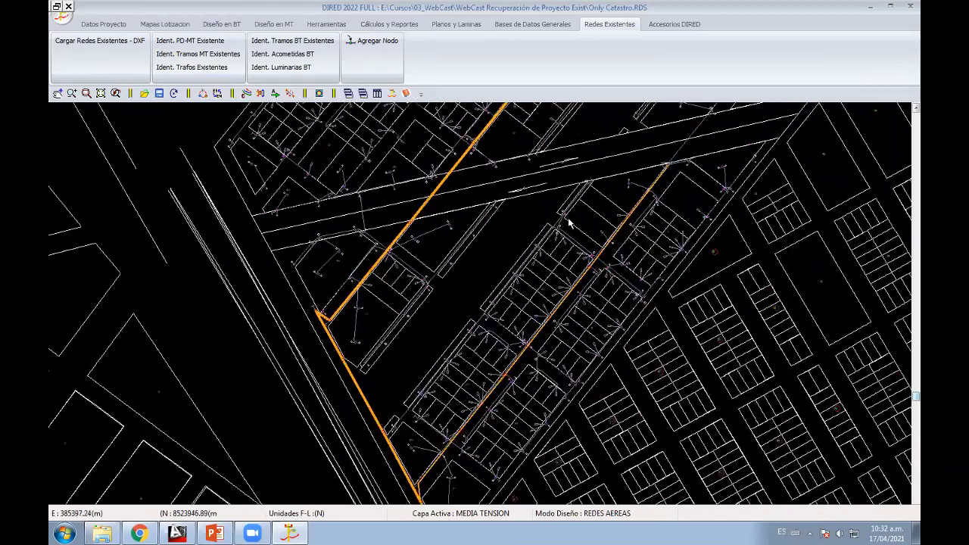
{"action": "scroll", "coordinate": [557, 248], "scroll_direction": "up", "scroll_amount": 1}
{"action": "scroll", "coordinate": [540, 200], "scroll_direction": "up", "scroll_amount": 2}
{"action": "scroll", "coordinate": [549, 206], "scroll_direction": "up", "scroll_amount": 2}
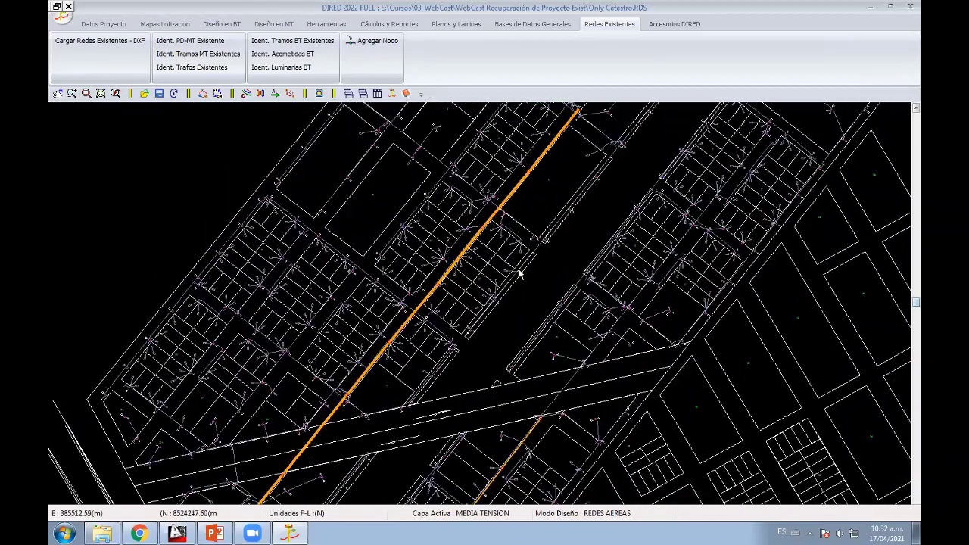
{"action": "scroll", "coordinate": [508, 249], "scroll_direction": "up", "scroll_amount": 2}
{"action": "scroll", "coordinate": [504, 251], "scroll_direction": "up", "scroll_amount": 2}
{"action": "scroll", "coordinate": [504, 253], "scroll_direction": "up", "scroll_amount": 1}
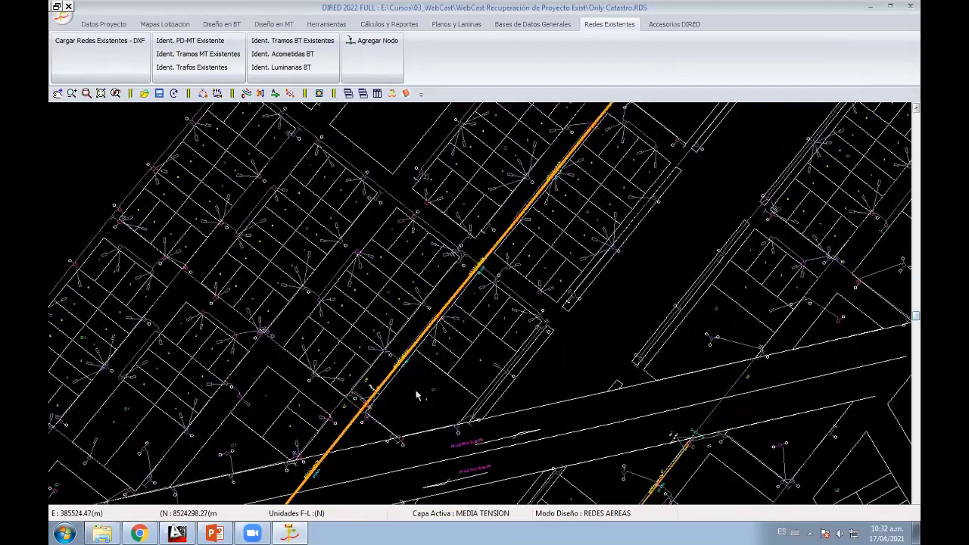
{"action": "scroll", "coordinate": [500, 284], "scroll_direction": "up", "scroll_amount": 1}
{"action": "scroll", "coordinate": [492, 322], "scroll_direction": "up", "scroll_amount": 2}
{"action": "scroll", "coordinate": [485, 364], "scroll_direction": "up", "scroll_amount": 1}
{"action": "middle_click_drag", "start_coordinate": [482, 373], "coordinate": [464, 437]}
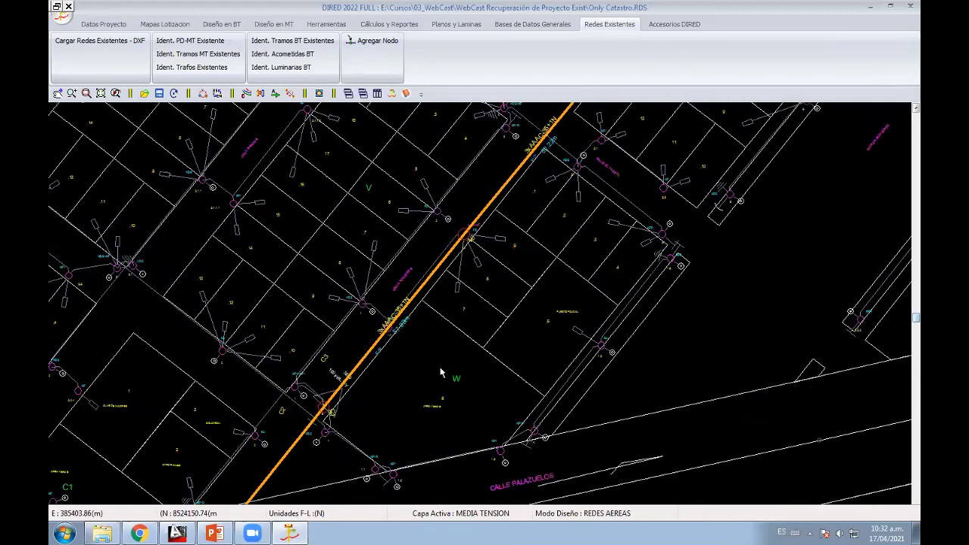
{"action": "scroll", "coordinate": [464, 437], "scroll_direction": "down", "scroll_amount": 3}
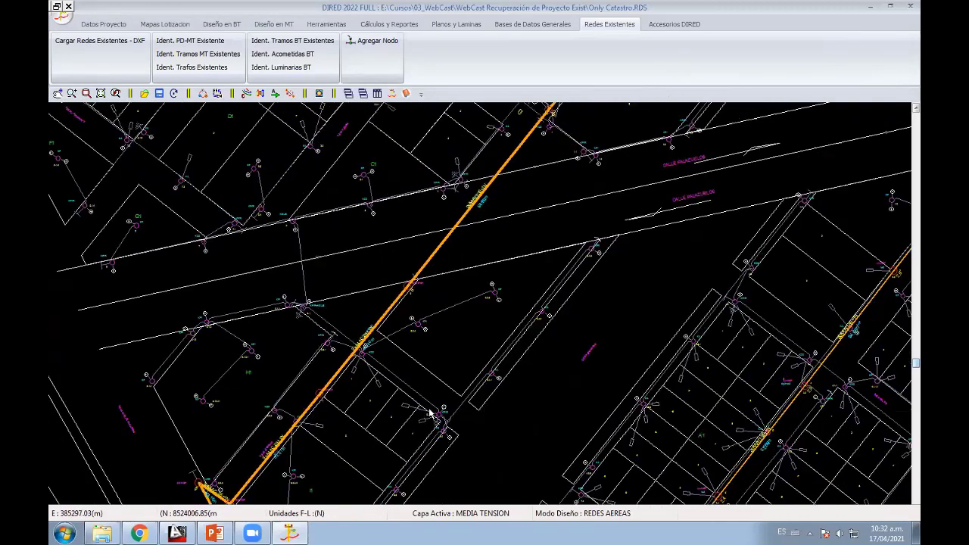
{"action": "middle_click_drag", "start_coordinate": [464, 437], "coordinate": [452, 455]}
{"action": "mouse_move", "coordinate": [594, 233]}
{"action": "middle_mouse_down"}
{"action": "mouse_move", "coordinate": [511, 362]}
{"action": "mouse_move", "coordinate": [484, 318]}
{"action": "mouse_move", "coordinate": [506, 257]}
{"action": "middle_mouse_up"}
{"action": "scroll", "coordinate": [484, 318], "scroll_direction": "down", "scroll_amount": 2}
{"action": "scroll", "coordinate": [506, 257], "scroll_direction": "up", "scroll_amount": 3}
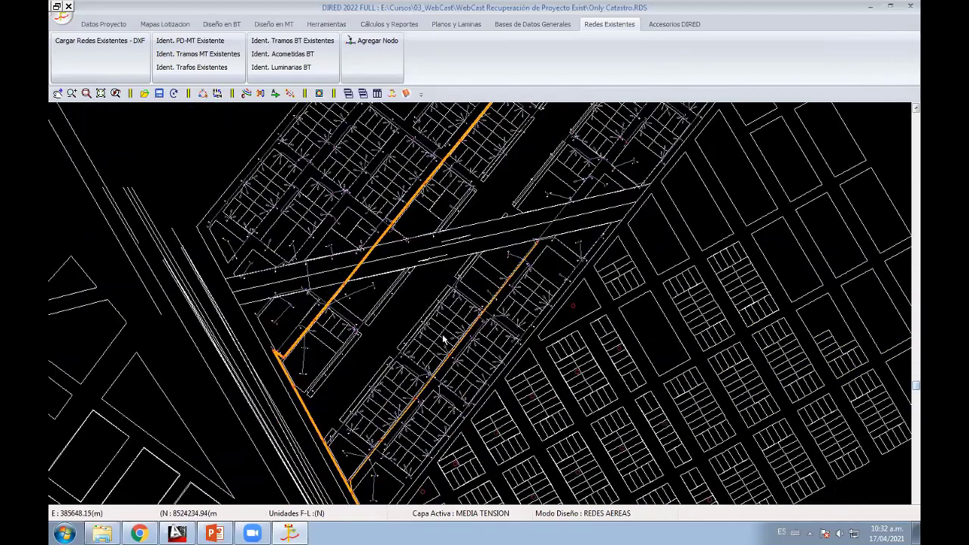
{"action": "scroll", "coordinate": [506, 257], "scroll_direction": "up", "scroll_amount": 2}
{"action": "scroll", "coordinate": [507, 256], "scroll_direction": "up", "scroll_amount": 2}
{"action": "scroll", "coordinate": [506, 257], "scroll_direction": "up", "scroll_amount": 2}
{"action": "scroll", "coordinate": [362, 263], "scroll_direction": "up", "scroll_amount": 1}
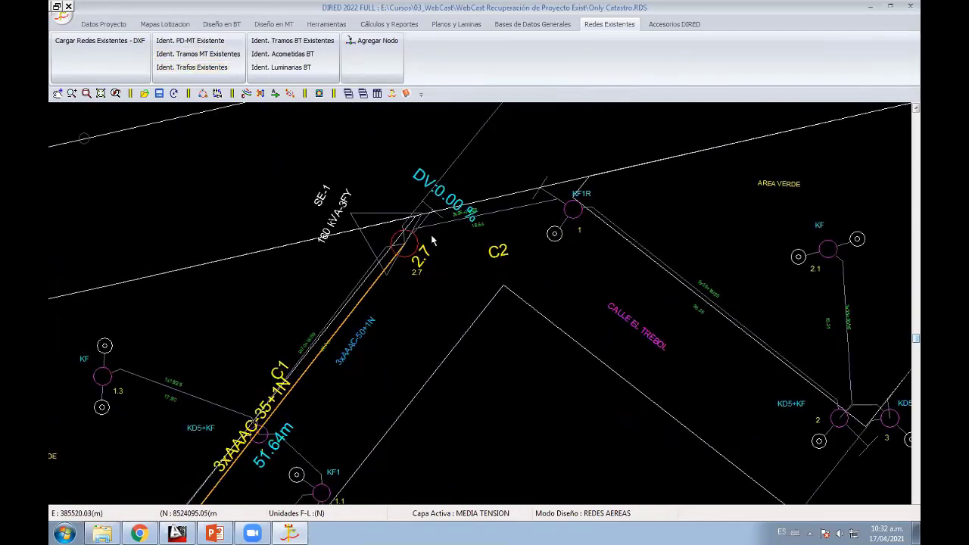
Step: Place existing transformer SE-01, 40 kVA-3FY, at its pole on the MT line
{"action": "left_click", "coordinate": [405, 242]}
{"action": "scroll", "coordinate": [327, 286], "scroll_direction": "down", "scroll_amount": 1}
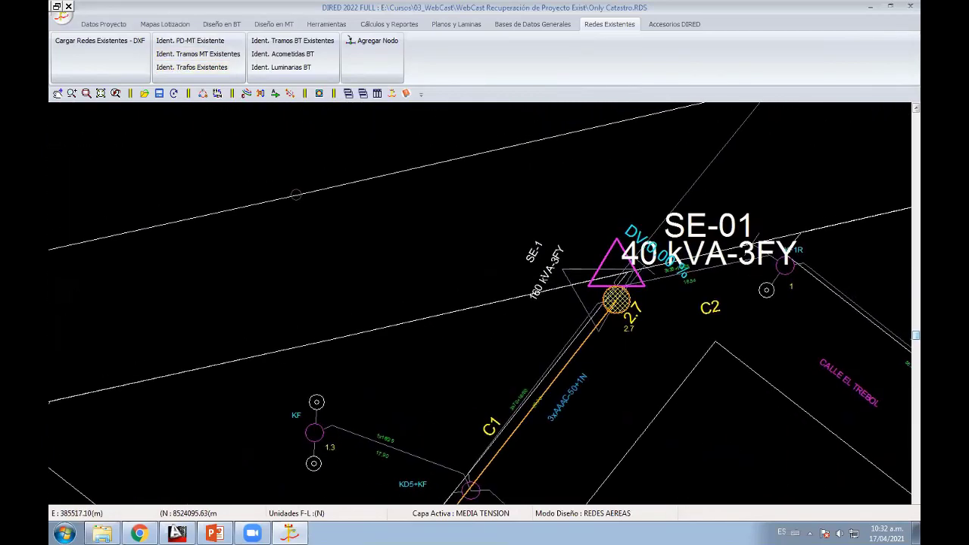
{"action": "scroll", "coordinate": [327, 286], "scroll_direction": "down", "scroll_amount": 2}
{"action": "scroll", "coordinate": [327, 286], "scroll_direction": "down", "scroll_amount": 1}
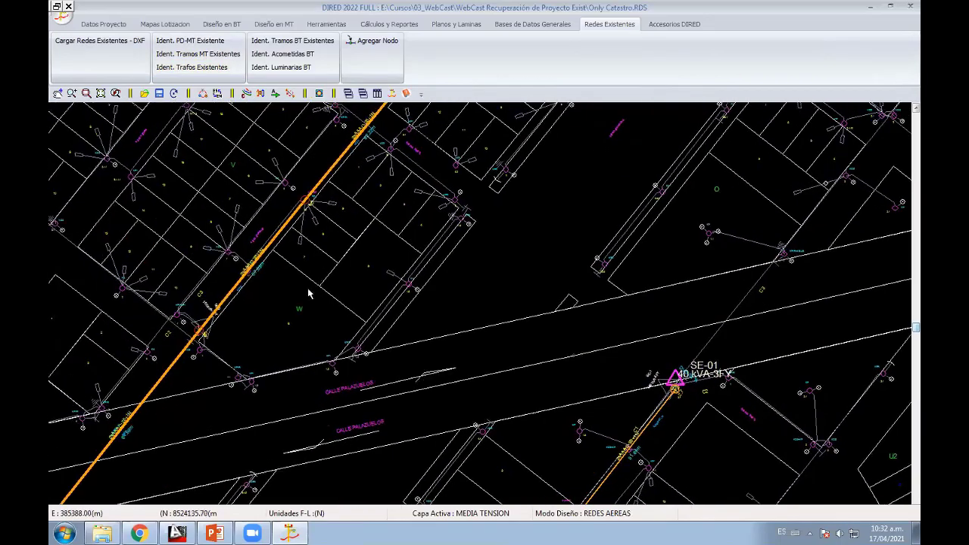
{"action": "scroll", "coordinate": [402, 237], "scroll_direction": "up", "scroll_amount": 2}
{"action": "scroll", "coordinate": [402, 238], "scroll_direction": "up", "scroll_amount": 2}
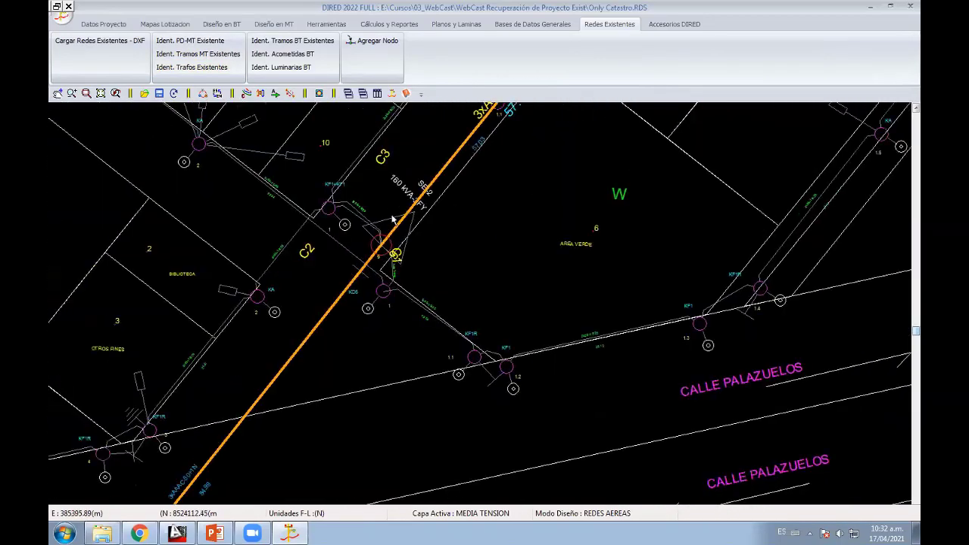
{"action": "middle_click_drag", "start_coordinate": [403, 238], "coordinate": [598, 250]}
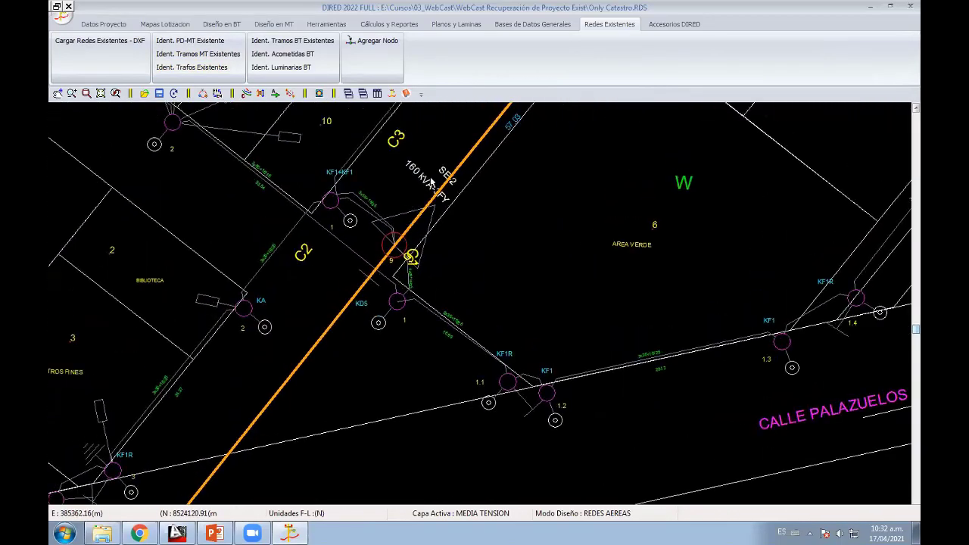
Step: Place existing transformers SE-02 and SE-03, each 40 kVA-3FY, at their poles
{"action": "left_click", "coordinate": [201, 68]}
{"action": "left_click", "coordinate": [422, 290]}
{"action": "scroll", "coordinate": [514, 327], "scroll_direction": "down", "scroll_amount": 1}
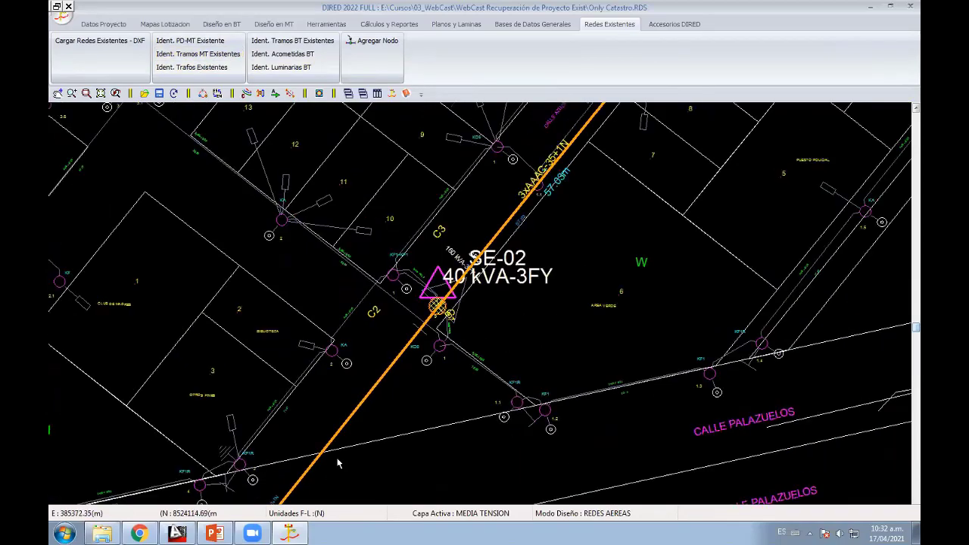
{"action": "scroll", "coordinate": [489, 309], "scroll_direction": "down", "scroll_amount": 1}
{"action": "scroll", "coordinate": [529, 321], "scroll_direction": "down", "scroll_amount": 1}
{"action": "scroll", "coordinate": [528, 321], "scroll_direction": "up", "scroll_amount": 1}
{"action": "scroll", "coordinate": [454, 310], "scroll_direction": "up", "scroll_amount": 1}
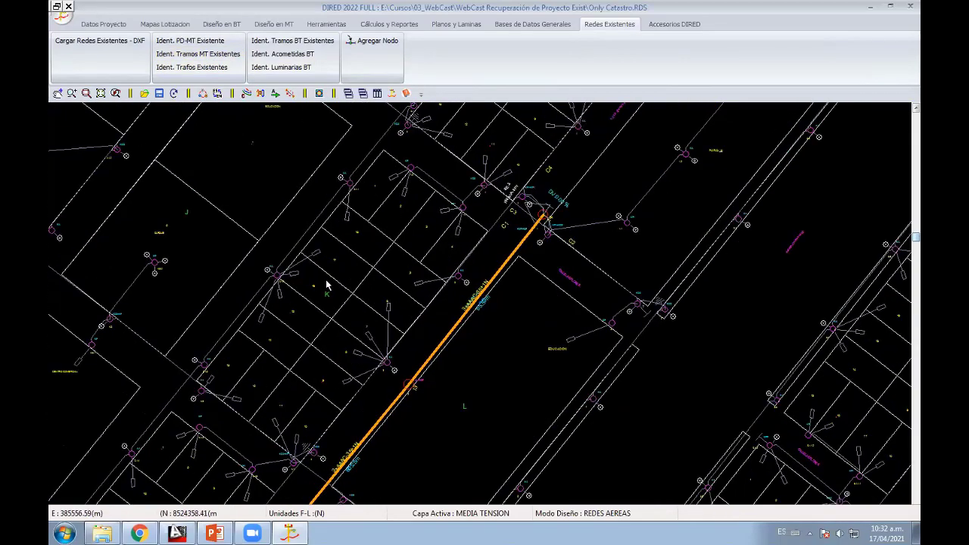
{"action": "scroll", "coordinate": [393, 303], "scroll_direction": "up", "scroll_amount": 1}
{"action": "scroll", "coordinate": [384, 301], "scroll_direction": "up", "scroll_amount": 1}
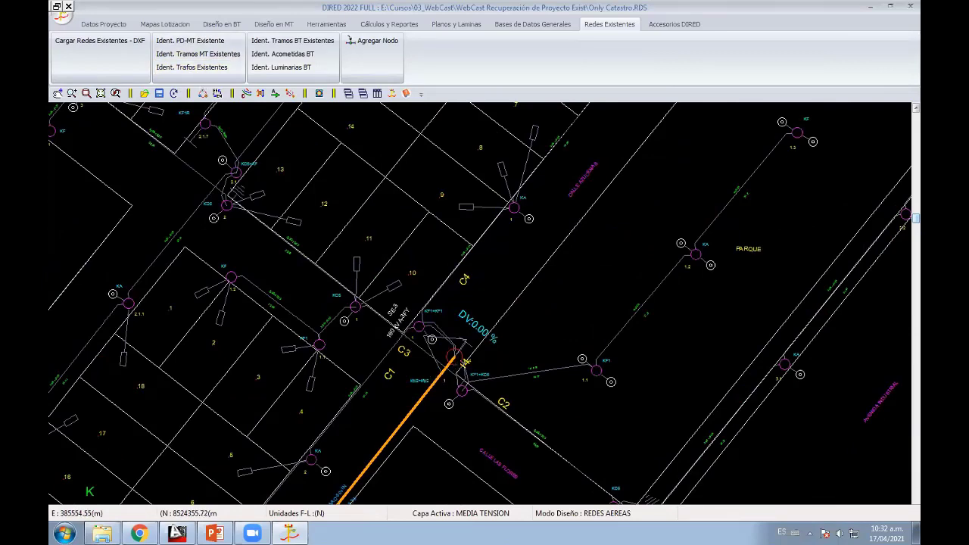
{"action": "left_click", "coordinate": [455, 359]}
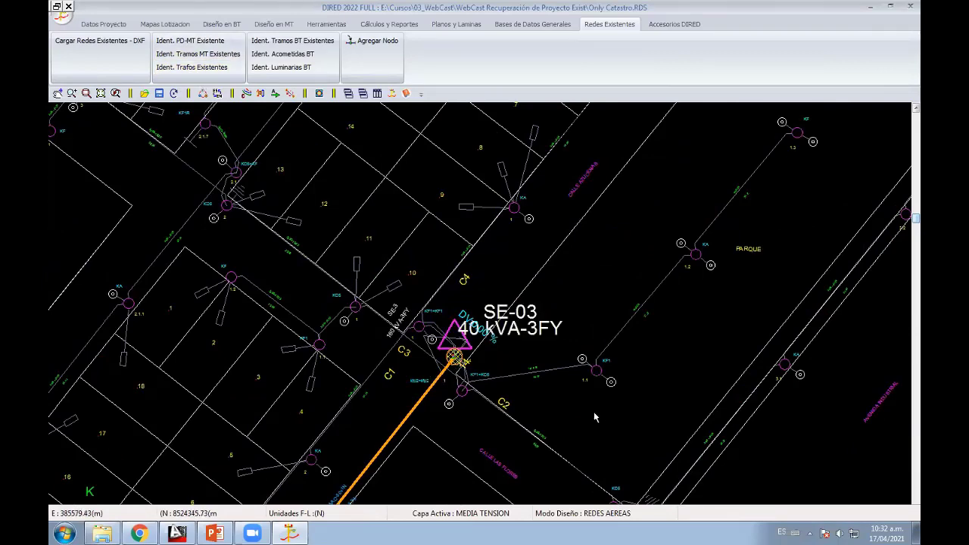
{"action": "scroll", "coordinate": [594, 412], "scroll_direction": "down", "scroll_amount": 1}
{"action": "scroll", "coordinate": [606, 341], "scroll_direction": "down", "scroll_amount": 1}
{"action": "scroll", "coordinate": [617, 284], "scroll_direction": "down", "scroll_amount": 1}
Step: Pan and zoom along the traced MT lines and the blocks below to check them
{"action": "scroll", "coordinate": [530, 250], "scroll_direction": "down", "scroll_amount": 1}
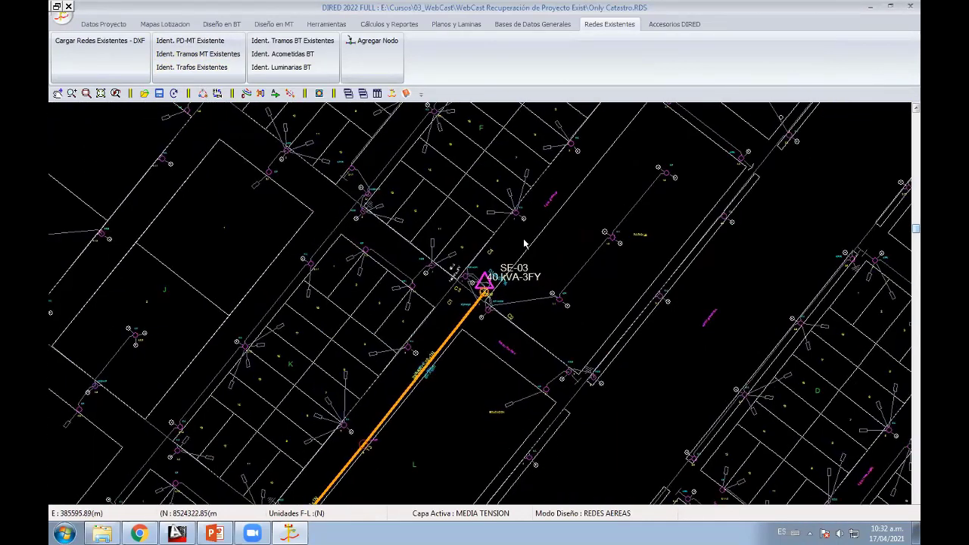
{"action": "mouse_move", "coordinate": [525, 244]}
{"action": "middle_mouse_down"}
{"action": "mouse_move", "coordinate": [537, 148]}
{"action": "mouse_move", "coordinate": [609, 195]}
{"action": "middle_mouse_up"}
{"action": "middle_click_drag", "start_coordinate": [454, 394], "coordinate": [757, 113]}
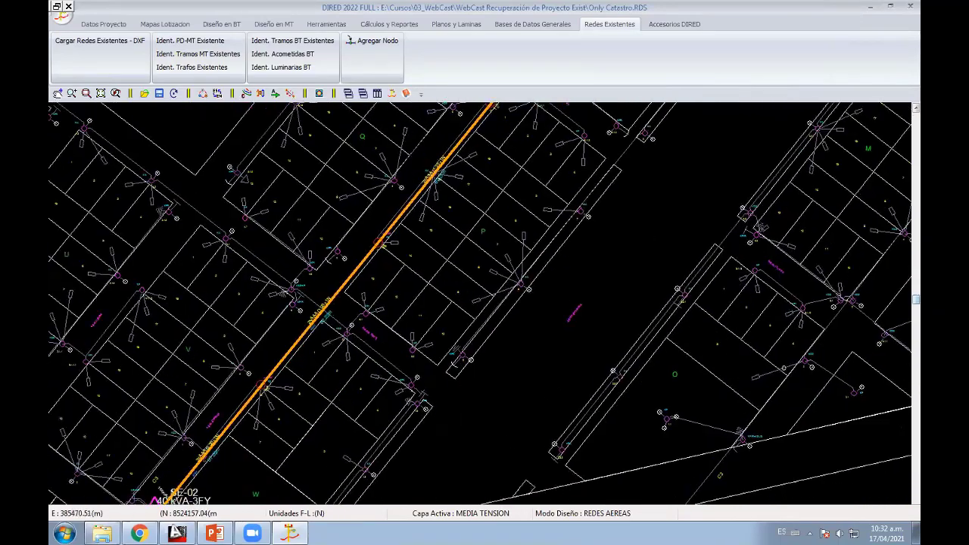
{"action": "scroll", "coordinate": [558, 318], "scroll_direction": "down", "scroll_amount": 1}
{"action": "scroll", "coordinate": [576, 277], "scroll_direction": "down", "scroll_amount": 1}
{"action": "scroll", "coordinate": [576, 275], "scroll_direction": "down", "scroll_amount": 1}
{"action": "scroll", "coordinate": [576, 273], "scroll_direction": "down", "scroll_amount": 1}
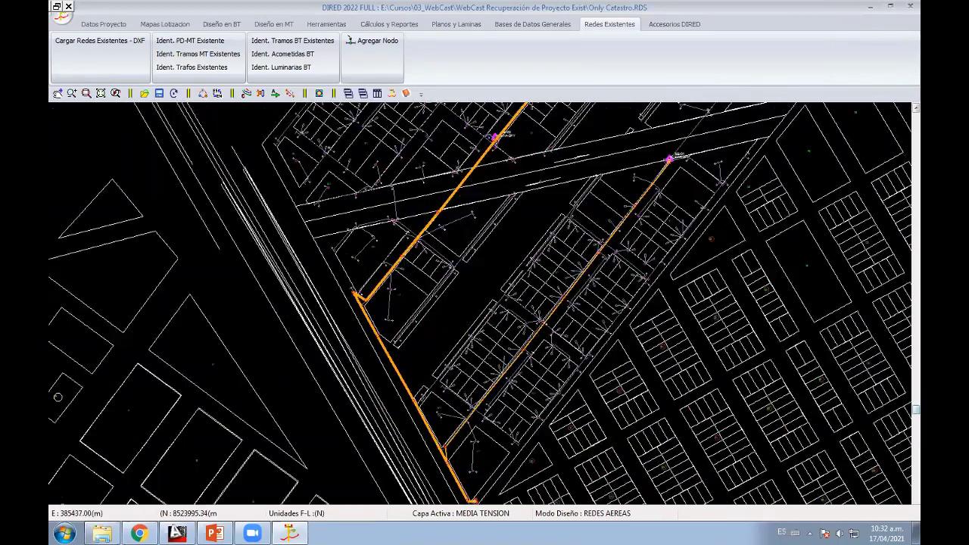
{"action": "middle_click_drag", "start_coordinate": [575, 273], "coordinate": [576, 197]}
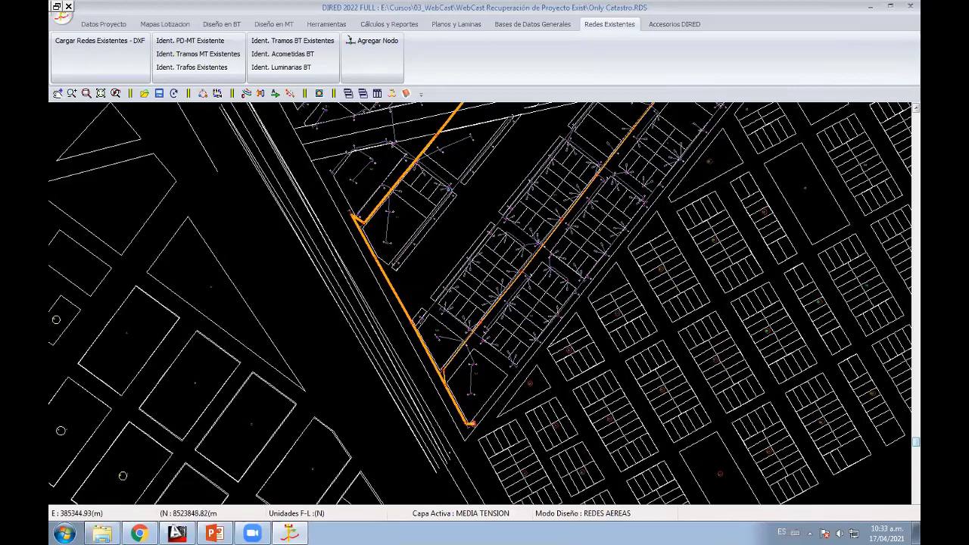
{"action": "scroll", "coordinate": [440, 249], "scroll_direction": "up", "scroll_amount": 1}
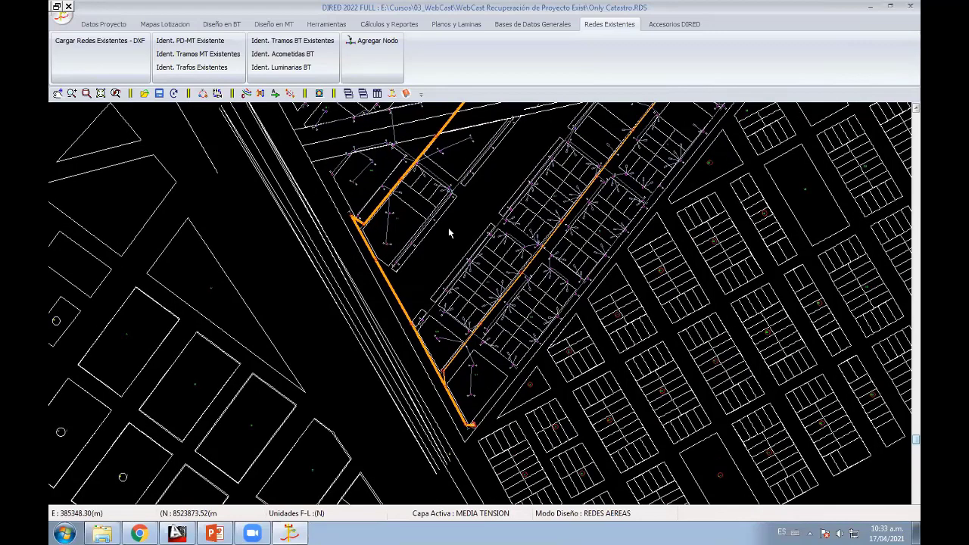
{"action": "scroll", "coordinate": [439, 250], "scroll_direction": "up", "scroll_amount": 1}
{"action": "scroll", "coordinate": [417, 253], "scroll_direction": "up", "scroll_amount": 1}
{"action": "scroll", "coordinate": [500, 299], "scroll_direction": "up", "scroll_amount": 1}
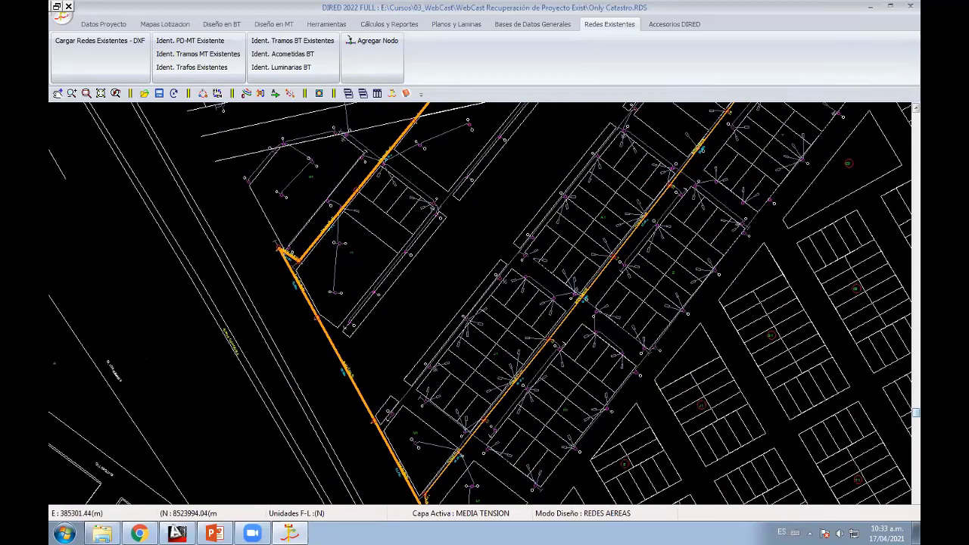
{"action": "scroll", "coordinate": [508, 233], "scroll_direction": "up", "scroll_amount": 1}
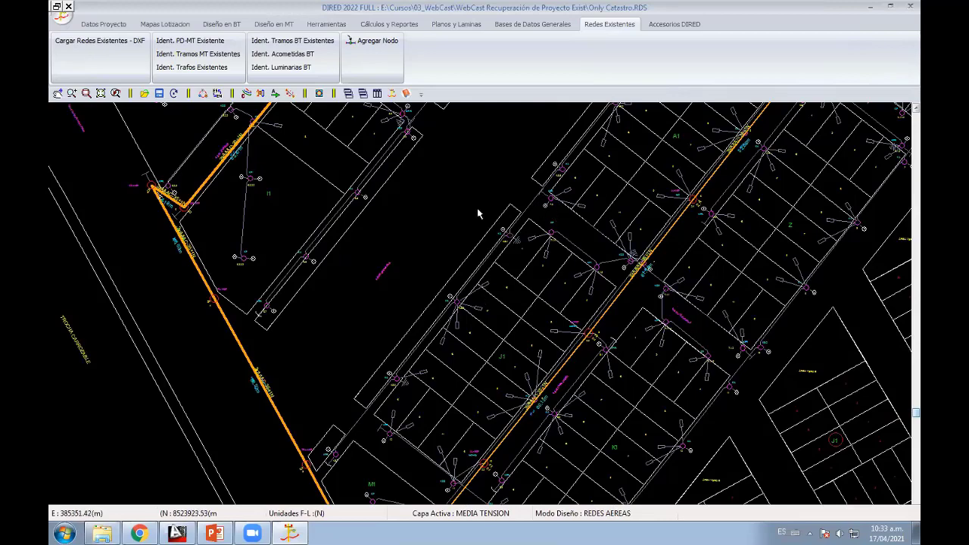
{"action": "mouse_move", "coordinate": [505, 422]}
{"action": "middle_mouse_down"}
{"action": "mouse_move", "coordinate": [493, 286]}
{"action": "mouse_move", "coordinate": [532, 350]}
{"action": "middle_mouse_up"}
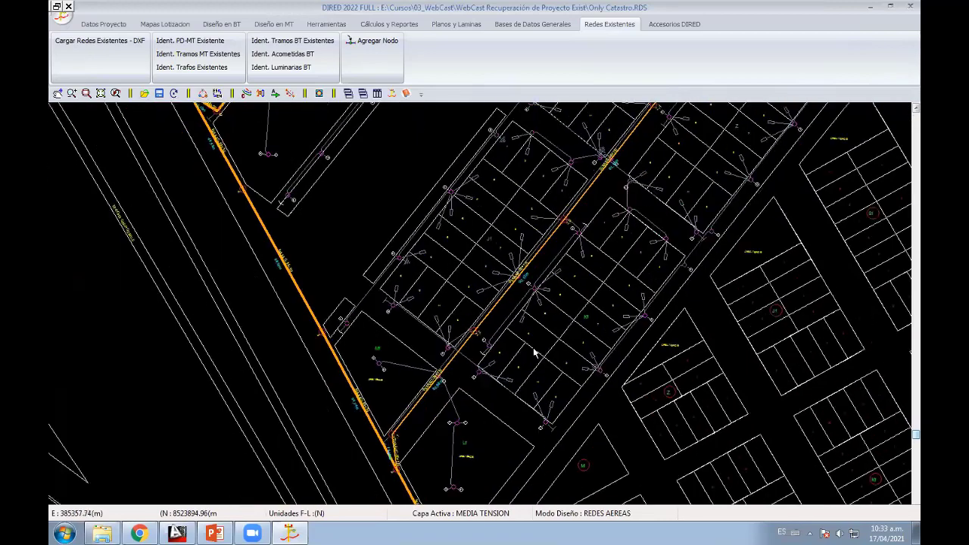
{"action": "scroll", "coordinate": [511, 443], "scroll_direction": "down", "scroll_amount": 1}
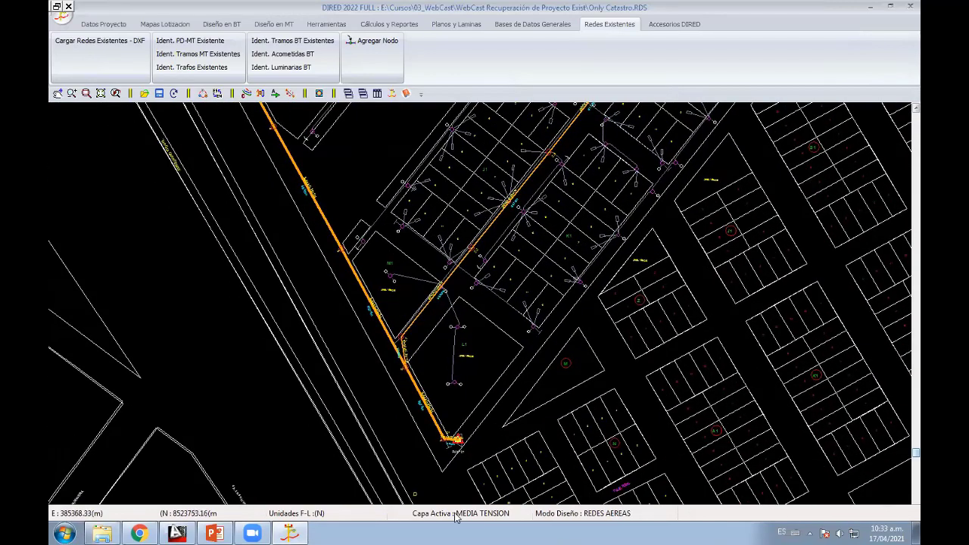
Step: Make BAJA TENSION the active layer and zoom in around transformer SE-01
{"action": "left_click", "coordinate": [479, 517]}
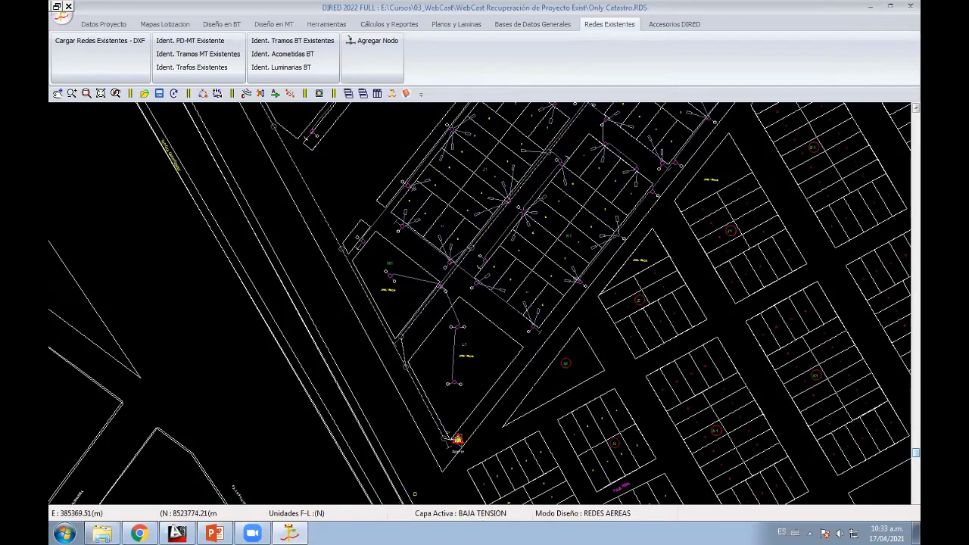
{"action": "middle_click_drag", "start_coordinate": [528, 306], "coordinate": [496, 386]}
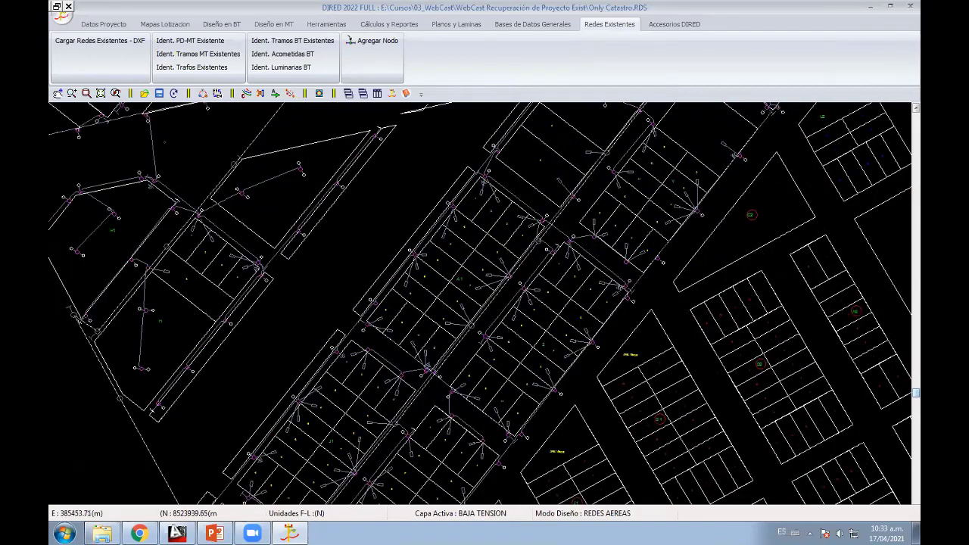
{"action": "middle_click_drag", "start_coordinate": [621, 189], "coordinate": [597, 265]}
{"action": "scroll", "coordinate": [597, 265], "scroll_direction": "up", "scroll_amount": 3}
{"action": "scroll", "coordinate": [561, 272], "scroll_direction": "up", "scroll_amount": 2}
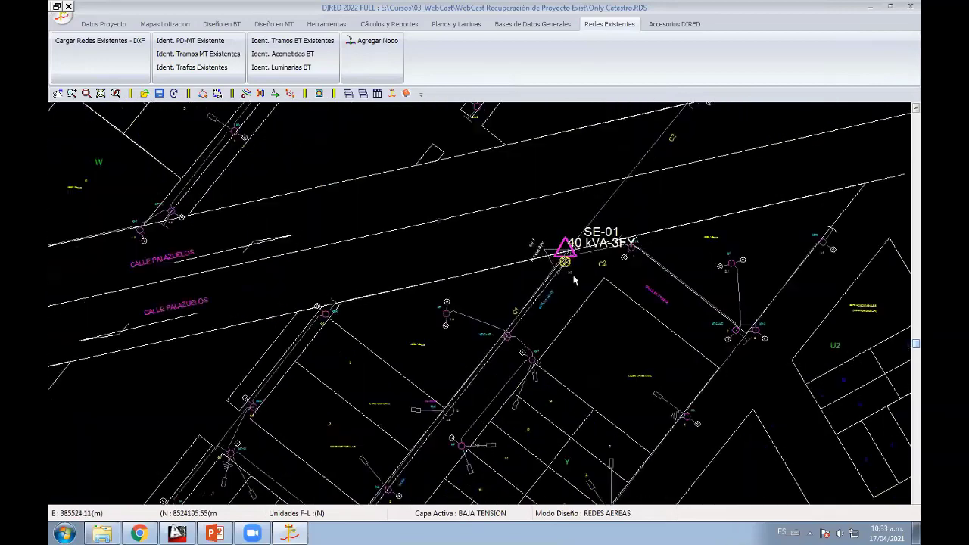
{"action": "scroll", "coordinate": [577, 288], "scroll_direction": "down", "scroll_amount": 3}
{"action": "scroll", "coordinate": [529, 301], "scroll_direction": "up", "scroll_amount": 3}
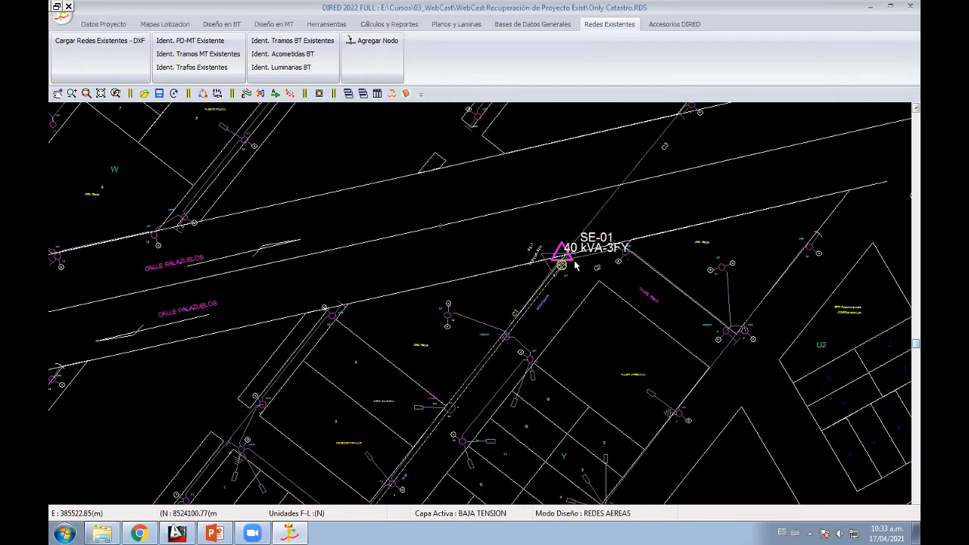
{"action": "scroll", "coordinate": [530, 311], "scroll_direction": "up", "scroll_amount": 1}
{"action": "scroll", "coordinate": [558, 288], "scroll_direction": "up", "scroll_amount": 2}
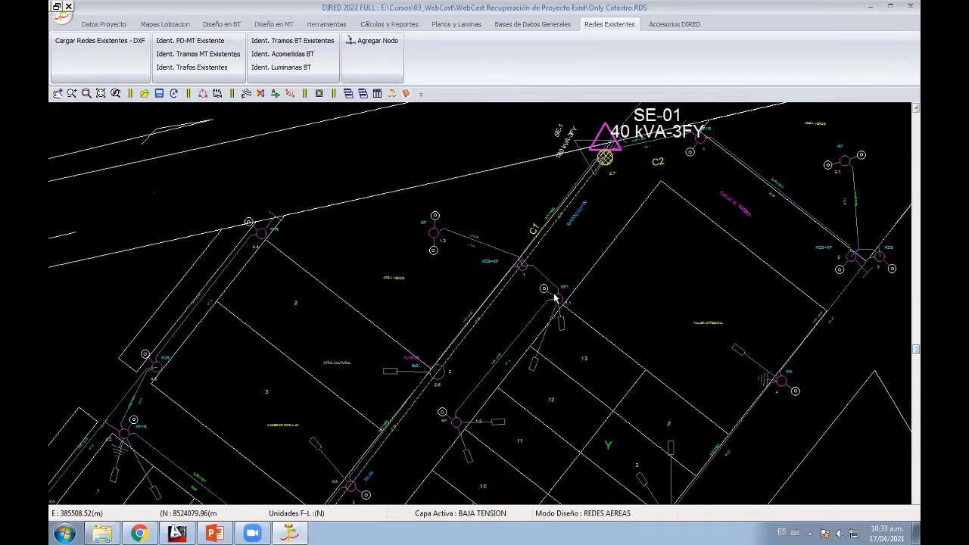
{"action": "scroll", "coordinate": [558, 291], "scroll_direction": "up", "scroll_amount": 1}
{"action": "scroll", "coordinate": [592, 147], "scroll_direction": "up", "scroll_amount": 2}
{"action": "scroll", "coordinate": [593, 146], "scroll_direction": "down", "scroll_amount": 3}
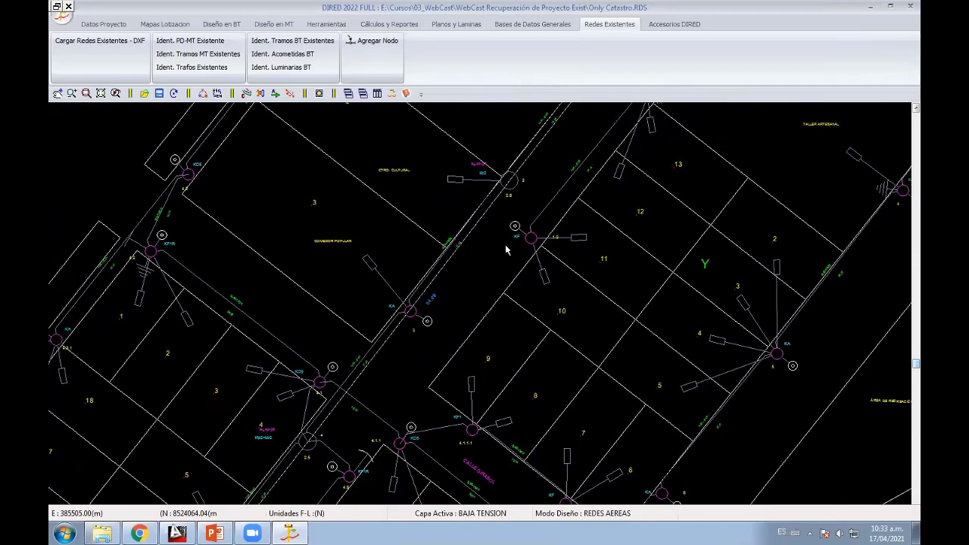
{"action": "scroll", "coordinate": [508, 249], "scroll_direction": "up", "scroll_amount": 2}
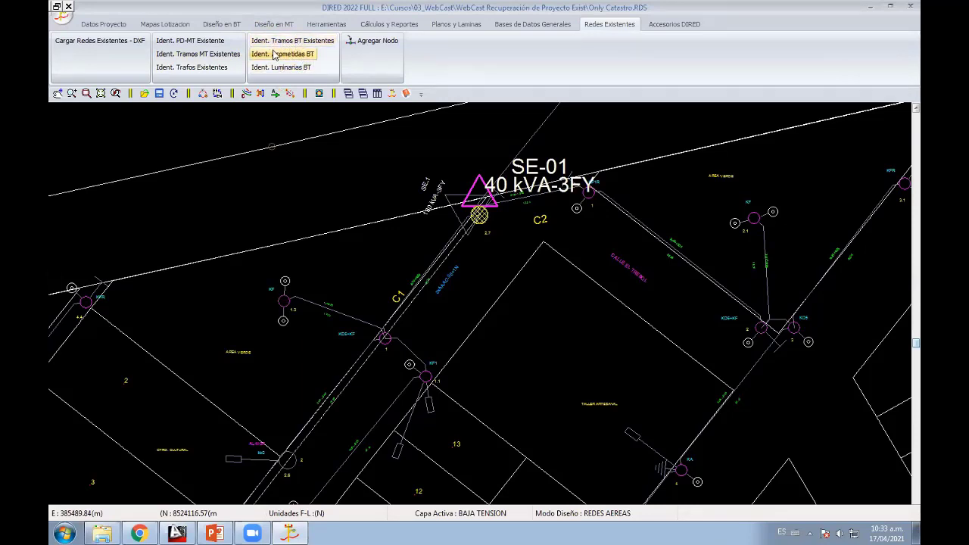
Step: With Ident. Tramos BT Existentes, trace the first existing BT span from transformer SE-01 to pole KD5+KF
{"action": "left_click", "coordinate": [294, 47]}
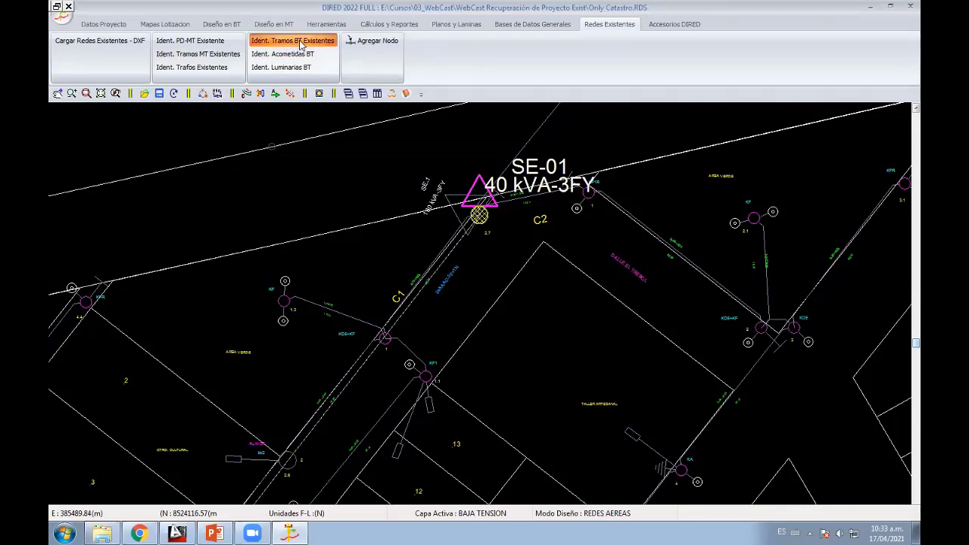
{"action": "left_click", "coordinate": [479, 218]}
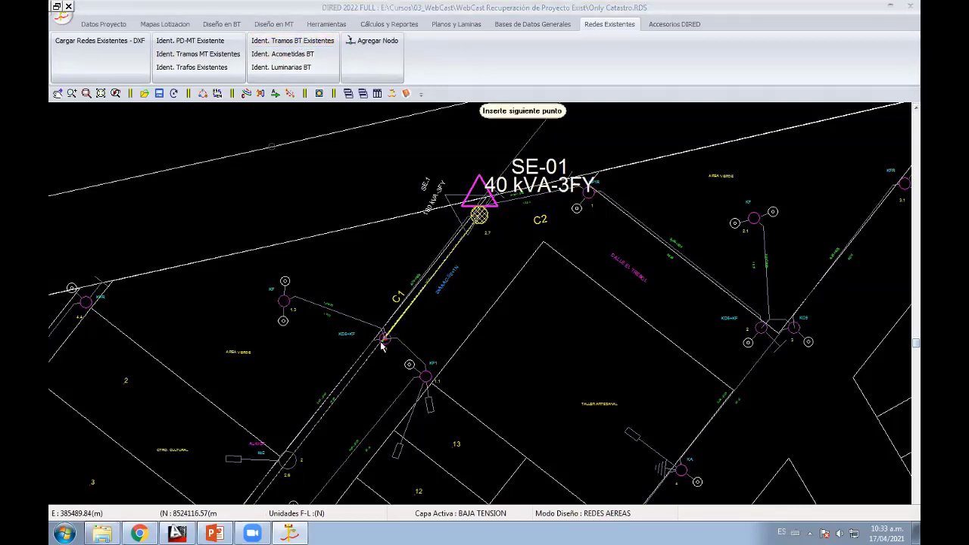
{"action": "scroll", "coordinate": [383, 345], "scroll_direction": "up", "scroll_amount": 2}
{"action": "scroll", "coordinate": [409, 303], "scroll_direction": "up", "scroll_amount": 2}
{"action": "scroll", "coordinate": [454, 303], "scroll_direction": "up", "scroll_amount": 2}
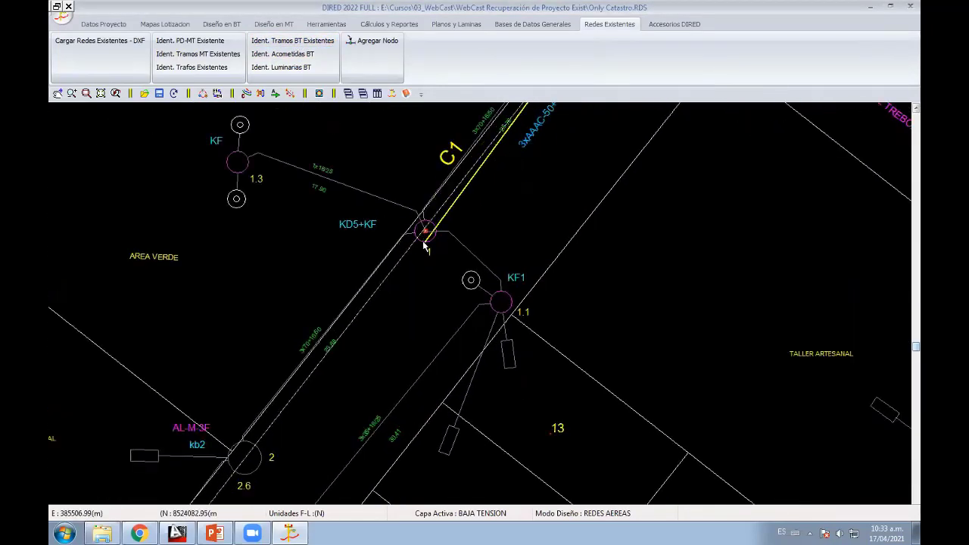
{"action": "left_click", "coordinate": [424, 244]}
{"action": "scroll", "coordinate": [431, 257], "scroll_direction": "down", "scroll_amount": 2}
{"action": "scroll", "coordinate": [439, 287], "scroll_direction": "down", "scroll_amount": 2}
{"action": "scroll", "coordinate": [439, 283], "scroll_direction": "up", "scroll_amount": 1}
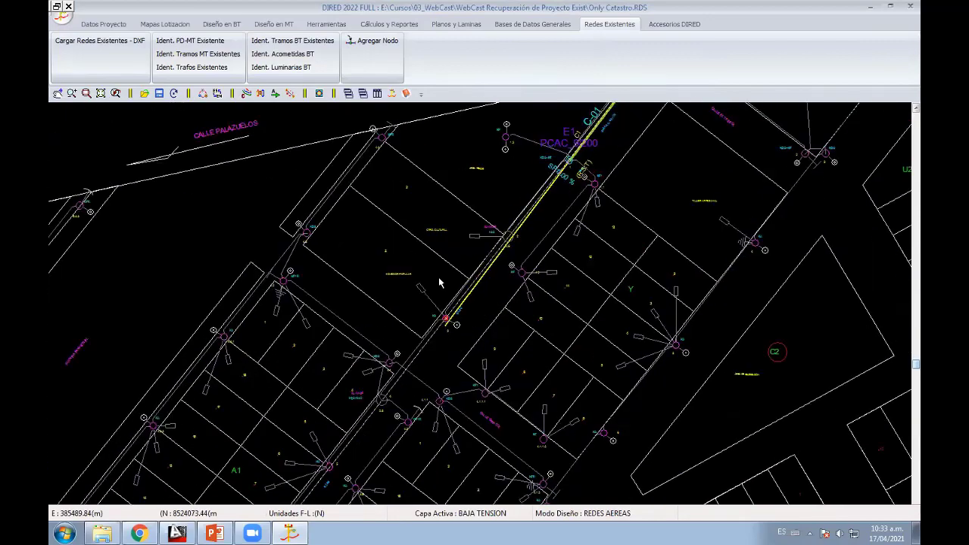
{"action": "scroll", "coordinate": [439, 283], "scroll_direction": "up", "scroll_amount": 3}
Step: Extend the existing BT line along the street to pole 4
{"action": "middle_click_drag", "start_coordinate": [234, 499], "coordinate": [518, 263]}
{"action": "mouse_move", "coordinate": [600, 175]}
{"action": "middle_mouse_down"}
{"action": "mouse_move", "coordinate": [410, 349]}
{"action": "mouse_move", "coordinate": [377, 318]}
{"action": "middle_mouse_up"}
{"action": "scroll", "coordinate": [377, 407], "scroll_direction": "down", "scroll_amount": 2}
{"action": "scroll", "coordinate": [409, 348], "scroll_direction": "up", "scroll_amount": 2}
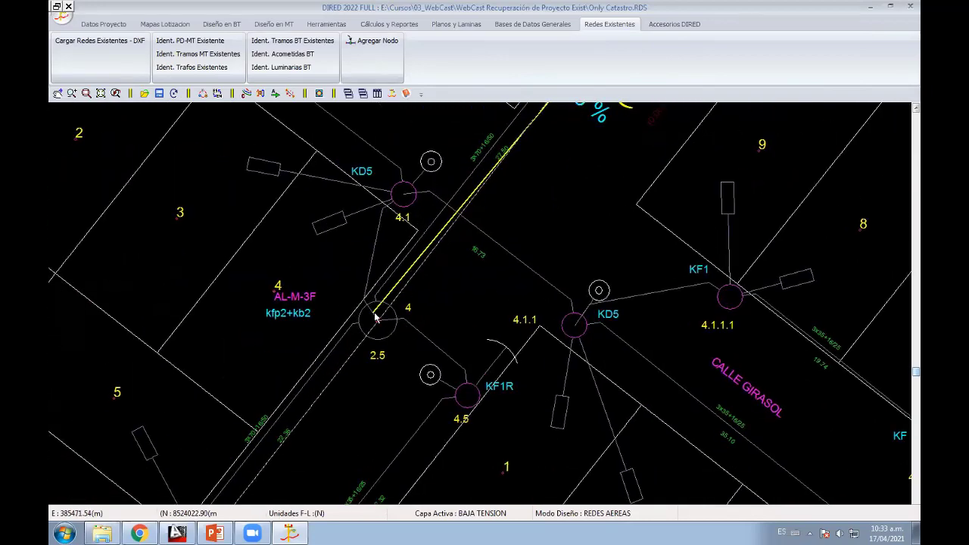
{"action": "scroll", "coordinate": [484, 344], "scroll_direction": "up", "scroll_amount": 1}
{"action": "scroll", "coordinate": [484, 345], "scroll_direction": "up", "scroll_amount": 1}
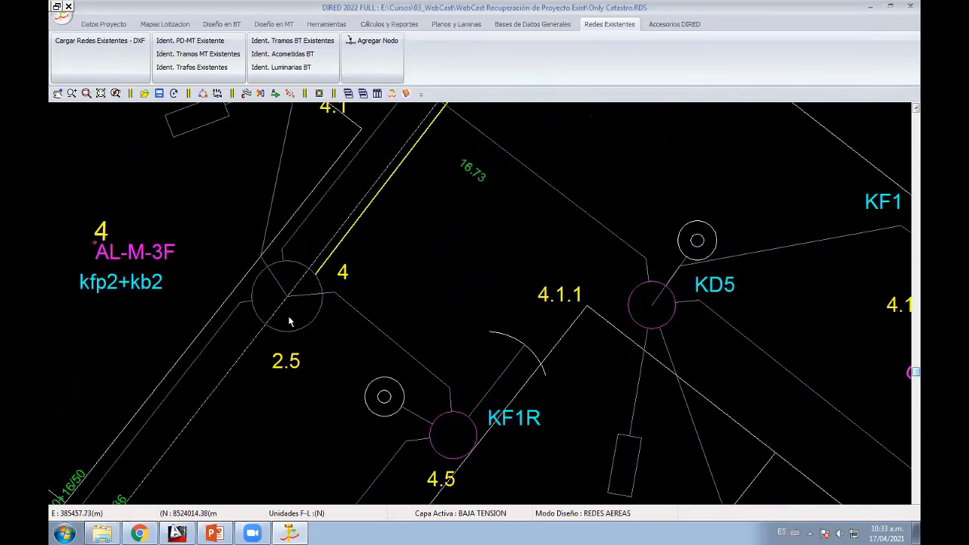
{"action": "middle_click_drag", "start_coordinate": [283, 326], "coordinate": [402, 325]}
{"action": "scroll", "coordinate": [422, 309], "scroll_direction": "down", "scroll_amount": 1}
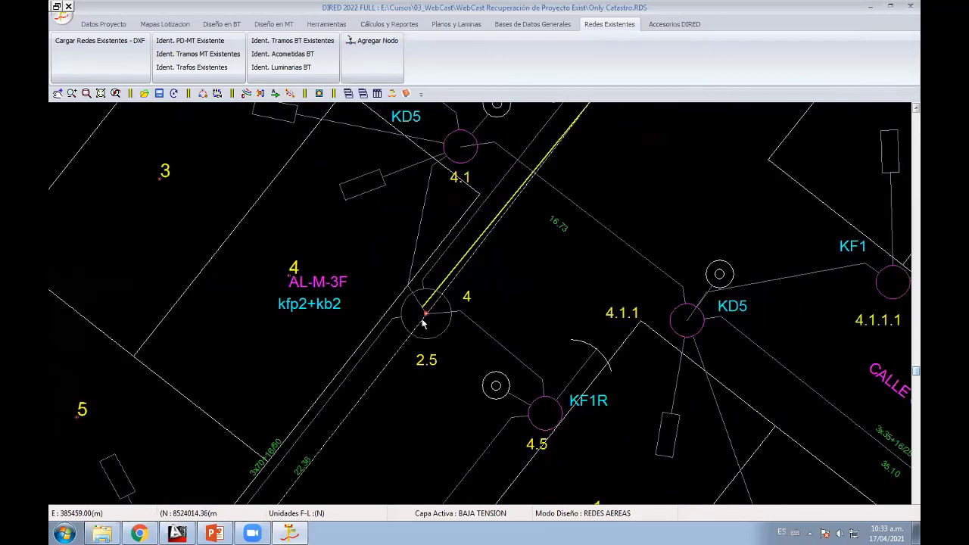
{"action": "scroll", "coordinate": [432, 307], "scroll_direction": "down", "scroll_amount": 1}
{"action": "scroll", "coordinate": [446, 306], "scroll_direction": "down", "scroll_amount": 1}
{"action": "scroll", "coordinate": [457, 304], "scroll_direction": "down", "scroll_amount": 1}
{"action": "scroll", "coordinate": [457, 305], "scroll_direction": "down", "scroll_amount": 1}
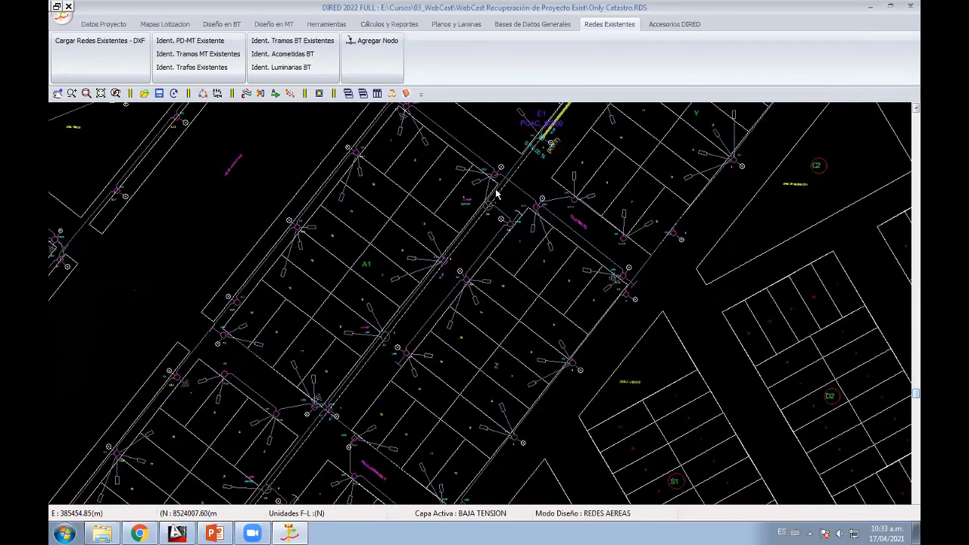
{"action": "scroll", "coordinate": [423, 288], "scroll_direction": "up", "scroll_amount": 2}
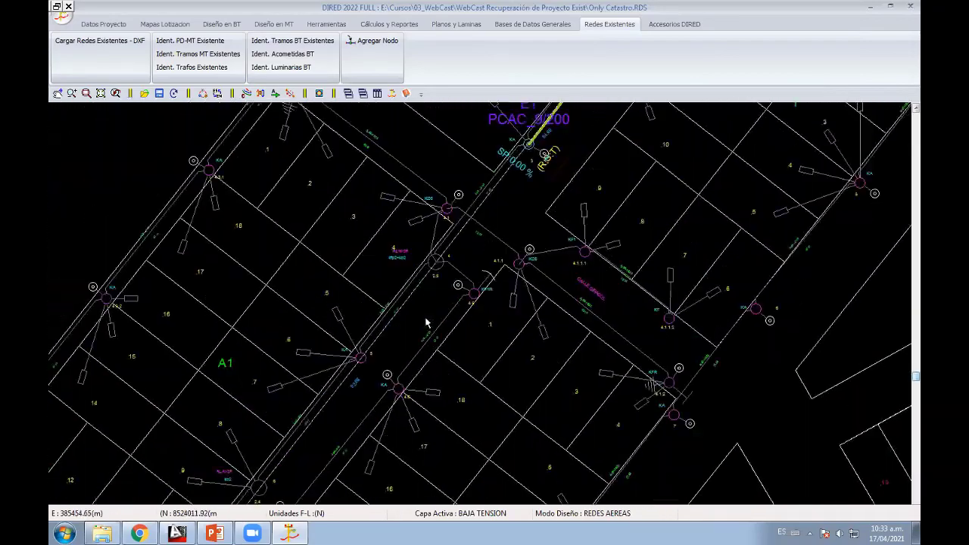
{"action": "scroll", "coordinate": [425, 318], "scroll_direction": "up", "scroll_amount": 2}
{"action": "middle_click_drag", "start_coordinate": [377, 305], "coordinate": [414, 293]}
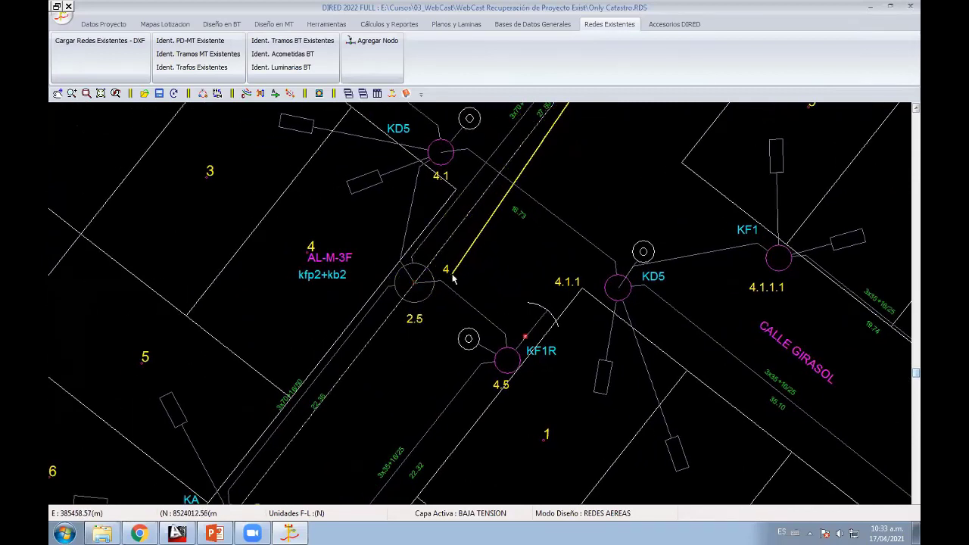
{"action": "left_click", "coordinate": [414, 284]}
Step: Continue the existing BT spans through poles 5, 7, 8, 9 and 10
{"action": "middle_click_drag", "start_coordinate": [414, 283], "coordinate": [573, 167]}
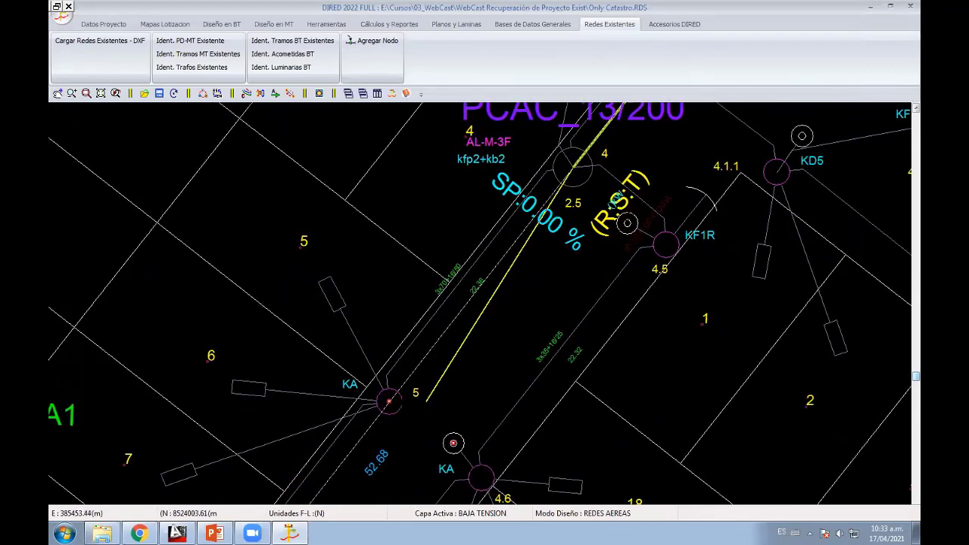
{"action": "left_click", "coordinate": [390, 401]}
{"action": "middle_click_drag", "start_coordinate": [396, 423], "coordinate": [451, 305]}
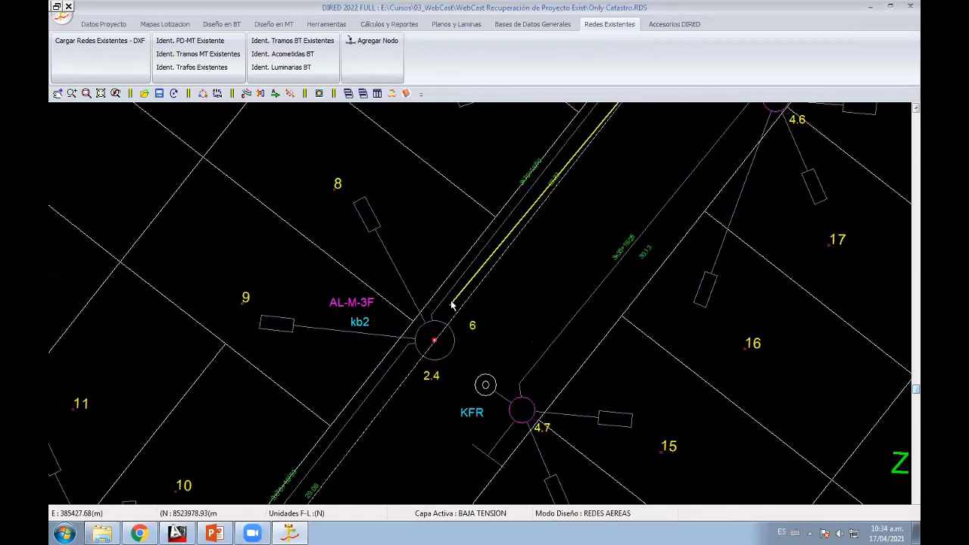
{"action": "middle_click_drag", "start_coordinate": [296, 378], "coordinate": [383, 121]}
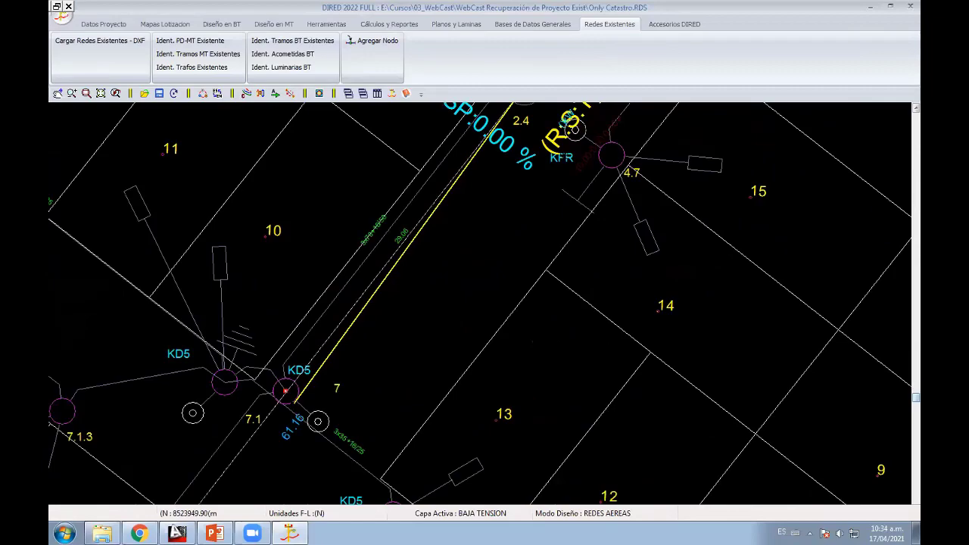
{"action": "left_click", "coordinate": [287, 388]}
{"action": "mouse_move", "coordinate": [287, 389]}
{"action": "middle_mouse_down"}
{"action": "mouse_move", "coordinate": [404, 399]}
{"action": "mouse_move", "coordinate": [503, 243]}
{"action": "middle_mouse_up"}
{"action": "left_click", "coordinate": [379, 390]}
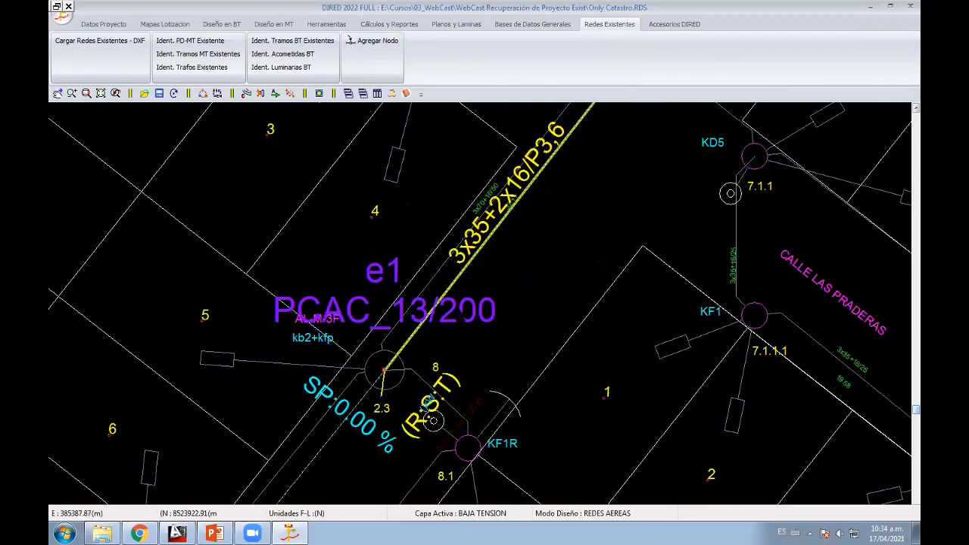
{"action": "middle_click_drag", "start_coordinate": [378, 389], "coordinate": [606, 162]}
{"action": "mouse_move", "coordinate": [336, 448]}
{"action": "middle_mouse_down"}
{"action": "mouse_move", "coordinate": [421, 340]}
{"action": "mouse_move", "coordinate": [687, 184]}
{"action": "middle_mouse_up"}
{"action": "left_click", "coordinate": [410, 339]}
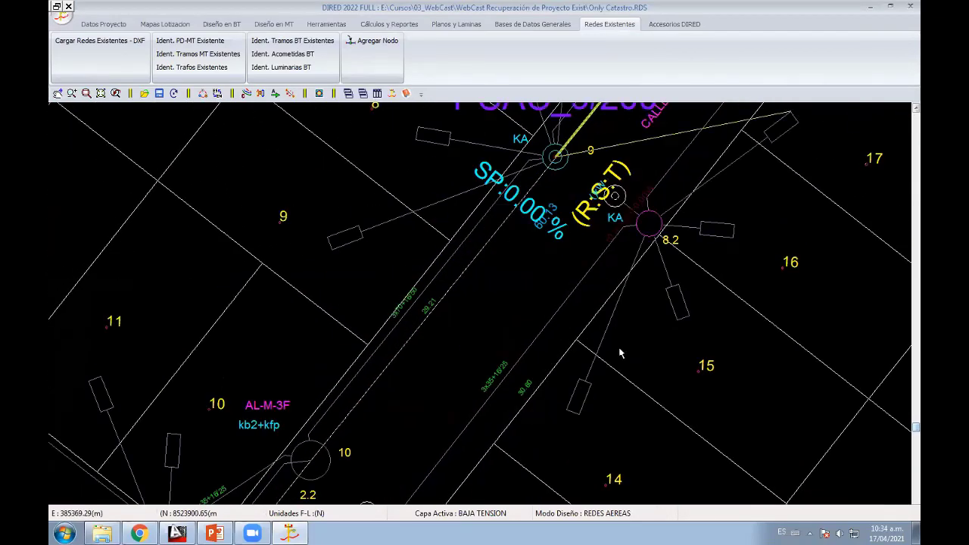
{"action": "middle_click_drag", "start_coordinate": [341, 424], "coordinate": [421, 251]}
{"action": "left_click", "coordinate": [399, 263]}
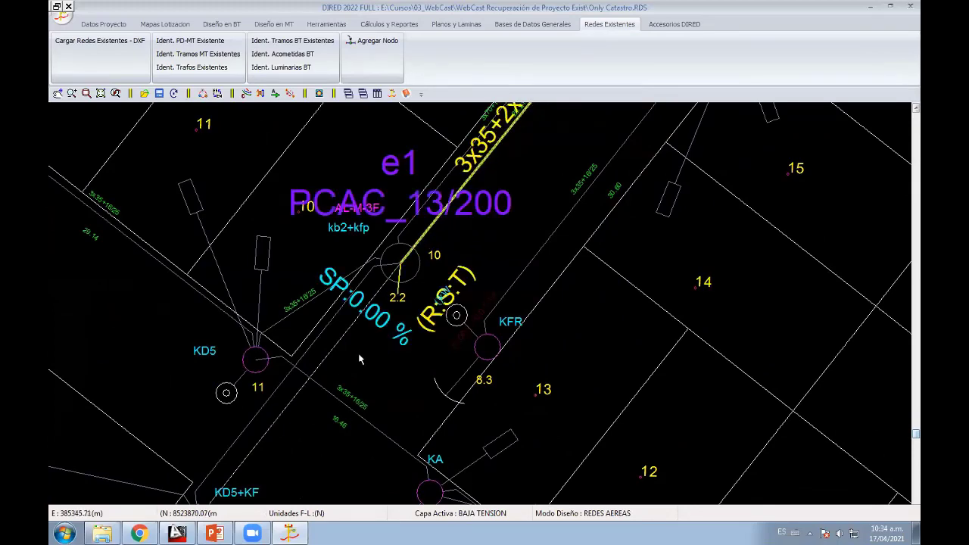
Step: Branch a 13.10 m span from pole 10 to pole 11, then a 29.14 m span to pole 12
{"action": "middle_click_drag", "start_coordinate": [234, 503], "coordinate": [422, 309]}
{"action": "scroll", "coordinate": [433, 281], "scroll_direction": "down", "scroll_amount": 3}
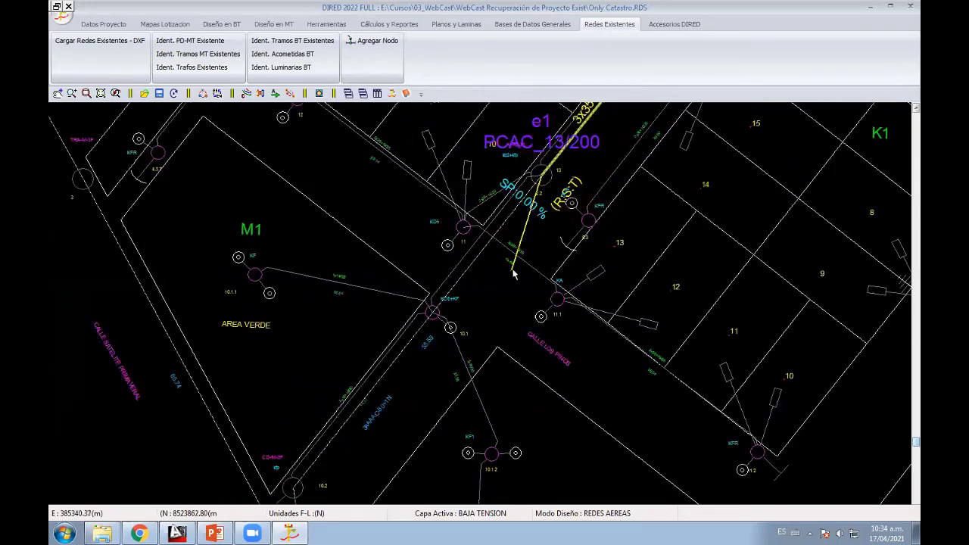
{"action": "scroll", "coordinate": [501, 292], "scroll_direction": "up", "scroll_amount": 3}
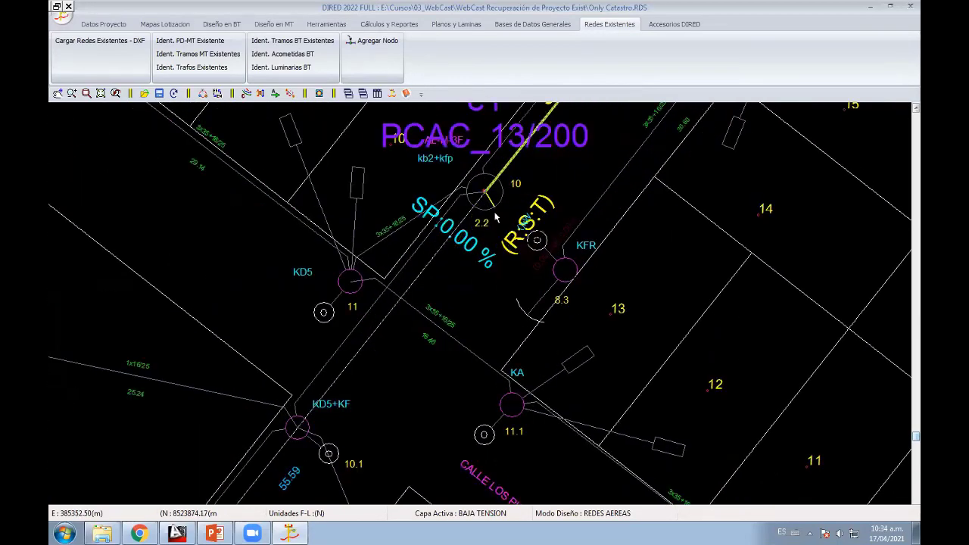
{"action": "mouse_move", "coordinate": [250, 416]}
{"action": "middle_mouse_down"}
{"action": "mouse_move", "coordinate": [346, 325]}
{"action": "mouse_move", "coordinate": [434, 413]}
{"action": "mouse_move", "coordinate": [424, 507]}
{"action": "middle_mouse_up"}
{"action": "scroll", "coordinate": [390, 352], "scroll_direction": "up", "scroll_amount": 2}
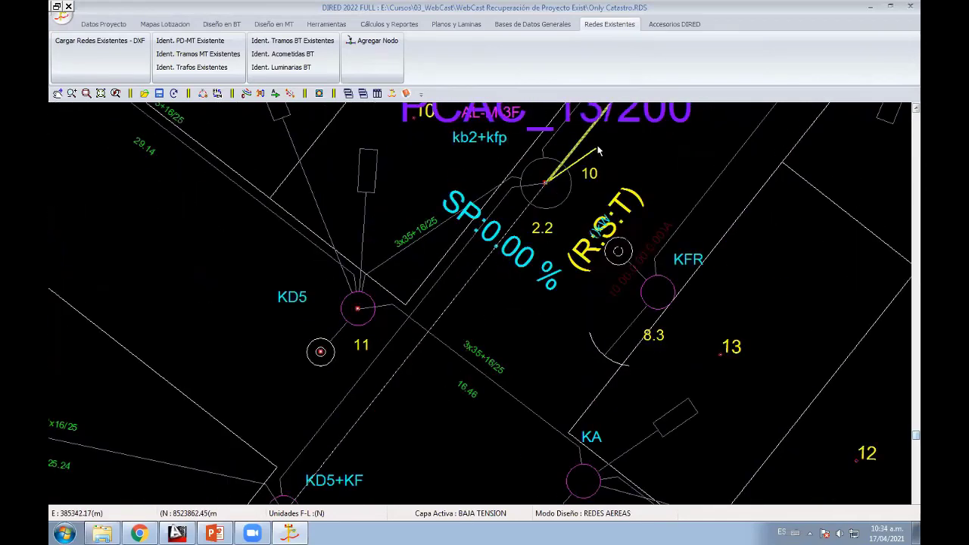
{"action": "left_click", "coordinate": [357, 307]}
{"action": "middle_click_drag", "start_coordinate": [111, 142], "coordinate": [285, 301]}
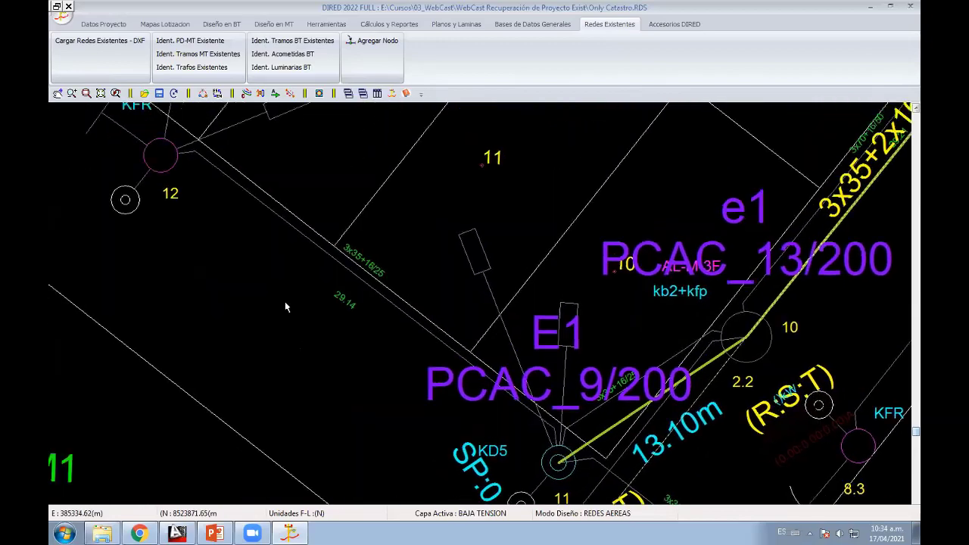
{"action": "left_click", "coordinate": [223, 224]}
Step: Zoom and pan the plan to recentre on the 31.17 m span around pole KD5+KF
{"action": "scroll", "coordinate": [282, 279], "scroll_direction": "down", "scroll_amount": 2}
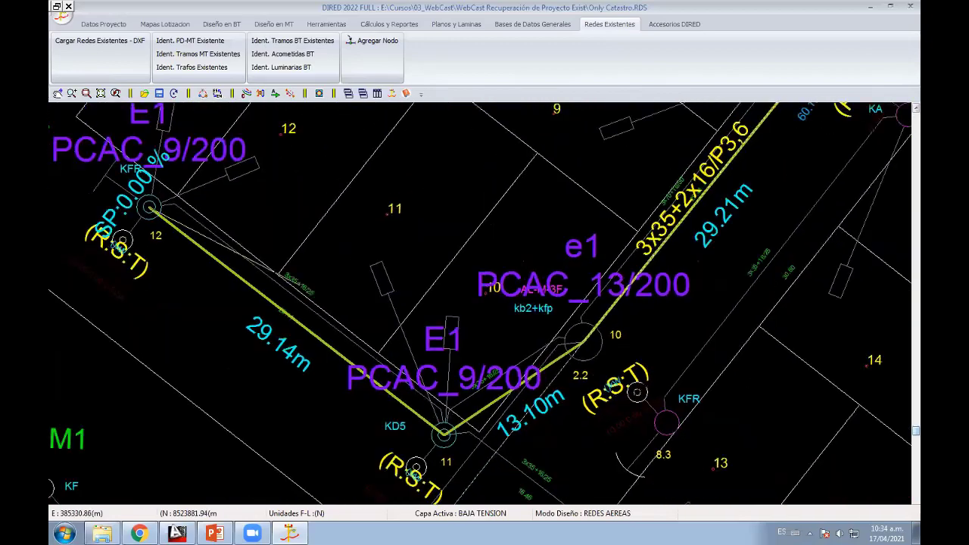
{"action": "scroll", "coordinate": [609, 358], "scroll_direction": "down", "scroll_amount": 1}
{"action": "scroll", "coordinate": [499, 395], "scroll_direction": "down", "scroll_amount": 1}
{"action": "scroll", "coordinate": [489, 378], "scroll_direction": "up", "scroll_amount": 1}
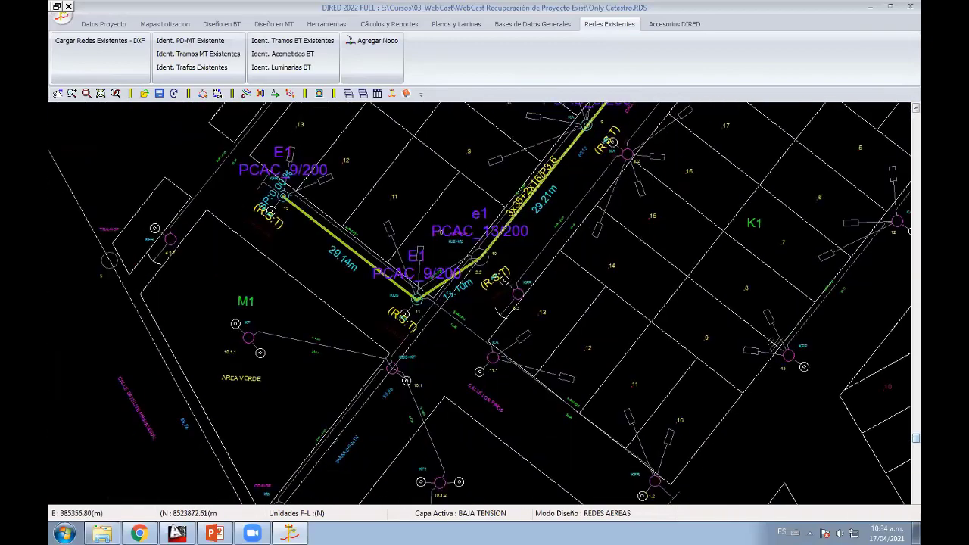
{"action": "scroll", "coordinate": [477, 359], "scroll_direction": "up", "scroll_amount": 1}
{"action": "scroll", "coordinate": [463, 341], "scroll_direction": "up", "scroll_amount": 1}
{"action": "scroll", "coordinate": [451, 321], "scroll_direction": "up", "scroll_amount": 1}
{"action": "scroll", "coordinate": [469, 288], "scroll_direction": "down", "scroll_amount": 1}
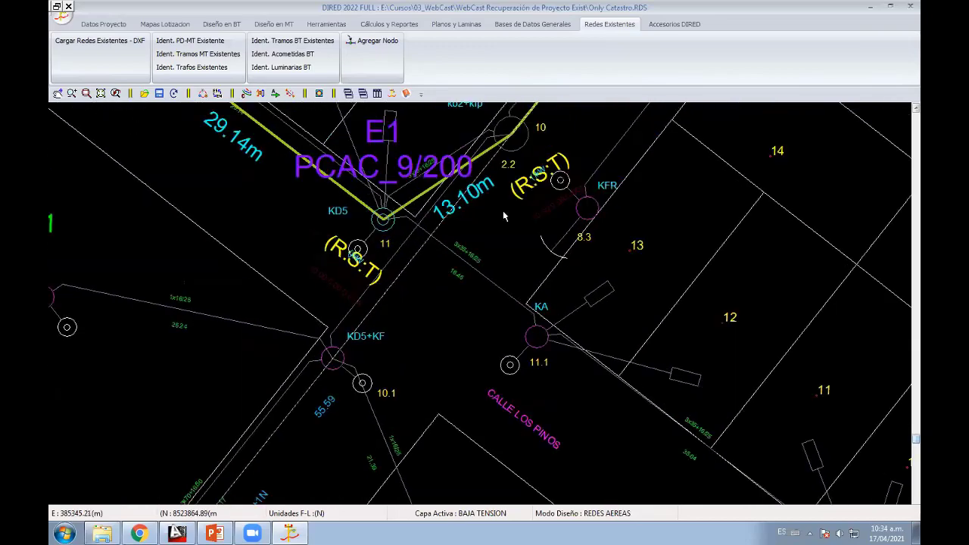
{"action": "scroll", "coordinate": [507, 234], "scroll_direction": "down", "scroll_amount": 1}
{"action": "scroll", "coordinate": [539, 197], "scroll_direction": "up", "scroll_amount": 3}
{"action": "scroll", "coordinate": [521, 197], "scroll_direction": "down", "scroll_amount": 1}
{"action": "scroll", "coordinate": [379, 343], "scroll_direction": "up", "scroll_amount": 1}
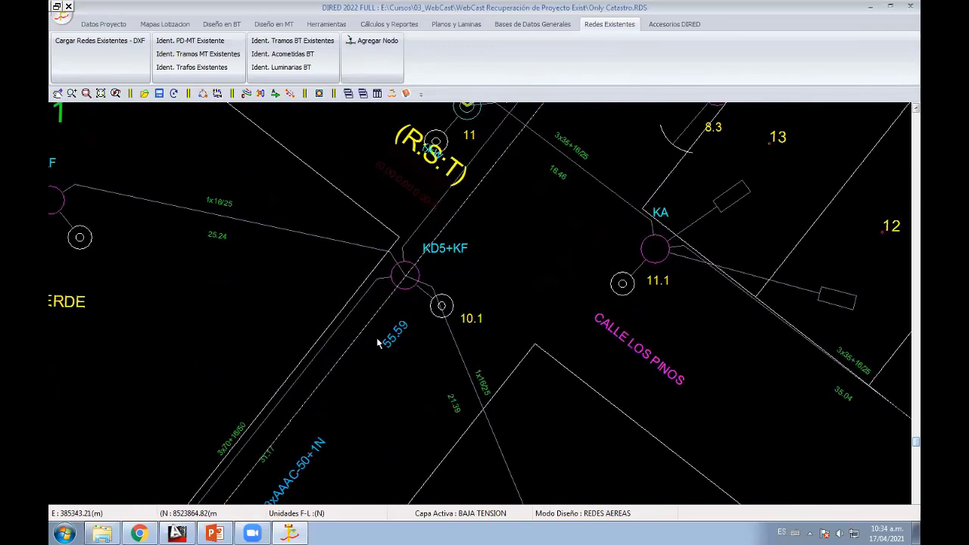
{"action": "scroll", "coordinate": [455, 318], "scroll_direction": "up", "scroll_amount": 2}
{"action": "scroll", "coordinate": [570, 214], "scroll_direction": "down", "scroll_amount": 2}
{"action": "scroll", "coordinate": [569, 214], "scroll_direction": "down", "scroll_amount": 1}
{"action": "scroll", "coordinate": [530, 227], "scroll_direction": "up", "scroll_amount": 1}
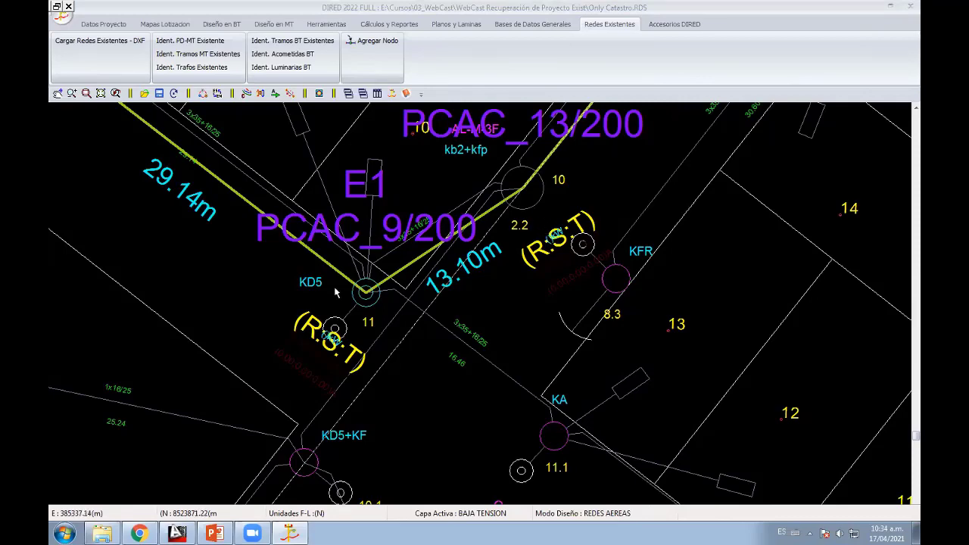
{"action": "middle_click_drag", "start_coordinate": [344, 268], "coordinate": [365, 278]}
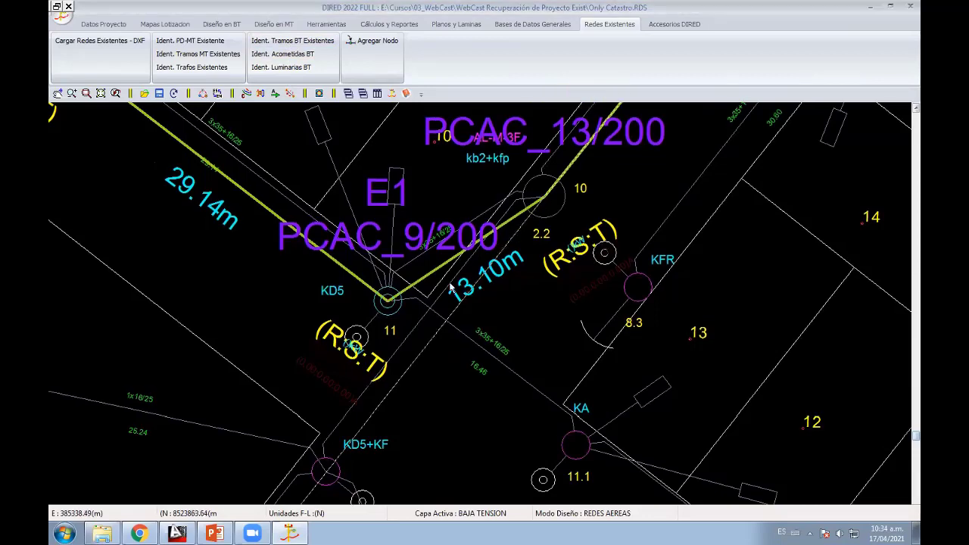
{"action": "middle_click_drag", "start_coordinate": [542, 201], "coordinate": [423, 332]}
{"action": "middle_click_drag", "start_coordinate": [439, 296], "coordinate": [436, 341]}
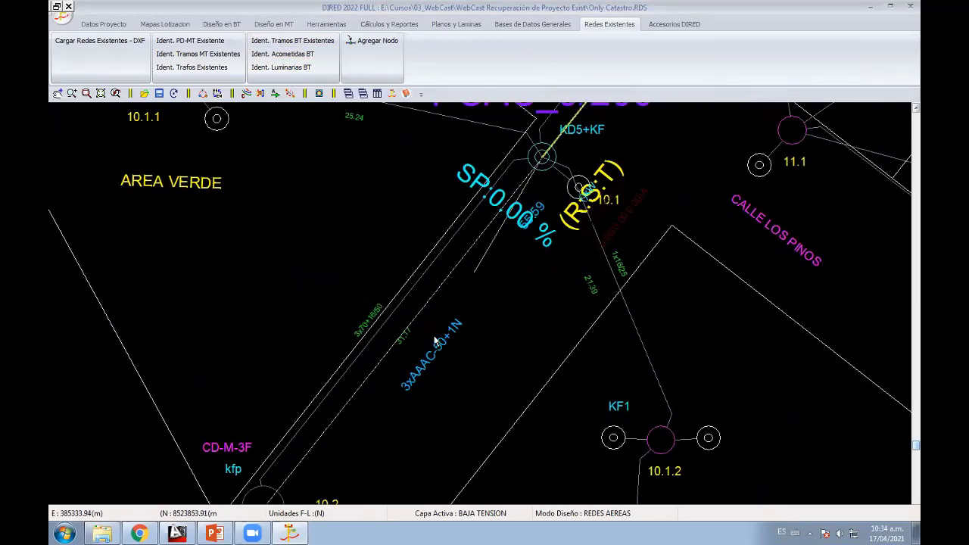
{"action": "middle_click_drag", "start_coordinate": [445, 292], "coordinate": [483, 361]}
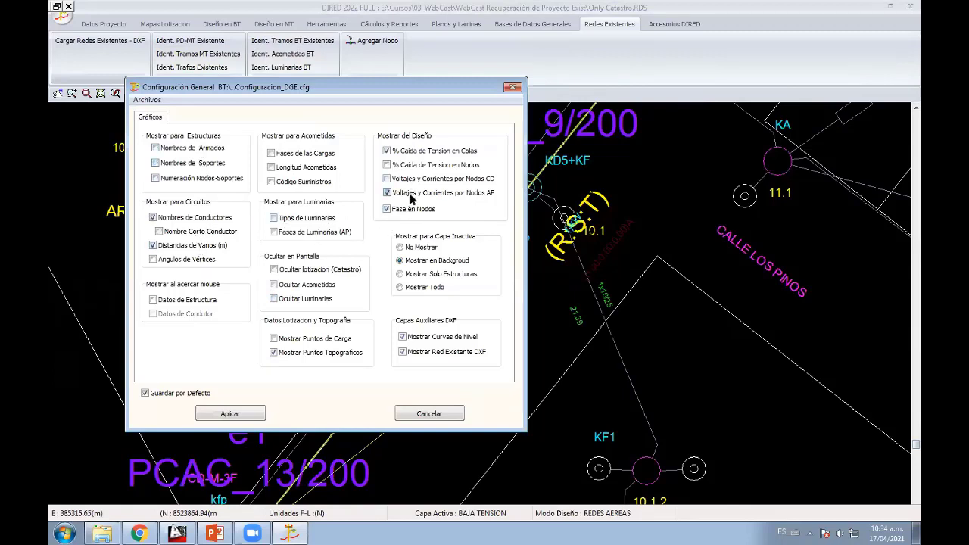
Step: Apply Configuración General with structure names and phase tags unticked so they disappear from the plan
{"action": "left_click", "coordinate": [250, 414]}
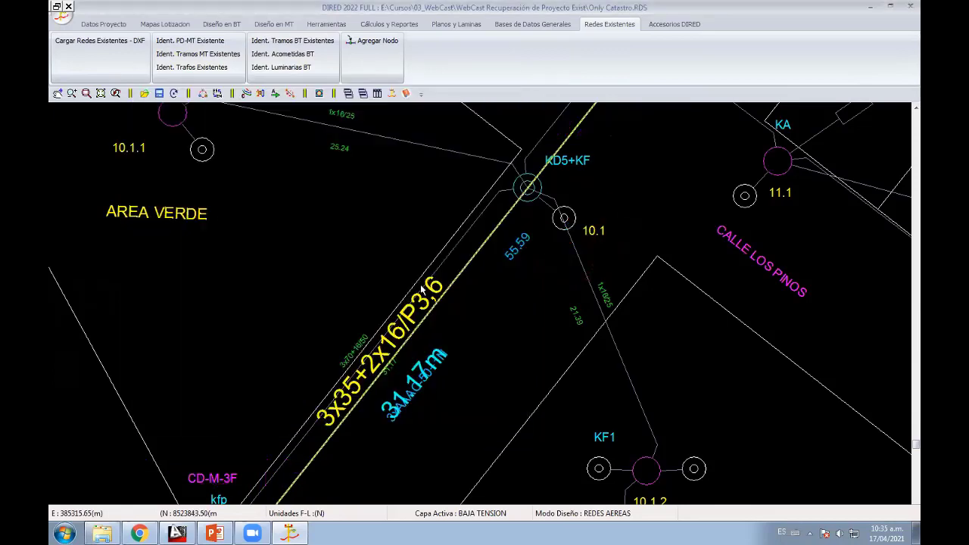
{"action": "middle_click_drag", "start_coordinate": [650, 215], "coordinate": [483, 281]}
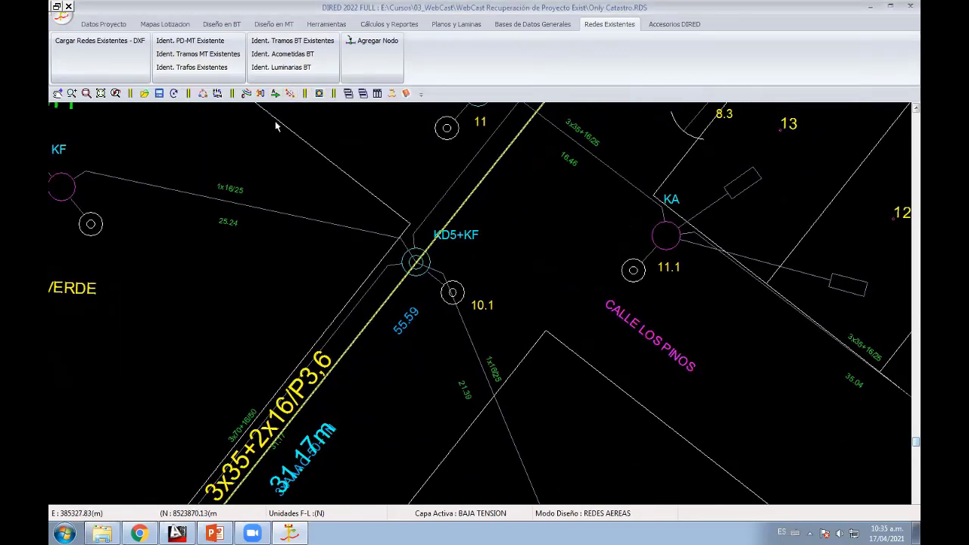
{"action": "left_click", "coordinate": [245, 95]}
{"action": "left_click", "coordinate": [246, 429]}
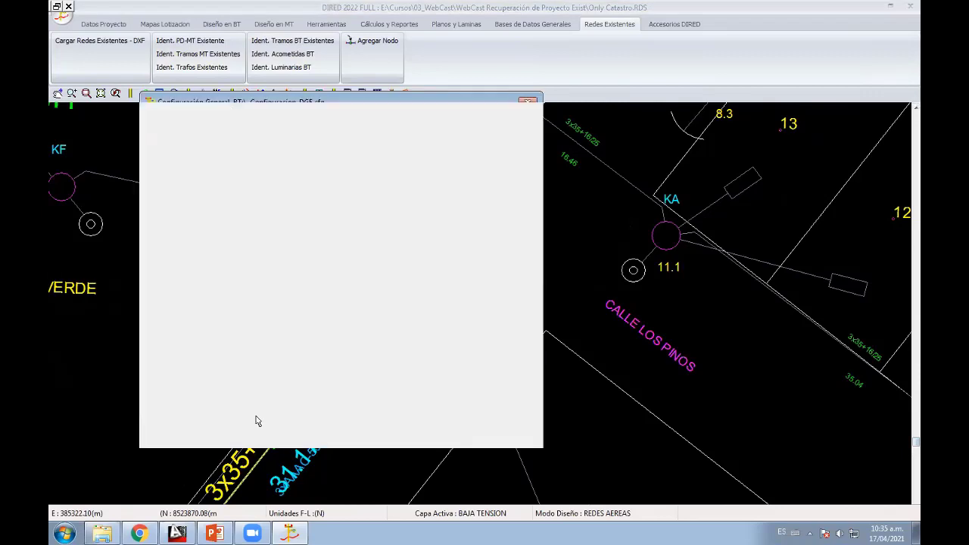
Step: Zoom out to show the wider area with blocks J1 and K1
{"action": "middle_click_drag", "start_coordinate": [521, 265], "coordinate": [479, 366]}
{"action": "scroll", "coordinate": [478, 366], "scroll_direction": "down", "scroll_amount": 3}
{"action": "middle_click_drag", "start_coordinate": [589, 256], "coordinate": [466, 370]}
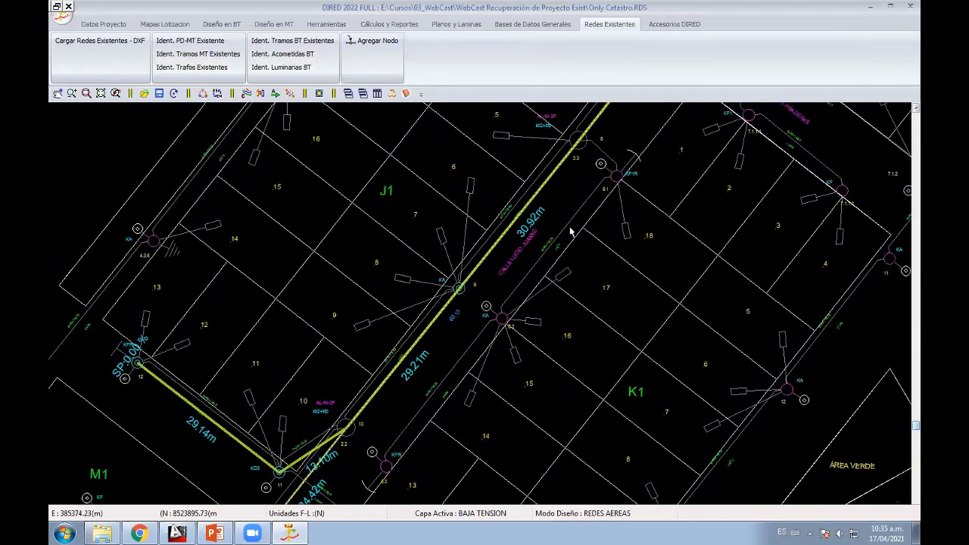
Step: Identify existing BT spans KD5–KA–KFR and KF–KD5+KF near block M1
{"action": "middle_click_drag", "start_coordinate": [533, 277], "coordinate": [478, 263]}
{"action": "scroll", "coordinate": [478, 263], "scroll_direction": "up", "scroll_amount": 2}
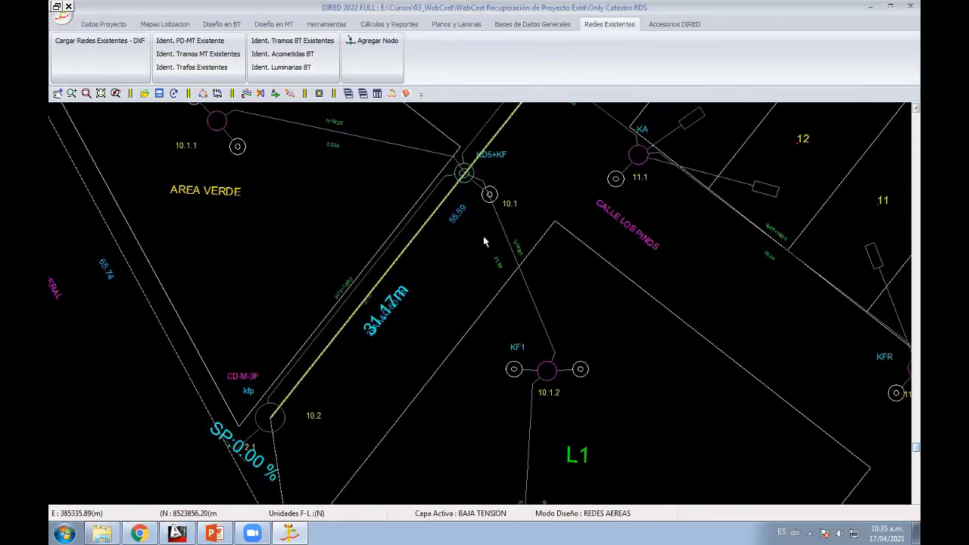
{"action": "middle_click_drag", "start_coordinate": [535, 185], "coordinate": [432, 337]}
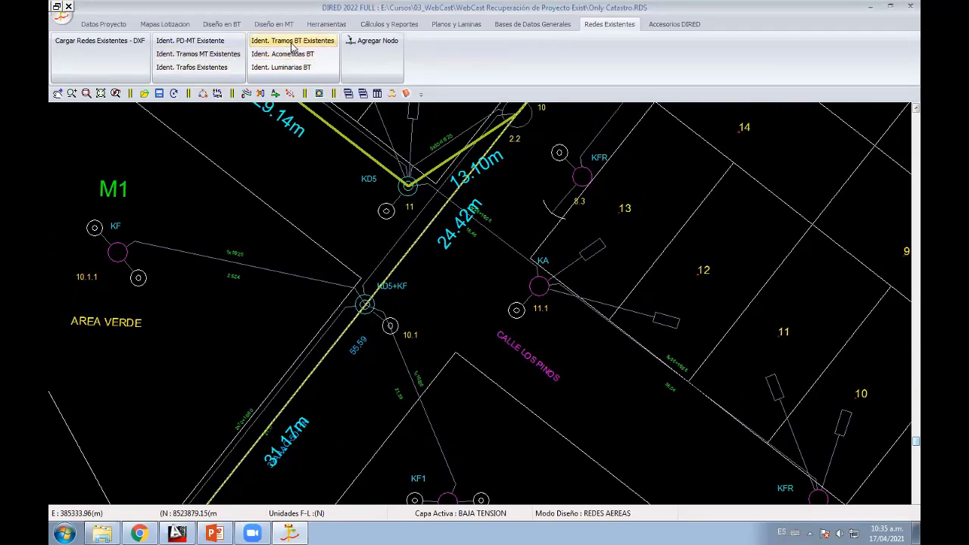
{"action": "left_click", "coordinate": [292, 43]}
{"action": "left_click", "coordinate": [538, 285]}
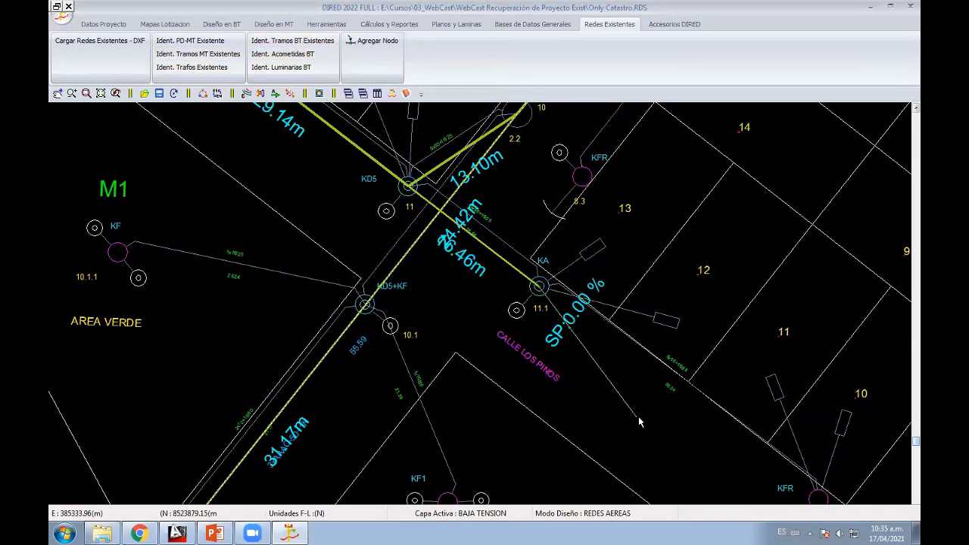
{"action": "left_click", "coordinate": [546, 333]}
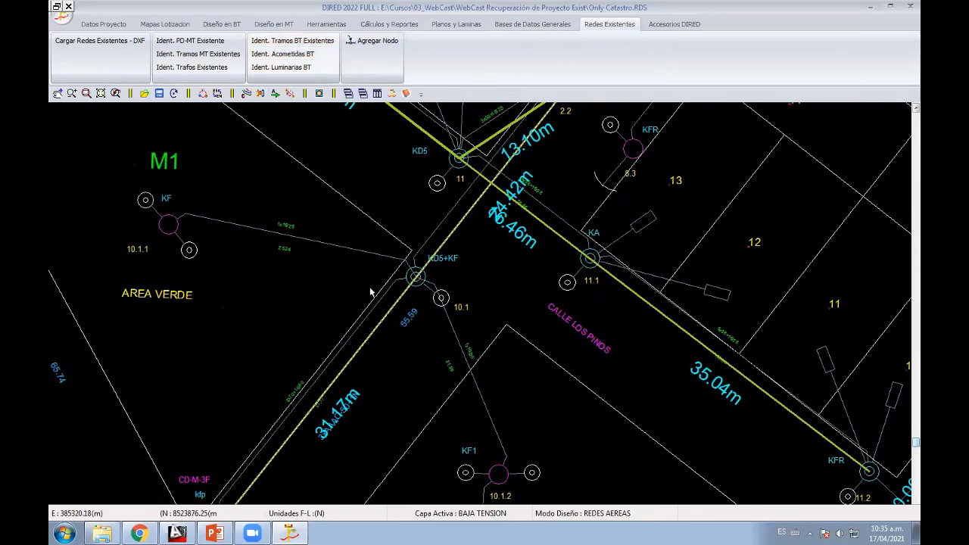
{"action": "left_click", "coordinate": [415, 277]}
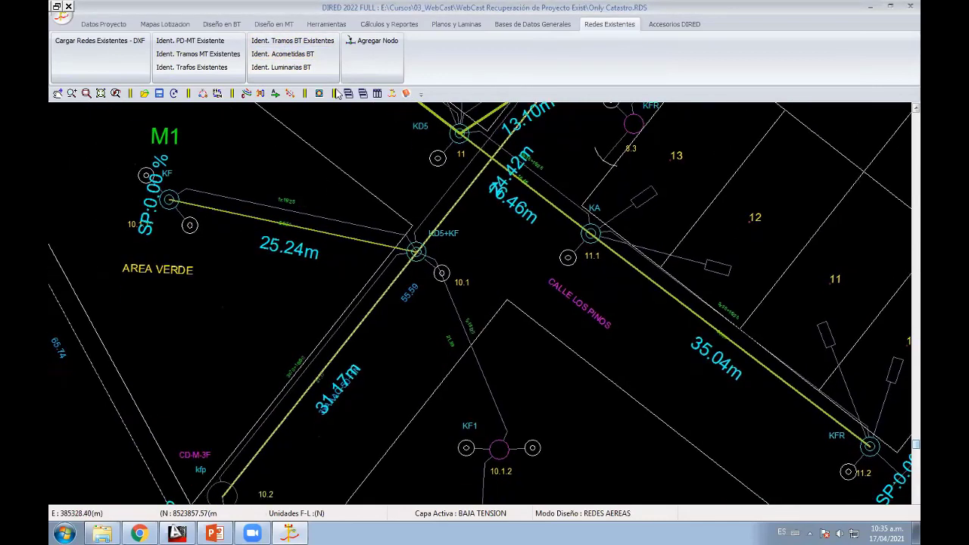
Step: Identify the existing BT branch from pole 10.1 to 10.1.2 and on to 10.1.3
{"action": "left_click", "coordinate": [292, 40]}
{"action": "left_click", "coordinate": [435, 254]}
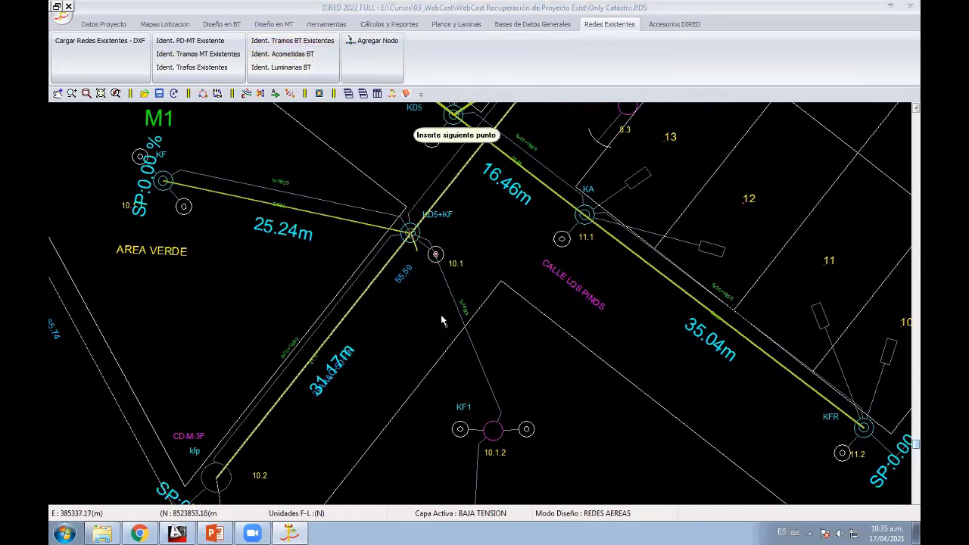
{"action": "left_click", "coordinate": [493, 430]}
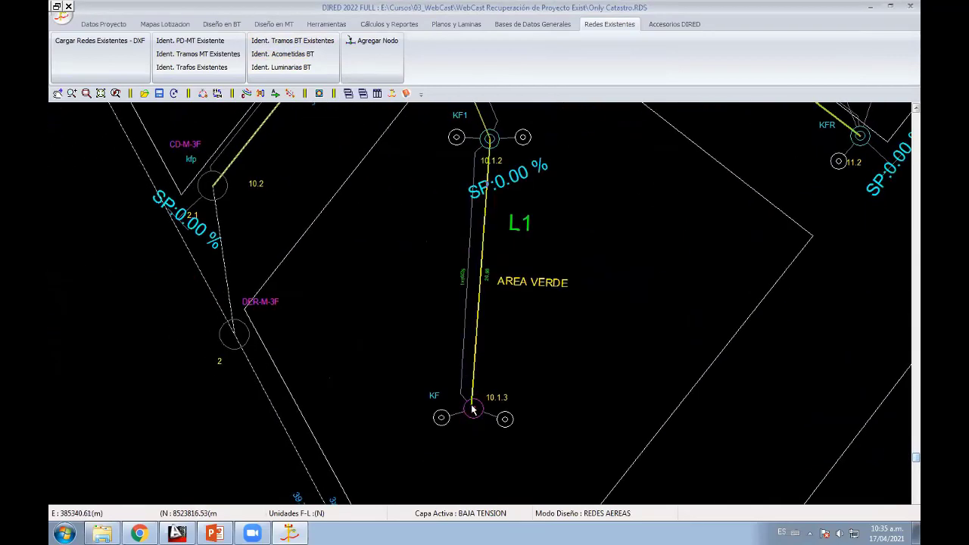
{"action": "left_click", "coordinate": [471, 408]}
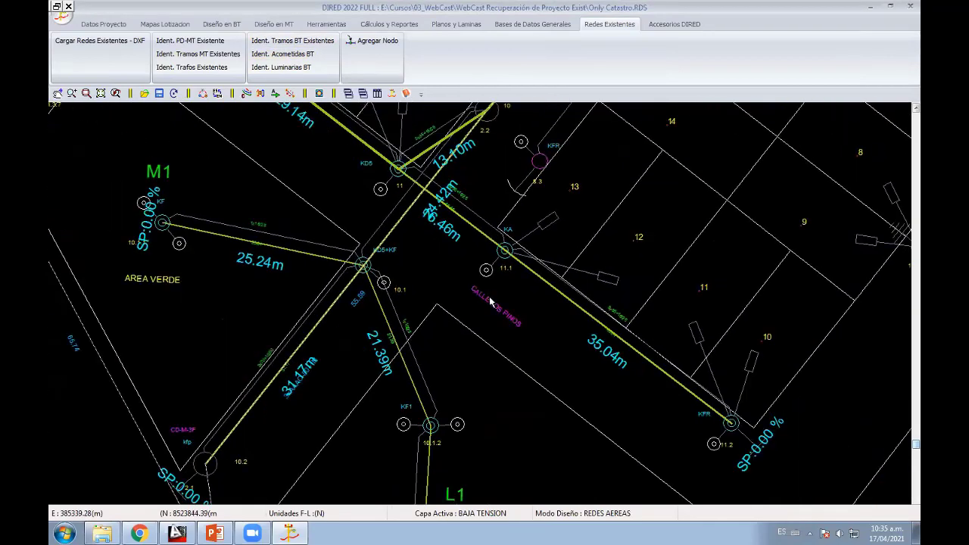
{"action": "scroll", "coordinate": [491, 302], "scroll_direction": "down", "scroll_amount": 2}
Step: Identify the 8.61 m span from node 2.3 to KF1R and the span ending at pole KFR
{"action": "scroll", "coordinate": [523, 236], "scroll_direction": "up", "scroll_amount": 2}
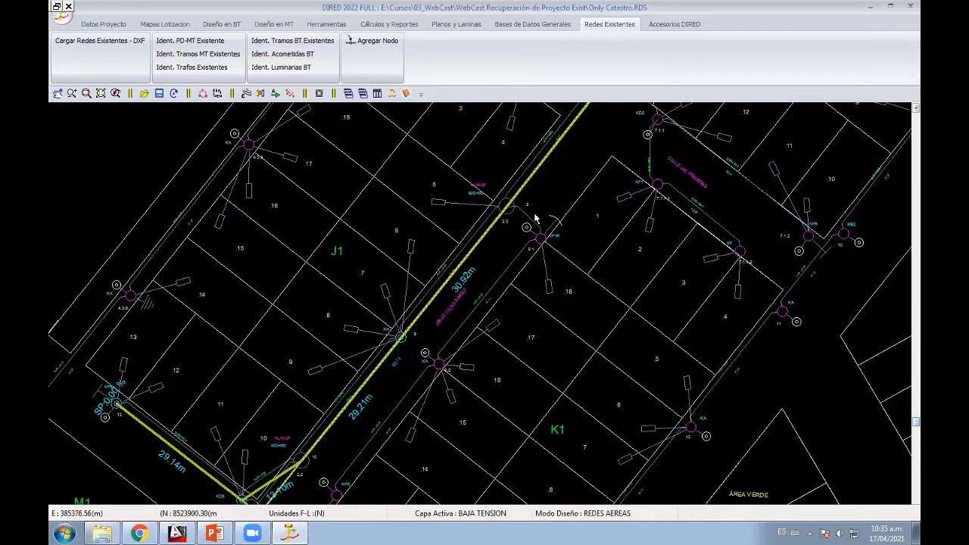
{"action": "scroll", "coordinate": [499, 237], "scroll_direction": "up", "scroll_amount": 2}
{"action": "scroll", "coordinate": [476, 238], "scroll_direction": "up", "scroll_amount": 1}
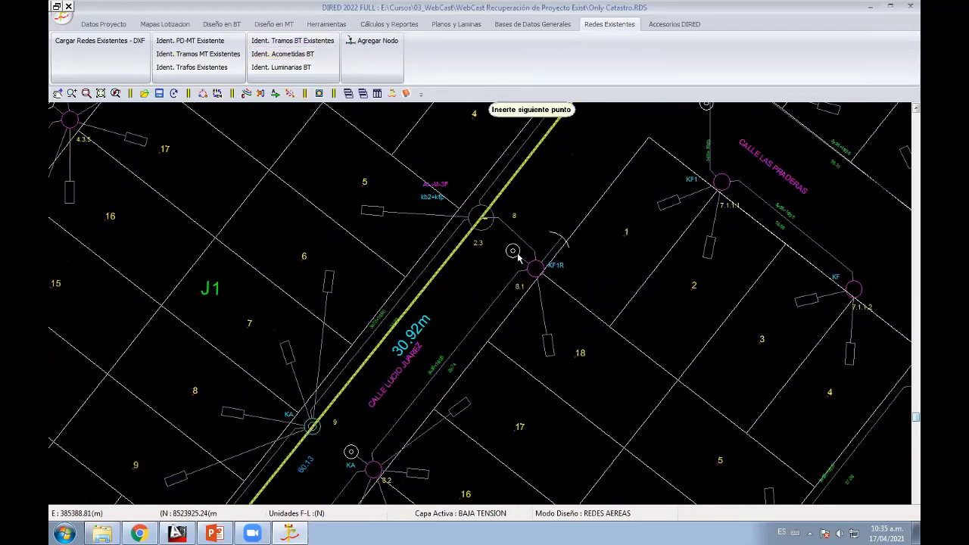
{"action": "left_click", "coordinate": [536, 269]}
{"action": "middle_click_drag", "start_coordinate": [469, 363], "coordinate": [501, 201]}
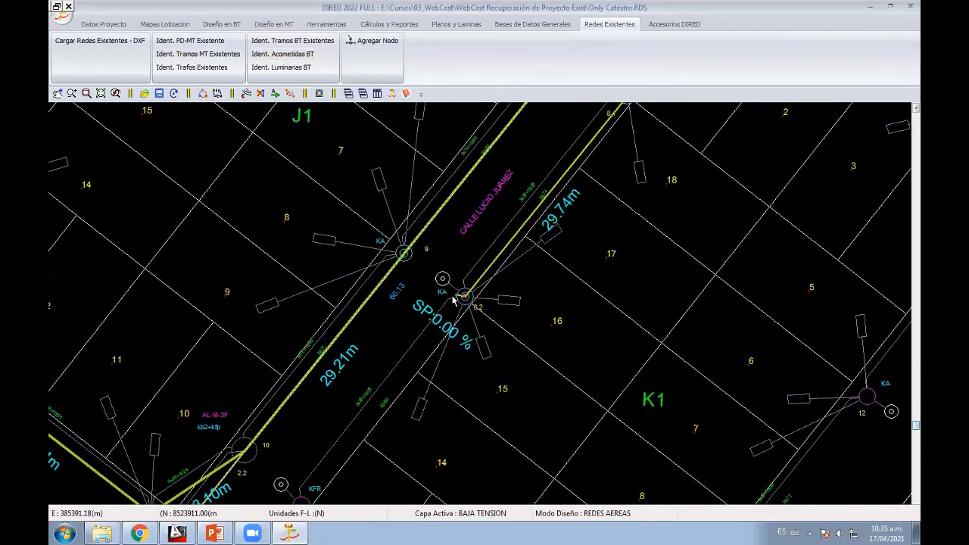
{"action": "middle_click_drag", "start_coordinate": [308, 500], "coordinate": [458, 315]}
{"action": "scroll", "coordinate": [507, 344], "scroll_direction": "up", "scroll_amount": 1}
{"action": "scroll", "coordinate": [463, 272], "scroll_direction": "up", "scroll_amount": 2}
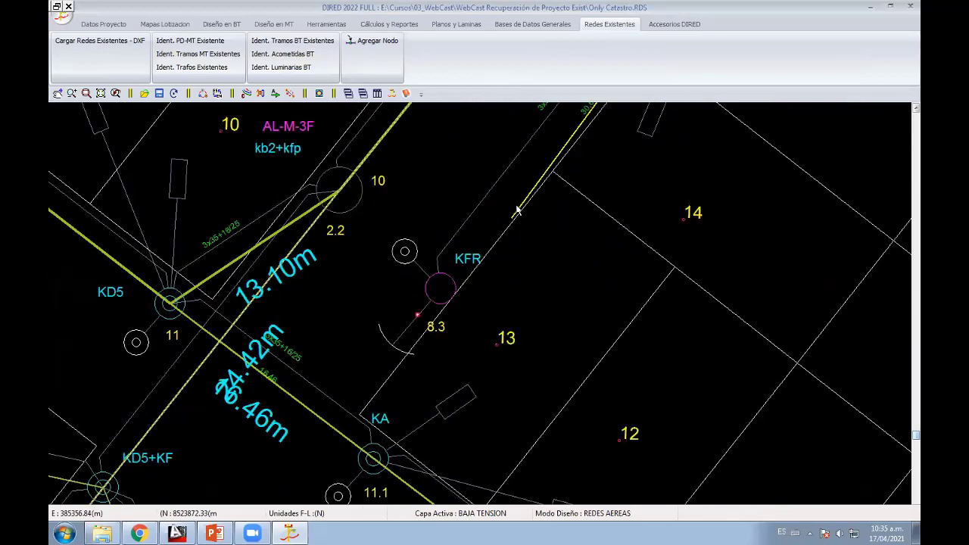
{"action": "left_click", "coordinate": [462, 271]}
Step: Identify the 36.71 m existing BT span from pole KD5 to pole KFR
{"action": "scroll", "coordinate": [477, 385], "scroll_direction": "down", "scroll_amount": 3}
{"action": "scroll", "coordinate": [530, 318], "scroll_direction": "up", "scroll_amount": 2}
{"action": "middle_click_drag", "start_coordinate": [529, 318], "coordinate": [537, 328]}
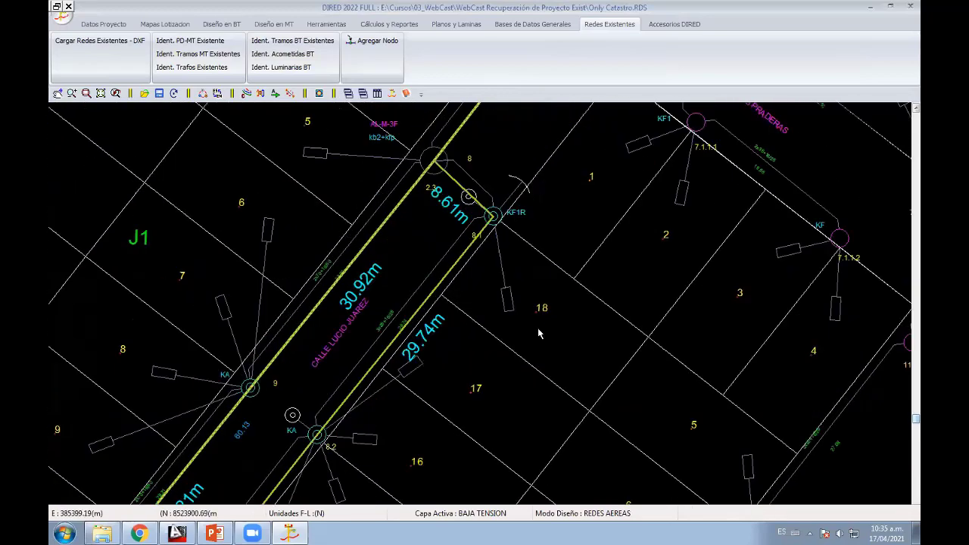
{"action": "scroll", "coordinate": [493, 322], "scroll_direction": "down", "scroll_amount": 3}
{"action": "scroll", "coordinate": [446, 269], "scroll_direction": "up", "scroll_amount": 1}
{"action": "scroll", "coordinate": [446, 269], "scroll_direction": "up", "scroll_amount": 1}
{"action": "scroll", "coordinate": [446, 270], "scroll_direction": "up", "scroll_amount": 1}
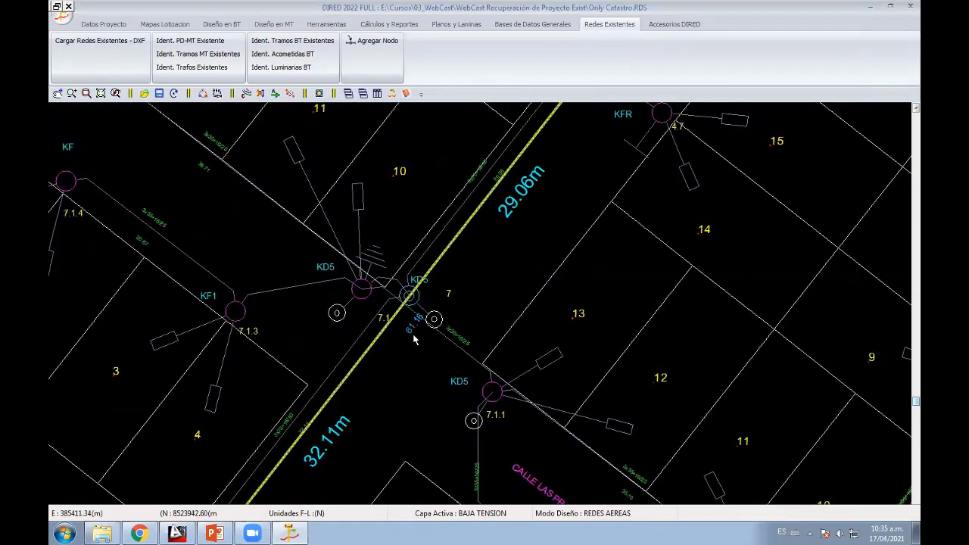
{"action": "middle_click_drag", "start_coordinate": [405, 315], "coordinate": [416, 341]}
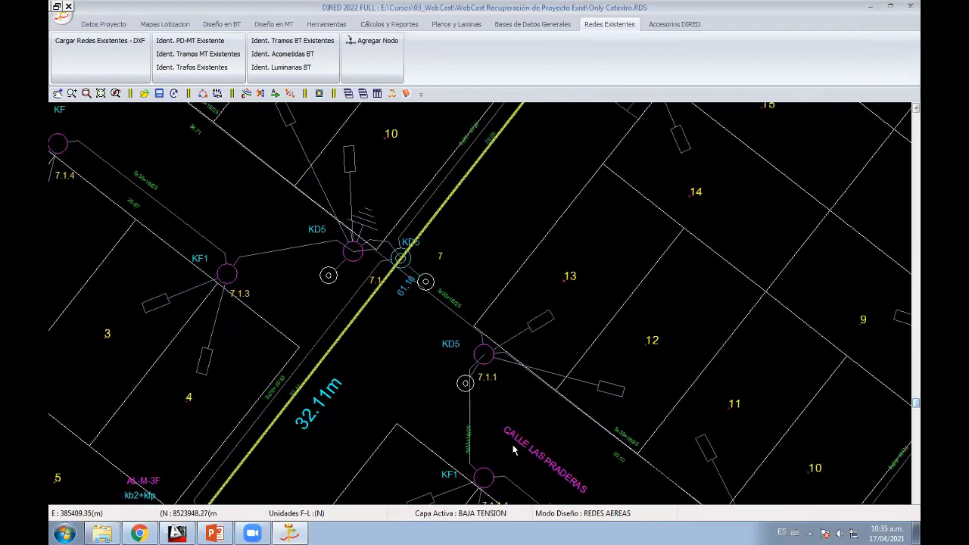
{"action": "middle_click_drag", "start_coordinate": [439, 345], "coordinate": [560, 434]}
{"action": "scroll", "coordinate": [560, 433], "scroll_direction": "up", "scroll_amount": 1}
{"action": "scroll", "coordinate": [553, 438], "scroll_direction": "up", "scroll_amount": 1}
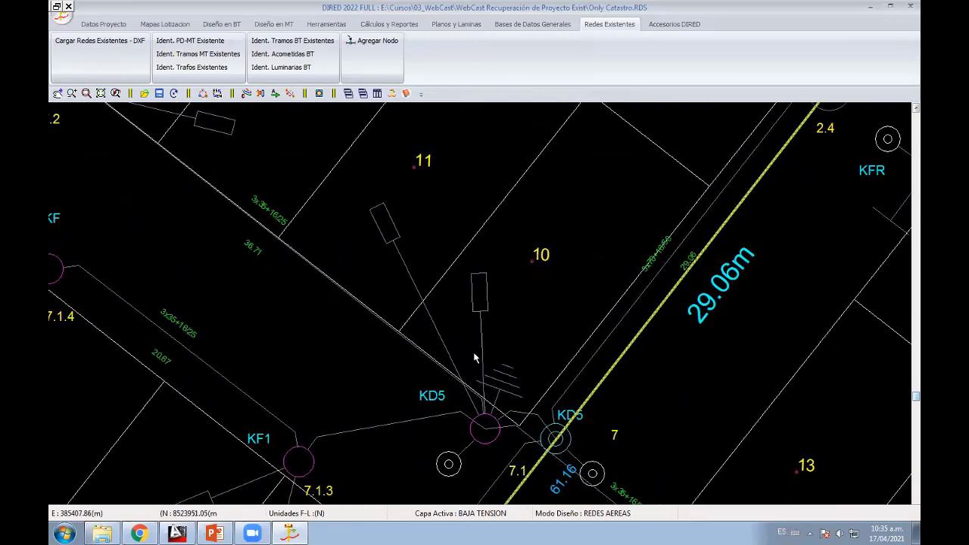
{"action": "scroll", "coordinate": [480, 357], "scroll_direction": "up", "scroll_amount": 1}
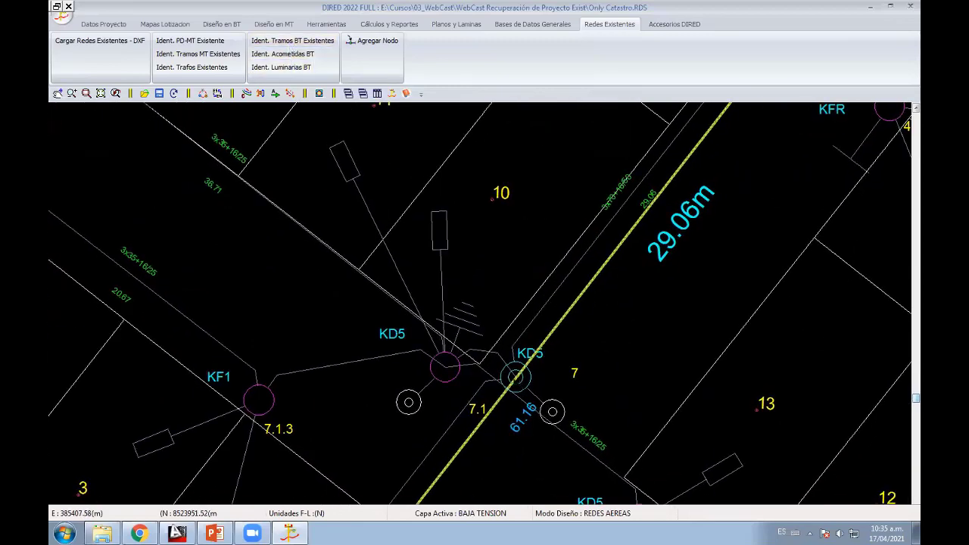
{"action": "left_click", "coordinate": [445, 367]}
{"action": "left_click", "coordinate": [204, 198]}
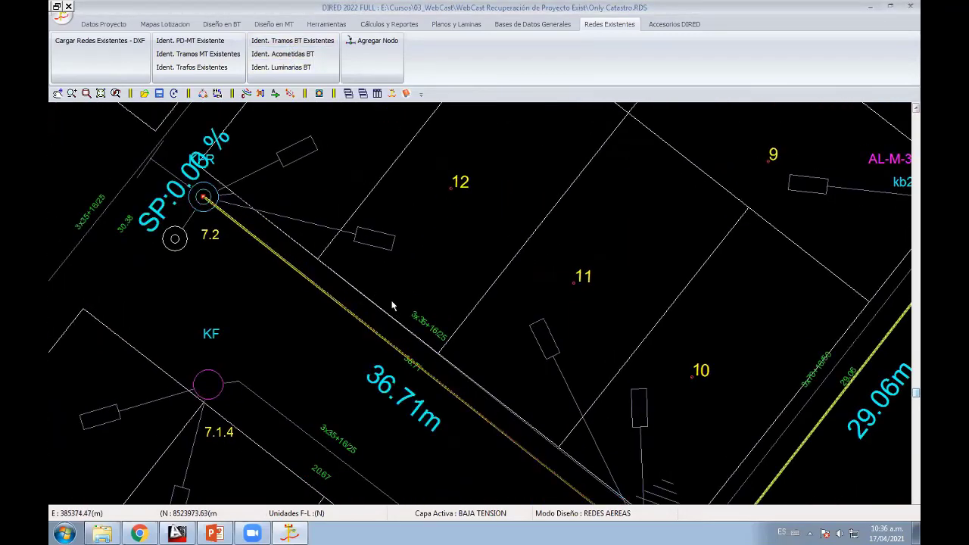
{"action": "middle_click_drag", "start_coordinate": [392, 306], "coordinate": [132, 121]}
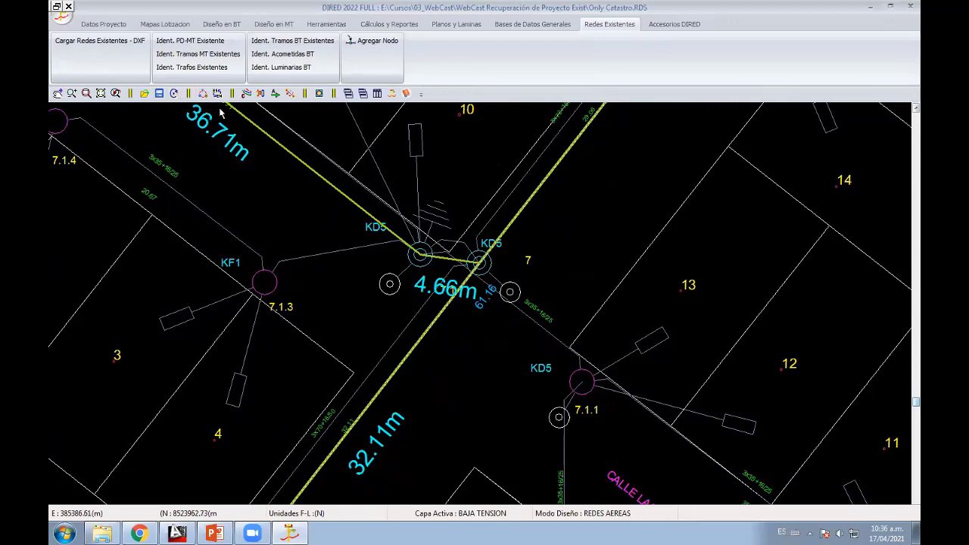
Step: Apply the general display settings and bring Calle Las Praderas and KF1 into view
{"action": "left_click", "coordinate": [246, 93]}
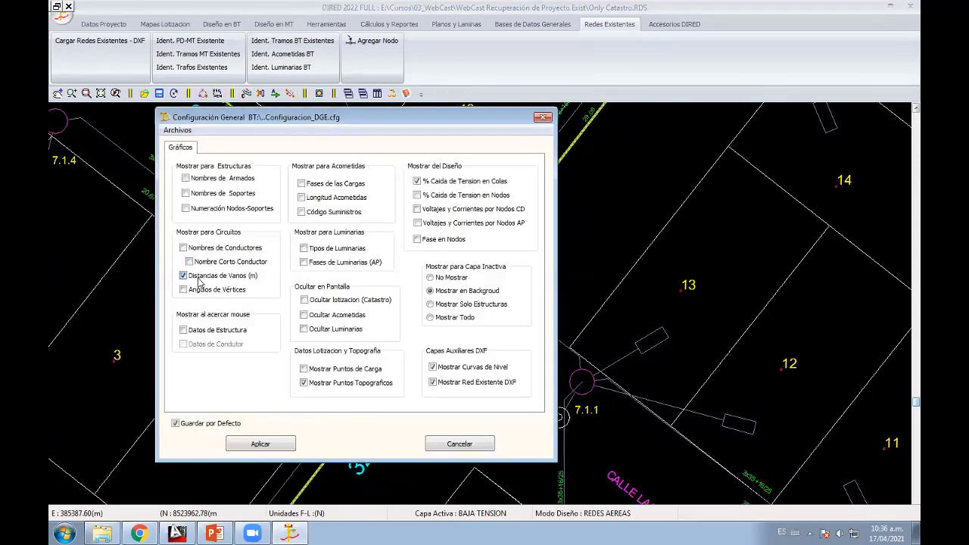
{"action": "left_click", "coordinate": [259, 445]}
{"action": "middle_click_drag", "start_coordinate": [541, 325], "coordinate": [437, 258]}
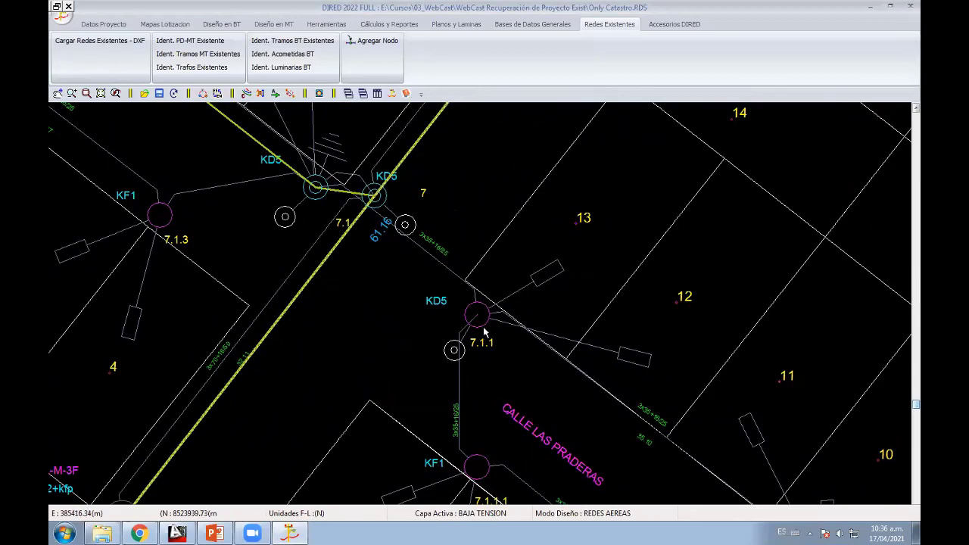
Step: Trace a yellow BT span between the KD5 poles along Calle Las Praderas to pole KFR
{"action": "left_click", "coordinate": [292, 40]}
{"action": "left_click", "coordinate": [318, 189]}
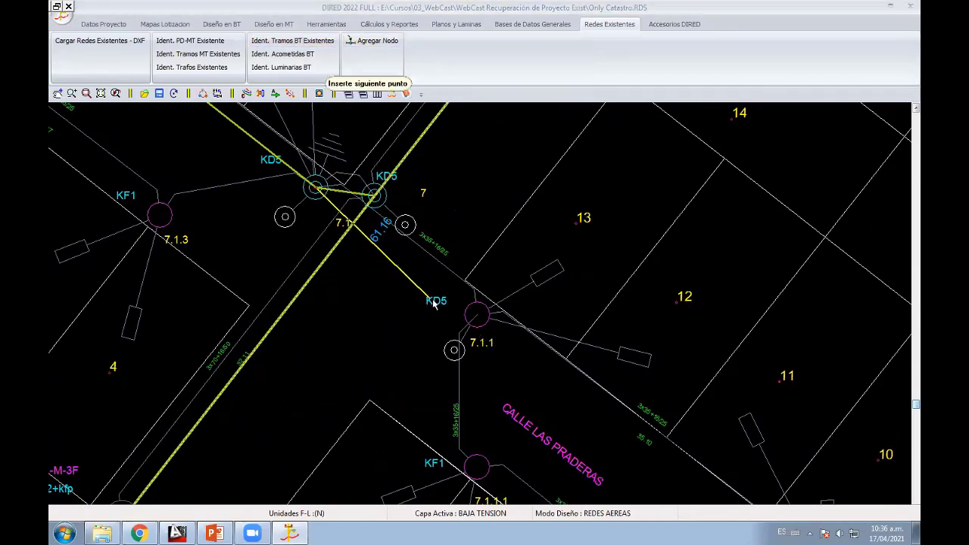
{"action": "left_click", "coordinate": [476, 315]}
{"action": "middle_click_drag", "start_coordinate": [476, 314], "coordinate": [368, 203]}
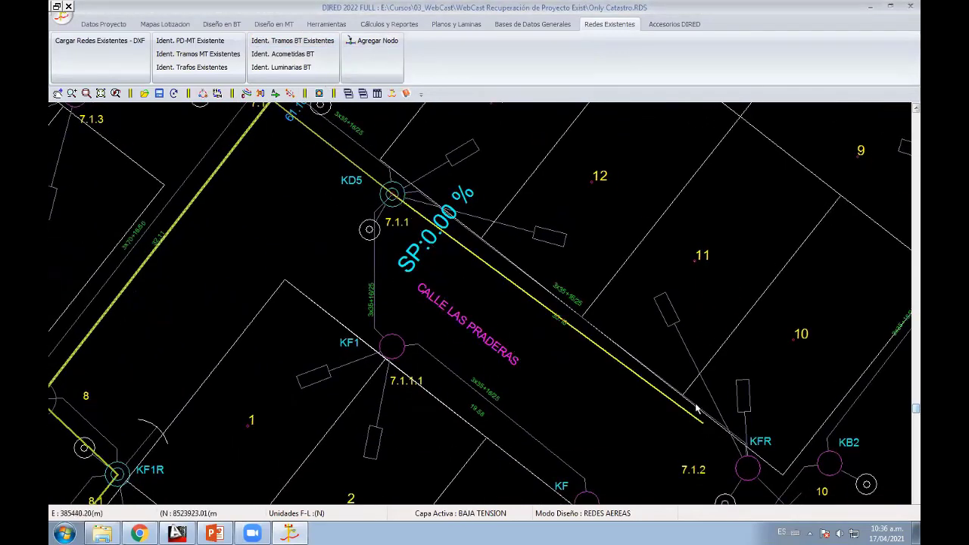
{"action": "middle_click_drag", "start_coordinate": [679, 454], "coordinate": [663, 390]}
{"action": "left_click", "coordinate": [660, 383]}
{"action": "middle_click_drag", "start_coordinate": [530, 303], "coordinate": [613, 464]}
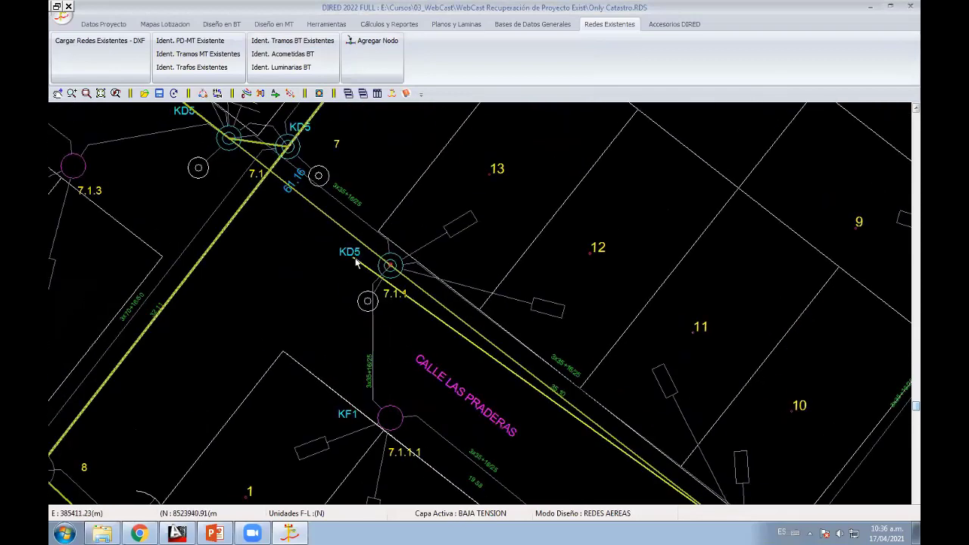
Step: Trace a BT span from the KD5 pole down to KF1 and on to pole KF 7.1.1.2
{"action": "left_click", "coordinate": [292, 40]}
{"action": "left_click", "coordinate": [390, 265]}
{"action": "left_click", "coordinate": [390, 417]}
{"action": "mouse_move", "coordinate": [446, 417]}
{"action": "middle_mouse_down"}
{"action": "mouse_move", "coordinate": [434, 303]}
{"action": "mouse_move", "coordinate": [300, 142]}
{"action": "middle_mouse_up"}
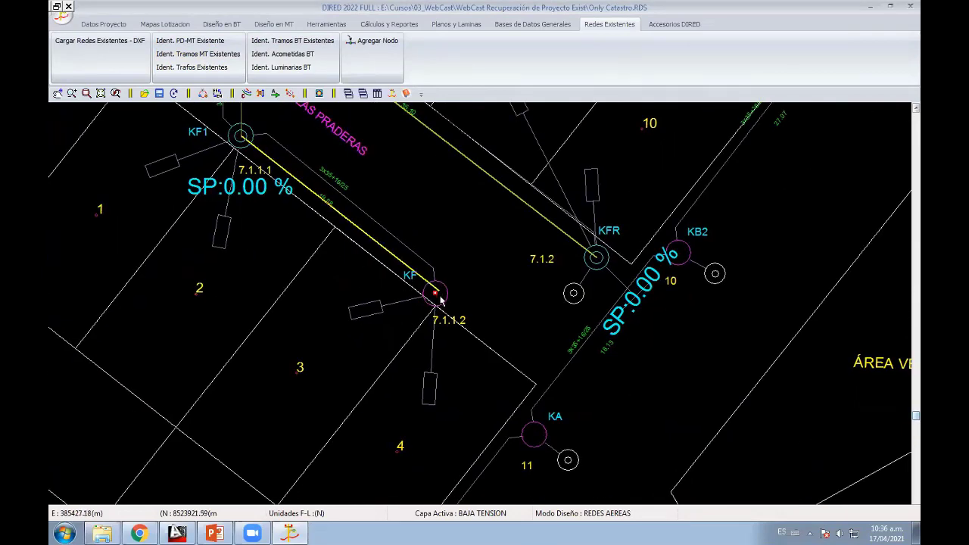
{"action": "left_click", "coordinate": [435, 295]}
{"action": "mouse_move", "coordinate": [221, 123]}
{"action": "middle_mouse_down"}
{"action": "mouse_move", "coordinate": [318, 337]}
{"action": "mouse_move", "coordinate": [599, 499]}
{"action": "middle_mouse_up"}
Step: Trace a BT span from the KD5 pole through KF1 7.1.3 to pole KF 7.1.4
{"action": "left_click", "coordinate": [292, 40]}
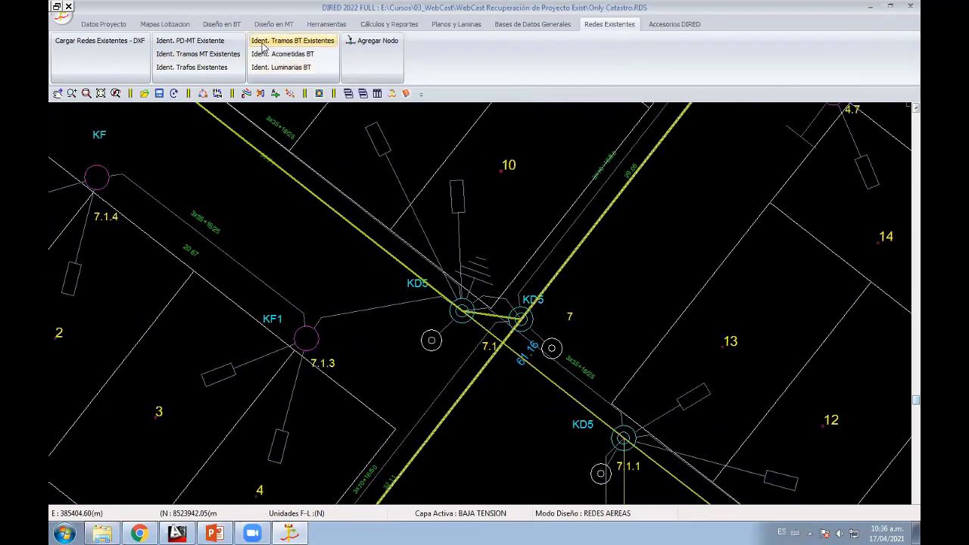
{"action": "left_click", "coordinate": [460, 310]}
{"action": "left_click", "coordinate": [306, 338]}
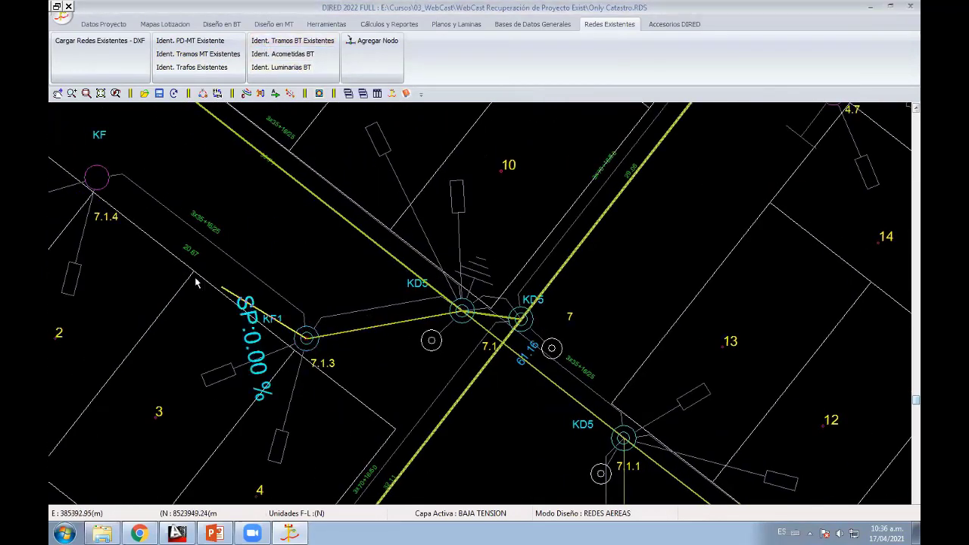
{"action": "left_click", "coordinate": [97, 177]}
{"action": "scroll", "coordinate": [551, 350], "scroll_direction": "down", "scroll_amount": 3}
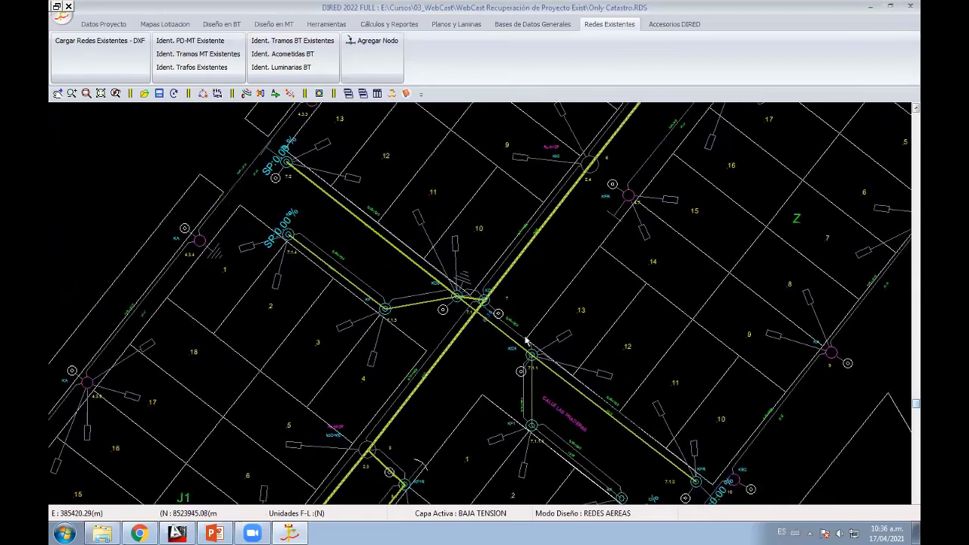
{"action": "mouse_move", "coordinate": [551, 349]}
{"action": "middle_mouse_down"}
{"action": "mouse_move", "coordinate": [469, 302]}
{"action": "mouse_move", "coordinate": [544, 325]}
{"action": "middle_mouse_up"}
{"action": "scroll", "coordinate": [468, 301], "scroll_direction": "down", "scroll_amount": 2}
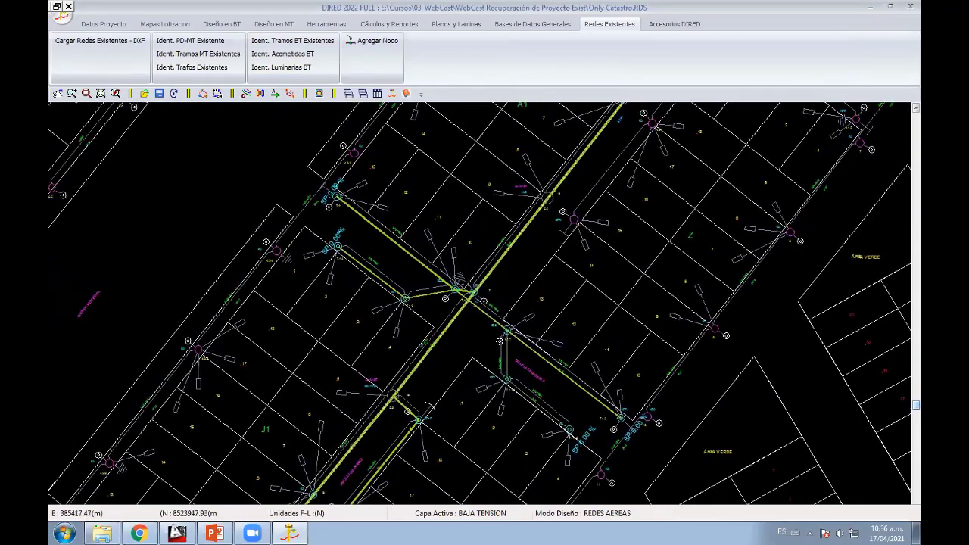
{"action": "middle_click_drag", "start_coordinate": [509, 261], "coordinate": [316, 317]}
{"action": "scroll", "coordinate": [317, 316], "scroll_direction": "up", "scroll_amount": 2}
{"action": "scroll", "coordinate": [452, 369], "scroll_direction": "up", "scroll_amount": 1}
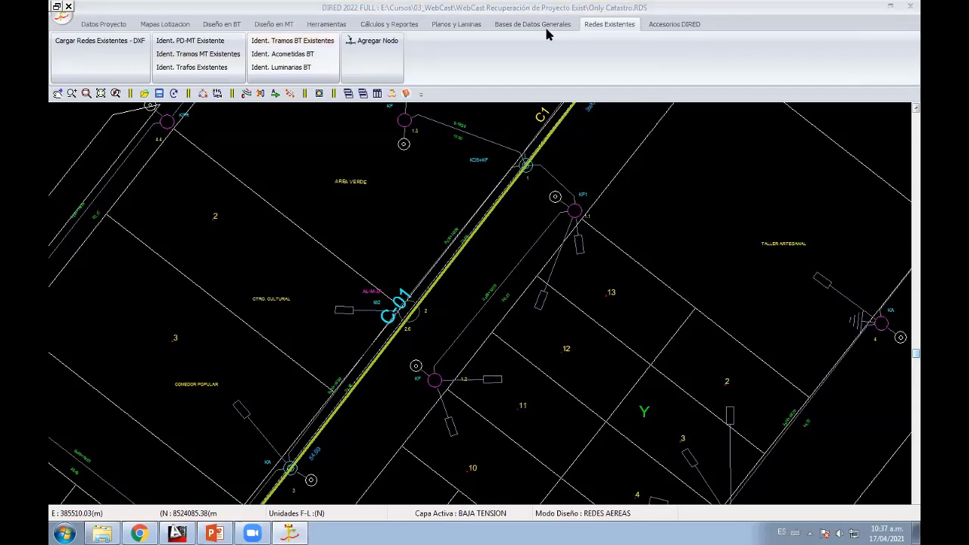
{"action": "scroll", "coordinate": [581, 264], "scroll_direction": "up", "scroll_amount": 3}
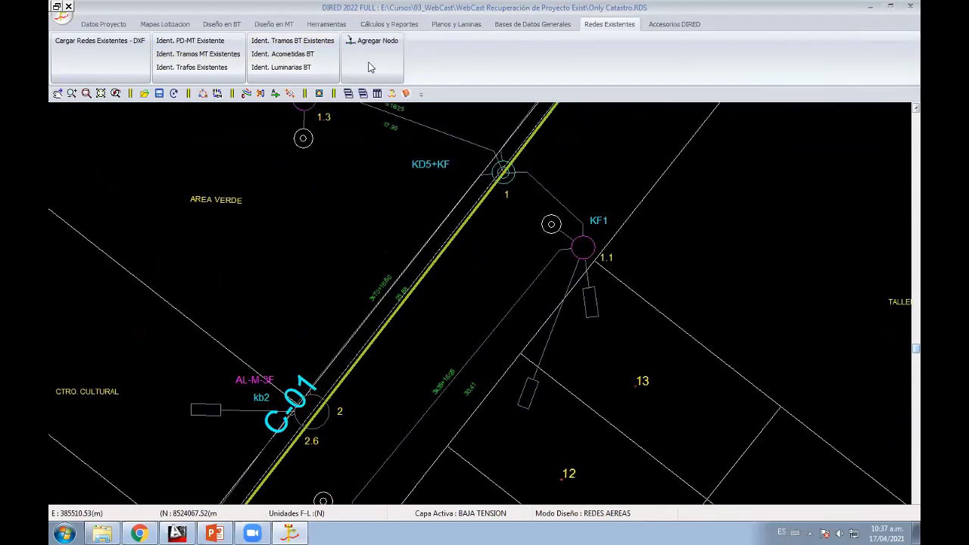
Step: Trace the BT span from KD5+KF to KF1, then zoom out over the plan
{"action": "left_click", "coordinate": [582, 247]}
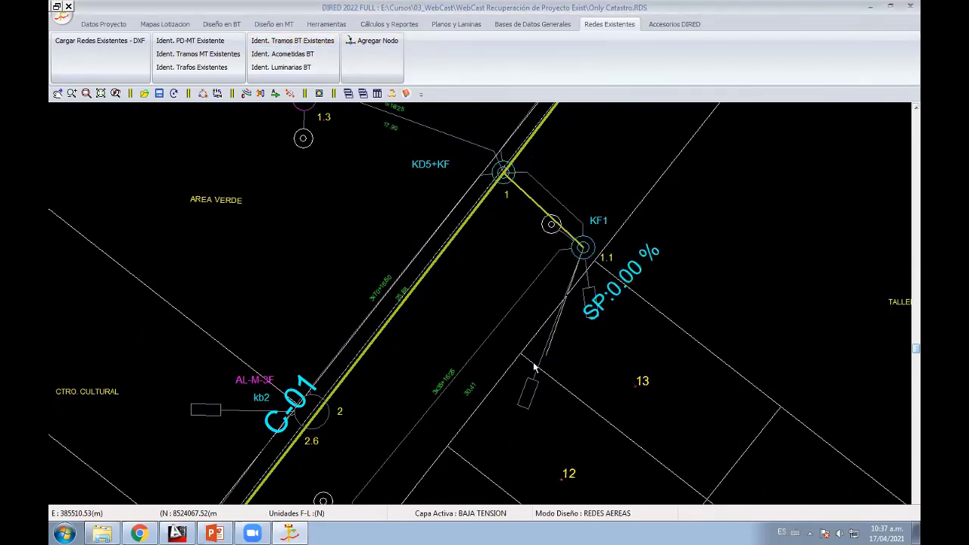
{"action": "scroll", "coordinate": [504, 302], "scroll_direction": "down", "scroll_amount": 2}
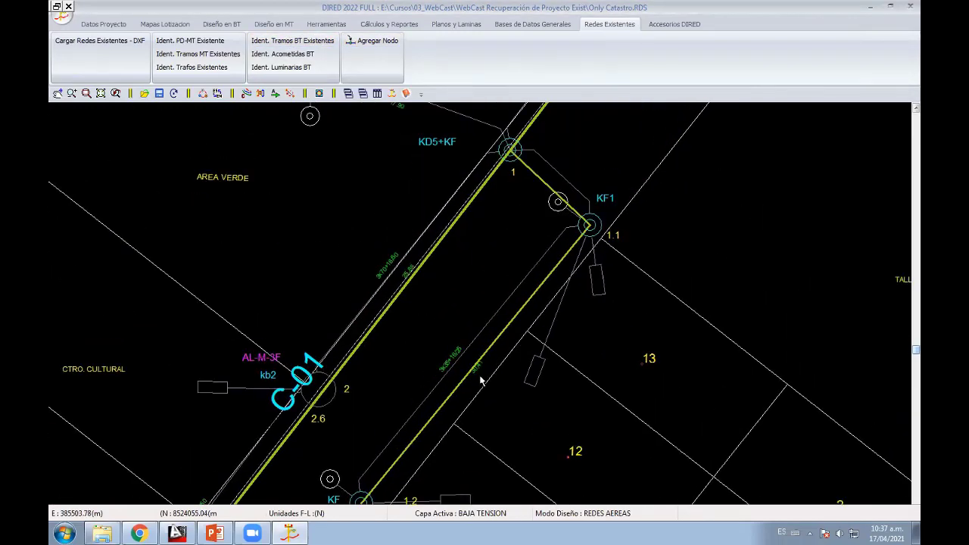
{"action": "scroll", "coordinate": [514, 311], "scroll_direction": "down", "scroll_amount": 3}
{"action": "scroll", "coordinate": [519, 317], "scroll_direction": "down", "scroll_amount": 2}
{"action": "scroll", "coordinate": [519, 318], "scroll_direction": "down", "scroll_amount": 1}
{"action": "scroll", "coordinate": [485, 258], "scroll_direction": "down", "scroll_amount": 1}
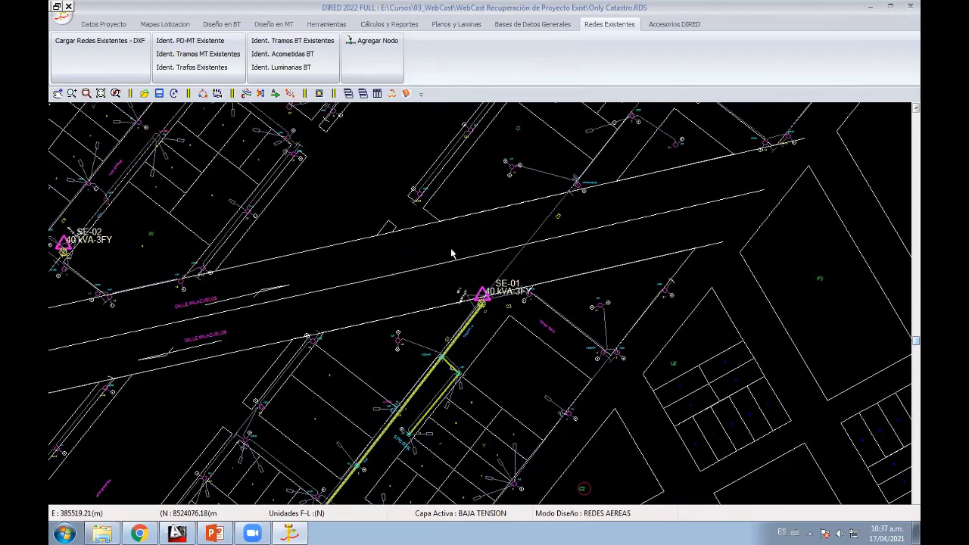
{"action": "scroll", "coordinate": [462, 265], "scroll_direction": "down", "scroll_amount": 2}
{"action": "scroll", "coordinate": [435, 287], "scroll_direction": "down", "scroll_amount": 2}
{"action": "scroll", "coordinate": [452, 317], "scroll_direction": "down", "scroll_amount": 1}
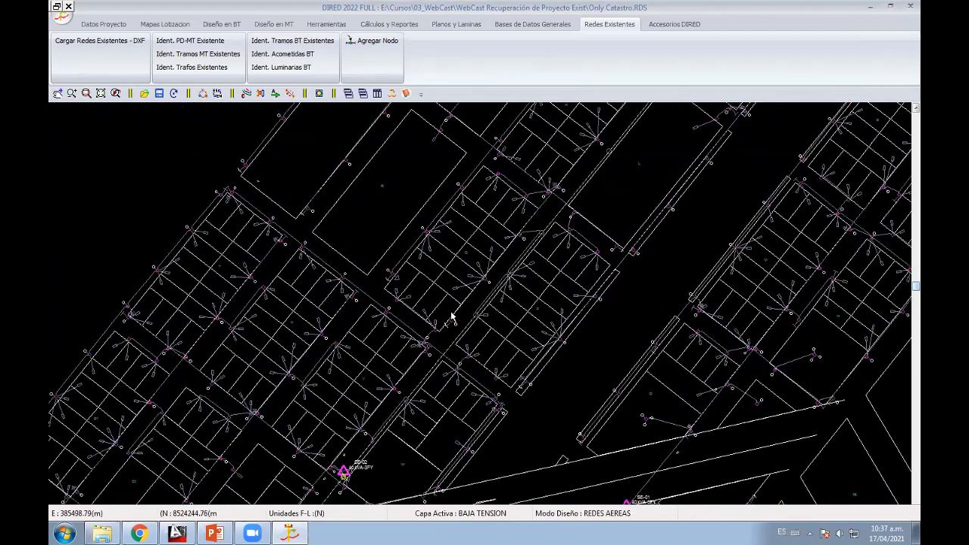
{"action": "scroll", "coordinate": [492, 296], "scroll_direction": "down", "scroll_amount": 1}
{"action": "scroll", "coordinate": [372, 310], "scroll_direction": "down", "scroll_amount": 1}
{"action": "scroll", "coordinate": [193, 139], "scroll_direction": "down", "scroll_amount": 3}
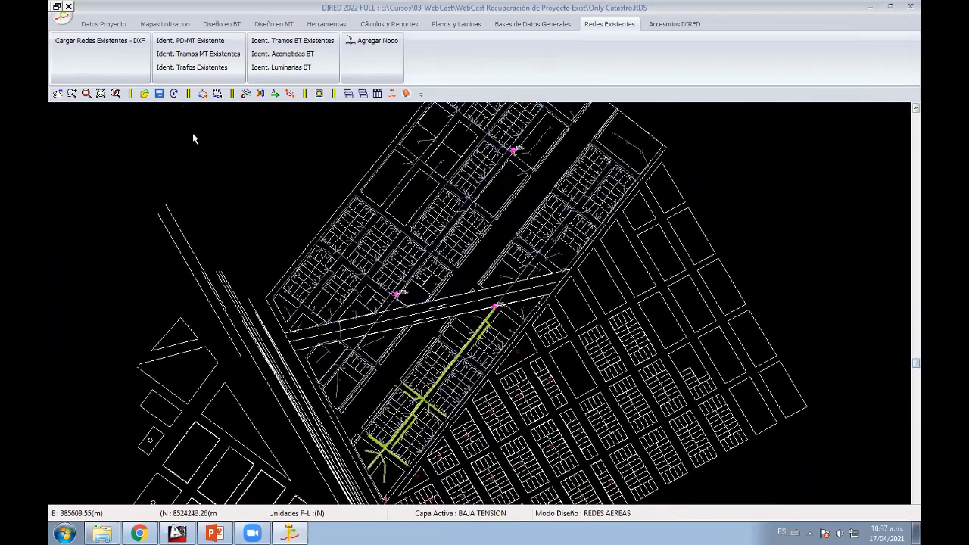
Step: Open the DIRED project 01_Red Exitente_MT from the application menu
{"action": "left_click", "coordinate": [57, 21]}
{"action": "left_click", "coordinate": [66, 38]}
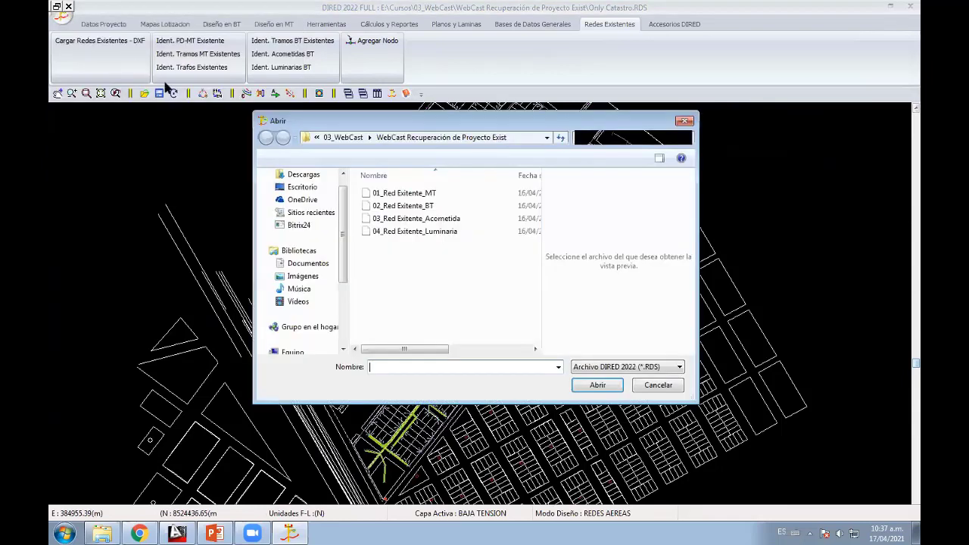
{"action": "double_click", "coordinate": [413, 197]}
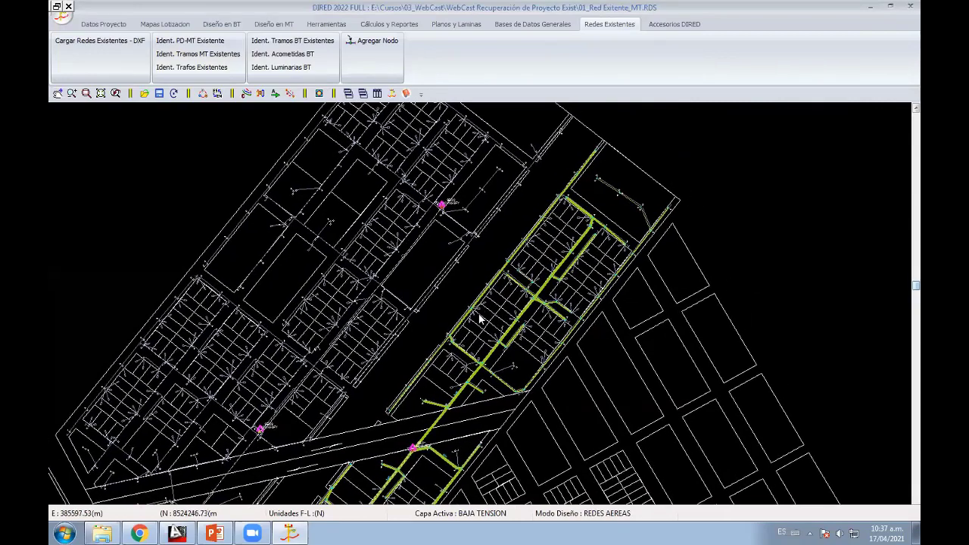
Step: Trace a BT span from substation SE-03 to the KD5 pole and on to the KA pole
{"action": "scroll", "coordinate": [409, 347], "scroll_direction": "up", "scroll_amount": 1}
{"action": "scroll", "coordinate": [364, 371], "scroll_direction": "up", "scroll_amount": 1}
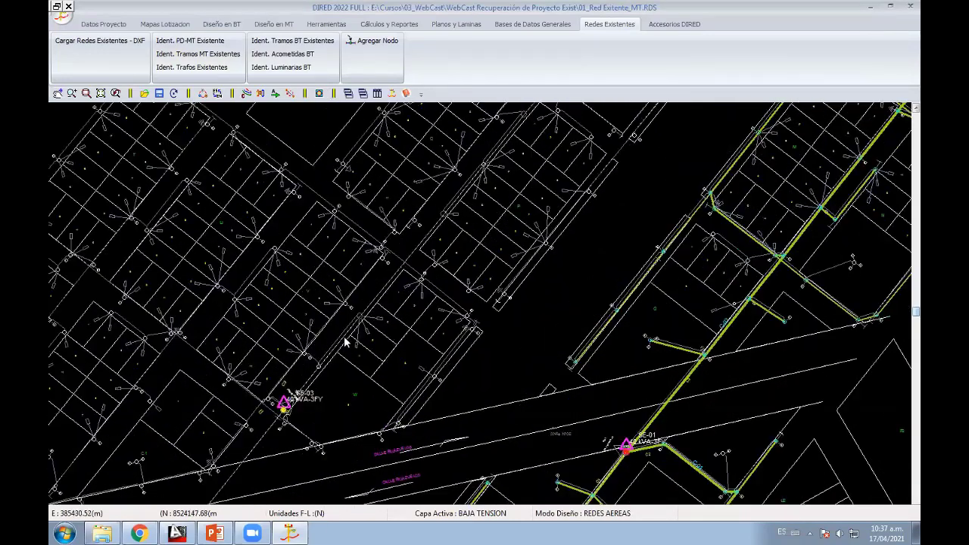
{"action": "scroll", "coordinate": [348, 341], "scroll_direction": "up", "scroll_amount": 2}
{"action": "scroll", "coordinate": [359, 322], "scroll_direction": "up", "scroll_amount": 1}
{"action": "scroll", "coordinate": [363, 325], "scroll_direction": "up", "scroll_amount": 1}
{"action": "scroll", "coordinate": [424, 337], "scroll_direction": "up", "scroll_amount": 1}
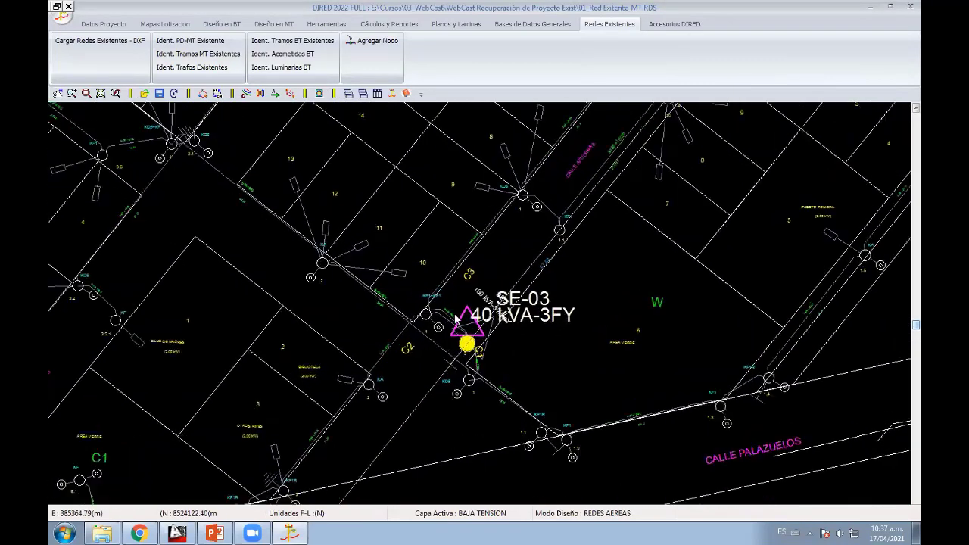
{"action": "scroll", "coordinate": [469, 348], "scroll_direction": "up", "scroll_amount": 1}
{"action": "scroll", "coordinate": [517, 363], "scroll_direction": "up", "scroll_amount": 2}
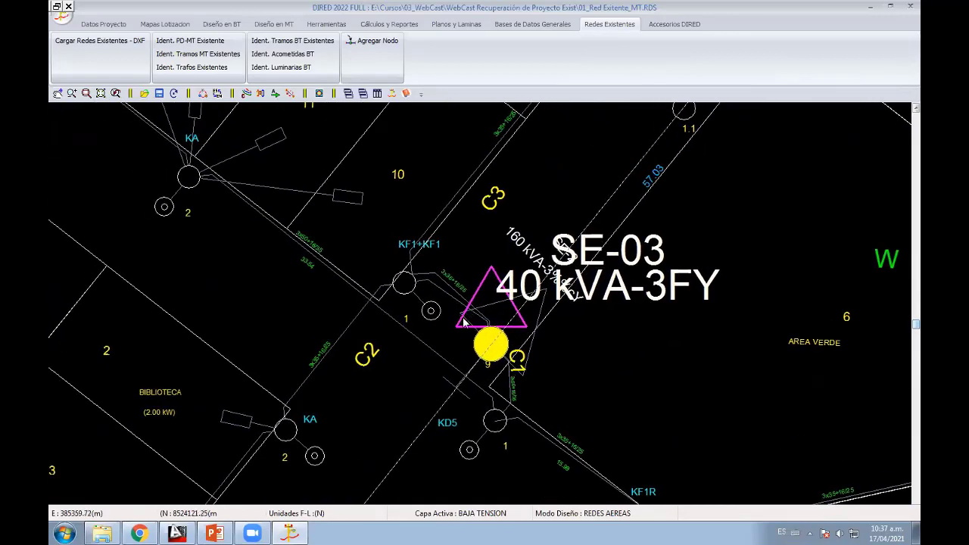
{"action": "middle_click_drag", "start_coordinate": [475, 303], "coordinate": [514, 331]}
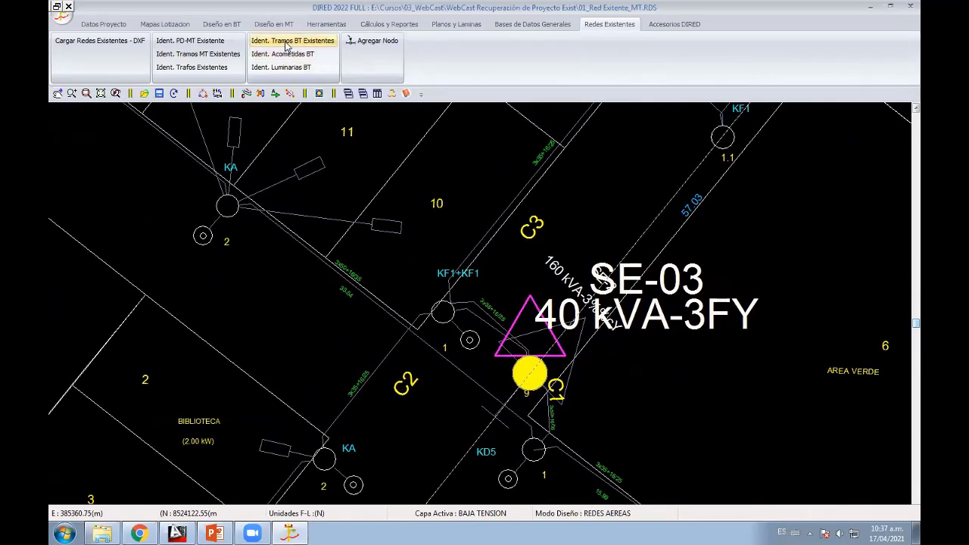
{"action": "middle_click_drag", "start_coordinate": [546, 403], "coordinate": [482, 291]}
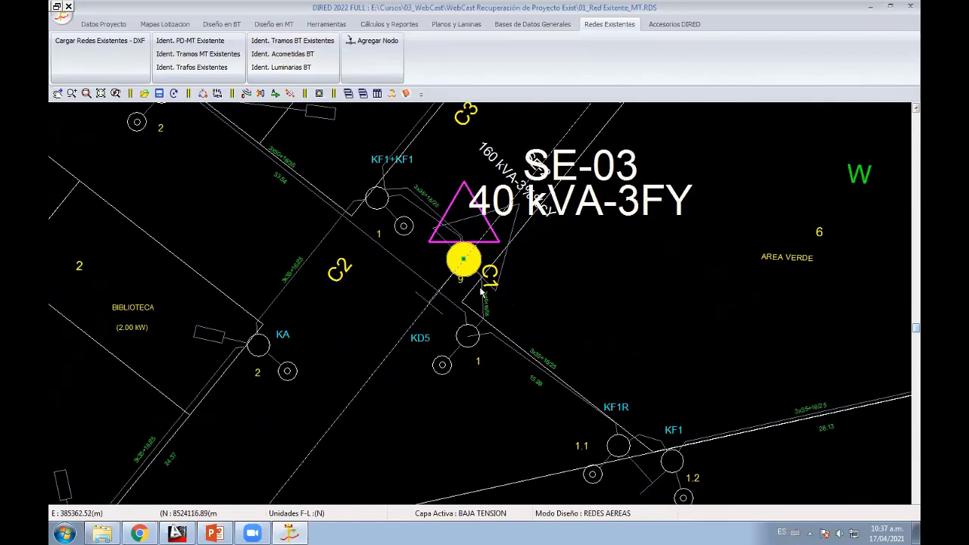
{"action": "mouse_move", "coordinate": [551, 329]}
{"action": "middle_mouse_down"}
{"action": "mouse_move", "coordinate": [504, 317]}
{"action": "mouse_move", "coordinate": [534, 289]}
{"action": "mouse_move", "coordinate": [541, 367]}
{"action": "middle_mouse_up"}
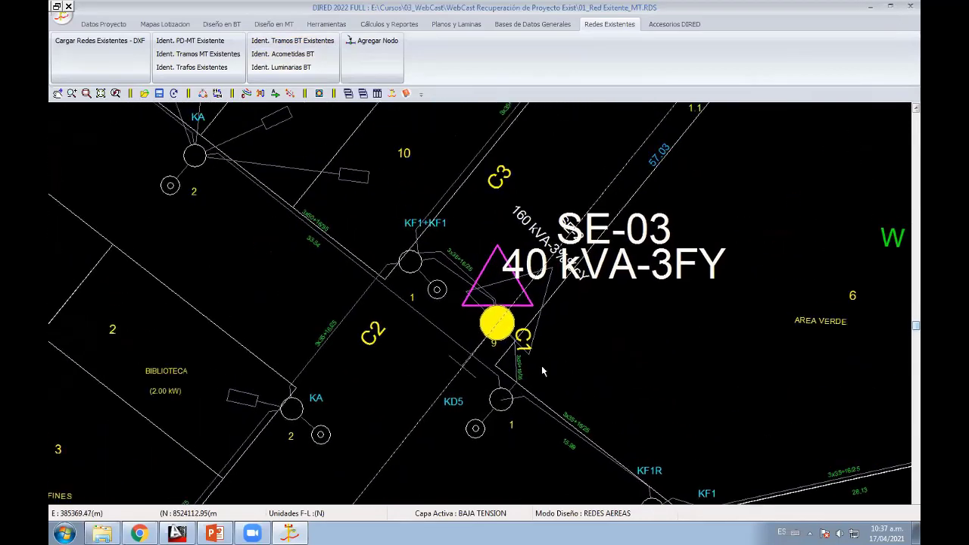
{"action": "left_click", "coordinate": [496, 346]}
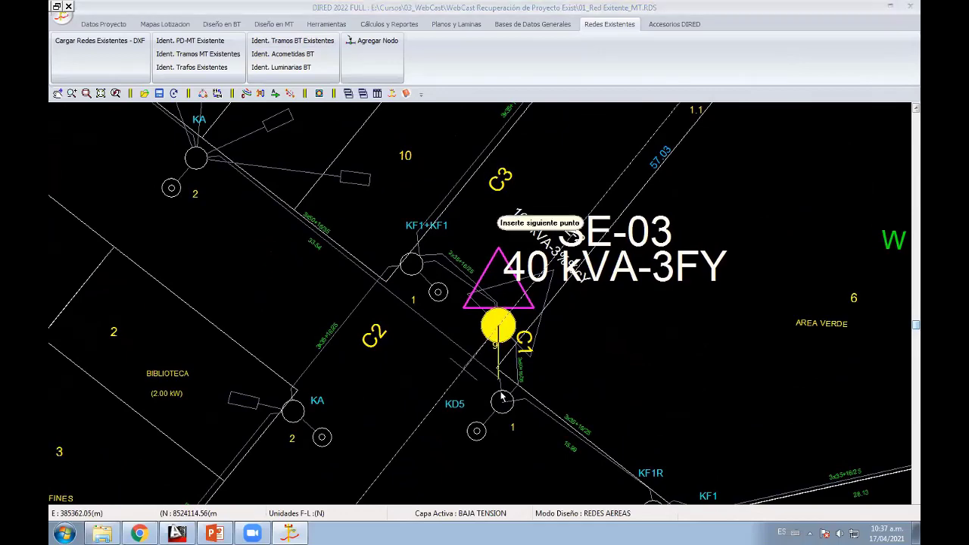
{"action": "left_click", "coordinate": [501, 397]}
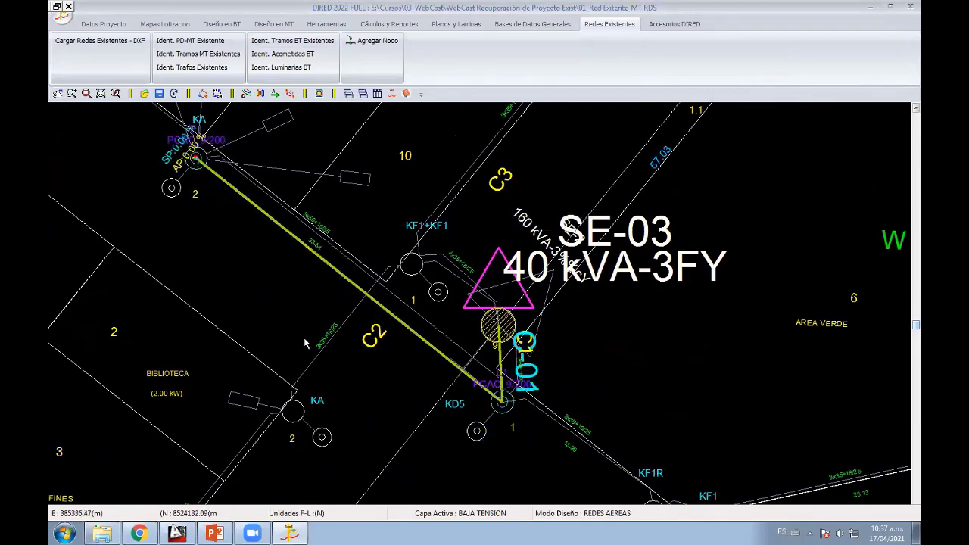
{"action": "left_click", "coordinate": [195, 158]}
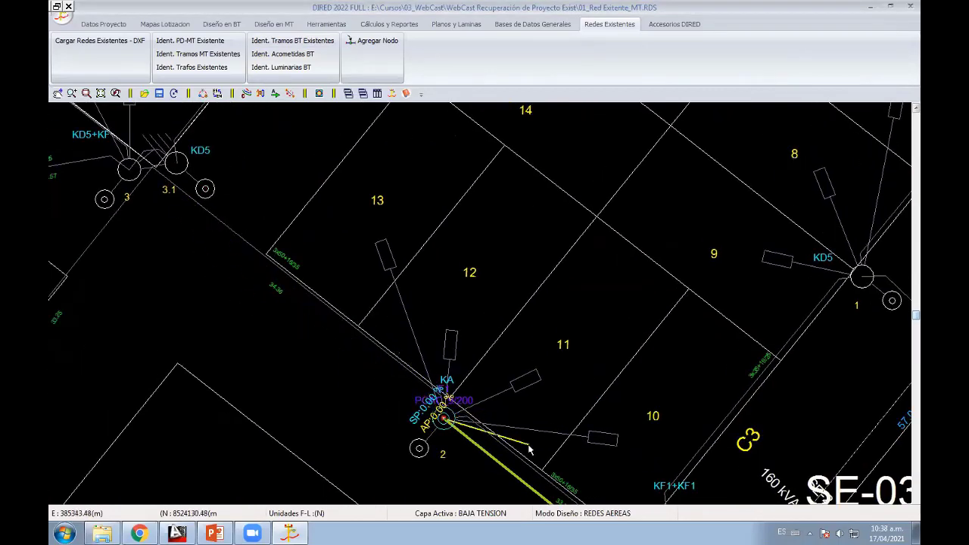
Step: Trace a BT span from the KA pole to the KD5+KF pole
{"action": "mouse_move", "coordinate": [328, 370]}
{"action": "middle_mouse_down"}
{"action": "mouse_move", "coordinate": [489, 480]}
{"action": "mouse_move", "coordinate": [601, 505]}
{"action": "middle_mouse_up"}
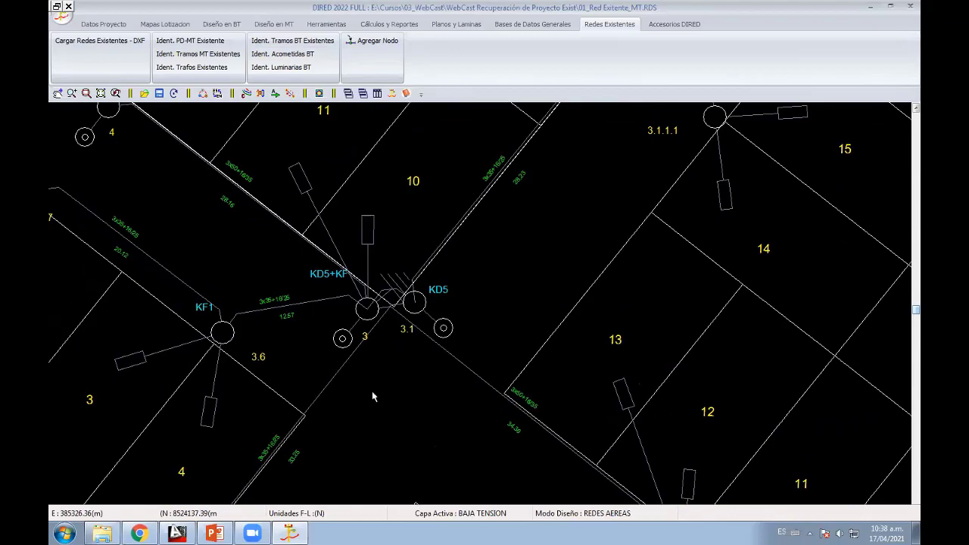
{"action": "middle_click_drag", "start_coordinate": [400, 310], "coordinate": [514, 374]}
{"action": "scroll", "coordinate": [515, 374], "scroll_direction": "down", "scroll_amount": 2}
{"action": "scroll", "coordinate": [455, 364], "scroll_direction": "down", "scroll_amount": 2}
{"action": "middle_click_drag", "start_coordinate": [455, 364], "coordinate": [368, 294]}
{"action": "left_click", "coordinate": [279, 48]}
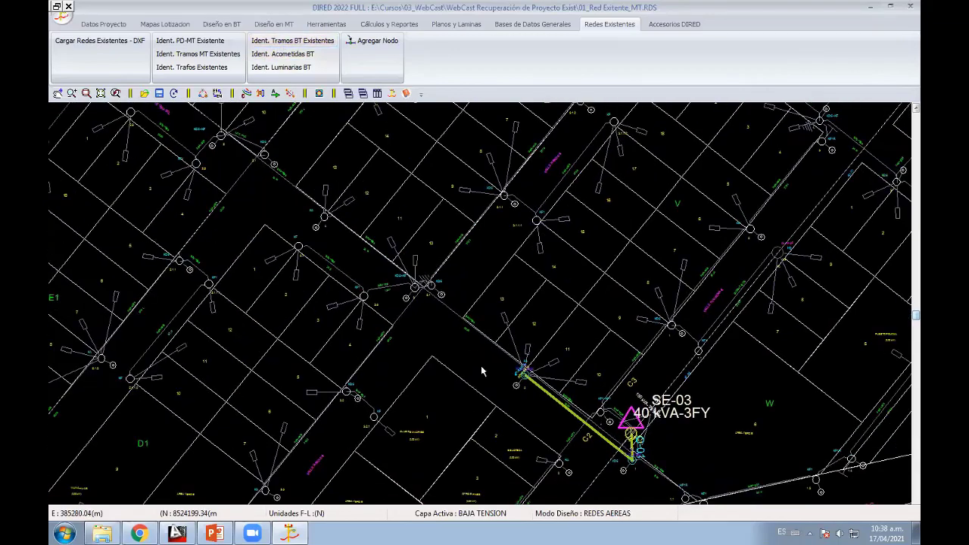
{"action": "left_click", "coordinate": [522, 375]}
{"action": "scroll", "coordinate": [341, 341], "scroll_direction": "up", "scroll_amount": 2}
{"action": "scroll", "coordinate": [346, 346], "scroll_direction": "up", "scroll_amount": 2}
{"action": "scroll", "coordinate": [361, 346], "scroll_direction": "up", "scroll_amount": 1}
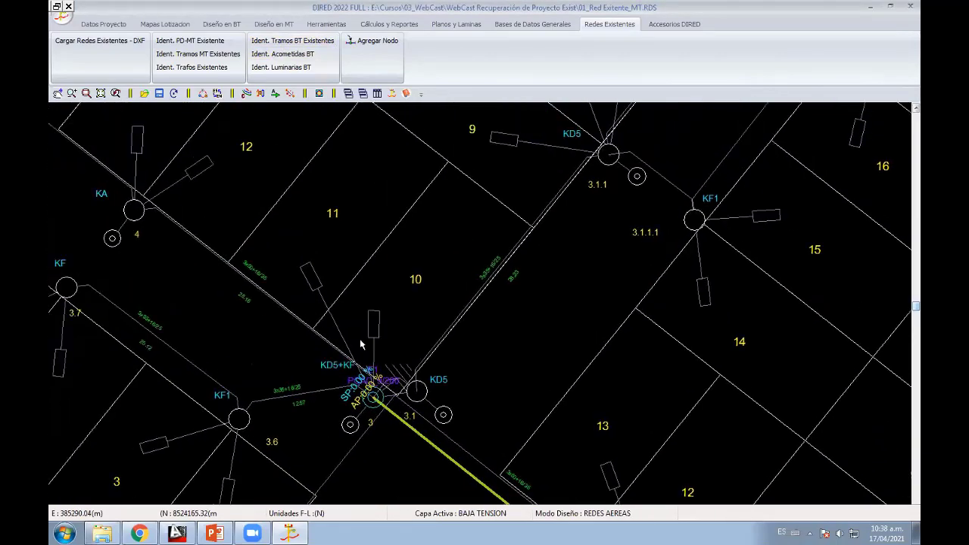
{"action": "mouse_move", "coordinate": [361, 345]}
{"action": "middle_mouse_down"}
{"action": "mouse_move", "coordinate": [576, 452]}
{"action": "mouse_move", "coordinate": [266, 248]}
{"action": "middle_mouse_up"}
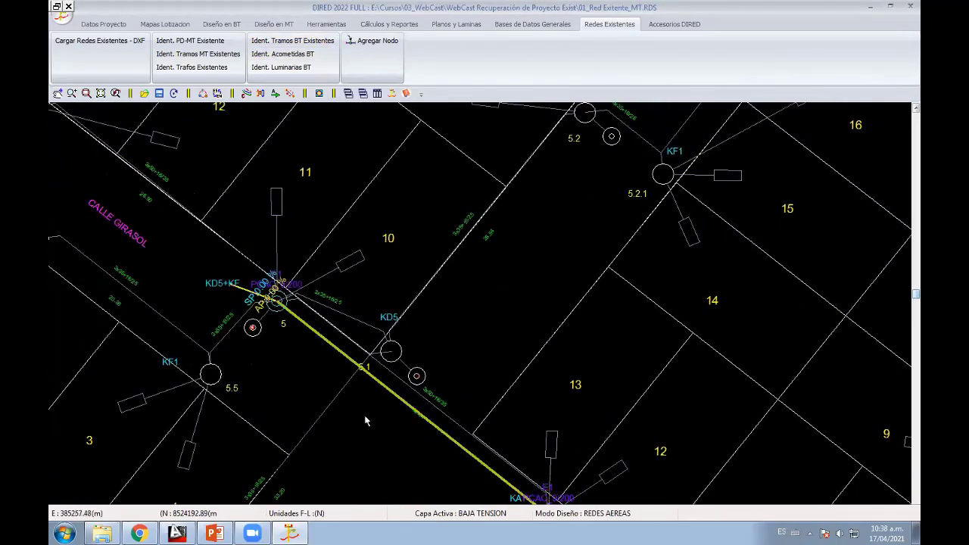
{"action": "scroll", "coordinate": [365, 421], "scroll_direction": "down", "scroll_amount": 3}
{"action": "left_click", "coordinate": [242, 271]}
Step: Trace a BT span from the KD5 pole below SE-03 toward pole KF1R
{"action": "scroll", "coordinate": [492, 414], "scroll_direction": "up", "scroll_amount": 3}
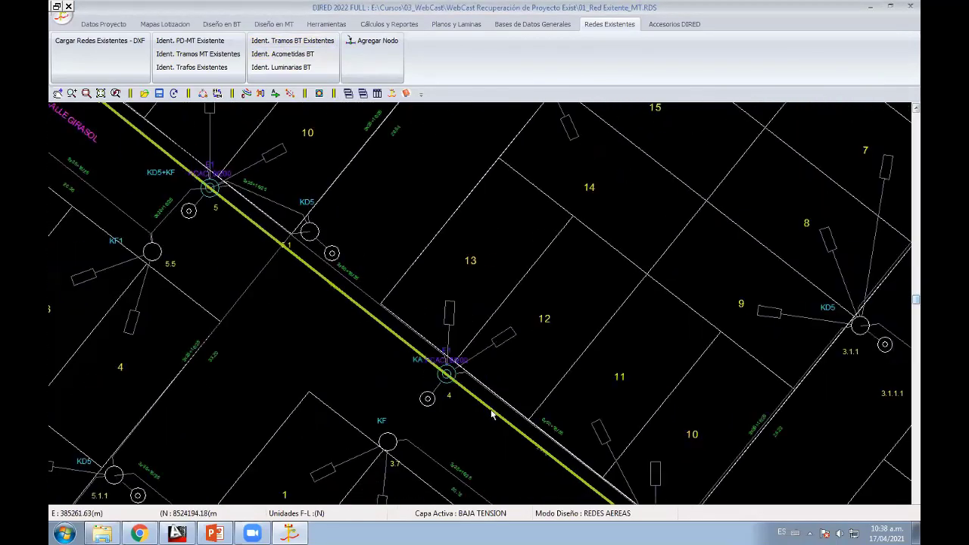
{"action": "scroll", "coordinate": [491, 415], "scroll_direction": "down", "scroll_amount": 3}
{"action": "middle_click_drag", "start_coordinate": [575, 424], "coordinate": [443, 284]}
{"action": "scroll", "coordinate": [447, 289], "scroll_direction": "up", "scroll_amount": 2}
{"action": "left_click", "coordinate": [315, 56]}
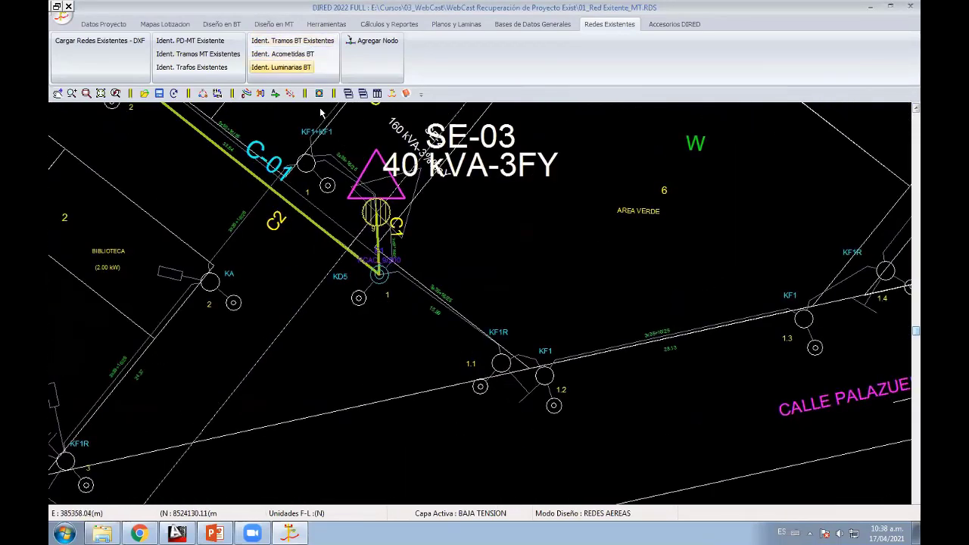
{"action": "left_click", "coordinate": [386, 280]}
Step: Trace the BT run from KF1 along Calle Palazuelos through nodes 1.3, 1.4, 1.5 to 1.6
{"action": "middle_click_drag", "start_coordinate": [544, 376], "coordinate": [205, 384]}
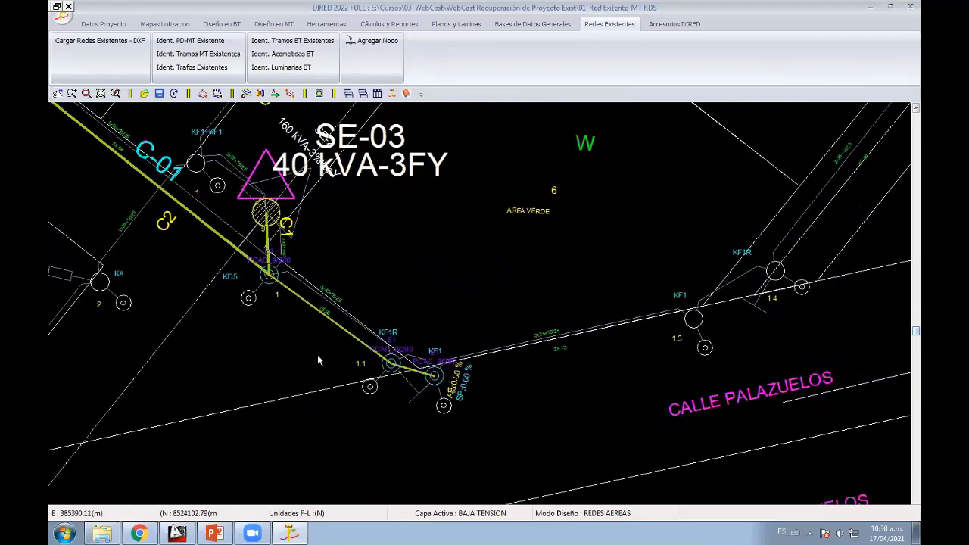
{"action": "left_click", "coordinate": [463, 327]}
{"action": "left_click", "coordinate": [544, 280]}
{"action": "middle_click_drag", "start_coordinate": [544, 280], "coordinate": [351, 499]}
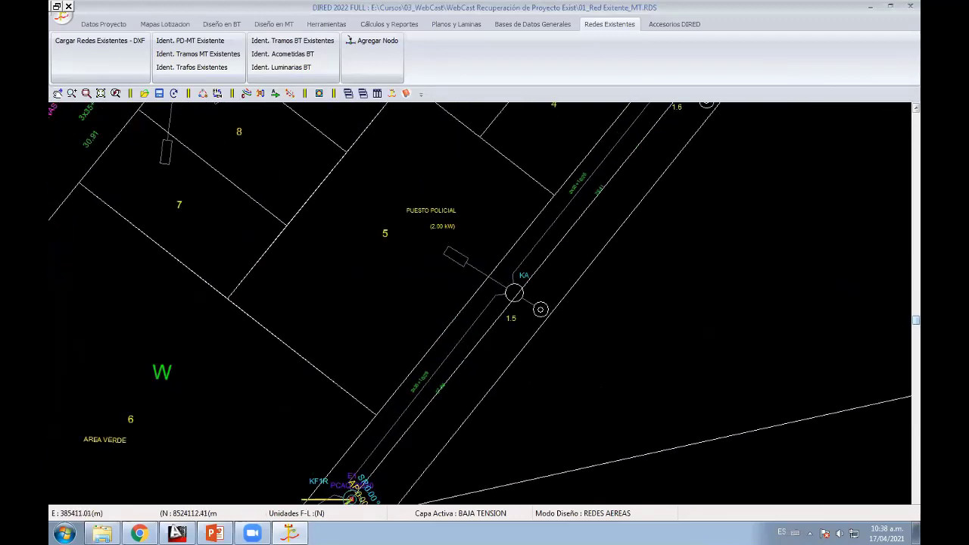
{"action": "middle_click_drag", "start_coordinate": [513, 301], "coordinate": [342, 503]}
{"action": "left_click", "coordinate": [522, 282]}
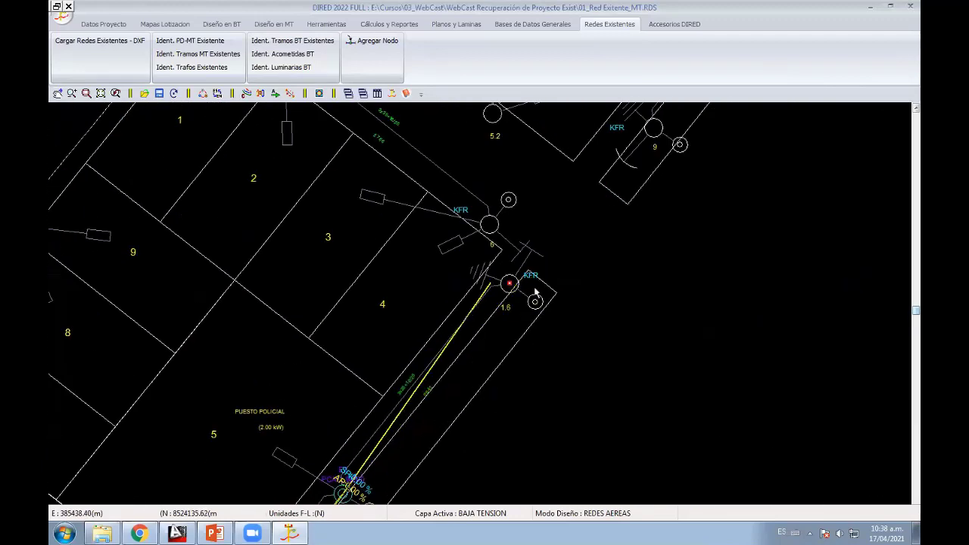
{"action": "left_click", "coordinate": [508, 286]}
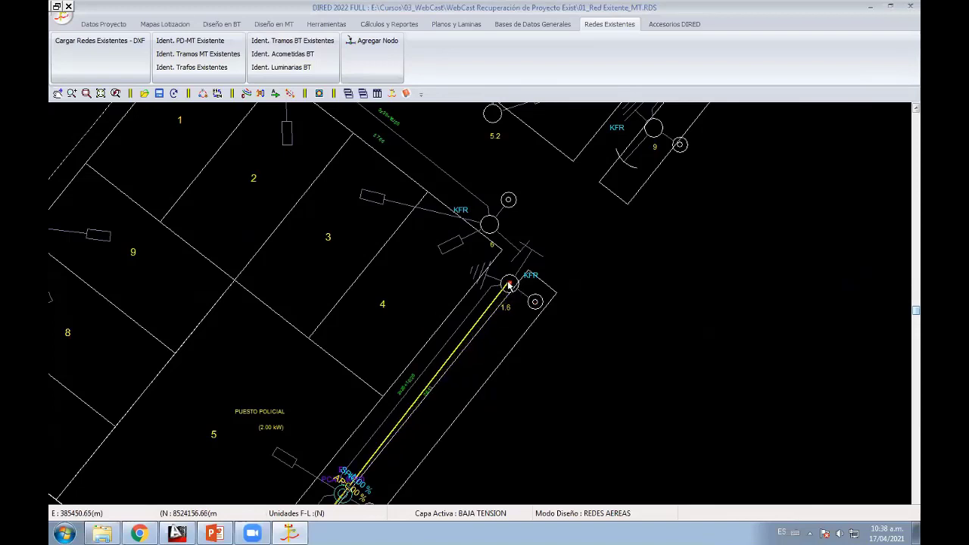
{"action": "middle_click_drag", "start_coordinate": [409, 506], "coordinate": [550, 303]}
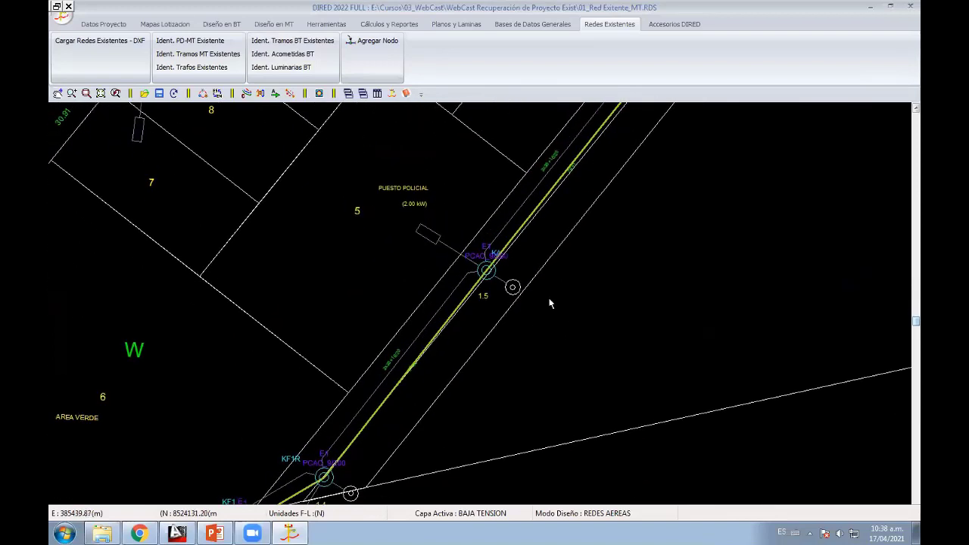
{"action": "scroll", "coordinate": [482, 283], "scroll_direction": "up", "scroll_amount": 1}
{"action": "scroll", "coordinate": [485, 303], "scroll_direction": "down", "scroll_amount": 1}
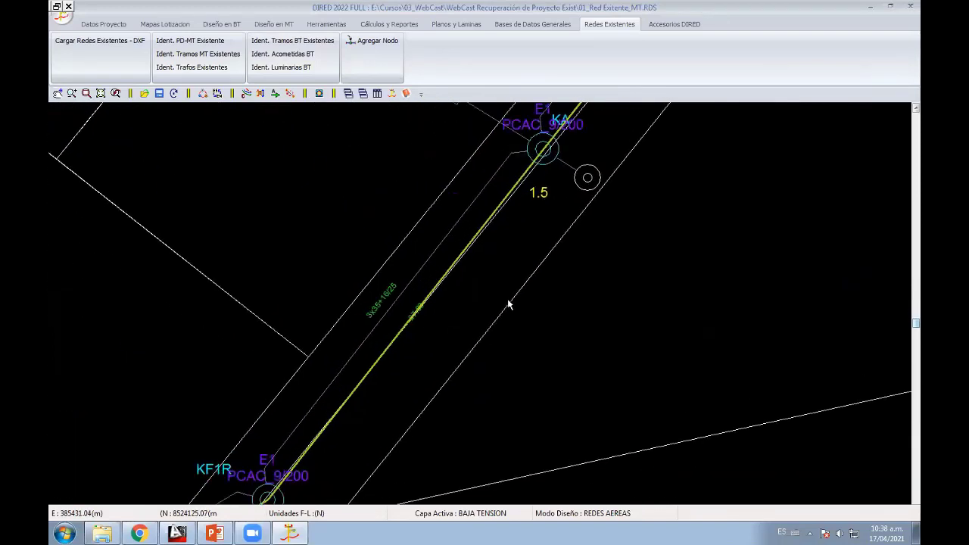
{"action": "scroll", "coordinate": [454, 363], "scroll_direction": "down", "scroll_amount": 2}
{"action": "scroll", "coordinate": [441, 399], "scroll_direction": "down", "scroll_amount": 1}
{"action": "middle_click_drag", "start_coordinate": [84, 423], "coordinate": [362, 360]}
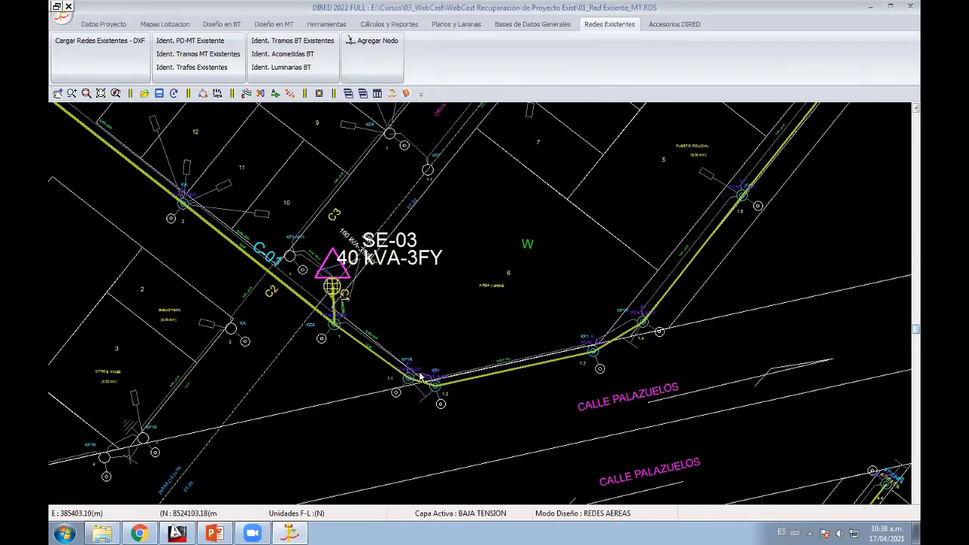
{"action": "scroll", "coordinate": [362, 360], "scroll_direction": "up", "scroll_amount": 1}
{"action": "scroll", "coordinate": [394, 341], "scroll_direction": "up", "scroll_amount": 1}
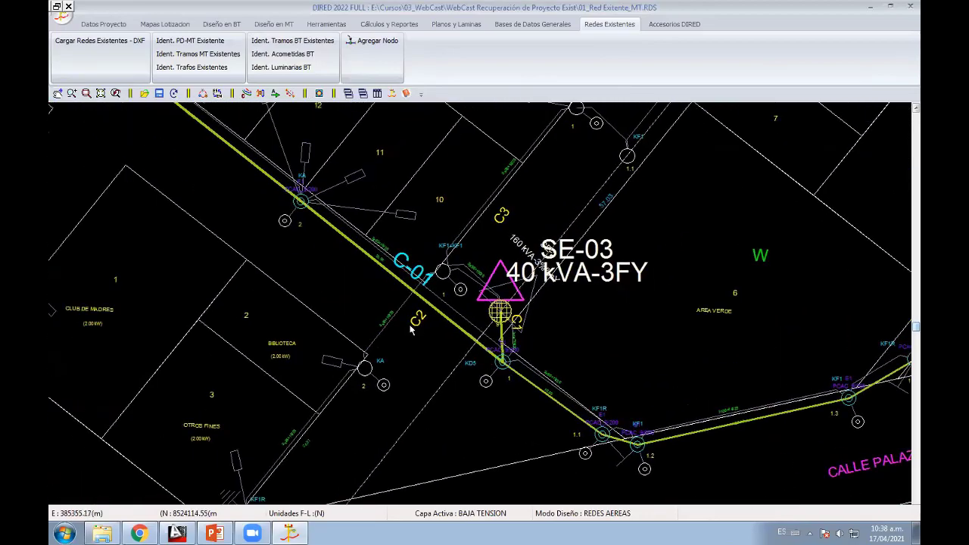
{"action": "scroll", "coordinate": [420, 324], "scroll_direction": "up", "scroll_amount": 1}
Step: Trace existing BT circuit C-02 from the substation pole through KA, KF1R, KD5 and KSUB poles to the G1 pole
{"action": "left_click", "coordinate": [452, 270]}
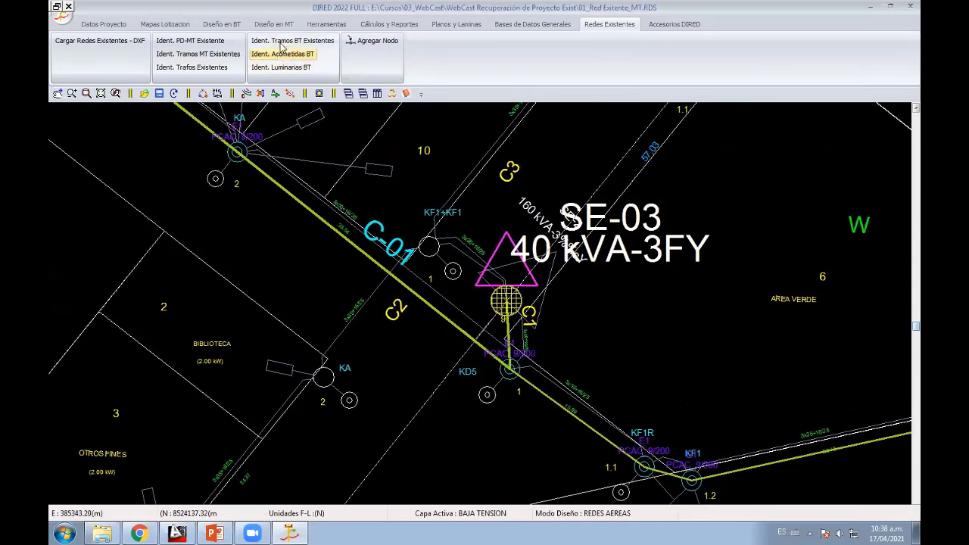
{"action": "left_click", "coordinate": [429, 250]}
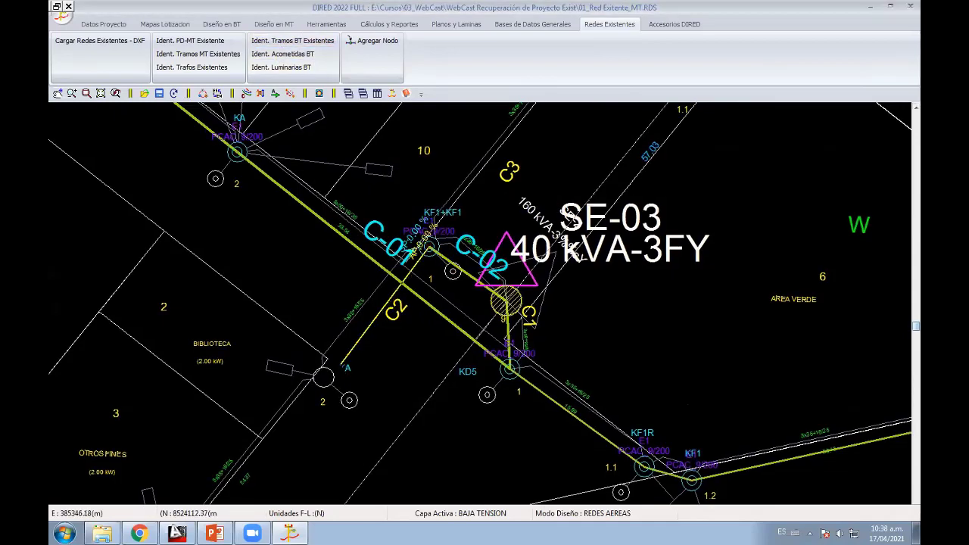
{"action": "left_click", "coordinate": [323, 376]}
{"action": "middle_click_drag", "start_coordinate": [318, 386], "coordinate": [389, 357]}
{"action": "left_click", "coordinate": [358, 390]}
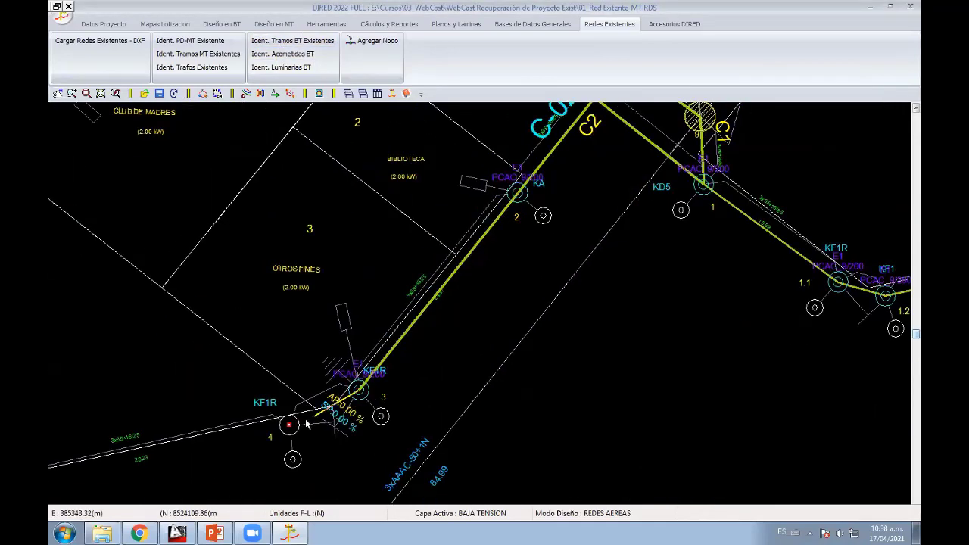
{"action": "left_click", "coordinate": [290, 426]}
{"action": "middle_click_drag", "start_coordinate": [198, 351], "coordinate": [627, 255]}
{"action": "left_click", "coordinate": [429, 393]}
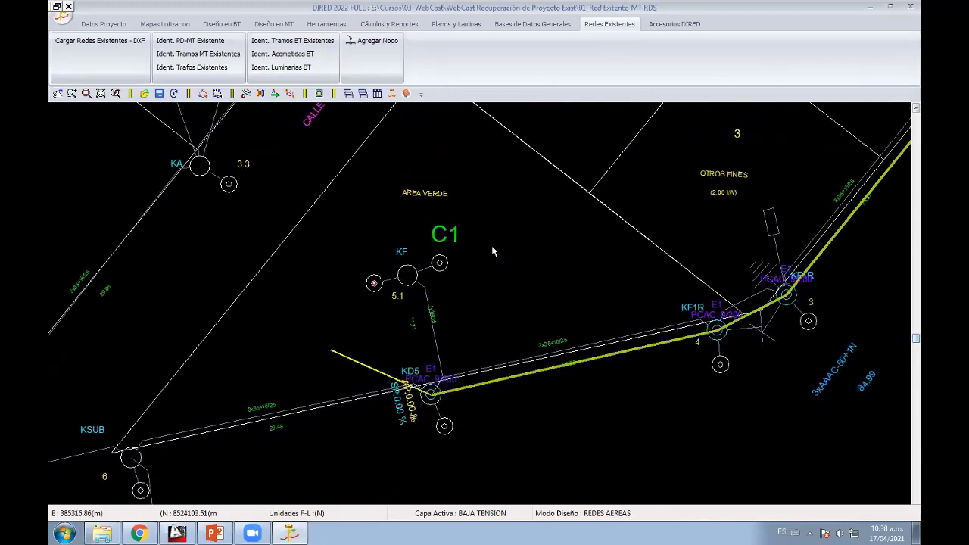
{"action": "middle_click_drag", "start_coordinate": [130, 457], "coordinate": [448, 288]}
{"action": "left_click", "coordinate": [448, 286]}
{"action": "left_click", "coordinate": [99, 371]}
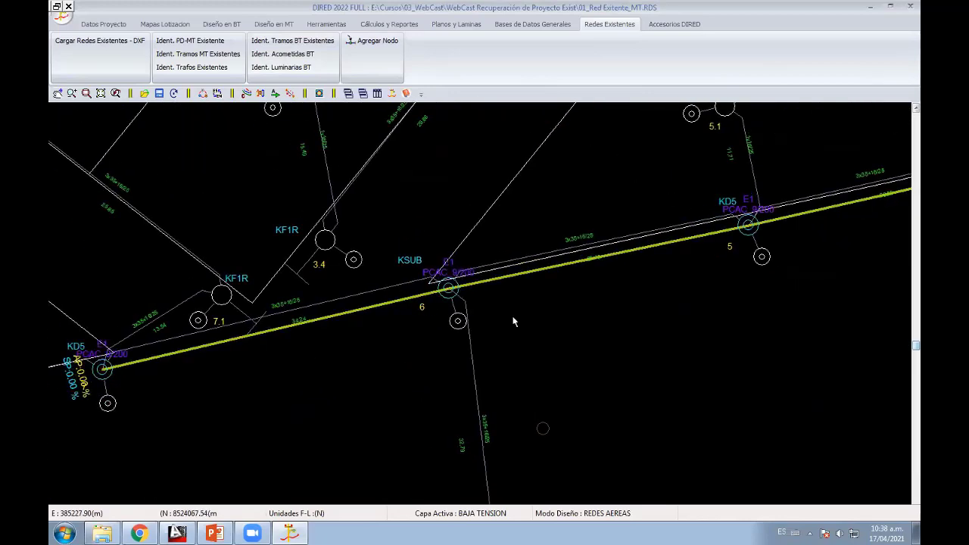
{"action": "middle_click_drag", "start_coordinate": [99, 375], "coordinate": [629, 282]}
{"action": "left_click", "coordinate": [274, 356]}
{"action": "left_click", "coordinate": [370, 213]}
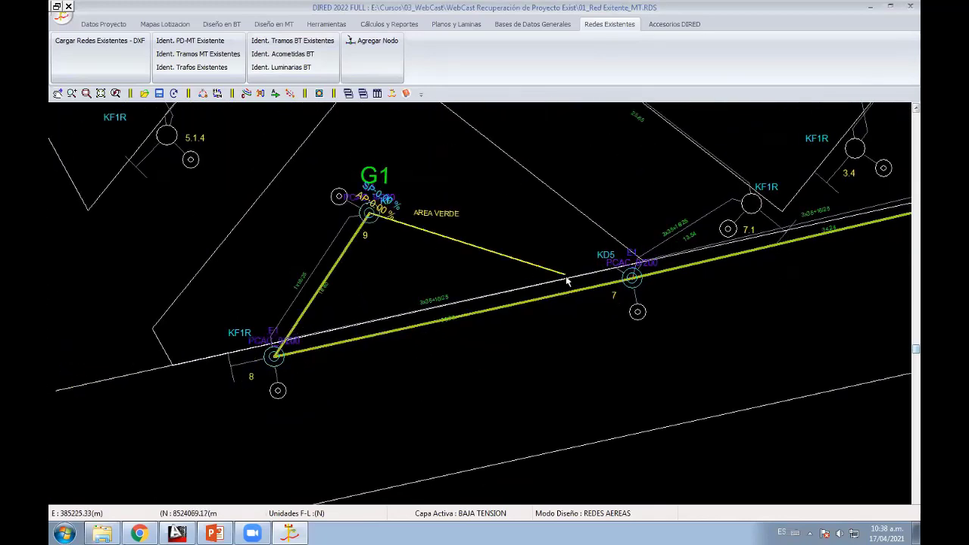
Step: Start a BT branch down from KSUB through the KF1R+KSUB pole to the KD5 pole
{"action": "middle_click_drag", "start_coordinate": [567, 277], "coordinate": [462, 284]}
{"action": "middle_click_drag", "start_coordinate": [549, 205], "coordinate": [709, 59]}
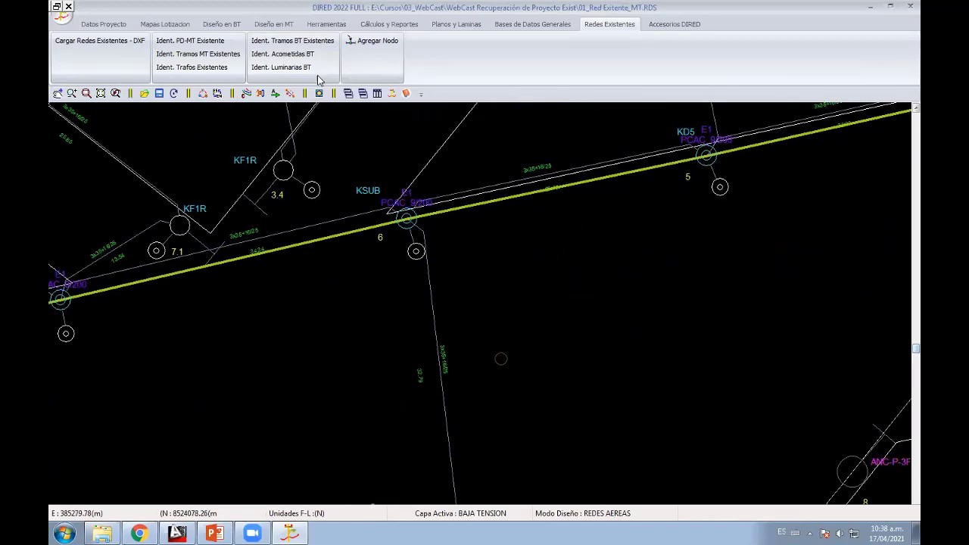
{"action": "left_click", "coordinate": [416, 250]}
{"action": "middle_click_drag", "start_coordinate": [479, 451], "coordinate": [477, 312]}
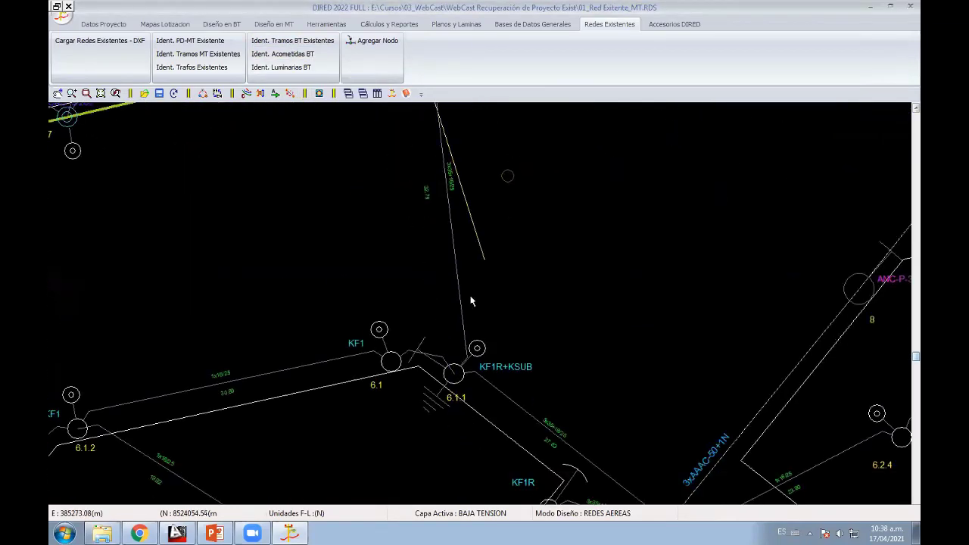
{"action": "left_click", "coordinate": [463, 367]}
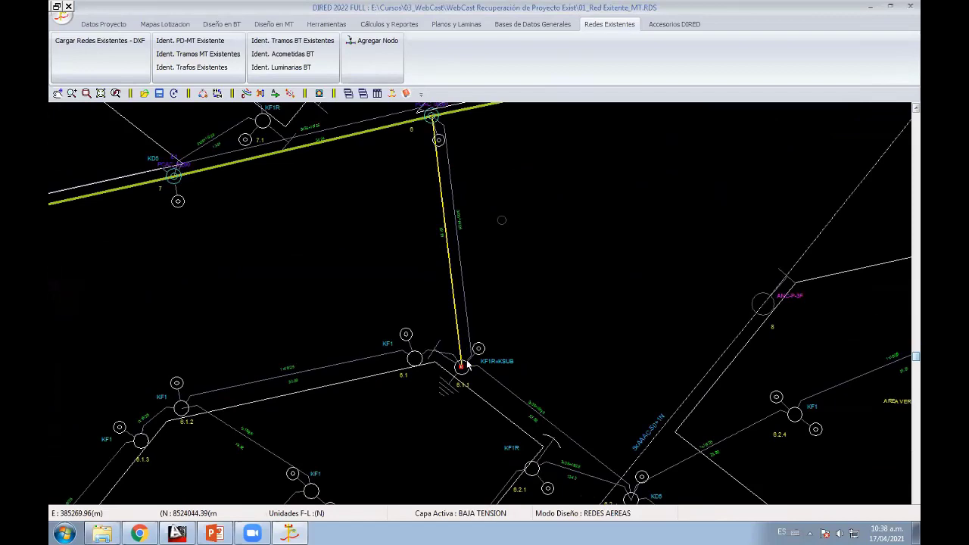
{"action": "middle_click_drag", "start_coordinate": [506, 346], "coordinate": [319, 213]}
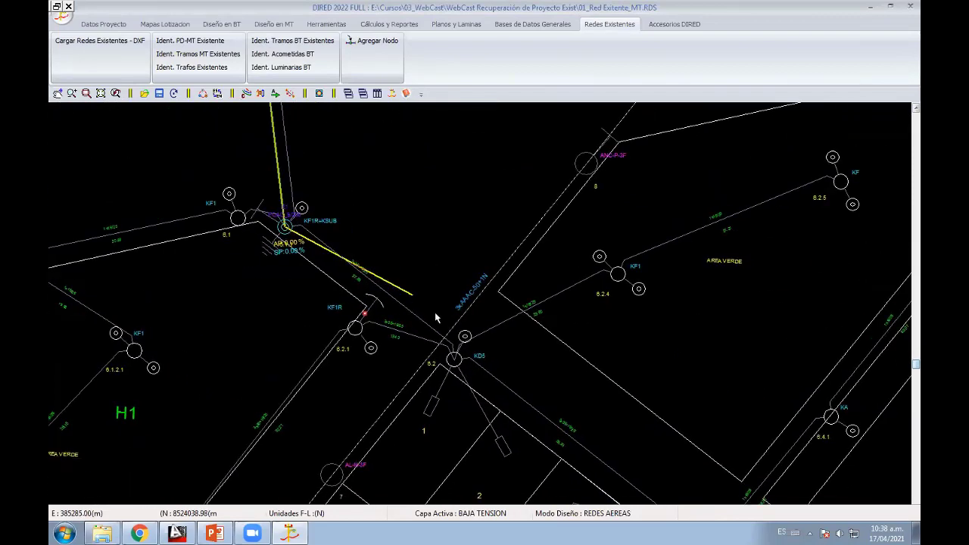
{"action": "scroll", "coordinate": [443, 363], "scroll_direction": "up", "scroll_amount": 1}
{"action": "left_click", "coordinate": [443, 363]}
Step: Extend the branch past lots 1–3 through pole 6.3 and KA pole 6.5 to KFR pole 6.7, then finish the run
{"action": "middle_click_drag", "start_coordinate": [530, 470], "coordinate": [400, 279]}
{"action": "left_click", "coordinate": [616, 409]}
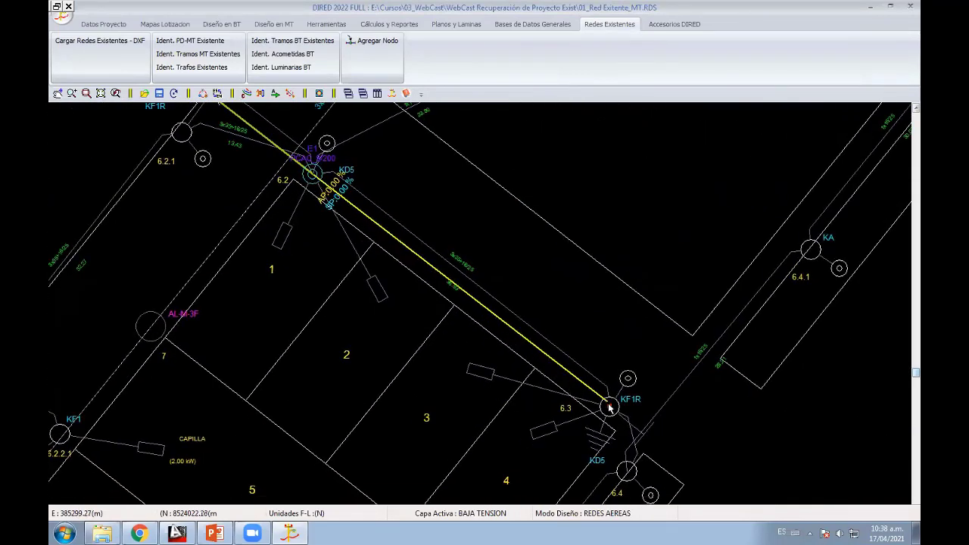
{"action": "middle_click_drag", "start_coordinate": [616, 409], "coordinate": [478, 237]}
{"action": "left_click", "coordinate": [494, 307]}
{"action": "middle_click_drag", "start_coordinate": [494, 307], "coordinate": [569, 110]}
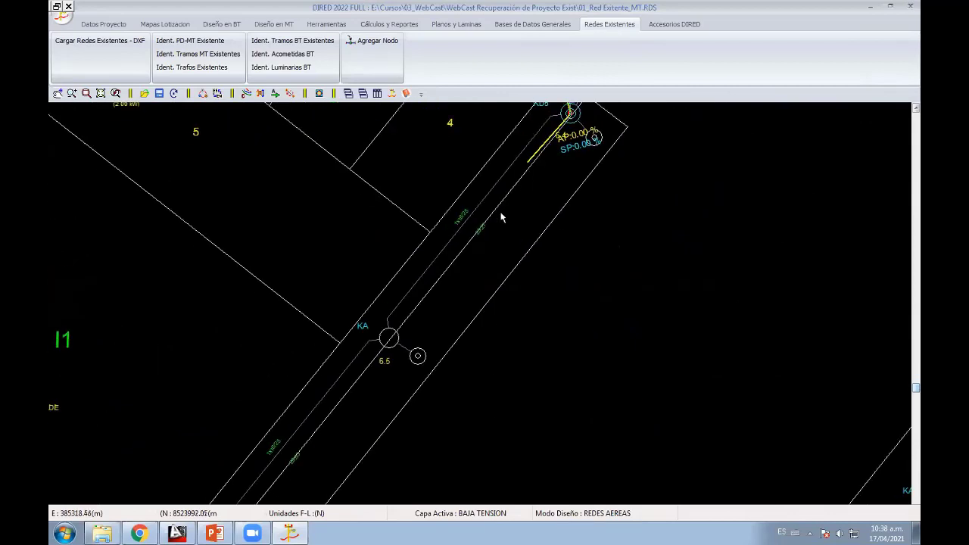
{"action": "left_click", "coordinate": [387, 335]}
{"action": "middle_click_drag", "start_coordinate": [387, 336], "coordinate": [555, 111]}
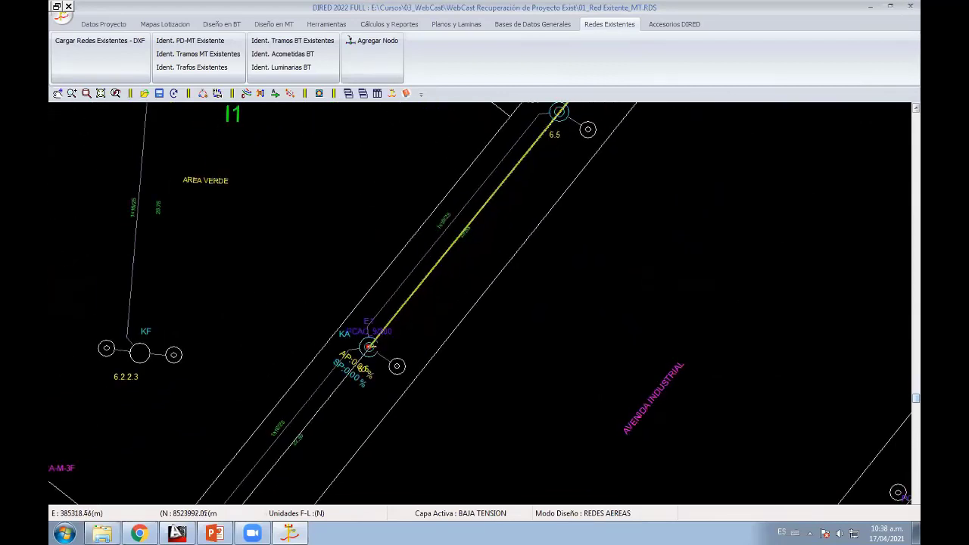
{"action": "left_click", "coordinate": [369, 346]}
{"action": "left_click", "coordinate": [429, 327]}
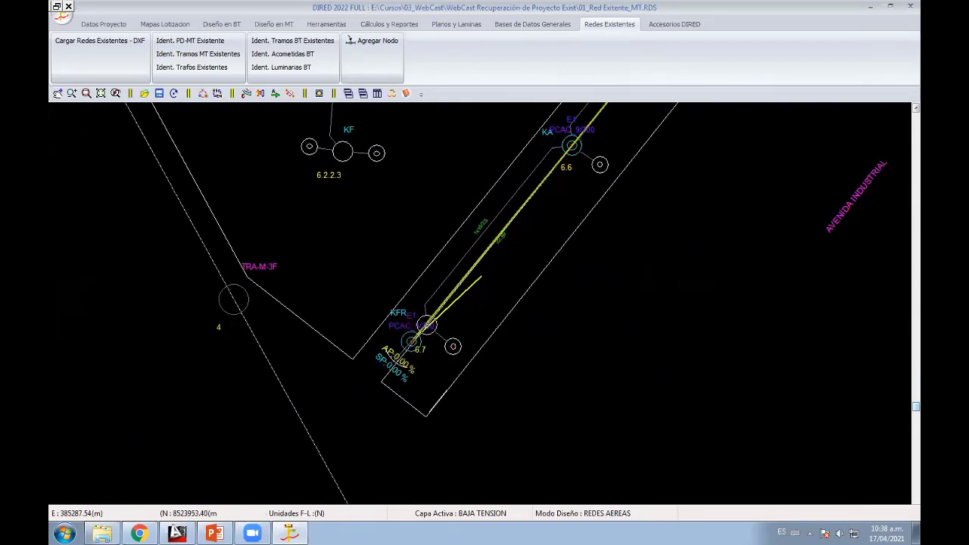
{"action": "right_click", "coordinate": [505, 272]}
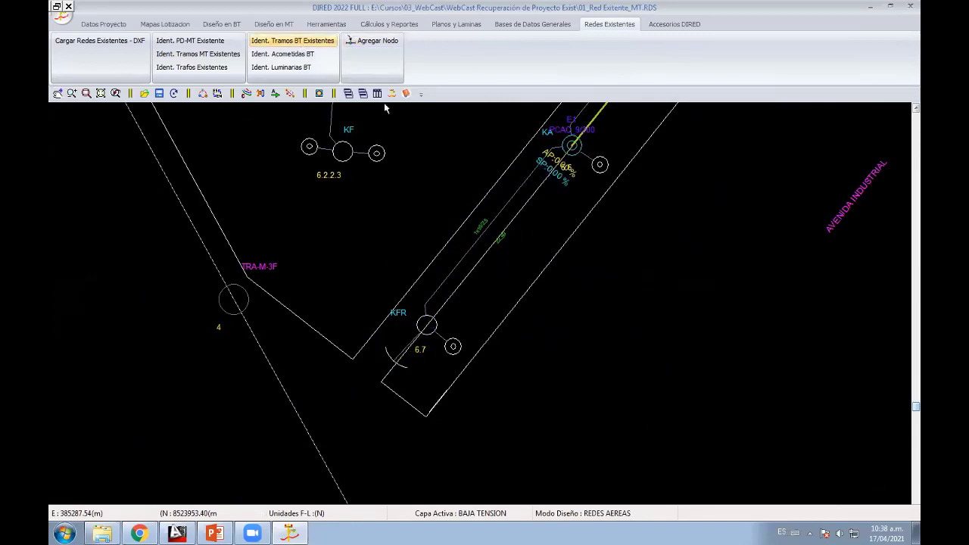
Step: Start another existing BT run and end it at node 6.2.3 on Calle Azucenas
{"action": "left_click", "coordinate": [571, 147]}
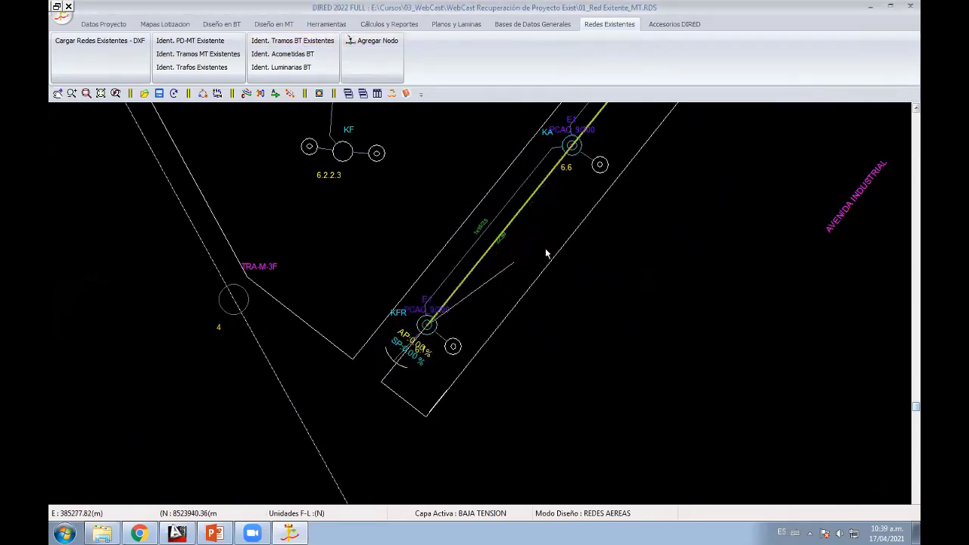
{"action": "mouse_move", "coordinate": [485, 269]}
{"action": "middle_mouse_down"}
{"action": "mouse_move", "coordinate": [424, 433]}
{"action": "mouse_move", "coordinate": [666, 160]}
{"action": "mouse_move", "coordinate": [588, 309]}
{"action": "middle_mouse_up"}
{"action": "scroll", "coordinate": [424, 433], "scroll_direction": "down", "scroll_amount": 2}
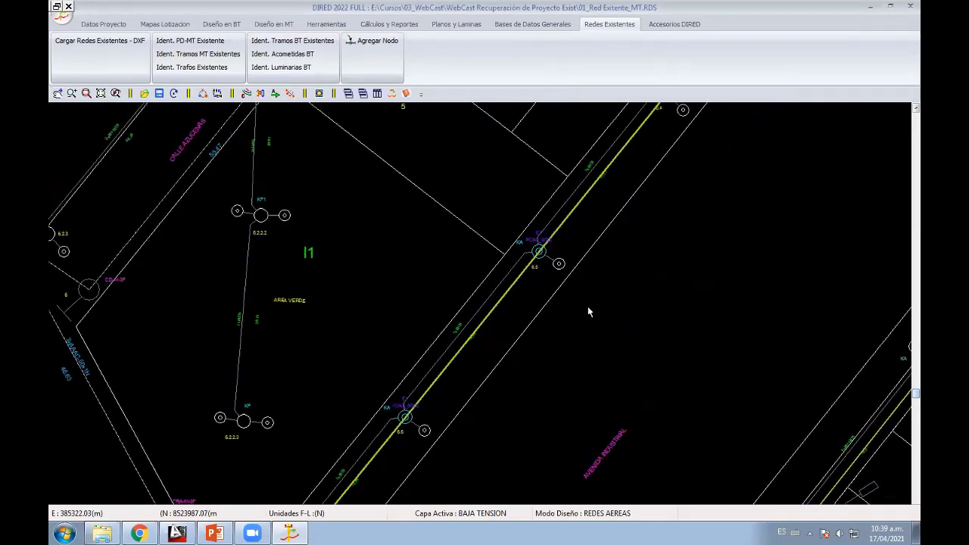
{"action": "middle_click_drag", "start_coordinate": [568, 245], "coordinate": [539, 275]}
{"action": "mouse_move", "coordinate": [533, 351]}
{"action": "middle_mouse_down"}
{"action": "mouse_move", "coordinate": [553, 418]}
{"action": "mouse_move", "coordinate": [480, 318]}
{"action": "middle_mouse_up"}
{"action": "scroll", "coordinate": [553, 419], "scroll_direction": "up", "scroll_amount": 2}
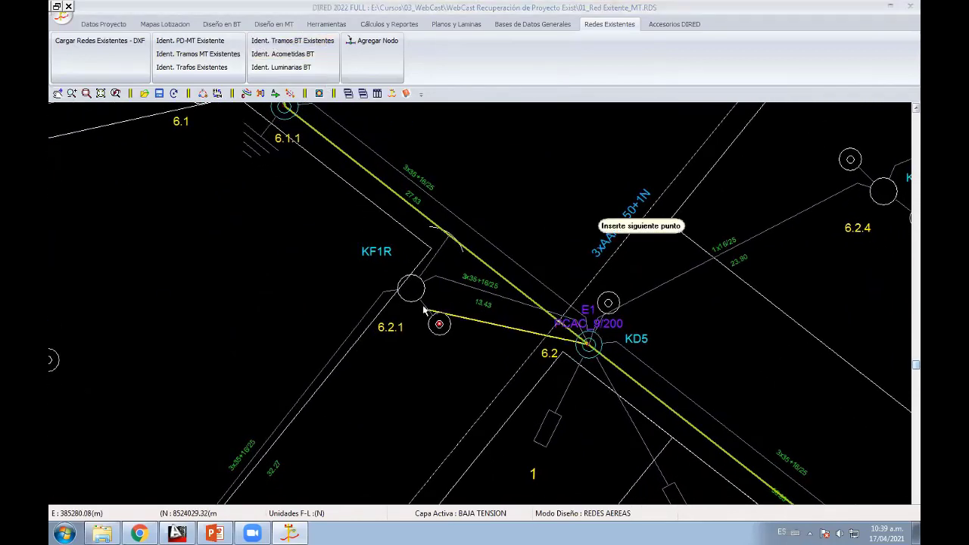
{"action": "middle_click_drag", "start_coordinate": [439, 324], "coordinate": [592, 114]}
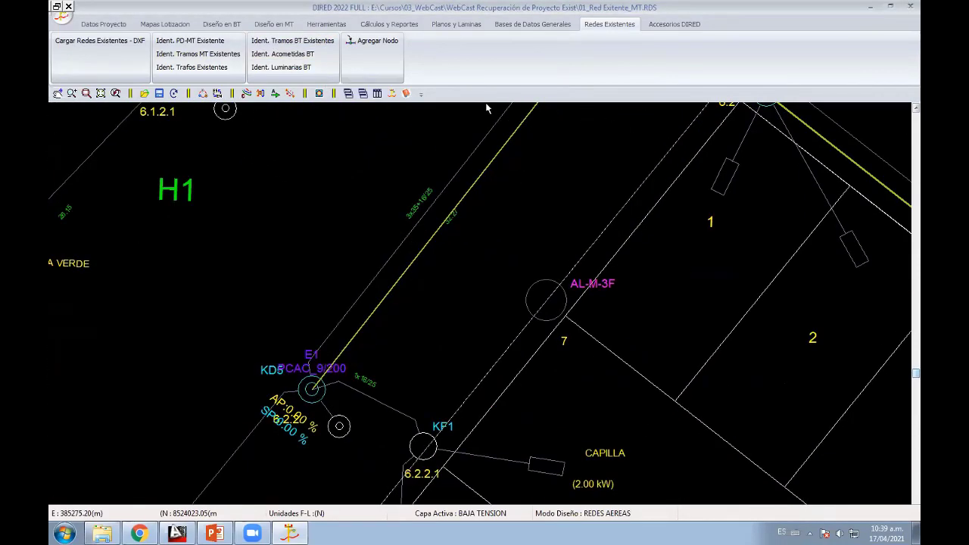
{"action": "middle_click_drag", "start_coordinate": [288, 433], "coordinate": [324, 396]}
{"action": "scroll", "coordinate": [324, 396], "scroll_direction": "down", "scroll_amount": 1}
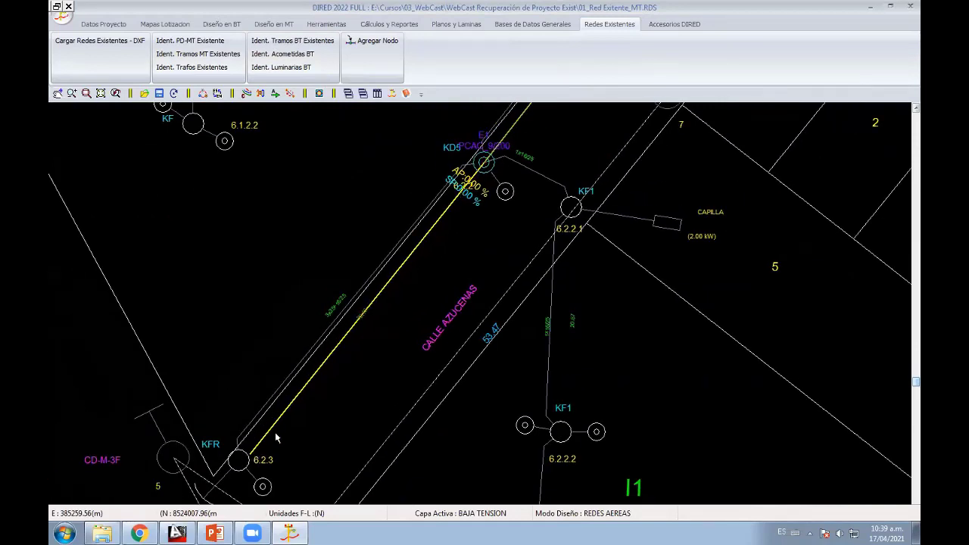
{"action": "left_click", "coordinate": [288, 401]}
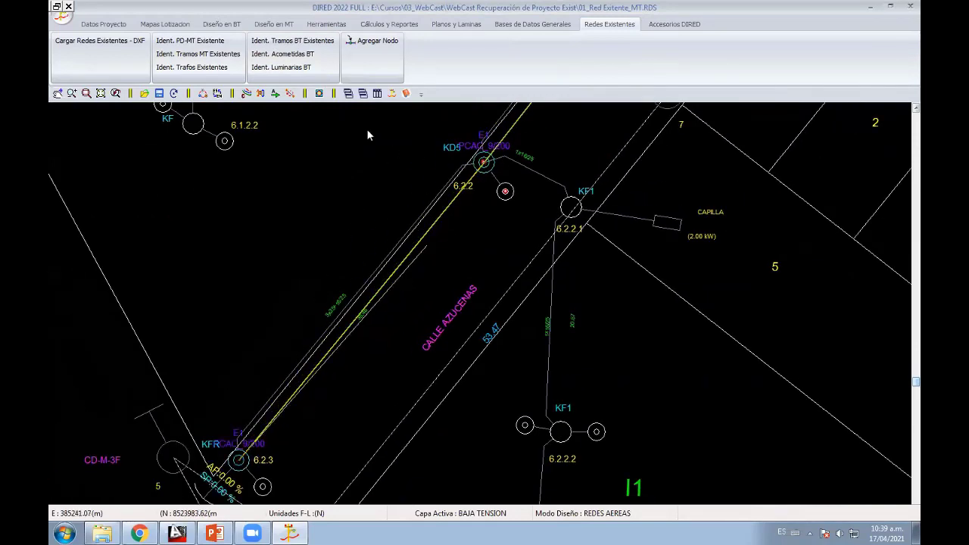
Step: Mark a new BT run from the KD5 pole via KF1 to poles 6.2.2.2 and 6.2.2.3
{"action": "left_click", "coordinate": [292, 40]}
{"action": "left_click", "coordinate": [483, 161]}
{"action": "left_click", "coordinate": [571, 208]}
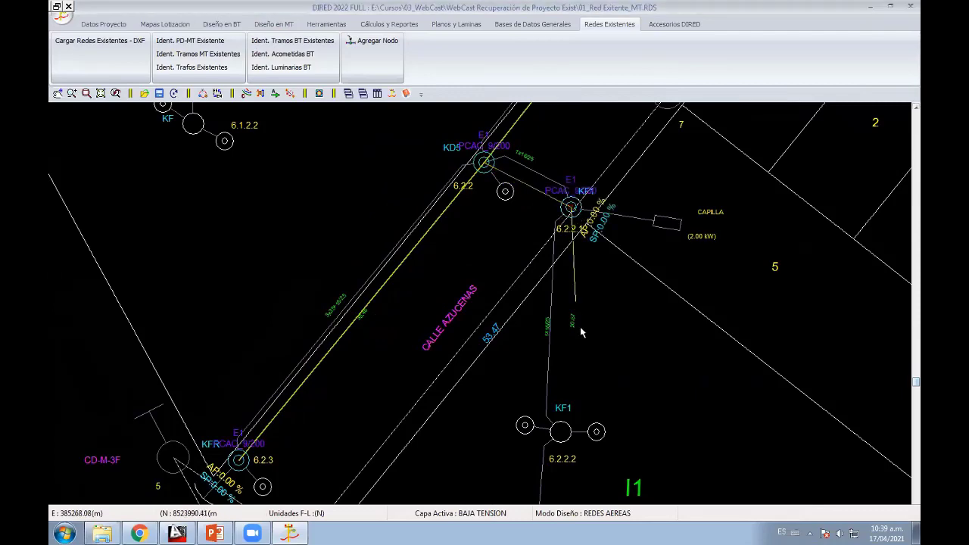
{"action": "scroll", "coordinate": [576, 341], "scroll_direction": "down", "scroll_amount": 3}
{"action": "left_click", "coordinate": [534, 289]}
{"action": "scroll", "coordinate": [530, 303], "scroll_direction": "down", "scroll_amount": 3}
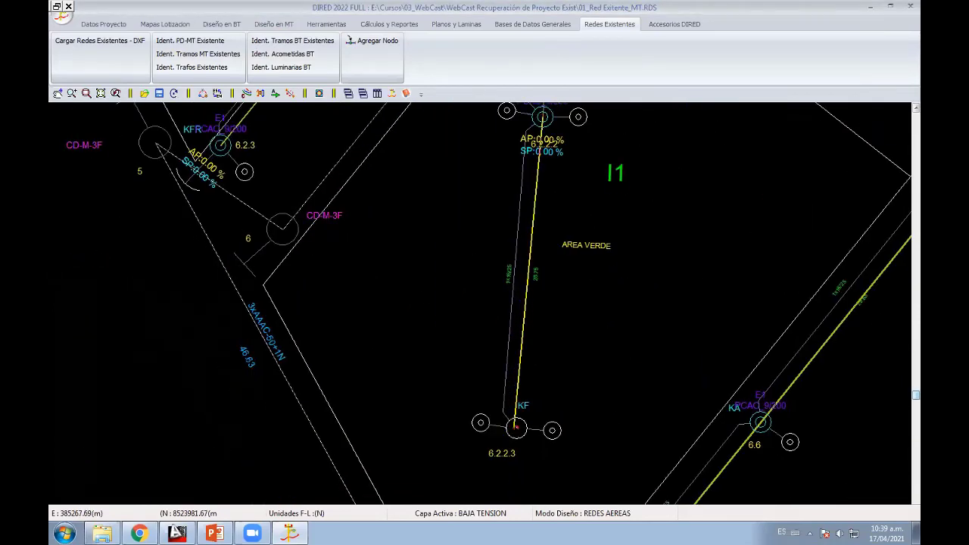
{"action": "left_click", "coordinate": [516, 426]}
{"action": "scroll", "coordinate": [500, 431], "scroll_direction": "down", "scroll_amount": 3}
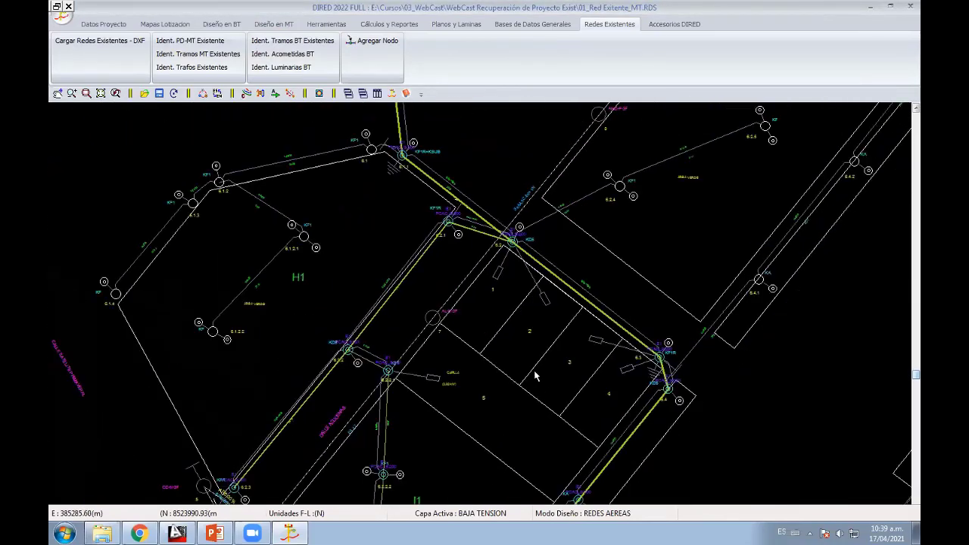
{"action": "scroll", "coordinate": [534, 376], "scroll_direction": "down", "scroll_amount": 2}
{"action": "scroll", "coordinate": [550, 338], "scroll_direction": "down", "scroll_amount": 1}
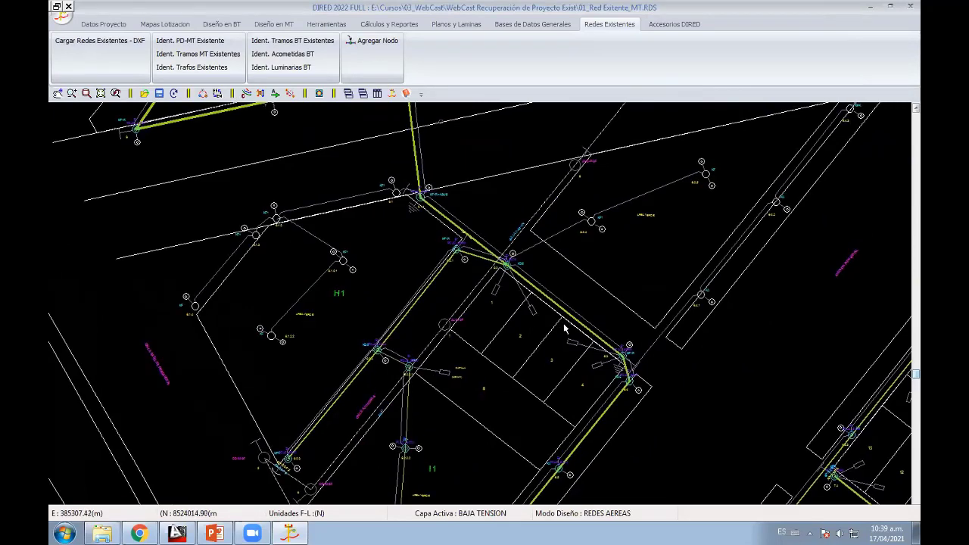
{"action": "scroll", "coordinate": [573, 313], "scroll_direction": "up", "scroll_amount": 1}
{"action": "scroll", "coordinate": [529, 370], "scroll_direction": "up", "scroll_amount": 2}
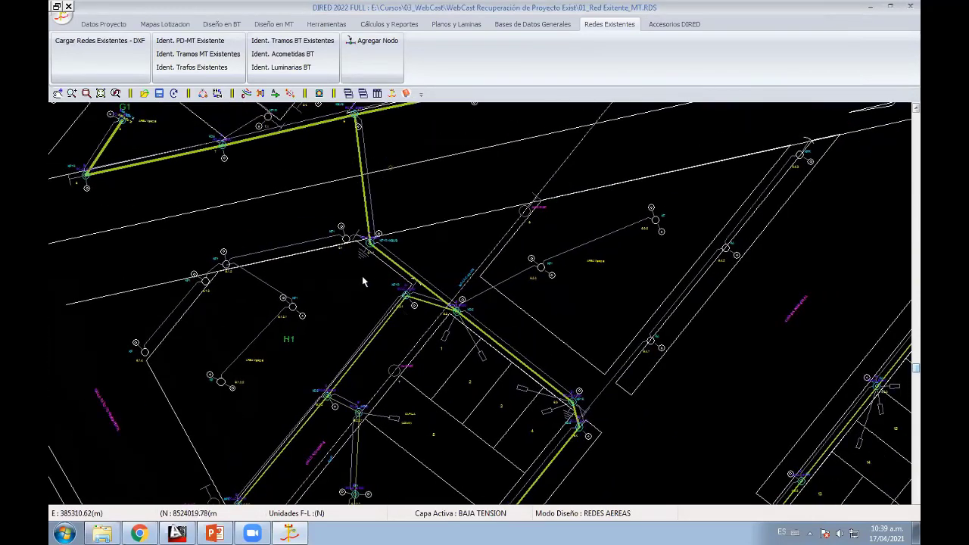
Step: Add a BT span from the junction pole to pole 6.2.4, and join pole 6.4 to 6.4.1
{"action": "left_click", "coordinate": [348, 349]}
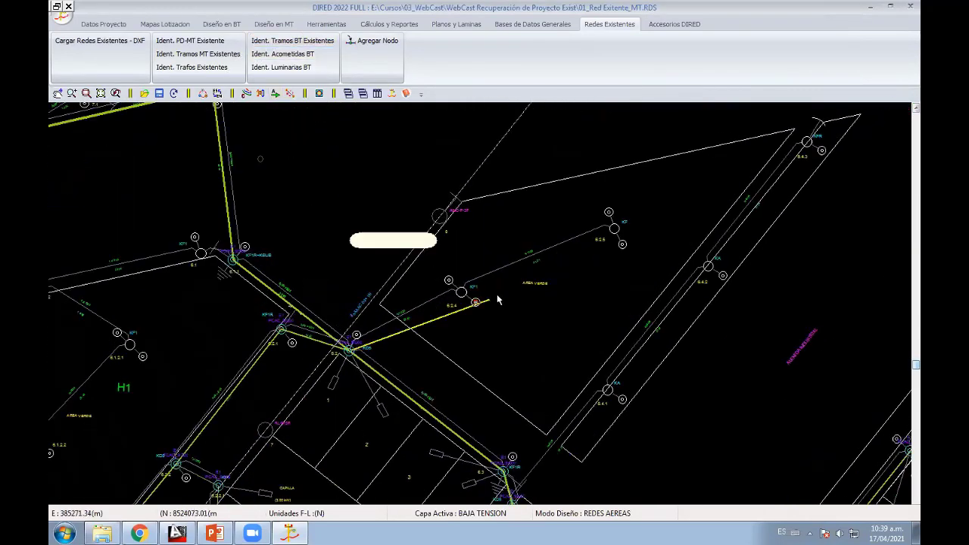
{"action": "left_click", "coordinate": [462, 291]}
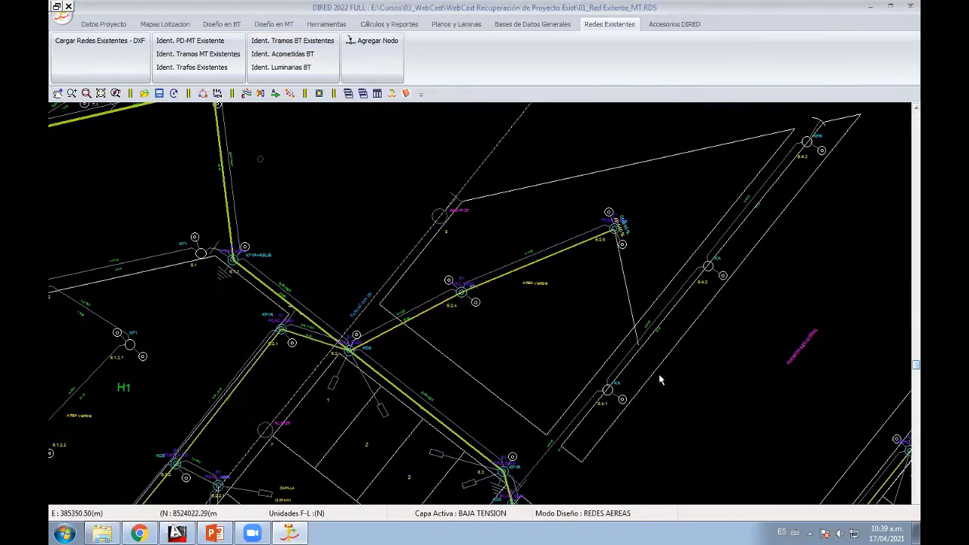
{"action": "scroll", "coordinate": [422, 341], "scroll_direction": "up", "scroll_amount": 2}
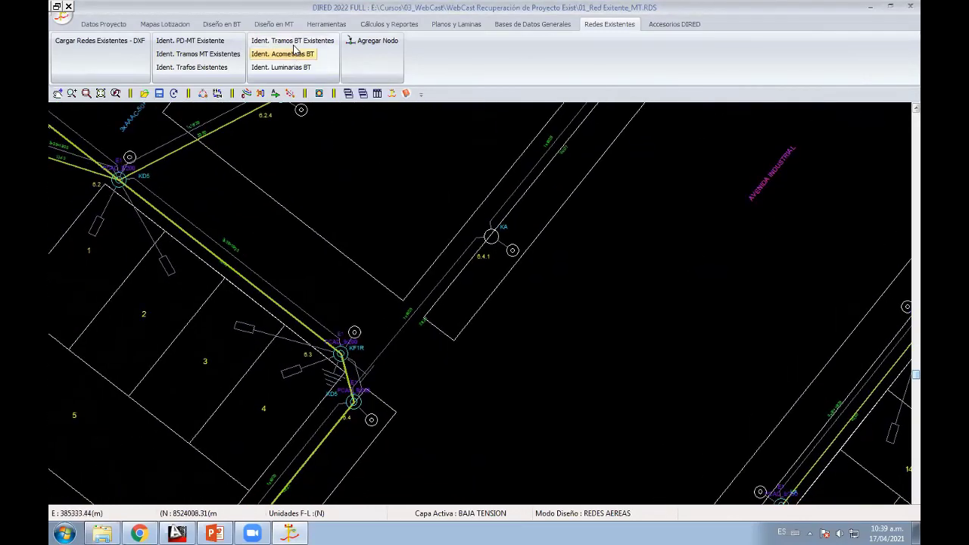
{"action": "left_click", "coordinate": [491, 237]}
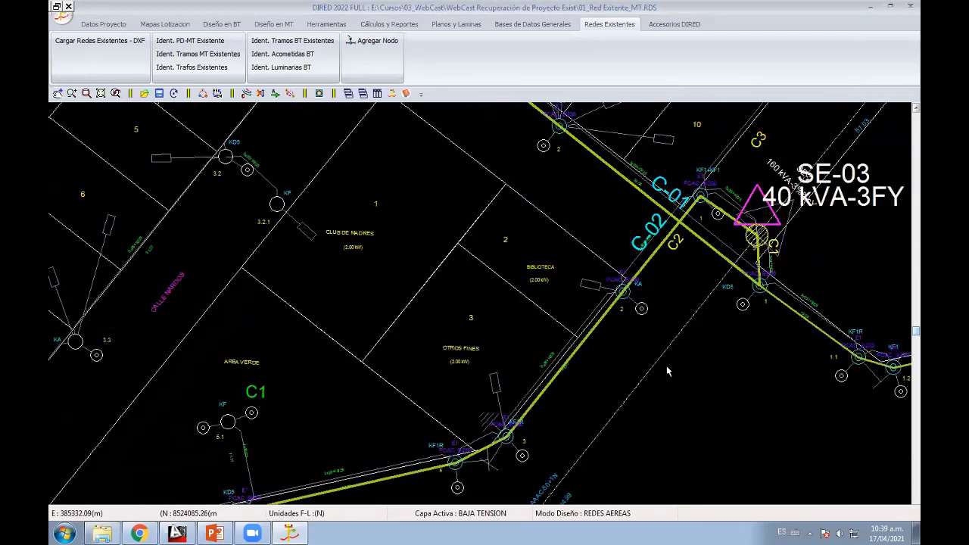
Step: Mark an existing BT span from the KF1R+KSUB pole via 6.1.2 to 6.1.4 and finish the run
{"action": "scroll", "coordinate": [667, 371], "scroll_direction": "down", "scroll_amount": 5}
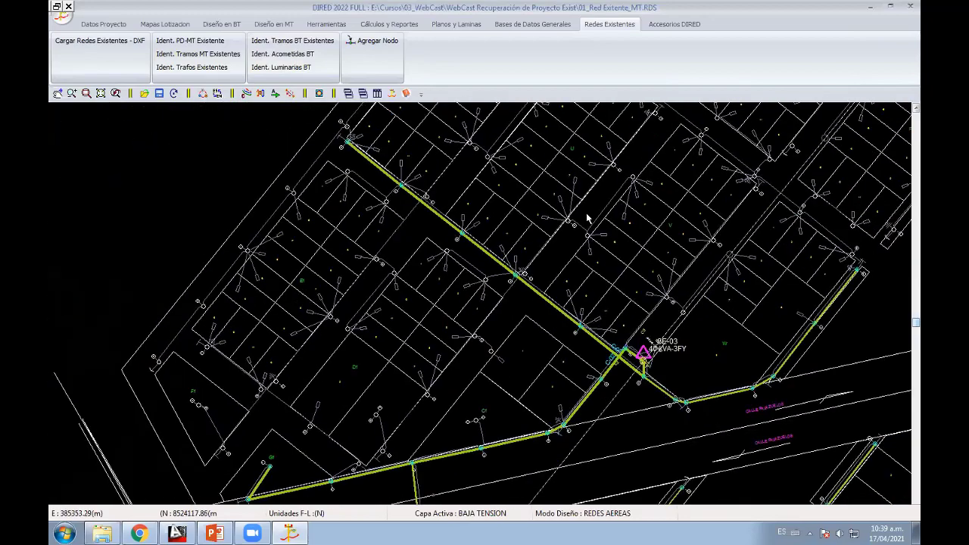
{"action": "scroll", "coordinate": [588, 219], "scroll_direction": "up", "scroll_amount": 2}
{"action": "scroll", "coordinate": [447, 173], "scroll_direction": "up", "scroll_amount": 2}
{"action": "scroll", "coordinate": [555, 308], "scroll_direction": "up", "scroll_amount": 2}
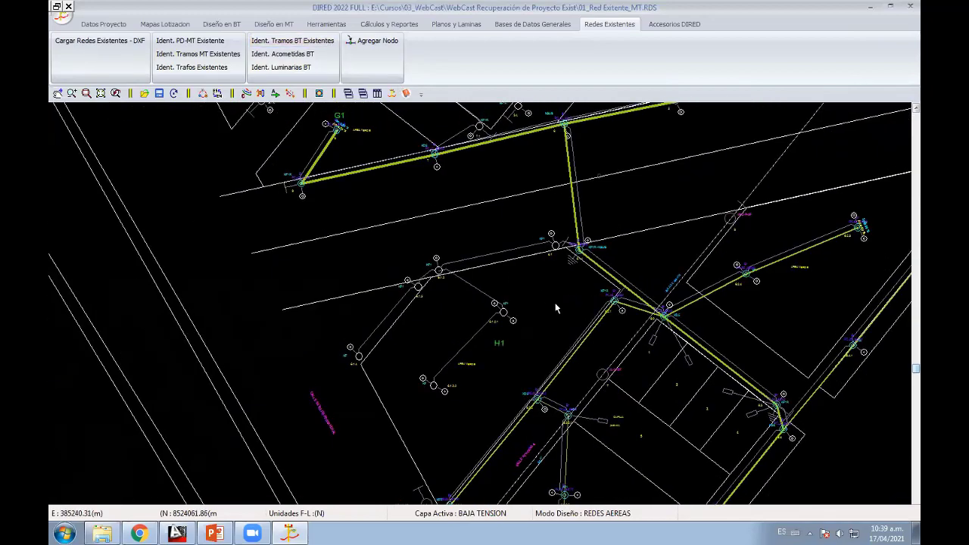
{"action": "left_click", "coordinate": [578, 247]}
{"action": "scroll", "coordinate": [577, 247], "scroll_direction": "up", "scroll_amount": 2}
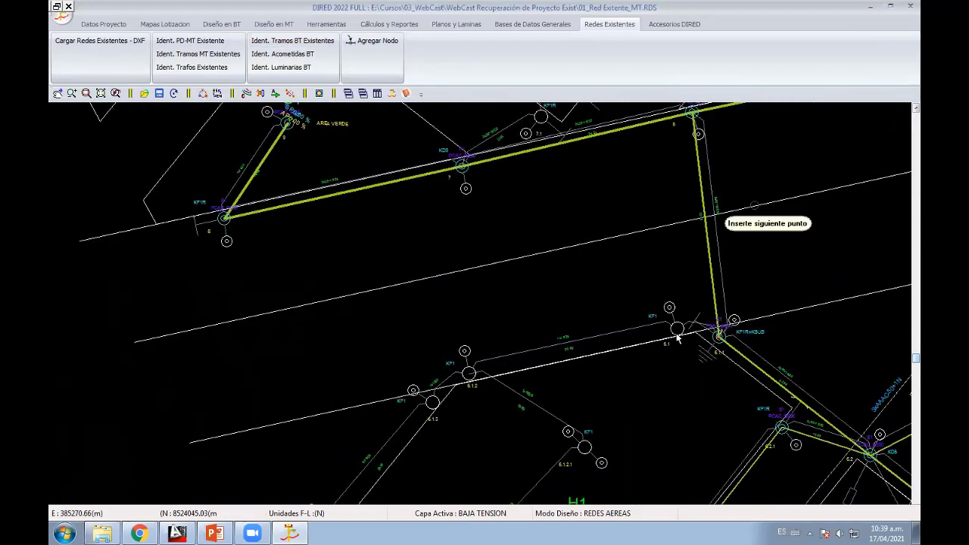
{"action": "left_click", "coordinate": [469, 373]}
{"action": "scroll", "coordinate": [462, 379], "scroll_direction": "up", "scroll_amount": 2}
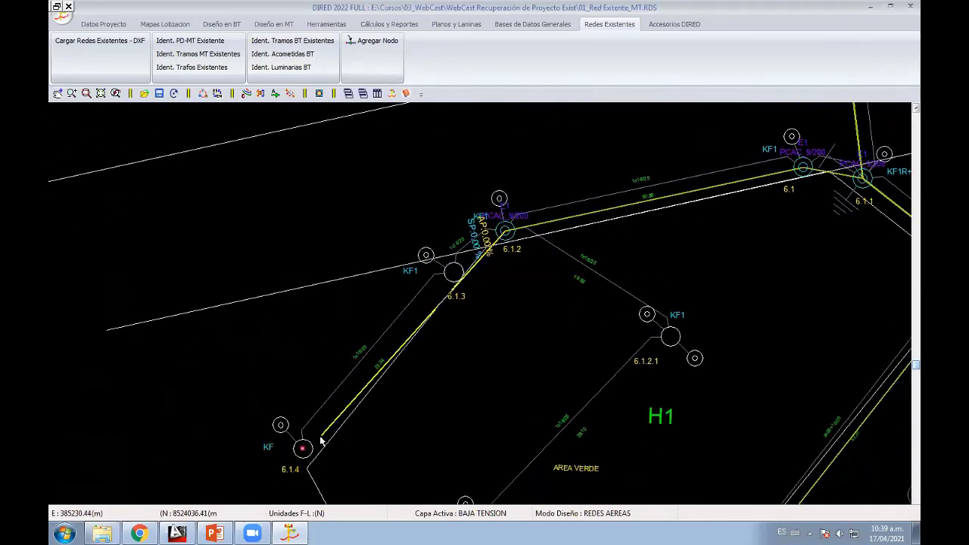
{"action": "left_click", "coordinate": [303, 446]}
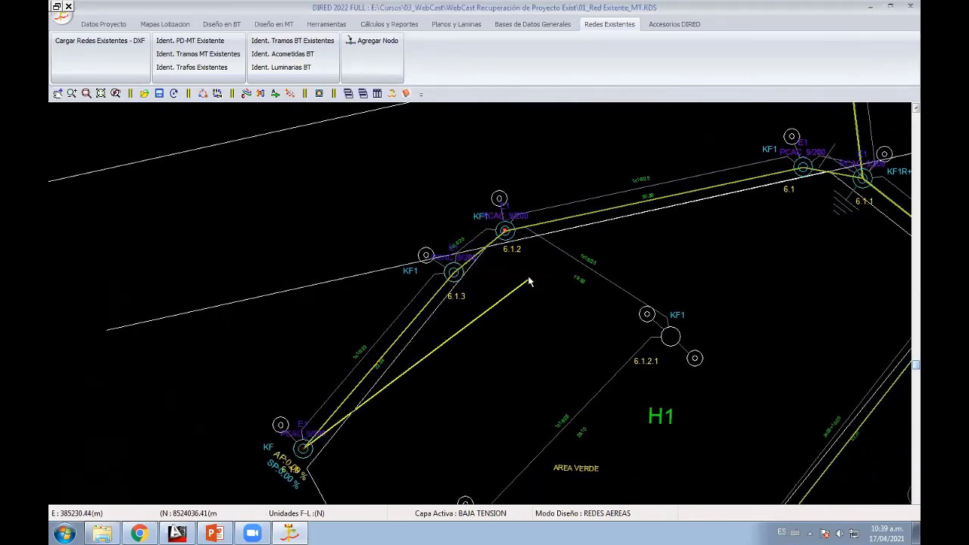
{"action": "right_click", "coordinate": [512, 234]}
Step: Mark the BT span from pole 6.1.2.1 to 6.1.2.2, then move toward the G1 and C1 blocks
{"action": "left_click", "coordinate": [670, 336]}
{"action": "middle_click_drag", "start_coordinate": [642, 396], "coordinate": [618, 223]}
{"action": "left_click", "coordinate": [469, 350]}
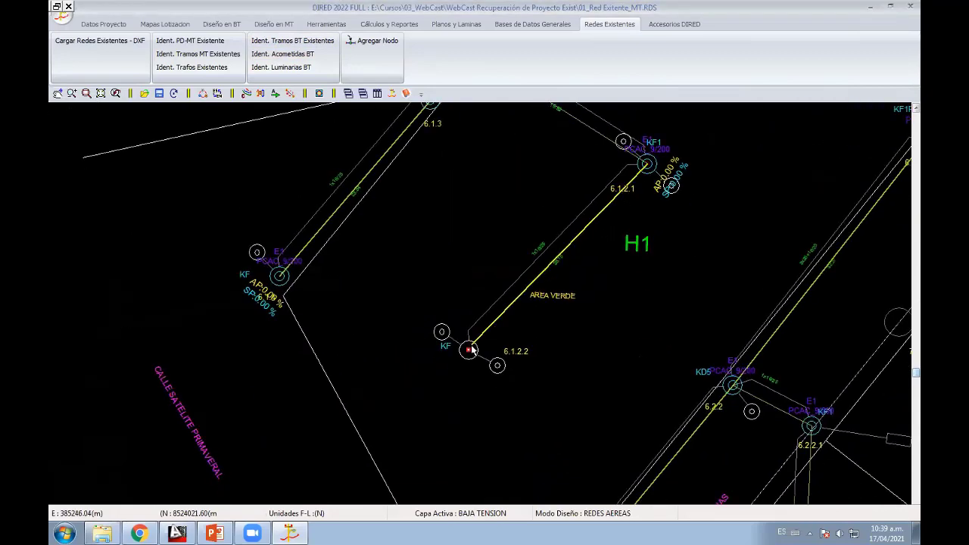
{"action": "middle_click_drag", "start_coordinate": [469, 350], "coordinate": [444, 396]}
{"action": "scroll", "coordinate": [519, 454], "scroll_direction": "down", "scroll_amount": 2}
{"action": "middle_click_drag", "start_coordinate": [519, 454], "coordinate": [630, 286]}
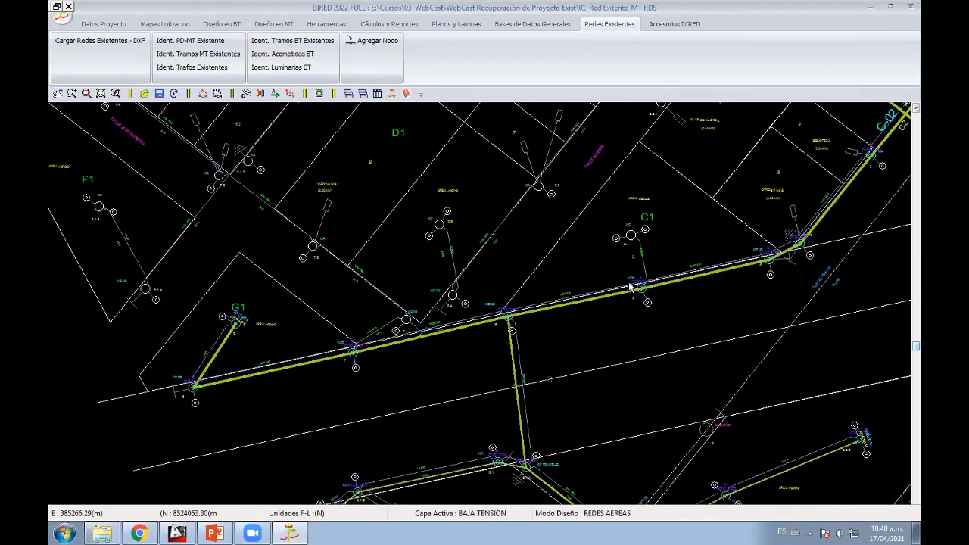
{"action": "scroll", "coordinate": [630, 286], "scroll_direction": "down", "scroll_amount": 1}
{"action": "scroll", "coordinate": [436, 323], "scroll_direction": "up", "scroll_amount": 1}
{"action": "scroll", "coordinate": [435, 329], "scroll_direction": "up", "scroll_amount": 2}
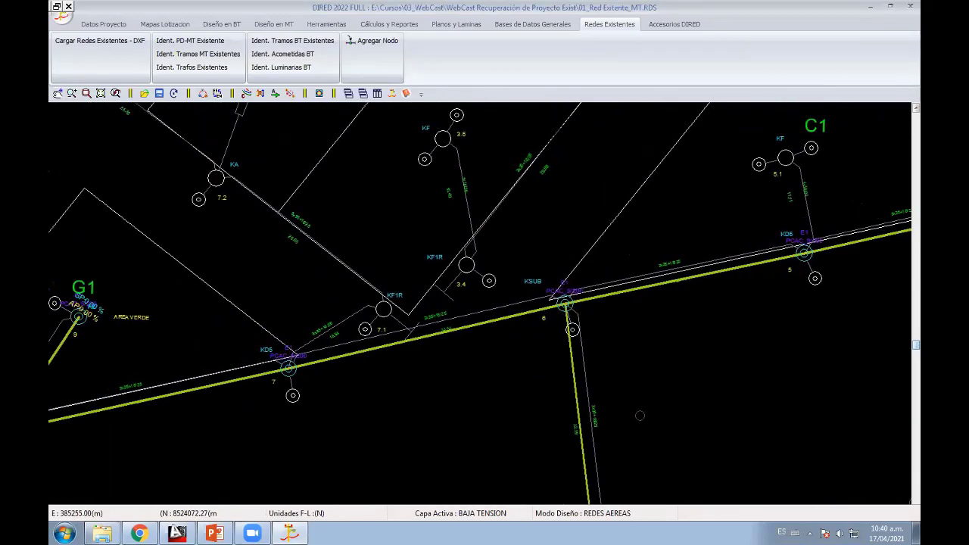
Step: Trace an existing BT run from pole 7 through 7.1, 7.2 and 7.3 to 7.4
{"action": "left_click", "coordinate": [292, 40]}
{"action": "left_click", "coordinate": [438, 439]}
{"action": "scroll", "coordinate": [478, 350], "scroll_direction": "up", "scroll_amount": 1}
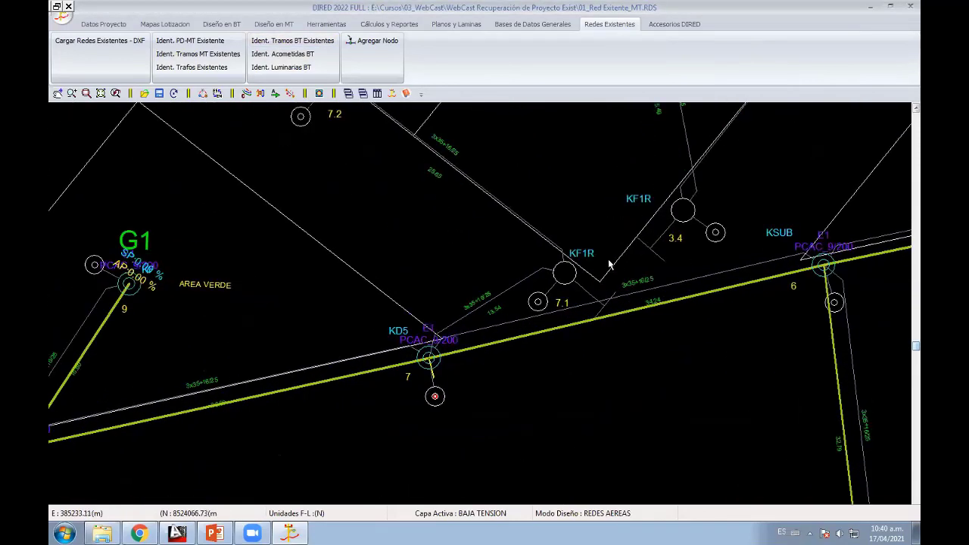
{"action": "scroll", "coordinate": [475, 342], "scroll_direction": "up", "scroll_amount": 1}
{"action": "left_click", "coordinate": [597, 239]}
{"action": "left_click", "coordinate": [375, 192]}
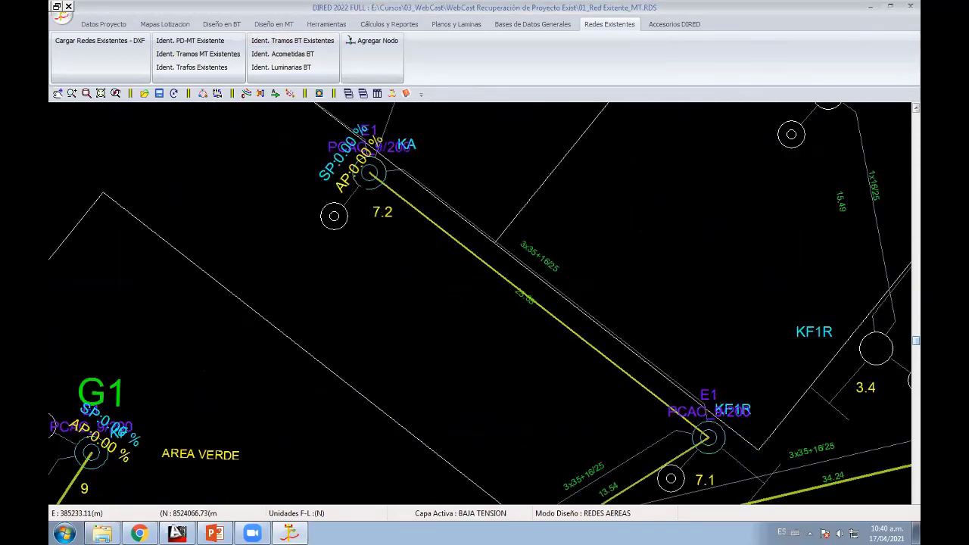
{"action": "middle_click_drag", "start_coordinate": [374, 192], "coordinate": [477, 404]}
{"action": "scroll", "coordinate": [477, 404], "scroll_direction": "down", "scroll_amount": 2}
{"action": "left_click", "coordinate": [333, 228]}
{"action": "mouse_move", "coordinate": [333, 235]}
{"action": "middle_mouse_down"}
{"action": "mouse_move", "coordinate": [446, 382]}
{"action": "mouse_move", "coordinate": [604, 475]}
{"action": "middle_mouse_up"}
{"action": "left_click", "coordinate": [345, 303]}
Step: Pan and zoom back across the D1, C1 and G1 blocks to the MT line and transformer SE-03
{"action": "middle_click_drag", "start_coordinate": [424, 376], "coordinate": [302, 237]}
{"action": "scroll", "coordinate": [302, 237], "scroll_direction": "down", "scroll_amount": 2}
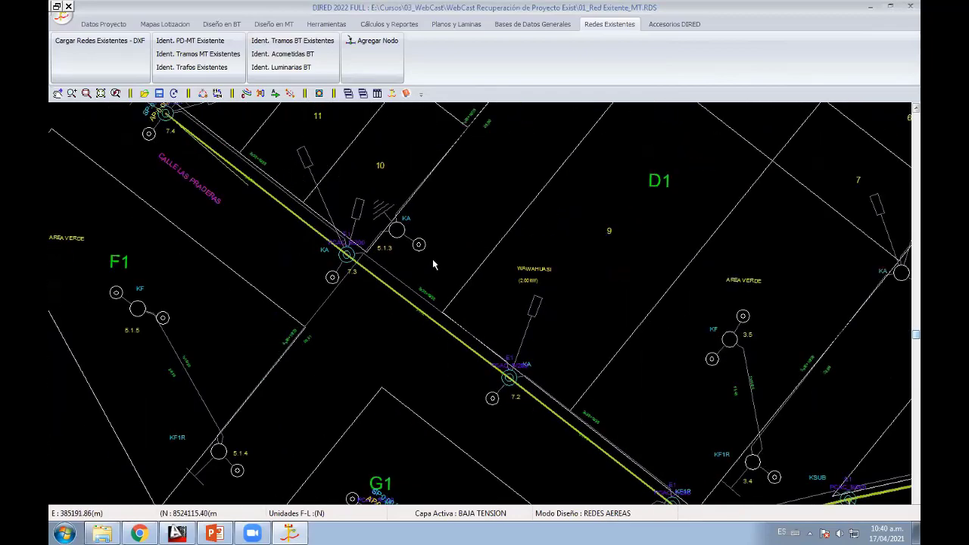
{"action": "middle_click_drag", "start_coordinate": [432, 259], "coordinate": [554, 279]}
{"action": "scroll", "coordinate": [554, 278], "scroll_direction": "down", "scroll_amount": 2}
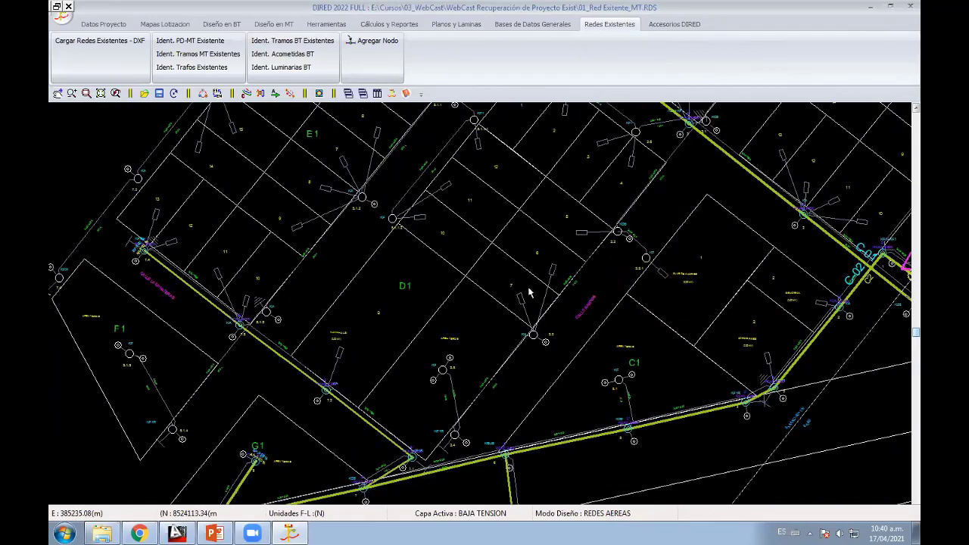
{"action": "mouse_move", "coordinate": [492, 264]}
{"action": "middle_mouse_down"}
{"action": "mouse_move", "coordinate": [380, 391]}
{"action": "mouse_move", "coordinate": [396, 287]}
{"action": "middle_mouse_up"}
{"action": "scroll", "coordinate": [498, 249], "scroll_direction": "up", "scroll_amount": 5}
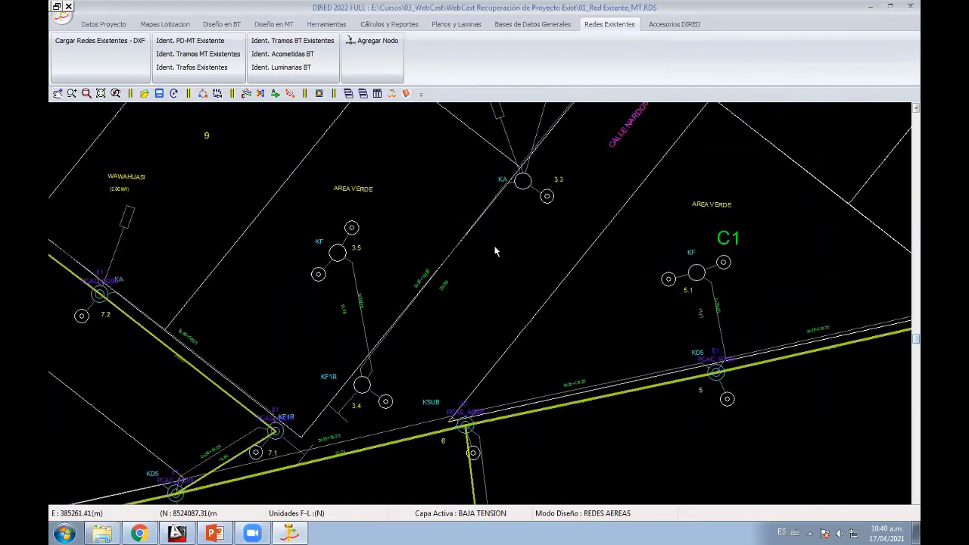
{"action": "mouse_move", "coordinate": [521, 265]}
{"action": "middle_mouse_down"}
{"action": "mouse_move", "coordinate": [441, 372]}
{"action": "mouse_move", "coordinate": [532, 237]}
{"action": "mouse_move", "coordinate": [455, 335]}
{"action": "middle_mouse_up"}
{"action": "scroll", "coordinate": [509, 336], "scroll_direction": "down", "scroll_amount": 2}
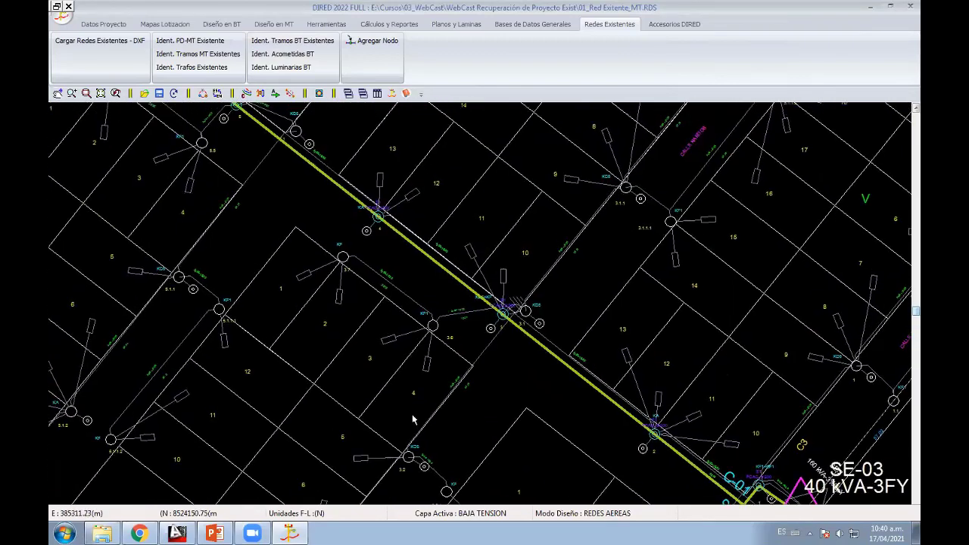
Step: Pan past SE-03 and mark an existing BT span from E1 pole 4 to KA pole 4.1
{"action": "scroll", "coordinate": [455, 335], "scroll_direction": "down", "scroll_amount": 2}
{"action": "scroll", "coordinate": [510, 321], "scroll_direction": "down", "scroll_amount": 2}
{"action": "scroll", "coordinate": [469, 454], "scroll_direction": "up", "scroll_amount": 5}
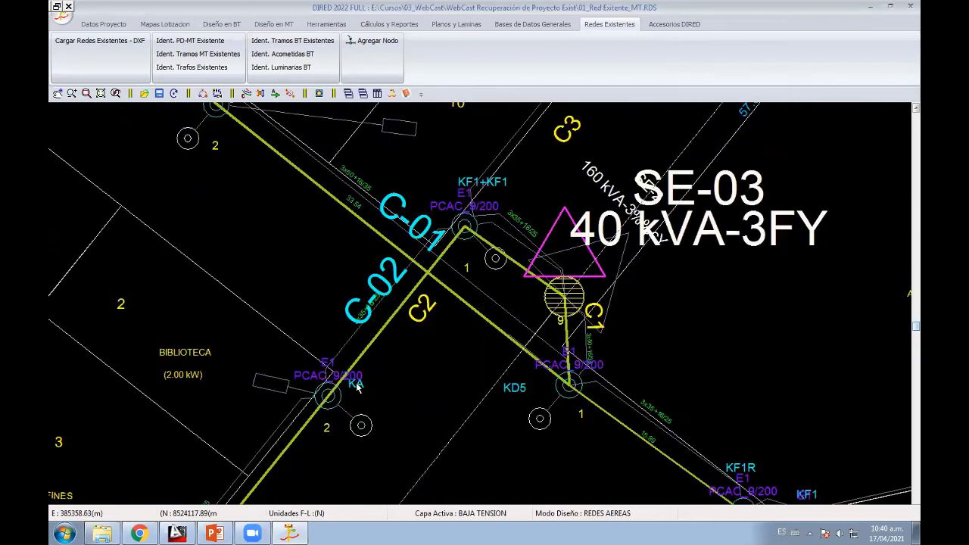
{"action": "scroll", "coordinate": [424, 303], "scroll_direction": "down", "scroll_amount": 1}
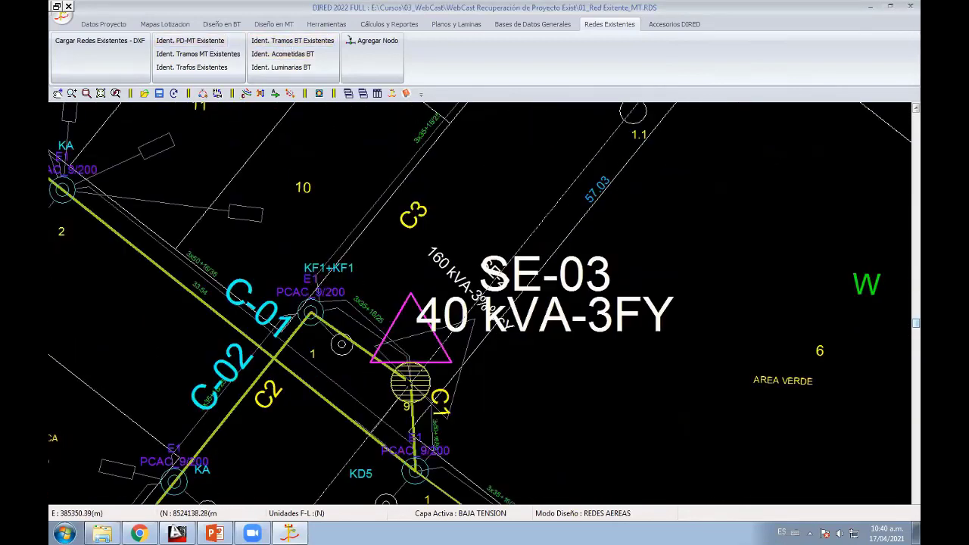
{"action": "mouse_move", "coordinate": [492, 270]}
{"action": "middle_mouse_down"}
{"action": "mouse_move", "coordinate": [474, 300]}
{"action": "mouse_move", "coordinate": [423, 314]}
{"action": "middle_mouse_up"}
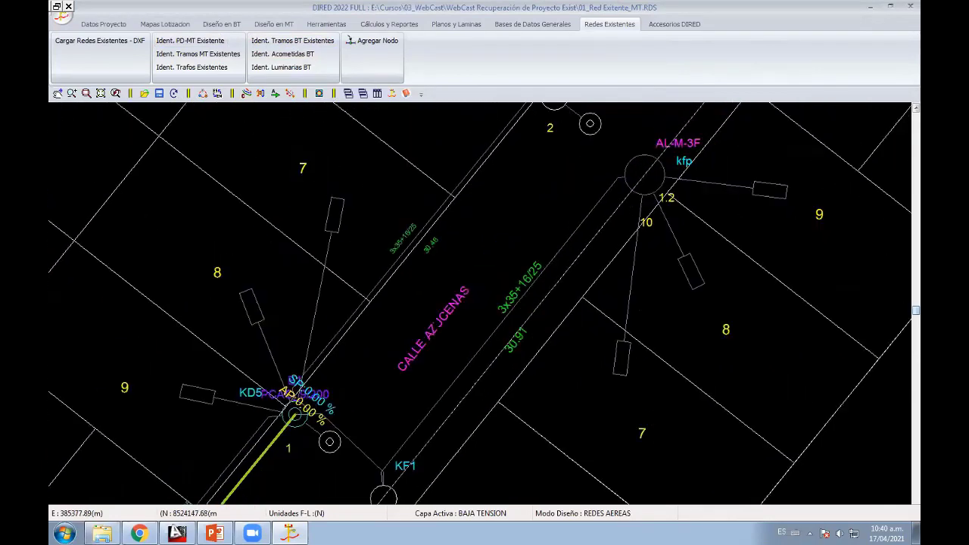
{"action": "mouse_move", "coordinate": [424, 313]}
{"action": "middle_mouse_down"}
{"action": "mouse_move", "coordinate": [544, 396]}
{"action": "mouse_move", "coordinate": [738, 339]}
{"action": "mouse_move", "coordinate": [488, 208]}
{"action": "mouse_move", "coordinate": [647, 345]}
{"action": "mouse_move", "coordinate": [562, 430]}
{"action": "mouse_move", "coordinate": [473, 406]}
{"action": "middle_mouse_up"}
{"action": "left_click", "coordinate": [647, 344]}
{"action": "left_click", "coordinate": [465, 392]}
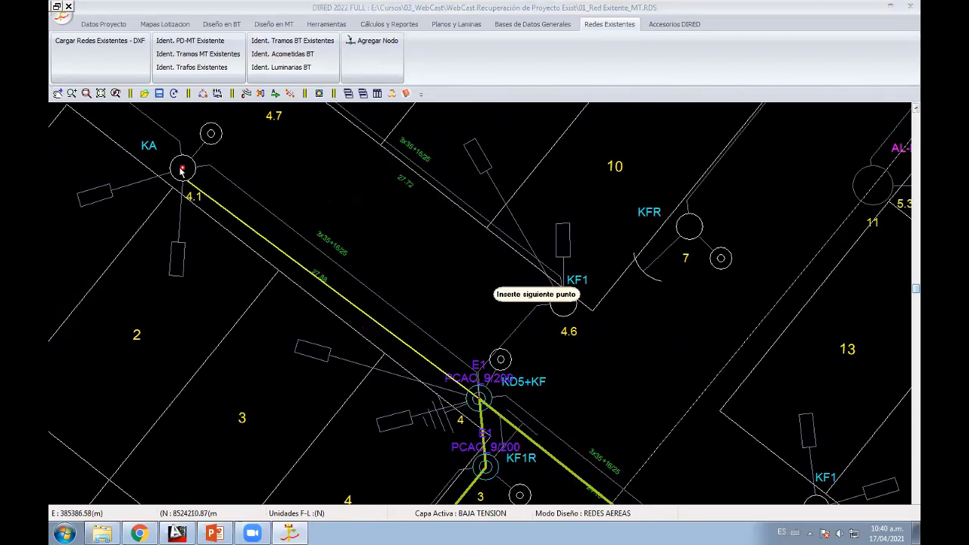
{"action": "left_click", "coordinate": [178, 165]}
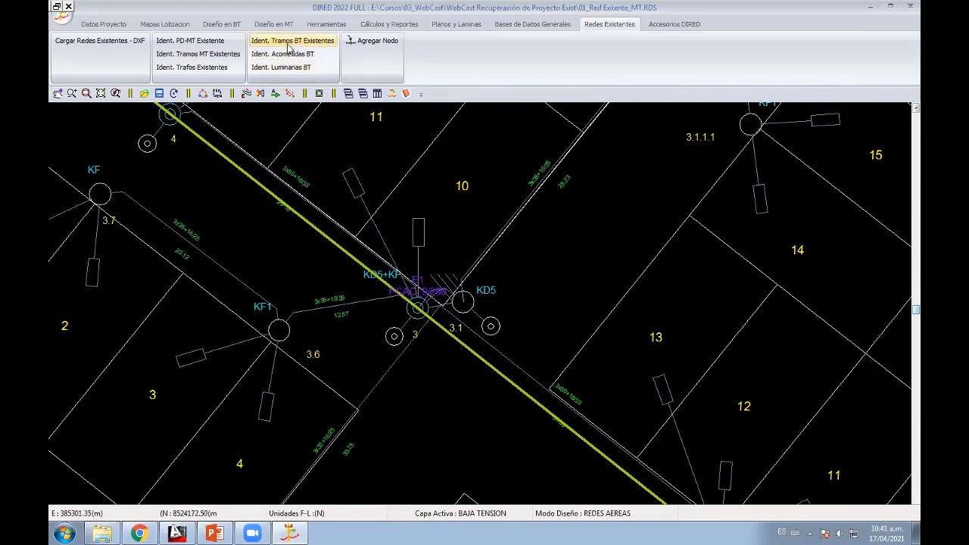
{"action": "left_click", "coordinate": [416, 308]}
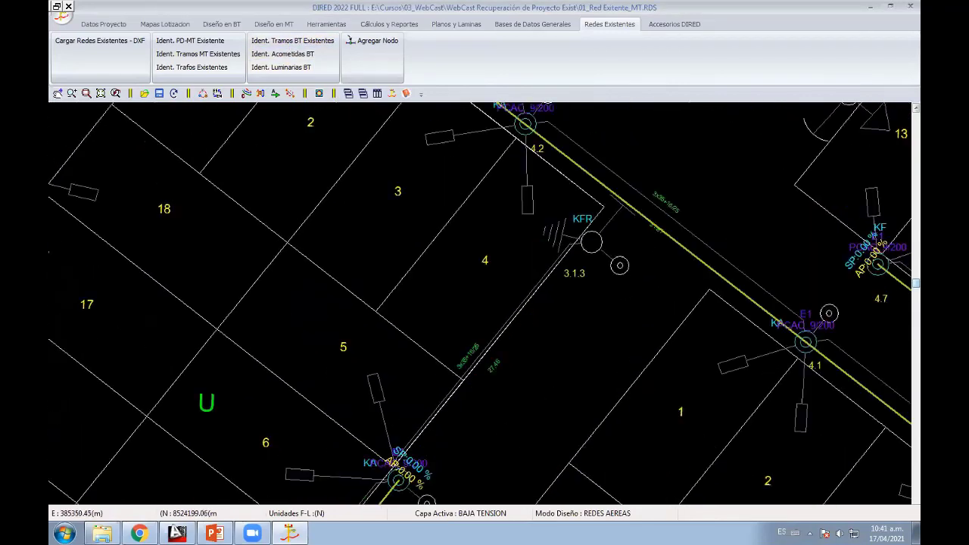
{"action": "left_click", "coordinate": [591, 243]}
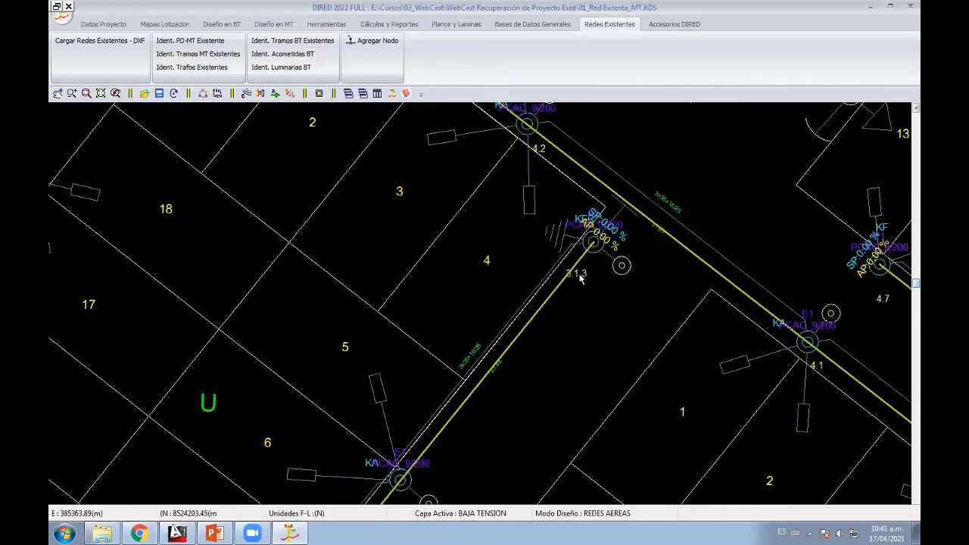
{"action": "left_click", "coordinate": [286, 50]}
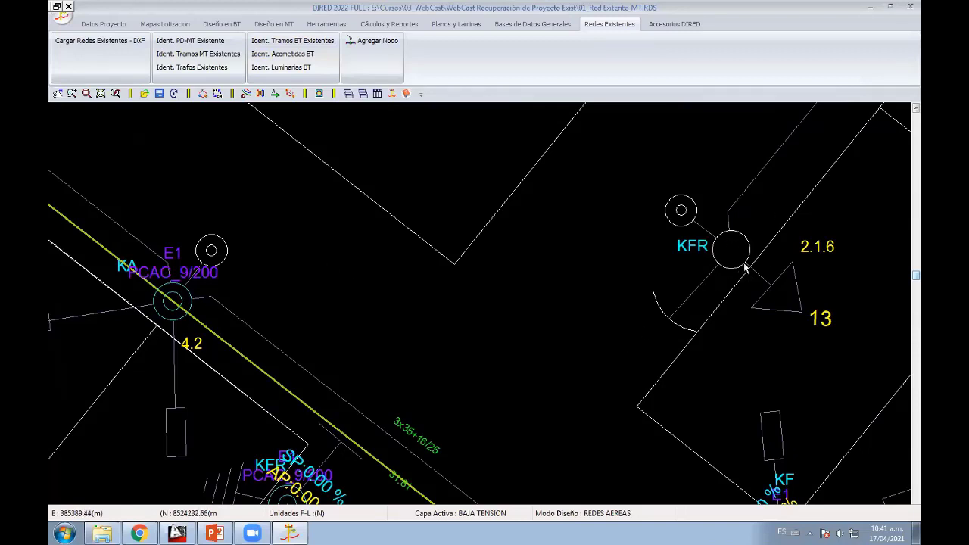
{"action": "middle_click_drag", "start_coordinate": [130, 298], "coordinate": [347, 311]}
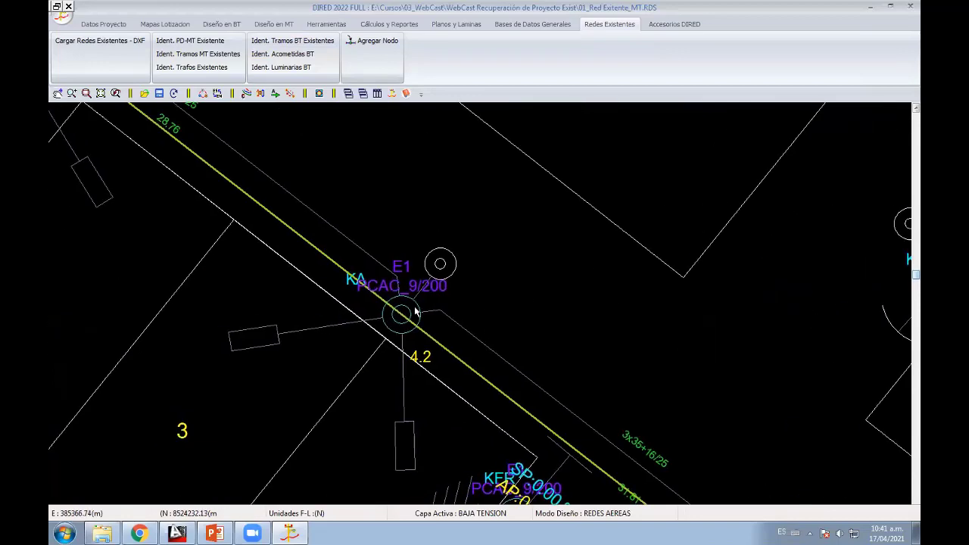
{"action": "scroll", "coordinate": [347, 310], "scroll_direction": "up", "scroll_amount": 1}
{"action": "scroll", "coordinate": [346, 310], "scroll_direction": "up", "scroll_amount": 1}
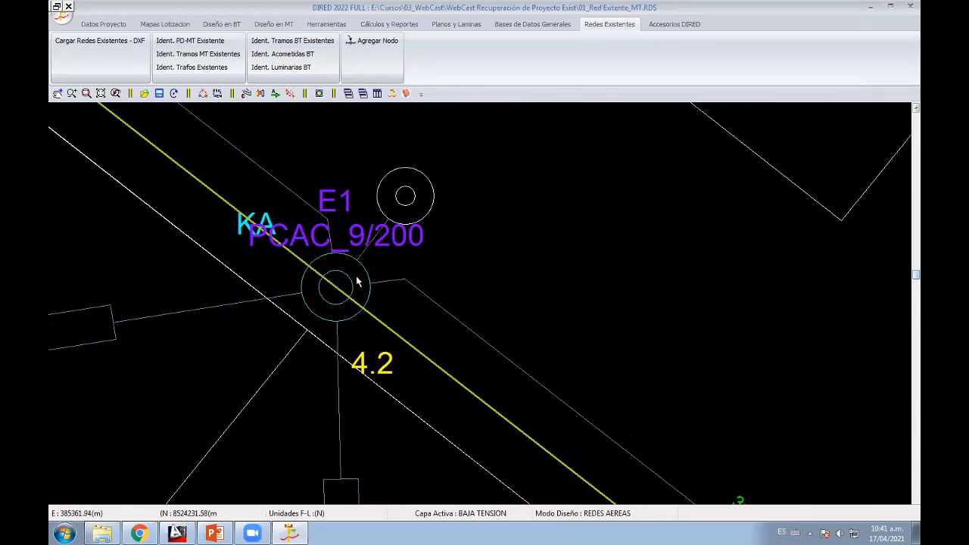
{"action": "scroll", "coordinate": [349, 291], "scroll_direction": "down", "scroll_amount": 3}
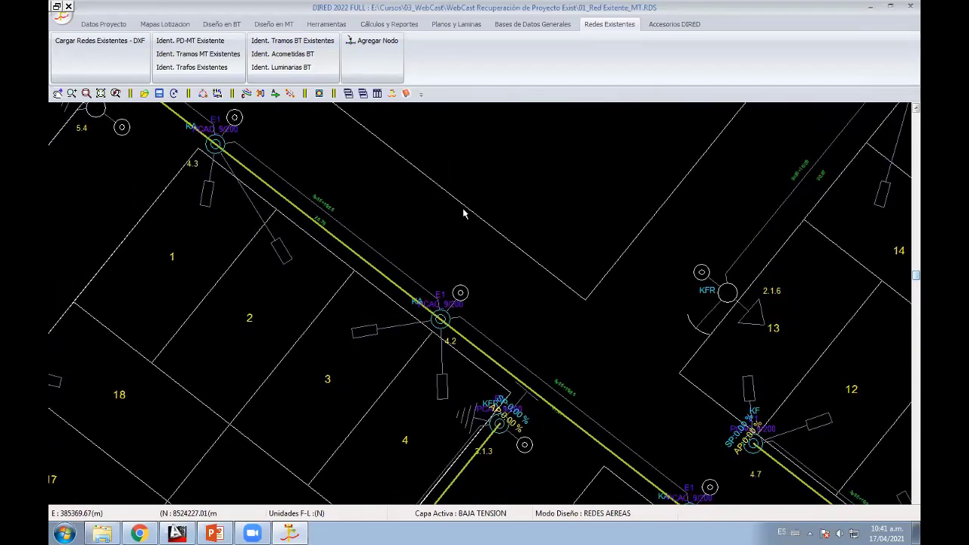
{"action": "middle_click_drag", "start_coordinate": [349, 290], "coordinate": [303, 250]}
{"action": "scroll", "coordinate": [482, 358], "scroll_direction": "up", "scroll_amount": 1}
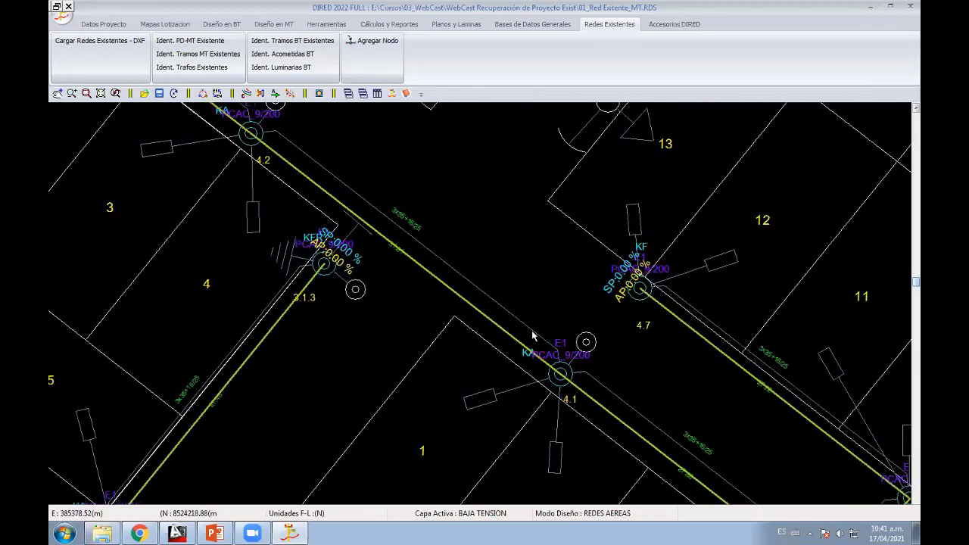
{"action": "scroll", "coordinate": [556, 354], "scroll_direction": "up", "scroll_amount": 1}
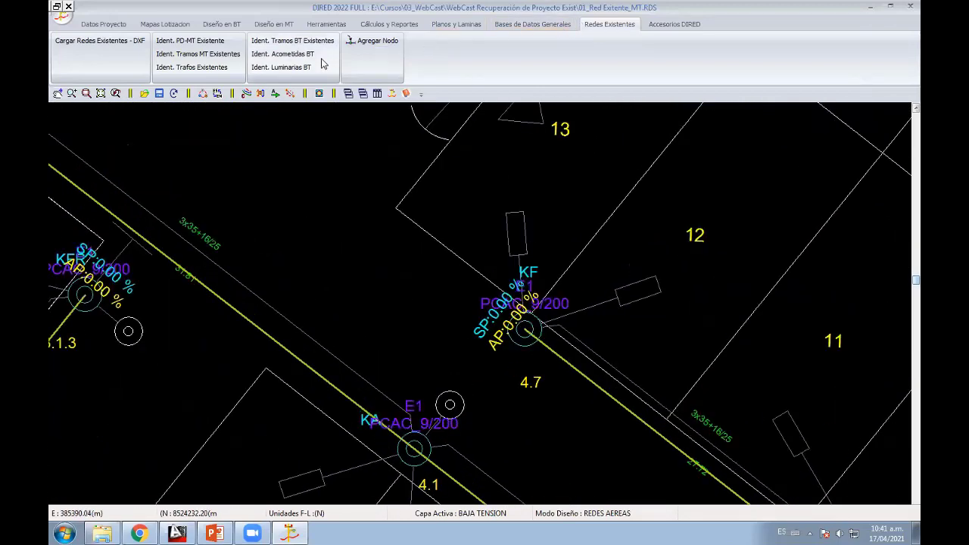
Step: Open the DGE configuration file under Datos Proyecto, review it, and cancel without changes
{"action": "left_click", "coordinate": [104, 24]}
{"action": "left_click", "coordinate": [107, 48]}
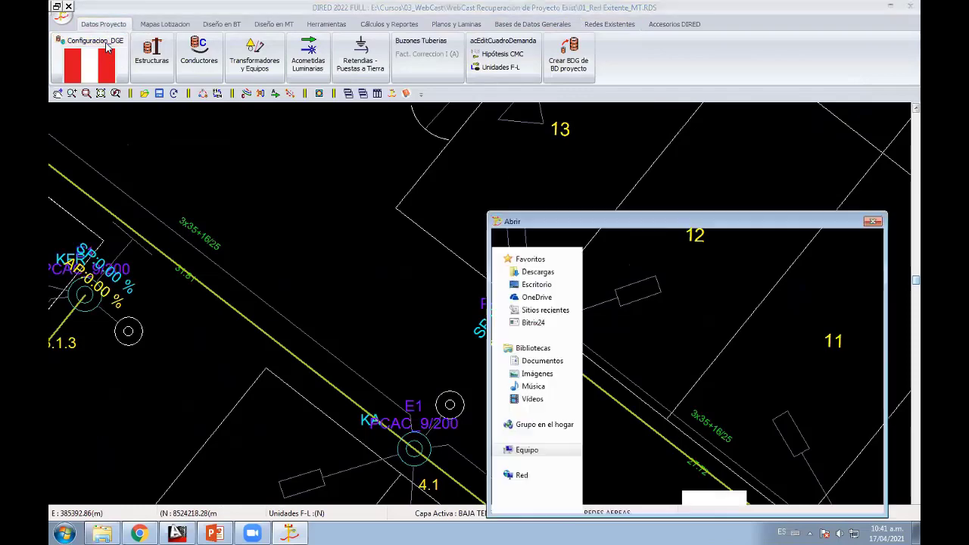
{"action": "left_click", "coordinate": [638, 388]}
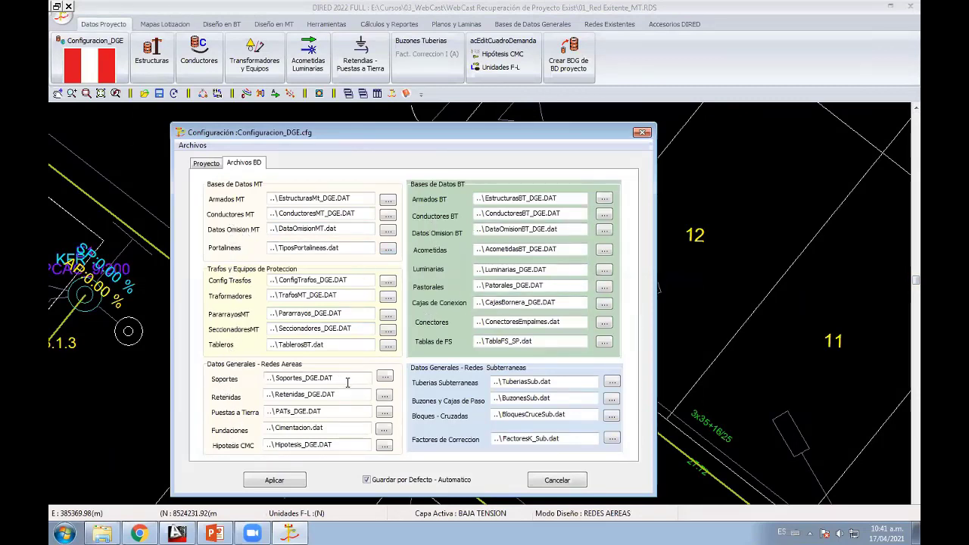
{"action": "left_click", "coordinate": [573, 477]}
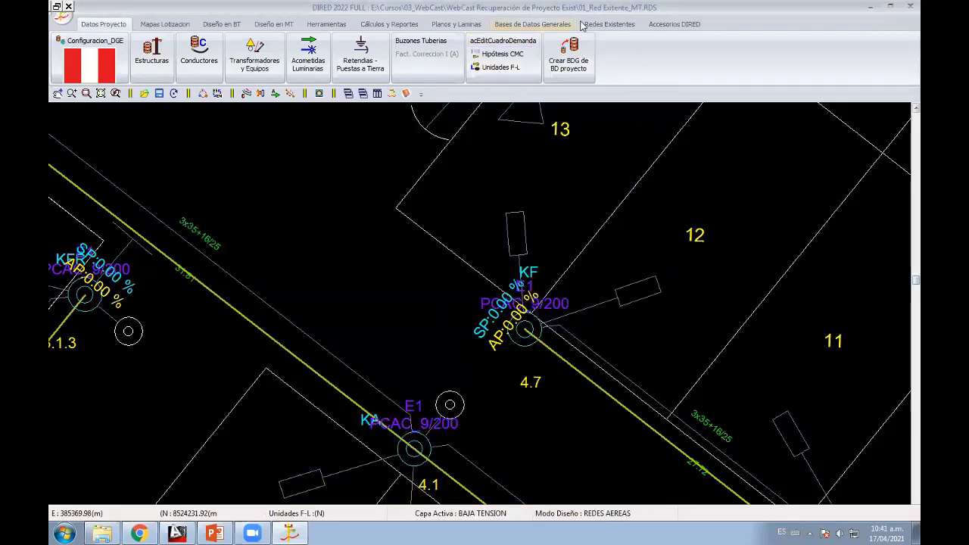
Step: In BD Soportes, Postes de Concreto, give the 9/200 pole a plain-circle projected symbol
{"action": "left_click", "coordinate": [558, 24]}
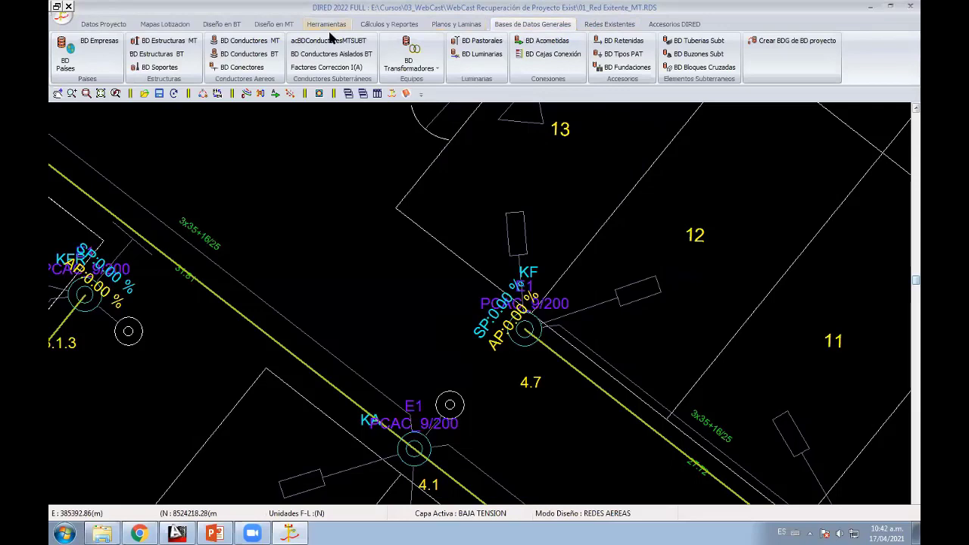
{"action": "left_click", "coordinate": [155, 68]}
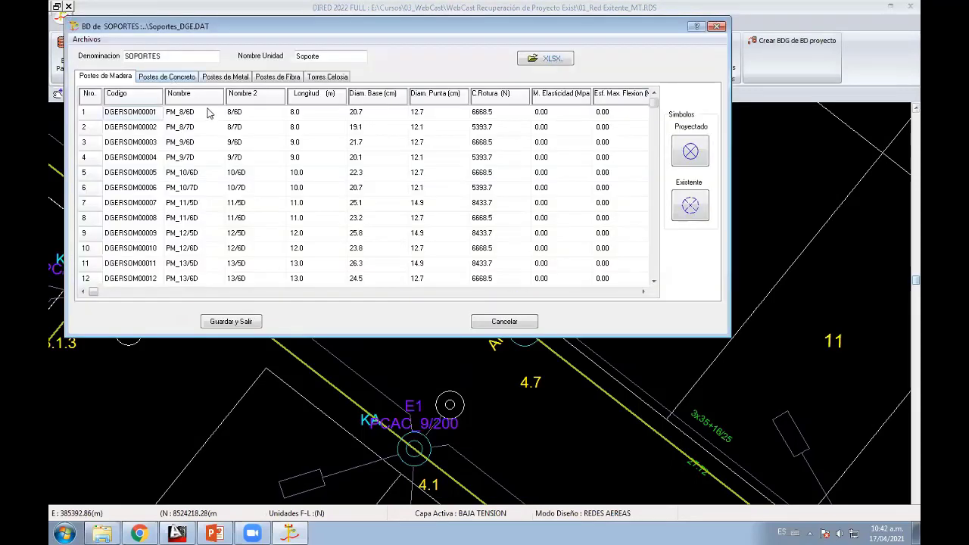
{"action": "left_click", "coordinate": [168, 78]}
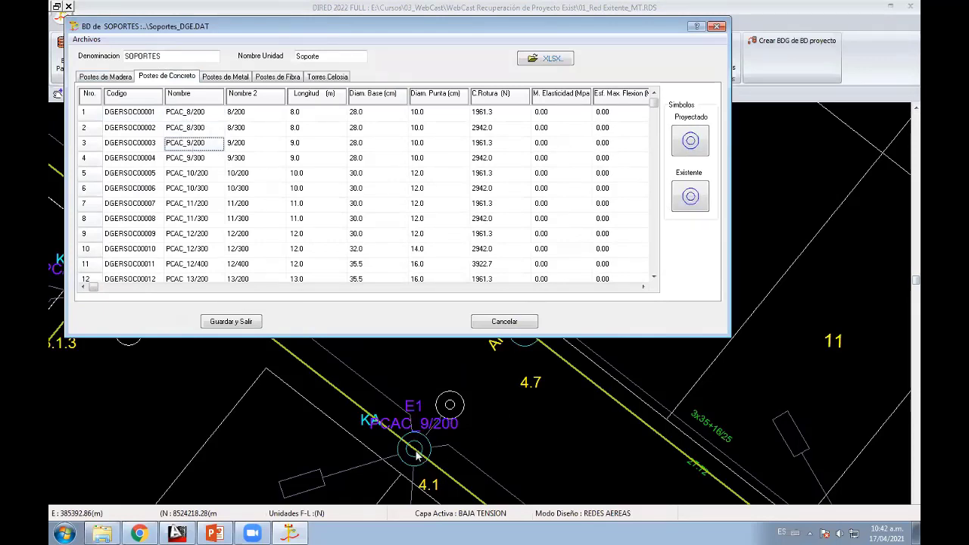
{"action": "left_click", "coordinate": [693, 144]}
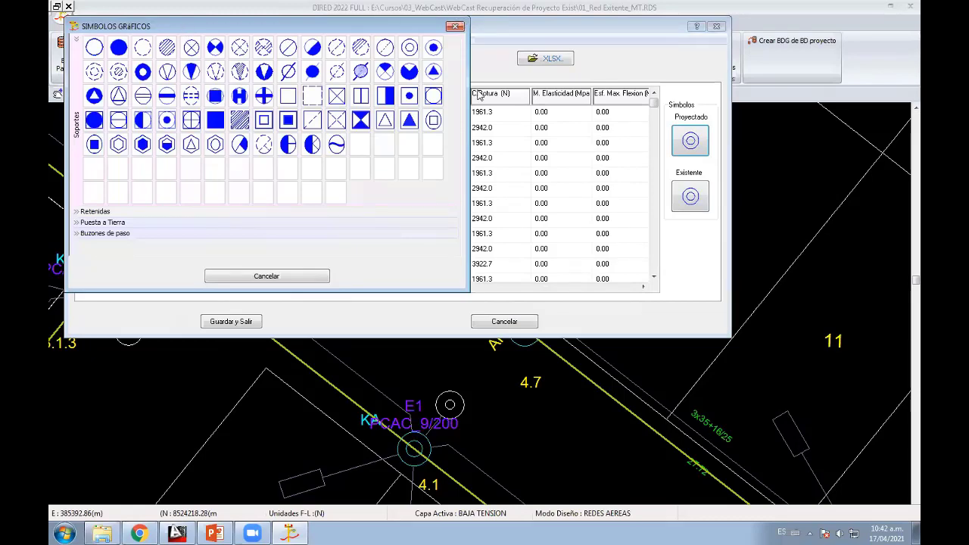
{"action": "left_click", "coordinate": [691, 141]}
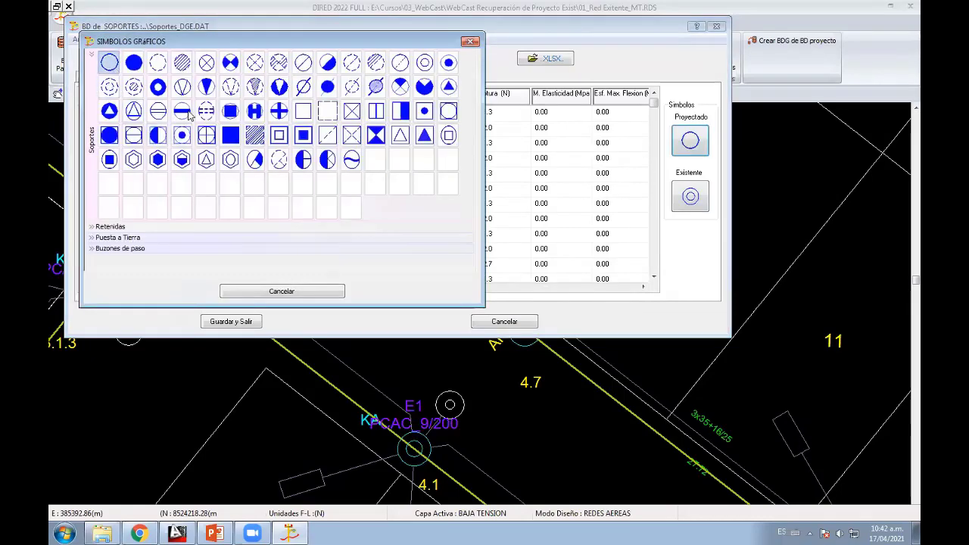
{"action": "left_click", "coordinate": [469, 42]}
{"action": "left_click", "coordinate": [255, 144]}
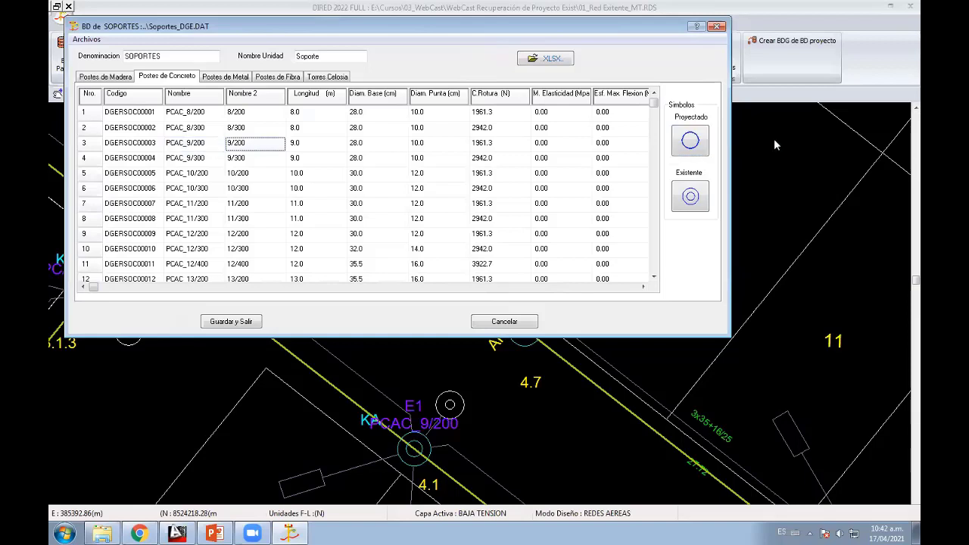
{"action": "left_click", "coordinate": [252, 159]}
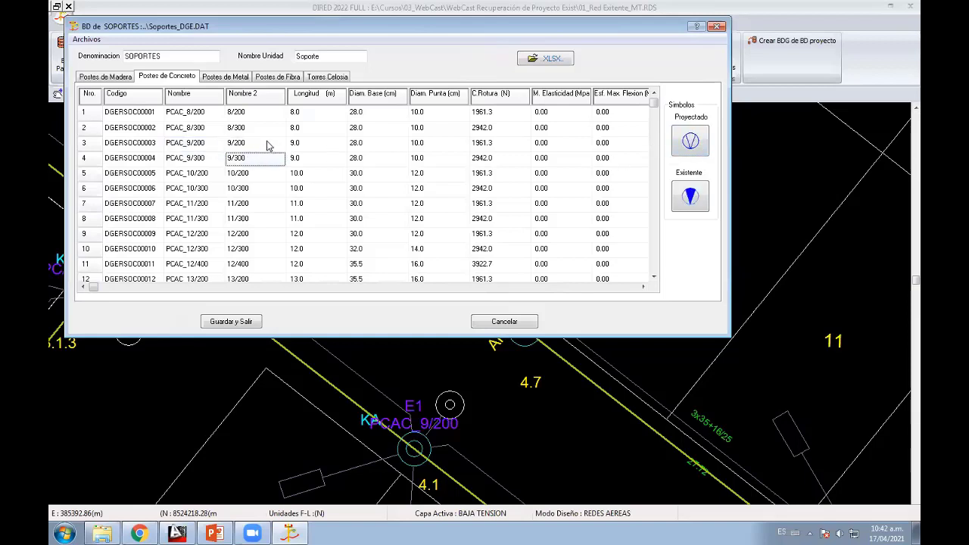
{"action": "left_click", "coordinate": [256, 144]}
{"action": "left_click", "coordinate": [691, 142]}
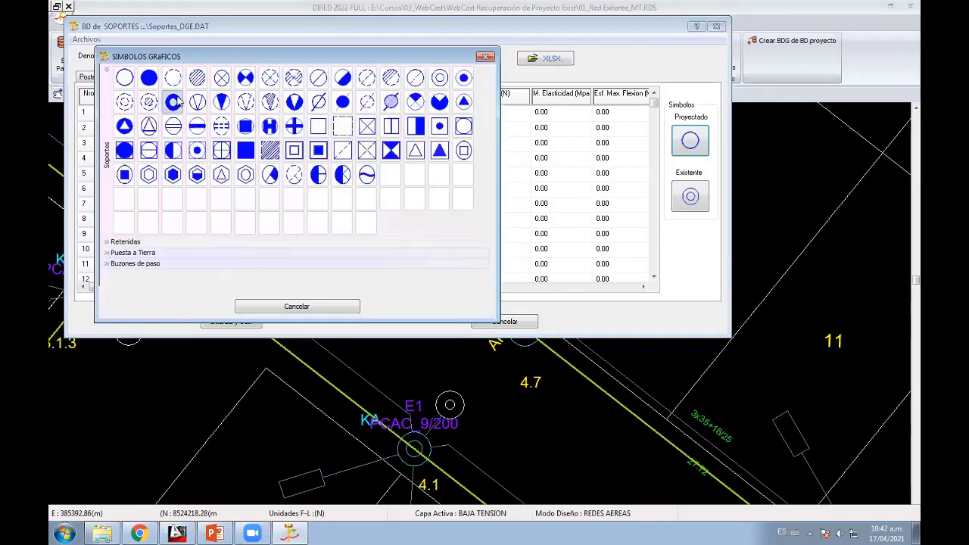
{"action": "left_click", "coordinate": [125, 79]}
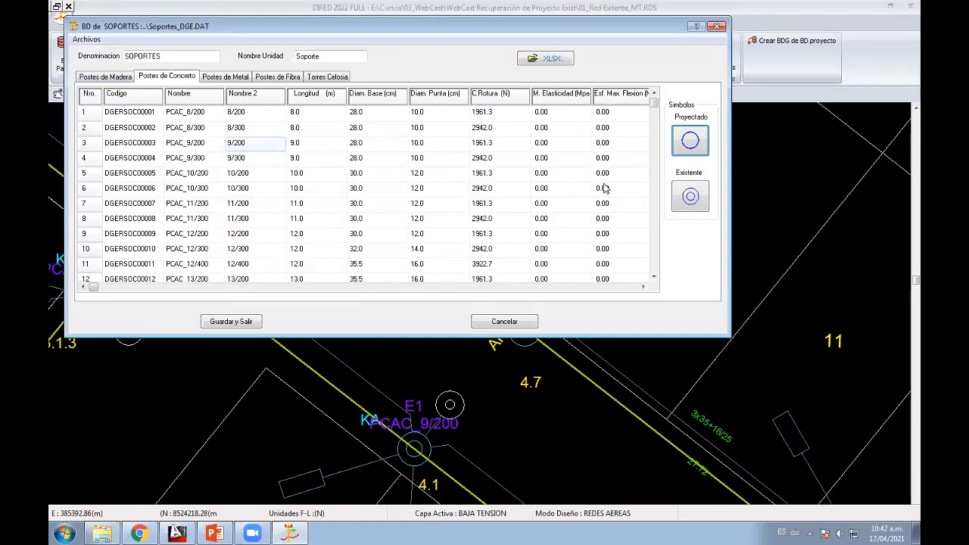
Step: Give the 9/300 pole a dashed-circle existing symbol, then save and exit the supports database
{"action": "left_click", "coordinate": [244, 160]}
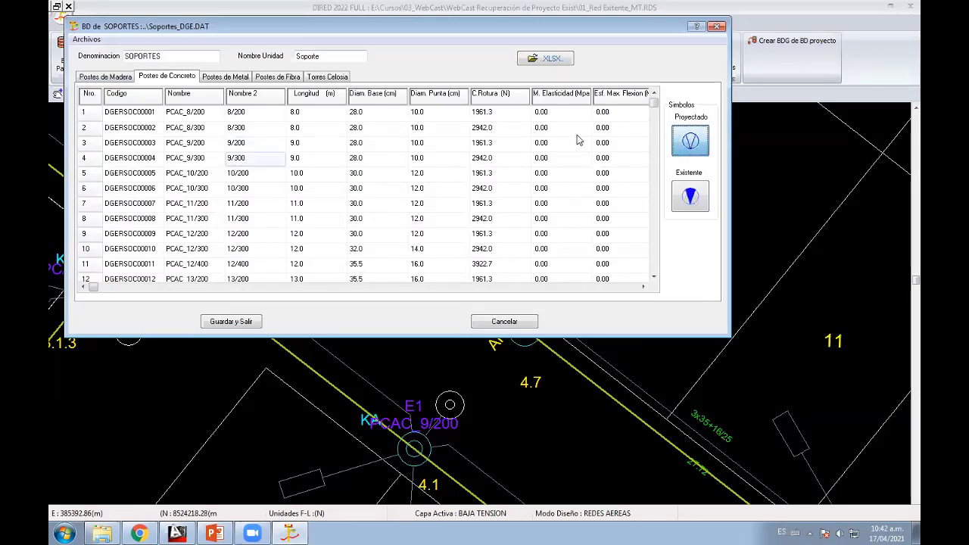
{"action": "left_click", "coordinate": [686, 148]}
{"action": "left_click", "coordinate": [134, 90]}
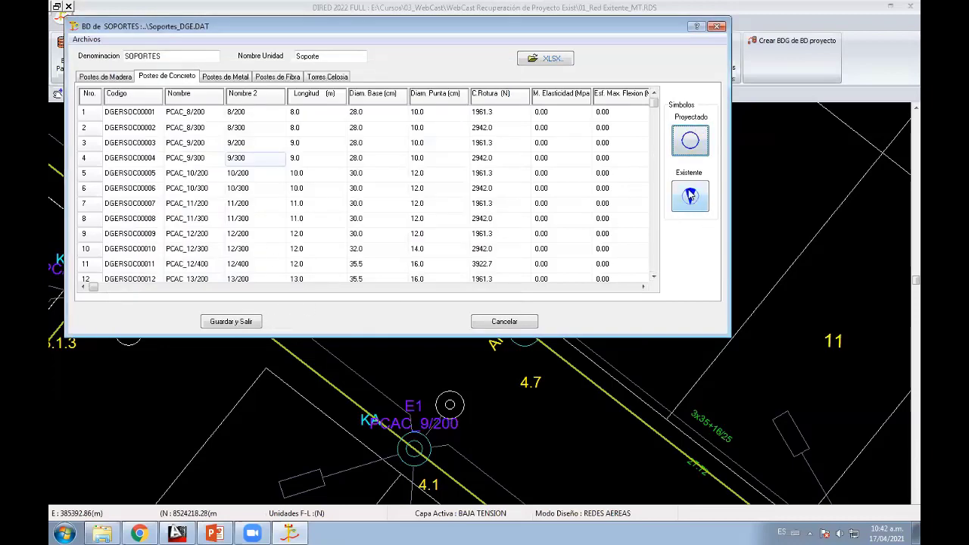
{"action": "left_click", "coordinate": [689, 195]}
{"action": "left_click", "coordinate": [205, 112]}
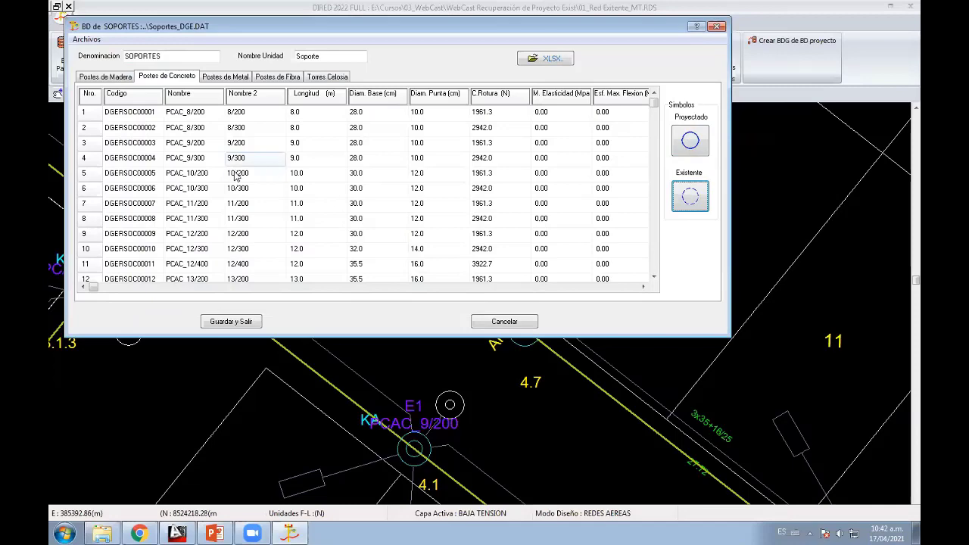
{"action": "left_click", "coordinate": [687, 195]}
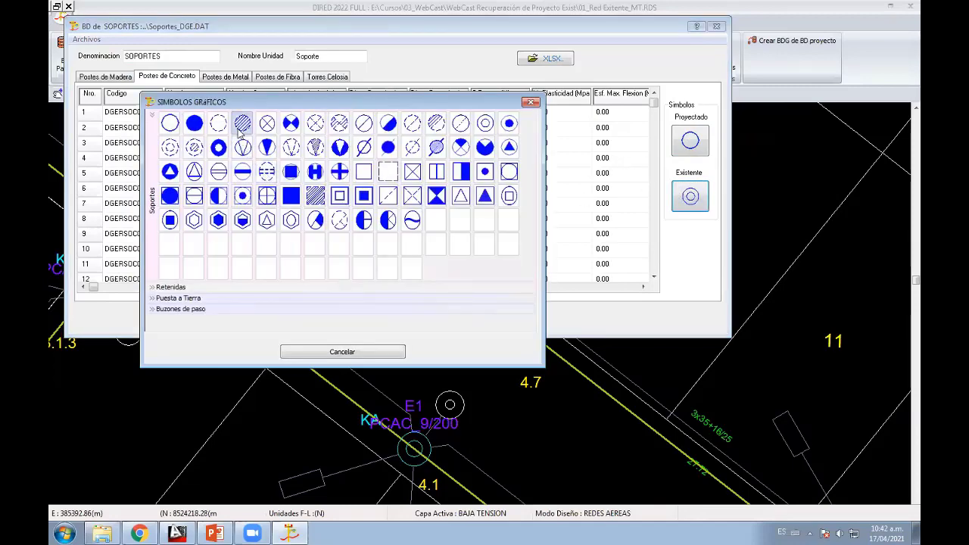
{"action": "left_click", "coordinate": [219, 125]}
{"action": "left_click", "coordinate": [229, 323]}
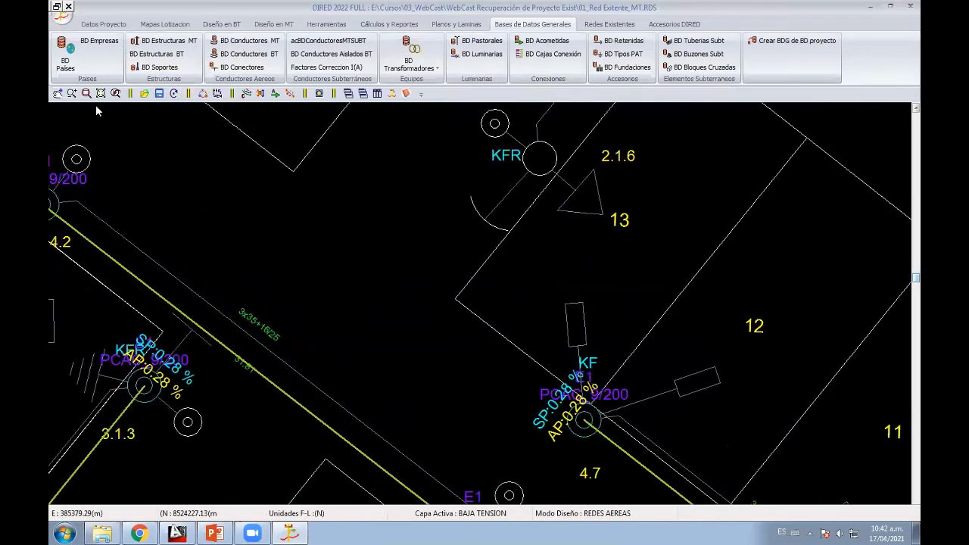
Step: Update the SOPORTES pole data from their codes in the structures geometry table
{"action": "left_click", "coordinate": [103, 23]}
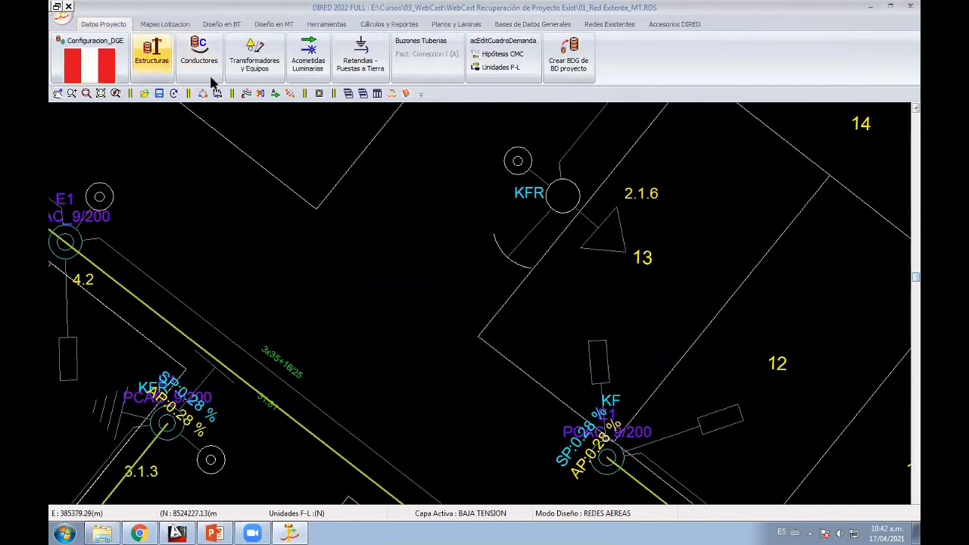
{"action": "left_click", "coordinate": [152, 54]}
{"action": "left_click", "coordinate": [342, 140]}
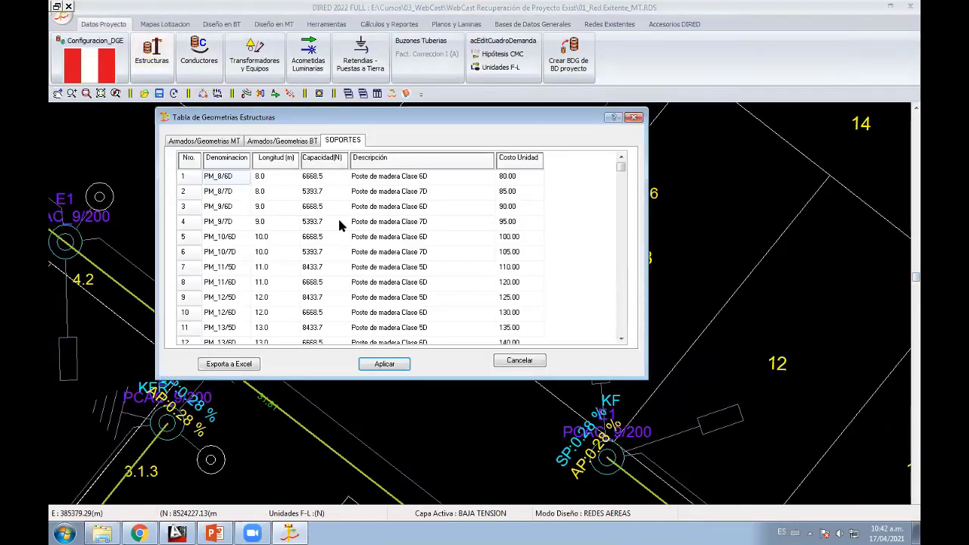
{"action": "right_click", "coordinate": [340, 225]}
{"action": "left_click", "coordinate": [379, 277]}
{"action": "left_click", "coordinate": [385, 363]}
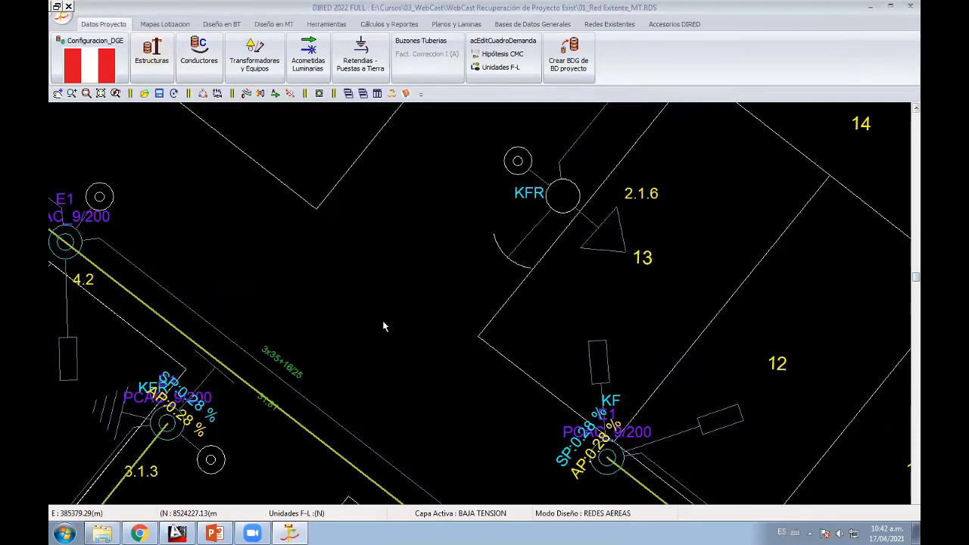
{"action": "scroll", "coordinate": [528, 361], "scroll_direction": "down", "scroll_amount": 3}
{"action": "scroll", "coordinate": [521, 384], "scroll_direction": "up", "scroll_amount": 3}
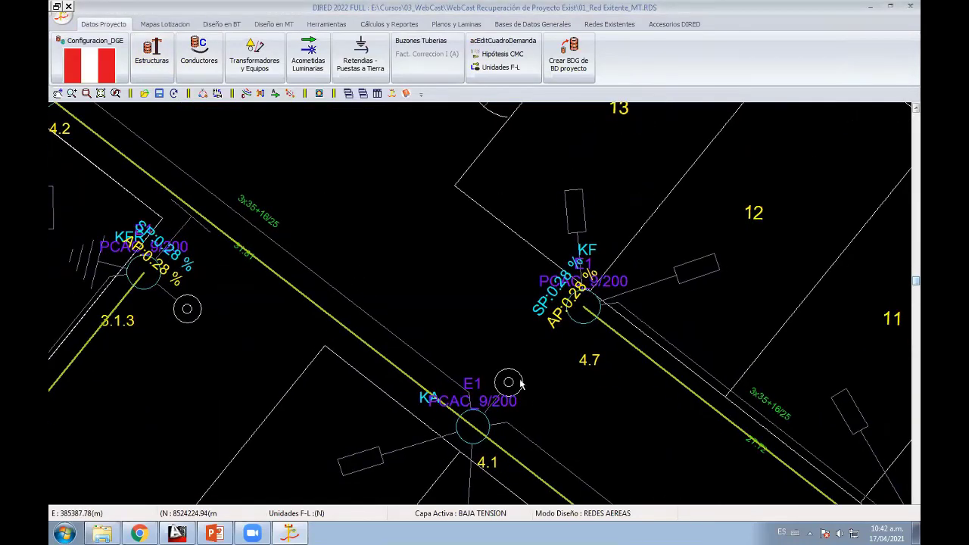
Step: Check the concrete pole entries in the supports database
{"action": "left_click", "coordinate": [532, 23]}
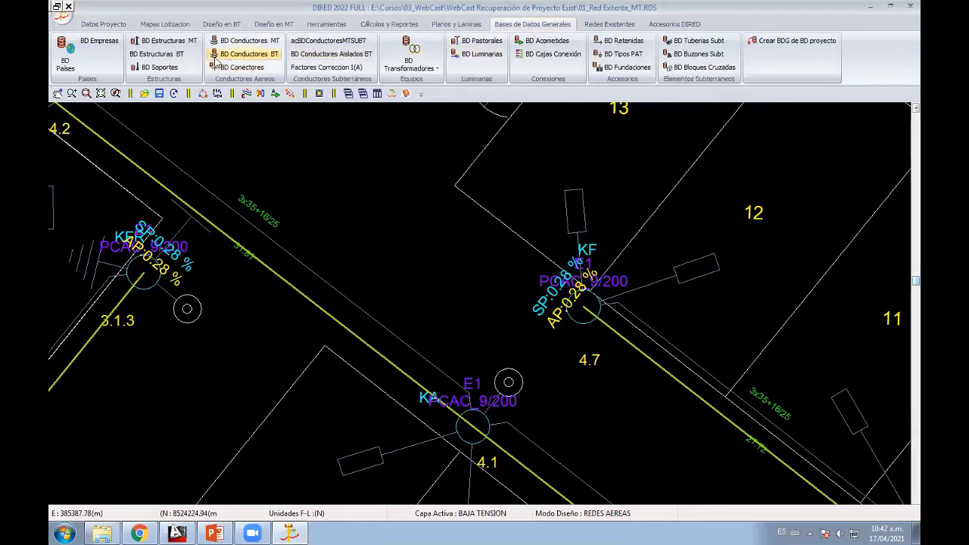
{"action": "left_click", "coordinate": [155, 68]}
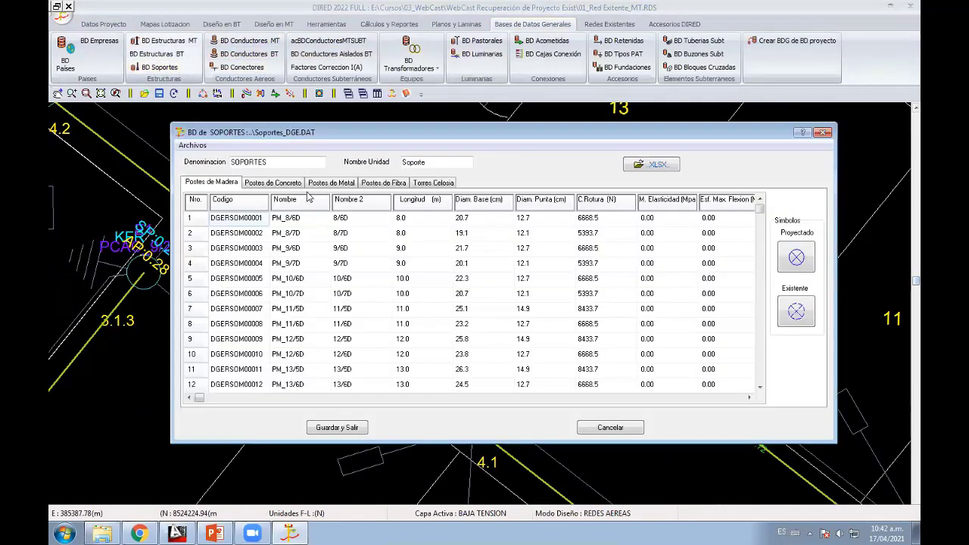
{"action": "left_click", "coordinate": [272, 183]}
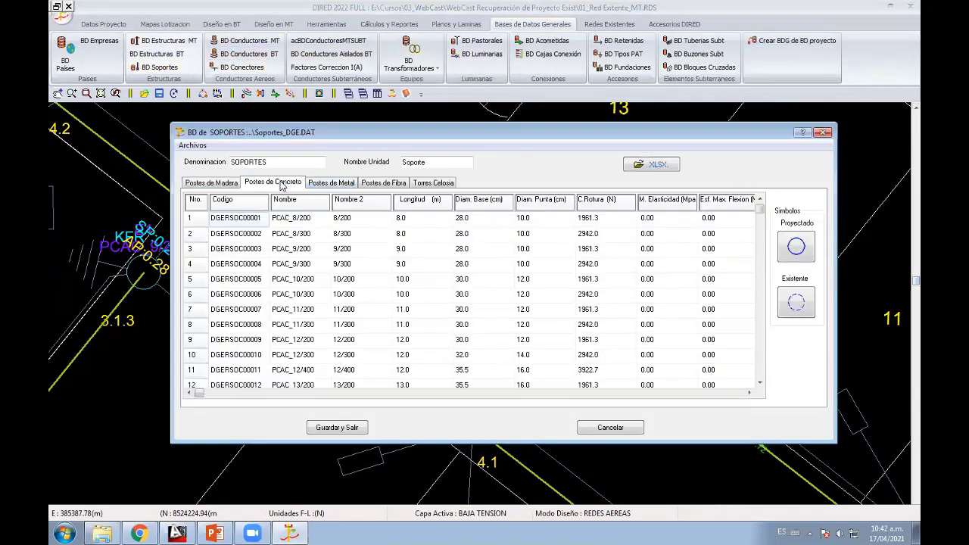
{"action": "left_click", "coordinate": [822, 133]}
Step: Update the pole data from their codes again with Actualizar Datos por Código and apply the changes
{"action": "left_click", "coordinate": [106, 24]}
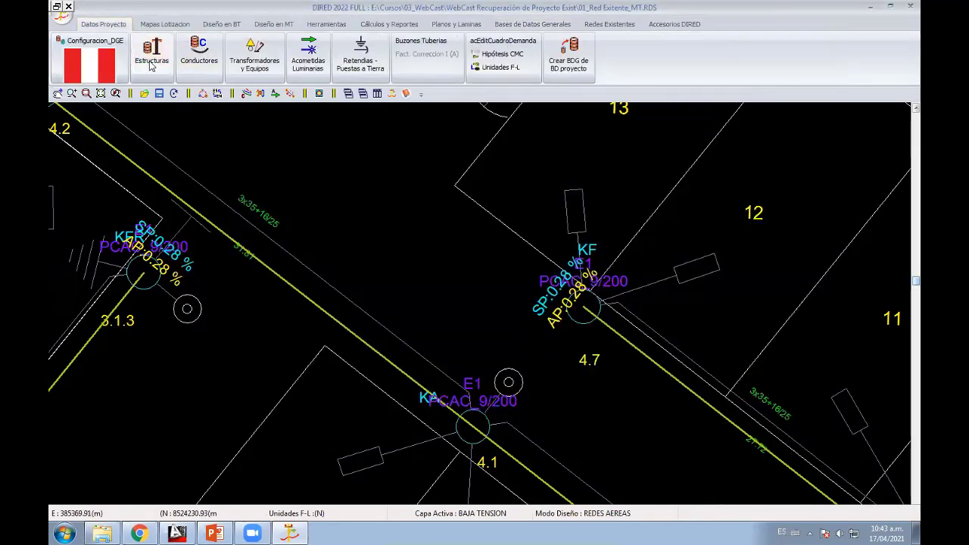
{"action": "left_click", "coordinate": [152, 64]}
{"action": "left_click", "coordinate": [140, 50]}
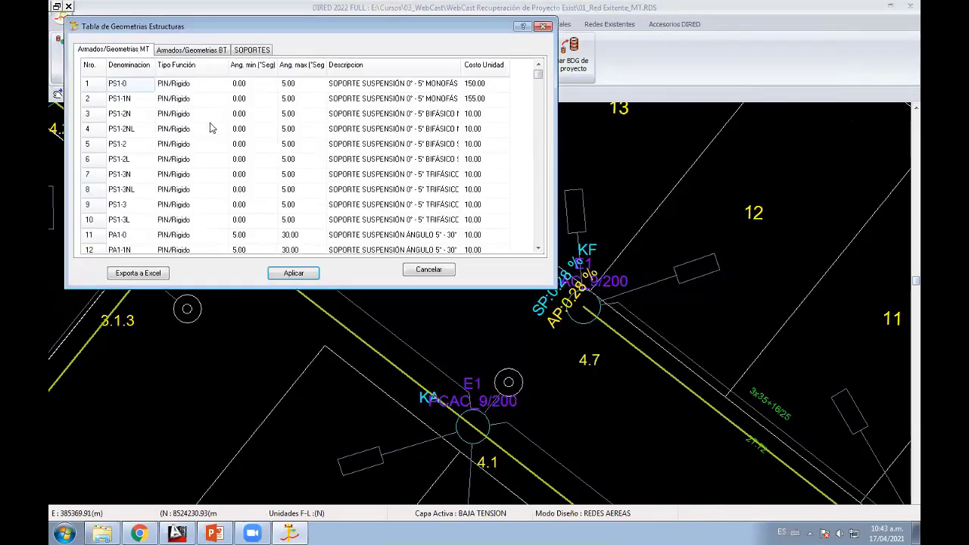
{"action": "left_click", "coordinate": [242, 49]}
{"action": "right_click", "coordinate": [256, 124]}
{"action": "left_click", "coordinate": [326, 183]}
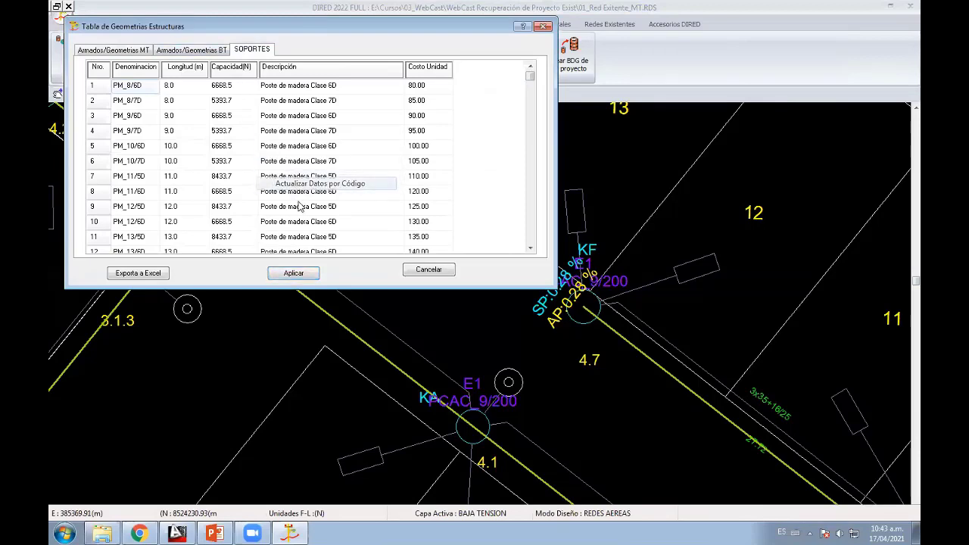
{"action": "left_click", "coordinate": [294, 273]}
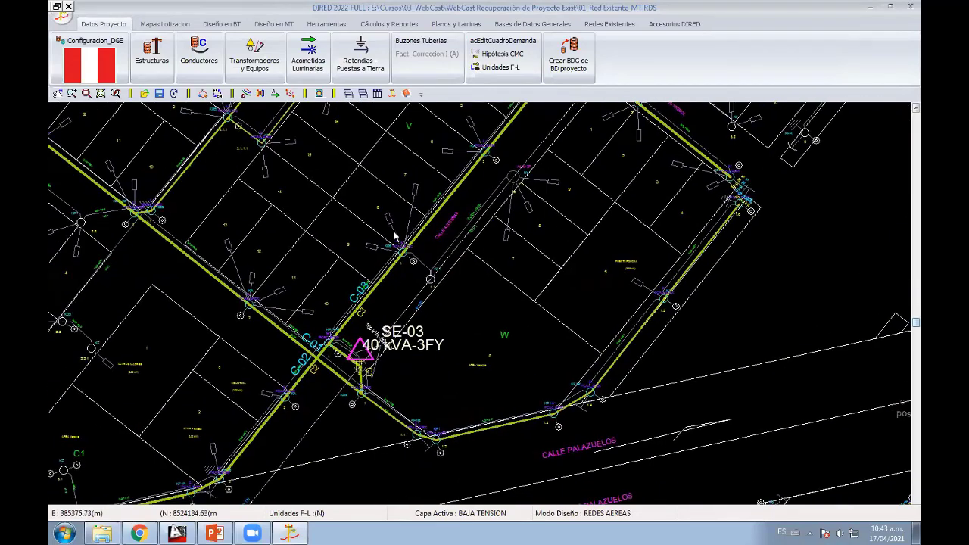
Step: Mark the Calle Azucenas BT span from pole 1 to node 1.1 as an existing BT section
{"action": "scroll", "coordinate": [394, 237], "scroll_direction": "up", "scroll_amount": 2}
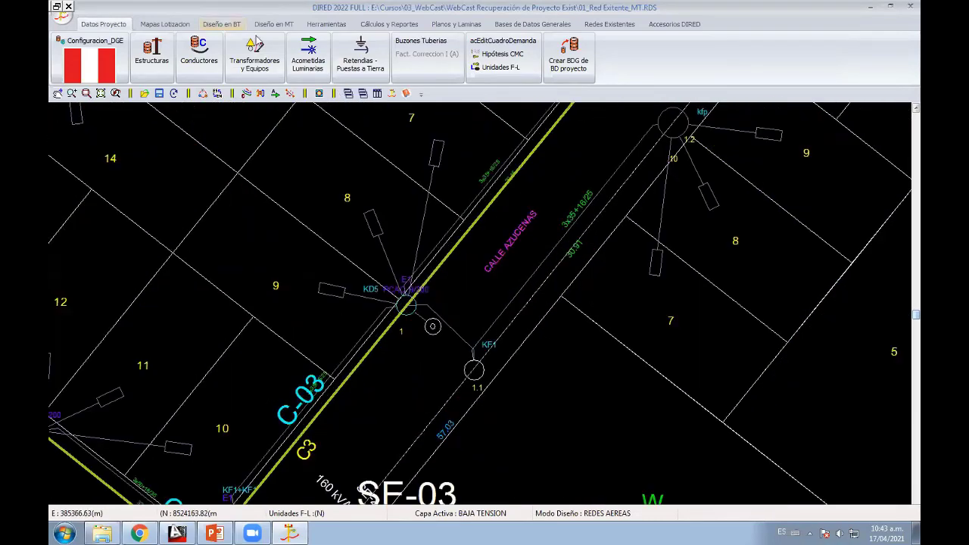
{"action": "left_click", "coordinate": [610, 25]}
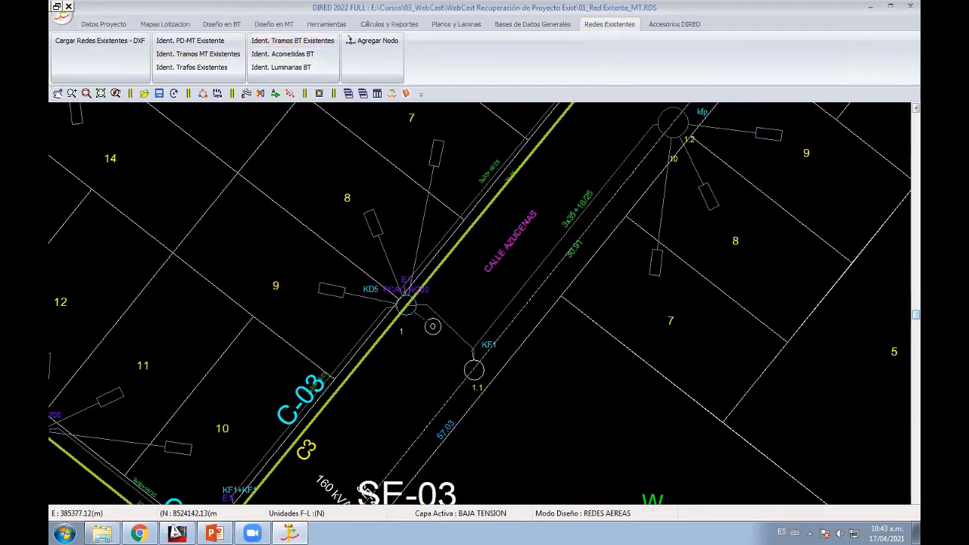
{"action": "left_click", "coordinate": [292, 41]}
{"action": "left_click", "coordinate": [474, 369]}
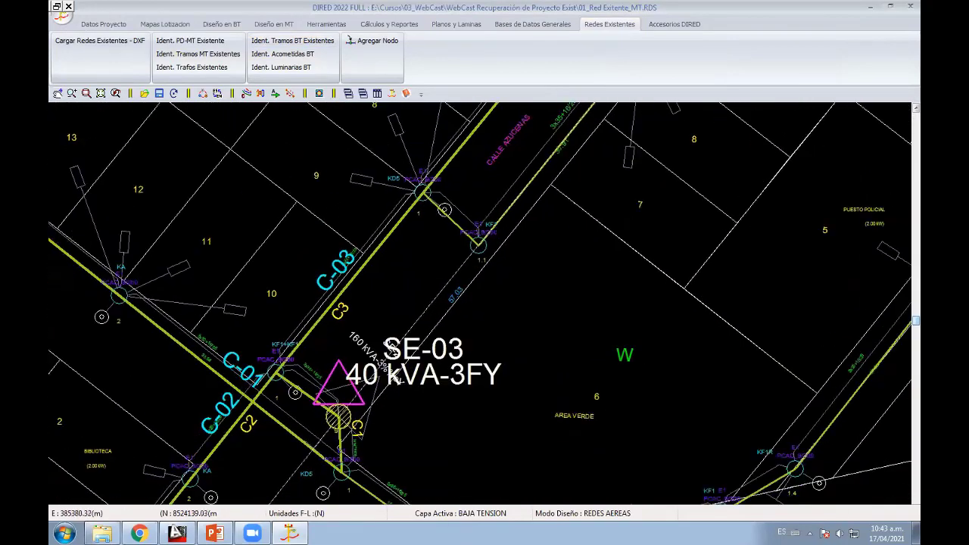
{"action": "scroll", "coordinate": [471, 340], "scroll_direction": "down", "scroll_amount": 5}
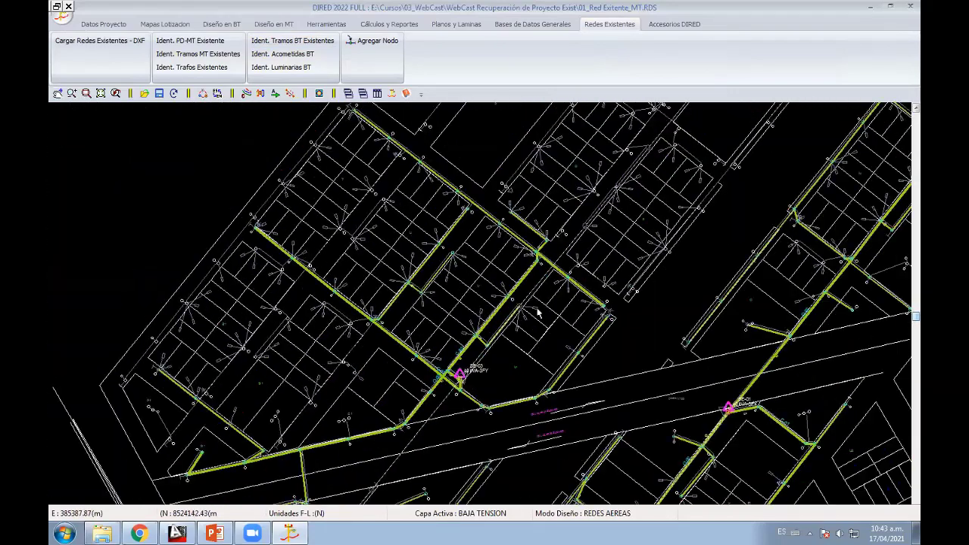
Step: Open the 02_Red Exitente_BT.RDS project and zoom around the SE-02 network
{"action": "left_click", "coordinate": [61, 12]}
{"action": "left_click", "coordinate": [96, 41]}
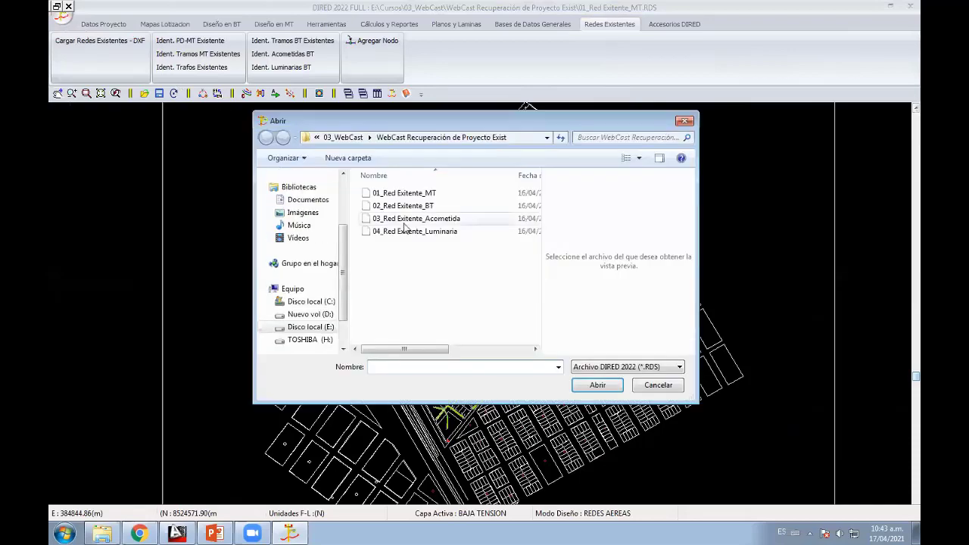
{"action": "double_click", "coordinate": [409, 206]}
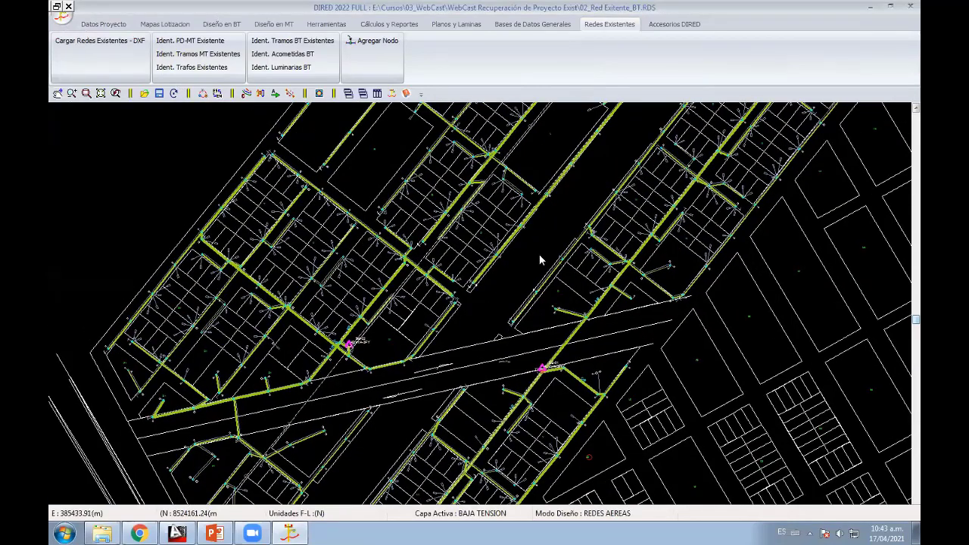
{"action": "scroll", "coordinate": [539, 254], "scroll_direction": "down", "scroll_amount": 3}
{"action": "scroll", "coordinate": [572, 299], "scroll_direction": "up", "scroll_amount": 3}
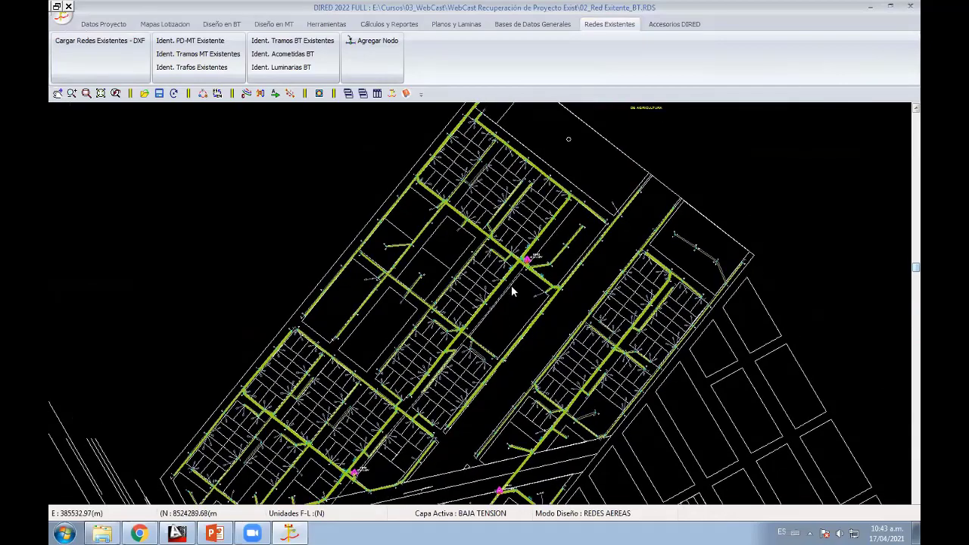
{"action": "scroll", "coordinate": [511, 285], "scroll_direction": "down", "scroll_amount": 3}
{"action": "scroll", "coordinate": [363, 371], "scroll_direction": "up", "scroll_amount": 2}
{"action": "scroll", "coordinate": [519, 411], "scroll_direction": "up", "scroll_amount": 2}
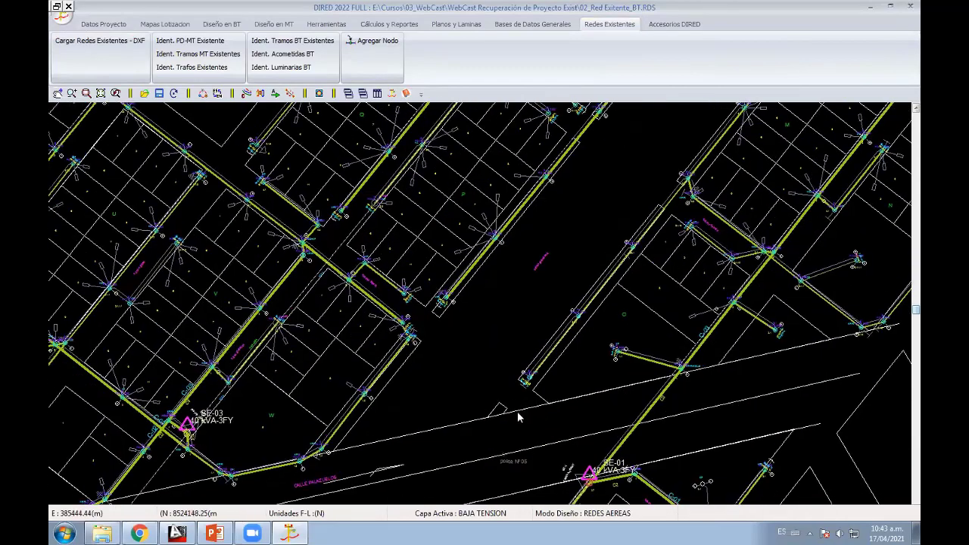
{"action": "scroll", "coordinate": [627, 234], "scroll_direction": "up", "scroll_amount": 2}
{"action": "scroll", "coordinate": [554, 297], "scroll_direction": "up", "scroll_amount": 2}
{"action": "scroll", "coordinate": [554, 297], "scroll_direction": "down", "scroll_amount": 2}
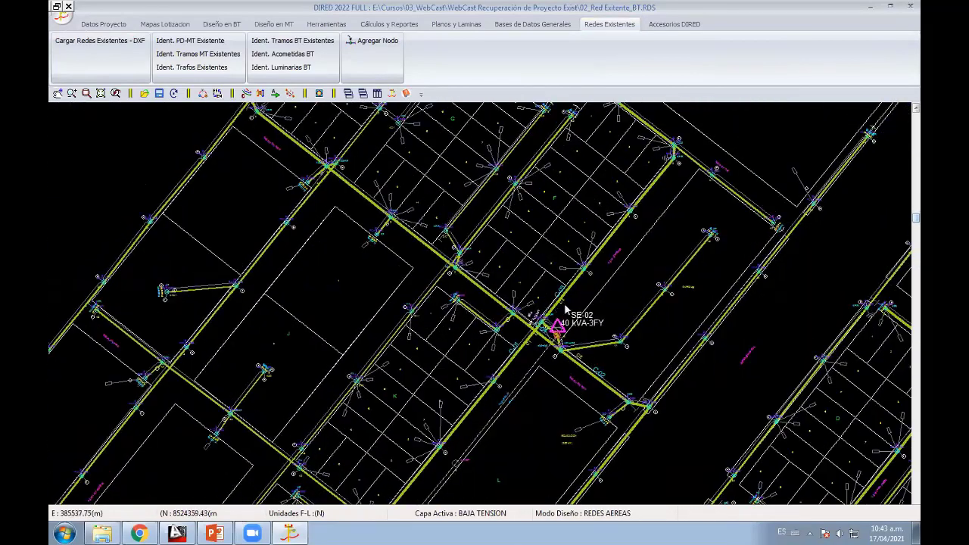
{"action": "scroll", "coordinate": [566, 169], "scroll_direction": "up", "scroll_amount": 2}
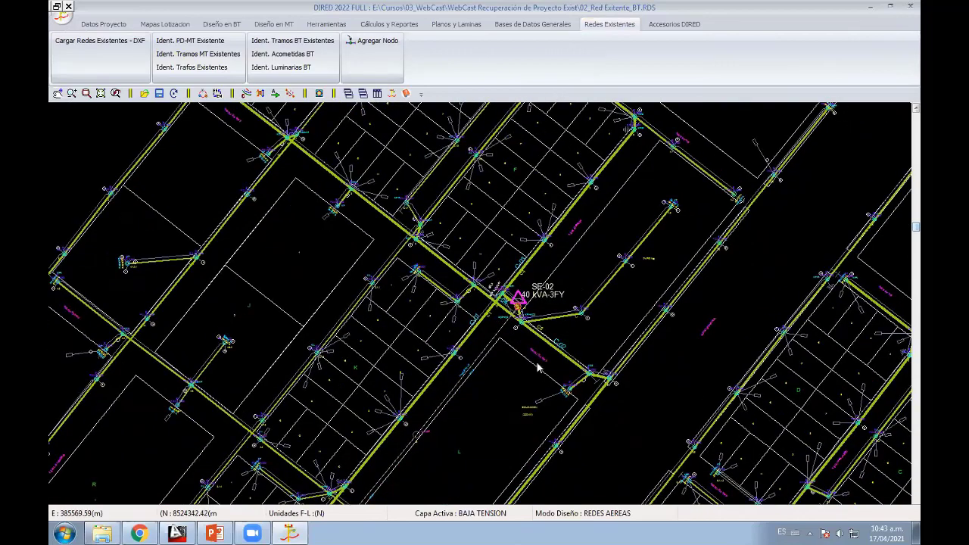
Step: Link a pole's service drops to the load box in lot 7 and the box above it
{"action": "scroll", "coordinate": [556, 356], "scroll_direction": "down", "scroll_amount": 2}
{"action": "scroll", "coordinate": [710, 334], "scroll_direction": "up", "scroll_amount": 2}
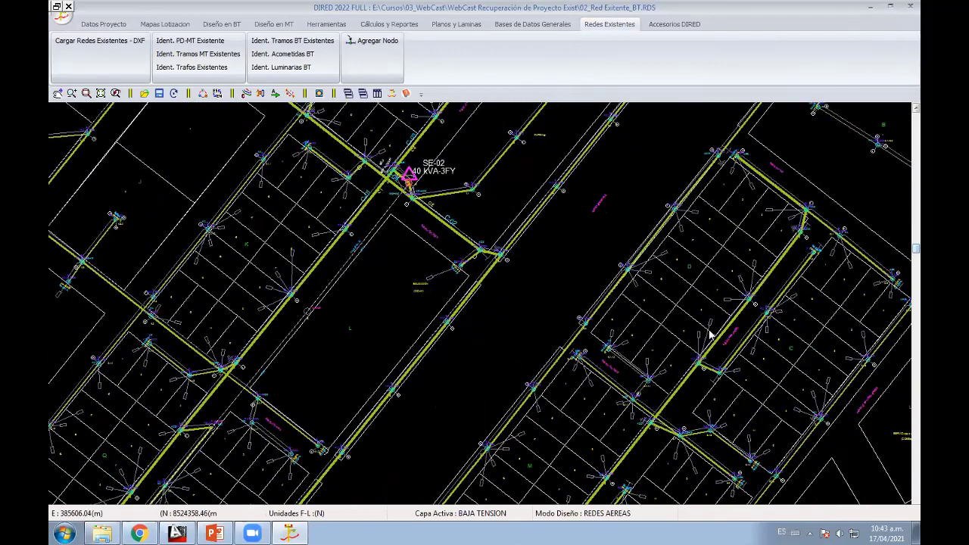
{"action": "scroll", "coordinate": [651, 318], "scroll_direction": "up", "scroll_amount": 1}
{"action": "scroll", "coordinate": [583, 303], "scroll_direction": "up", "scroll_amount": 1}
{"action": "scroll", "coordinate": [522, 287], "scroll_direction": "up", "scroll_amount": 1}
{"action": "scroll", "coordinate": [454, 274], "scroll_direction": "up", "scroll_amount": 1}
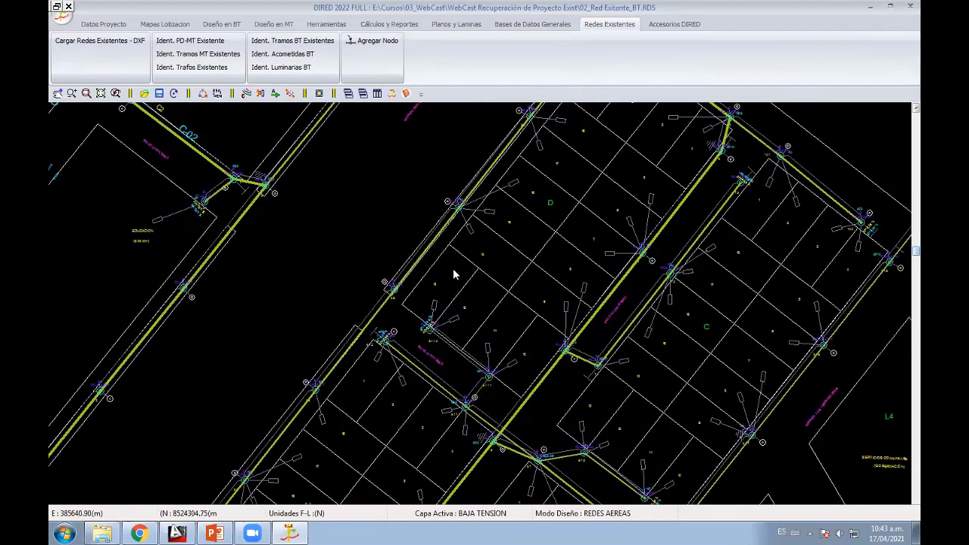
{"action": "scroll", "coordinate": [557, 287], "scroll_direction": "down", "scroll_amount": 2}
{"action": "scroll", "coordinate": [473, 313], "scroll_direction": "up", "scroll_amount": 2}
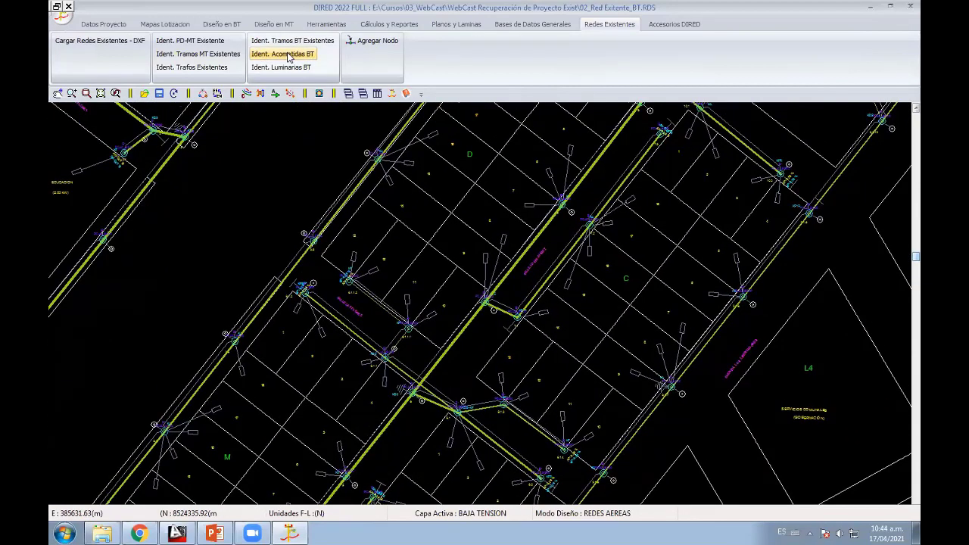
{"action": "scroll", "coordinate": [521, 277], "scroll_direction": "up", "scroll_amount": 1}
{"action": "scroll", "coordinate": [554, 207], "scroll_direction": "up", "scroll_amount": 1}
{"action": "scroll", "coordinate": [514, 305], "scroll_direction": "up", "scroll_amount": 1}
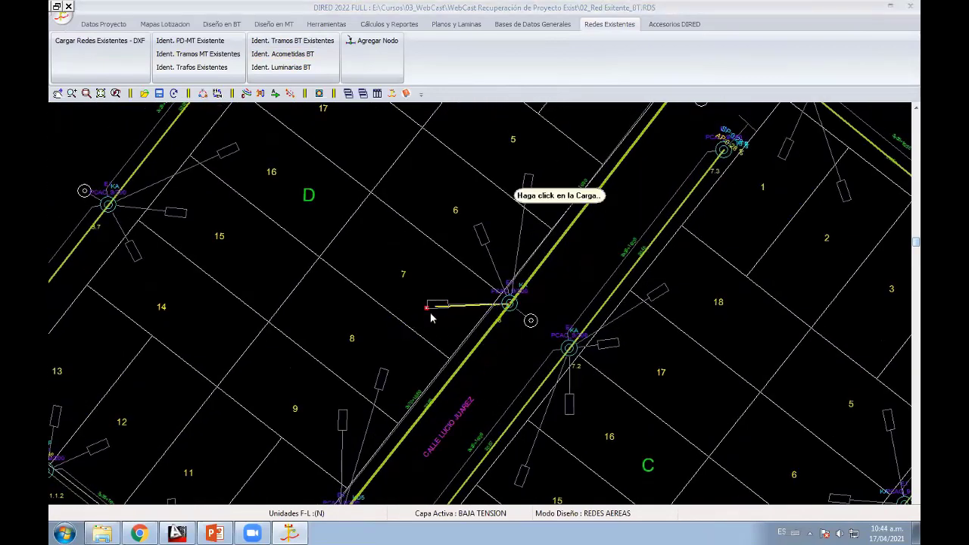
{"action": "left_click", "coordinate": [428, 302]}
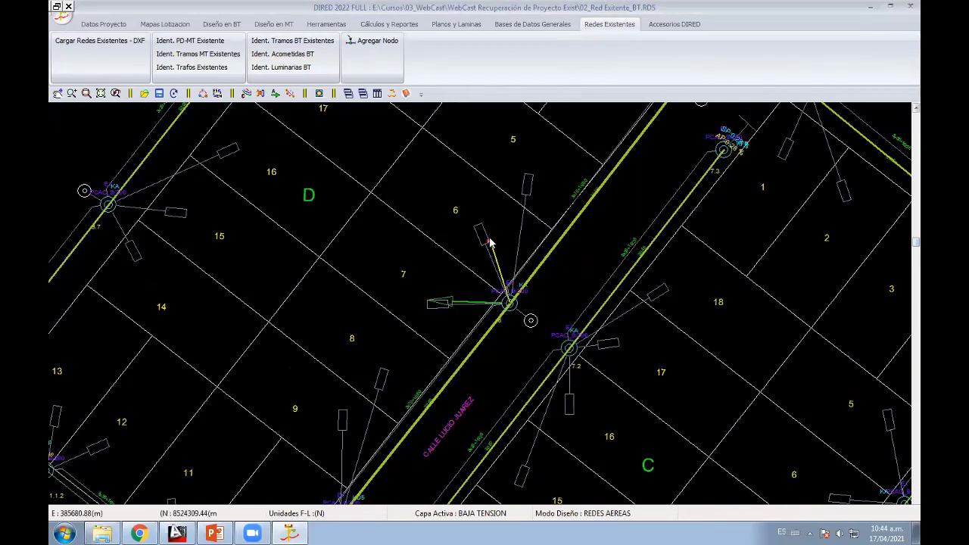
{"action": "left_click", "coordinate": [528, 187]}
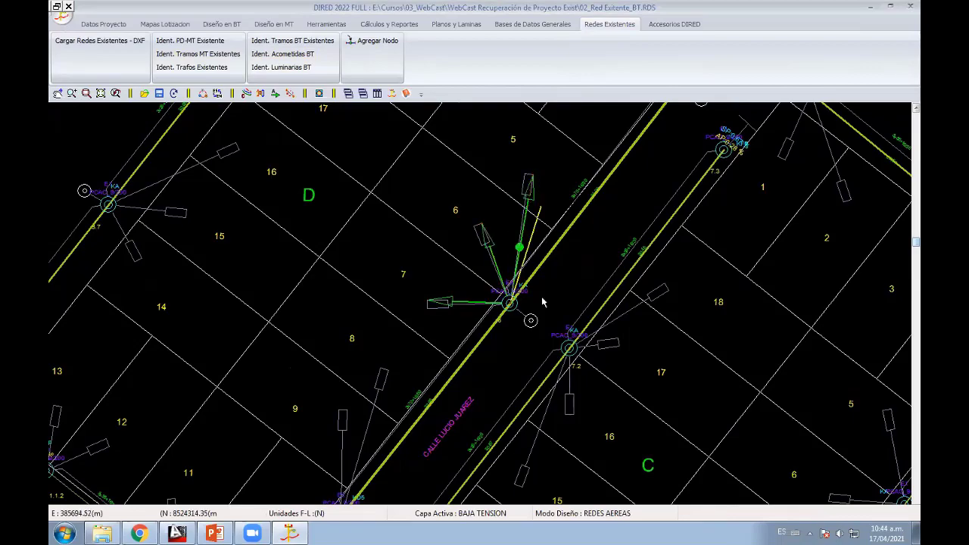
Step: Add a BT service drop from pole 7 to the load box in lot 9
{"action": "scroll", "coordinate": [529, 248], "scroll_direction": "down", "scroll_amount": 2}
{"action": "scroll", "coordinate": [433, 320], "scroll_direction": "up", "scroll_amount": 3}
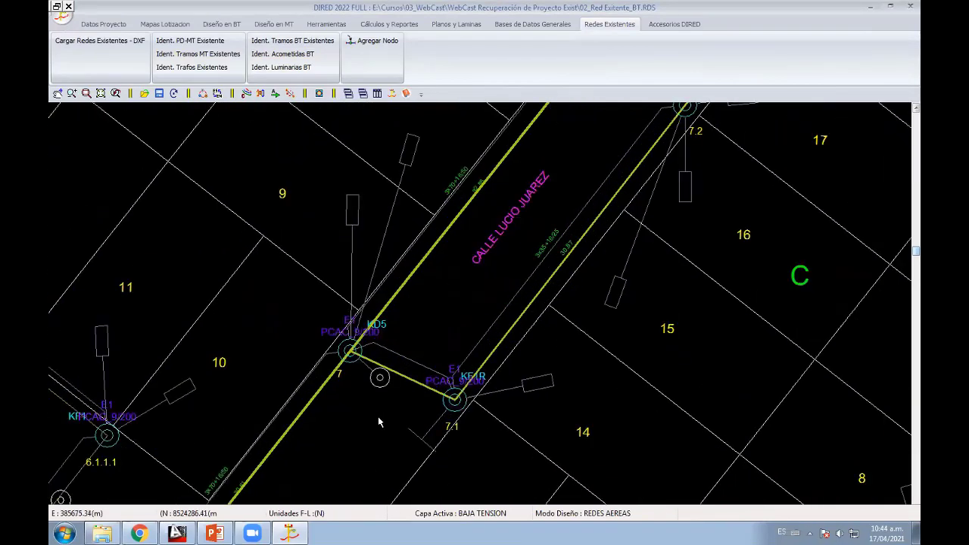
{"action": "middle_click_drag", "start_coordinate": [564, 185], "coordinate": [658, 81]}
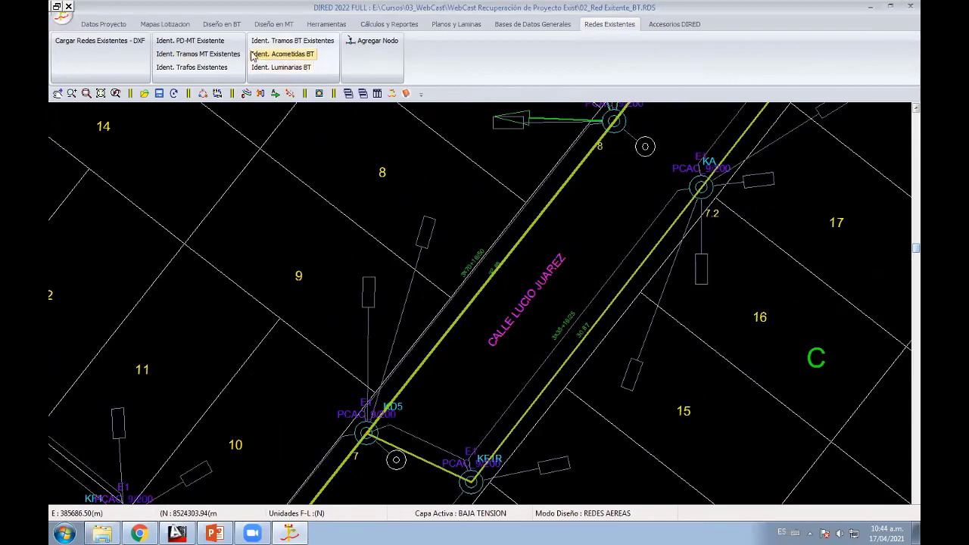
{"action": "left_click", "coordinate": [288, 60]}
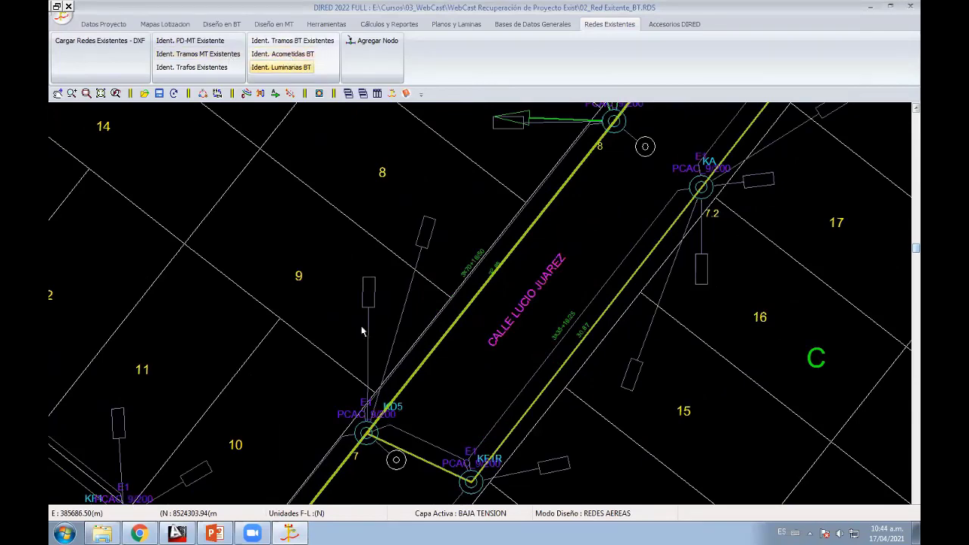
{"action": "left_click", "coordinate": [367, 297]}
{"action": "left_click", "coordinate": [425, 221]}
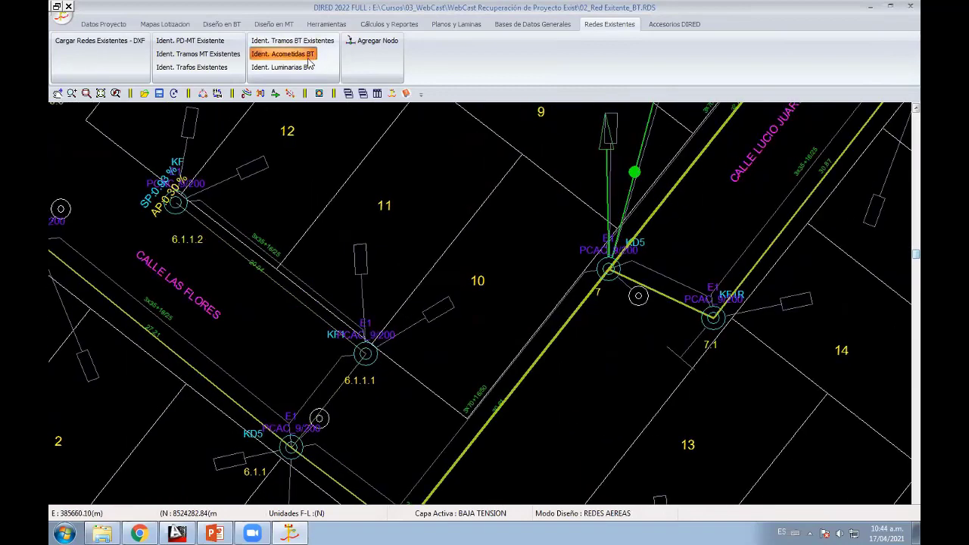
Step: Add drops from pole 6.1.1.1 to lot 10 and from pole 6.1.1.2 to two load boxes
{"action": "left_click", "coordinate": [283, 54]}
{"action": "left_click", "coordinate": [358, 253]}
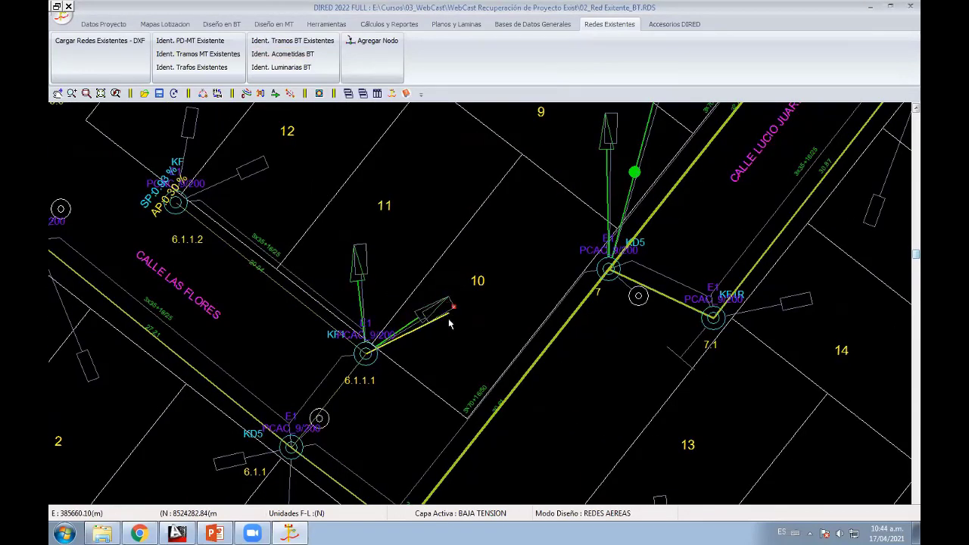
{"action": "left_click", "coordinate": [450, 304]}
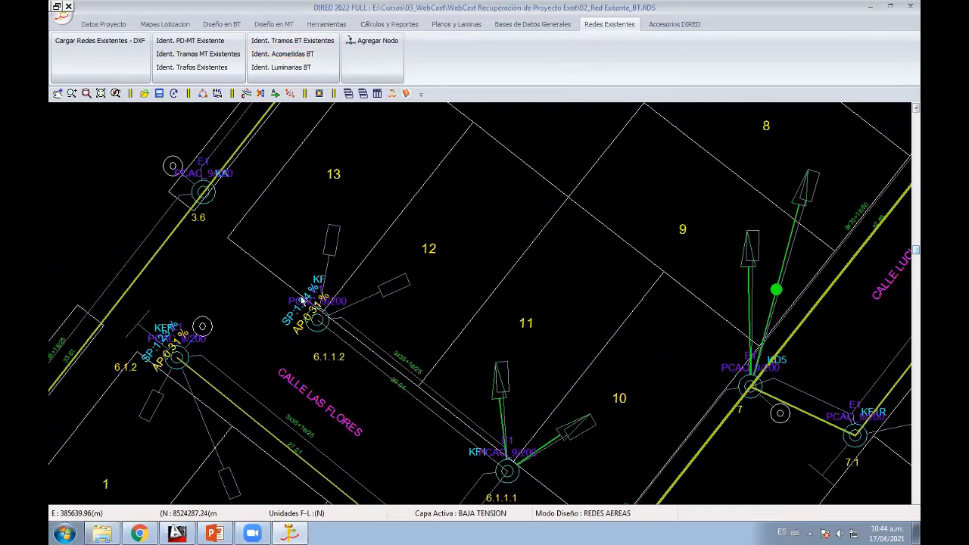
{"action": "left_click", "coordinate": [331, 236]}
{"action": "left_click", "coordinate": [403, 283]}
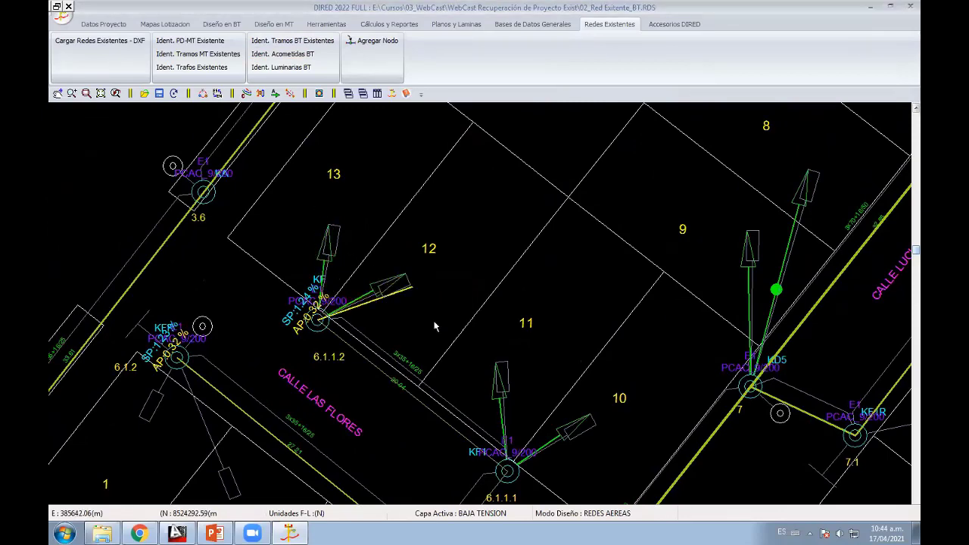
{"action": "middle_click_drag", "start_coordinate": [459, 346], "coordinate": [415, 290]}
{"action": "scroll", "coordinate": [434, 324], "scroll_direction": "up", "scroll_amount": 3}
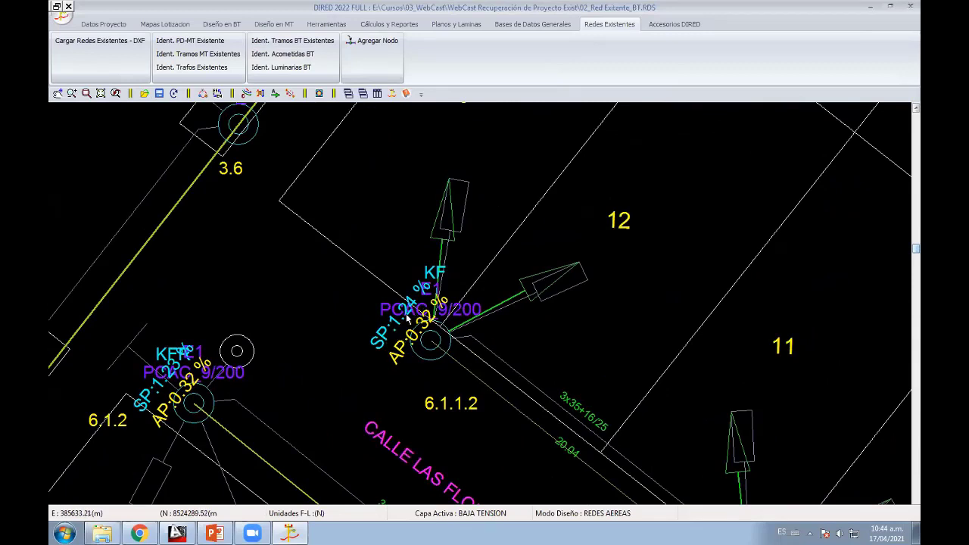
{"action": "scroll", "coordinate": [375, 324], "scroll_direction": "up", "scroll_amount": 1}
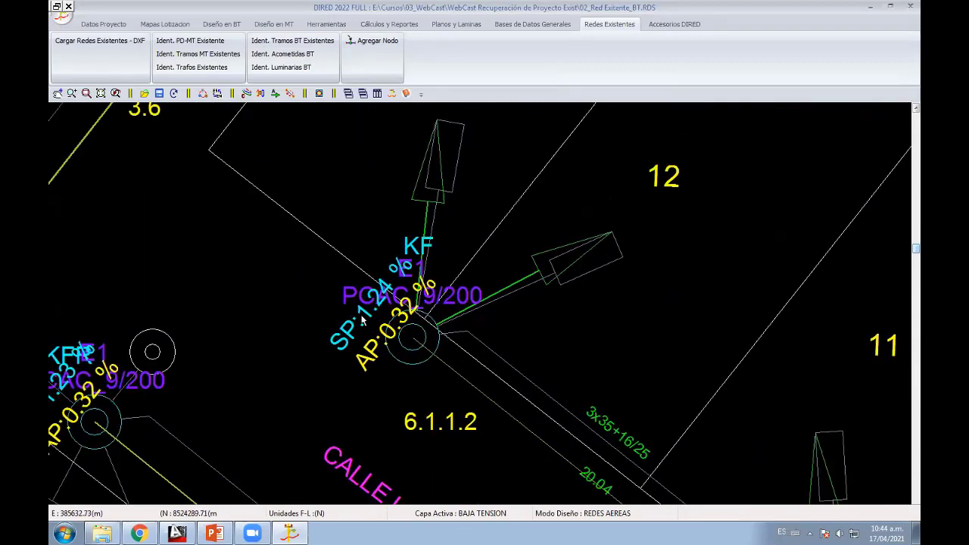
{"action": "scroll", "coordinate": [369, 320], "scroll_direction": "down", "scroll_amount": 2}
{"action": "middle_click_drag", "start_coordinate": [452, 347], "coordinate": [472, 303]}
{"action": "mouse_move", "coordinate": [485, 424]}
{"action": "middle_mouse_down"}
{"action": "mouse_move", "coordinate": [423, 287]}
{"action": "mouse_move", "coordinate": [465, 348]}
{"action": "middle_mouse_up"}
{"action": "middle_click_drag", "start_coordinate": [424, 376], "coordinate": [478, 439]}
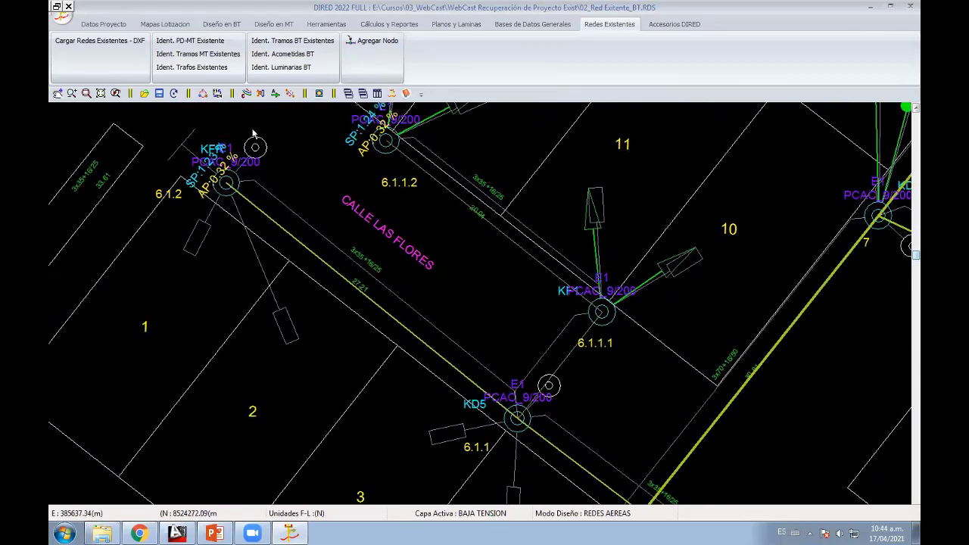
Step: Add service drops from poles 6.1.2 and 6.1.1 to their lots' load boxes
{"action": "left_click", "coordinate": [290, 61]}
{"action": "left_click", "coordinate": [227, 183]}
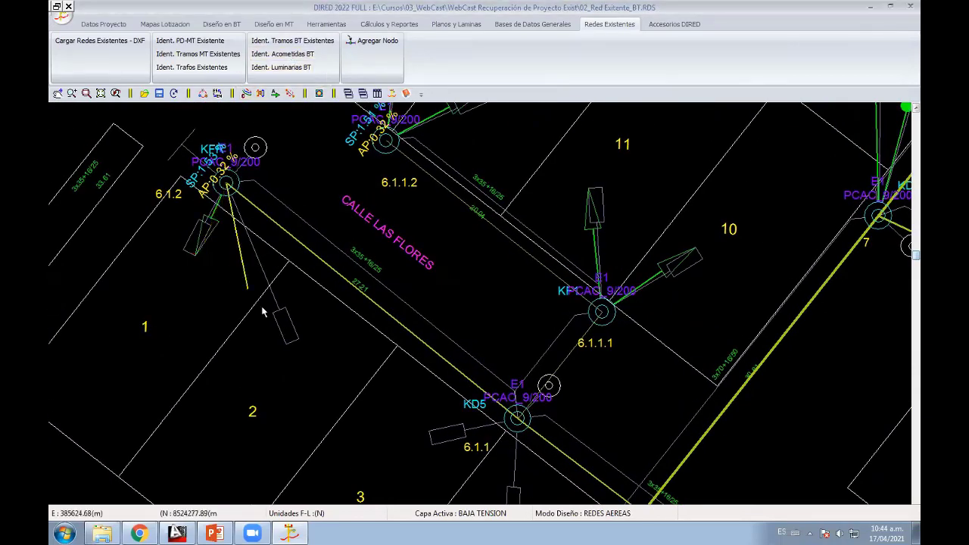
{"action": "left_click", "coordinate": [282, 344]}
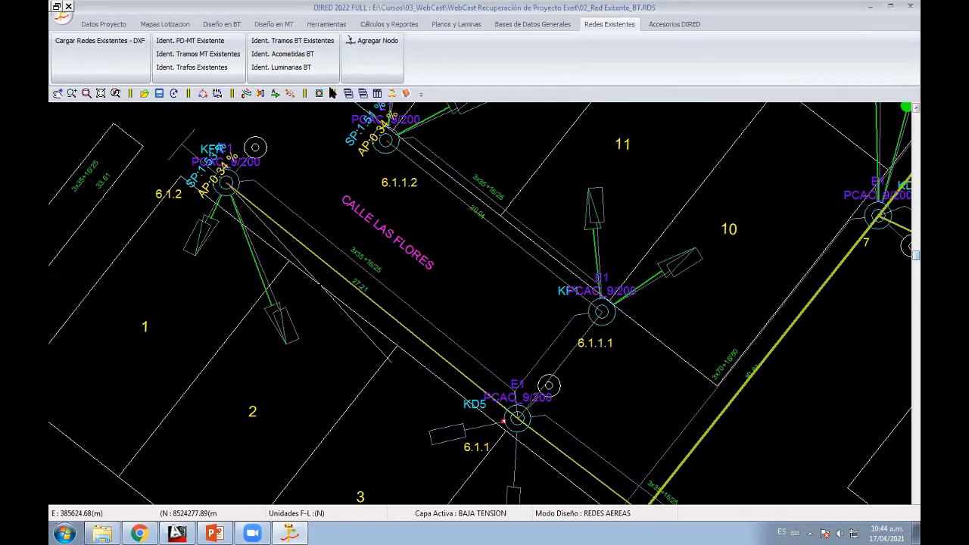
{"action": "left_click", "coordinate": [306, 61]}
{"action": "left_click", "coordinate": [517, 417]}
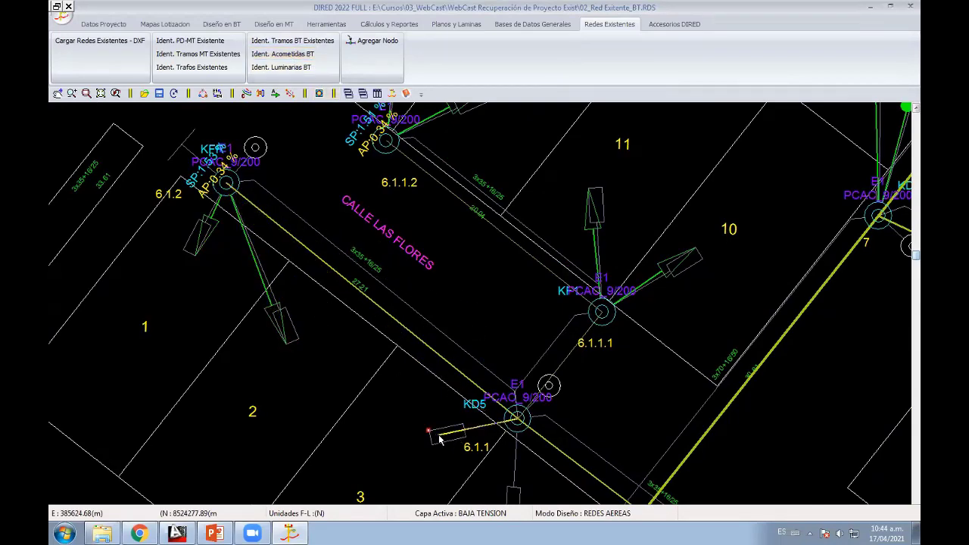
{"action": "left_click", "coordinate": [431, 433]}
Step: Add service drops from poles 6.1.3 and 6.1.4 to the load boxes above them
{"action": "scroll", "coordinate": [431, 433], "scroll_direction": "down", "scroll_amount": 3}
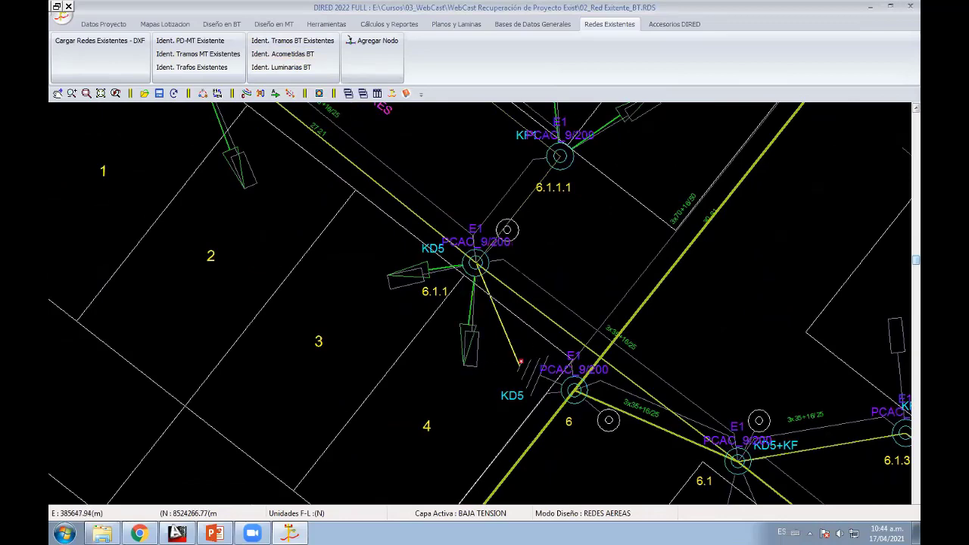
{"action": "middle_click_drag", "start_coordinate": [607, 203], "coordinate": [441, 366]}
{"action": "scroll", "coordinate": [441, 366], "scroll_direction": "down", "scroll_amount": 3}
{"action": "middle_click_drag", "start_coordinate": [378, 277], "coordinate": [353, 178]}
{"action": "scroll", "coordinate": [353, 177], "scroll_direction": "up", "scroll_amount": 3}
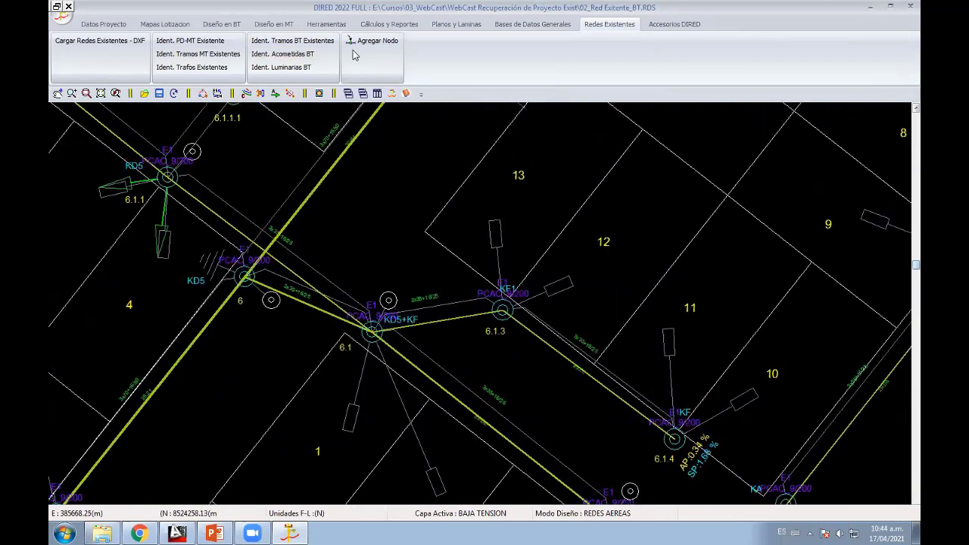
{"action": "left_click", "coordinate": [502, 309]}
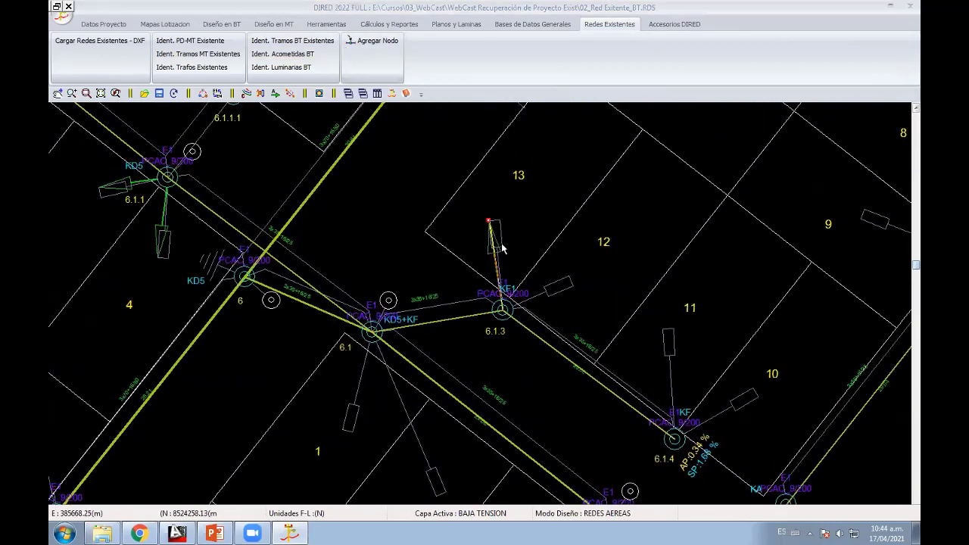
{"action": "left_click", "coordinate": [496, 239]}
{"action": "left_click", "coordinate": [573, 285]}
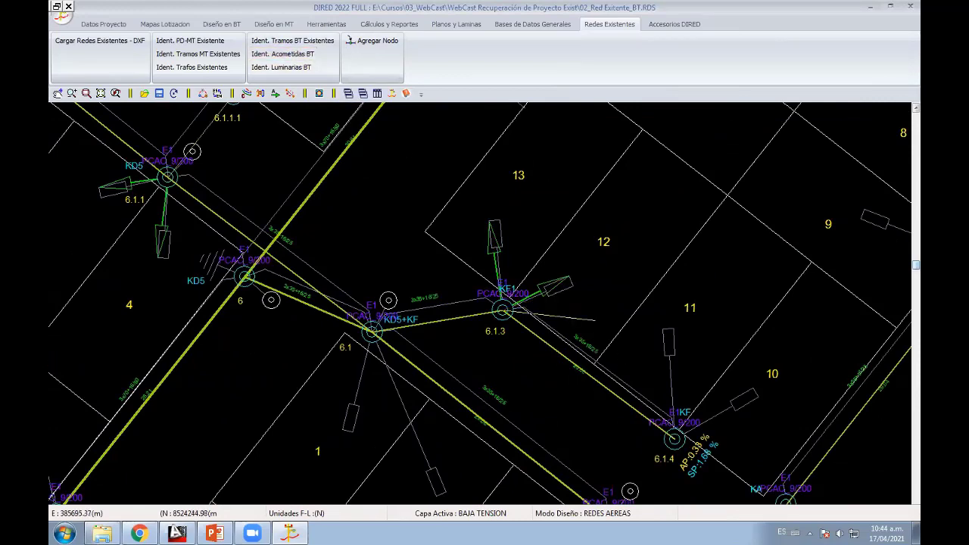
{"action": "left_click", "coordinate": [673, 438]}
{"action": "left_click", "coordinate": [668, 339]}
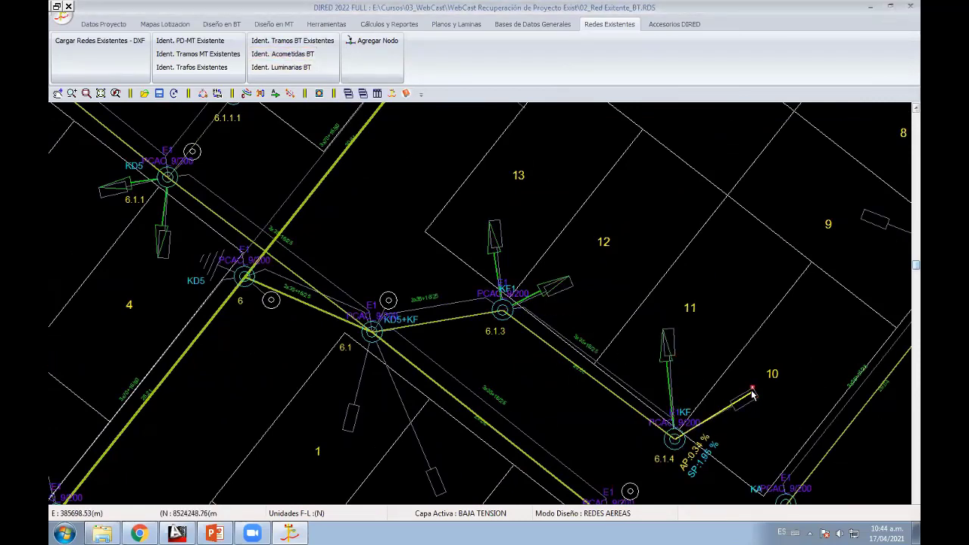
Step: Add a service drop from pole 6.1 to its lot's box and start one from pole 6.2
{"action": "left_click", "coordinate": [298, 64]}
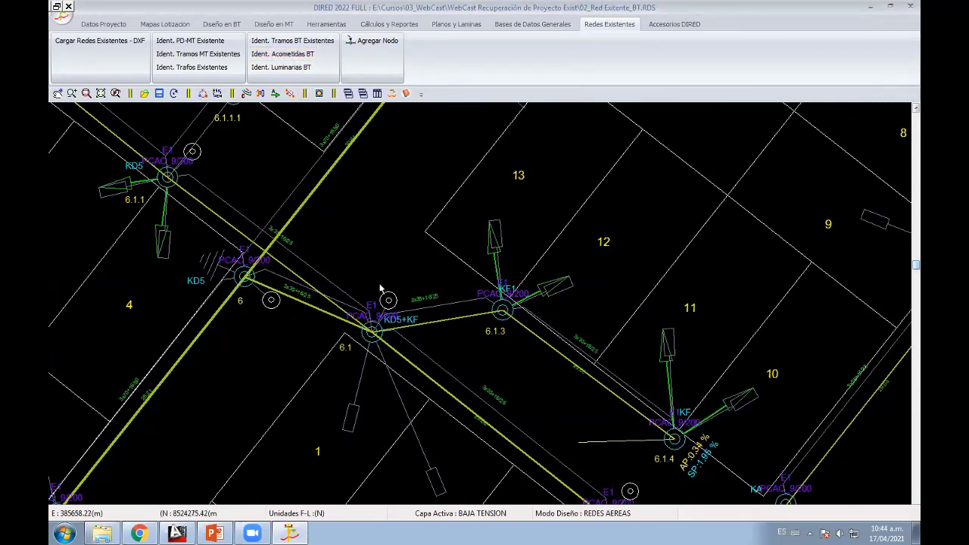
{"action": "left_click", "coordinate": [372, 332]}
{"action": "left_click", "coordinate": [351, 432]}
{"action": "middle_click_drag", "start_coordinate": [357, 427], "coordinate": [390, 303]}
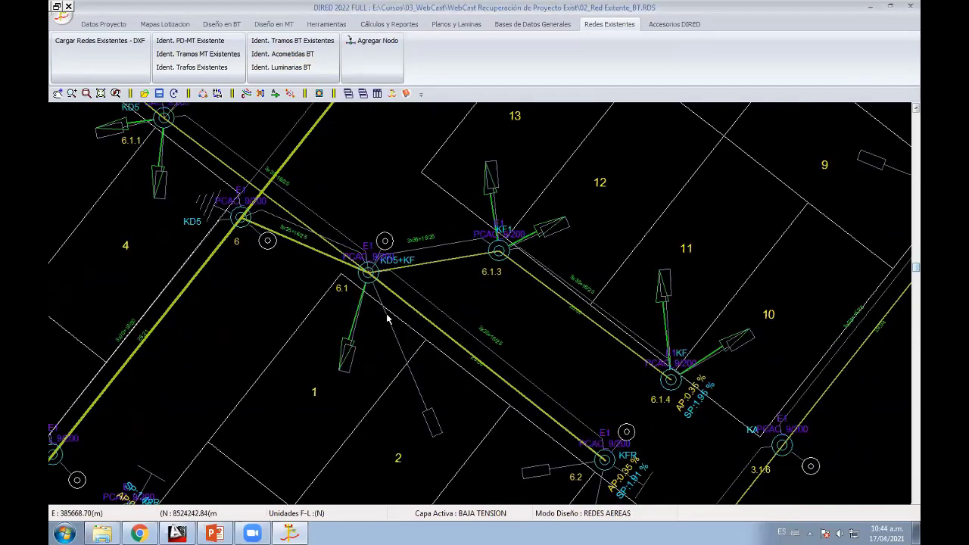
{"action": "left_click", "coordinate": [303, 57]}
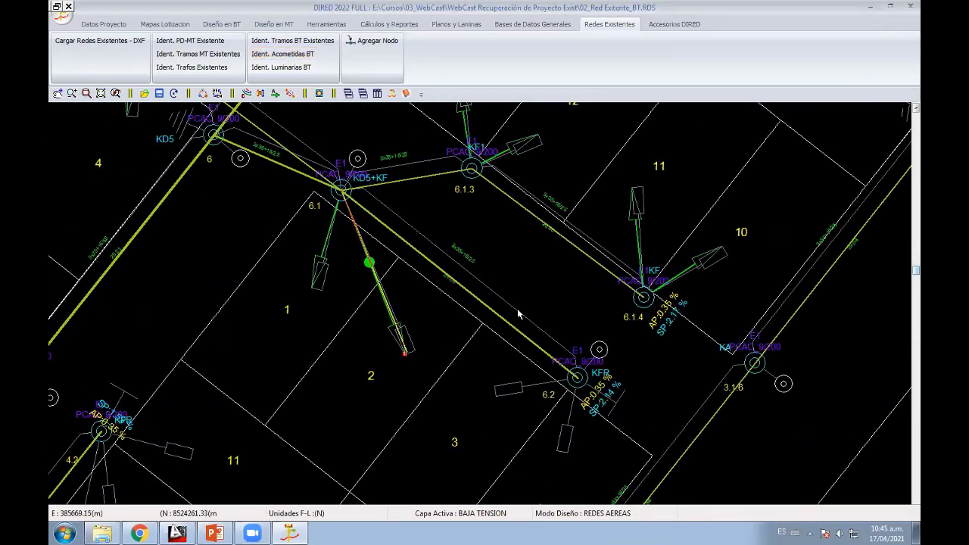
{"action": "left_click", "coordinate": [575, 375]}
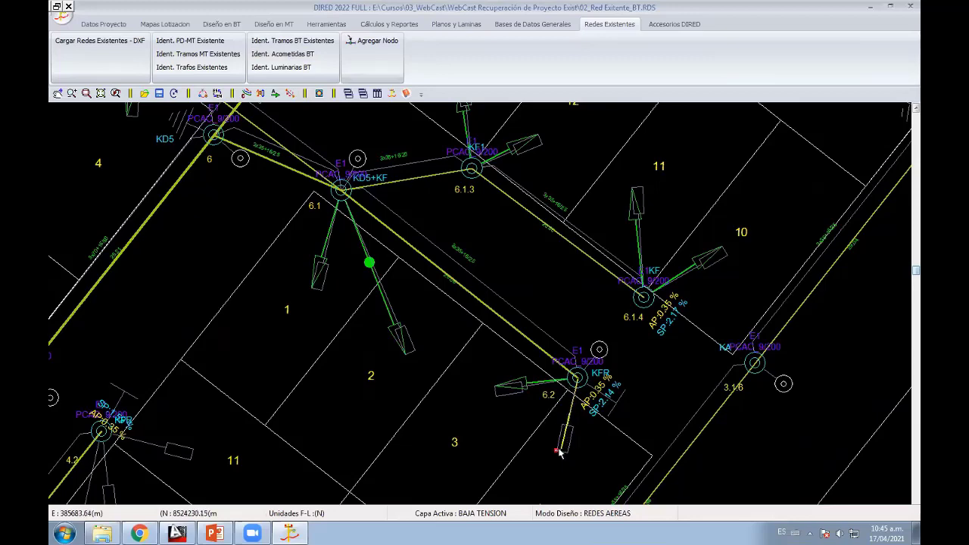
Step: Connect pole 3.1.7 on Avenida Los Libertadores to the left, upper-left and upper lot boxes
{"action": "middle_click_drag", "start_coordinate": [573, 386], "coordinate": [584, 342]}
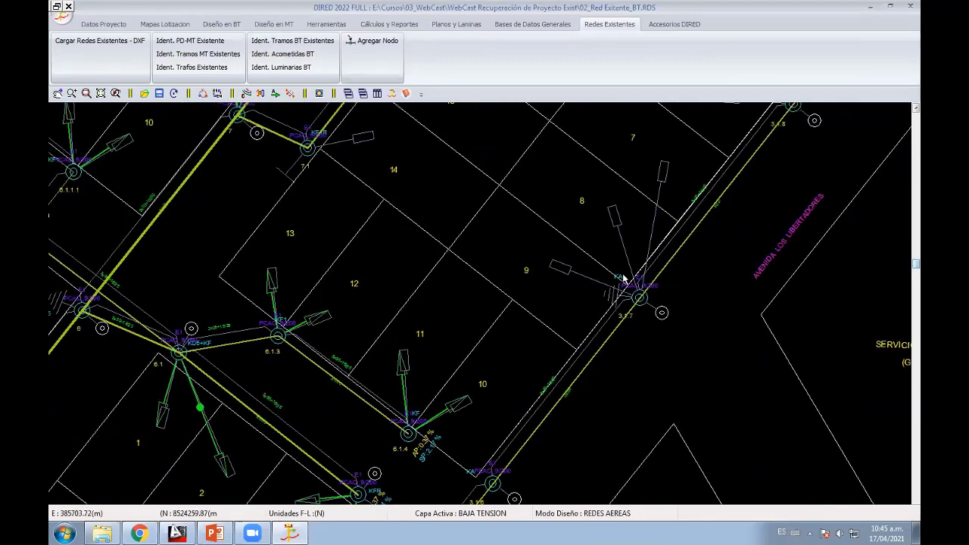
{"action": "scroll", "coordinate": [575, 226], "scroll_direction": "up", "scroll_amount": 3}
{"action": "middle_click_drag", "start_coordinate": [657, 251], "coordinate": [444, 240]}
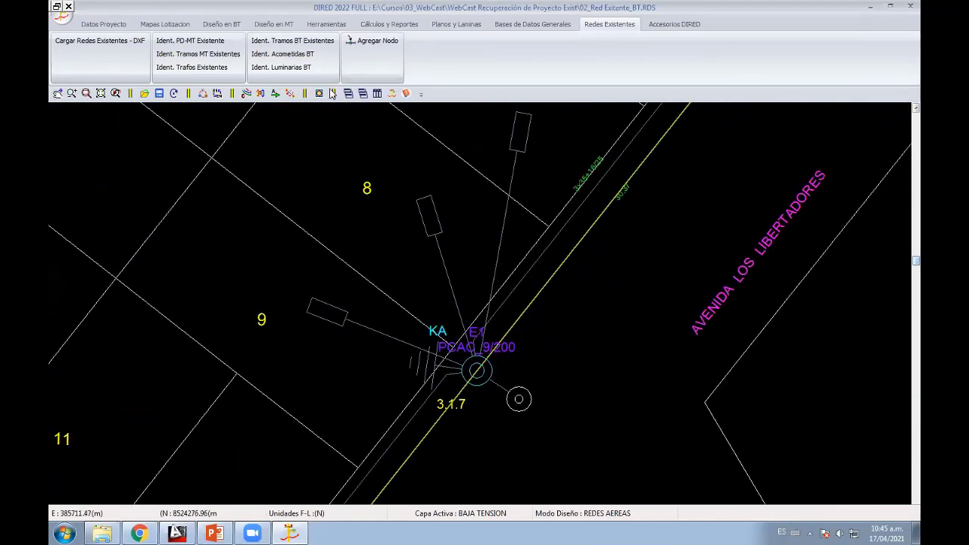
{"action": "left_click", "coordinate": [475, 370]}
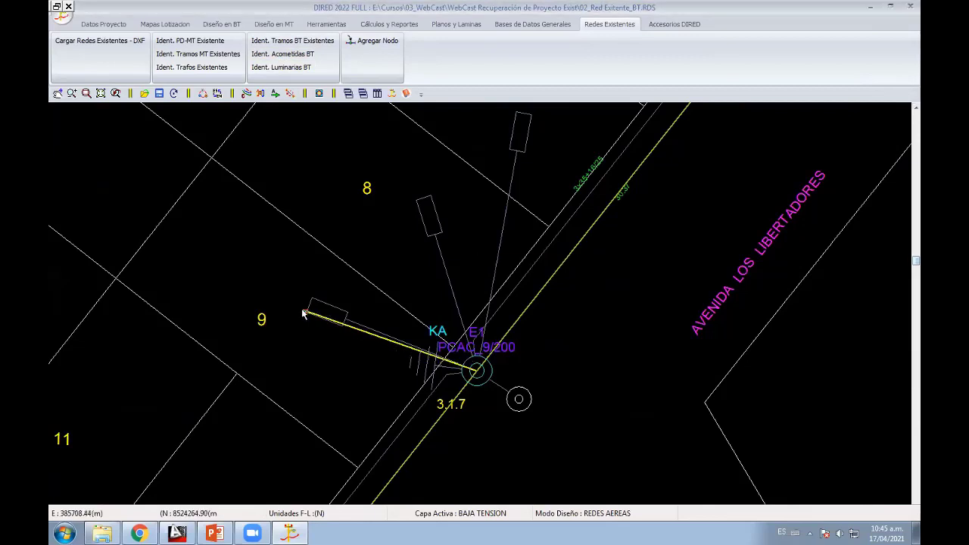
{"action": "left_click", "coordinate": [303, 314]}
{"action": "left_click", "coordinate": [422, 201]}
{"action": "middle_click_drag", "start_coordinate": [494, 128], "coordinate": [463, 394]}
{"action": "left_click", "coordinate": [502, 226]}
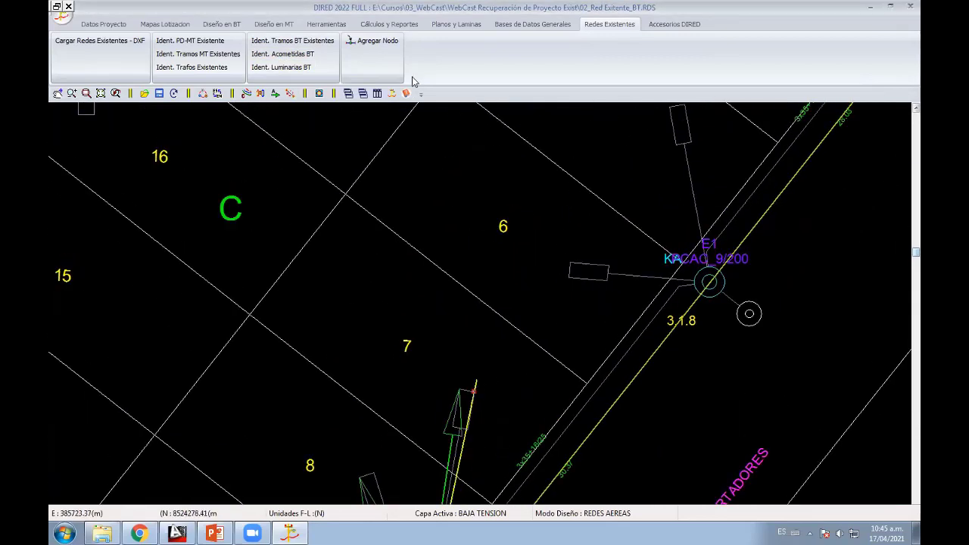
Step: Add service drops from pole 3.1.8 to the neighbouring lots' load boxes
{"action": "left_click", "coordinate": [297, 60]}
{"action": "left_click", "coordinate": [709, 282]}
{"action": "left_click", "coordinate": [588, 273]}
{"action": "middle_click_drag", "start_coordinate": [666, 135], "coordinate": [617, 262]}
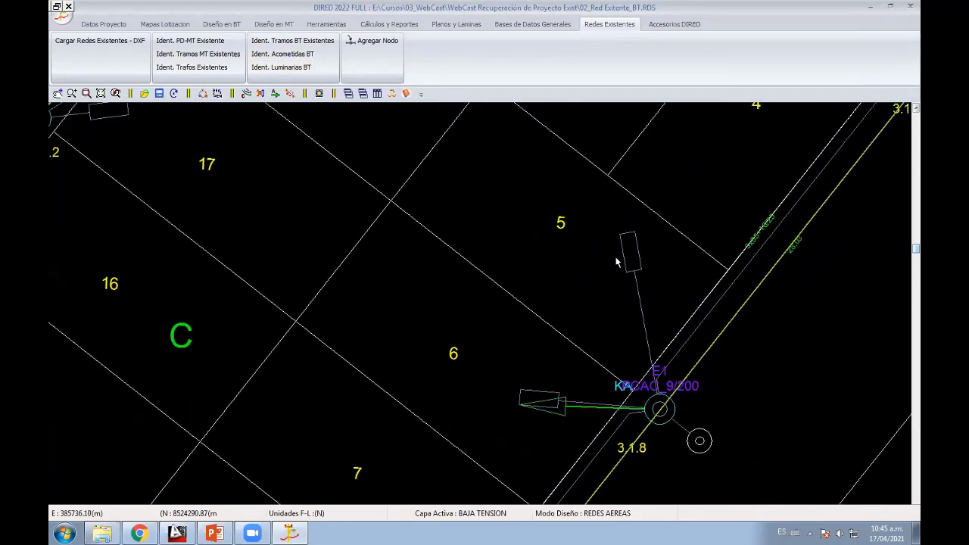
{"action": "left_click", "coordinate": [621, 257]}
{"action": "scroll", "coordinate": [617, 262], "scroll_direction": "down", "scroll_amount": 2}
{"action": "scroll", "coordinate": [454, 341], "scroll_direction": "down", "scroll_amount": 2}
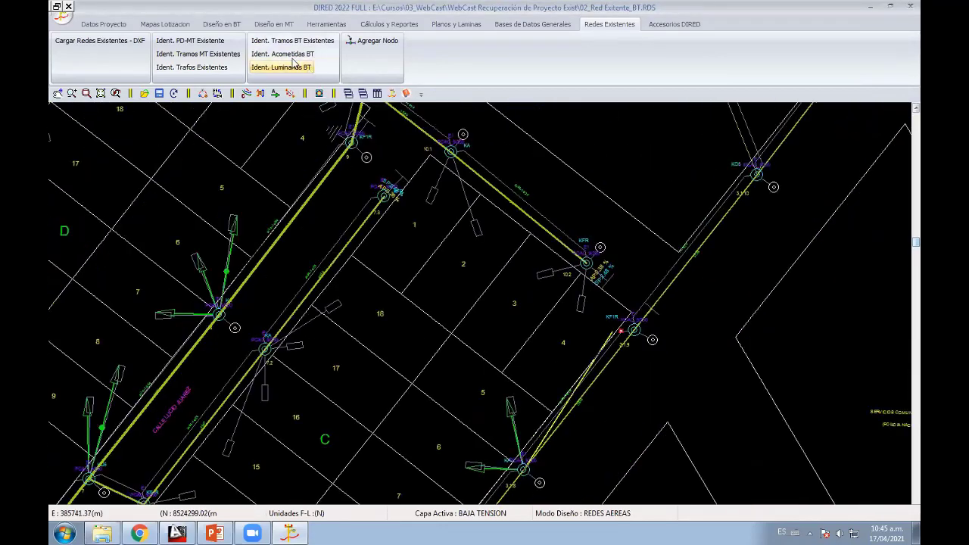
Step: Add a service drop from pole 10.1 to its lot's load box
{"action": "left_click", "coordinate": [294, 66]}
{"action": "left_click", "coordinate": [589, 268]}
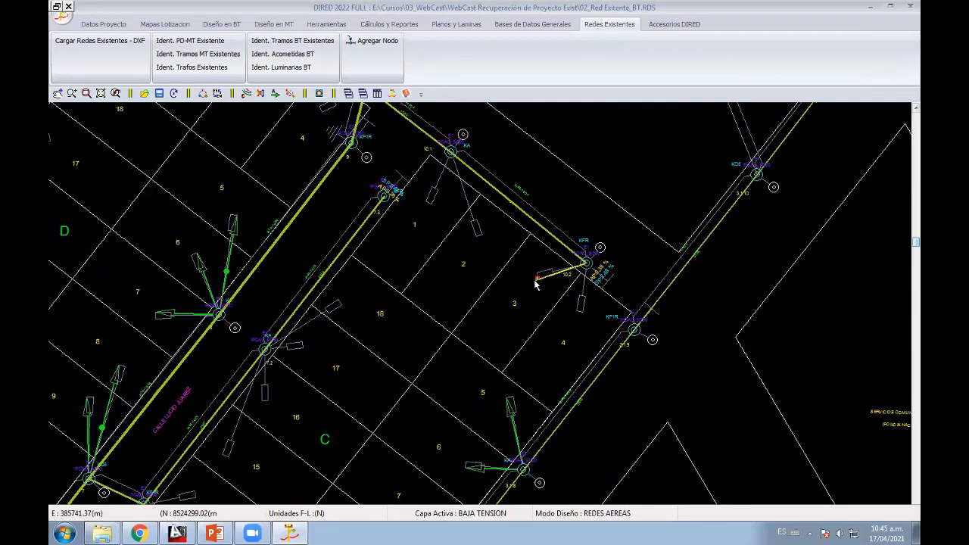
{"action": "middle_click_drag", "start_coordinate": [519, 239], "coordinate": [514, 326]}
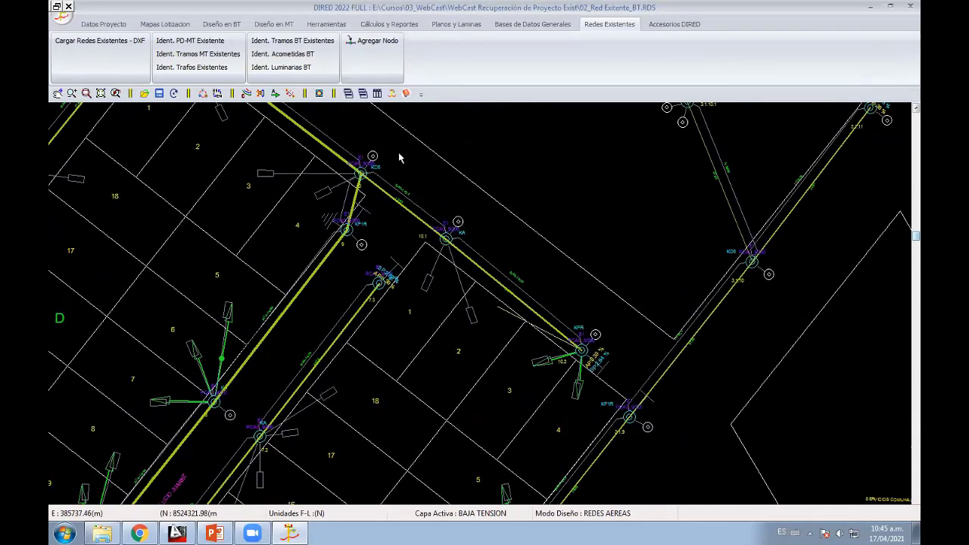
{"action": "left_click", "coordinate": [283, 54]}
{"action": "left_click", "coordinate": [447, 241]}
{"action": "left_click", "coordinate": [436, 291]}
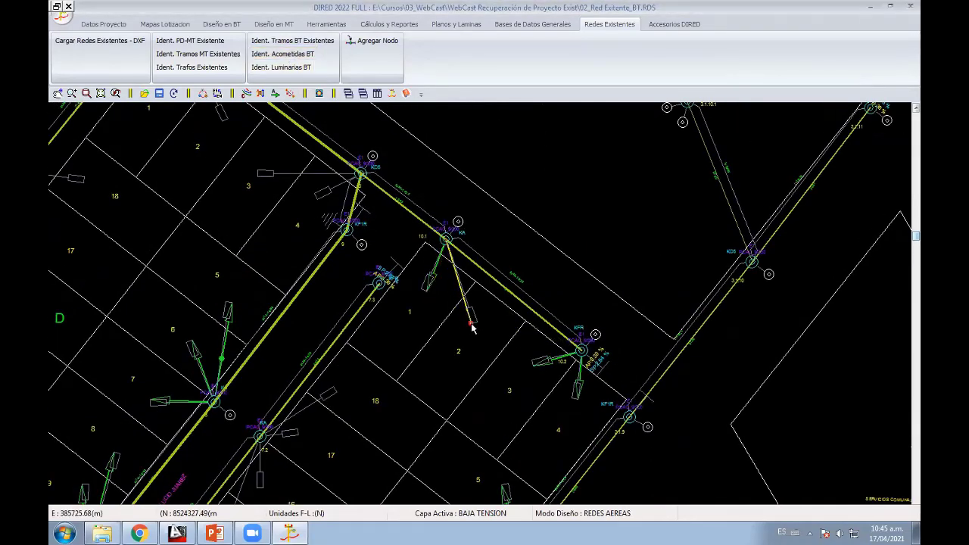
{"action": "middle_click_drag", "start_coordinate": [528, 339], "coordinate": [566, 246]}
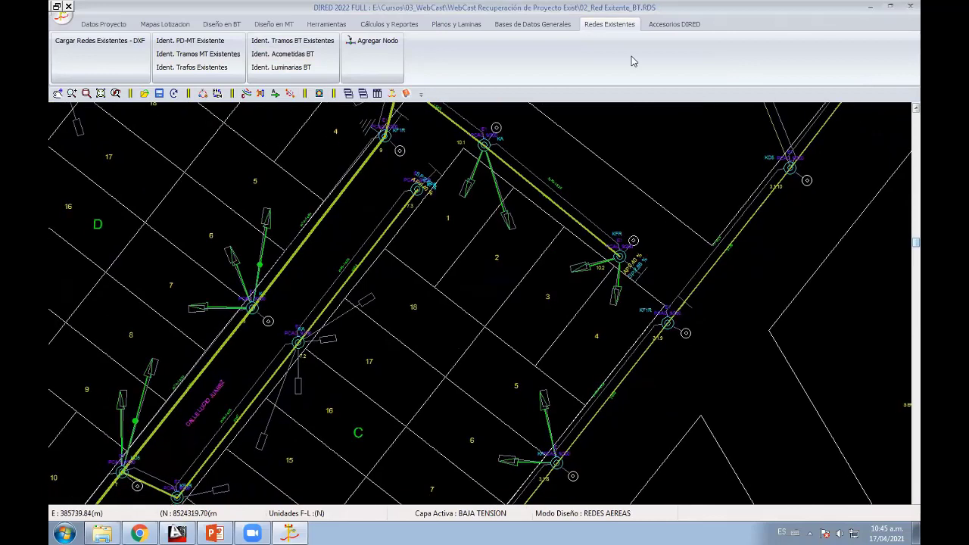
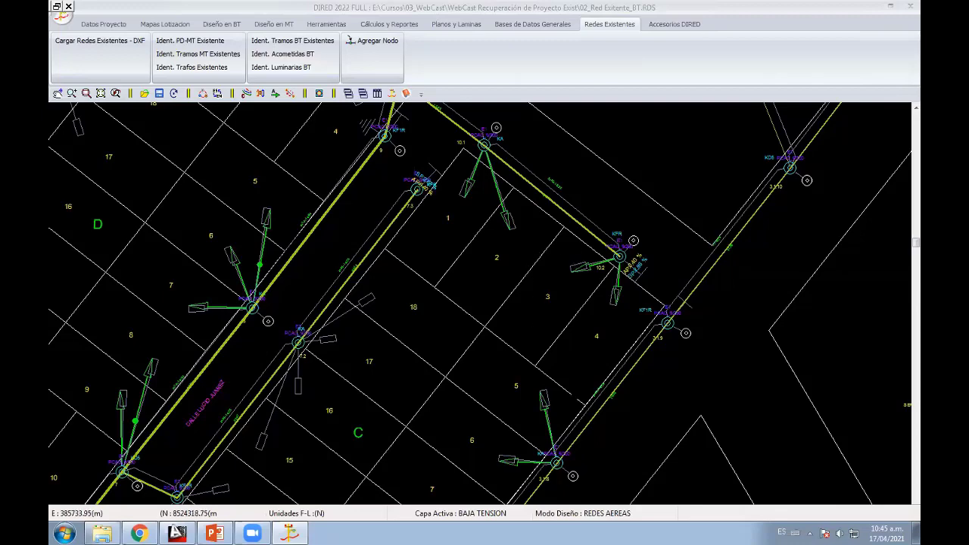
Step: Pan to block B and zoom in and out to review the existing low-voltage network
{"action": "middle_click_drag", "start_coordinate": [562, 203], "coordinate": [240, 419]}
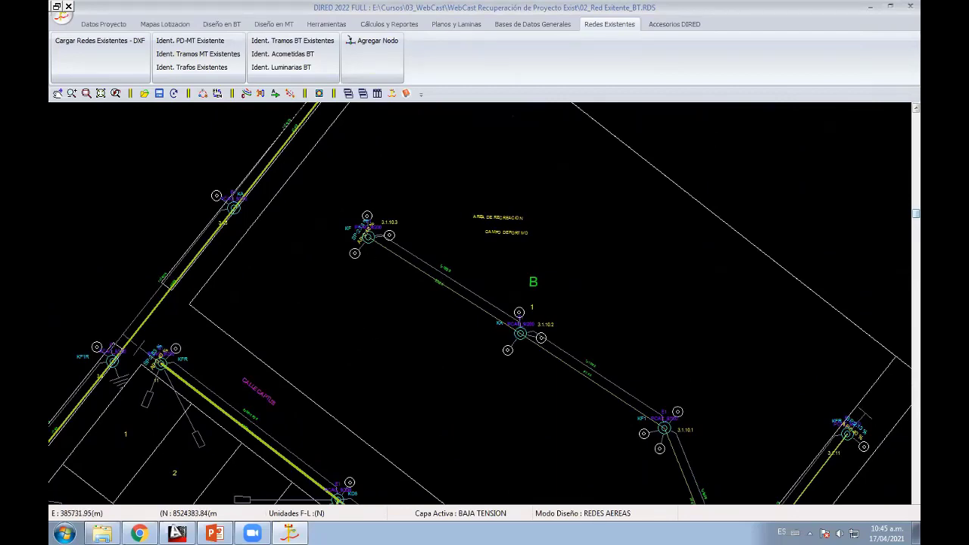
{"action": "scroll", "coordinate": [514, 311], "scroll_direction": "down", "scroll_amount": 2}
{"action": "scroll", "coordinate": [507, 329], "scroll_direction": "down", "scroll_amount": 2}
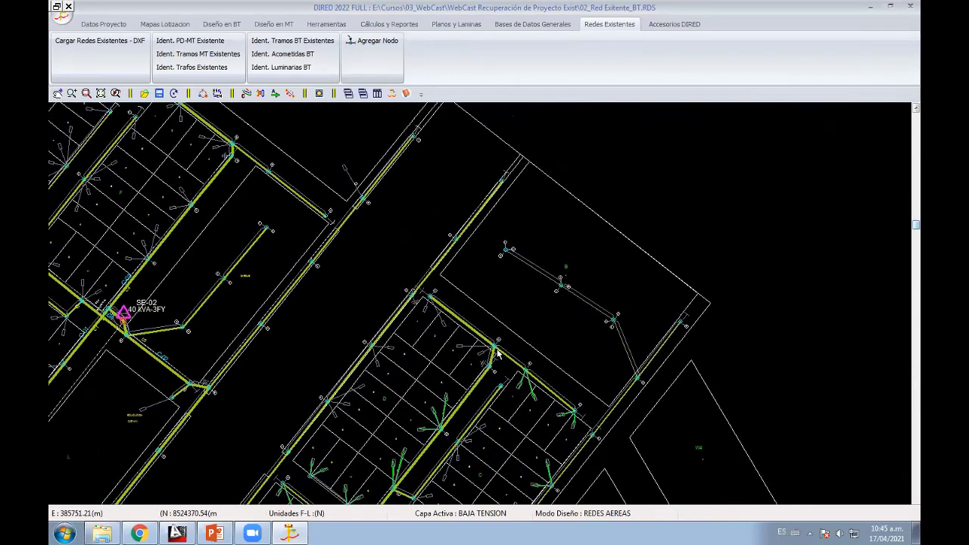
{"action": "scroll", "coordinate": [530, 318], "scroll_direction": "down", "scroll_amount": 2}
{"action": "scroll", "coordinate": [546, 299], "scroll_direction": "up", "scroll_amount": 2}
{"action": "scroll", "coordinate": [456, 278], "scroll_direction": "up", "scroll_amount": 1}
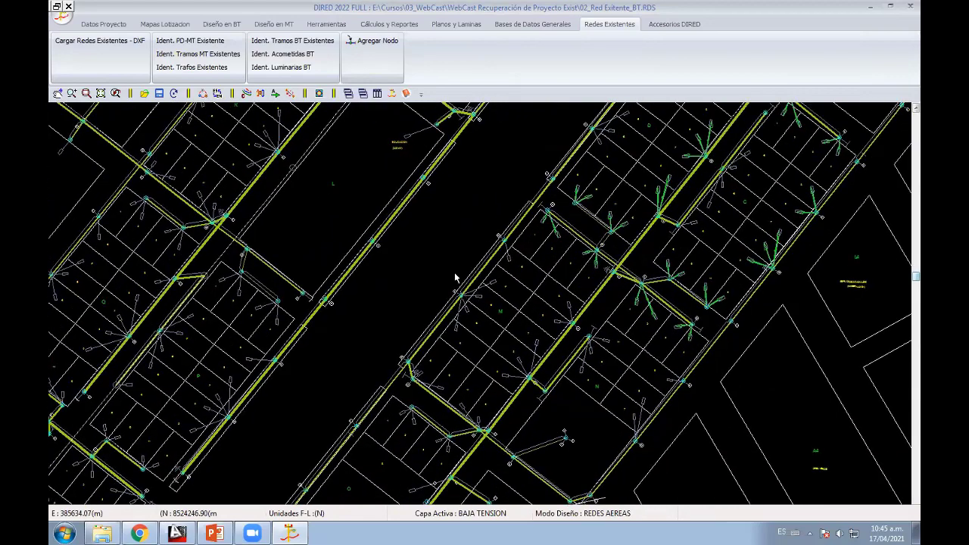
{"action": "scroll", "coordinate": [454, 280], "scroll_direction": "up", "scroll_amount": 1}
{"action": "scroll", "coordinate": [435, 269], "scroll_direction": "up", "scroll_amount": 1}
{"action": "scroll", "coordinate": [436, 268], "scroll_direction": "down", "scroll_amount": 2}
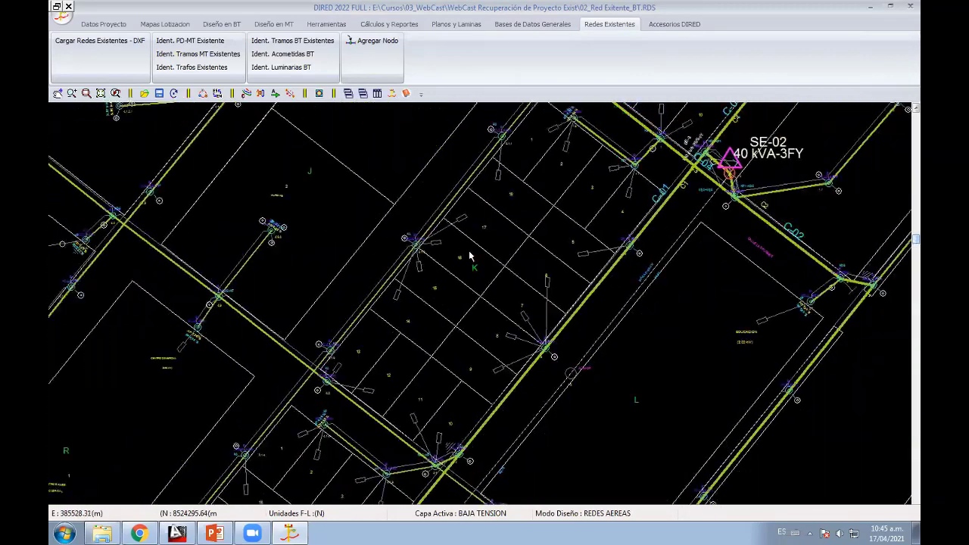
Step: Zoom out over the network and bring up the WebCast Recuperación de Proyecto Exist folder
{"action": "scroll", "coordinate": [655, 267], "scroll_direction": "up", "scroll_amount": 1}
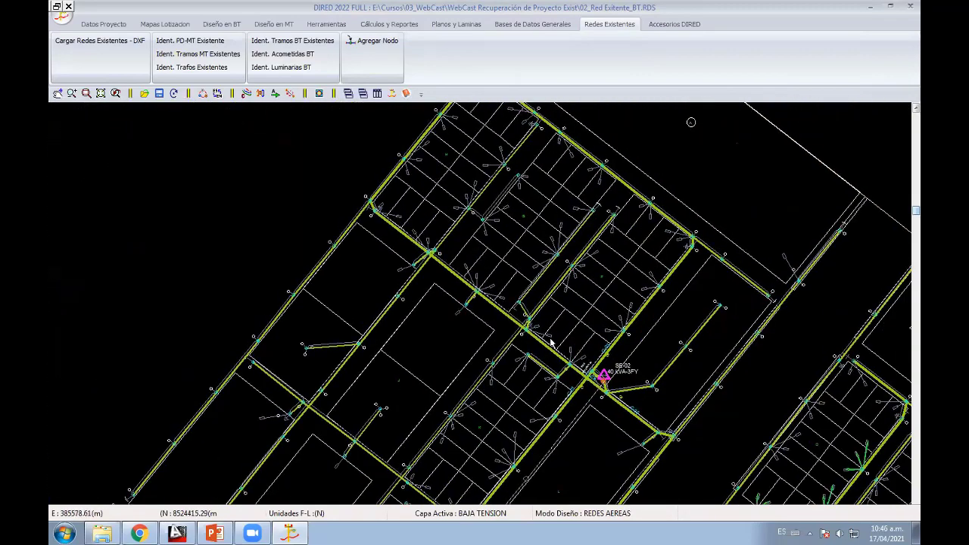
{"action": "scroll", "coordinate": [497, 232], "scroll_direction": "up", "scroll_amount": 2}
{"action": "scroll", "coordinate": [448, 270], "scroll_direction": "up", "scroll_amount": 2}
{"action": "scroll", "coordinate": [428, 292], "scroll_direction": "up", "scroll_amount": 1}
{"action": "scroll", "coordinate": [424, 297], "scroll_direction": "up", "scroll_amount": 1}
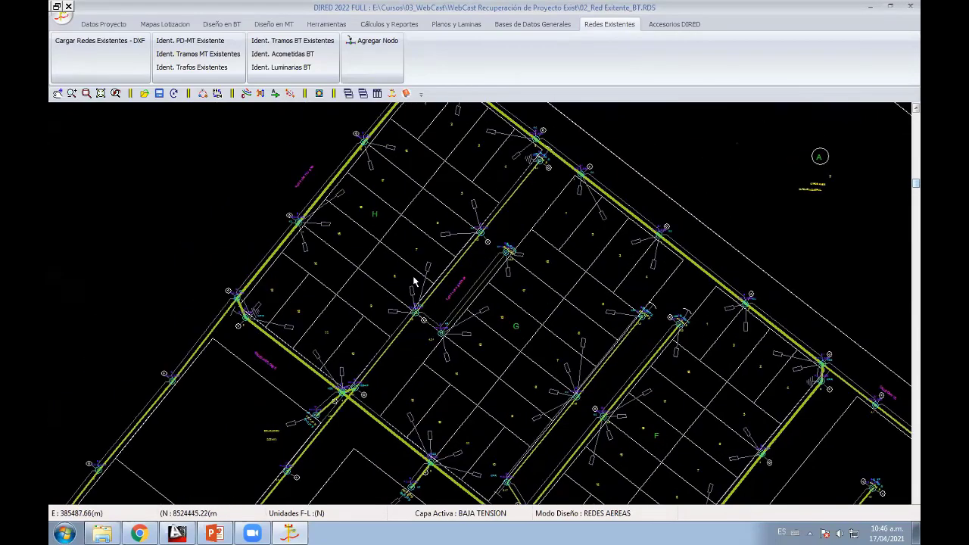
{"action": "scroll", "coordinate": [411, 281], "scroll_direction": "up", "scroll_amount": 2}
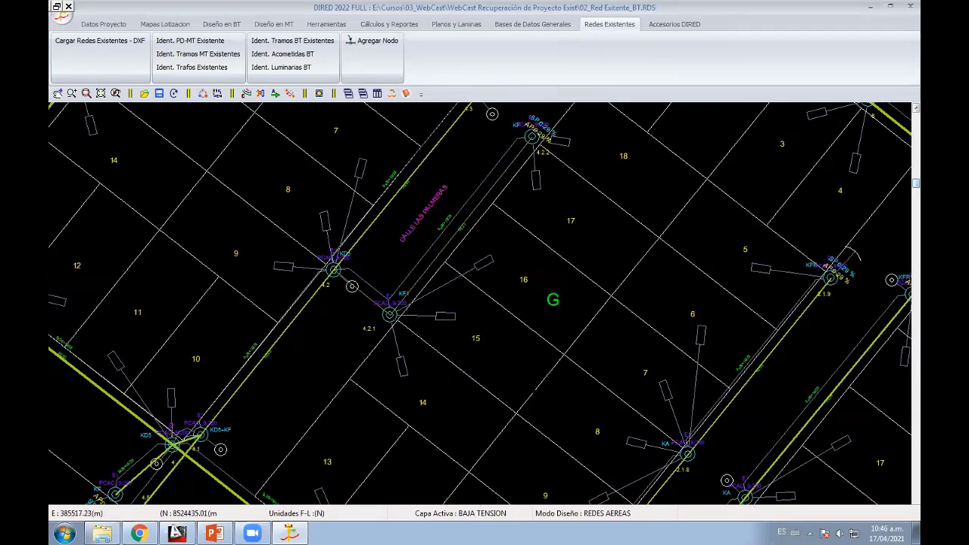
{"action": "scroll", "coordinate": [553, 300], "scroll_direction": "down", "scroll_amount": 2}
{"action": "left_click", "coordinate": [102, 533]}
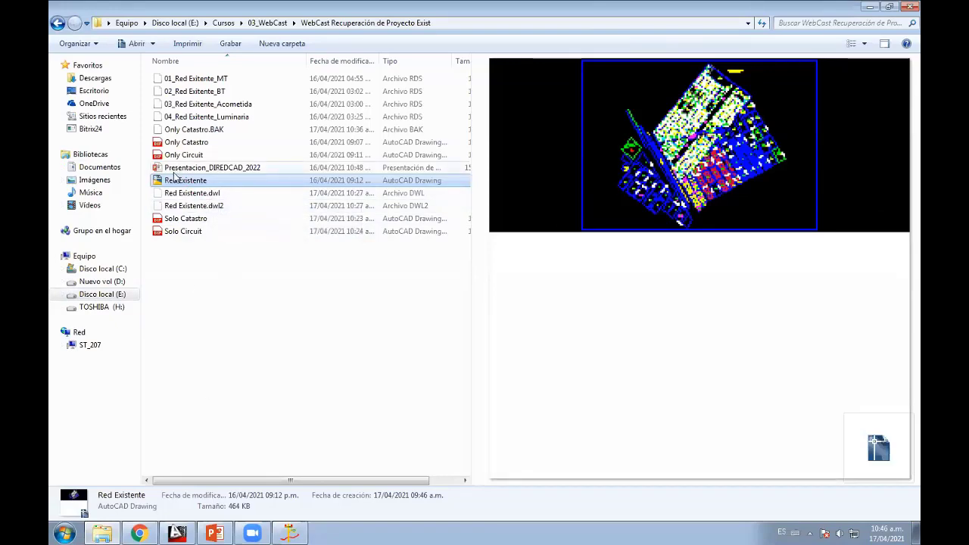
Step: Open Red Existente.dwg in AutoCAD 2013 and zoom into the KA node
{"action": "left_click", "coordinate": [176, 534]}
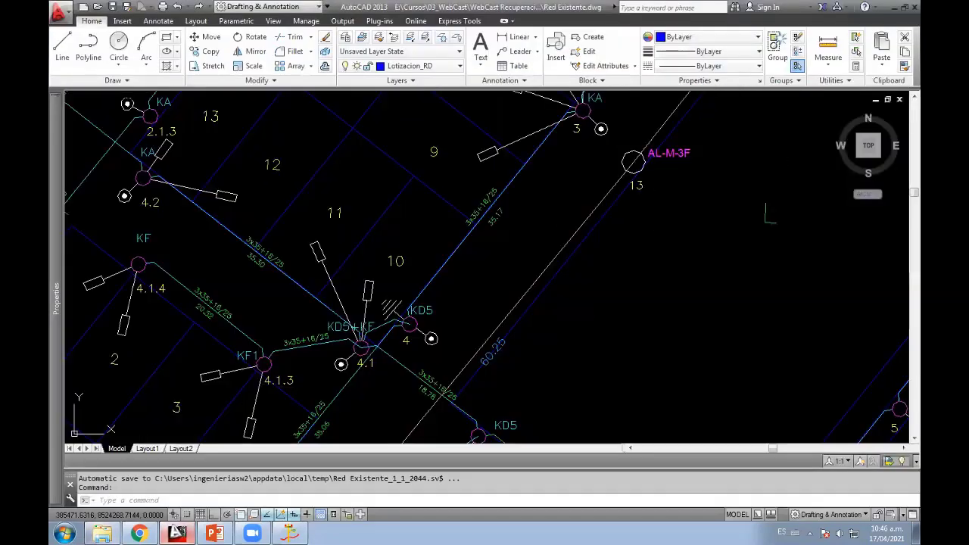
{"action": "scroll", "coordinate": [530, 341], "scroll_direction": "down", "scroll_amount": 2}
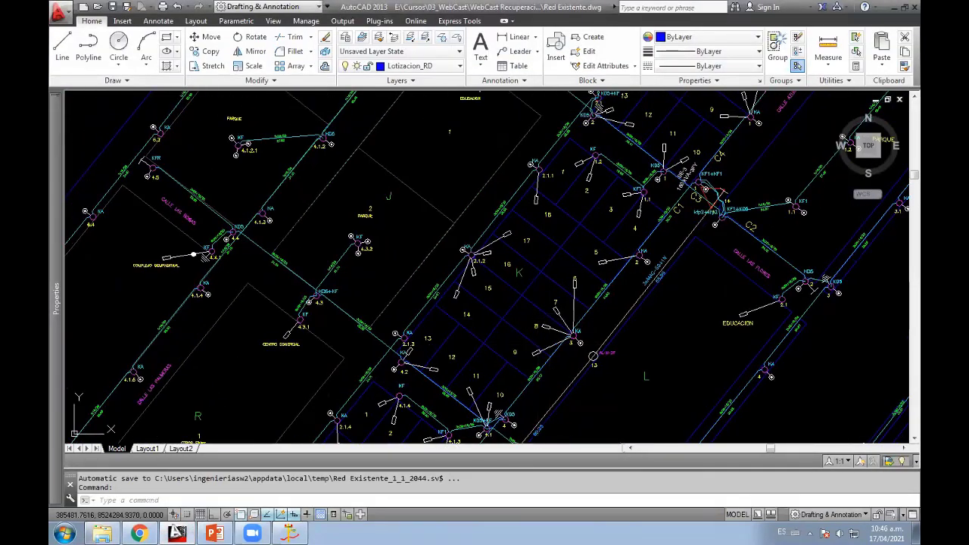
{"action": "scroll", "coordinate": [663, 195], "scroll_direction": "up", "scroll_amount": 5}
{"action": "scroll", "coordinate": [501, 233], "scroll_direction": "down", "scroll_amount": 2}
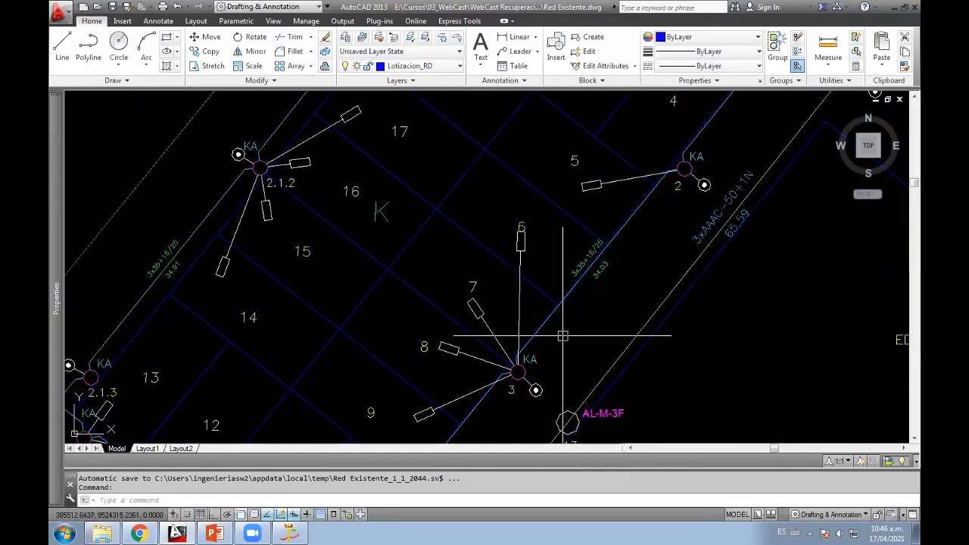
{"action": "scroll", "coordinate": [509, 265], "scroll_direction": "up", "scroll_amount": 2}
{"action": "scroll", "coordinate": [509, 264], "scroll_direction": "up", "scroll_amount": 2}
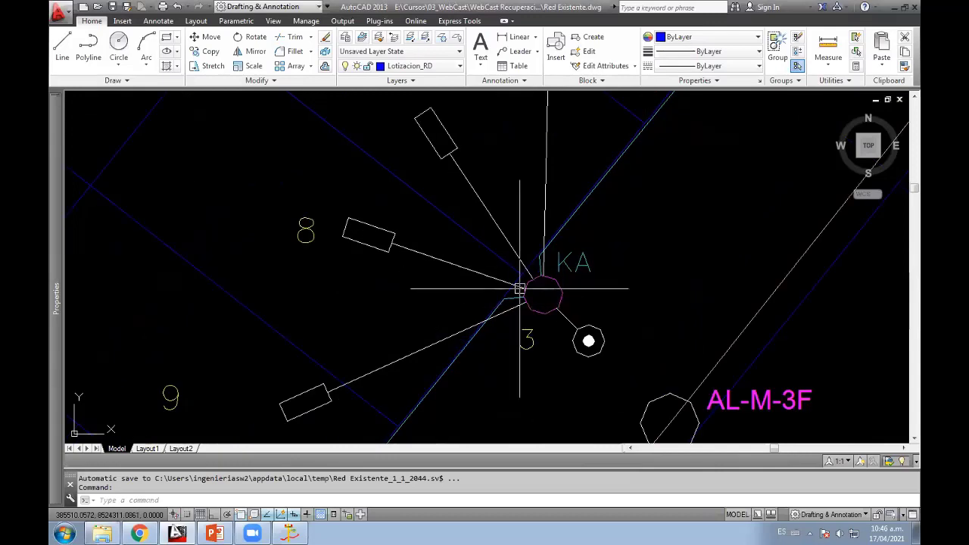
Step: Regenerate the drawing with RE so the pole and node circles display smoothly
{"action": "type", "text": "re"}
{"action": "key", "text": "Return"}
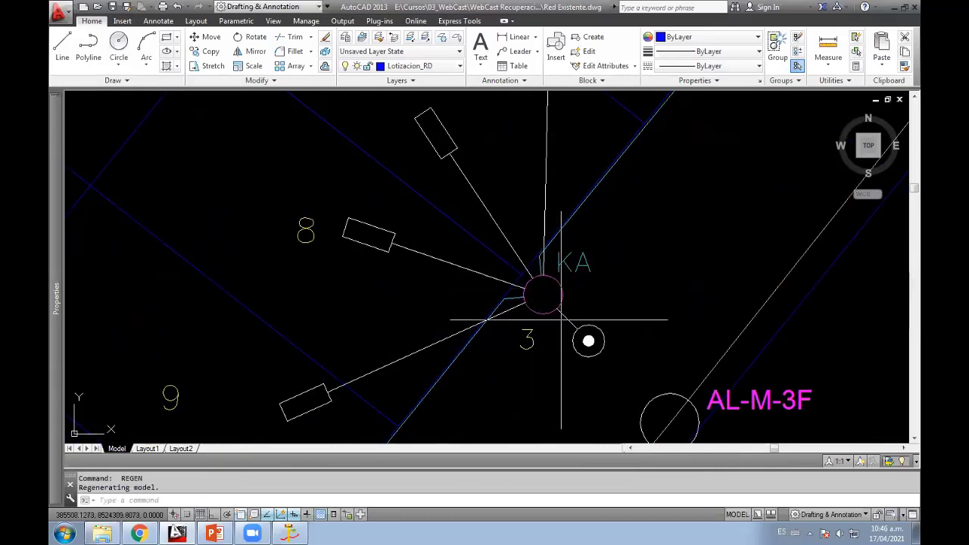
{"action": "scroll", "coordinate": [579, 310], "scroll_direction": "up", "scroll_amount": 4}
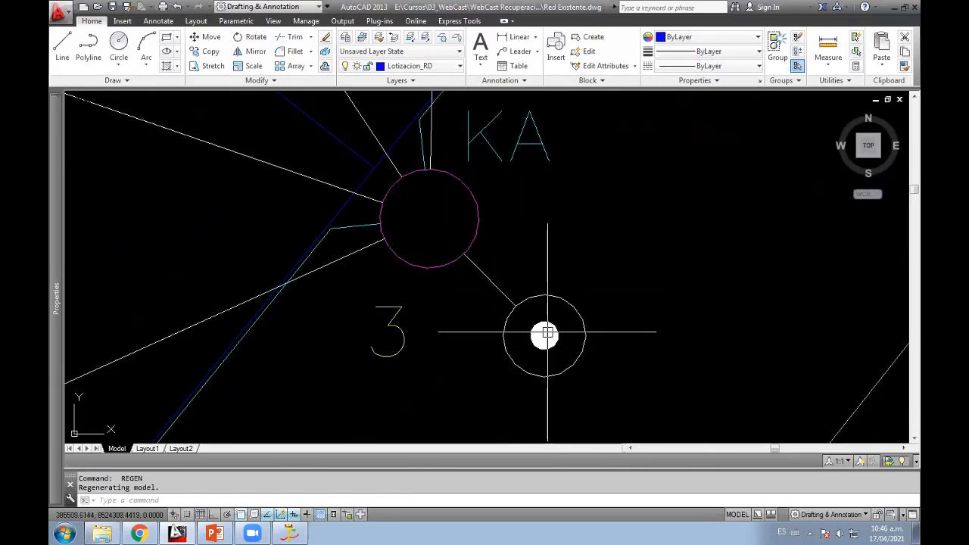
{"action": "scroll", "coordinate": [578, 301], "scroll_direction": "down", "scroll_amount": 1}
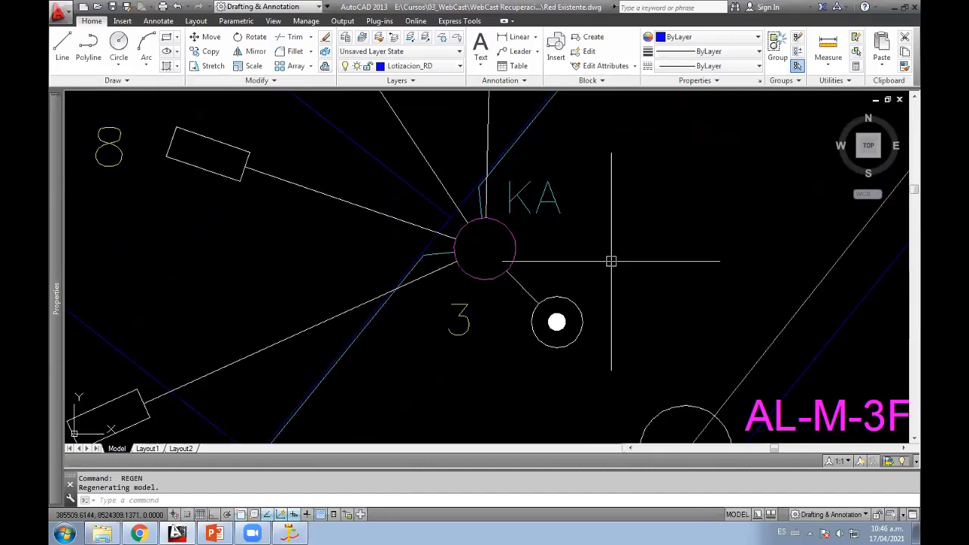
{"action": "scroll", "coordinate": [609, 281], "scroll_direction": "down", "scroll_amount": 2}
{"action": "scroll", "coordinate": [598, 257], "scroll_direction": "down", "scroll_amount": 2}
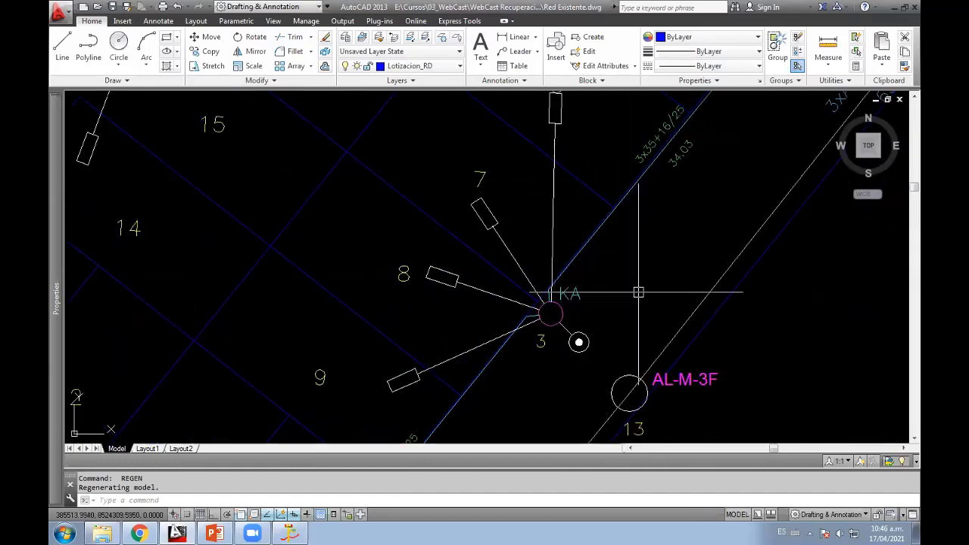
Step: Pan past pole 6, KF1, KD5, C3, C4 and lots 1–16 to the SE-3 160 kVA-3FY transformer
{"action": "middle_click_drag", "start_coordinate": [625, 219], "coordinate": [485, 387]}
{"action": "middle_click_drag", "start_coordinate": [688, 173], "coordinate": [598, 286]}
{"action": "middle_click_drag", "start_coordinate": [605, 190], "coordinate": [482, 369]}
{"action": "mouse_move", "coordinate": [545, 192]}
{"action": "middle_mouse_down"}
{"action": "mouse_move", "coordinate": [532, 240]}
{"action": "mouse_move", "coordinate": [553, 271]}
{"action": "middle_mouse_up"}
{"action": "middle_click_drag", "start_coordinate": [583, 188], "coordinate": [547, 267]}
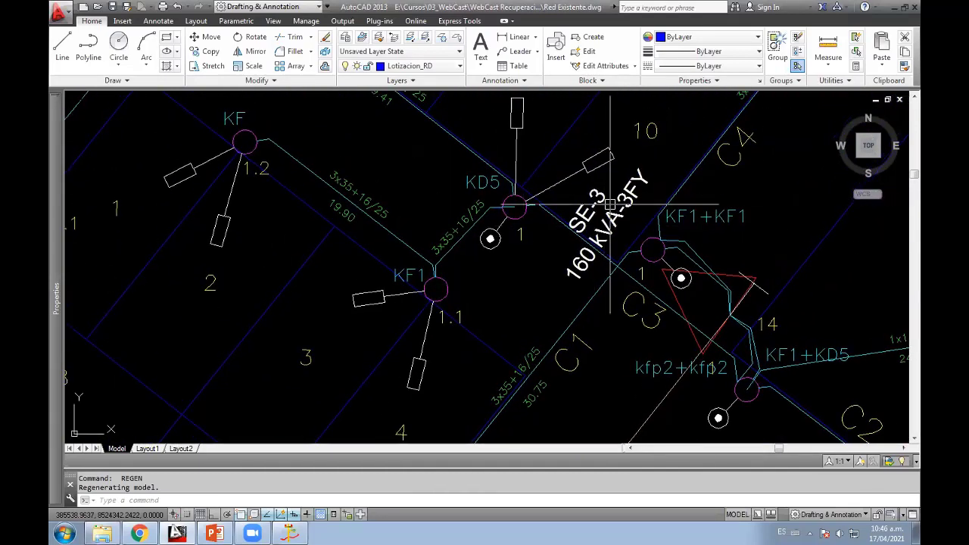
{"action": "middle_click_drag", "start_coordinate": [610, 203], "coordinate": [592, 273]}
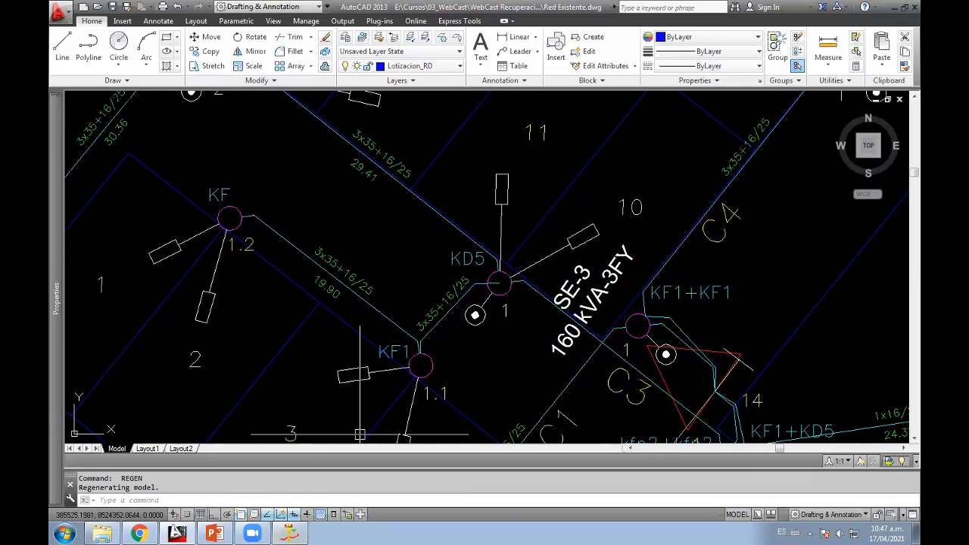
Step: Bring DIRED 2022 forward and open the Postes de Concreto table in BD Soportes
{"action": "left_click", "coordinate": [289, 534]}
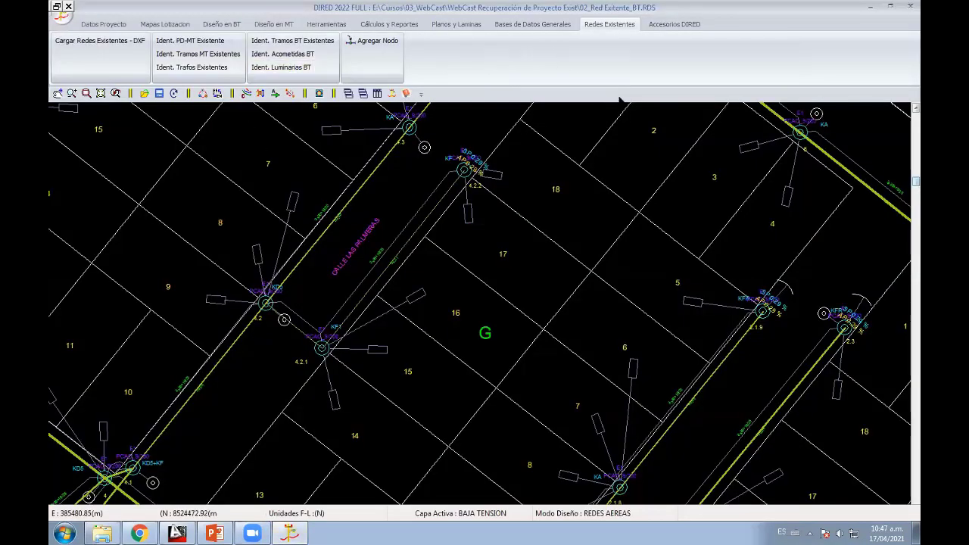
{"action": "left_click", "coordinate": [499, 25]}
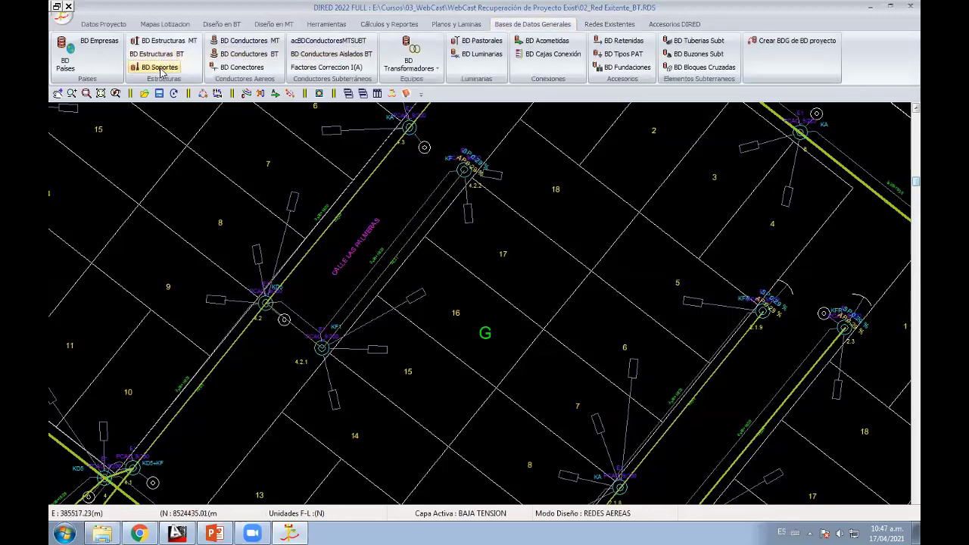
{"action": "left_click", "coordinate": [161, 70]}
{"action": "left_click", "coordinate": [182, 92]}
Step: Try square, hatched square and triangle-in-circle Proyectado symbols, then cancel to discard them
{"action": "left_click", "coordinate": [705, 166]}
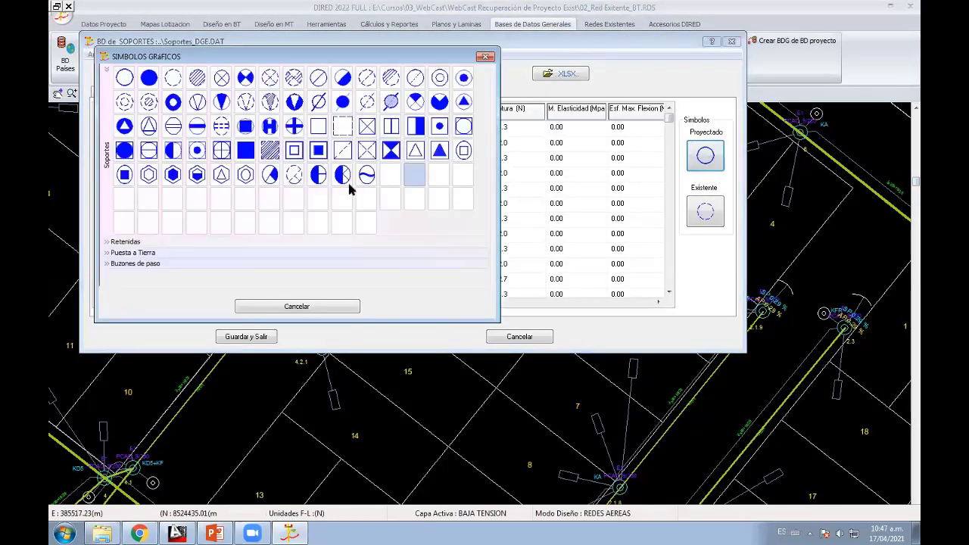
{"action": "left_click", "coordinate": [318, 129]}
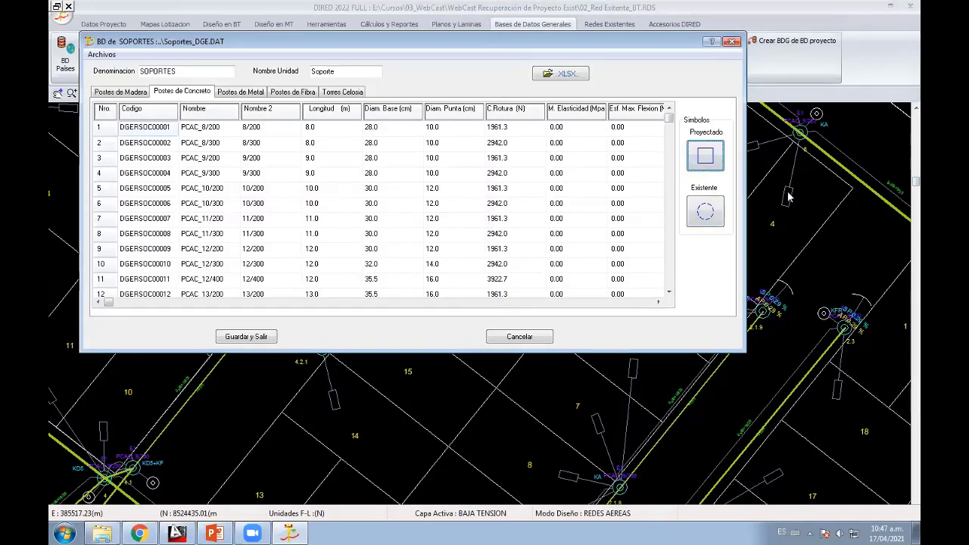
{"action": "left_click", "coordinate": [712, 162]}
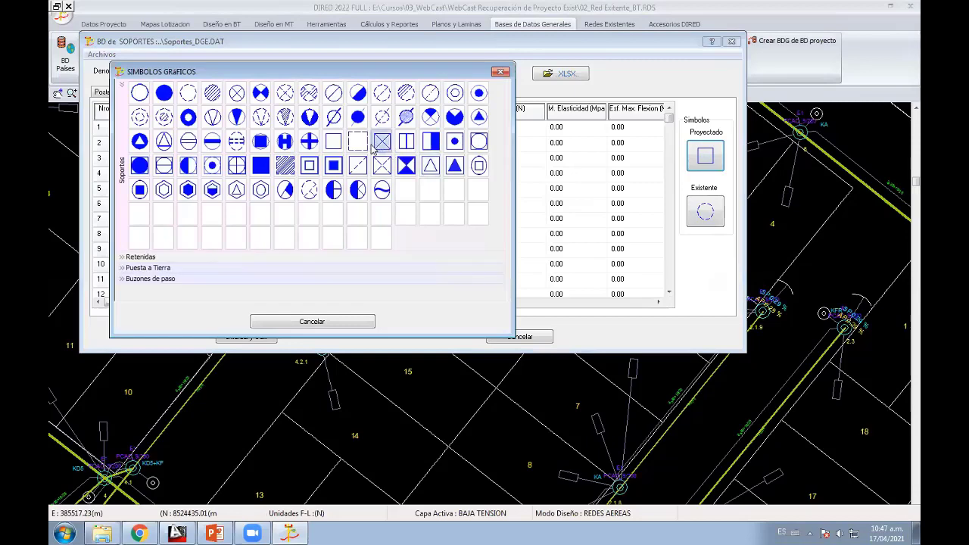
{"action": "left_click", "coordinate": [287, 166]}
{"action": "left_click", "coordinate": [707, 158]}
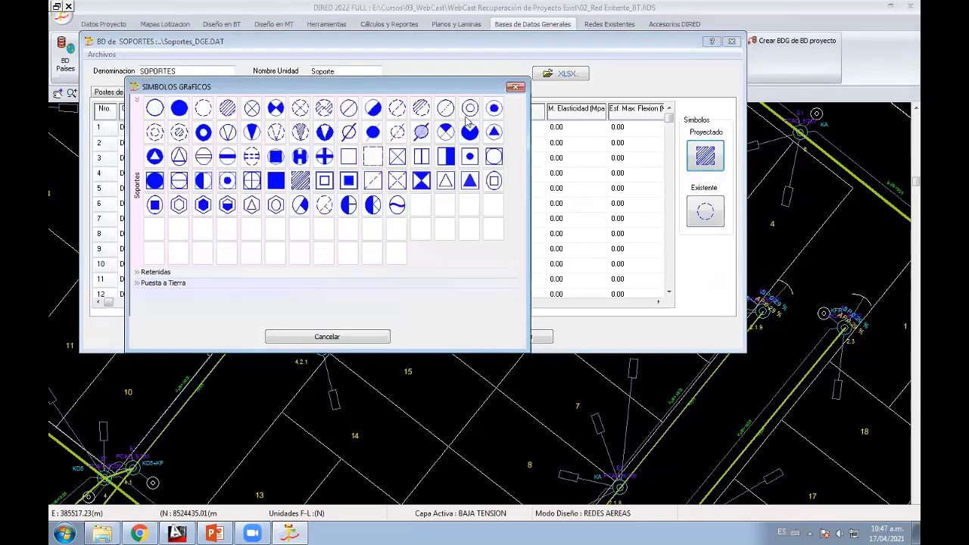
{"action": "left_click", "coordinate": [179, 156]}
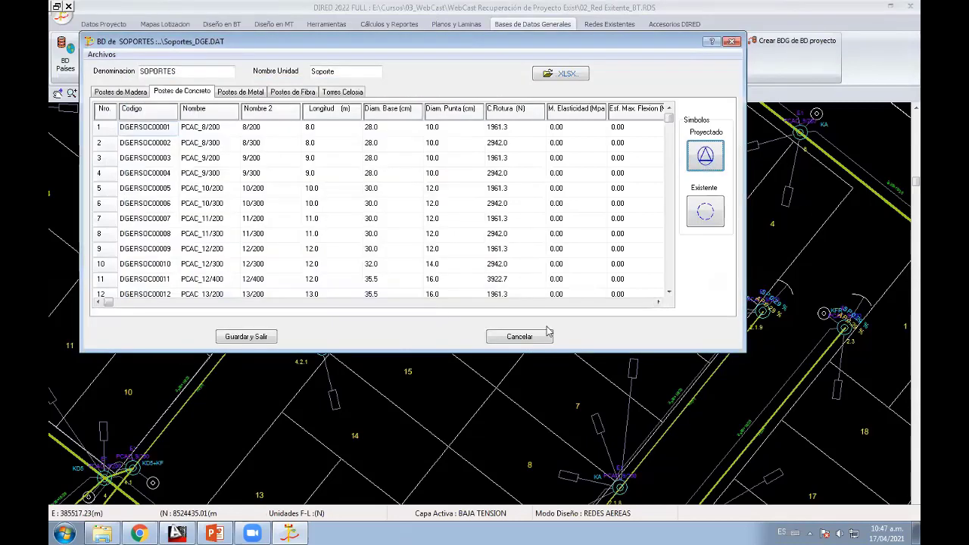
{"action": "left_click", "coordinate": [511, 341]}
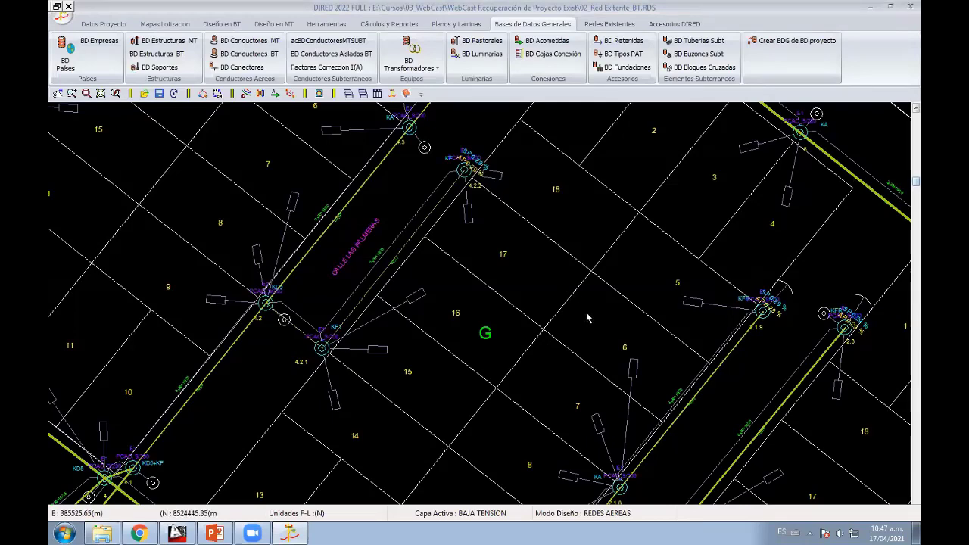
{"action": "middle_click_drag", "start_coordinate": [446, 298], "coordinate": [522, 268]}
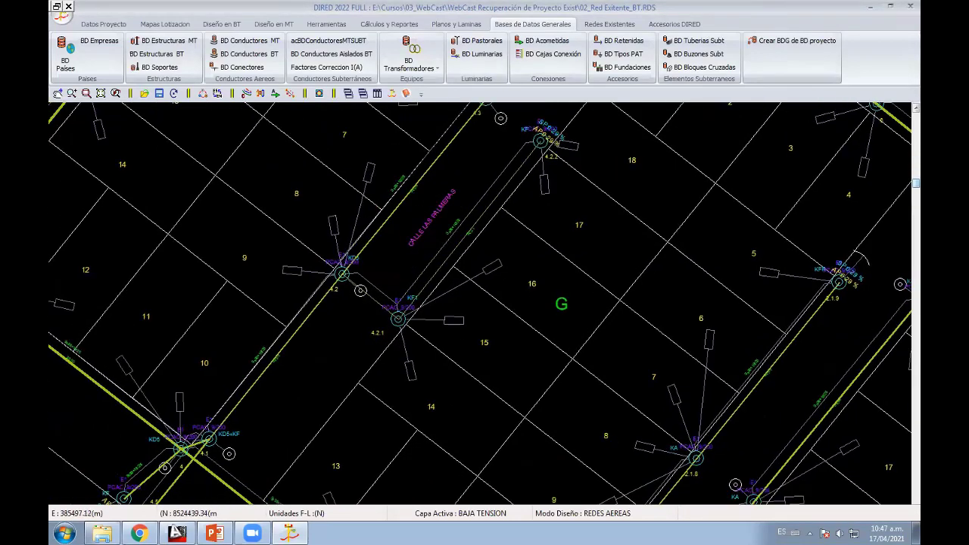
Step: Switch to AutoCAD and pan to the area west of KD5
{"action": "left_click", "coordinate": [177, 534]}
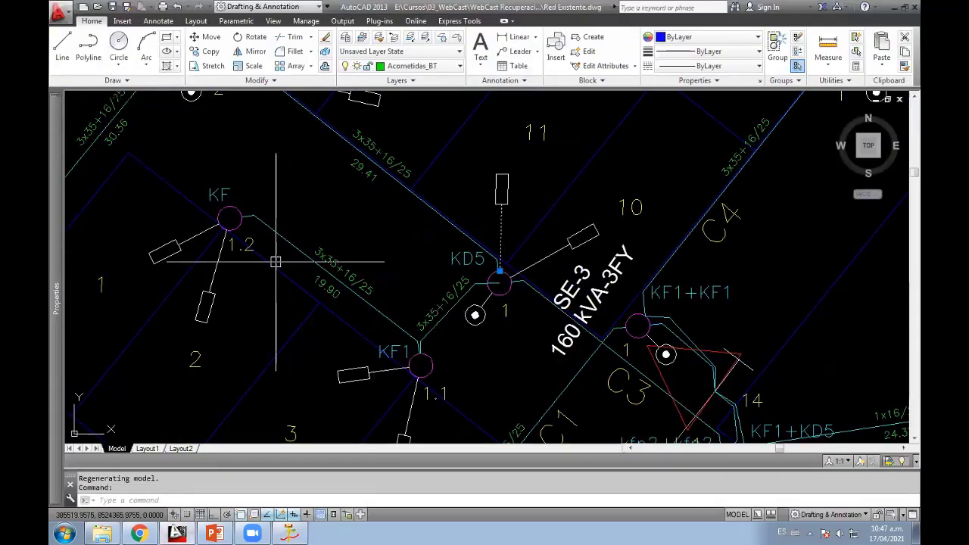
{"action": "middle_click_drag", "start_coordinate": [290, 251], "coordinate": [450, 249]}
{"action": "right_click", "coordinate": [352, 227]}
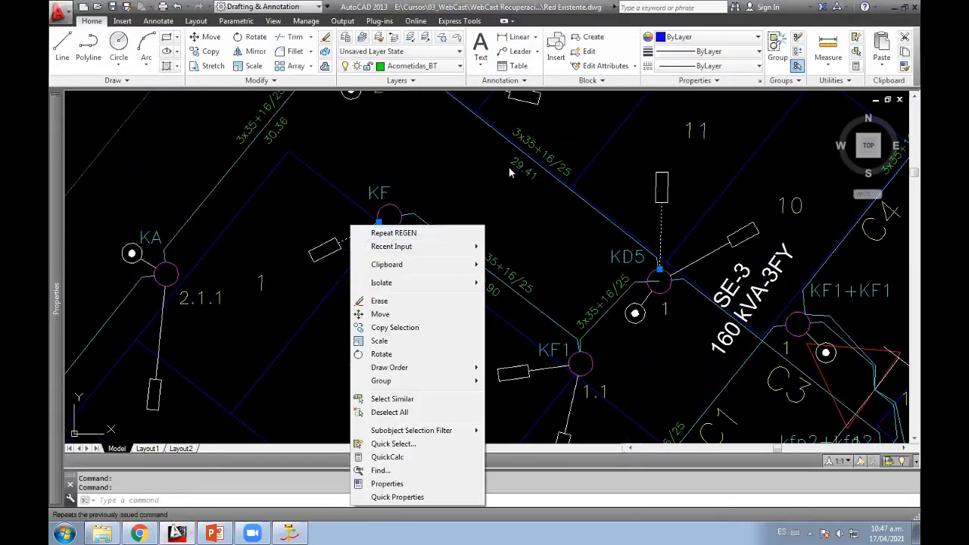
{"action": "key", "text": "Escape"}
Step: Review the KF pole block's properties: layer Soportes_BT, block 1P-MODELO1A
{"action": "left_click", "coordinate": [398, 212]}
{"action": "right_click", "coordinate": [396, 212]}
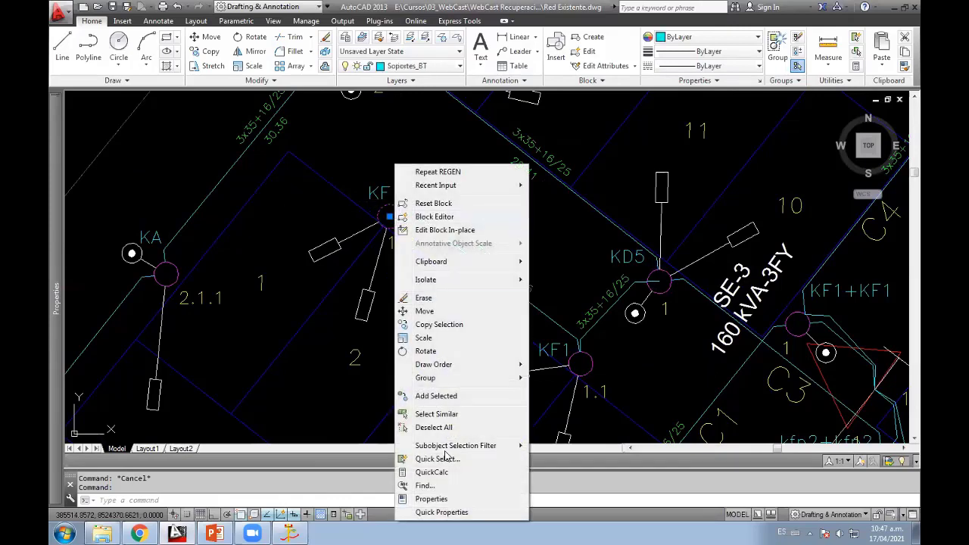
{"action": "left_click", "coordinate": [433, 499]}
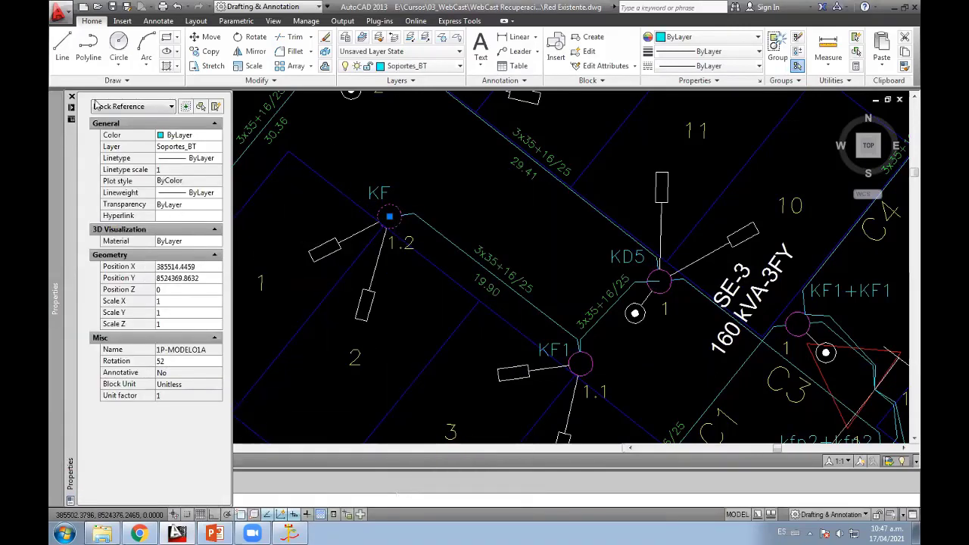
{"action": "left_click", "coordinate": [72, 97]}
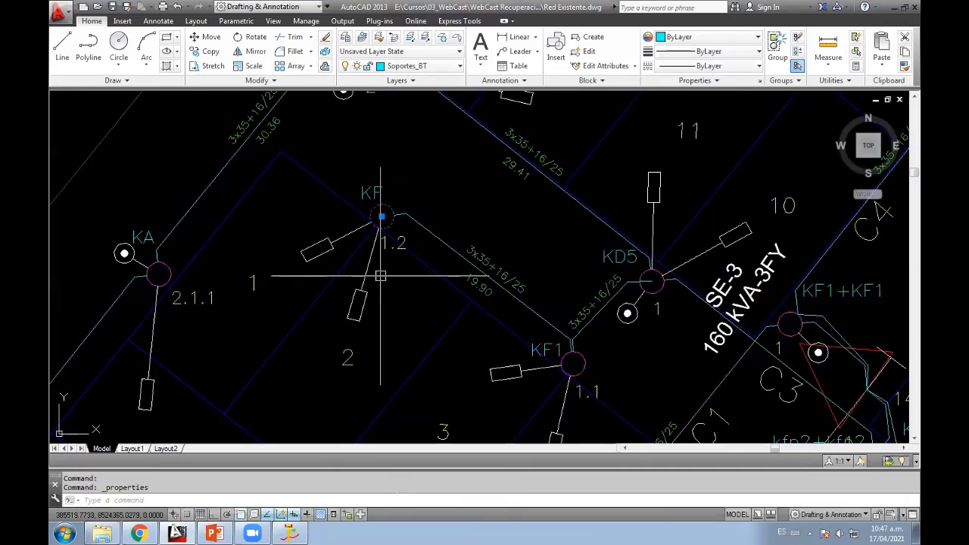
{"action": "key", "text": "Escape"}
{"action": "key", "text": "Escape"}
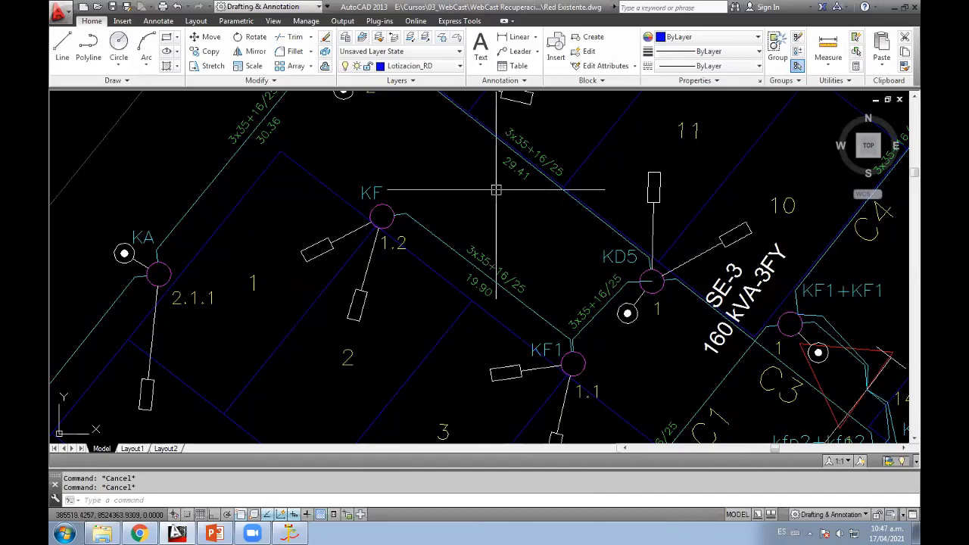
{"action": "middle_click_drag", "start_coordinate": [516, 400], "coordinate": [390, 422]}
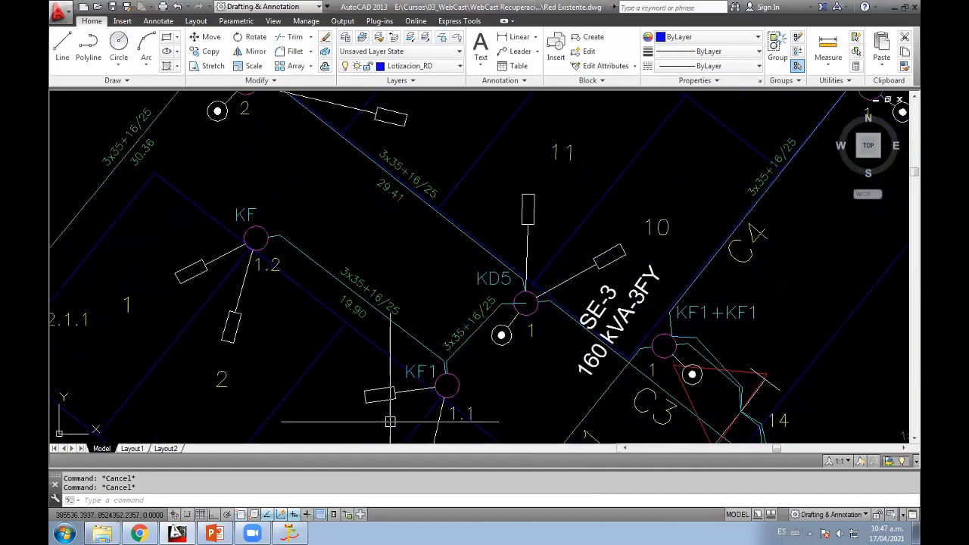
{"action": "left_click", "coordinate": [290, 534]}
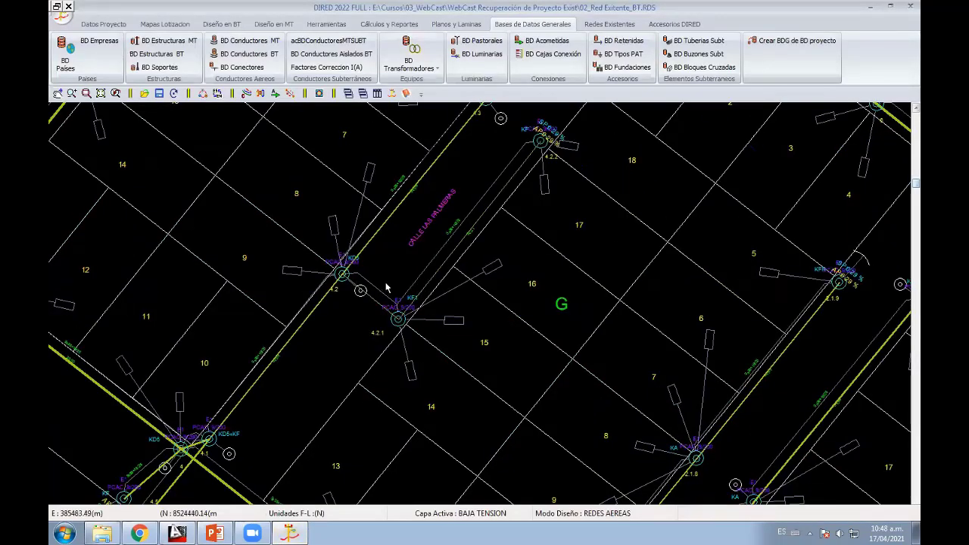
Step: Identify the existing service drops to loads 9, 8, 7 and 6 near transformer SE-02
{"action": "scroll", "coordinate": [442, 279], "scroll_direction": "down", "scroll_amount": 2}
{"action": "scroll", "coordinate": [443, 278], "scroll_direction": "down", "scroll_amount": 3}
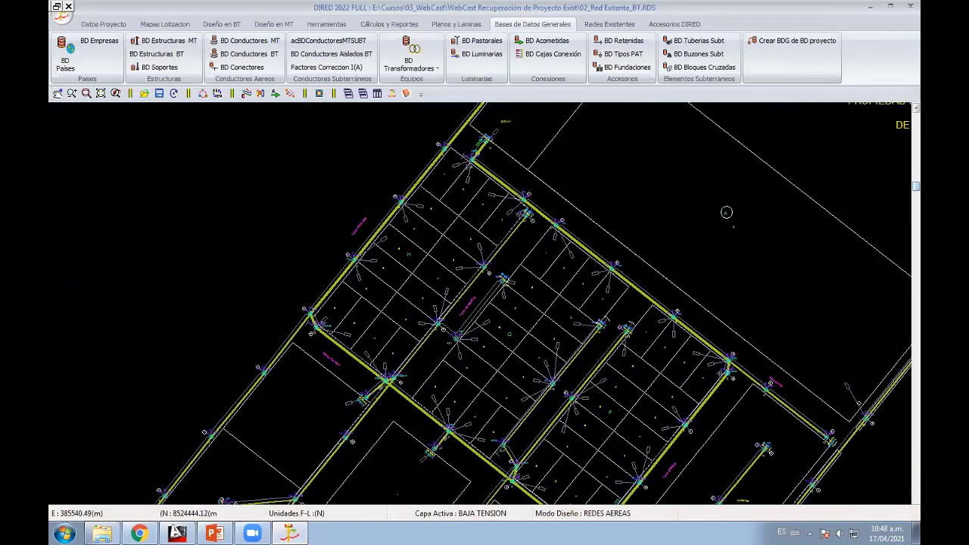
{"action": "middle_click_drag", "start_coordinate": [577, 357], "coordinate": [576, 342]}
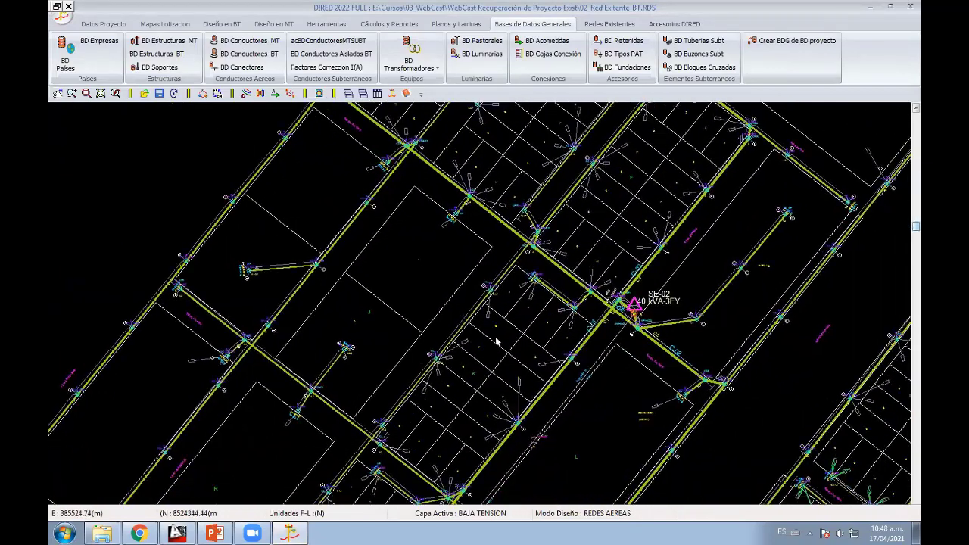
{"action": "scroll", "coordinate": [576, 342], "scroll_direction": "up", "scroll_amount": 3}
{"action": "scroll", "coordinate": [558, 350], "scroll_direction": "up", "scroll_amount": 3}
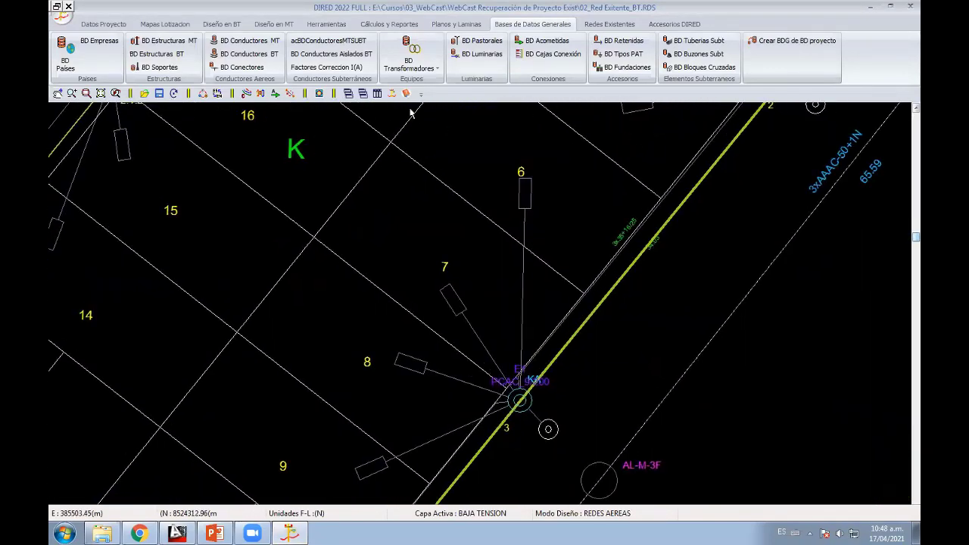
{"action": "left_click", "coordinate": [609, 24]}
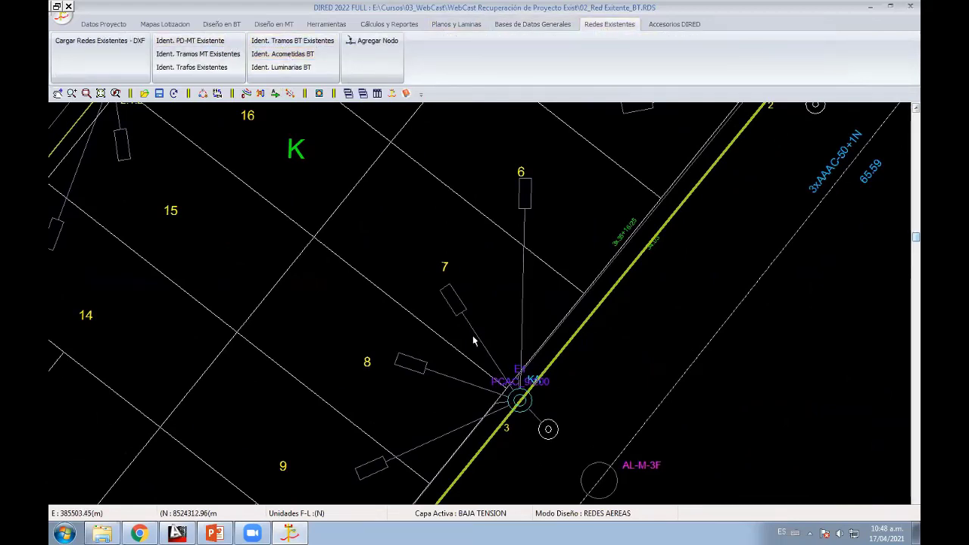
{"action": "left_click", "coordinate": [520, 402]}
{"action": "left_click", "coordinate": [359, 466]}
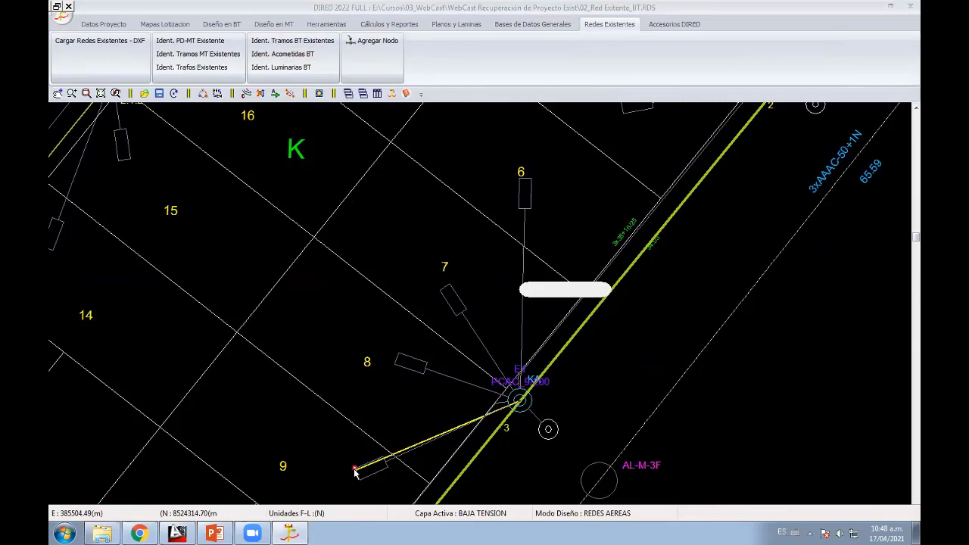
{"action": "left_click", "coordinate": [409, 362]}
{"action": "left_click", "coordinate": [449, 286]}
{"action": "left_click", "coordinate": [531, 178]}
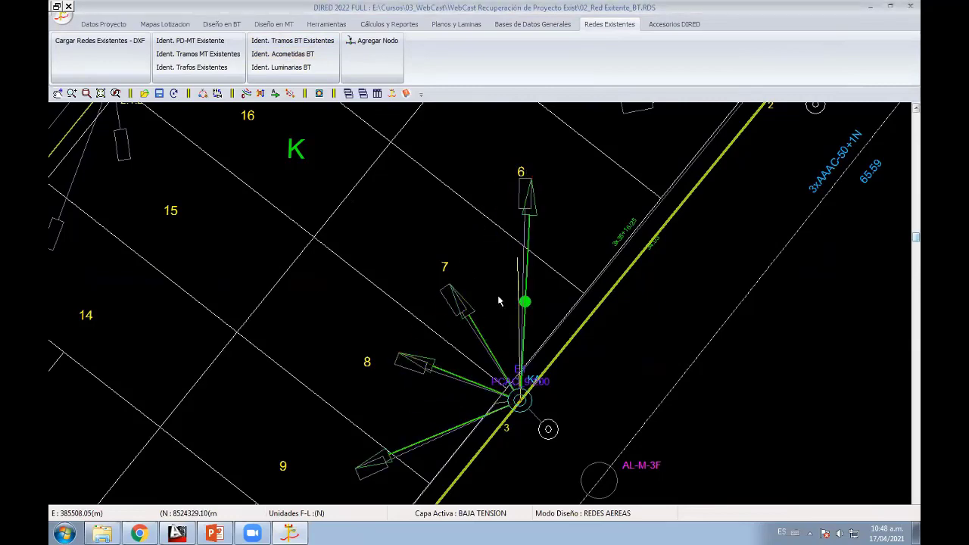
Step: Identify the three existing service drops from pole 2.1.2
{"action": "left_click", "coordinate": [299, 59]}
{"action": "left_click", "coordinate": [322, 401]}
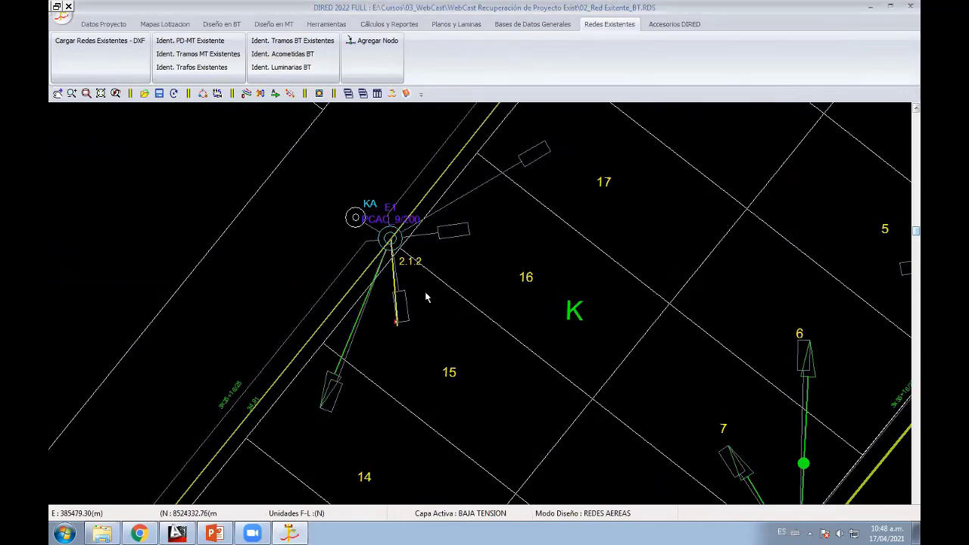
{"action": "left_click", "coordinate": [469, 237]}
{"action": "left_click", "coordinate": [554, 166]}
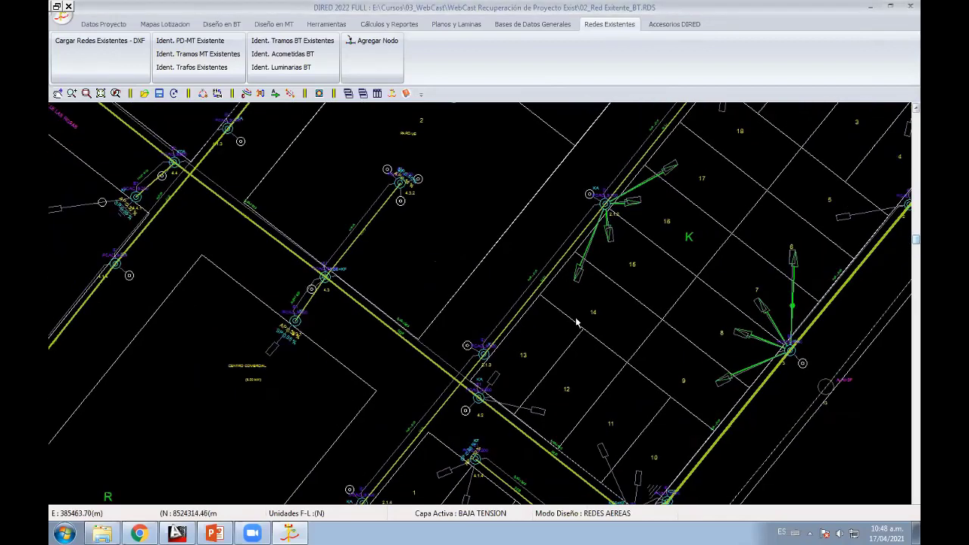
Step: Identify the service drops from pole 4.2 toward lots 13 and 12
{"action": "scroll", "coordinate": [325, 186], "scroll_direction": "up", "scroll_amount": 3}
{"action": "left_click", "coordinate": [282, 54]}
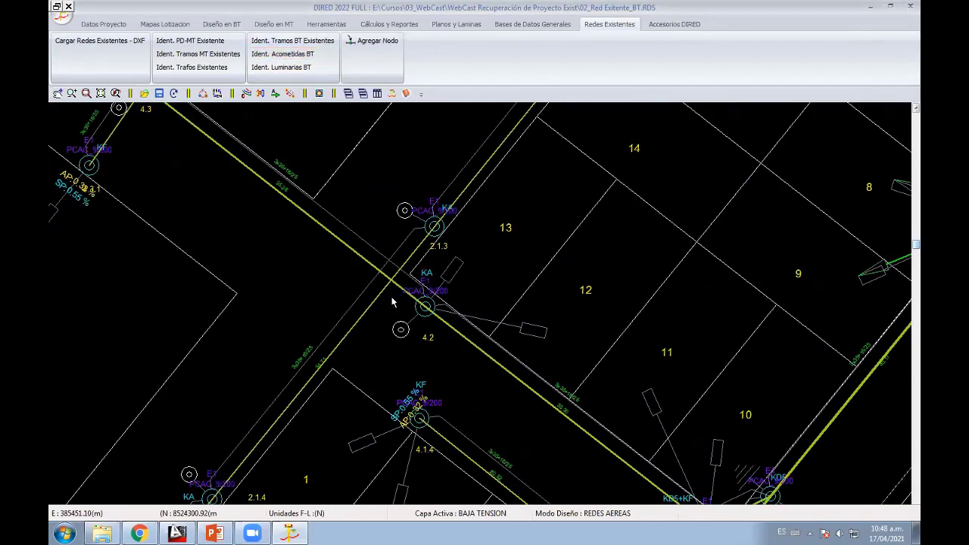
{"action": "left_click", "coordinate": [454, 268]}
{"action": "left_click", "coordinate": [546, 339]}
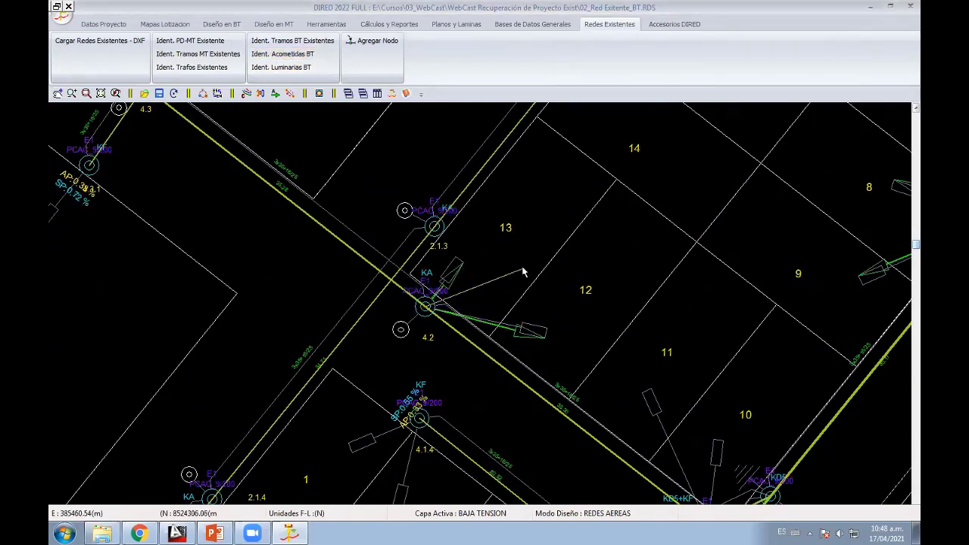
{"action": "left_click", "coordinate": [301, 63]}
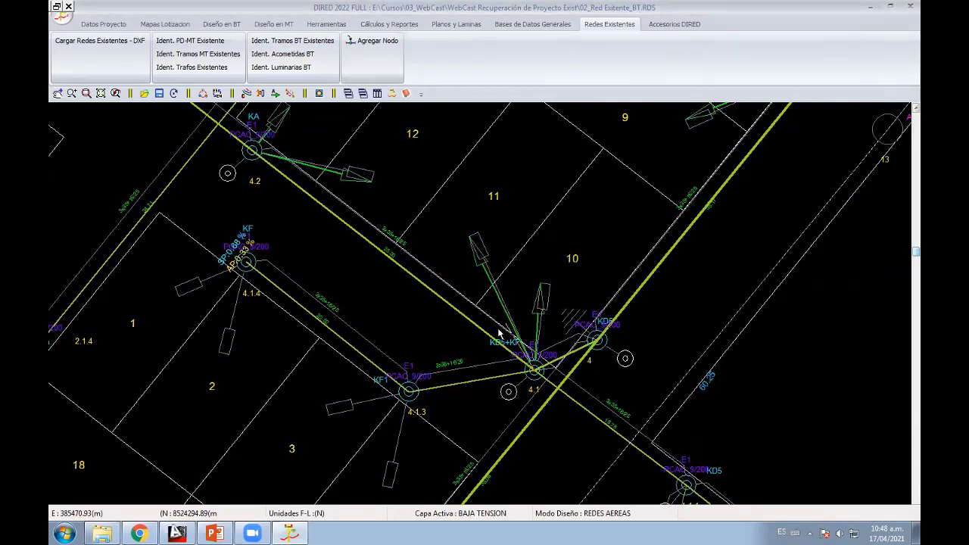
Step: Identify the left-load service drops at poles 4.1.3 and 4.1.4
{"action": "middle_click_drag", "start_coordinate": [499, 333], "coordinate": [539, 256]}
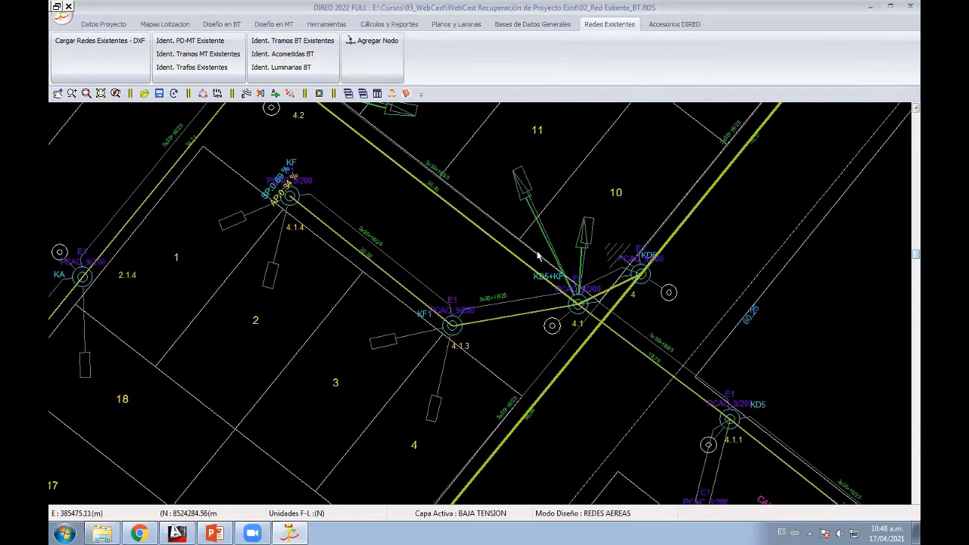
{"action": "left_click", "coordinate": [282, 54]}
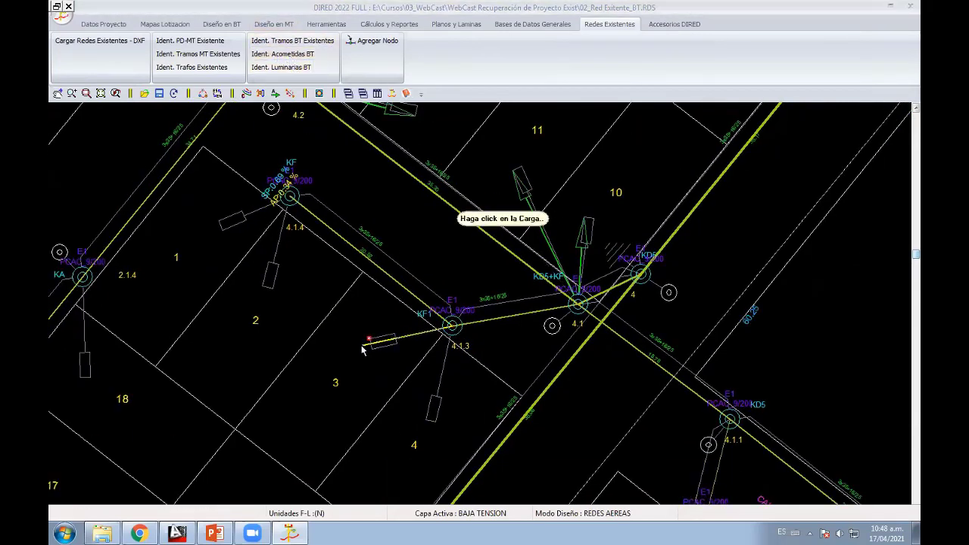
{"action": "left_click", "coordinate": [433, 419]}
{"action": "left_click", "coordinate": [282, 54]}
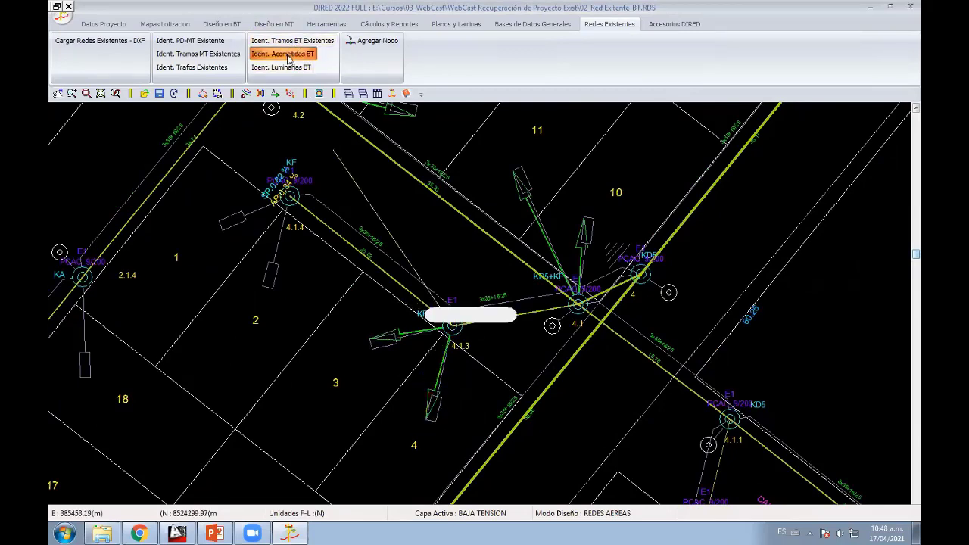
{"action": "left_click", "coordinate": [217, 224]}
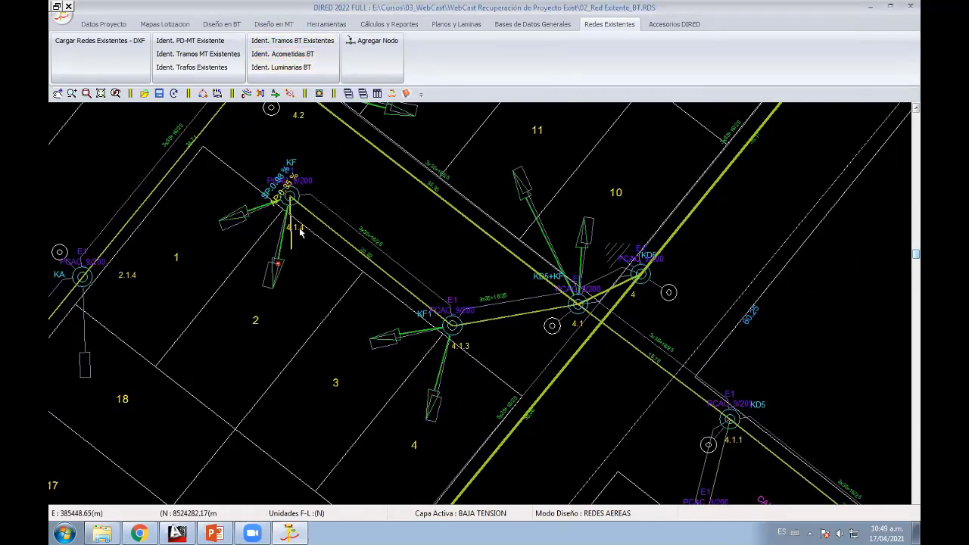
{"action": "scroll", "coordinate": [276, 173], "scroll_direction": "up", "scroll_amount": 2}
{"action": "scroll", "coordinate": [240, 149], "scroll_direction": "up", "scroll_amount": 1}
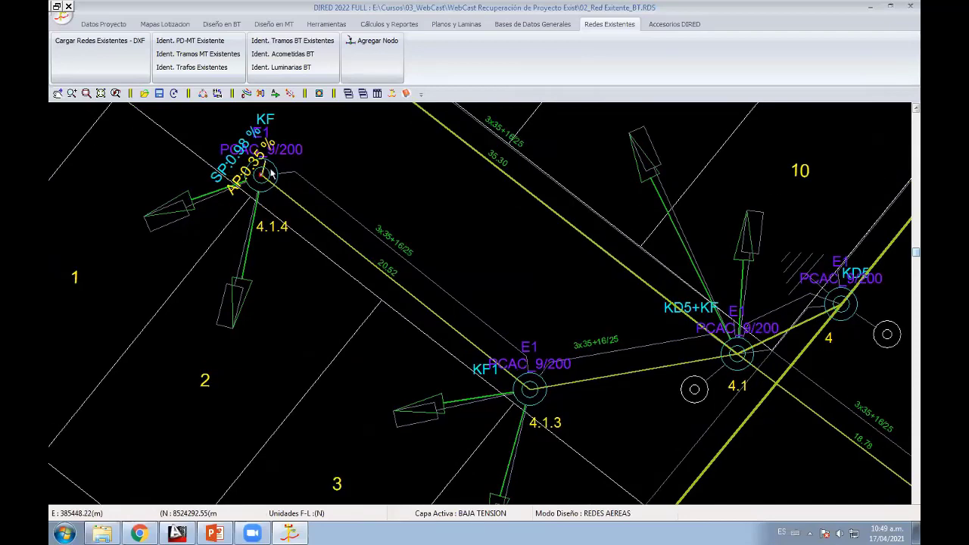
{"action": "middle_click_drag", "start_coordinate": [258, 180], "coordinate": [497, 254]}
{"action": "scroll", "coordinate": [498, 254], "scroll_direction": "down", "scroll_amount": 1}
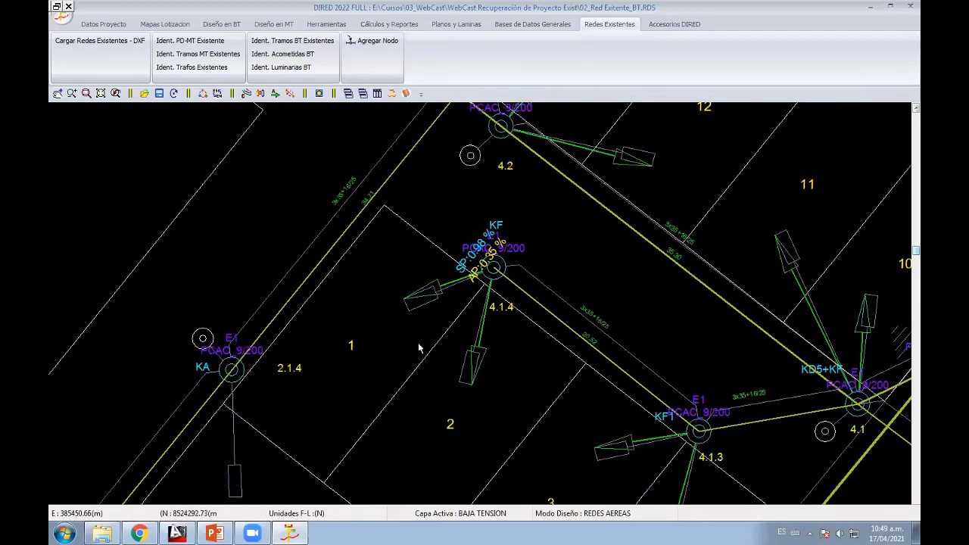
{"action": "middle_click_drag", "start_coordinate": [587, 265], "coordinate": [503, 356]}
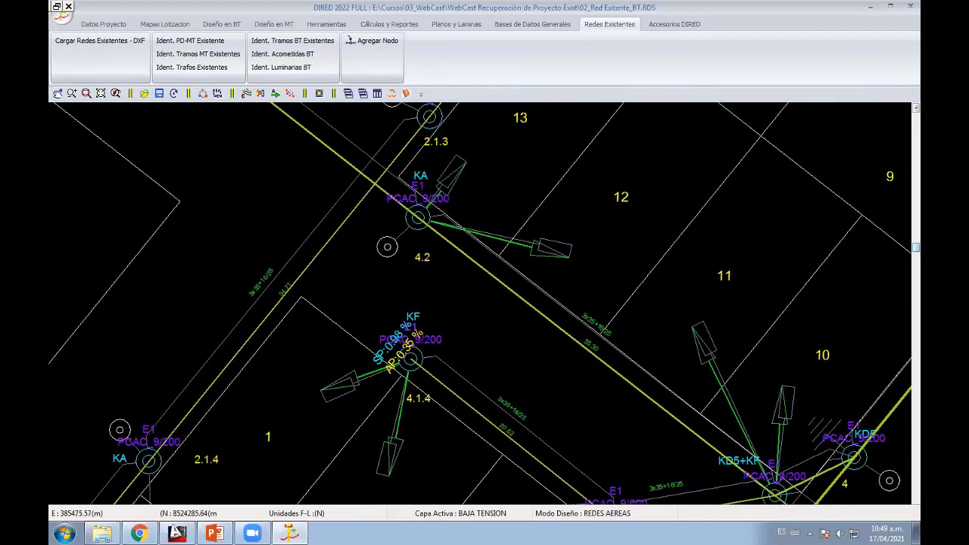
{"action": "left_click", "coordinate": [222, 24]}
Step: Check the 800 W Tipo A demand in Configuración BT and close without changes
{"action": "left_click", "coordinate": [75, 53]}
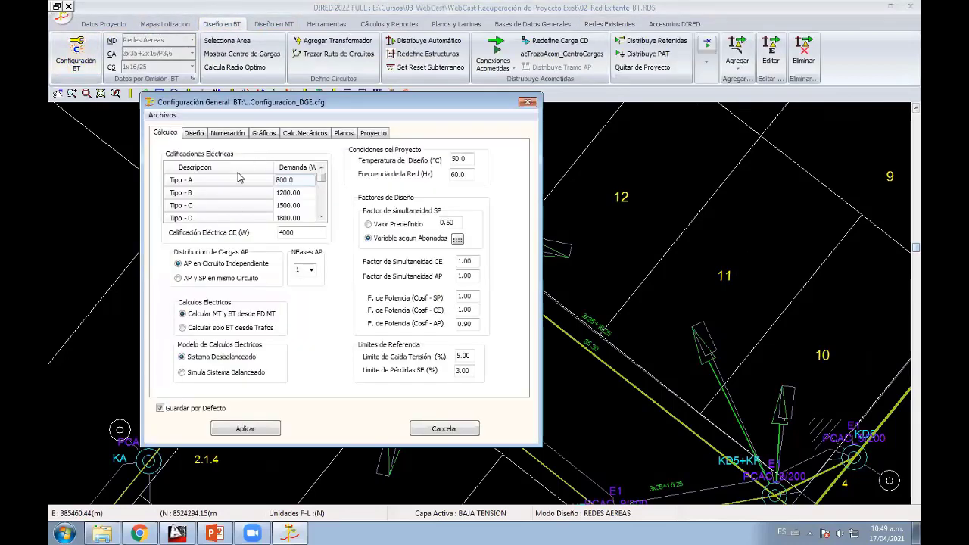
{"action": "double_click", "coordinate": [295, 187]}
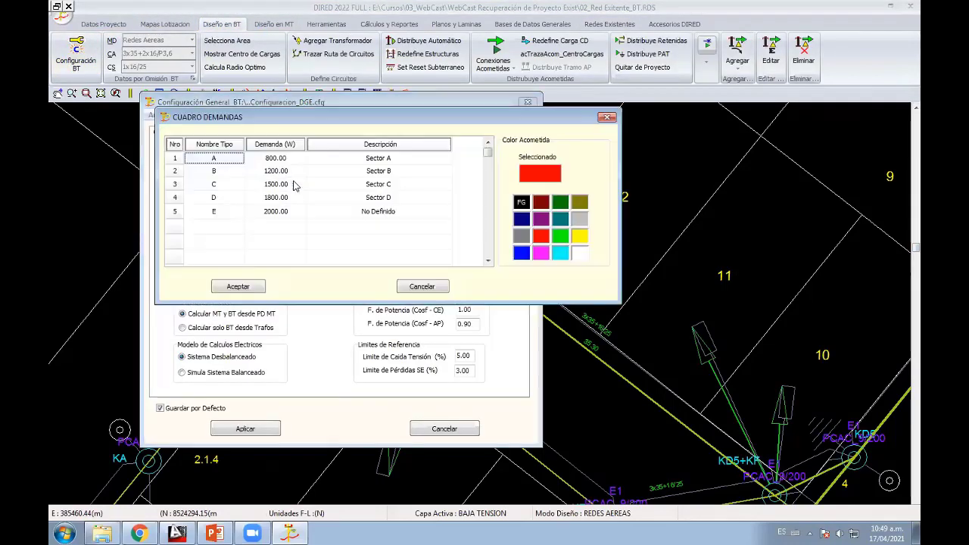
{"action": "left_click", "coordinate": [276, 159]}
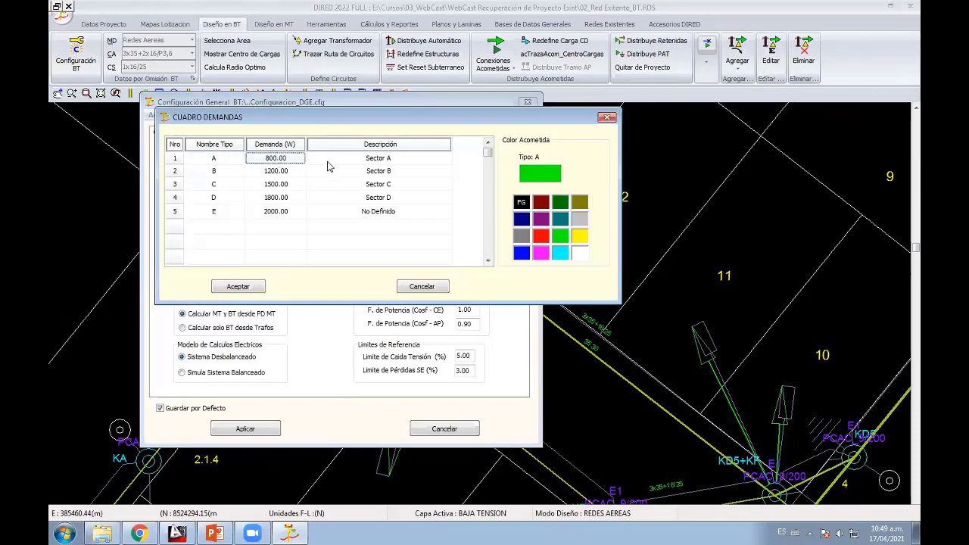
{"action": "left_click", "coordinate": [421, 287]}
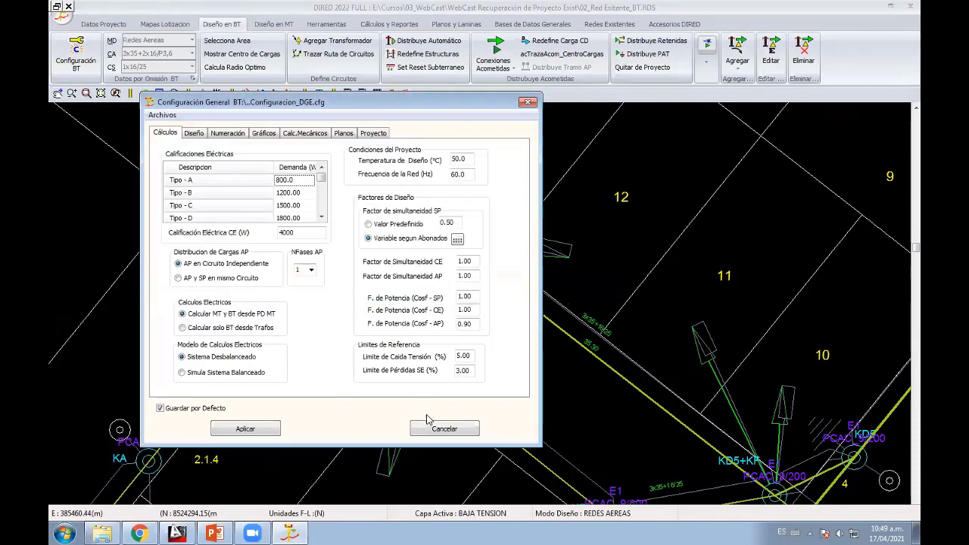
{"action": "left_click", "coordinate": [433, 426]}
{"action": "scroll", "coordinate": [376, 271], "scroll_direction": "down", "scroll_amount": 2}
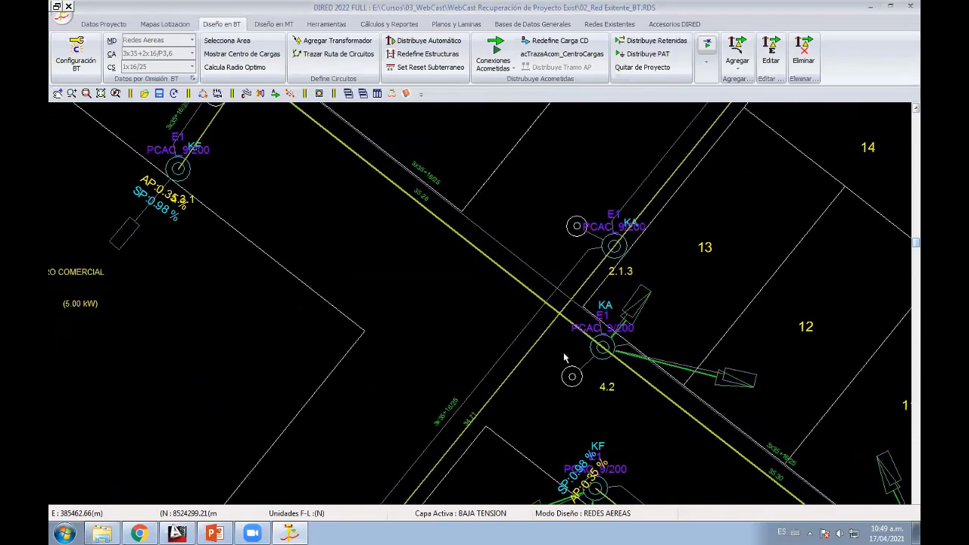
{"action": "scroll", "coordinate": [376, 271], "scroll_direction": "down", "scroll_amount": 2}
{"action": "scroll", "coordinate": [377, 271], "scroll_direction": "down", "scroll_amount": 2}
{"action": "scroll", "coordinate": [376, 271], "scroll_direction": "down", "scroll_amount": 2}
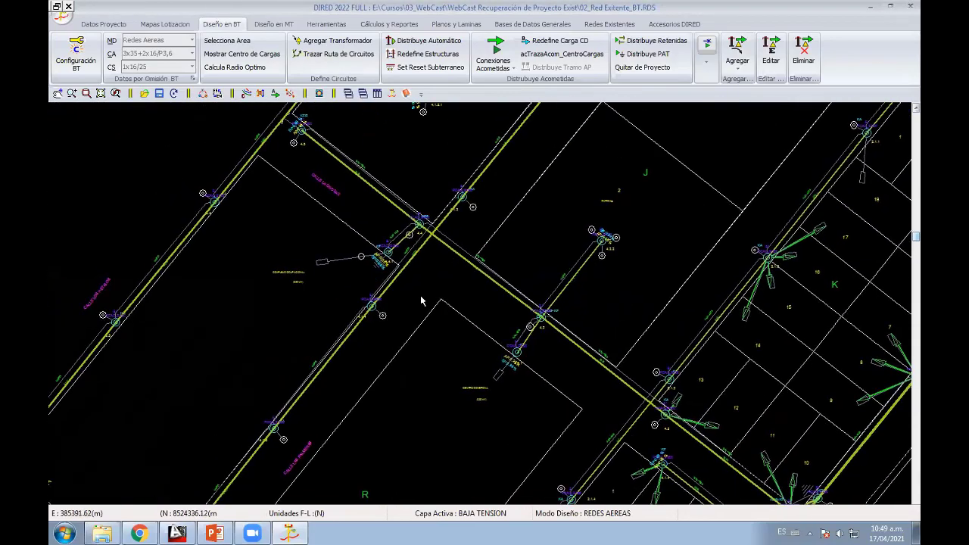
{"action": "scroll", "coordinate": [377, 271], "scroll_direction": "up", "scroll_amount": 2}
Step: Change the Tipo A demand from 800 to 900 W in CUADRO DEMANDAS and apply it
{"action": "left_click", "coordinate": [76, 53]}
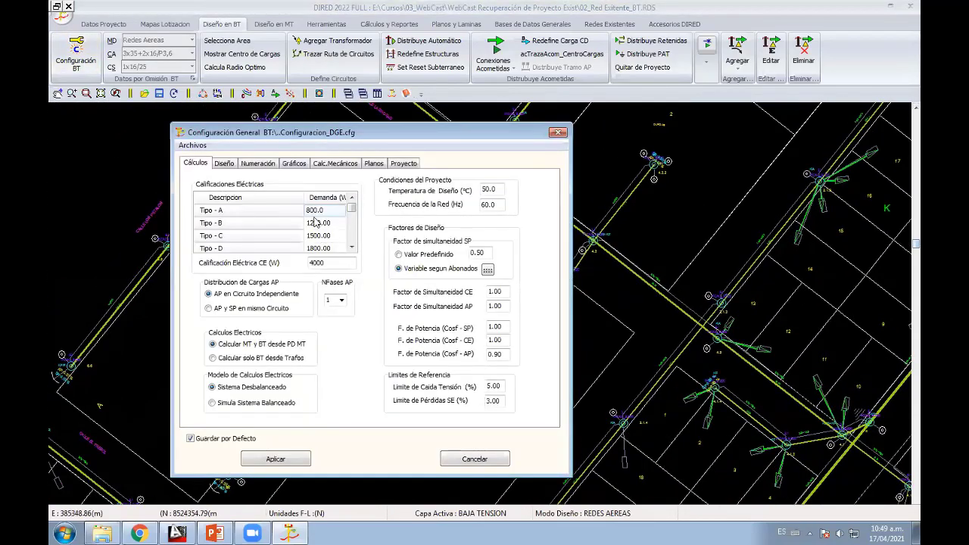
{"action": "double_click", "coordinate": [315, 222]}
{"action": "left_click", "coordinate": [188, 67]}
{"action": "left_click", "coordinate": [188, 66]}
{"action": "type", "text": "900"}
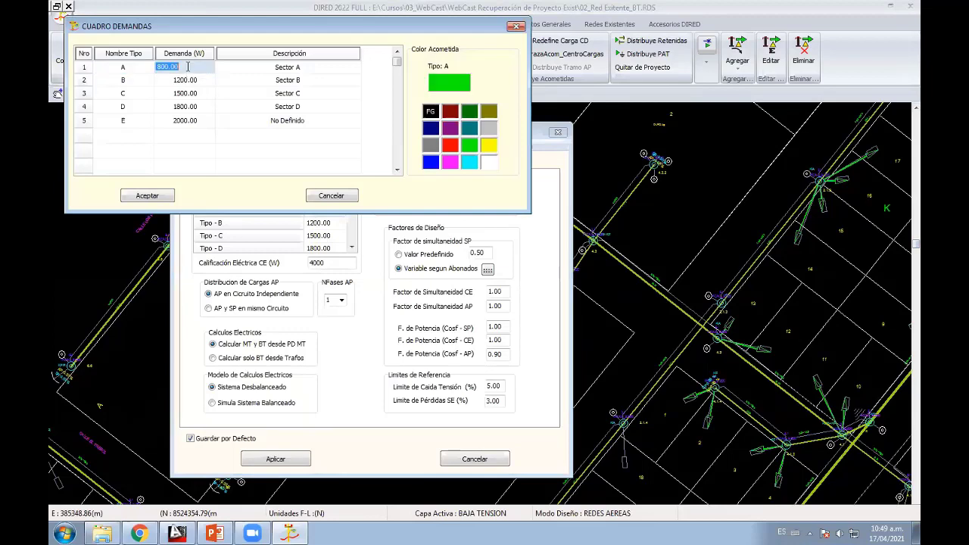
{"action": "left_click", "coordinate": [155, 195]}
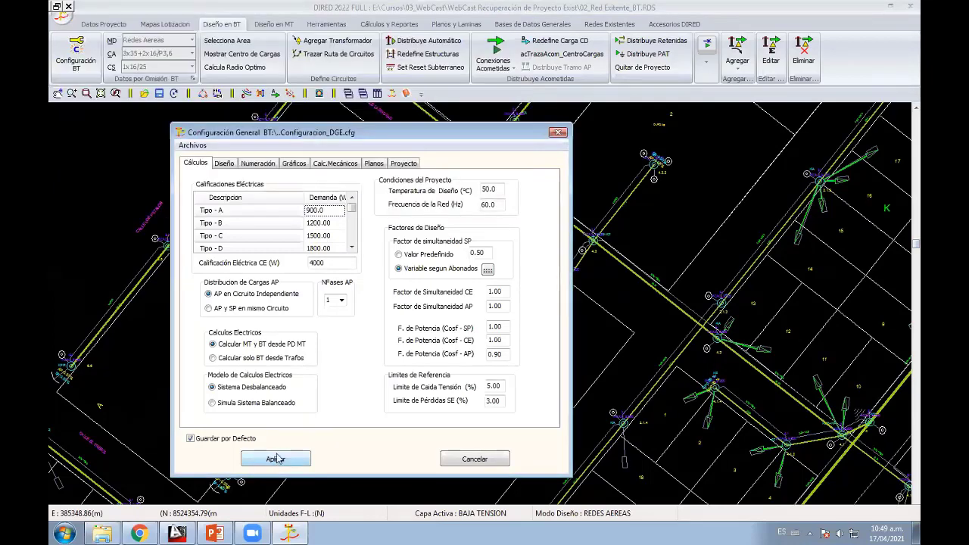
{"action": "left_click", "coordinate": [277, 459]}
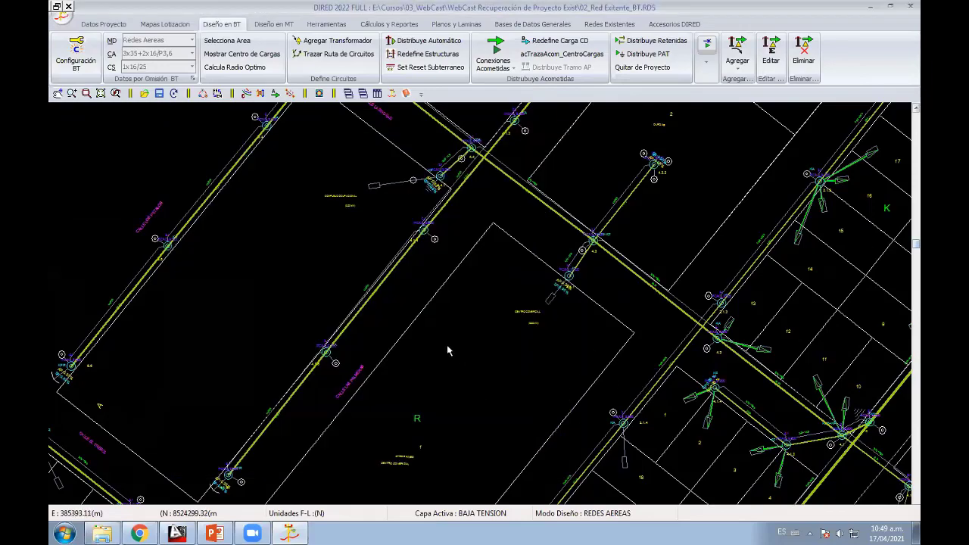
Step: Identify the three service drops from pole 2.1.5, including the one toward lot 17
{"action": "middle_click_drag", "start_coordinate": [447, 351], "coordinate": [433, 106]}
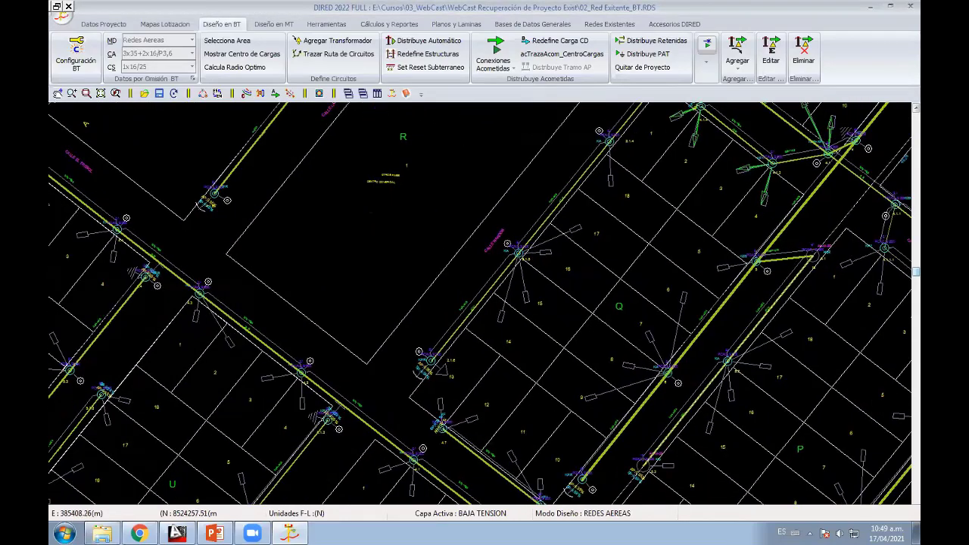
{"action": "scroll", "coordinate": [359, 290], "scroll_direction": "up", "scroll_amount": 1}
{"action": "scroll", "coordinate": [359, 290], "scroll_direction": "up", "scroll_amount": 1}
{"action": "scroll", "coordinate": [358, 290], "scroll_direction": "up", "scroll_amount": 1}
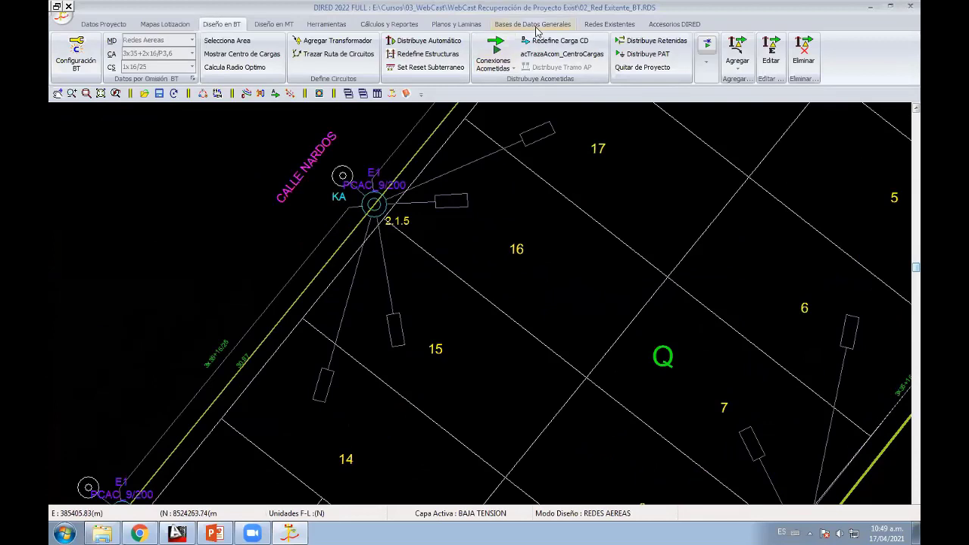
{"action": "left_click", "coordinate": [598, 25]}
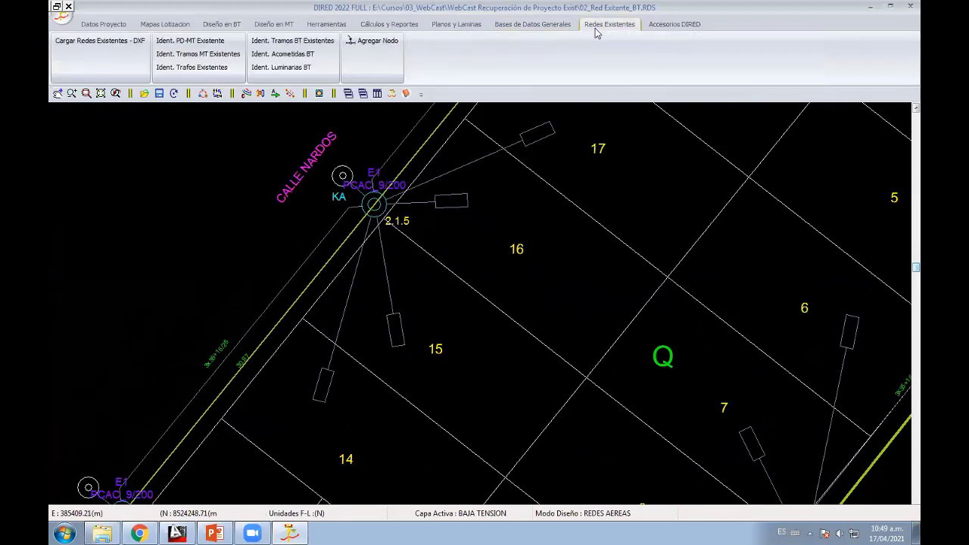
{"action": "left_click", "coordinate": [295, 55]}
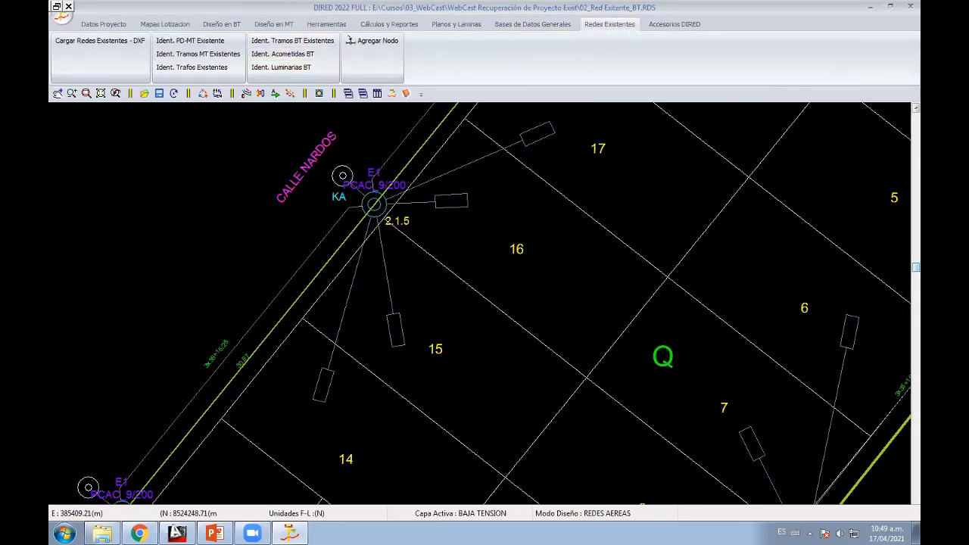
{"action": "left_click", "coordinate": [321, 390]}
{"action": "left_click", "coordinate": [392, 332]}
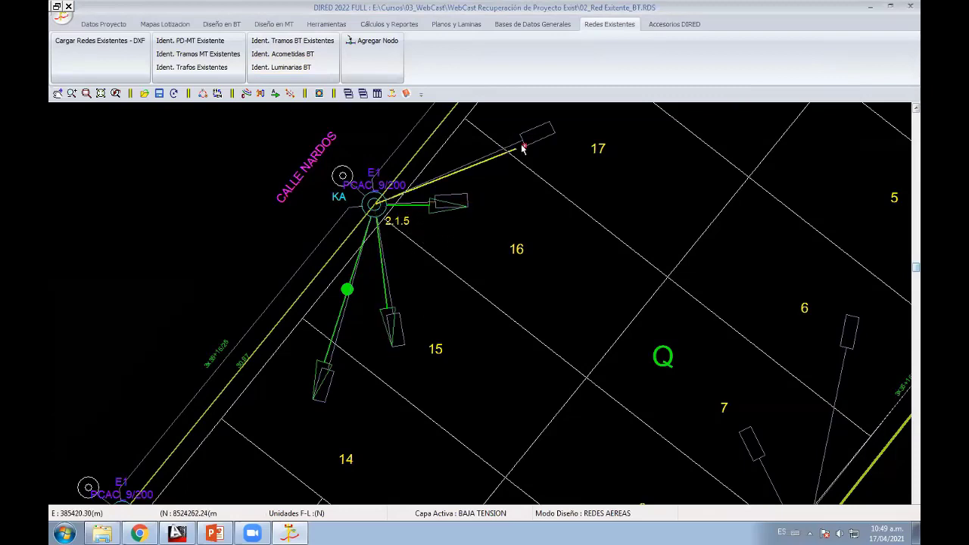
{"action": "left_click", "coordinate": [555, 138]}
Step: Identify the service drops from pole 4.7 and pan over the rest of the block
{"action": "scroll", "coordinate": [481, 329], "scroll_direction": "down", "scroll_amount": 2}
{"action": "scroll", "coordinate": [459, 280], "scroll_direction": "down", "scroll_amount": 2}
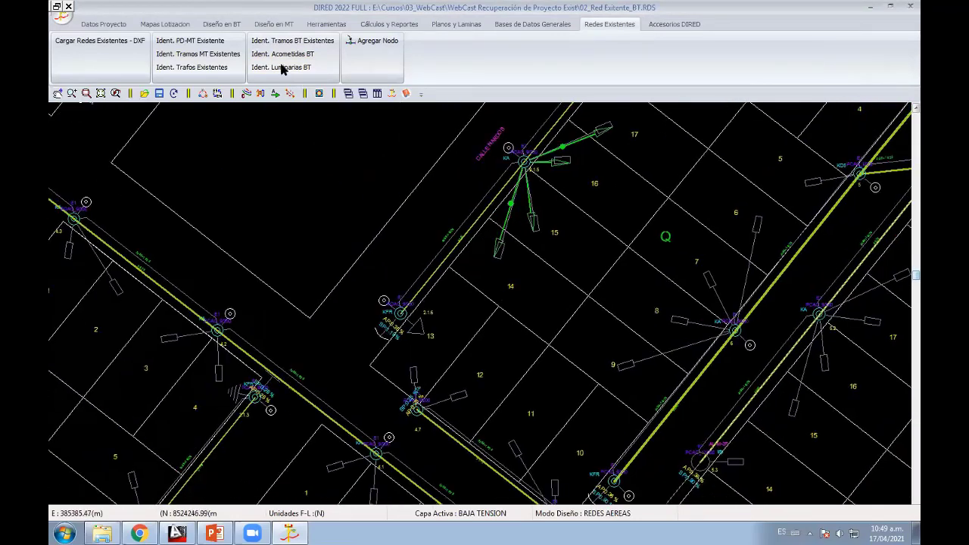
{"action": "scroll", "coordinate": [410, 232], "scroll_direction": "up", "scroll_amount": 2}
{"action": "scroll", "coordinate": [410, 231], "scroll_direction": "up", "scroll_amount": 1}
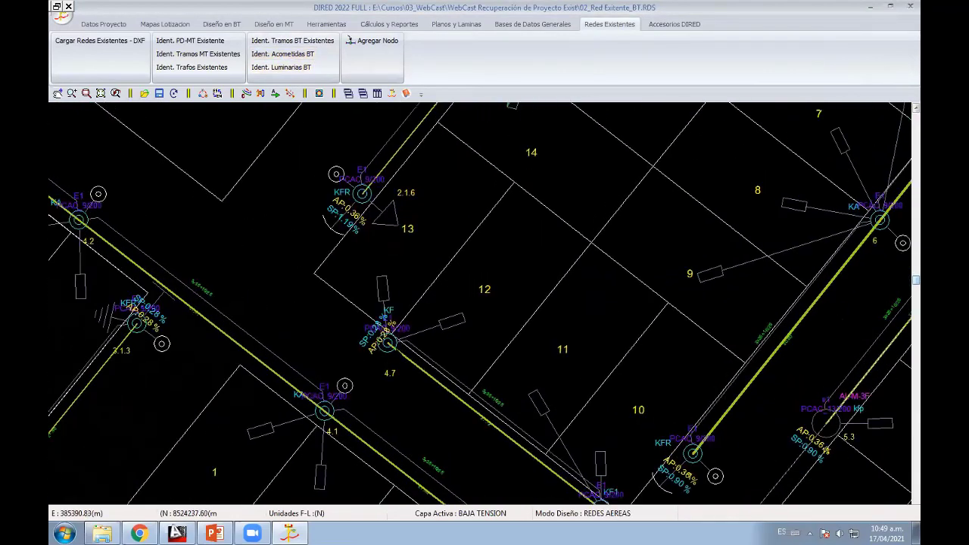
{"action": "left_click", "coordinate": [388, 342]}
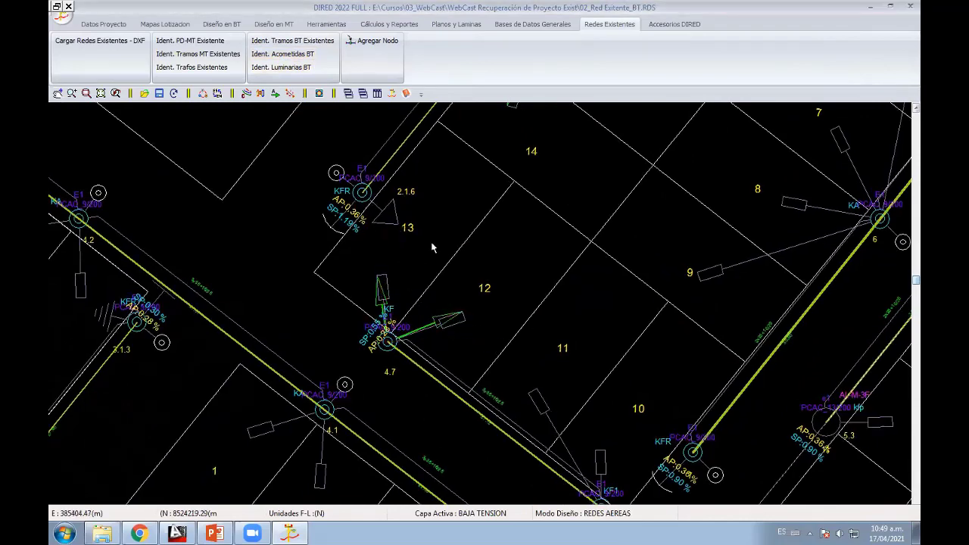
{"action": "middle_click_drag", "start_coordinate": [462, 316], "coordinate": [355, 186]}
{"action": "scroll", "coordinate": [406, 282], "scroll_direction": "down", "scroll_amount": 1}
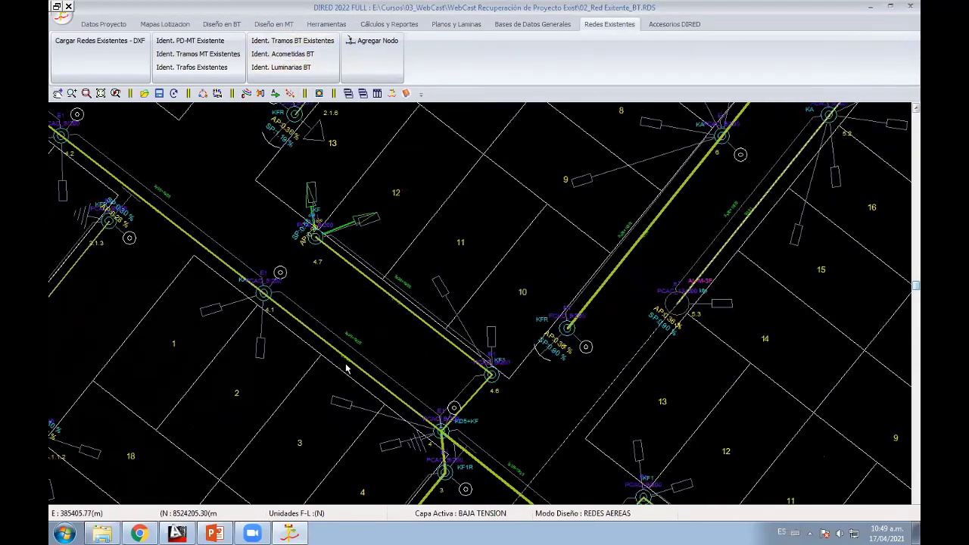
{"action": "scroll", "coordinate": [431, 303], "scroll_direction": "down", "scroll_amount": 2}
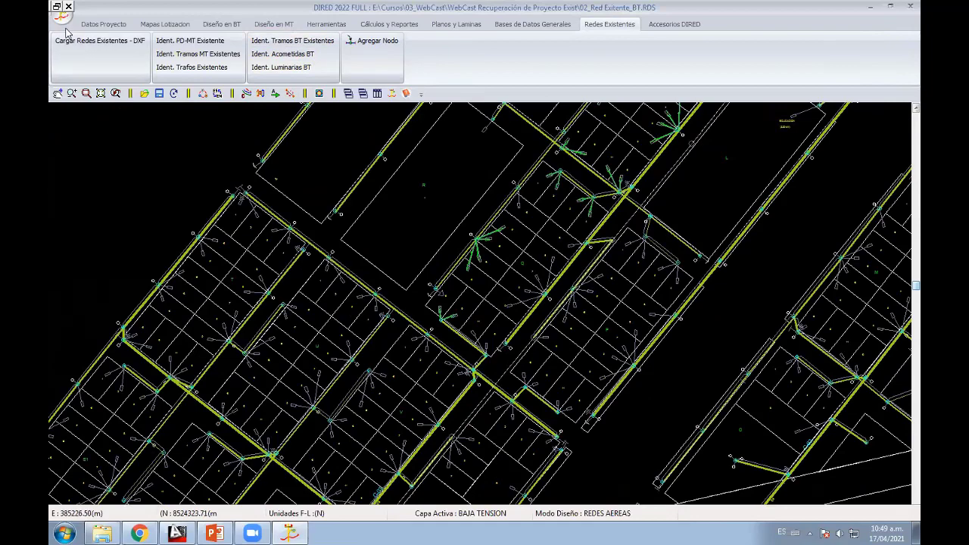
Step: Open the project 03_Red Exitente_Acometida.RDS through Abrir Archivo
{"action": "left_click", "coordinate": [62, 18]}
{"action": "left_click", "coordinate": [85, 42]}
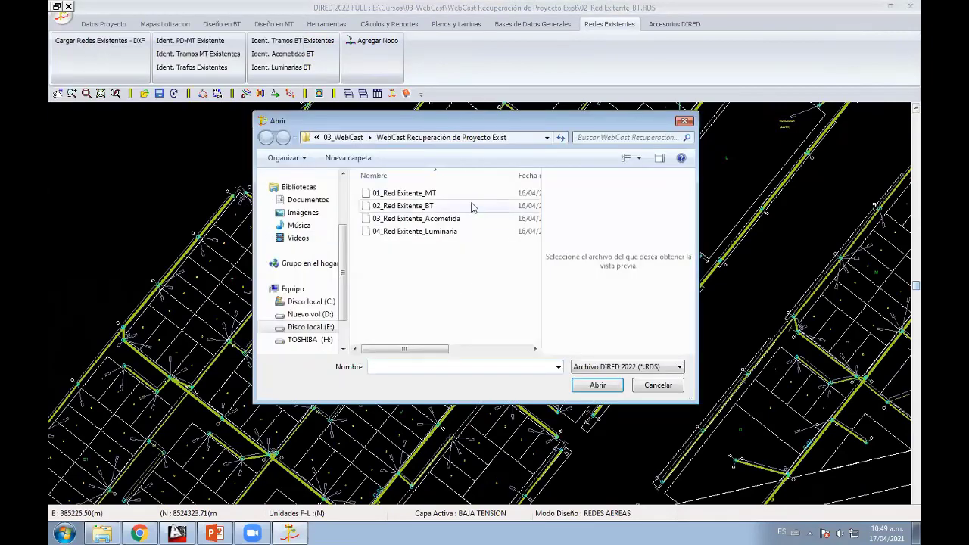
{"action": "double_click", "coordinate": [416, 218]}
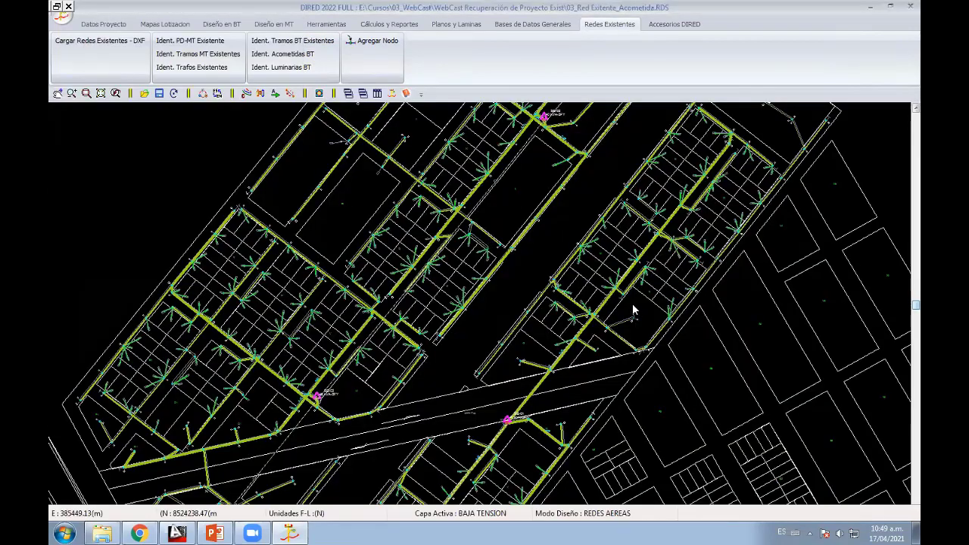
Step: Zoom out and pan away from transformer SE-02 to view the identified service drops
{"action": "scroll", "coordinate": [554, 318], "scroll_direction": "up", "scroll_amount": 1}
{"action": "scroll", "coordinate": [538, 287], "scroll_direction": "up", "scroll_amount": 1}
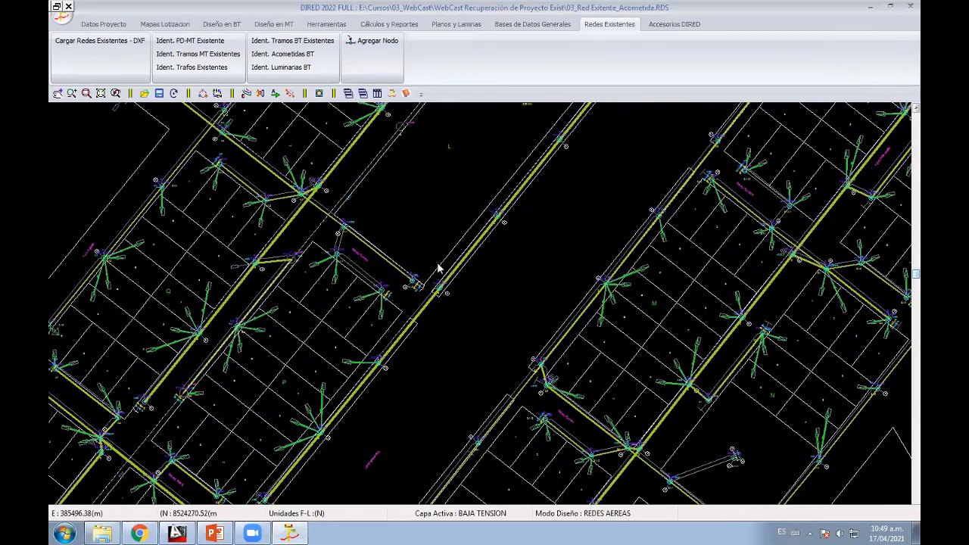
{"action": "scroll", "coordinate": [513, 242], "scroll_direction": "up", "scroll_amount": 1}
{"action": "scroll", "coordinate": [512, 242], "scroll_direction": "up", "scroll_amount": 1}
{"action": "scroll", "coordinate": [426, 314], "scroll_direction": "up", "scroll_amount": 1}
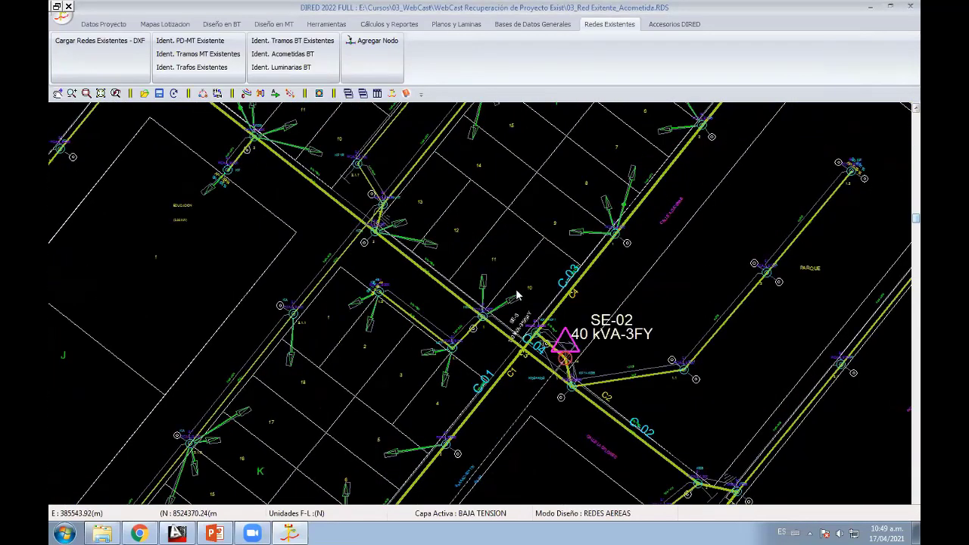
{"action": "middle_click_drag", "start_coordinate": [606, 235], "coordinate": [512, 283]}
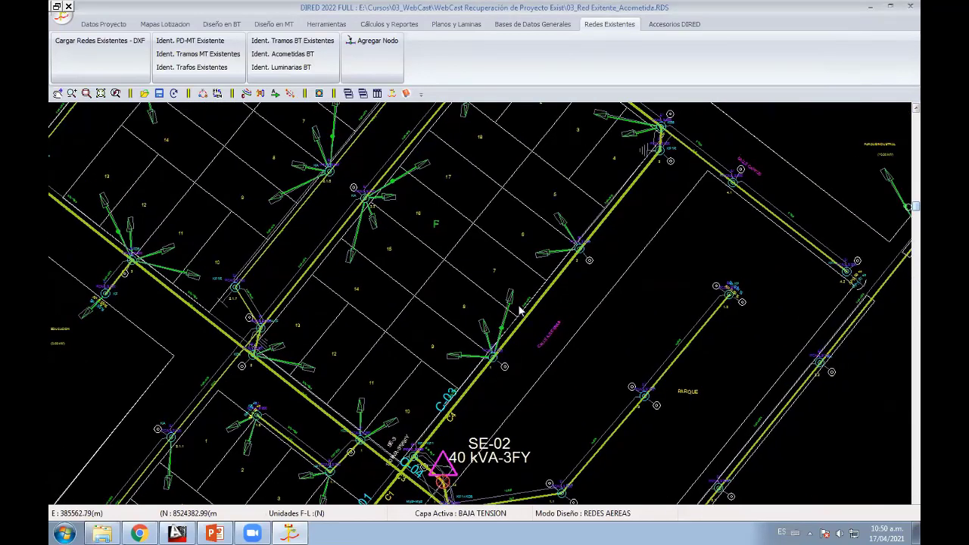
{"action": "scroll", "coordinate": [512, 283], "scroll_direction": "up", "scroll_amount": 1}
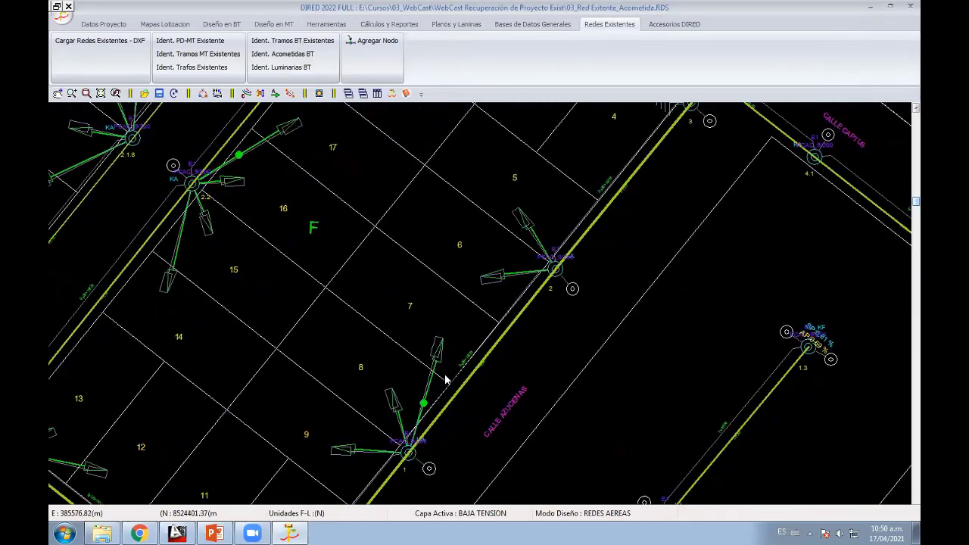
{"action": "scroll", "coordinate": [485, 280], "scroll_direction": "up", "scroll_amount": 1}
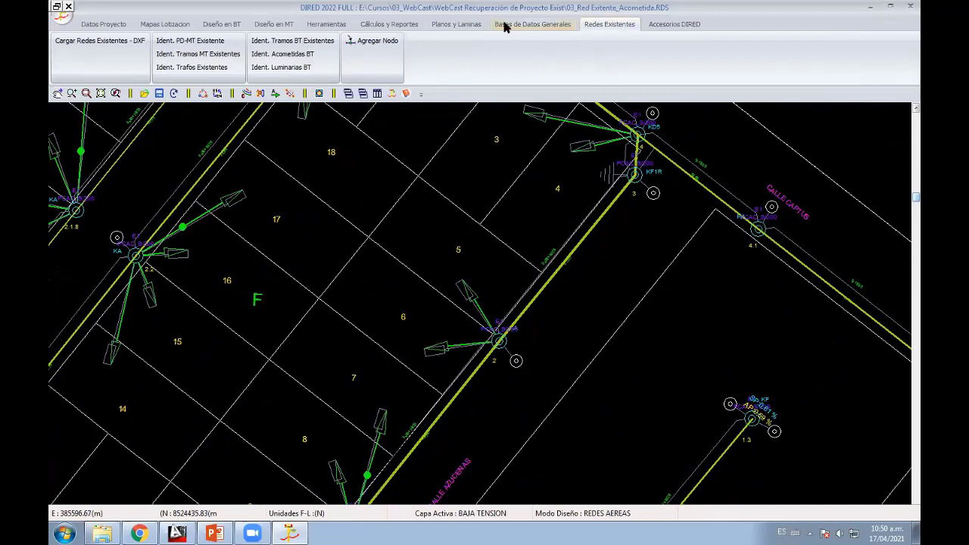
Step: In the service-drop database, set a line-with-square projected symbol and choose symbols for the Alarga and AcomeXLarga types
{"action": "left_click", "coordinate": [527, 25]}
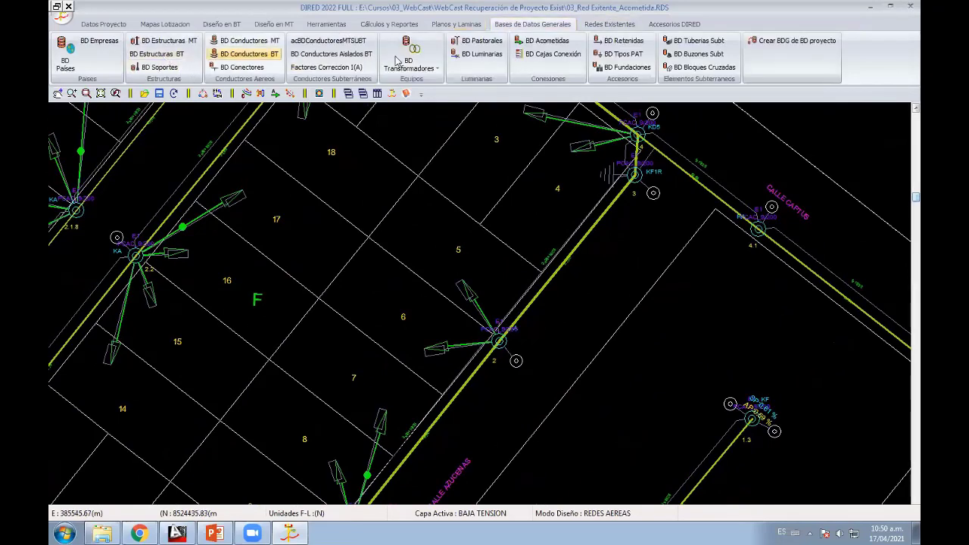
{"action": "left_click", "coordinate": [542, 42]}
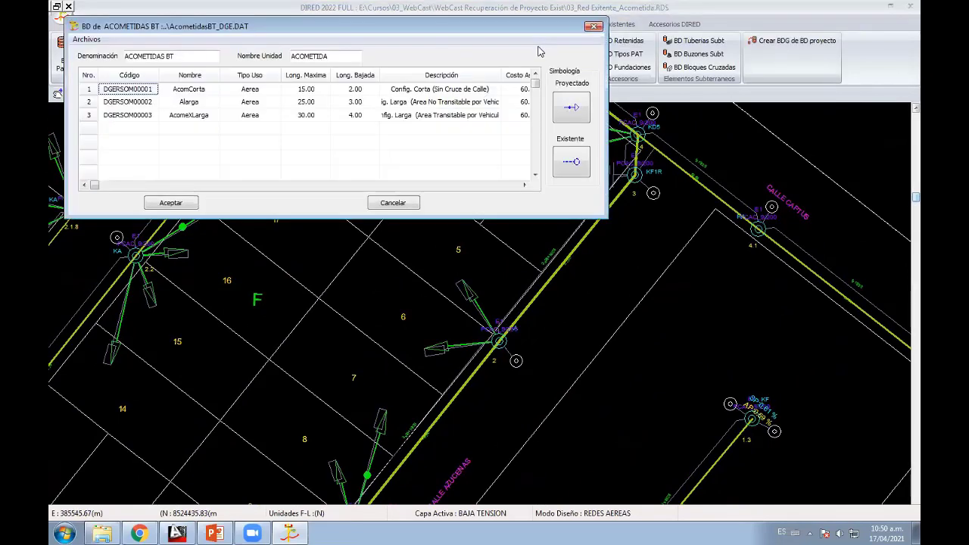
{"action": "left_click", "coordinate": [572, 106]}
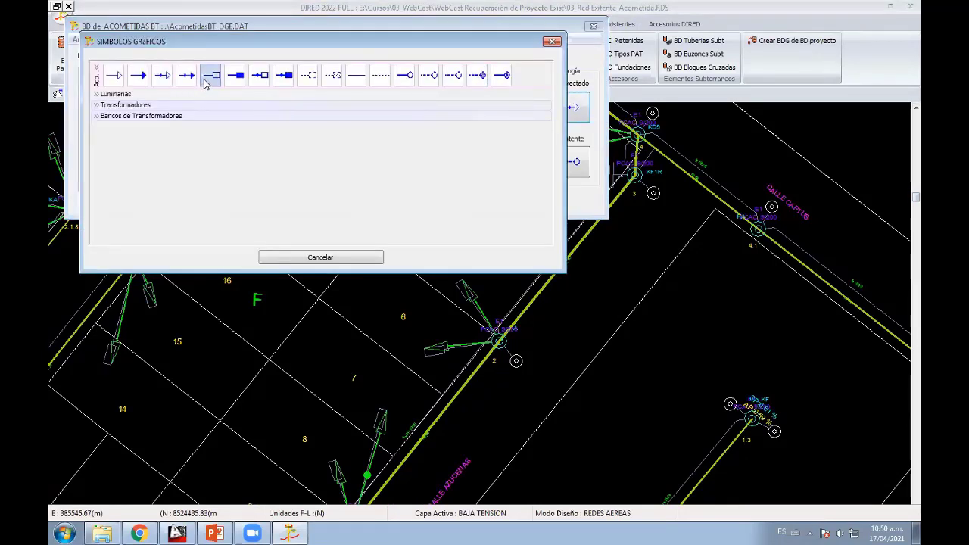
{"action": "left_click", "coordinate": [206, 79]}
{"action": "left_click", "coordinate": [207, 107]}
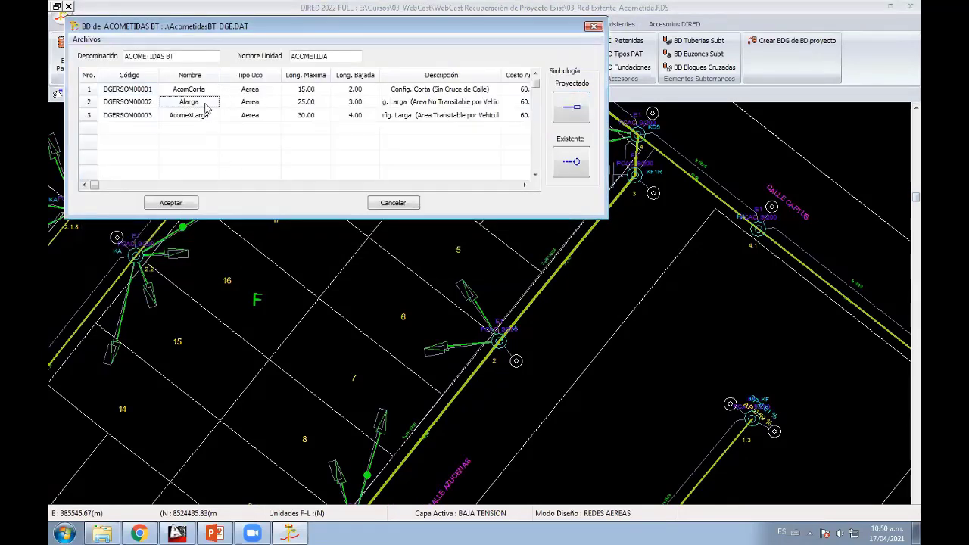
{"action": "left_click", "coordinate": [569, 107]}
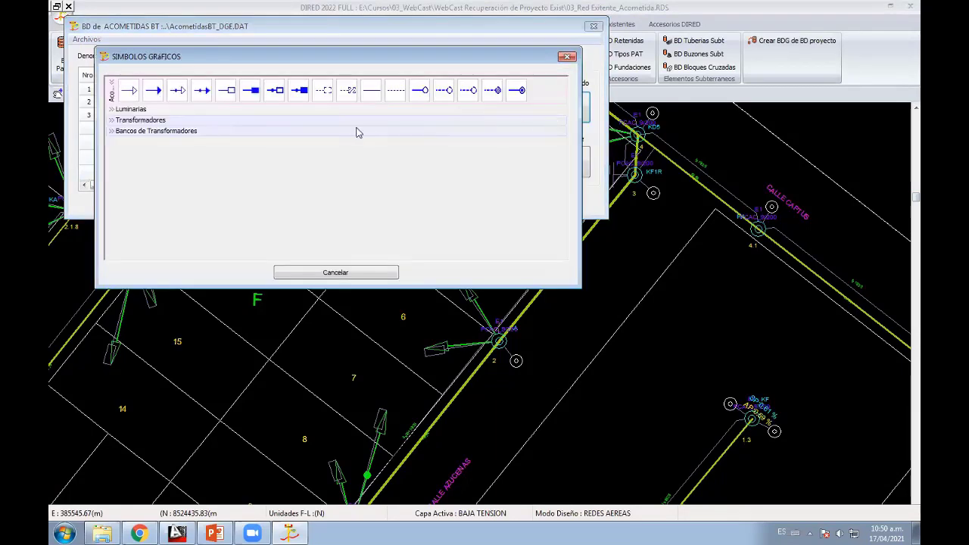
{"action": "left_click", "coordinate": [333, 272]}
{"action": "left_click", "coordinate": [215, 115]}
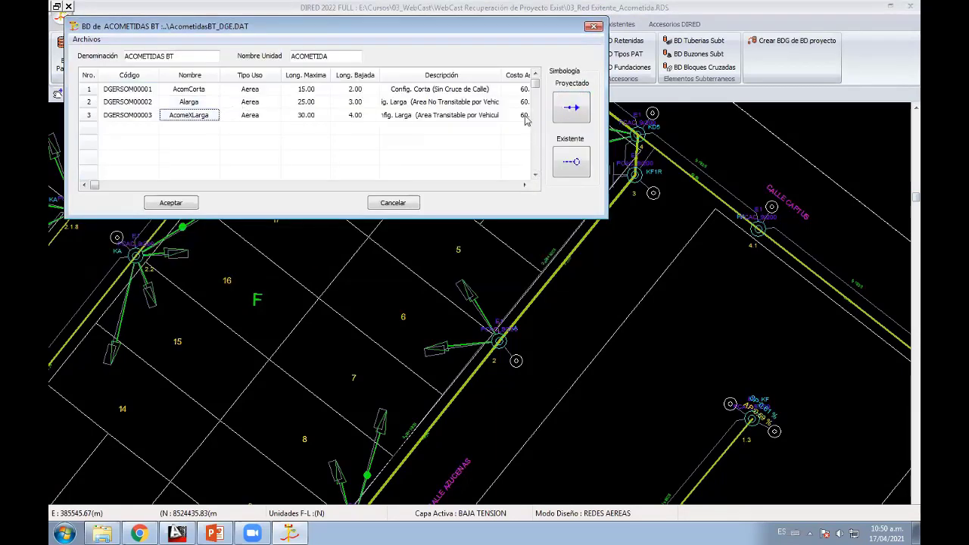
{"action": "left_click", "coordinate": [559, 107]}
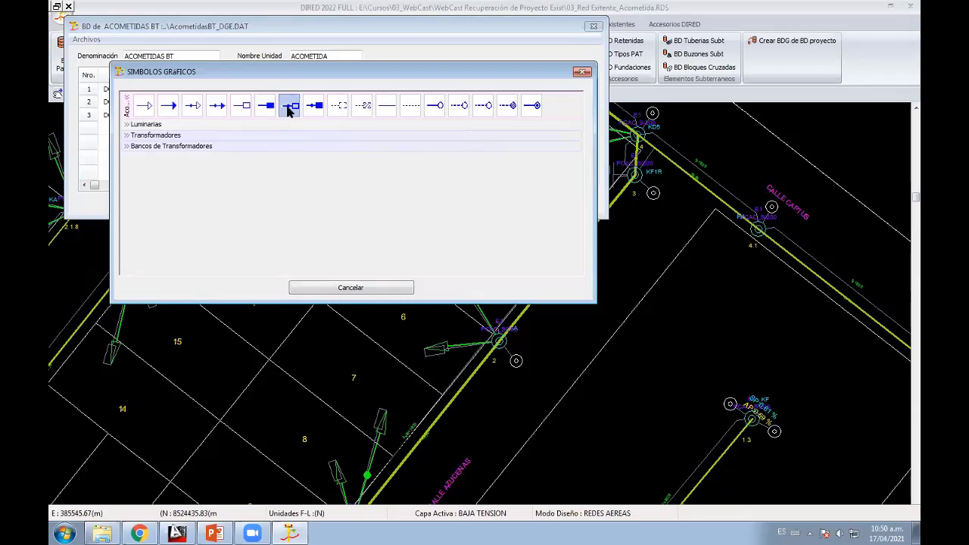
{"action": "left_click", "coordinate": [289, 108]}
Step: Pick new projected and existing symbols for AcomCorta, Alarga and AcomeXLarga, then accept the database
{"action": "left_click", "coordinate": [203, 108]}
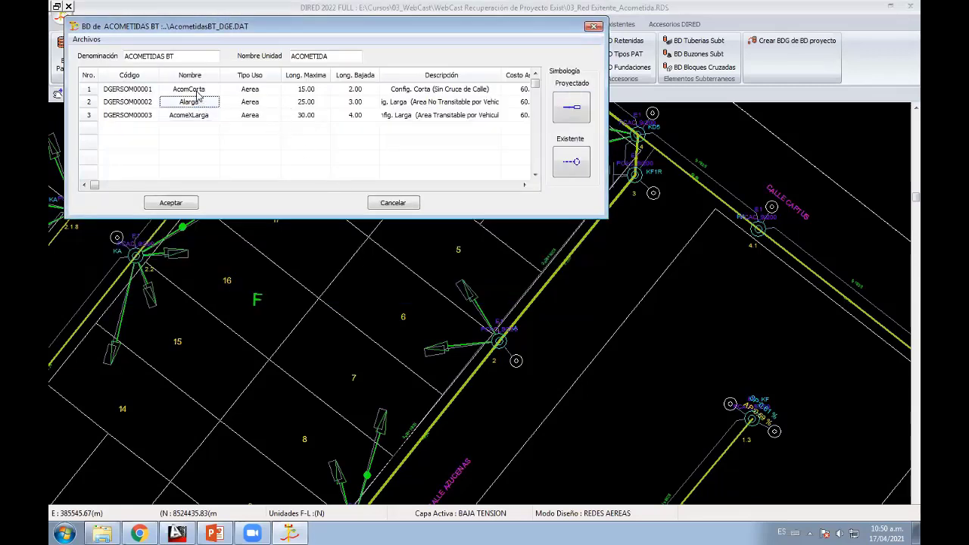
{"action": "left_click", "coordinate": [192, 104]}
{"action": "left_click", "coordinate": [192, 91]}
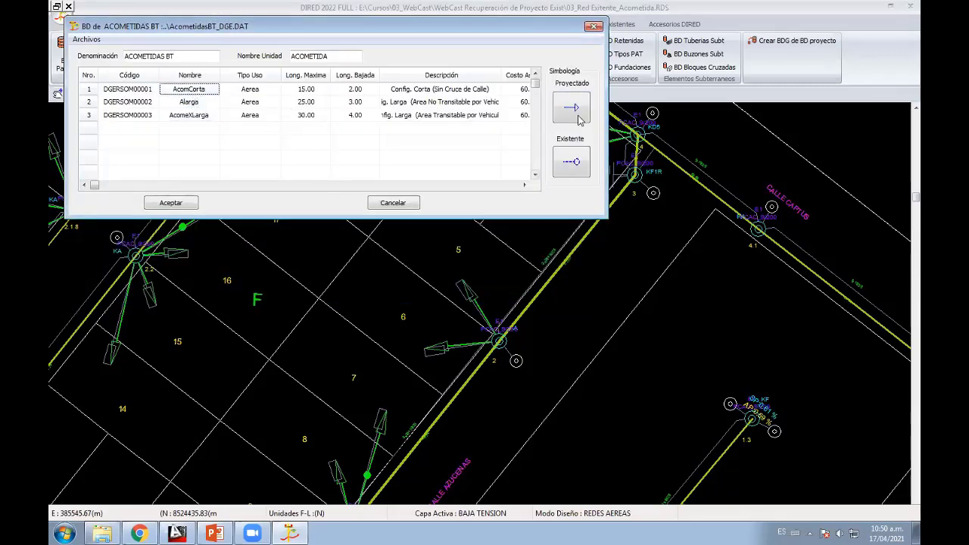
{"action": "left_click", "coordinate": [572, 110]}
{"action": "left_click", "coordinate": [259, 121]}
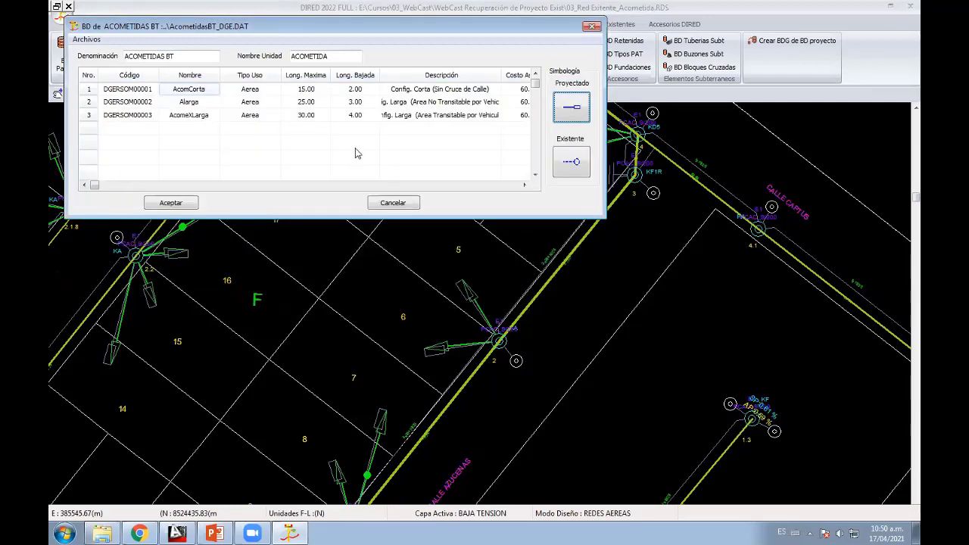
{"action": "left_click", "coordinate": [193, 104]}
{"action": "left_click", "coordinate": [570, 109]}
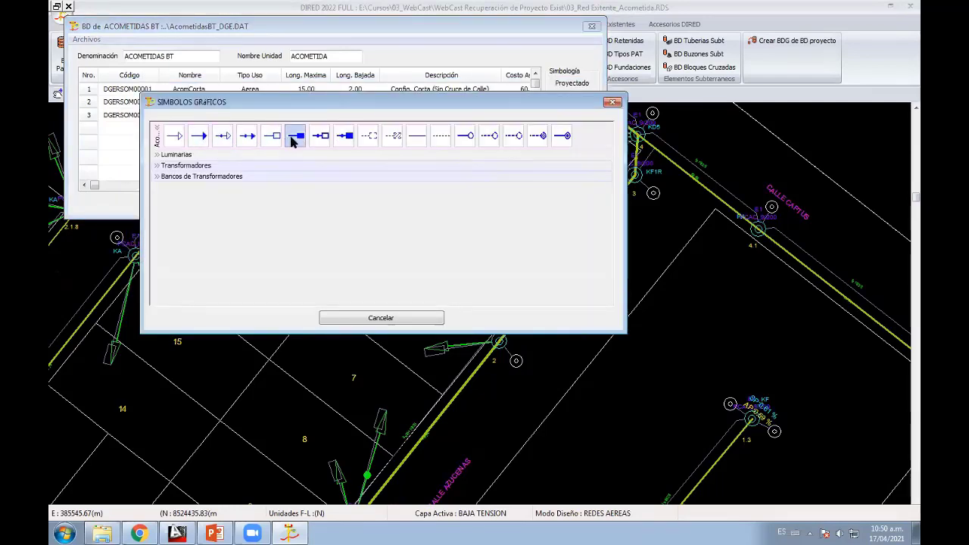
{"action": "left_click", "coordinate": [294, 141]}
{"action": "left_click", "coordinate": [203, 114]}
{"action": "left_click", "coordinate": [571, 111]}
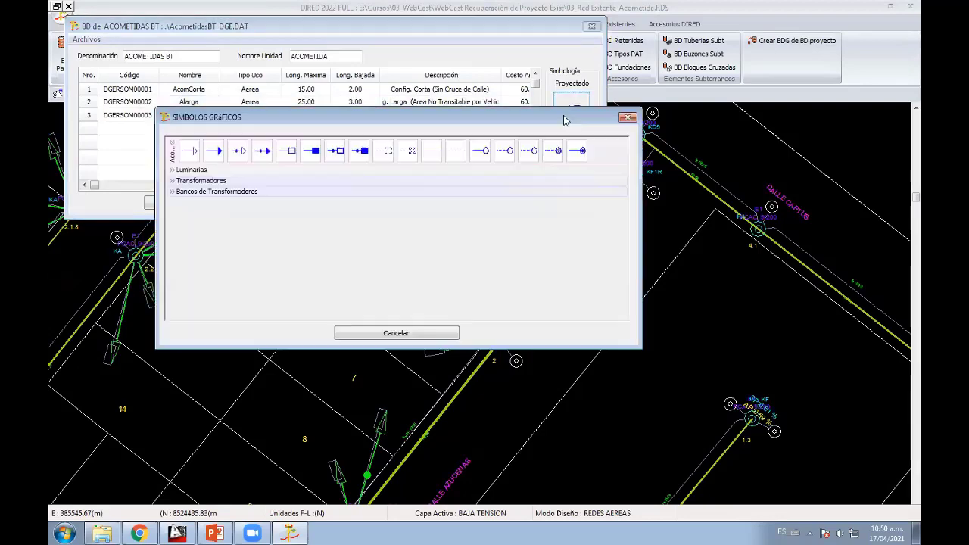
{"action": "left_click", "coordinate": [338, 154]}
{"action": "left_click", "coordinate": [171, 203]}
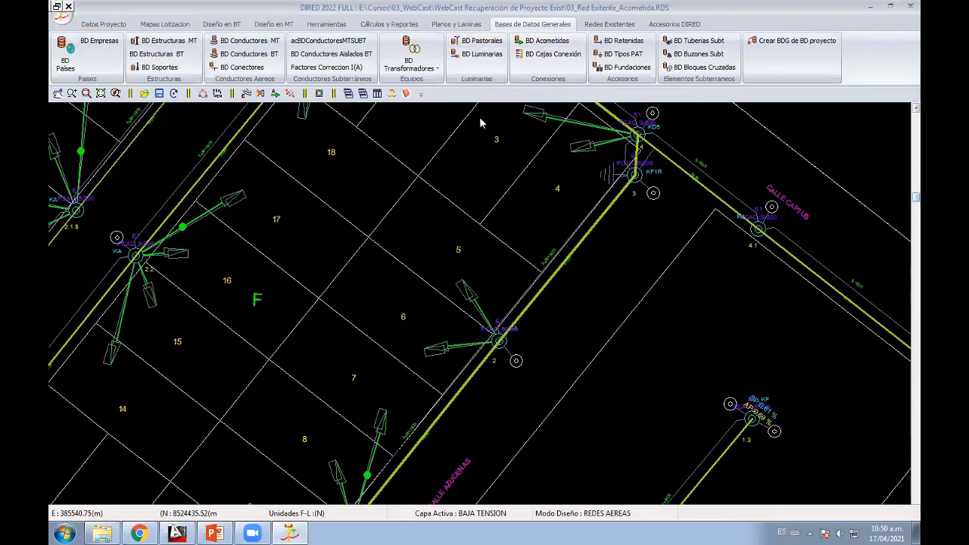
Step: Review the luminaire and bracket lists, then update the Acometidas table with Actualizar Datos por Nombre and apply
{"action": "left_click", "coordinate": [104, 23]}
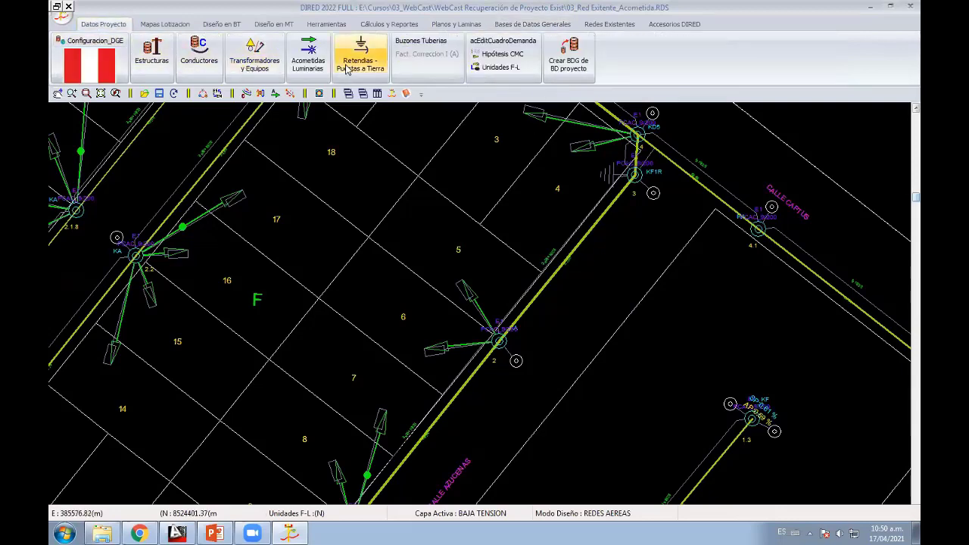
{"action": "left_click", "coordinate": [305, 67]}
{"action": "left_click", "coordinate": [290, 161]}
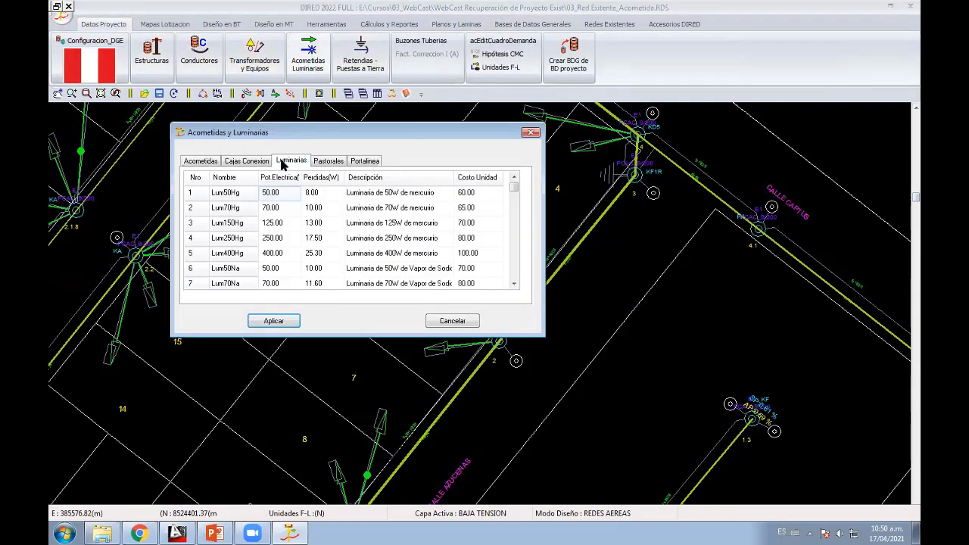
{"action": "right_click", "coordinate": [316, 211]}
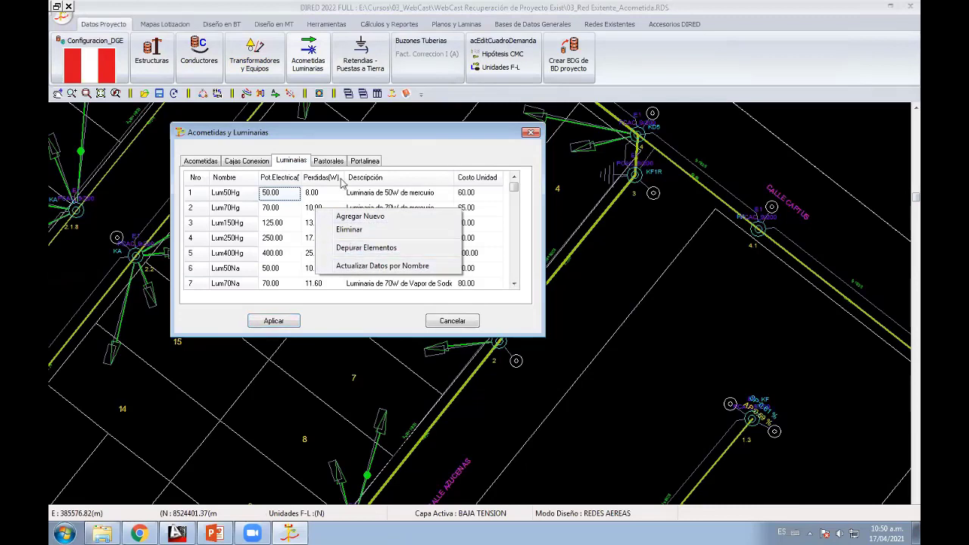
{"action": "left_click", "coordinate": [259, 162]}
{"action": "left_click", "coordinate": [327, 161]}
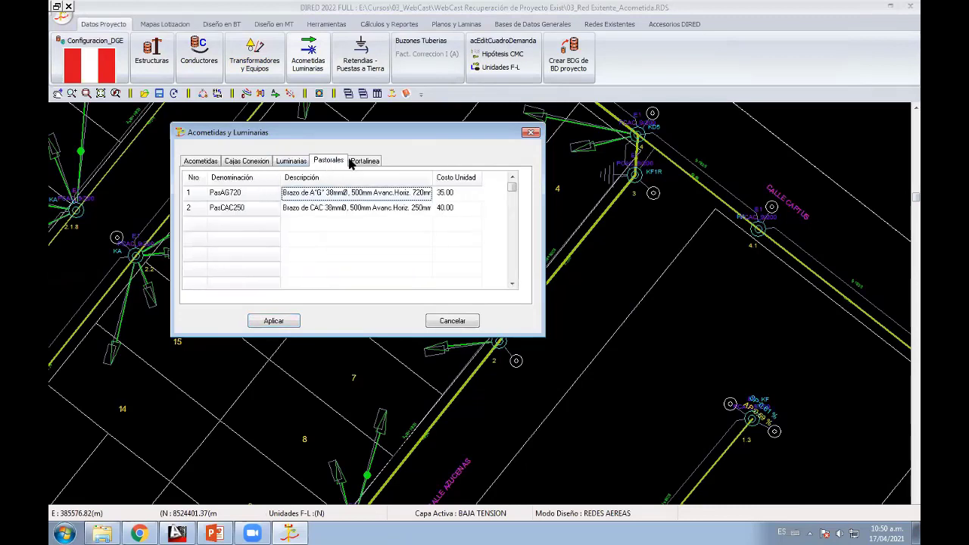
{"action": "left_click", "coordinate": [202, 162]}
{"action": "right_click", "coordinate": [343, 230]}
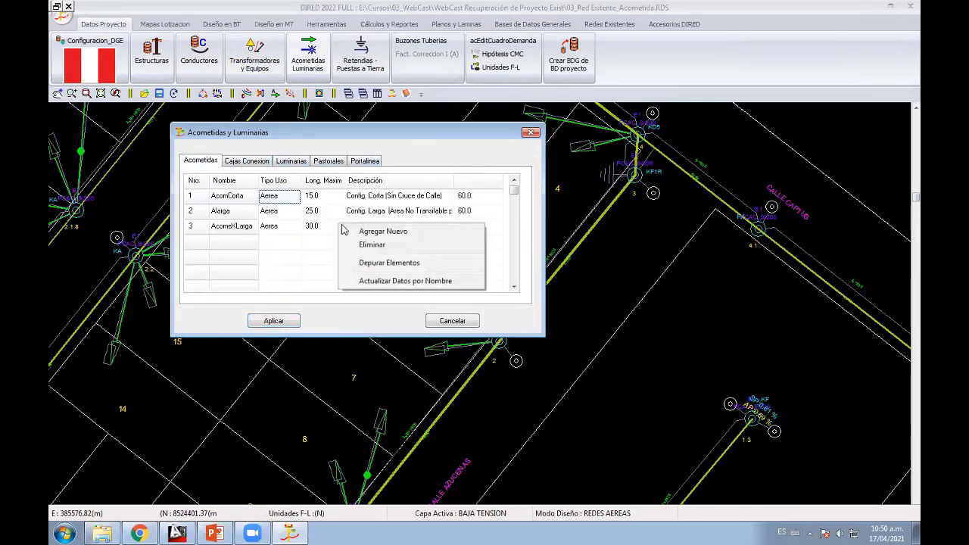
{"action": "left_click", "coordinate": [405, 281]}
{"action": "left_click", "coordinate": [286, 323]}
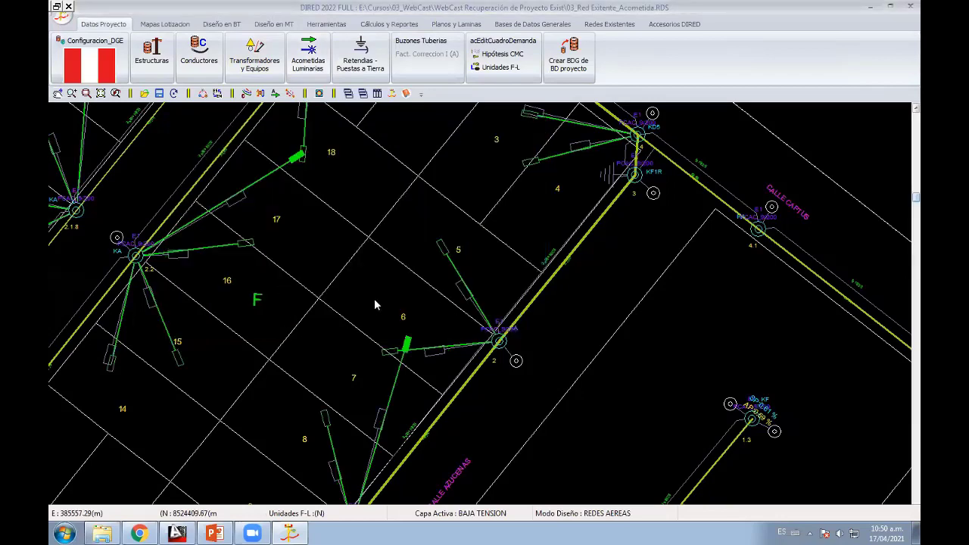
Step: Pan and zoom across lots 1–3, lots K and L, and the blocks around SE-02 to inspect the new drop symbols
{"action": "scroll", "coordinate": [464, 270], "scroll_direction": "up", "scroll_amount": 3}
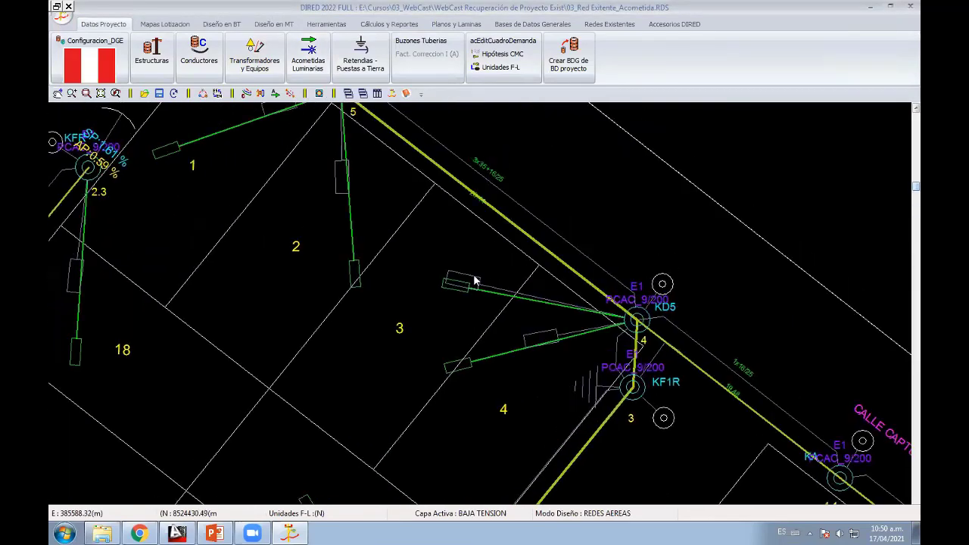
{"action": "middle_click_drag", "start_coordinate": [450, 293], "coordinate": [523, 346]}
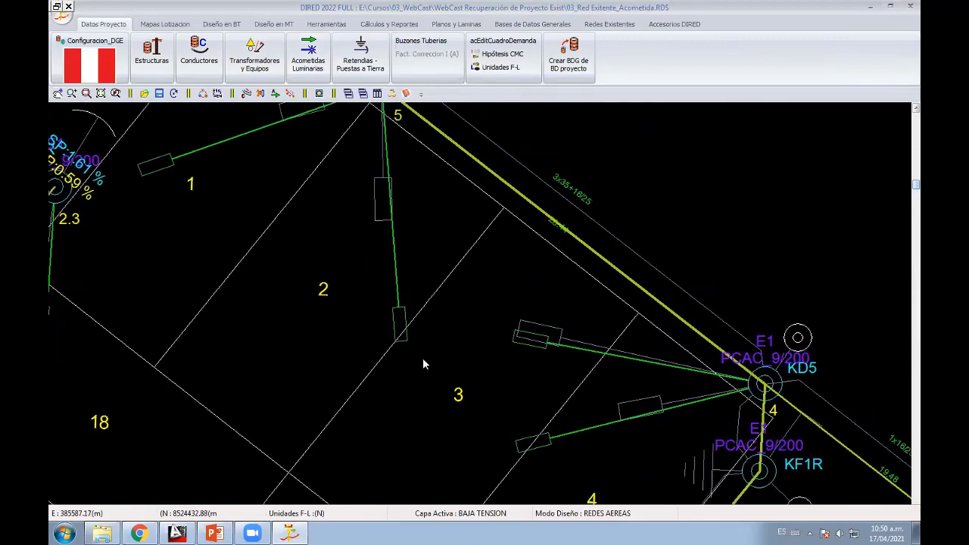
{"action": "middle_click_drag", "start_coordinate": [429, 369], "coordinate": [460, 378]}
{"action": "scroll", "coordinate": [460, 379], "scroll_direction": "down", "scroll_amount": 3}
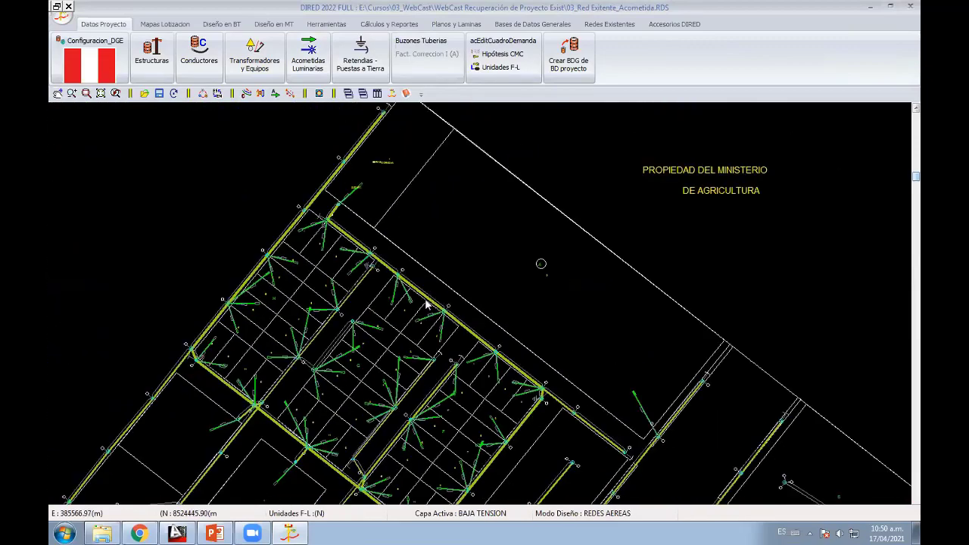
{"action": "mouse_move", "coordinate": [424, 352]}
{"action": "middle_mouse_down"}
{"action": "mouse_move", "coordinate": [496, 278]}
{"action": "mouse_move", "coordinate": [482, 199]}
{"action": "middle_mouse_up"}
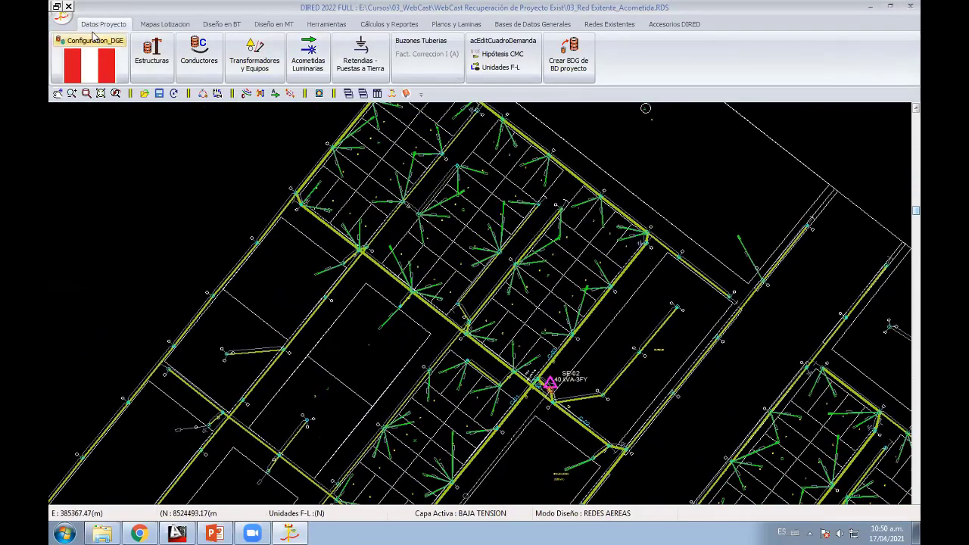
{"action": "scroll", "coordinate": [378, 324], "scroll_direction": "up", "scroll_amount": 3}
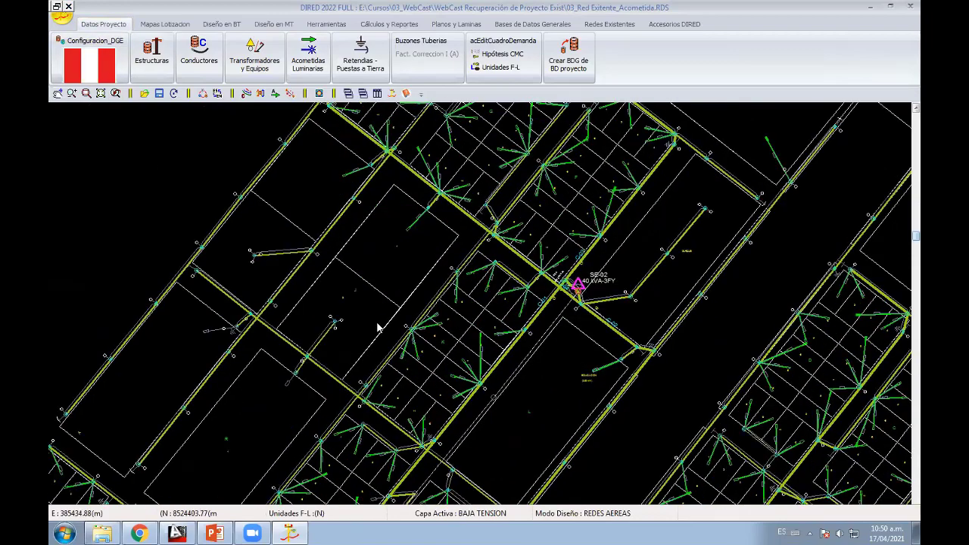
{"action": "scroll", "coordinate": [378, 324], "scroll_direction": "up", "scroll_amount": 2}
{"action": "middle_click_drag", "start_coordinate": [496, 140], "coordinate": [404, 230]}
{"action": "scroll", "coordinate": [403, 229], "scroll_direction": "up", "scroll_amount": 2}
{"action": "scroll", "coordinate": [391, 313], "scroll_direction": "up", "scroll_amount": 2}
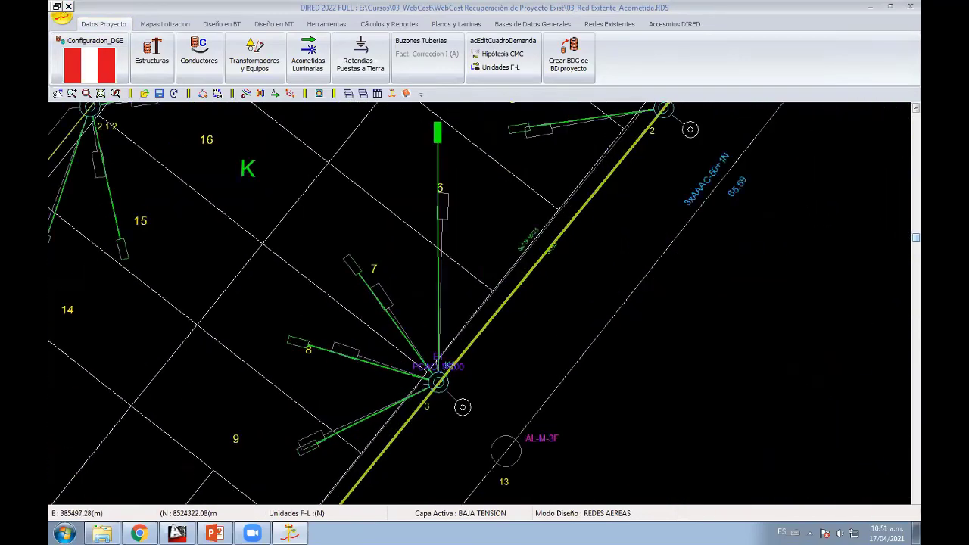
{"action": "scroll", "coordinate": [413, 340], "scroll_direction": "down", "scroll_amount": 1}
{"action": "scroll", "coordinate": [429, 325], "scroll_direction": "down", "scroll_amount": 1}
{"action": "scroll", "coordinate": [439, 341], "scroll_direction": "down", "scroll_amount": 1}
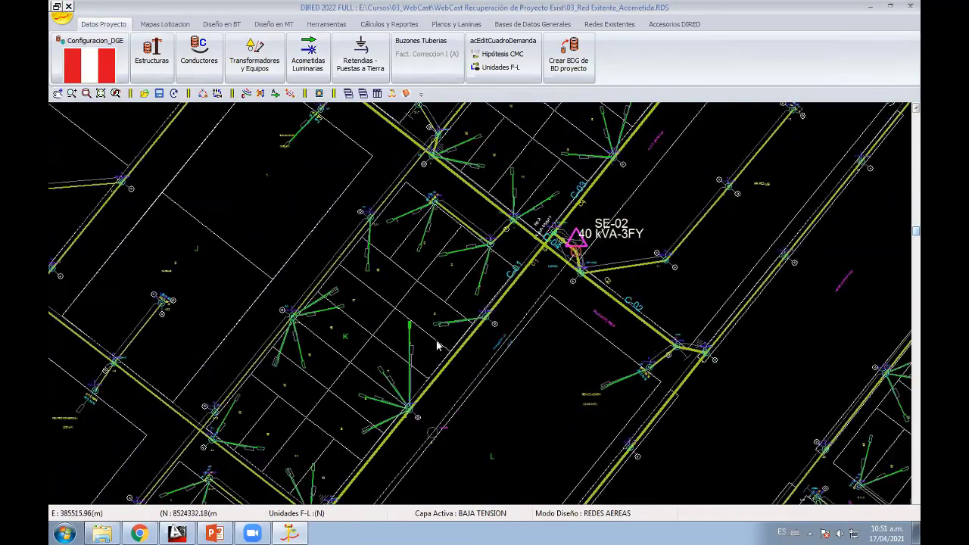
{"action": "scroll", "coordinate": [423, 323], "scroll_direction": "down", "scroll_amount": 2}
{"action": "scroll", "coordinate": [431, 318], "scroll_direction": "down", "scroll_amount": 1}
{"action": "scroll", "coordinate": [454, 303], "scroll_direction": "down", "scroll_amount": 2}
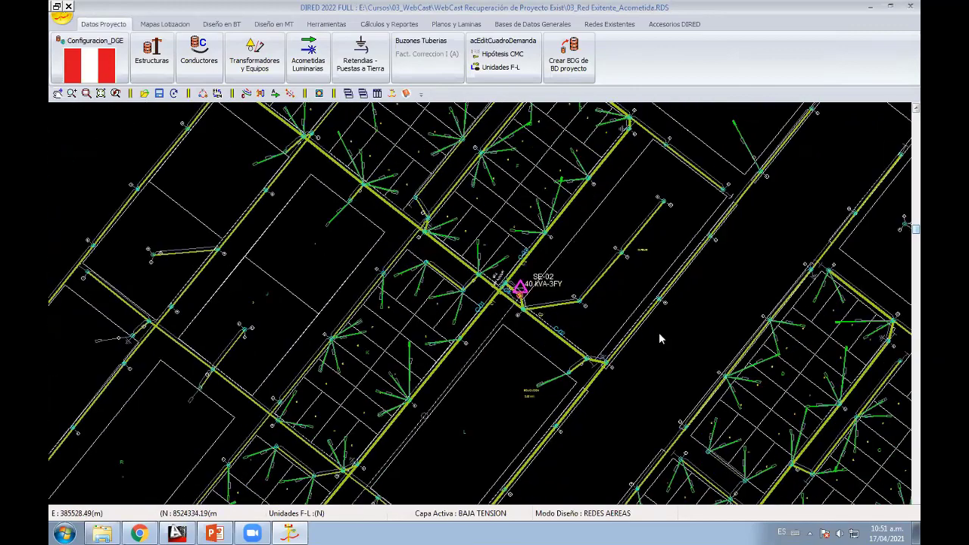
{"action": "scroll", "coordinate": [463, 214], "scroll_direction": "down", "scroll_amount": 1}
{"action": "middle_click_drag", "start_coordinate": [463, 214], "coordinate": [265, 90]}
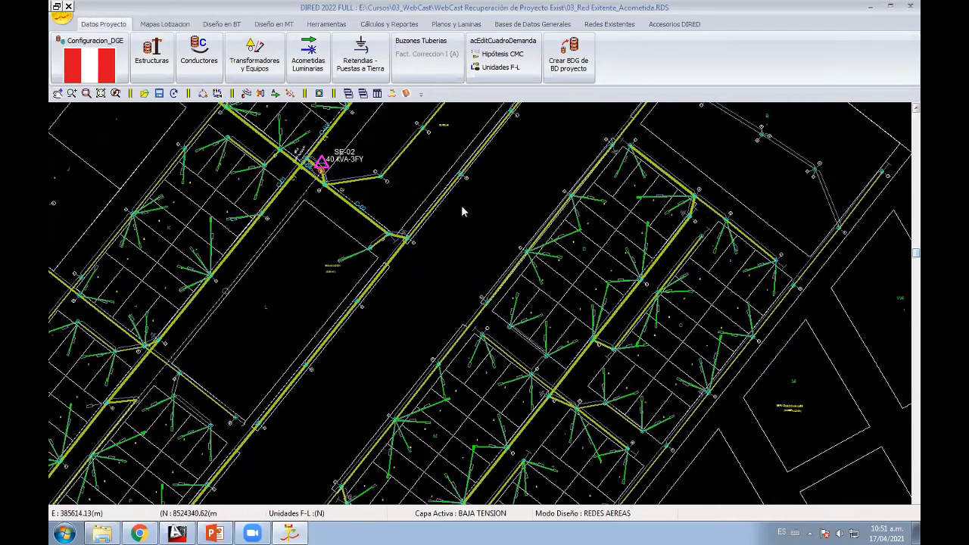
Step: Close the Acometida, BT, MT and Only Catastro drawings without saving
{"action": "left_click", "coordinate": [68, 6]}
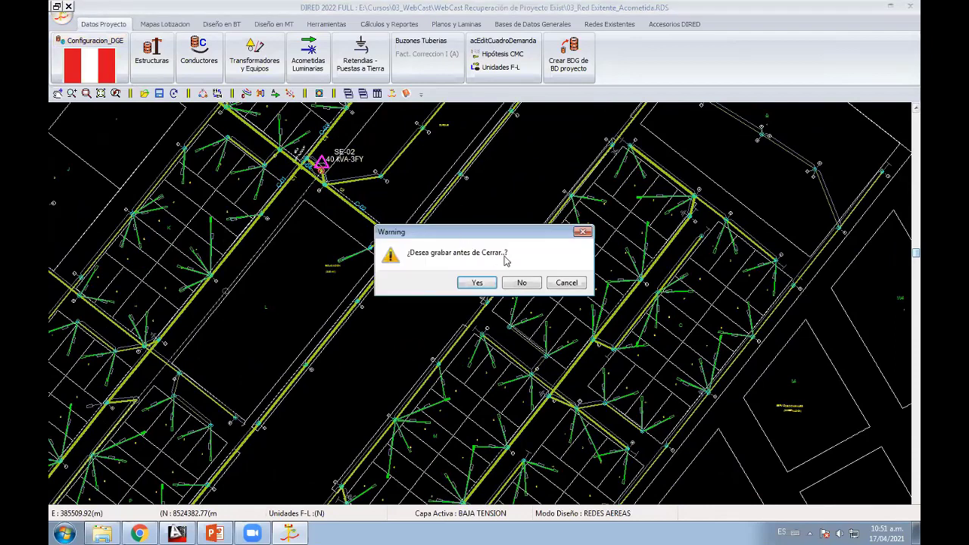
{"action": "left_click", "coordinate": [516, 279]}
{"action": "left_click", "coordinate": [68, 6]}
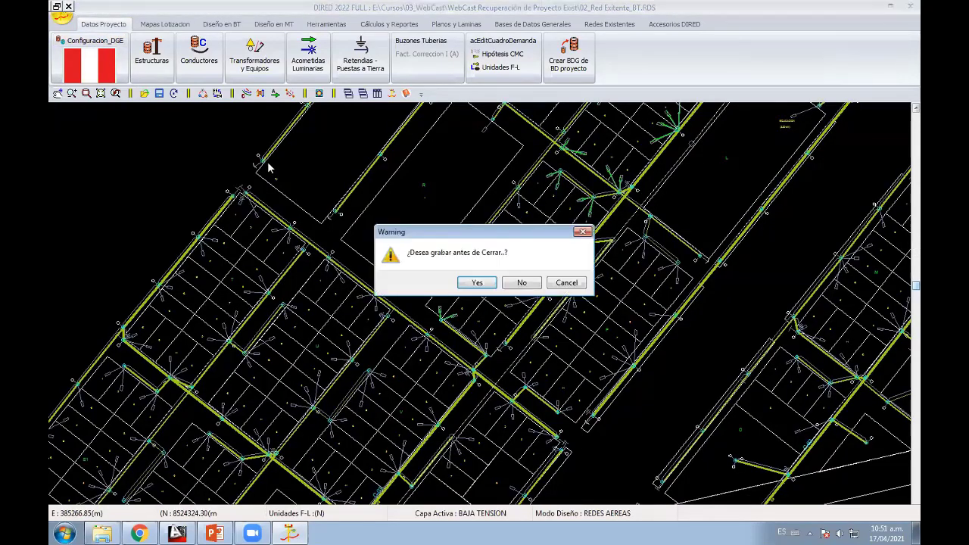
{"action": "left_click", "coordinate": [522, 283]}
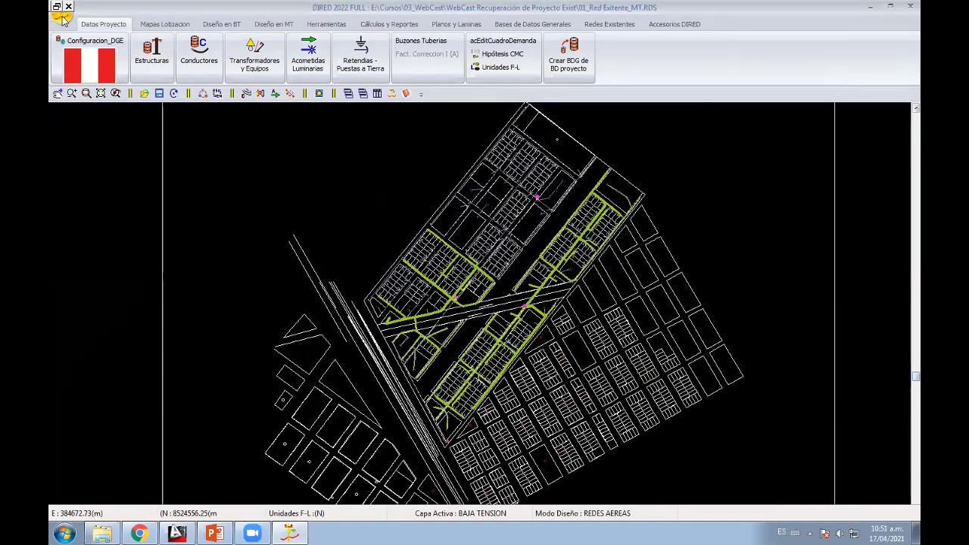
{"action": "left_click", "coordinate": [69, 6]}
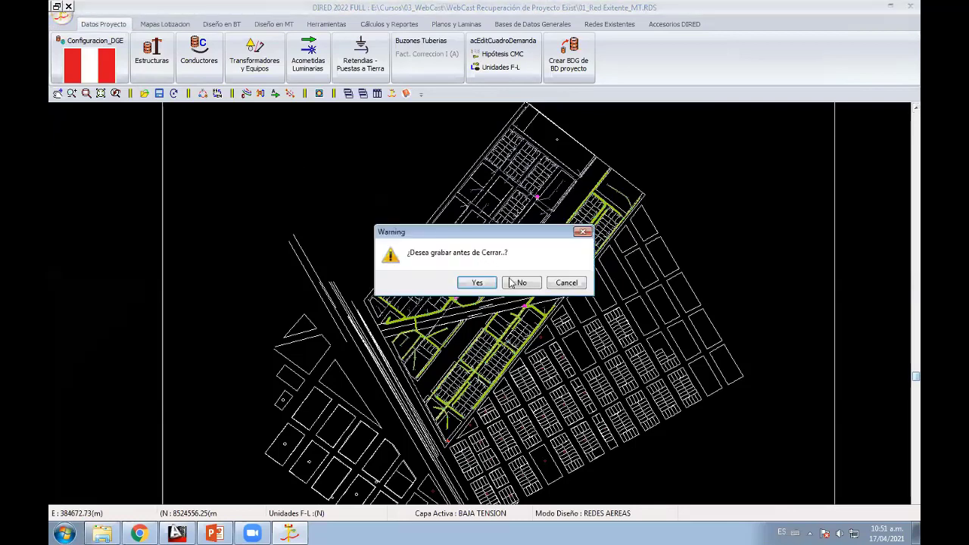
{"action": "left_click", "coordinate": [522, 282]}
{"action": "left_click", "coordinate": [68, 6]}
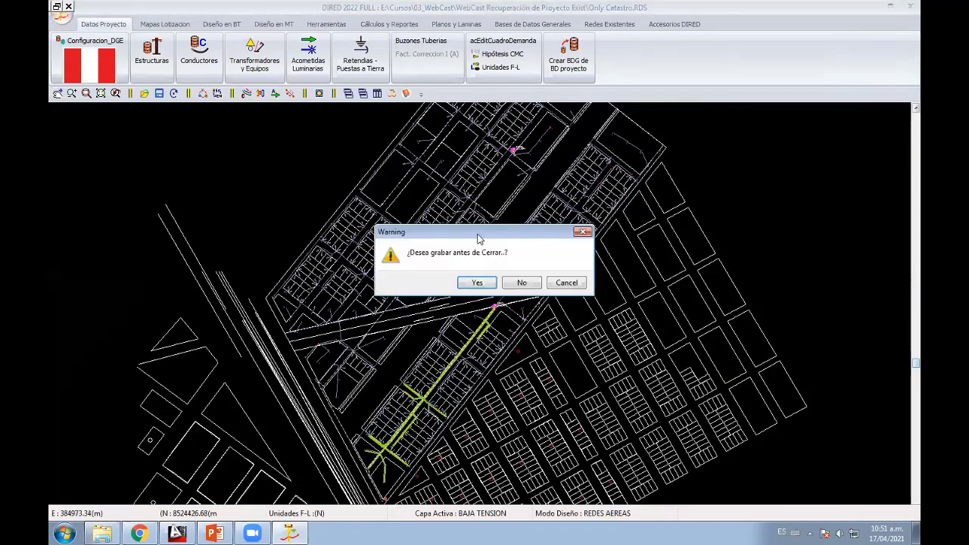
{"action": "left_click", "coordinate": [522, 282]}
Step: Reopen 03_Red_Existente_Acometida, zoom in, and show the Redes Existentes identification commands
{"action": "left_click", "coordinate": [62, 13]}
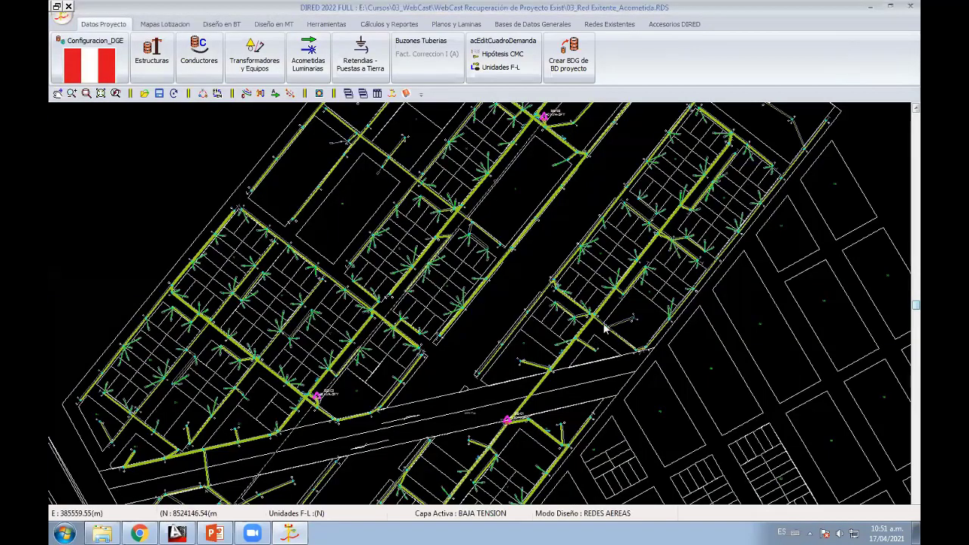
{"action": "middle_click_drag", "start_coordinate": [559, 289], "coordinate": [478, 318]}
{"action": "scroll", "coordinate": [478, 318], "scroll_direction": "up", "scroll_amount": 2}
{"action": "scroll", "coordinate": [478, 318], "scroll_direction": "up", "scroll_amount": 2}
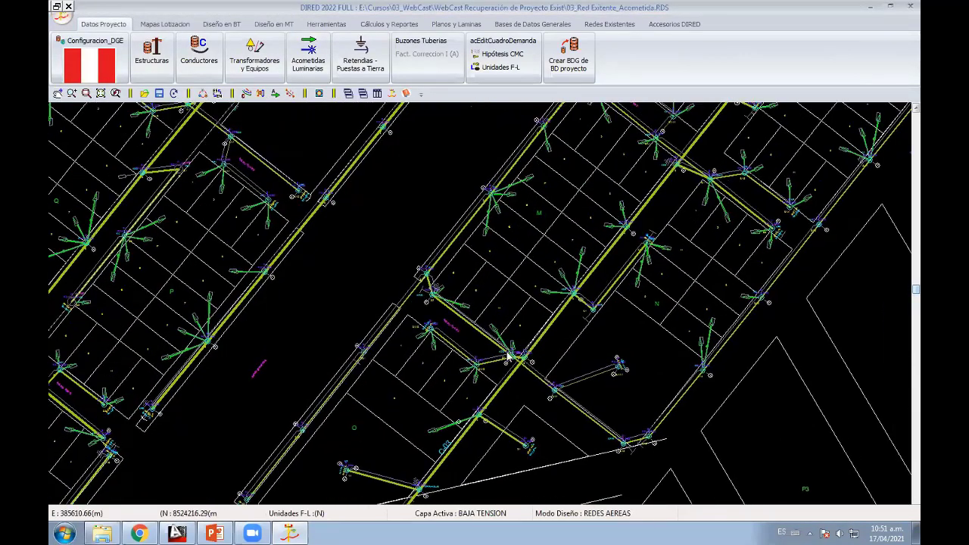
{"action": "scroll", "coordinate": [454, 356], "scroll_direction": "up", "scroll_amount": 2}
{"action": "scroll", "coordinate": [447, 371], "scroll_direction": "up", "scroll_amount": 2}
{"action": "scroll", "coordinate": [455, 363], "scroll_direction": "up", "scroll_amount": 2}
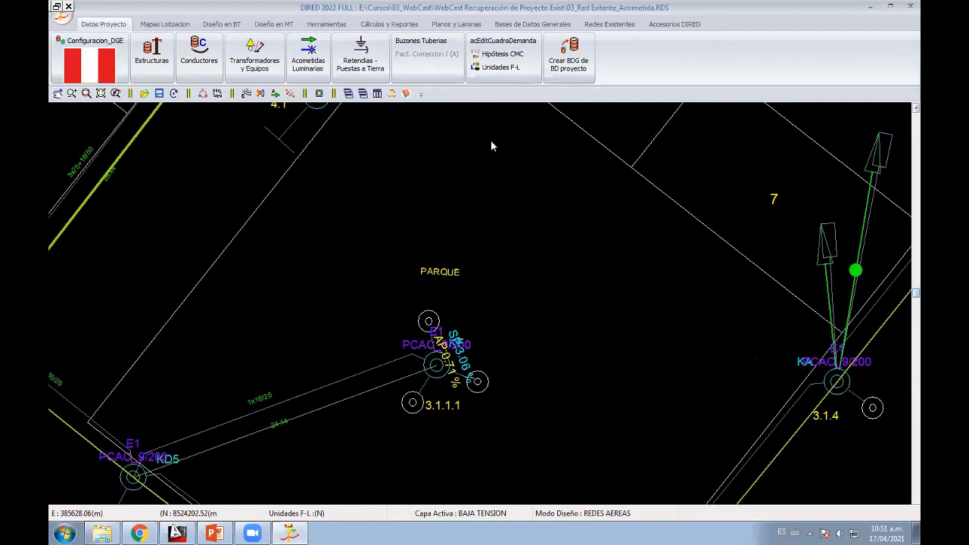
{"action": "left_click", "coordinate": [615, 24]}
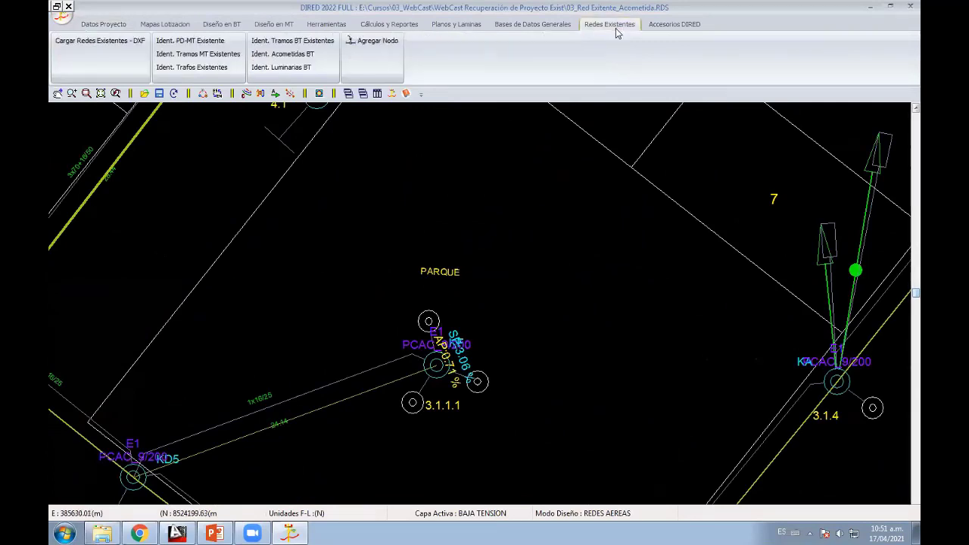
Step: Identify existing luminaires near PARQUE, at node 3.1.1.1 and at poles 3.1.5 through 3.1.9
{"action": "left_click", "coordinate": [288, 69]}
{"action": "left_click", "coordinate": [429, 322]}
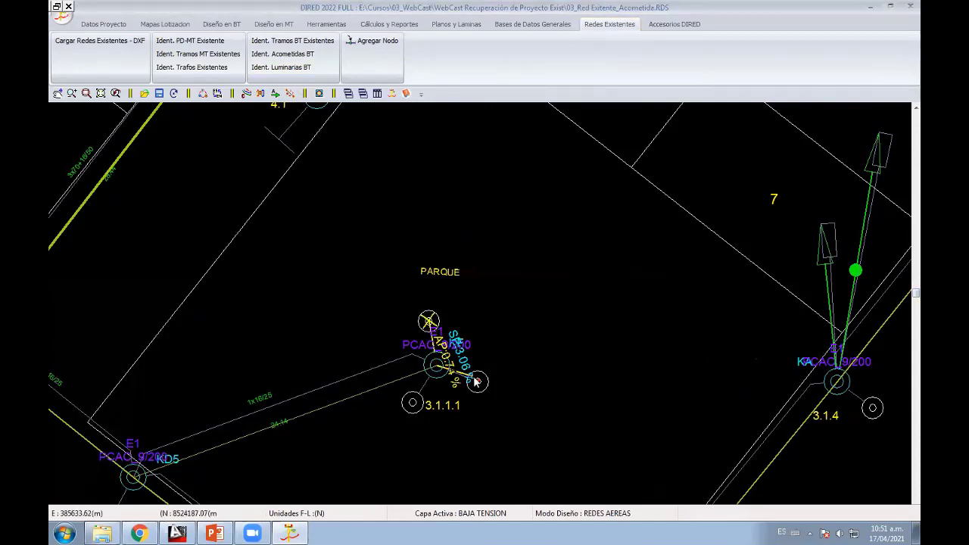
{"action": "left_click", "coordinate": [412, 402]}
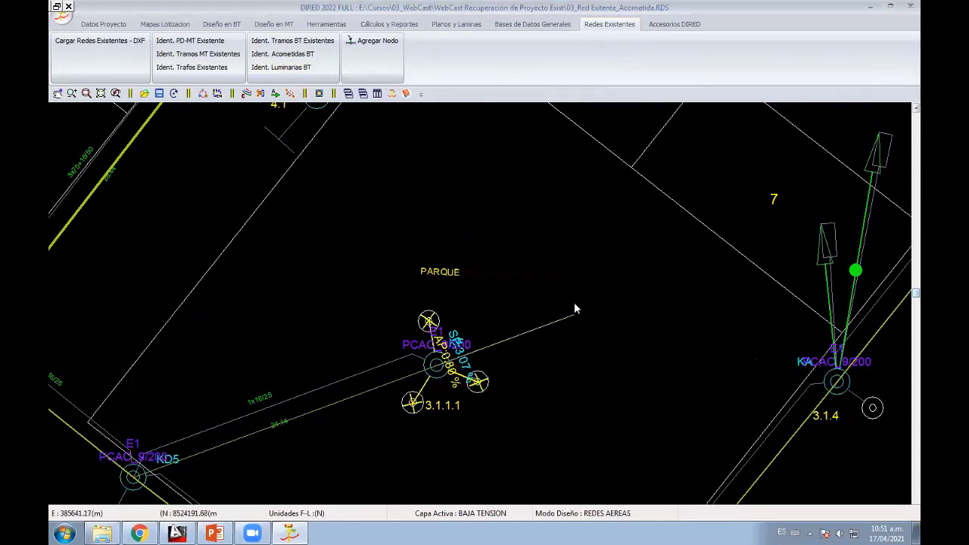
{"action": "left_click", "coordinate": [296, 68]}
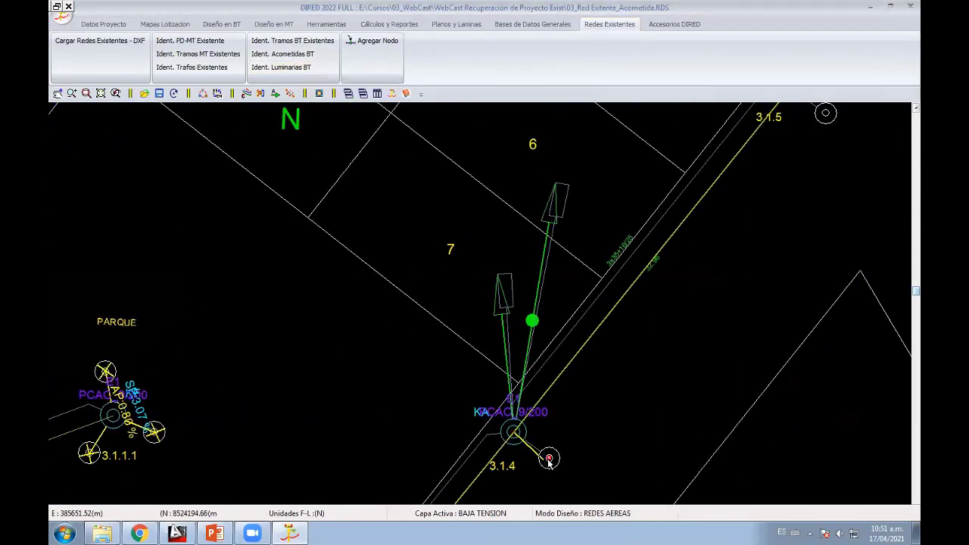
{"action": "left_click", "coordinate": [284, 68]}
{"action": "left_click", "coordinate": [665, 272]}
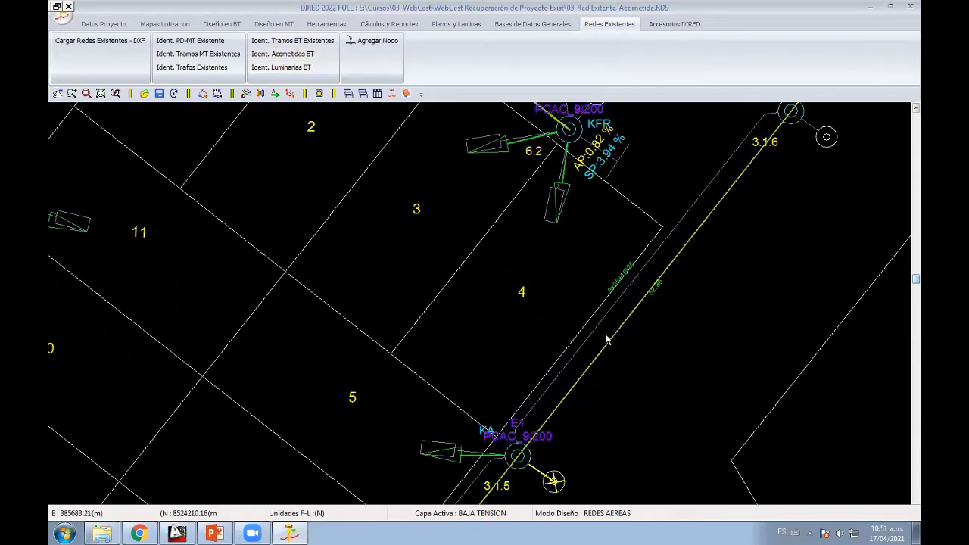
{"action": "left_click", "coordinate": [284, 67]}
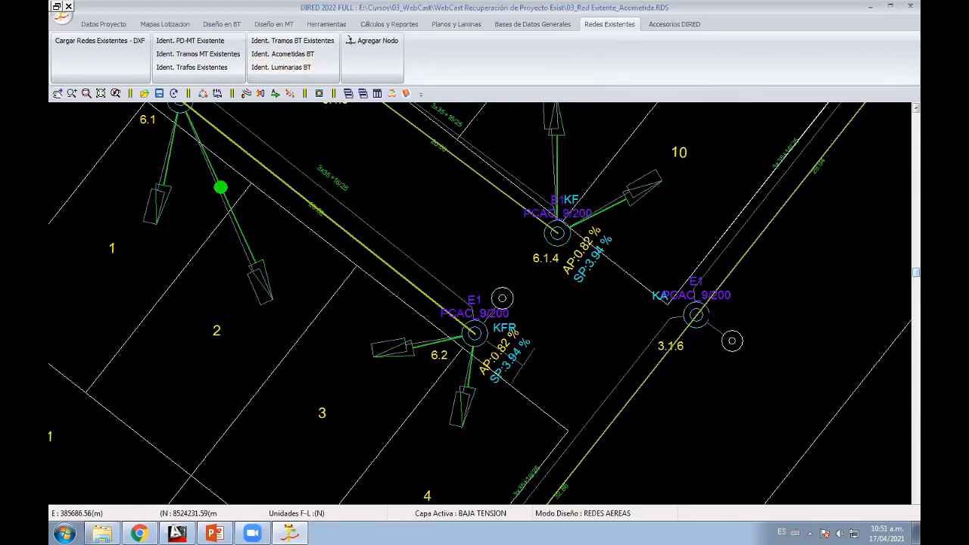
{"action": "left_click", "coordinate": [740, 346]}
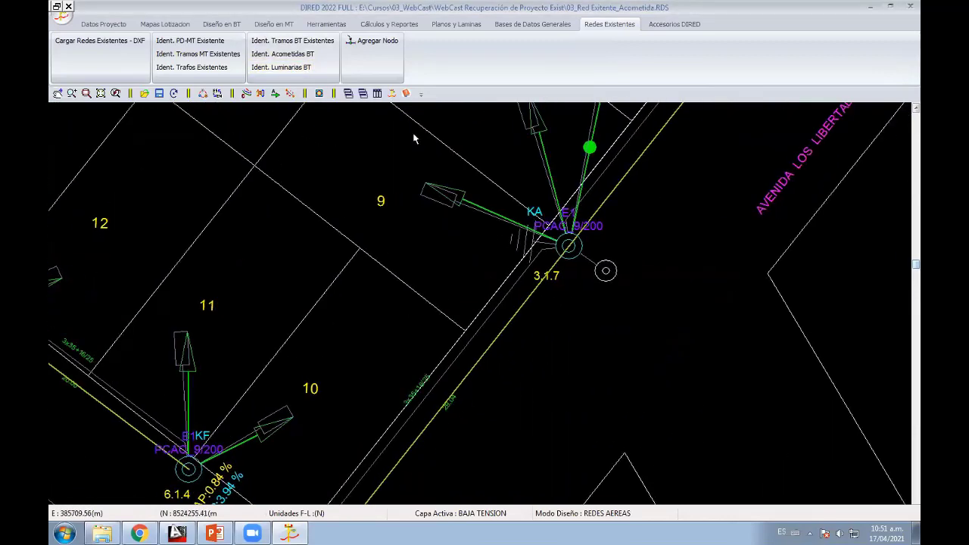
{"action": "left_click", "coordinate": [287, 72]}
{"action": "left_click", "coordinate": [606, 270]}
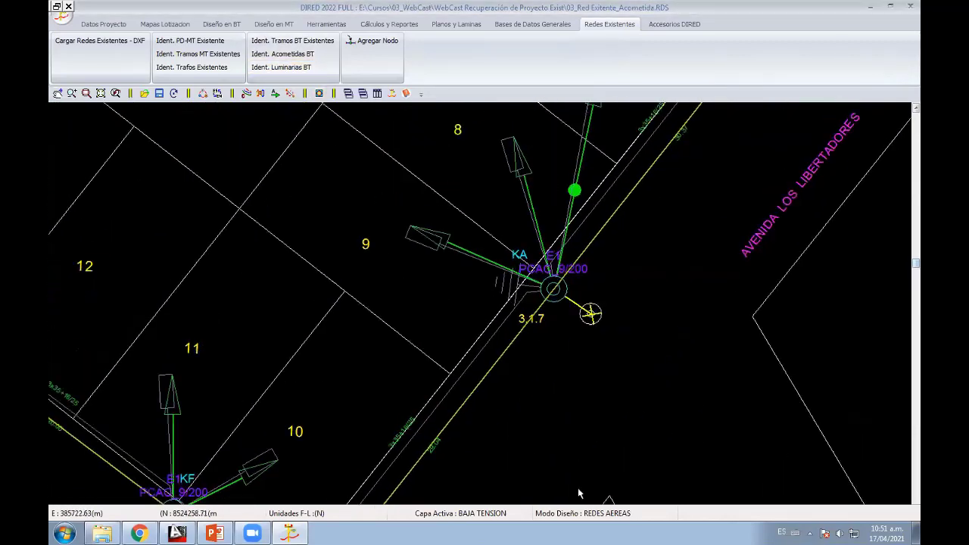
{"action": "left_click", "coordinate": [284, 67]}
{"action": "left_click", "coordinate": [555, 280]}
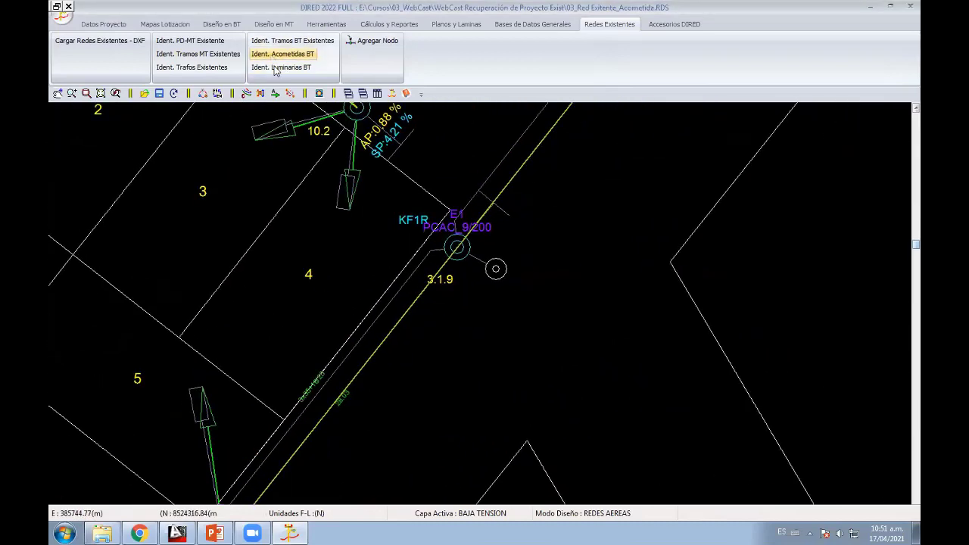
{"action": "left_click", "coordinate": [281, 67]}
{"action": "left_click", "coordinate": [495, 269]}
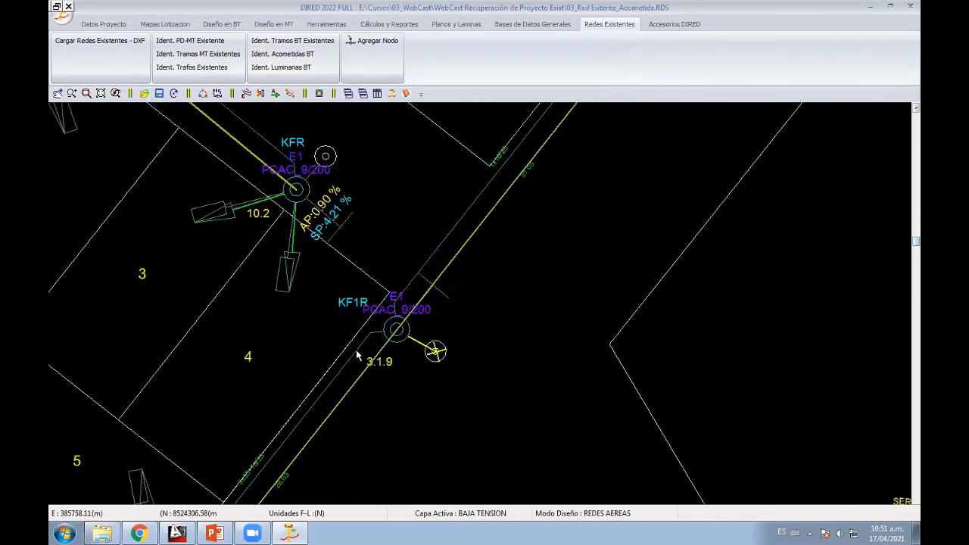
Step: Identify existing luminaires at poles 10.2 (KFR), 10.1 (KA), KD5, 9 and 8
{"action": "left_click", "coordinate": [275, 68]}
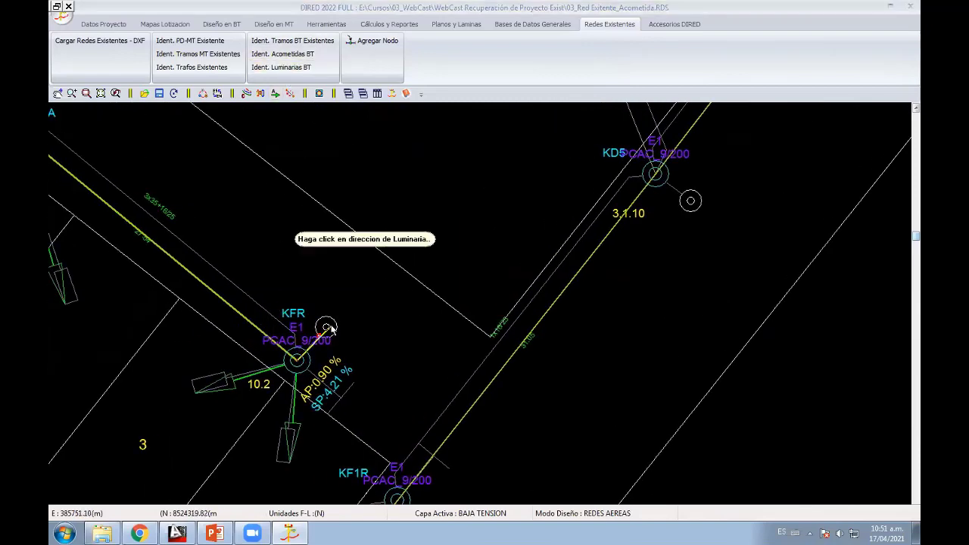
{"action": "left_click", "coordinate": [327, 325]}
{"action": "left_click", "coordinate": [282, 68]}
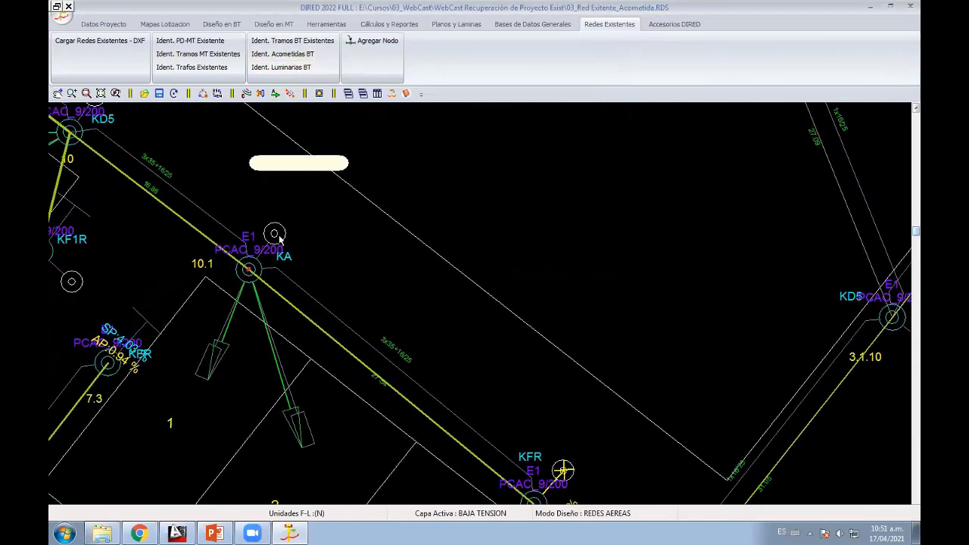
{"action": "left_click", "coordinate": [270, 233]}
{"action": "left_click", "coordinate": [281, 68]}
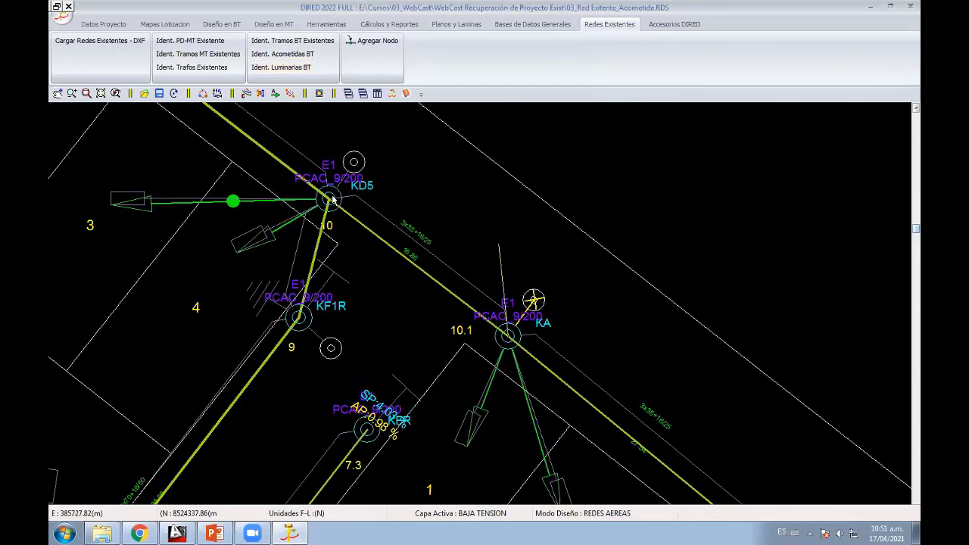
{"action": "left_click", "coordinate": [345, 188]}
{"action": "left_click", "coordinate": [308, 70]}
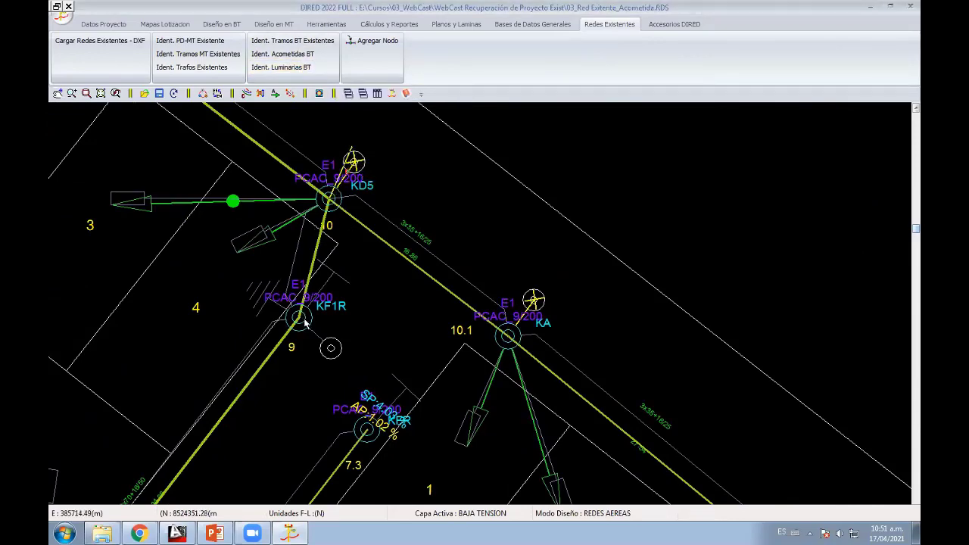
{"action": "left_click", "coordinate": [331, 347]}
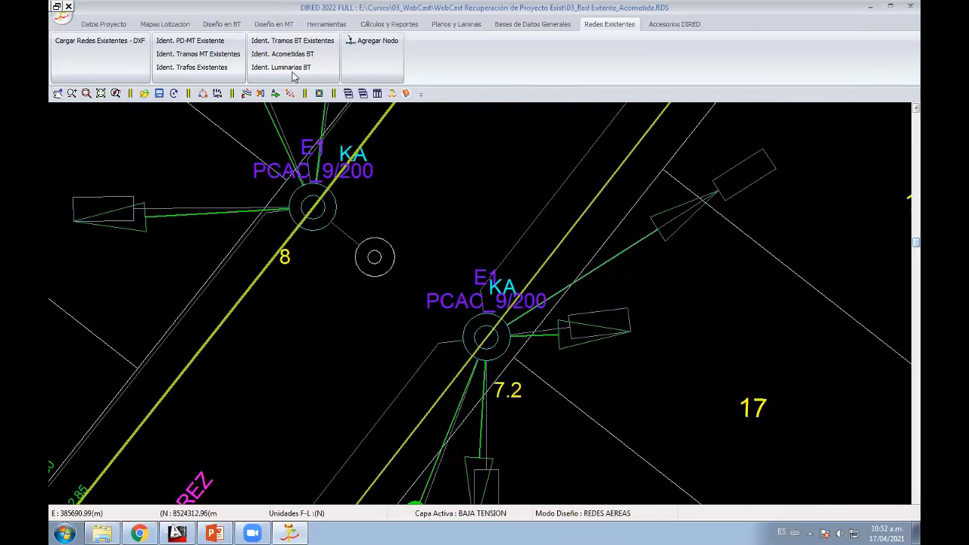
{"action": "left_click", "coordinate": [291, 68]}
{"action": "left_click", "coordinate": [374, 257]}
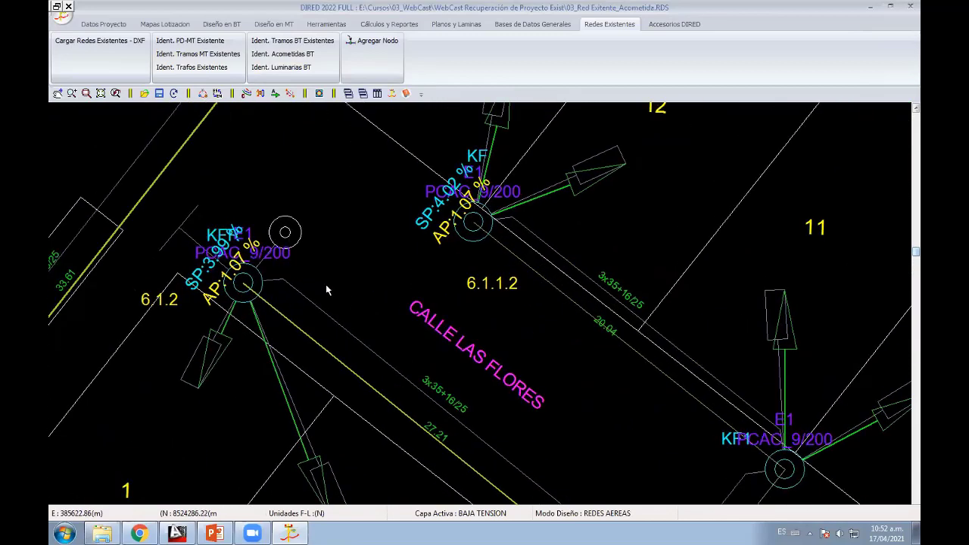
Step: Apply the general display settings and identify the luminaire at pole 6.1.2
{"action": "left_click", "coordinate": [246, 94]}
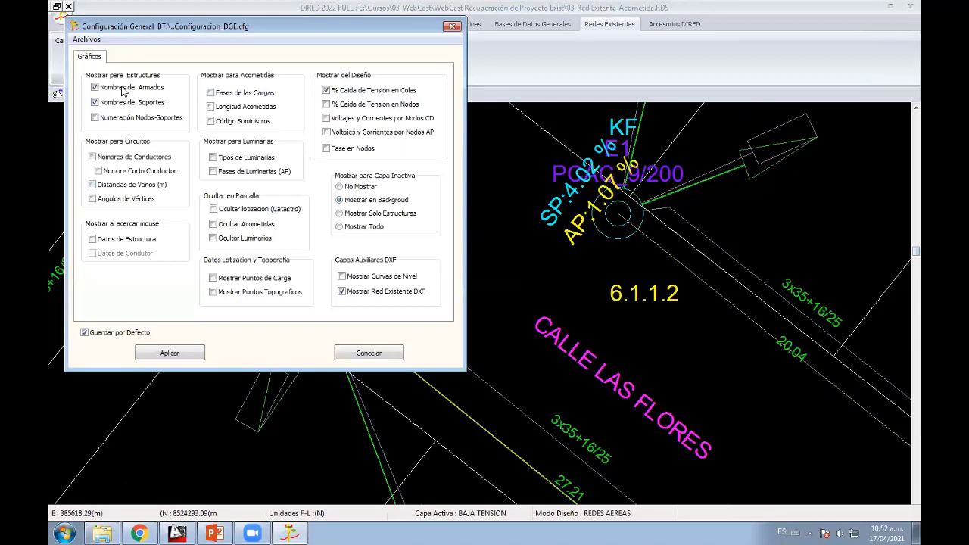
{"action": "left_click", "coordinate": [179, 350]}
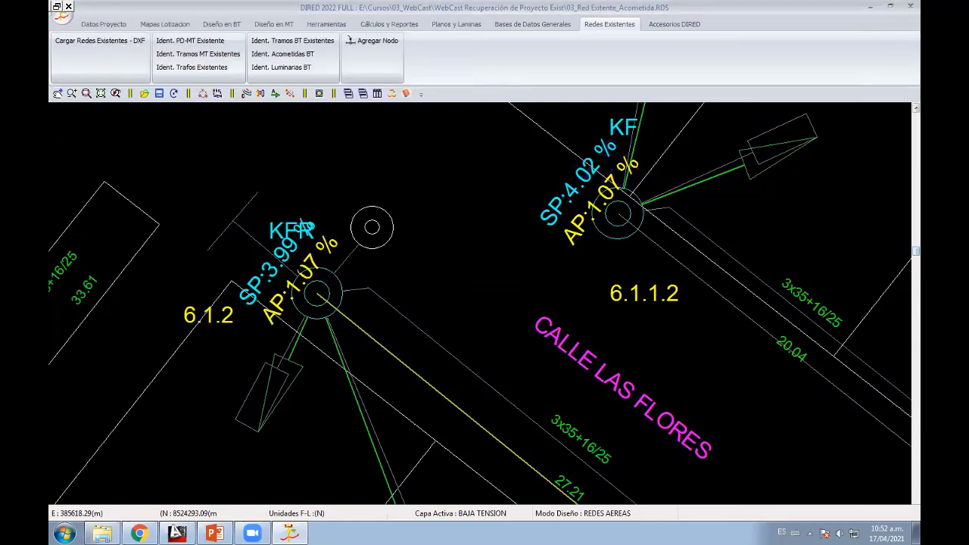
{"action": "left_click", "coordinate": [290, 69]}
{"action": "left_click", "coordinate": [371, 230]}
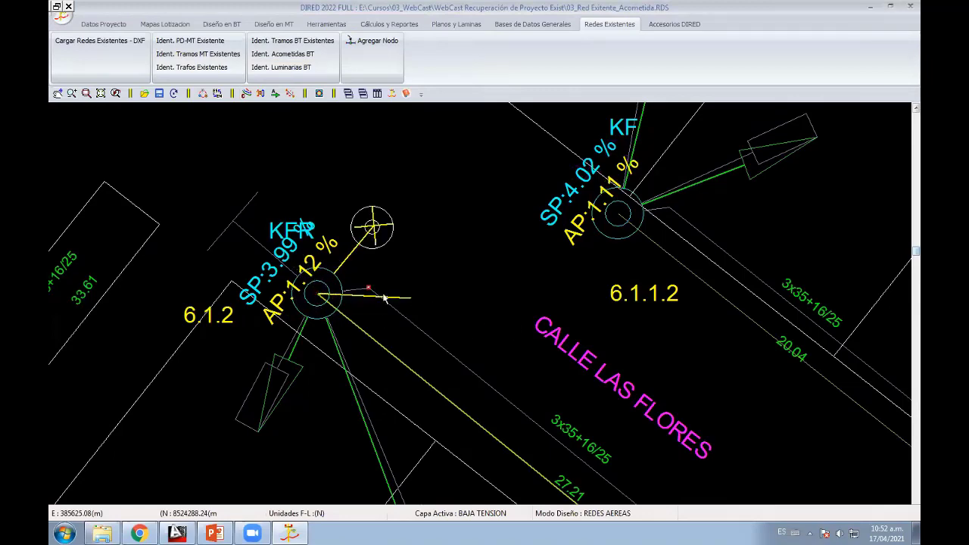
Step: Centre the plan on nodes KD5 and KF1 and identify the luminaire at node 3.1
{"action": "scroll", "coordinate": [384, 299], "scroll_direction": "down", "scroll_amount": 5}
{"action": "middle_click_drag", "start_coordinate": [426, 277], "coordinate": [515, 190]}
{"action": "scroll", "coordinate": [345, 391], "scroll_direction": "up", "scroll_amount": 5}
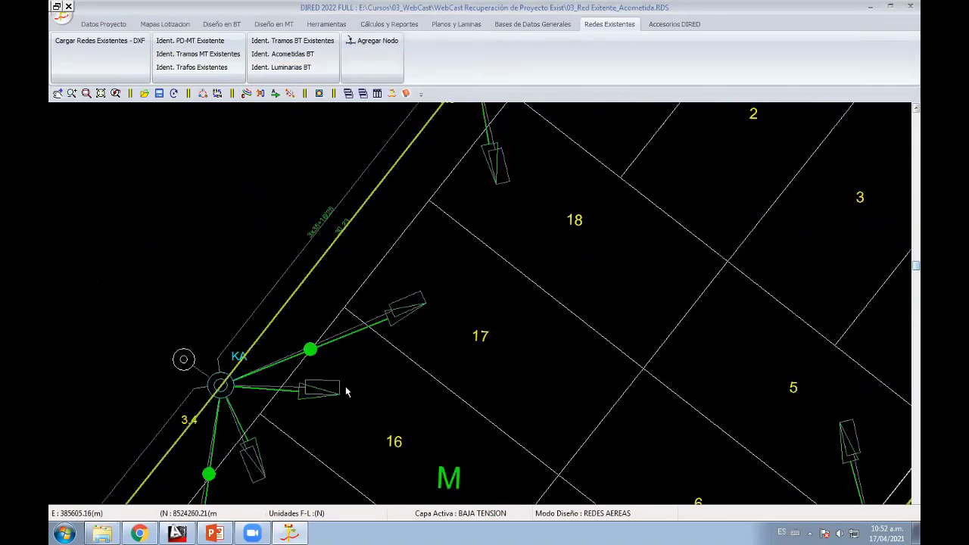
{"action": "mouse_move", "coordinate": [345, 391]}
{"action": "middle_mouse_down"}
{"action": "mouse_move", "coordinate": [521, 230]}
{"action": "mouse_move", "coordinate": [424, 217]}
{"action": "mouse_move", "coordinate": [448, 381]}
{"action": "middle_mouse_up"}
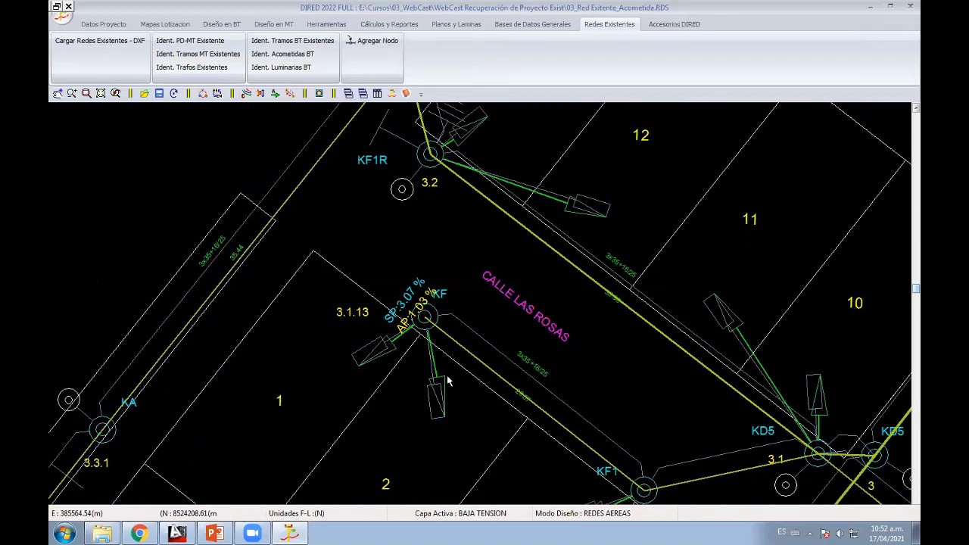
{"action": "scroll", "coordinate": [448, 380], "scroll_direction": "up", "scroll_amount": 1}
{"action": "scroll", "coordinate": [404, 334], "scroll_direction": "down", "scroll_amount": 2}
{"action": "middle_click_drag", "start_coordinate": [391, 300], "coordinate": [389, 281]}
{"action": "scroll", "coordinate": [389, 301], "scroll_direction": "up", "scroll_amount": 1}
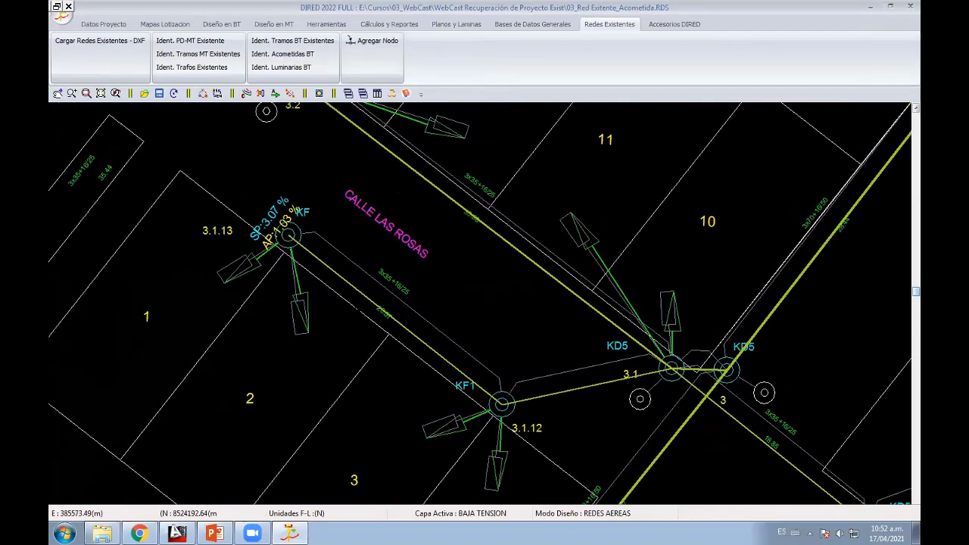
{"action": "scroll", "coordinate": [472, 290], "scroll_direction": "up", "scroll_amount": 1}
{"action": "left_click", "coordinate": [281, 67]}
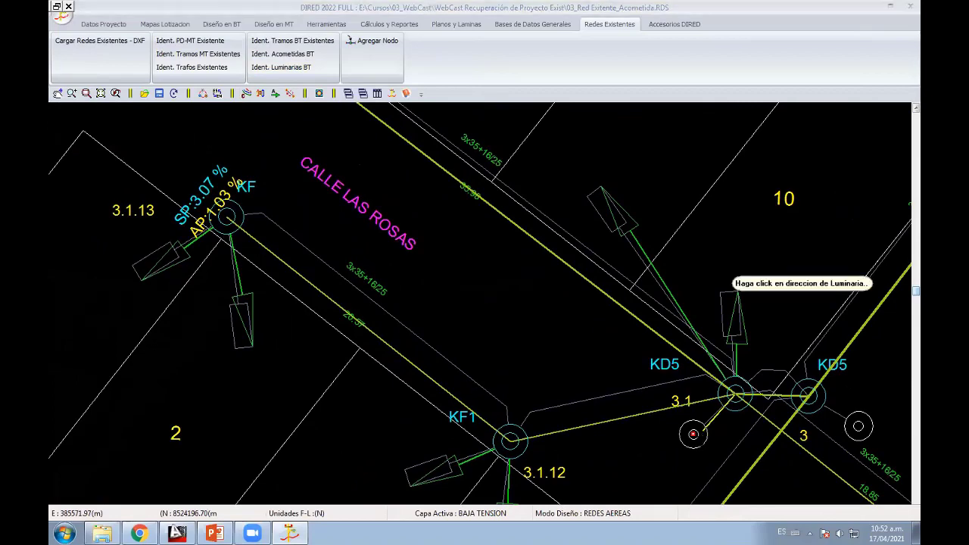
{"action": "left_click", "coordinate": [694, 443]}
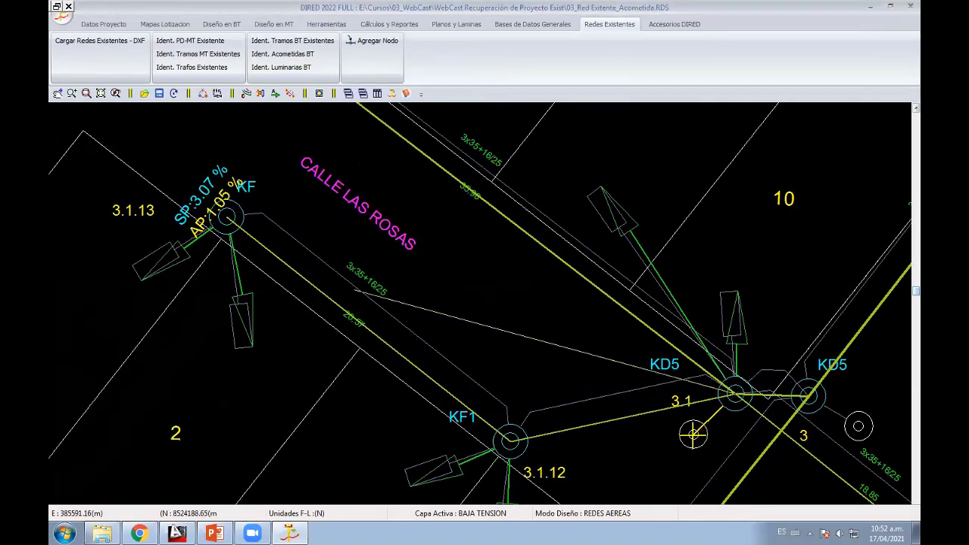
Step: Identify luminaires at nodes 2.1 and 3.1, and link the 3.1.1 luminaire to pole KD5
{"action": "scroll", "coordinate": [519, 338], "scroll_direction": "down", "scroll_amount": 2}
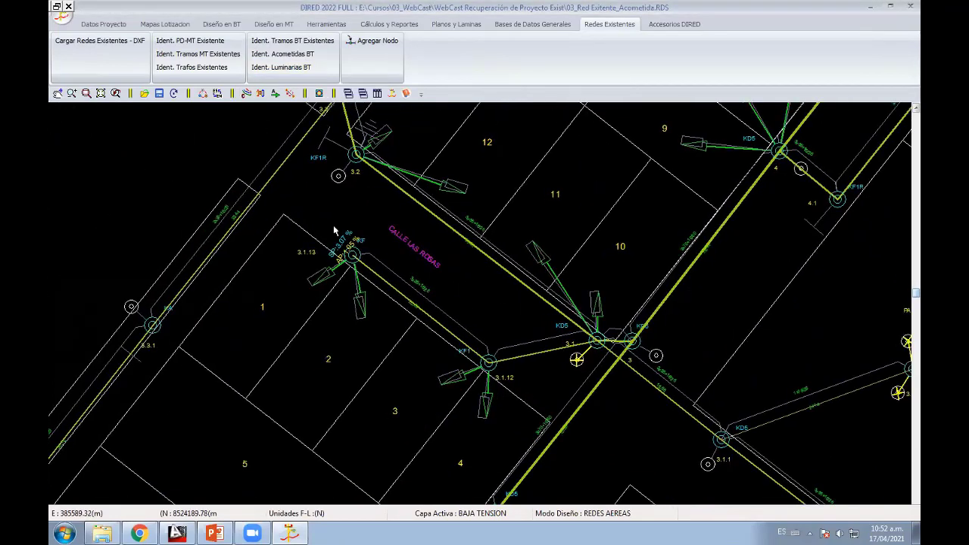
{"action": "scroll", "coordinate": [579, 386], "scroll_direction": "up", "scroll_amount": 1}
{"action": "scroll", "coordinate": [579, 386], "scroll_direction": "up", "scroll_amount": 1}
{"action": "scroll", "coordinate": [479, 273], "scroll_direction": "up", "scroll_amount": 1}
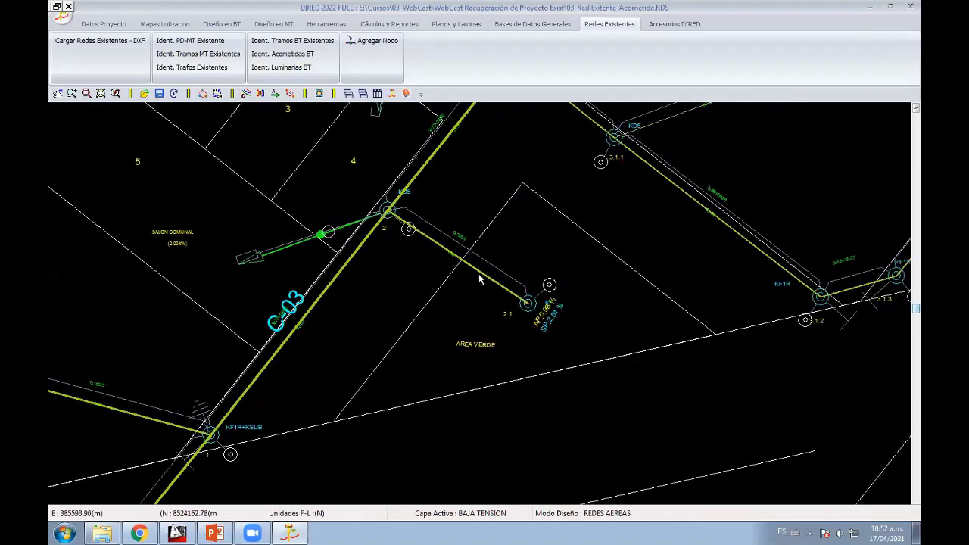
{"action": "scroll", "coordinate": [478, 273], "scroll_direction": "up", "scroll_amount": 1}
{"action": "scroll", "coordinate": [450, 299], "scroll_direction": "up", "scroll_amount": 1}
{"action": "left_click", "coordinate": [267, 67]}
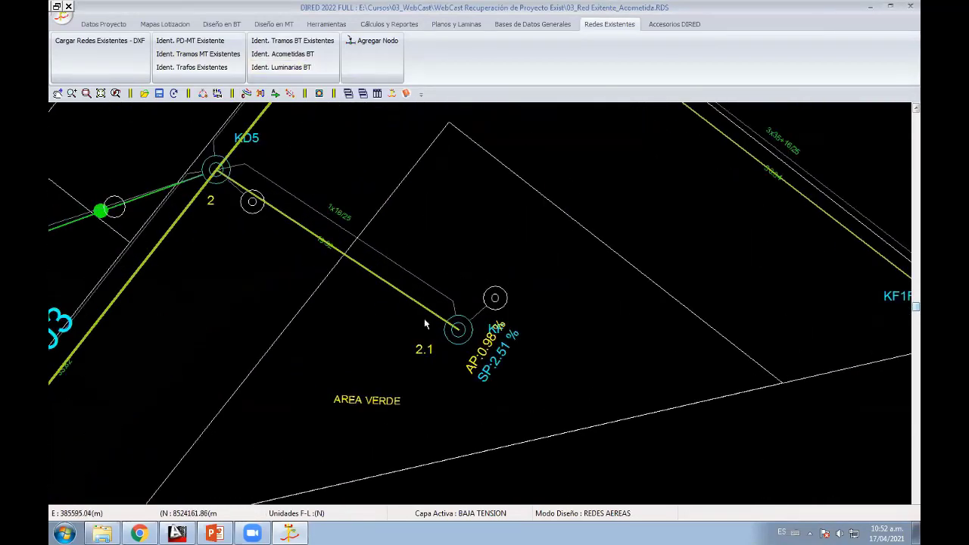
{"action": "left_click", "coordinate": [495, 303]}
{"action": "left_click", "coordinate": [533, 316]}
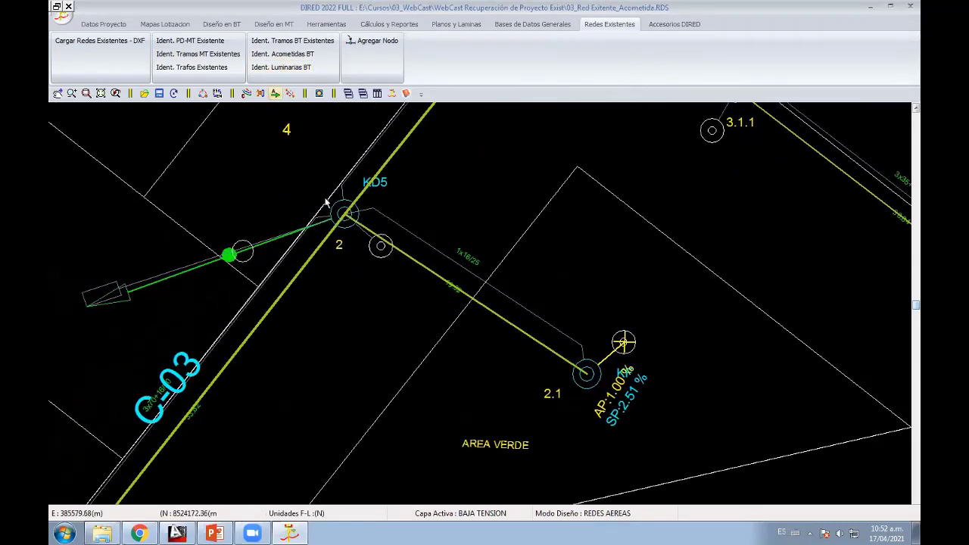
{"action": "left_click", "coordinate": [379, 245]}
{"action": "left_click", "coordinate": [439, 262]}
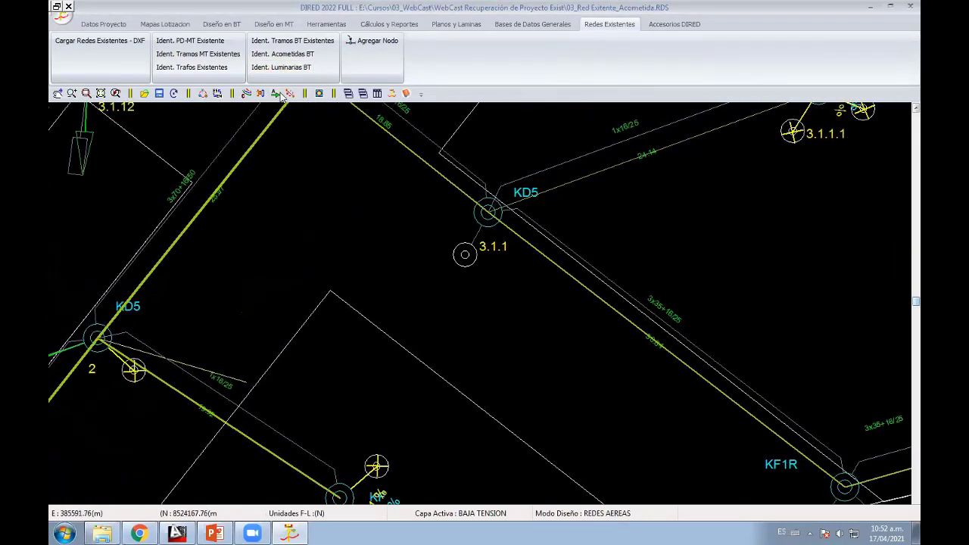
{"action": "left_click", "coordinate": [478, 217]}
Step: Identify the luminaire beside pole KD5 near node 3.1.10 and link it to pole KFR
{"action": "mouse_move", "coordinate": [591, 280]}
{"action": "middle_mouse_down"}
{"action": "mouse_move", "coordinate": [368, 274]}
{"action": "mouse_move", "coordinate": [296, 67]}
{"action": "middle_mouse_up"}
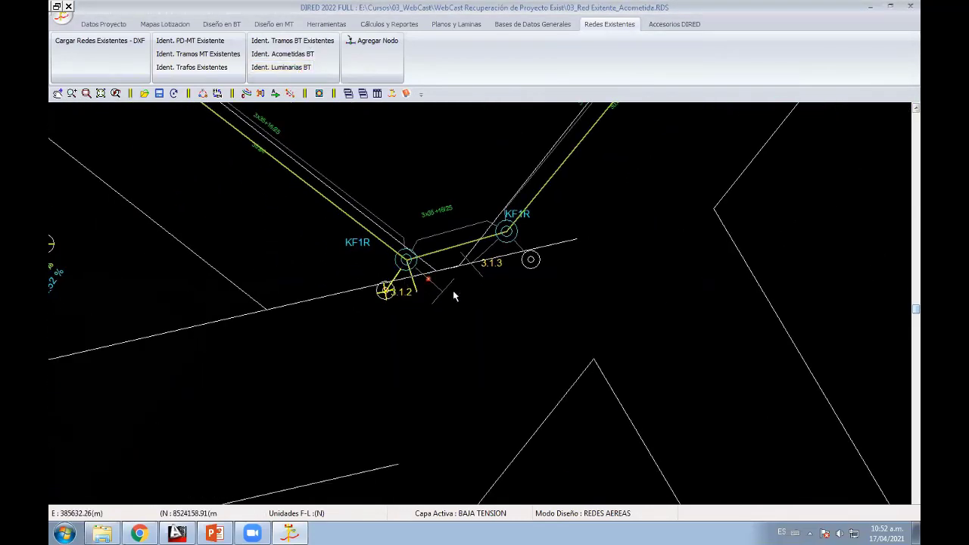
{"action": "left_click", "coordinate": [281, 66]}
{"action": "mouse_move", "coordinate": [532, 263]}
{"action": "middle_mouse_down"}
{"action": "mouse_move", "coordinate": [378, 447]}
{"action": "mouse_move", "coordinate": [346, 400]}
{"action": "mouse_move", "coordinate": [378, 404]}
{"action": "mouse_move", "coordinate": [511, 308]}
{"action": "mouse_move", "coordinate": [381, 398]}
{"action": "middle_mouse_up"}
{"action": "mouse_move", "coordinate": [605, 144]}
{"action": "middle_mouse_down"}
{"action": "mouse_move", "coordinate": [573, 291]}
{"action": "mouse_move", "coordinate": [415, 449]}
{"action": "middle_mouse_up"}
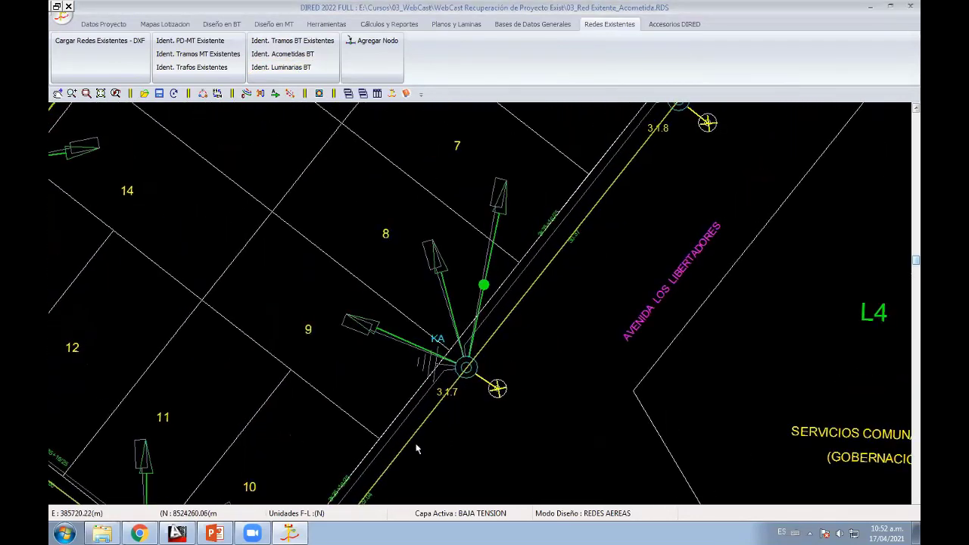
{"action": "middle_click_drag", "start_coordinate": [576, 227], "coordinate": [439, 413]}
{"action": "middle_click_drag", "start_coordinate": [558, 257], "coordinate": [422, 443]}
{"action": "middle_click_drag", "start_coordinate": [628, 162], "coordinate": [493, 277]}
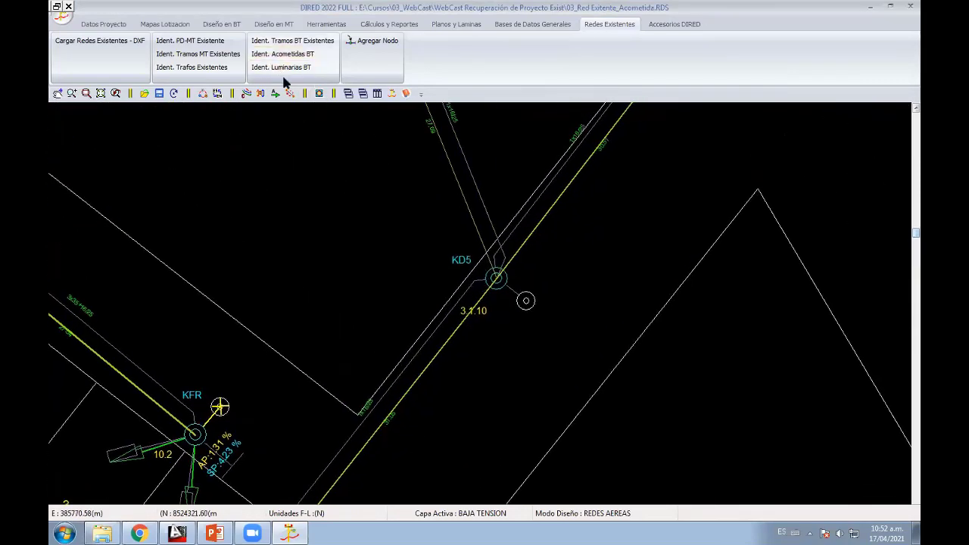
{"action": "left_click", "coordinate": [499, 279]}
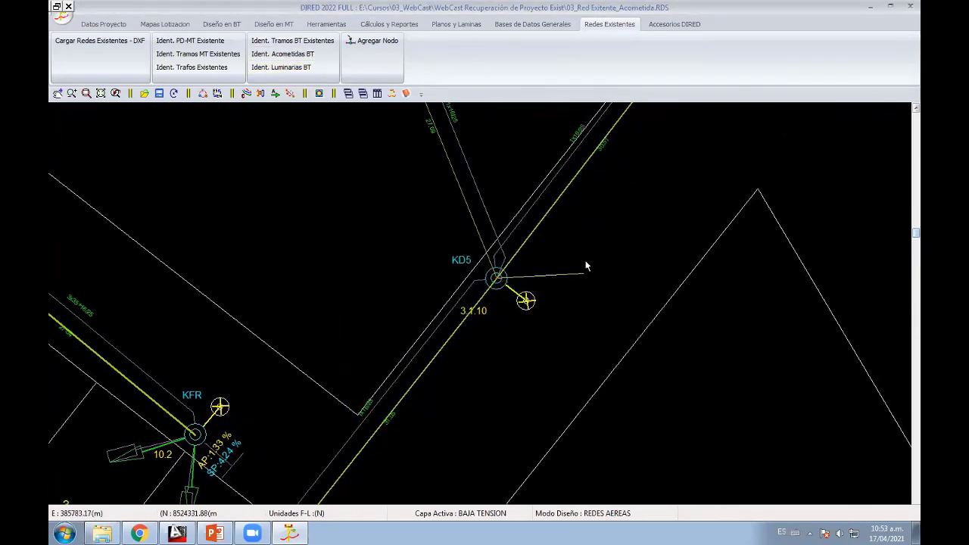
{"action": "middle_click_drag", "start_coordinate": [586, 266], "coordinate": [417, 453]}
{"action": "middle_click_drag", "start_coordinate": [424, 250], "coordinate": [355, 315]}
{"action": "left_click", "coordinate": [463, 270]}
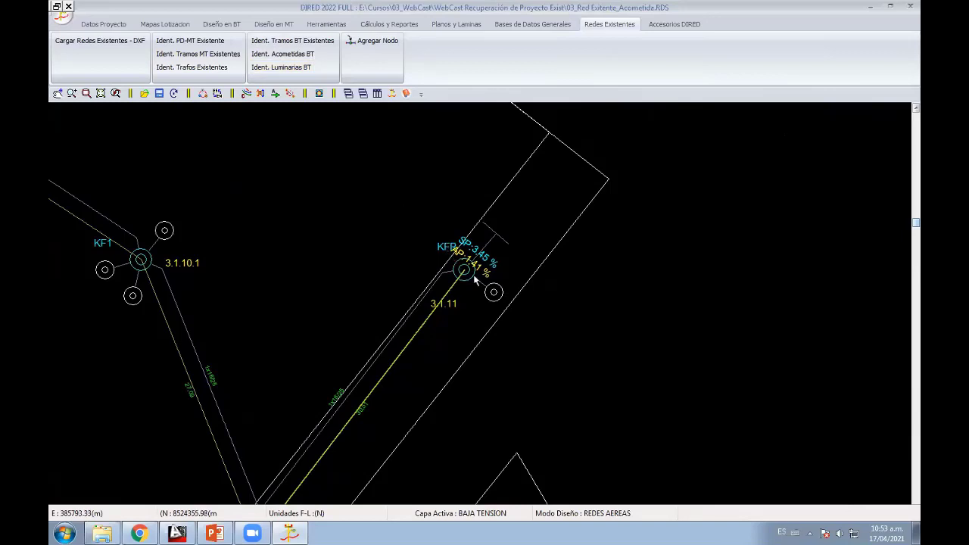
Step: Identify the luminaires around pole KF1, then bring pole KA at 3.1.10.2 into view
{"action": "middle_click_drag", "start_coordinate": [309, 273], "coordinate": [465, 281]}
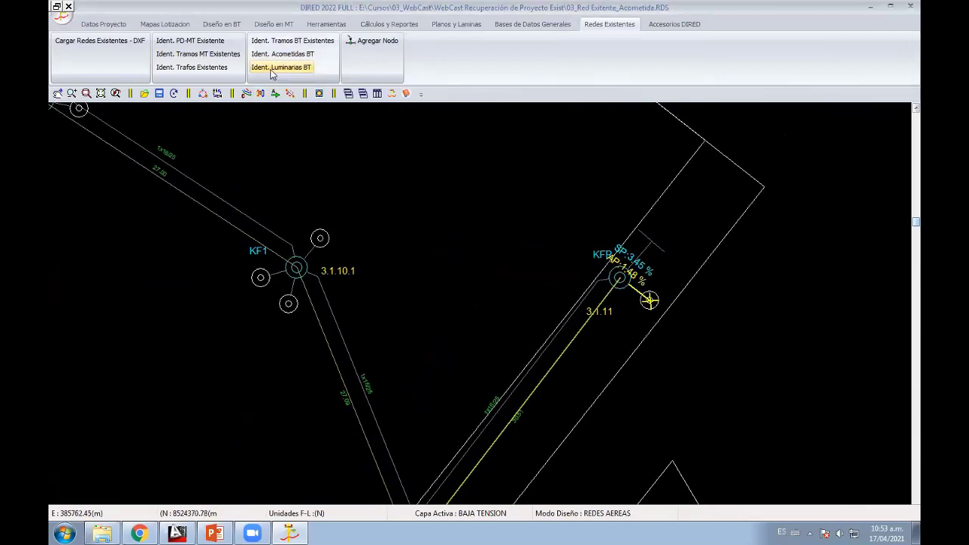
{"action": "left_click", "coordinate": [296, 269]}
{"action": "left_click", "coordinate": [319, 238]}
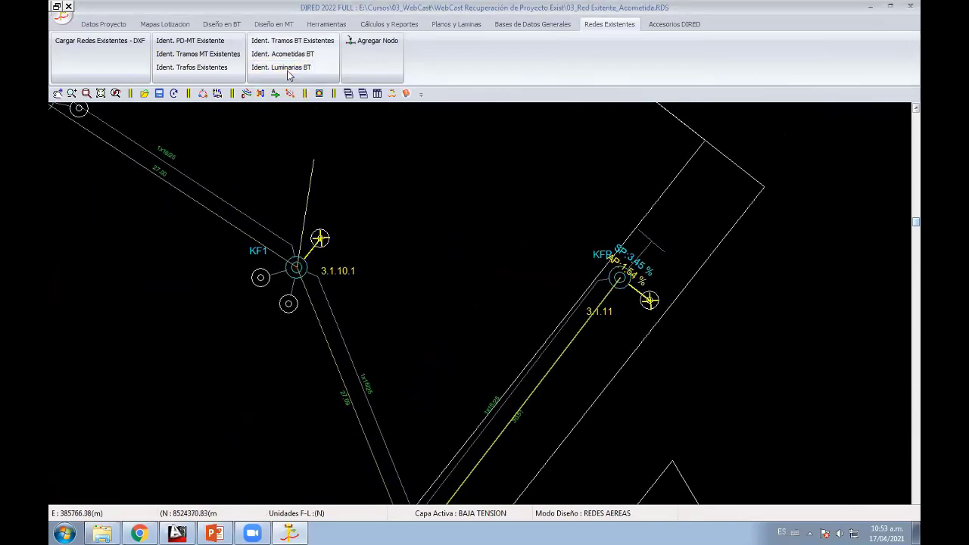
{"action": "left_click", "coordinate": [288, 75]}
{"action": "left_click", "coordinate": [296, 269]}
{"action": "left_click", "coordinate": [261, 278]}
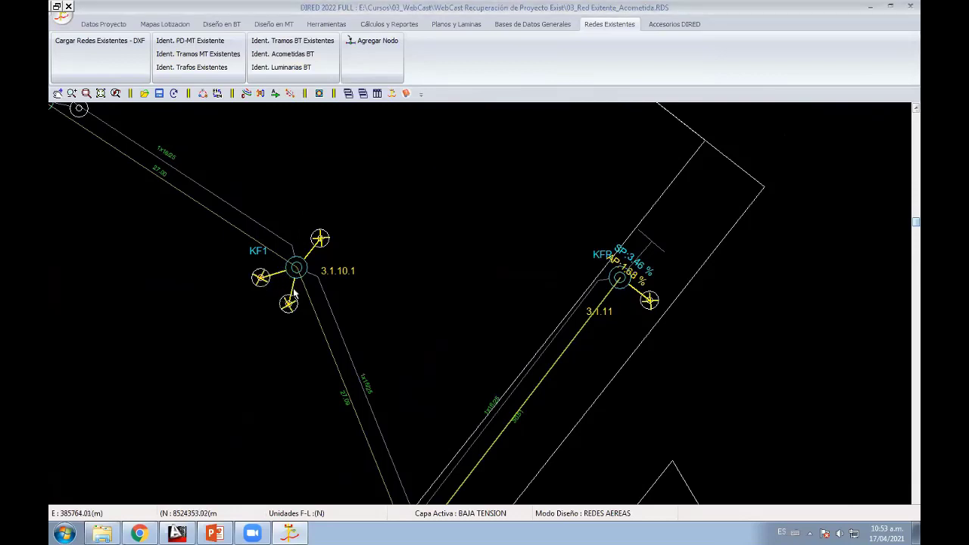
{"action": "middle_click_drag", "start_coordinate": [295, 294], "coordinate": [464, 453]}
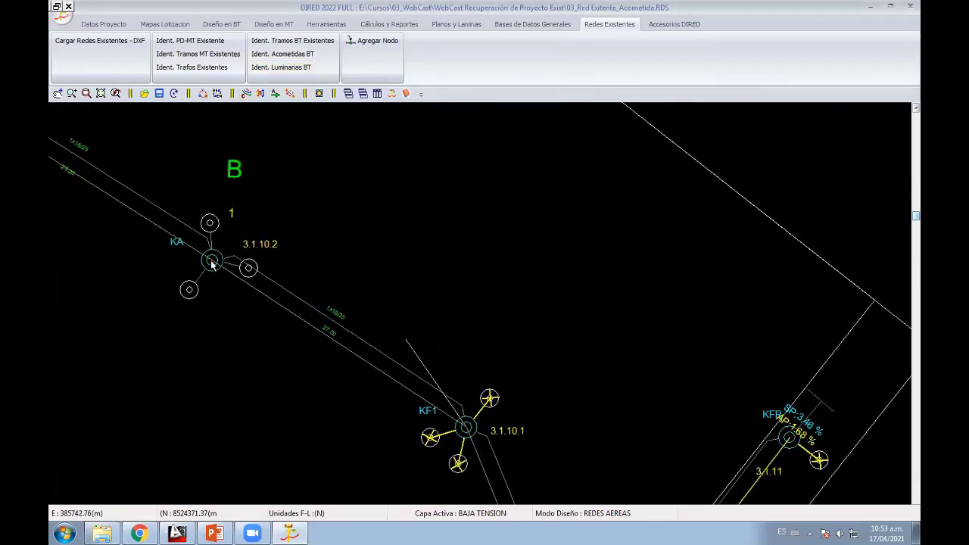
Step: Identify the luminaires at poles KA 3.1.10.2 and KF 3.1.10.3
{"action": "left_click", "coordinate": [212, 262]}
{"action": "left_click", "coordinate": [188, 289]}
{"action": "left_click", "coordinate": [210, 225]}
{"action": "middle_click_drag", "start_coordinate": [210, 235], "coordinate": [414, 244]}
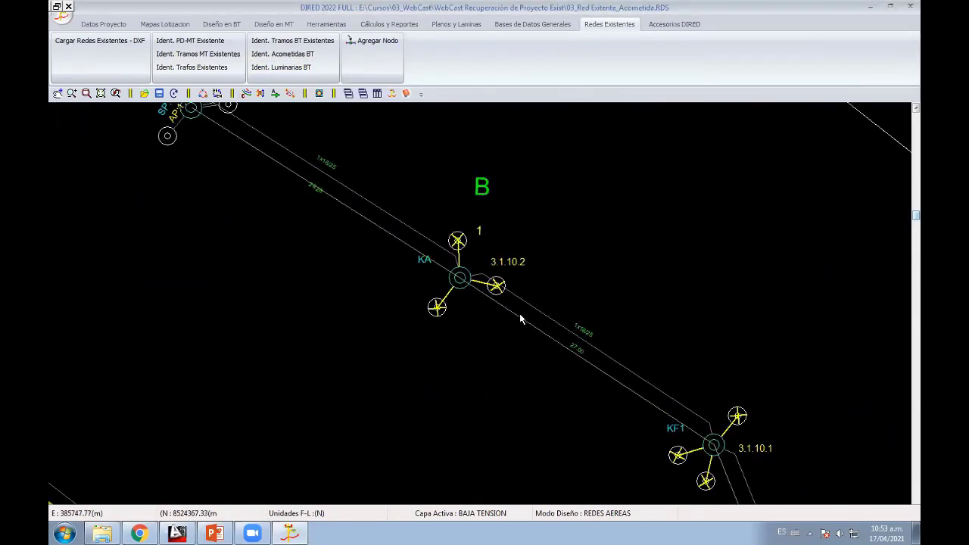
{"action": "scroll", "coordinate": [414, 244], "scroll_direction": "down", "scroll_amount": 2}
{"action": "scroll", "coordinate": [446, 202], "scroll_direction": "up", "scroll_amount": 2}
{"action": "middle_click_drag", "start_coordinate": [292, 169], "coordinate": [432, 320]}
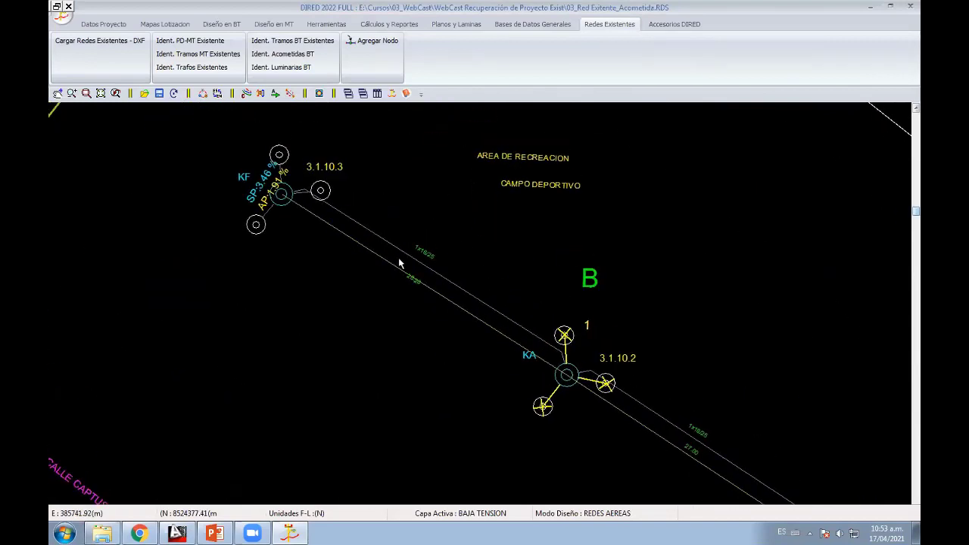
{"action": "left_click", "coordinate": [307, 255]}
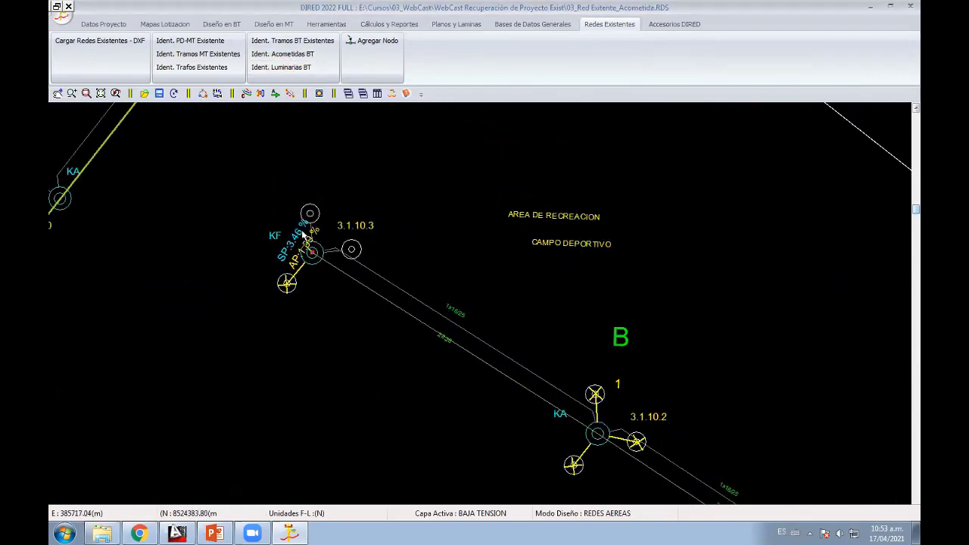
Step: Bring the street into view and identify the luminaire at pole KFR
{"action": "middle_click_drag", "start_coordinate": [384, 324], "coordinate": [267, 220]}
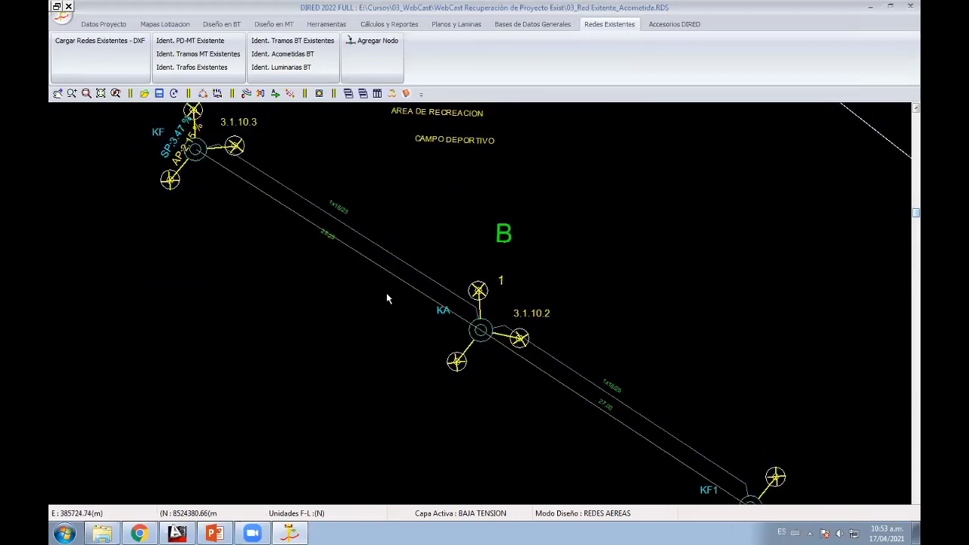
{"action": "scroll", "coordinate": [267, 220], "scroll_direction": "down", "scroll_amount": 2}
{"action": "middle_click_drag", "start_coordinate": [336, 242], "coordinate": [433, 169]}
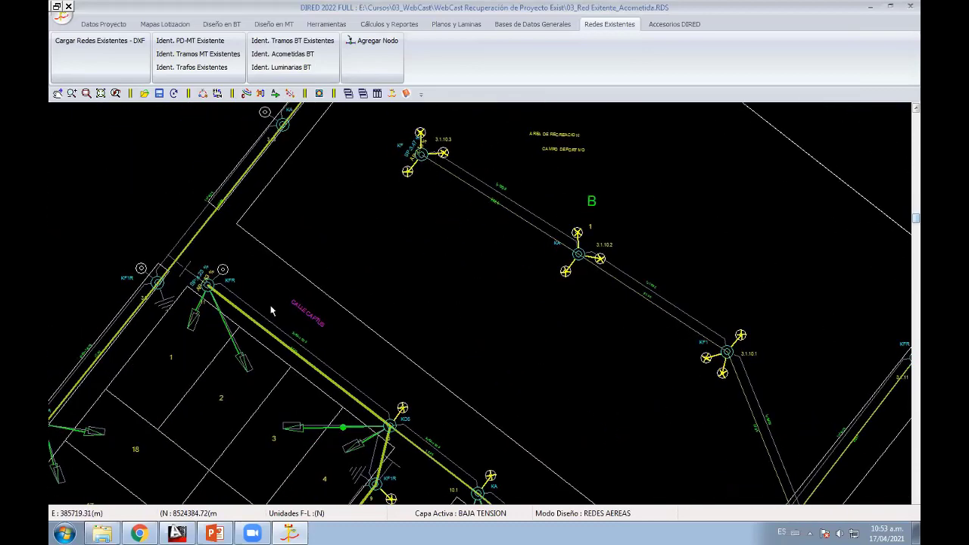
{"action": "scroll", "coordinate": [303, 295], "scroll_direction": "up", "scroll_amount": 1}
{"action": "middle_click_drag", "start_coordinate": [189, 288], "coordinate": [354, 279]}
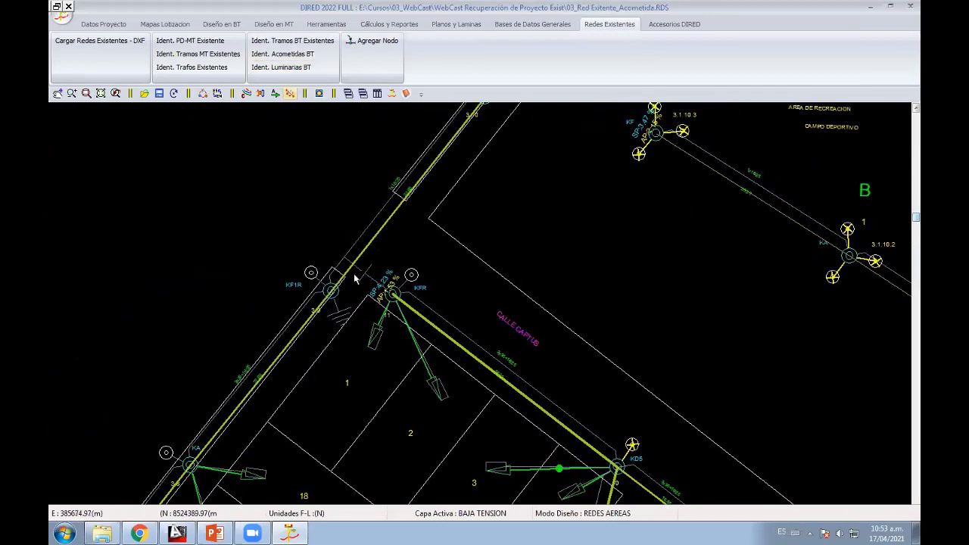
{"action": "left_click", "coordinate": [411, 276]}
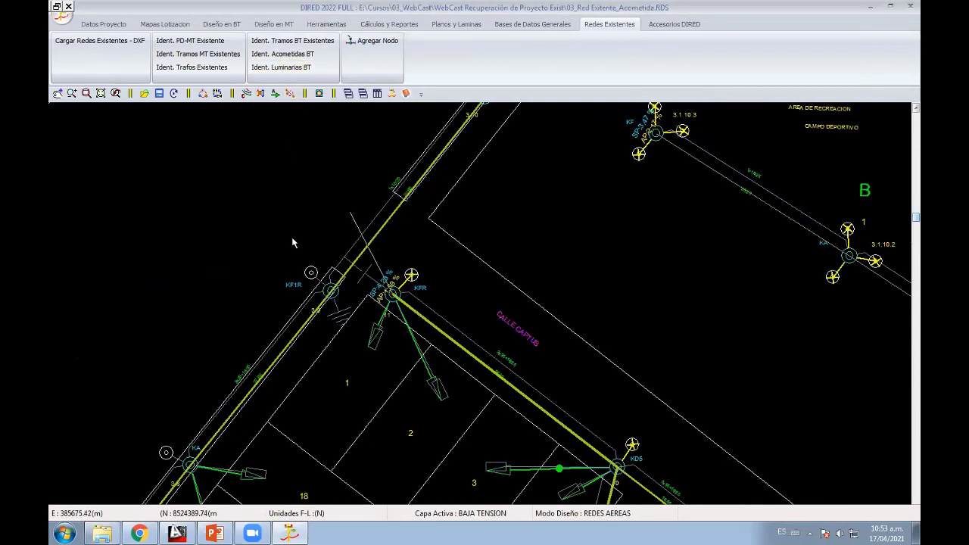
Step: Identify the luminaires at the KA poles beside lot 18, lots 14–17 and lot 13
{"action": "scroll", "coordinate": [331, 289], "scroll_direction": "up", "scroll_amount": 1}
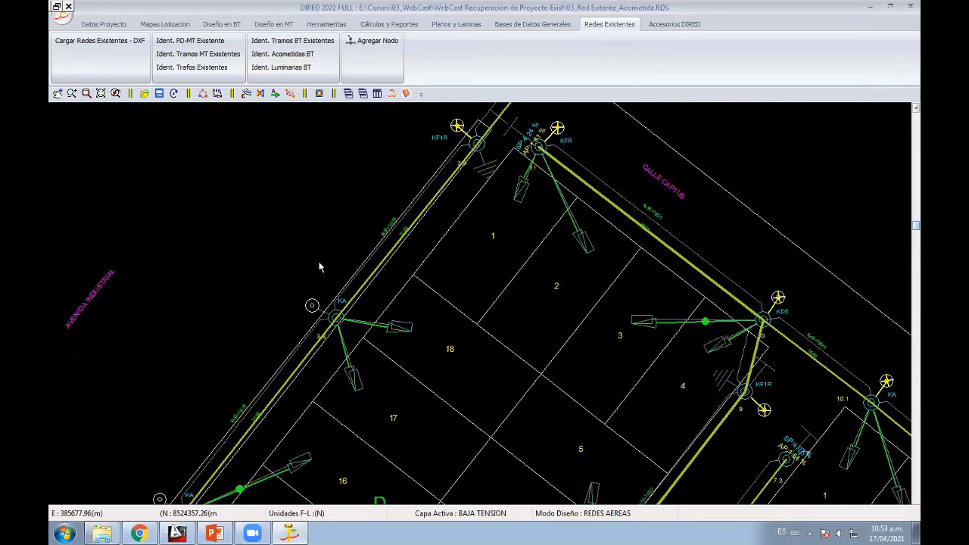
{"action": "middle_click_drag", "start_coordinate": [320, 265], "coordinate": [323, 208]}
{"action": "left_click", "coordinate": [281, 66]}
{"action": "left_click", "coordinate": [265, 295]}
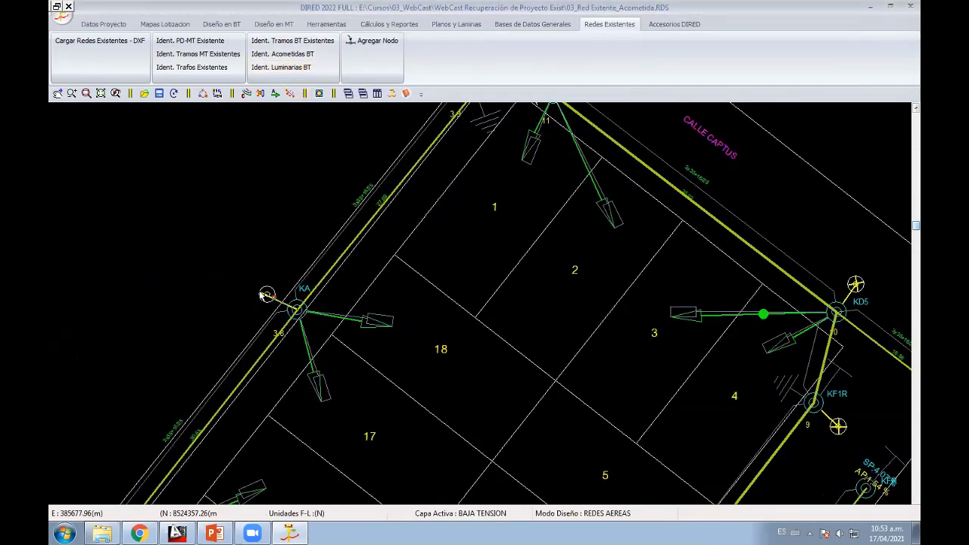
{"action": "left_click", "coordinate": [281, 67]}
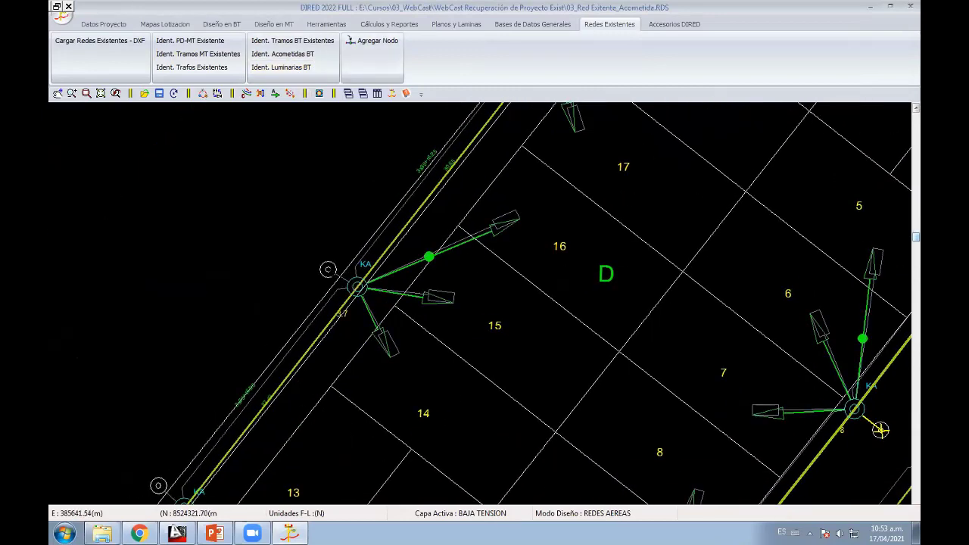
{"action": "left_click", "coordinate": [327, 270]}
{"action": "left_click", "coordinate": [281, 67]}
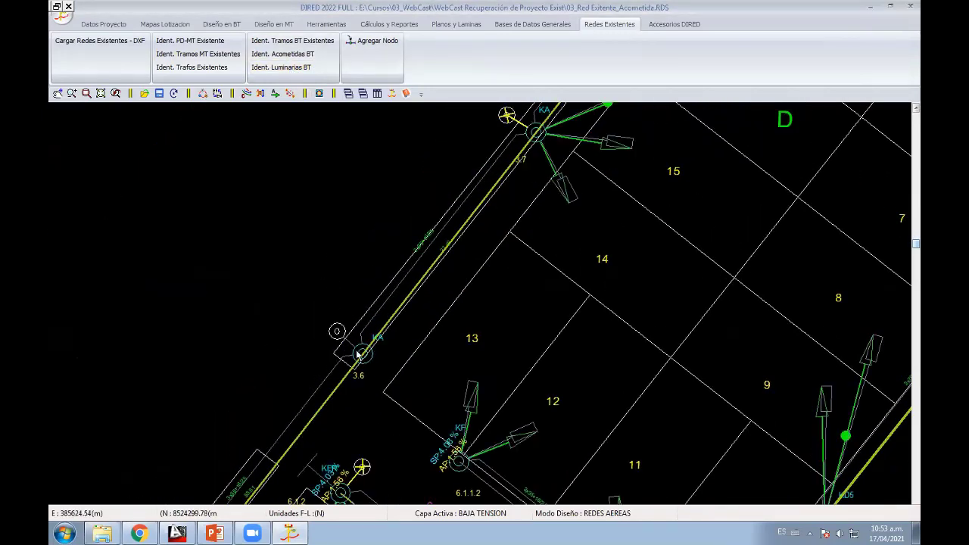
{"action": "left_click", "coordinate": [338, 333]}
{"action": "left_click", "coordinate": [303, 67]}
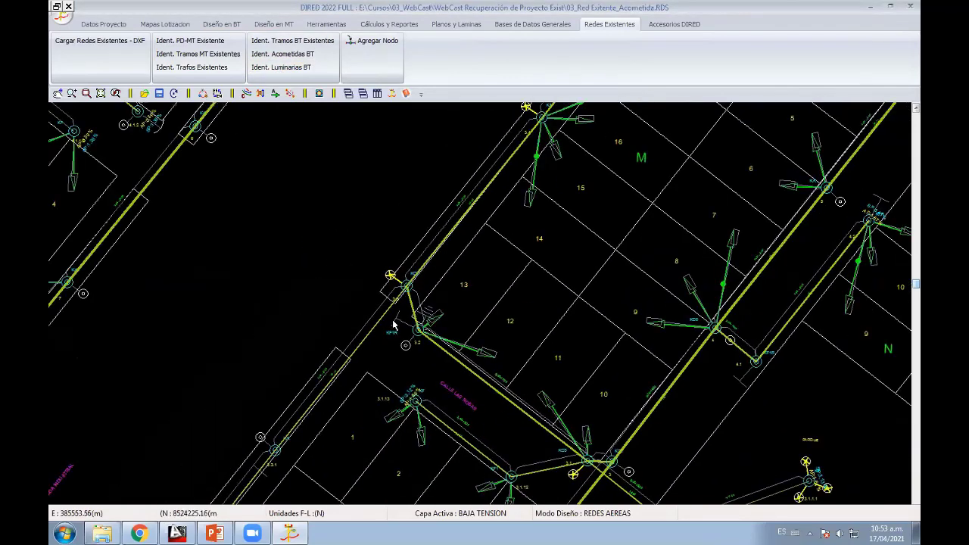
Step: Identify the luminaires at poles 3.3.1, 3.3.2 and KFR, setting the KFR luminaire's direction
{"action": "left_click", "coordinate": [281, 68]}
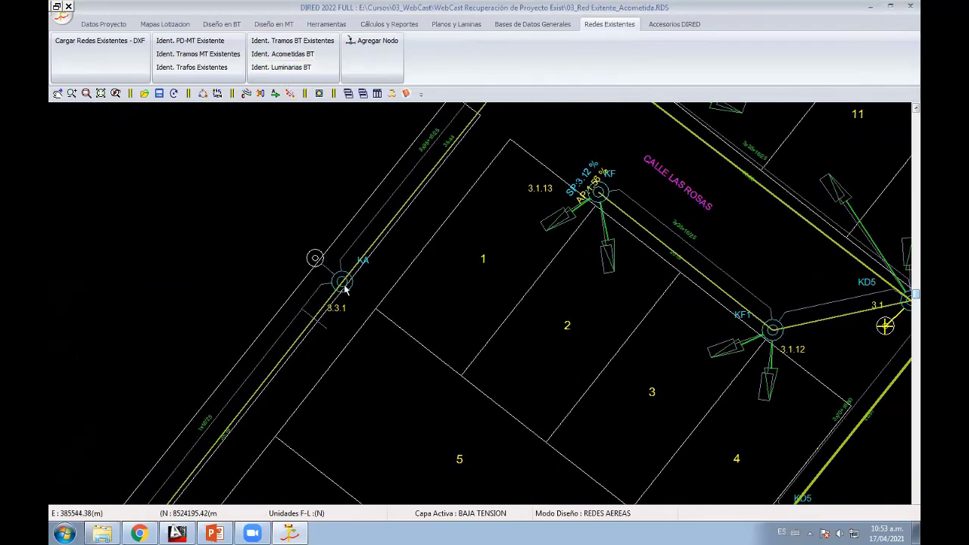
{"action": "left_click", "coordinate": [314, 254]}
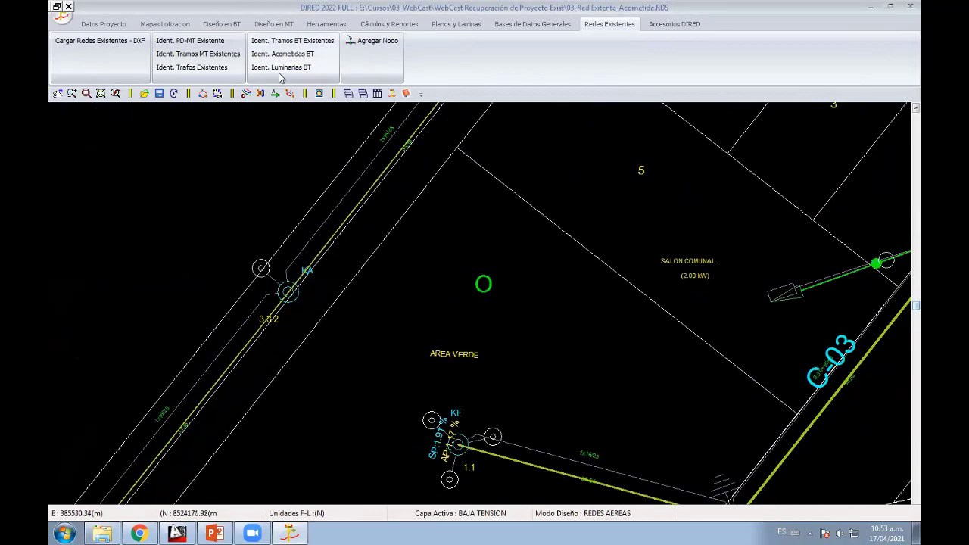
{"action": "left_click", "coordinate": [286, 292]}
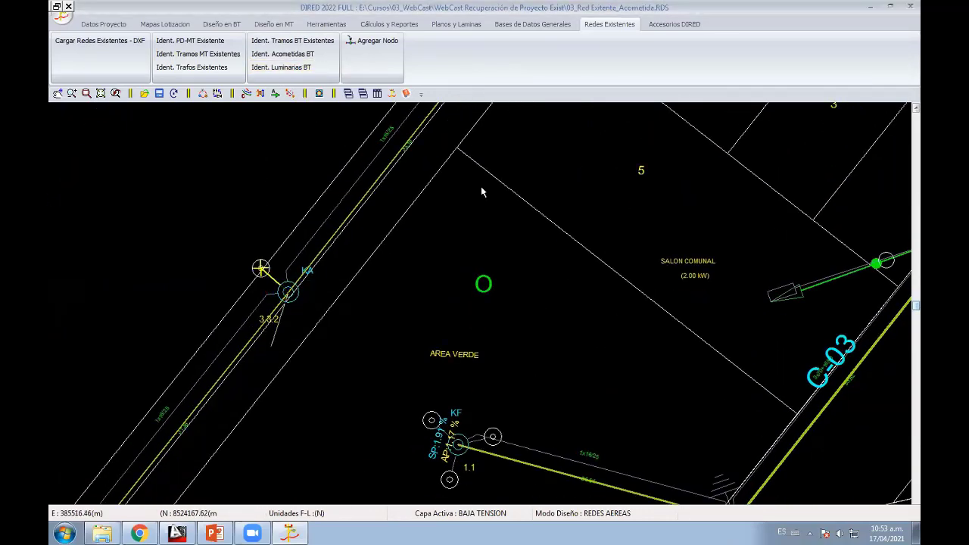
{"action": "left_click", "coordinate": [281, 68]}
{"action": "left_click", "coordinate": [284, 324]}
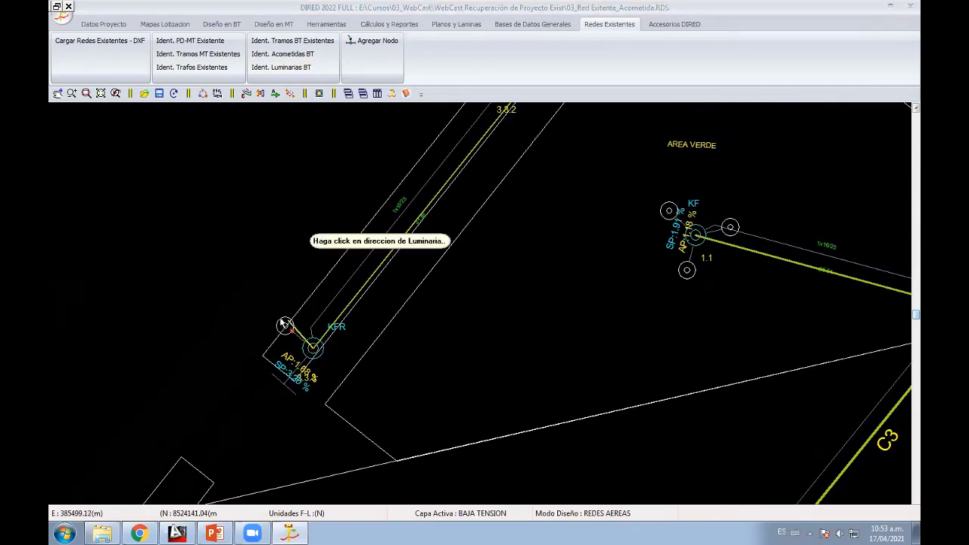
{"action": "left_click", "coordinate": [283, 324]}
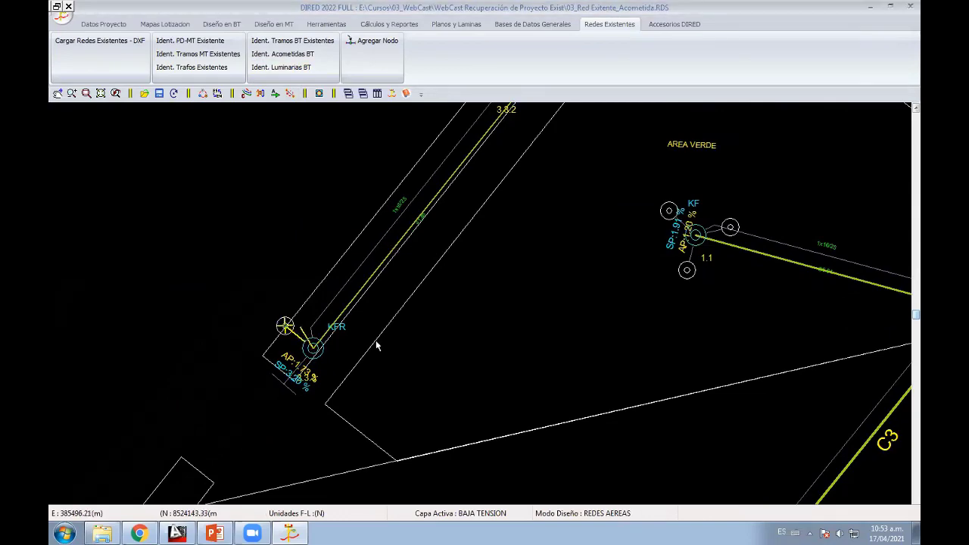
Step: Identify the luminaire beside the KF1R+KSUB pole
{"action": "left_click", "coordinate": [290, 68]}
{"action": "left_click", "coordinate": [331, 182]}
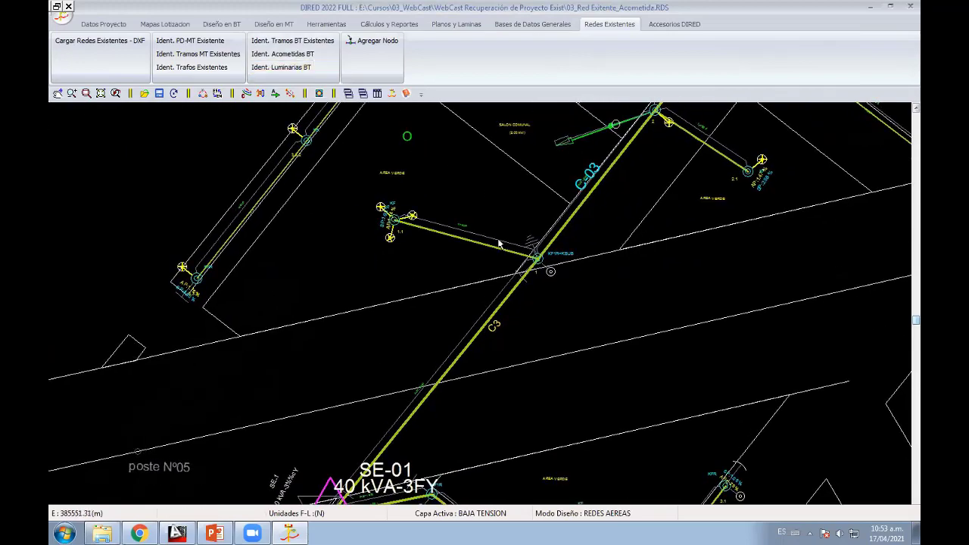
{"action": "left_click", "coordinate": [550, 272]}
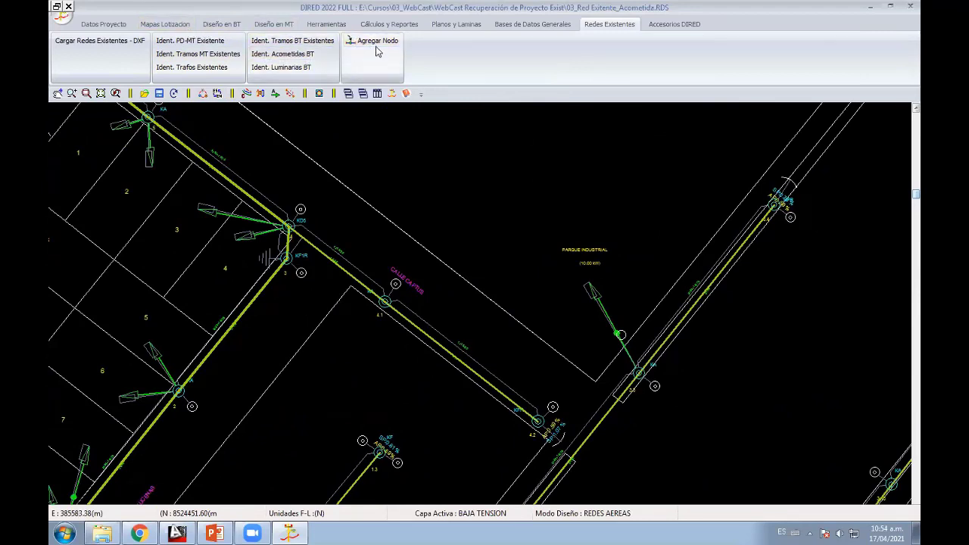
Step: Centre the view on nodes 4.2 and 3.3 and end the current command with Cerrar
{"action": "middle_click_drag", "start_coordinate": [648, 374], "coordinate": [578, 297]}
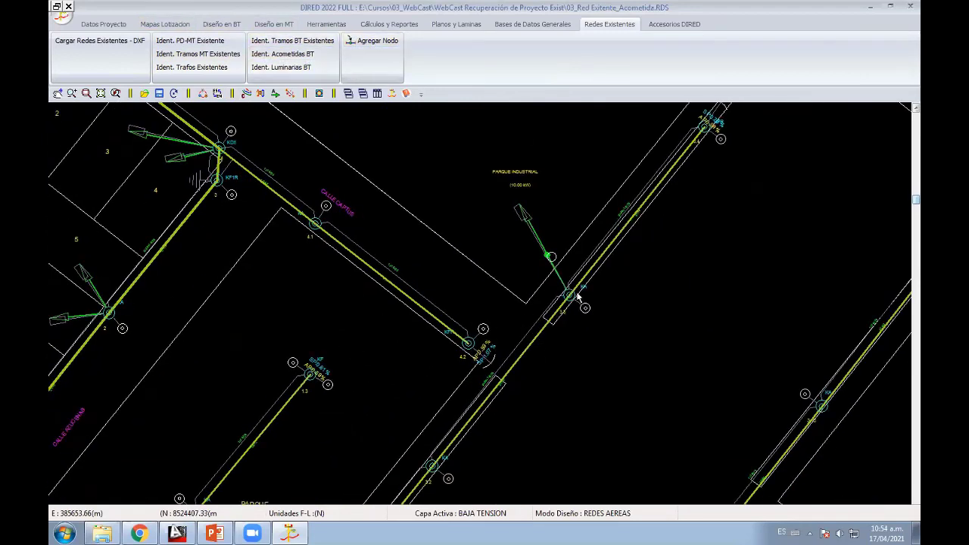
{"action": "scroll", "coordinate": [575, 326], "scroll_direction": "up", "scroll_amount": 3}
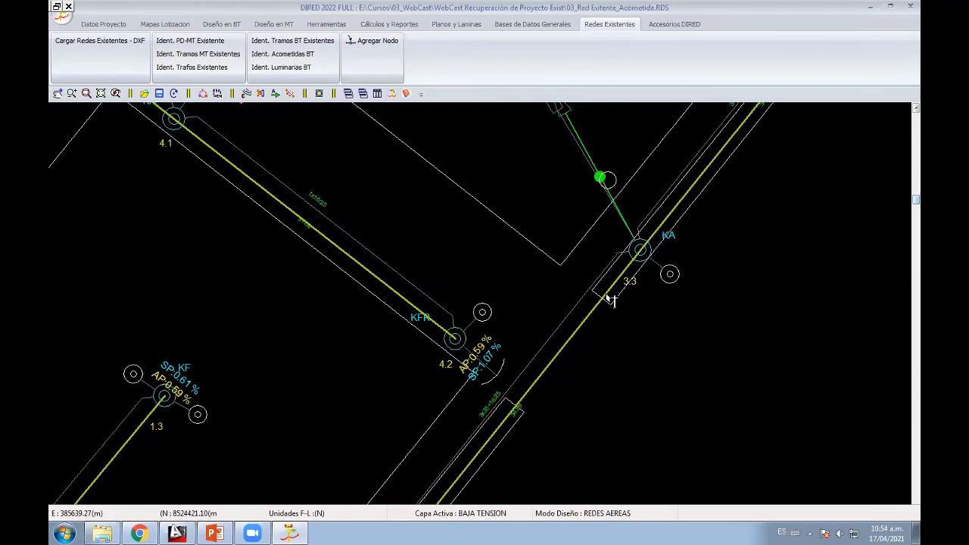
{"action": "right_click", "coordinate": [548, 239]}
{"action": "left_click", "coordinate": [562, 244]}
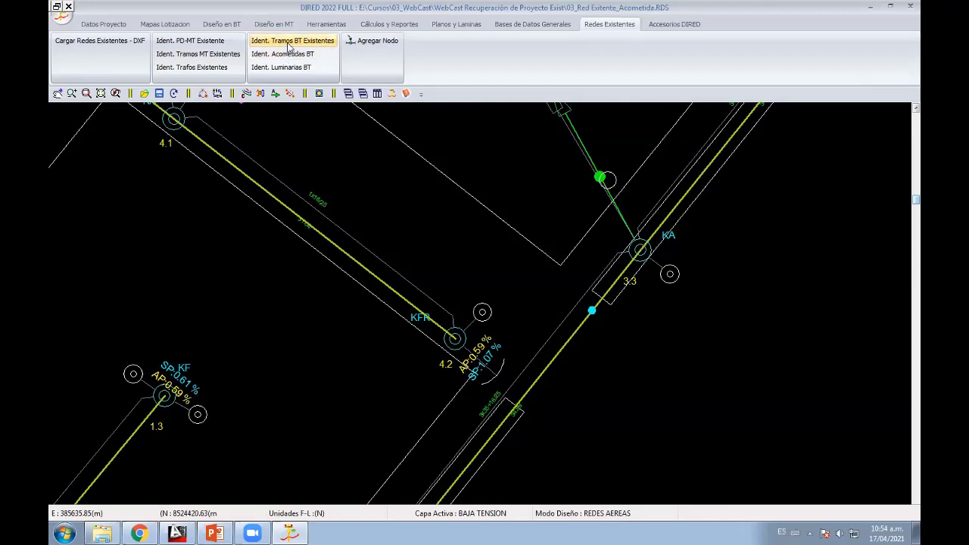
Step: Identify an existing BT section from a point on the line near 3.3 to node 4.1
{"action": "left_click", "coordinate": [288, 47]}
{"action": "left_click", "coordinate": [591, 311]}
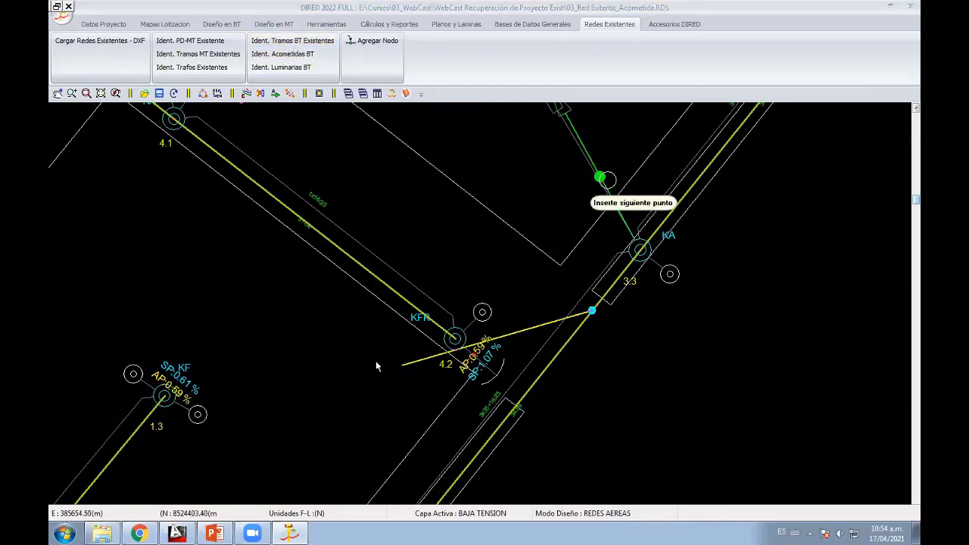
{"action": "left_click", "coordinate": [174, 122]}
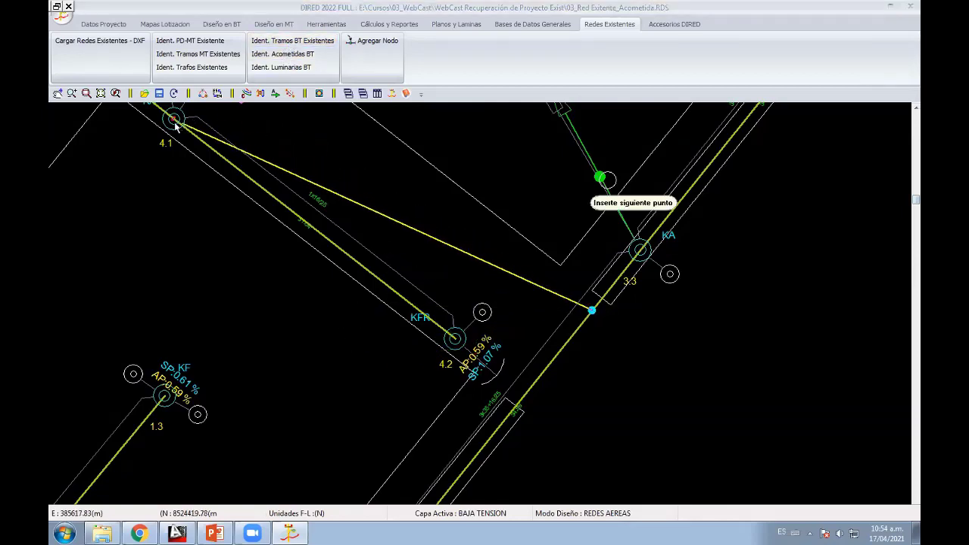
{"action": "middle_click_drag", "start_coordinate": [171, 125], "coordinate": [377, 290]}
{"action": "left_click", "coordinate": [377, 286]}
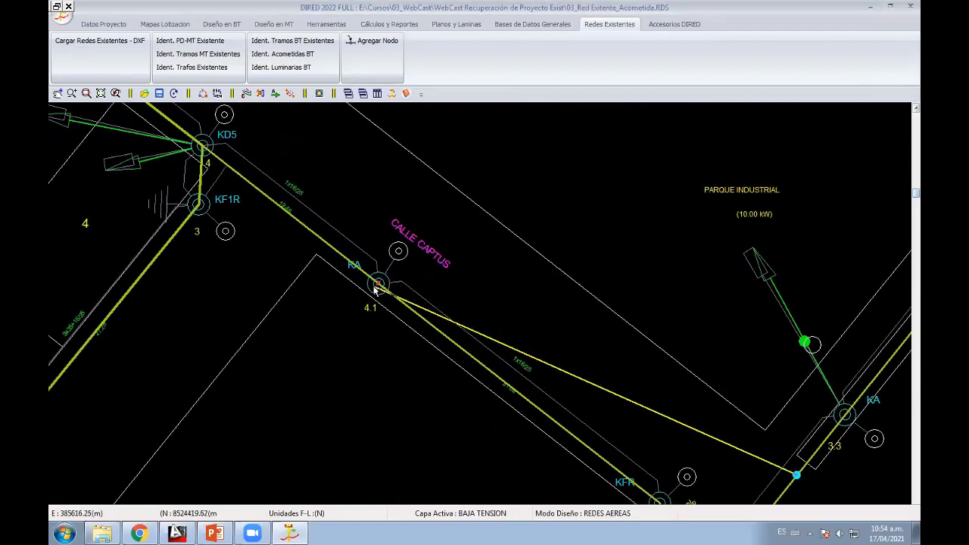
Step: Pan and zoom across the subdivision to survey the network around blocks A1 and Z
{"action": "scroll", "coordinate": [377, 290], "scroll_direction": "up", "scroll_amount": 1}
{"action": "scroll", "coordinate": [387, 322], "scroll_direction": "up", "scroll_amount": 1}
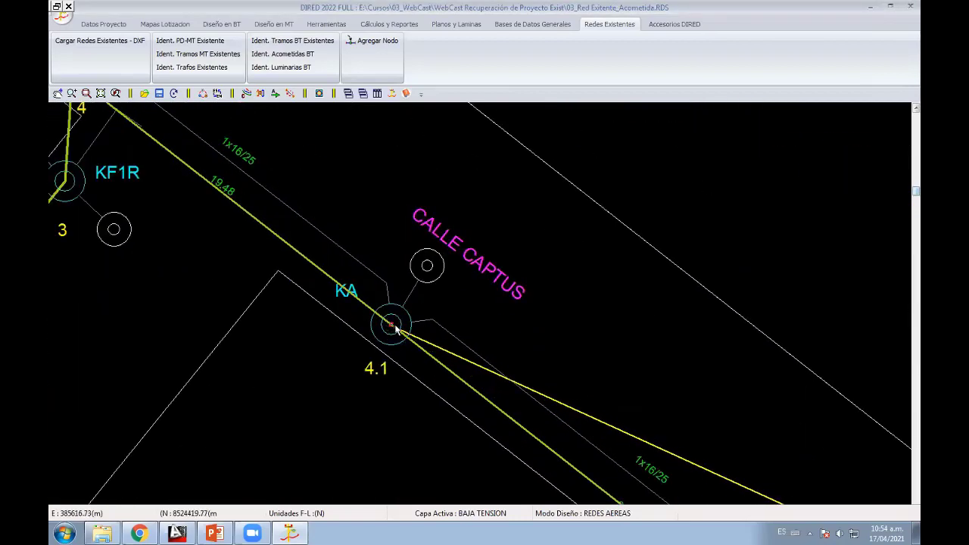
{"action": "middle_click_drag", "start_coordinate": [415, 342], "coordinate": [488, 392]}
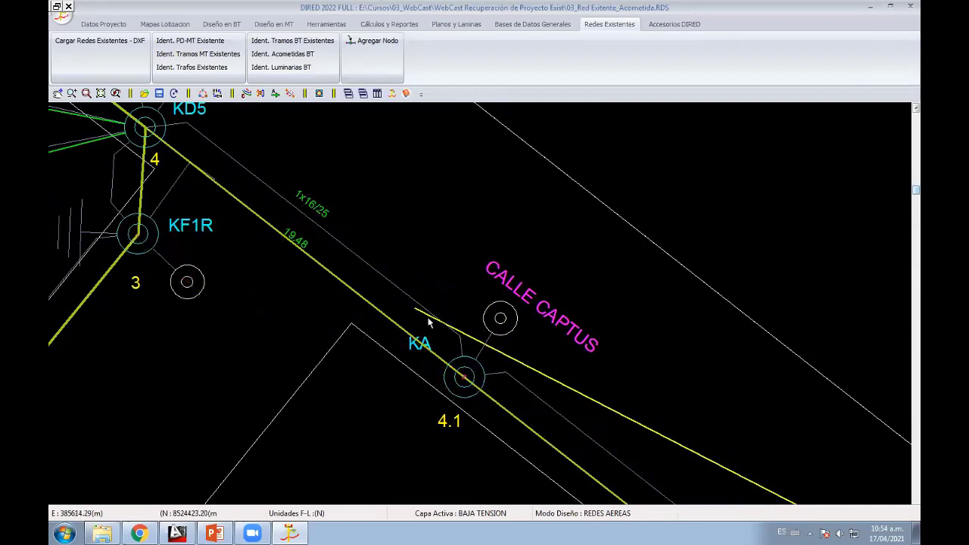
{"action": "scroll", "coordinate": [428, 322], "scroll_direction": "down", "scroll_amount": 2}
{"action": "scroll", "coordinate": [551, 350], "scroll_direction": "down", "scroll_amount": 2}
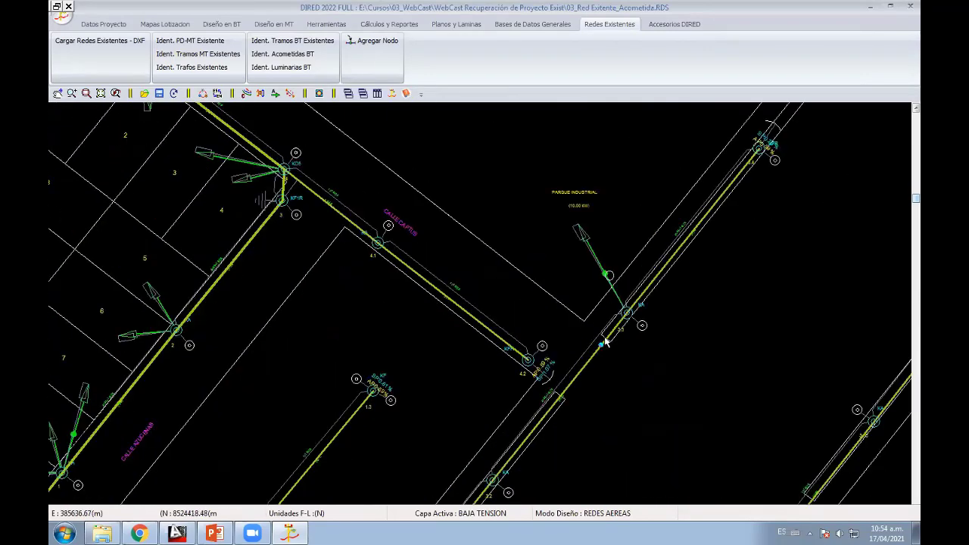
{"action": "scroll", "coordinate": [605, 343], "scroll_direction": "up", "scroll_amount": 2}
{"action": "scroll", "coordinate": [680, 401], "scroll_direction": "down", "scroll_amount": 1}
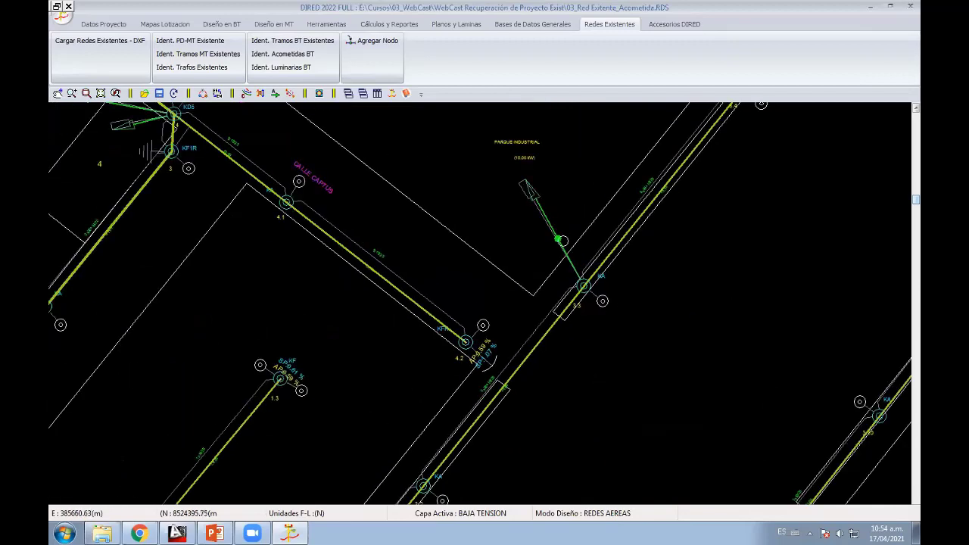
{"action": "mouse_move", "coordinate": [680, 400]}
{"action": "middle_mouse_down"}
{"action": "mouse_move", "coordinate": [583, 345]}
{"action": "mouse_move", "coordinate": [601, 309]}
{"action": "middle_mouse_up"}
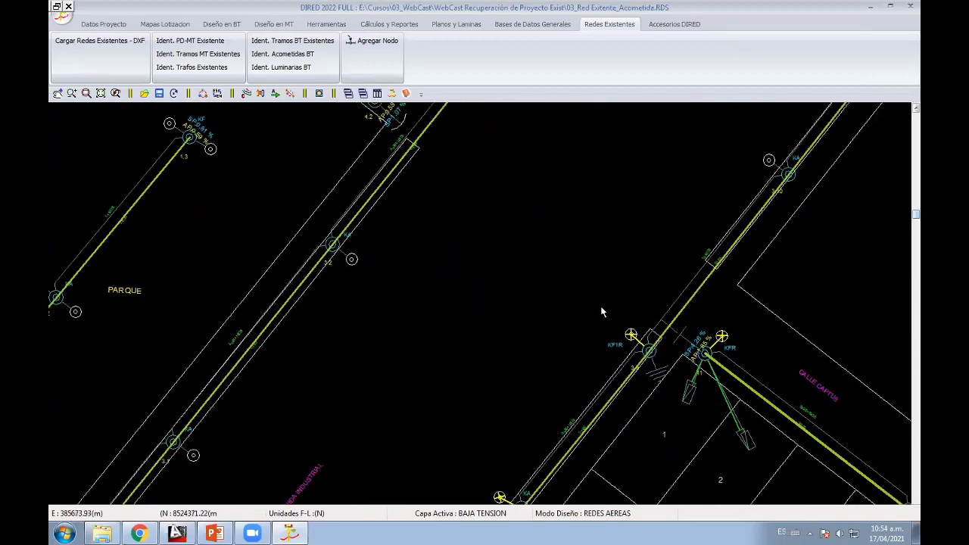
{"action": "scroll", "coordinate": [601, 309], "scroll_direction": "down", "scroll_amount": 2}
{"action": "scroll", "coordinate": [614, 302], "scroll_direction": "down", "scroll_amount": 3}
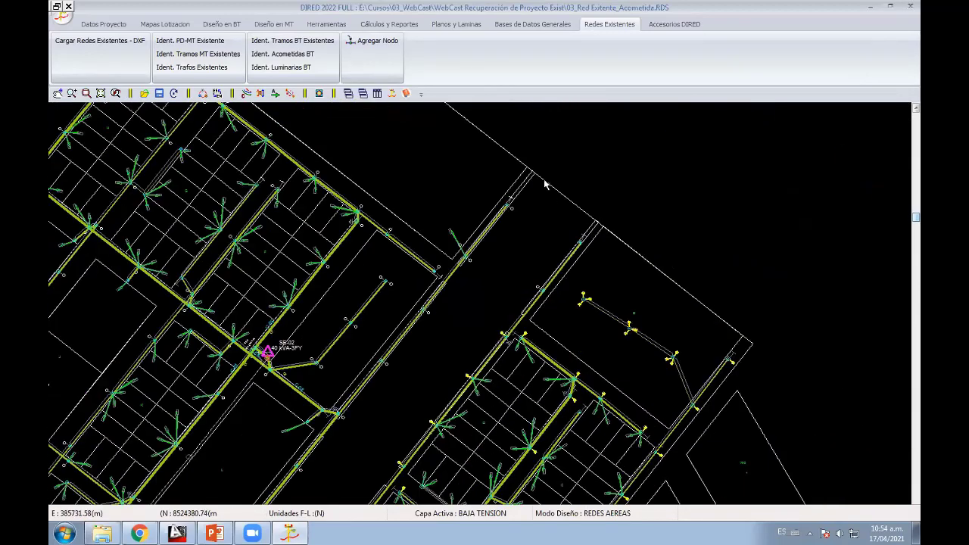
{"action": "scroll", "coordinate": [454, 326], "scroll_direction": "up", "scroll_amount": 2}
{"action": "mouse_move", "coordinate": [455, 326]}
{"action": "middle_mouse_down"}
{"action": "mouse_move", "coordinate": [428, 336]}
{"action": "mouse_move", "coordinate": [499, 318]}
{"action": "mouse_move", "coordinate": [427, 393]}
{"action": "mouse_move", "coordinate": [451, 245]}
{"action": "mouse_move", "coordinate": [545, 143]}
{"action": "middle_mouse_up"}
{"action": "scroll", "coordinate": [413, 333], "scroll_direction": "down", "scroll_amount": 2}
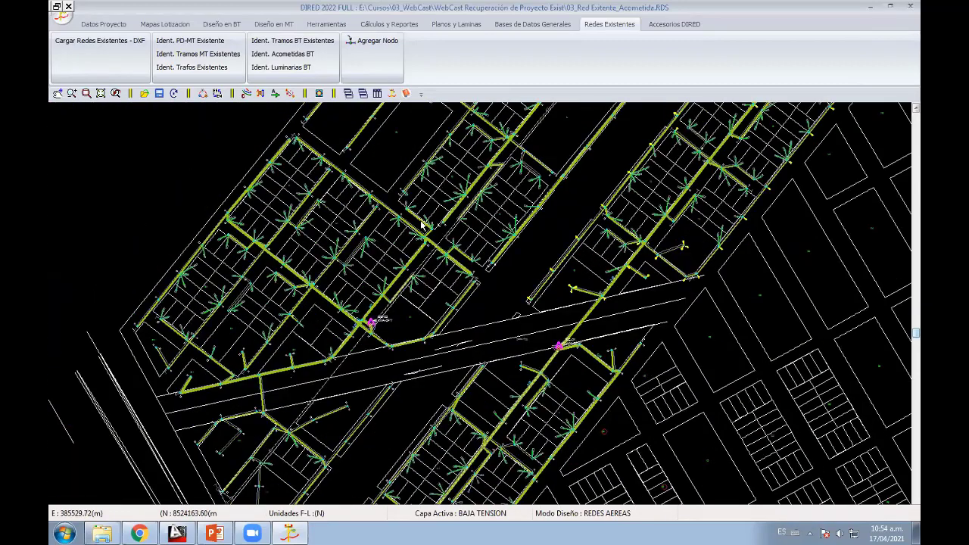
{"action": "middle_click_drag", "start_coordinate": [469, 405], "coordinate": [449, 404]}
{"action": "mouse_move", "coordinate": [491, 311]}
{"action": "middle_mouse_down"}
{"action": "mouse_move", "coordinate": [447, 211]}
{"action": "mouse_move", "coordinate": [471, 284]}
{"action": "middle_mouse_up"}
{"action": "middle_click_drag", "start_coordinate": [496, 333], "coordinate": [503, 358]}
{"action": "middle_click_drag", "start_coordinate": [560, 238], "coordinate": [573, 283]}
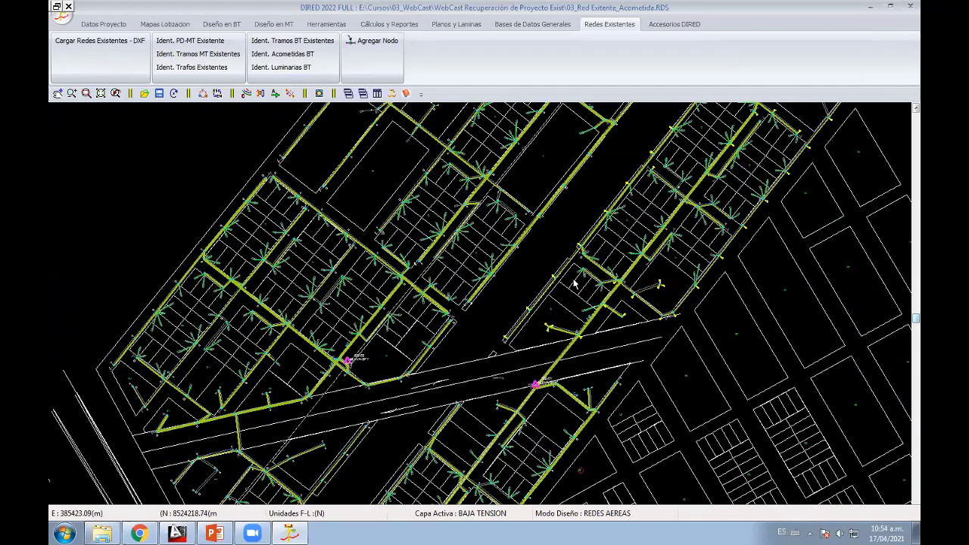
{"action": "scroll", "coordinate": [498, 273], "scroll_direction": "up", "scroll_amount": 2}
{"action": "scroll", "coordinate": [514, 289], "scroll_direction": "down", "scroll_amount": 1}
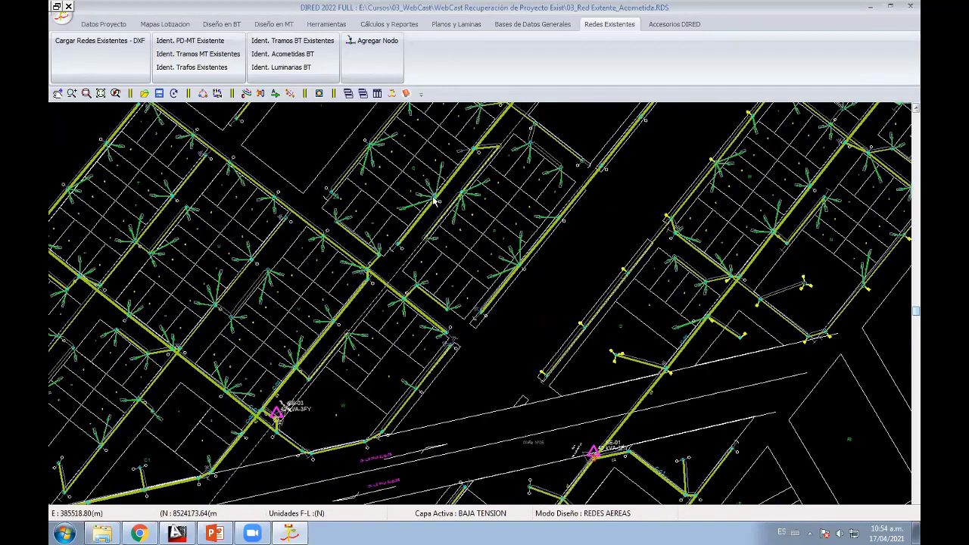
{"action": "scroll", "coordinate": [518, 286], "scroll_direction": "down", "scroll_amount": 1}
{"action": "scroll", "coordinate": [523, 282], "scroll_direction": "down", "scroll_amount": 1}
{"action": "scroll", "coordinate": [532, 277], "scroll_direction": "down", "scroll_amount": 1}
{"action": "scroll", "coordinate": [532, 277], "scroll_direction": "down", "scroll_amount": 1}
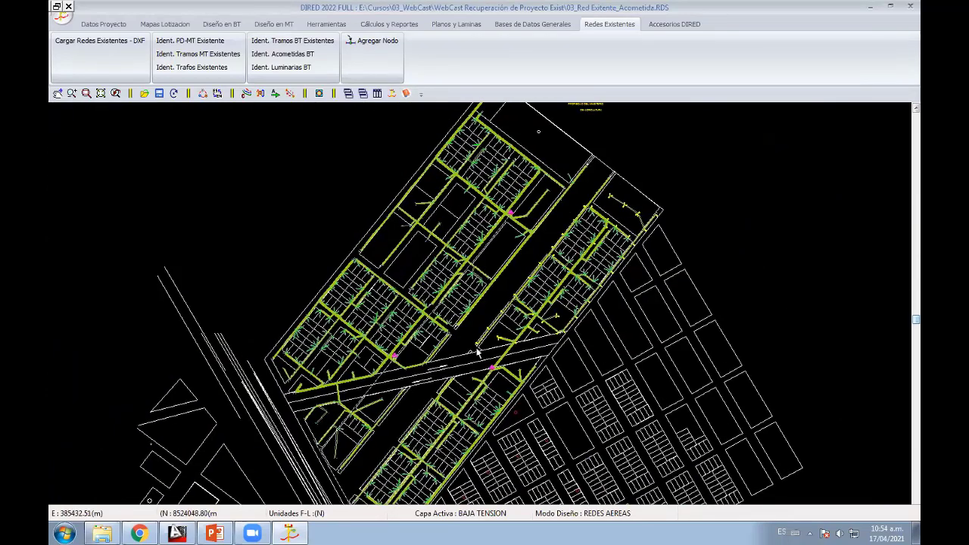
{"action": "scroll", "coordinate": [539, 290], "scroll_direction": "down", "scroll_amount": 1}
{"action": "scroll", "coordinate": [546, 302], "scroll_direction": "down", "scroll_amount": 1}
{"action": "scroll", "coordinate": [553, 316], "scroll_direction": "down", "scroll_amount": 1}
{"action": "scroll", "coordinate": [571, 327], "scroll_direction": "up", "scroll_amount": 4}
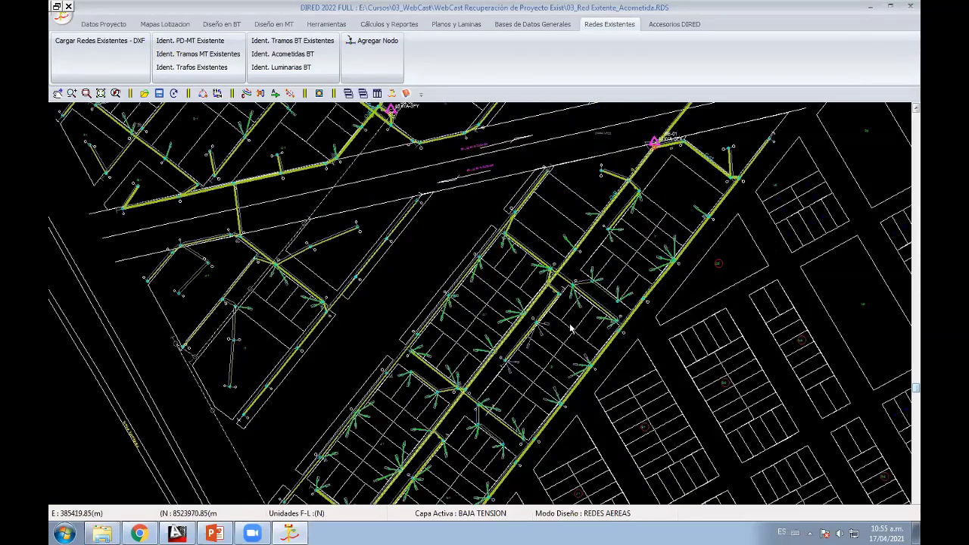
{"action": "scroll", "coordinate": [587, 349], "scroll_direction": "up", "scroll_amount": 2}
{"action": "scroll", "coordinate": [318, 261], "scroll_direction": "up", "scroll_amount": 1}
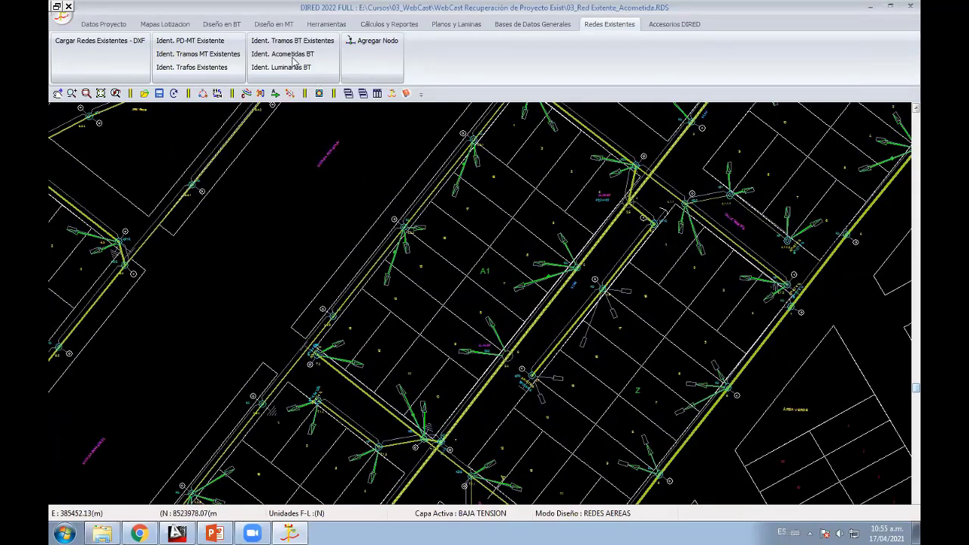
{"action": "scroll", "coordinate": [493, 255], "scroll_direction": "up", "scroll_amount": 1}
{"action": "scroll", "coordinate": [462, 296], "scroll_direction": "up", "scroll_amount": 1}
Step: Mark the service drops at the nodes beside lots 17 and 15 as existing
{"action": "left_click", "coordinate": [437, 345]}
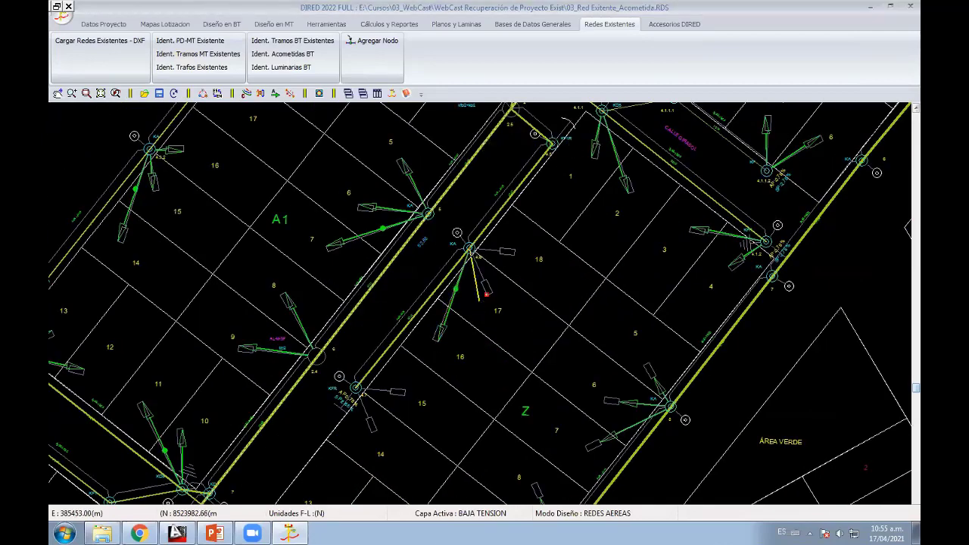
{"action": "left_click", "coordinate": [458, 232]}
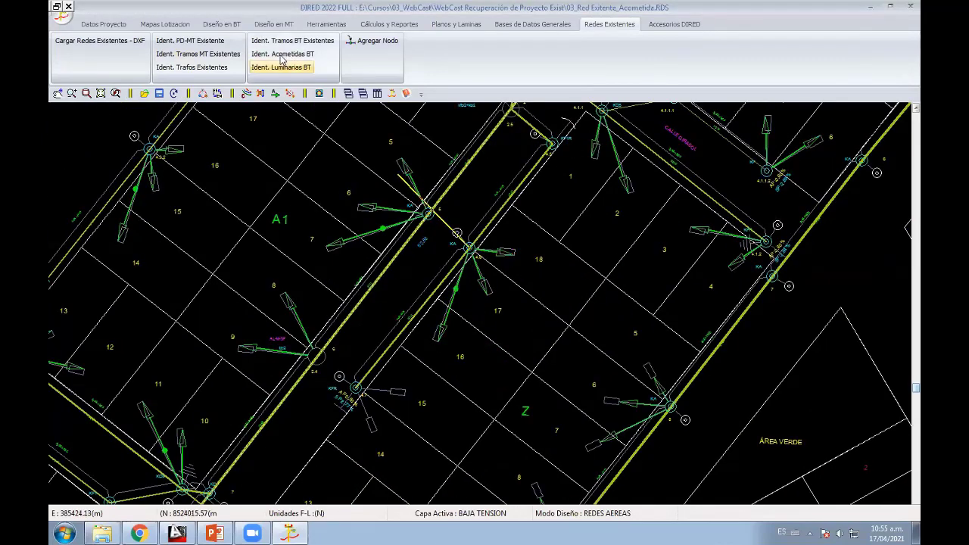
{"action": "left_click", "coordinate": [367, 417]}
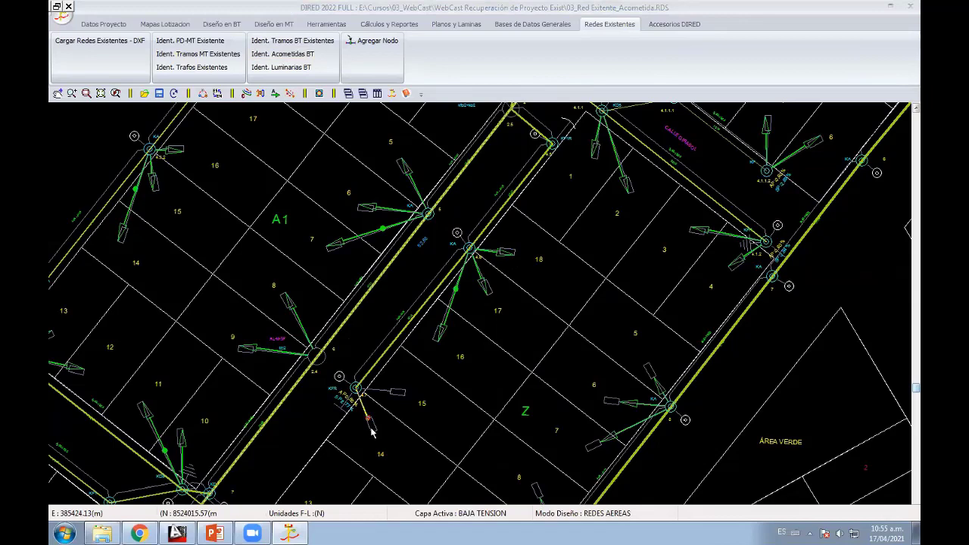
{"action": "left_click", "coordinate": [404, 393]}
Step: Zoom and pan past transformer SE-03 to review the neighbouring block
{"action": "scroll", "coordinate": [372, 437], "scroll_direction": "down", "scroll_amount": 2}
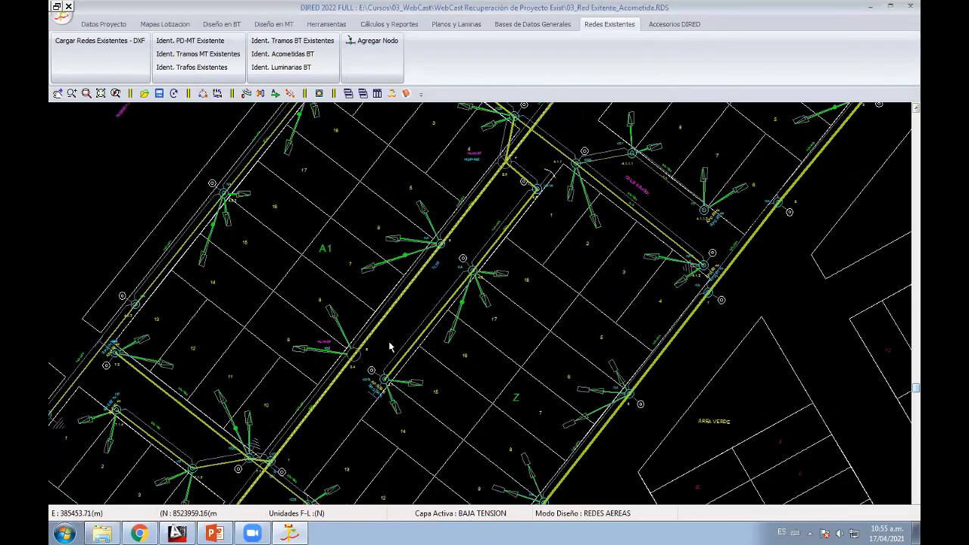
{"action": "scroll", "coordinate": [395, 433], "scroll_direction": "down", "scroll_amount": 2}
{"action": "scroll", "coordinate": [530, 318], "scroll_direction": "down", "scroll_amount": 2}
{"action": "scroll", "coordinate": [536, 316], "scroll_direction": "up", "scroll_amount": 2}
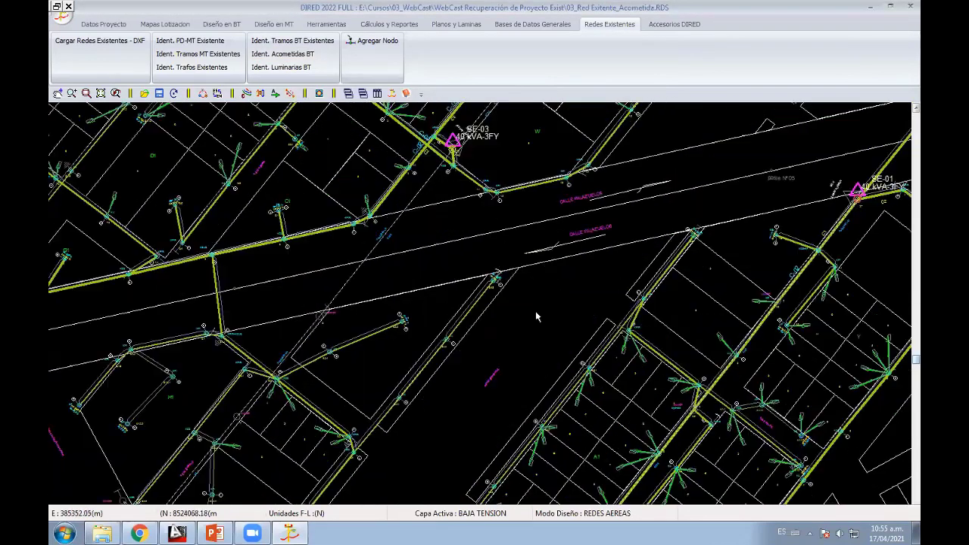
{"action": "mouse_move", "coordinate": [551, 386]}
{"action": "middle_mouse_down"}
{"action": "mouse_move", "coordinate": [435, 344]}
{"action": "mouse_move", "coordinate": [468, 265]}
{"action": "middle_mouse_up"}
{"action": "scroll", "coordinate": [417, 330], "scroll_direction": "down", "scroll_amount": 3}
{"action": "scroll", "coordinate": [462, 257], "scroll_direction": "up", "scroll_amount": 2}
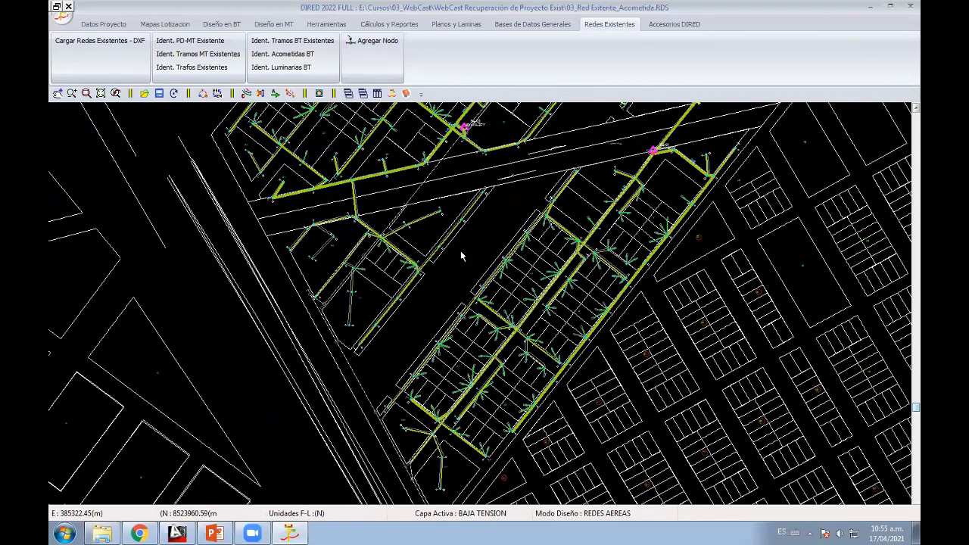
{"action": "scroll", "coordinate": [368, 325], "scroll_direction": "up", "scroll_amount": 1}
{"action": "scroll", "coordinate": [372, 324], "scroll_direction": "up", "scroll_amount": 1}
{"action": "scroll", "coordinate": [372, 323], "scroll_direction": "up", "scroll_amount": 2}
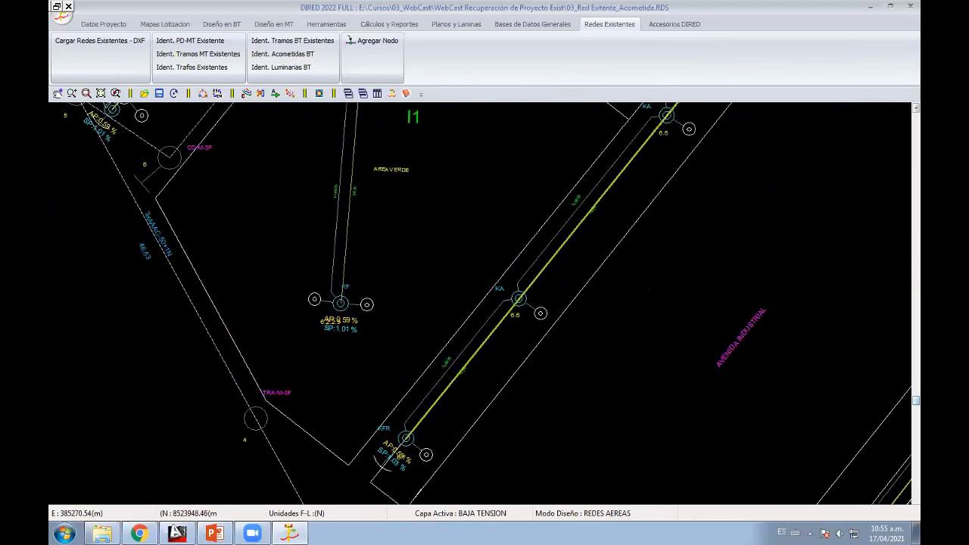
{"action": "scroll", "coordinate": [372, 323], "scroll_direction": "down", "scroll_amount": 1}
{"action": "scroll", "coordinate": [373, 323], "scroll_direction": "down", "scroll_amount": 1}
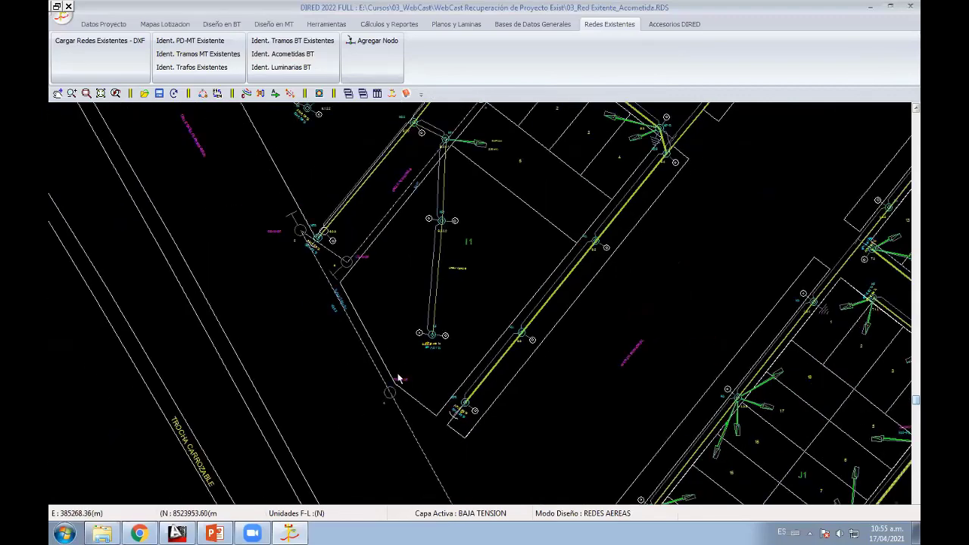
{"action": "scroll", "coordinate": [373, 323], "scroll_direction": "down", "scroll_amount": 1}
{"action": "scroll", "coordinate": [373, 323], "scroll_direction": "down", "scroll_amount": 1}
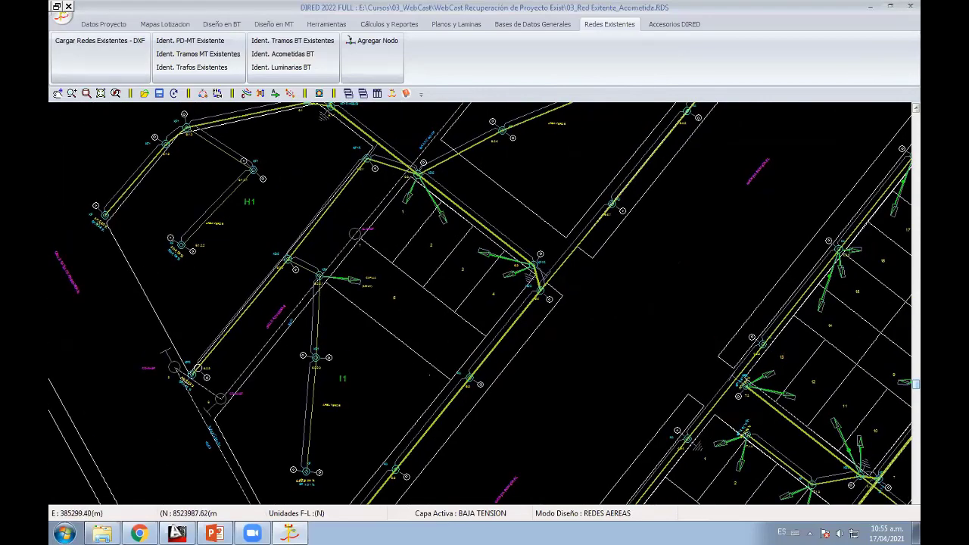
{"action": "scroll", "coordinate": [236, 441], "scroll_direction": "up", "scroll_amount": 1}
{"action": "scroll", "coordinate": [236, 442], "scroll_direction": "up", "scroll_amount": 1}
{"action": "scroll", "coordinate": [236, 442], "scroll_direction": "up", "scroll_amount": 1}
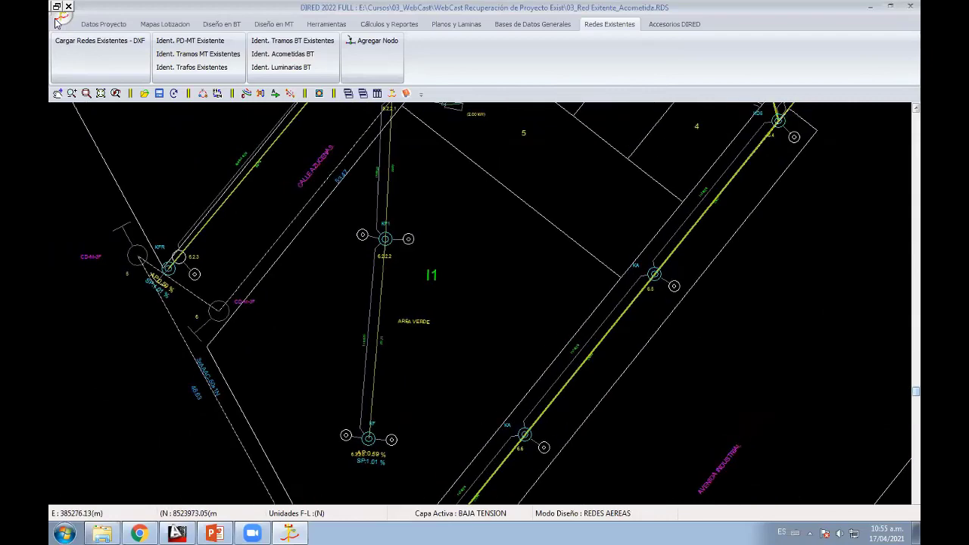
{"action": "scroll", "coordinate": [237, 441], "scroll_direction": "up", "scroll_amount": 1}
Step: Open the 04_Red Exitente_Luminaria project file and zoom over its existing network
{"action": "left_click", "coordinate": [75, 42]}
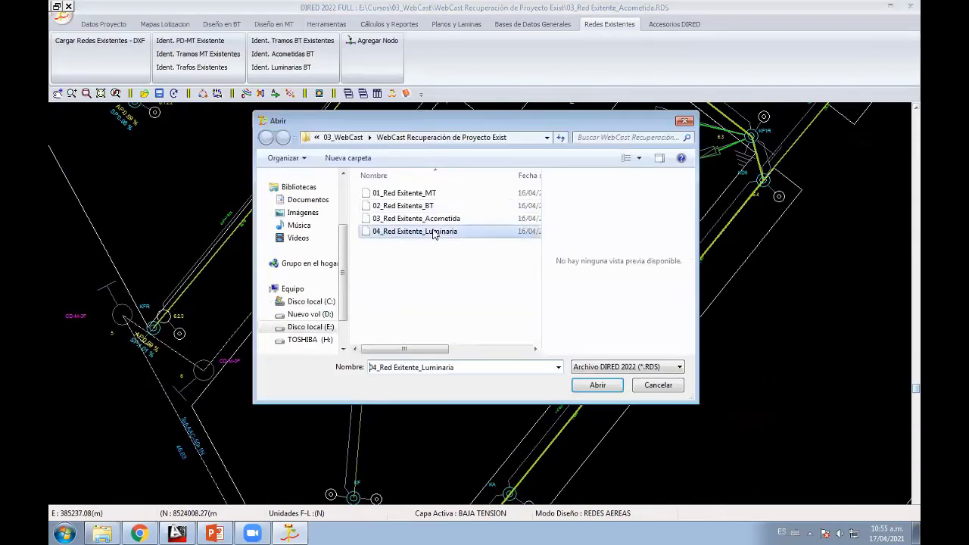
{"action": "double_click", "coordinate": [432, 232]}
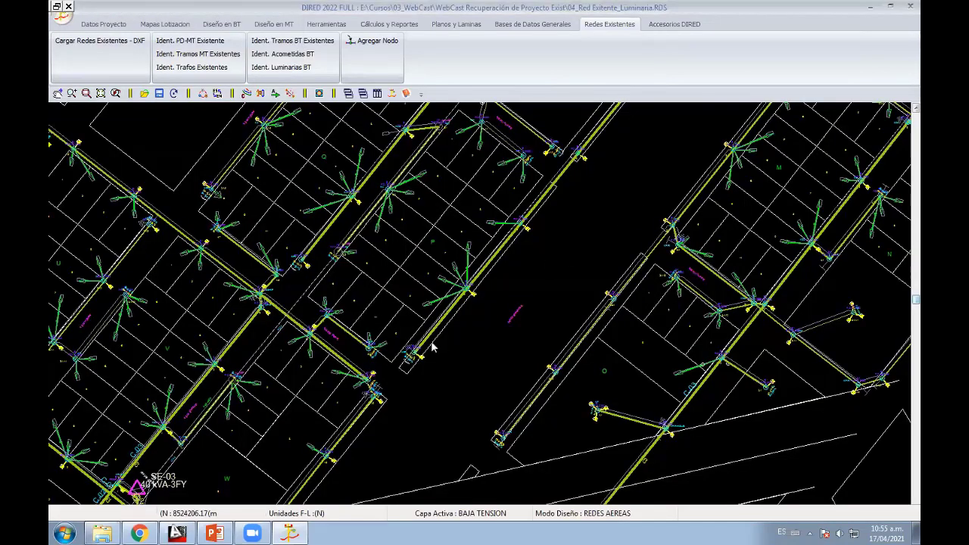
{"action": "scroll", "coordinate": [339, 175], "scroll_direction": "down", "scroll_amount": 3}
{"action": "scroll", "coordinate": [399, 196], "scroll_direction": "down", "scroll_amount": 3}
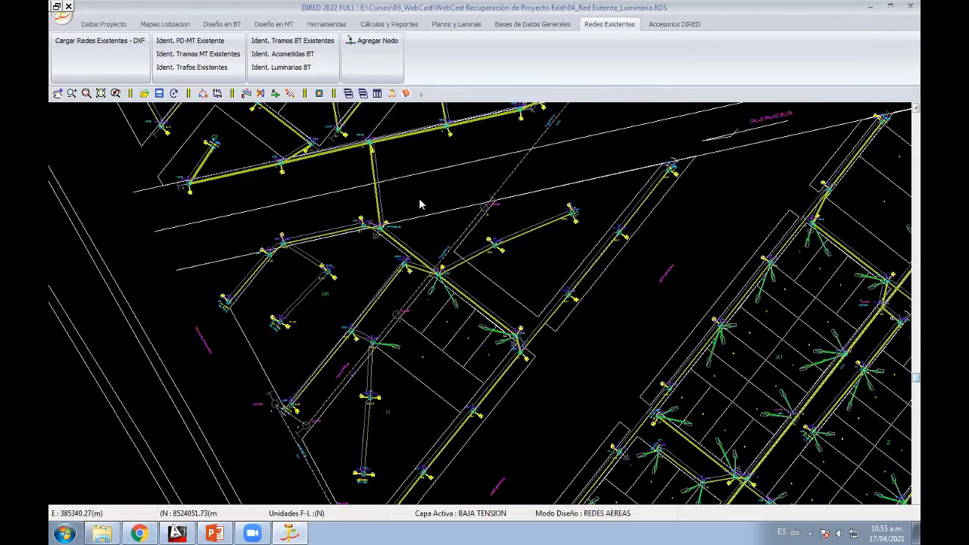
{"action": "scroll", "coordinate": [435, 348], "scroll_direction": "down", "scroll_amount": 1}
{"action": "scroll", "coordinate": [439, 336], "scroll_direction": "down", "scroll_amount": 1}
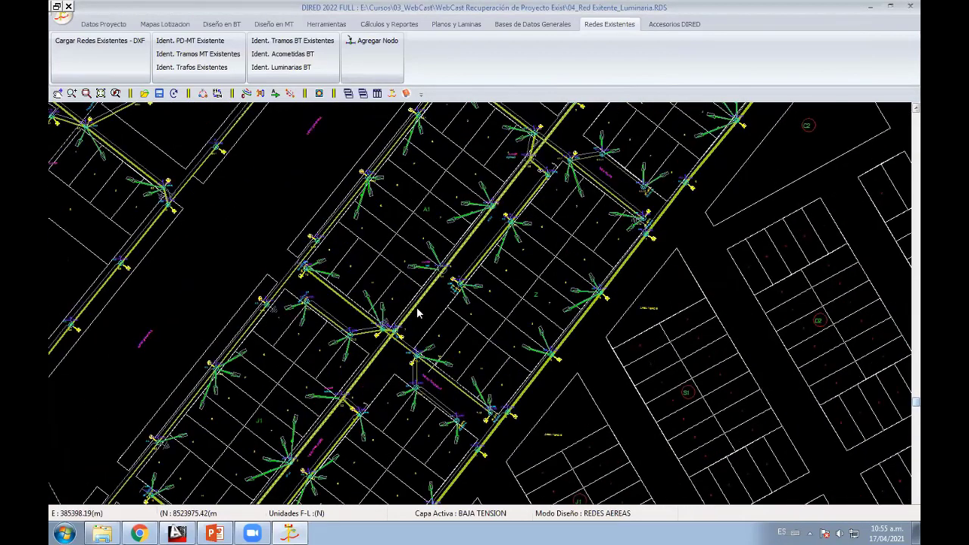
{"action": "scroll", "coordinate": [337, 266], "scroll_direction": "up", "scroll_amount": 2}
{"action": "scroll", "coordinate": [335, 293], "scroll_direction": "up", "scroll_amount": 2}
{"action": "scroll", "coordinate": [467, 272], "scroll_direction": "up", "scroll_amount": 1}
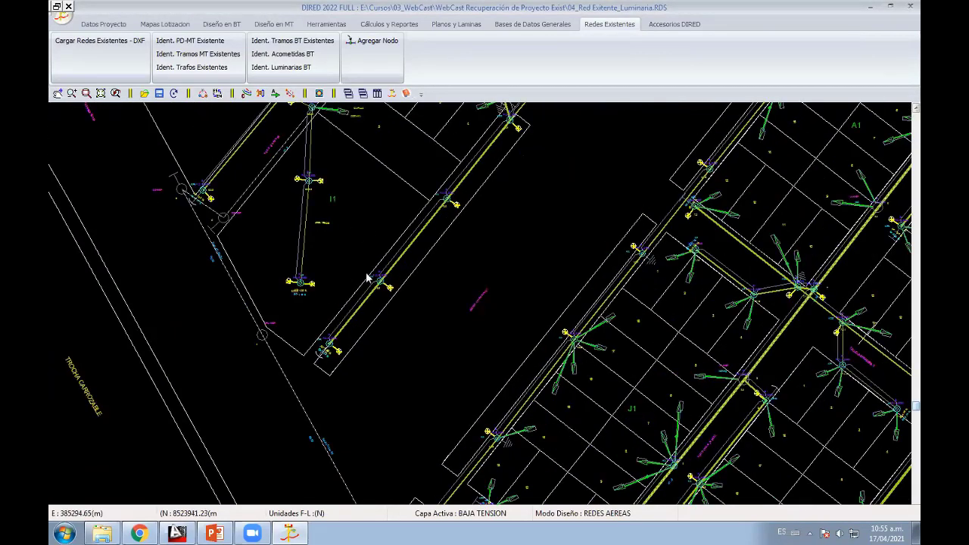
{"action": "scroll", "coordinate": [390, 320], "scroll_direction": "up", "scroll_amount": 2}
{"action": "scroll", "coordinate": [382, 252], "scroll_direction": "up", "scroll_amount": 1}
{"action": "scroll", "coordinate": [382, 252], "scroll_direction": "up", "scroll_amount": 1}
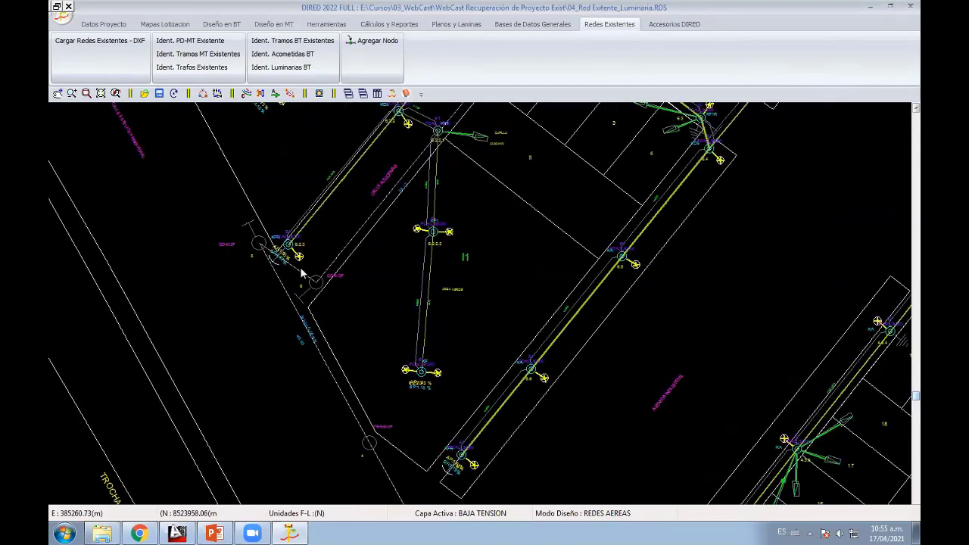
Step: Zoom in and centre the view on the nodes around block H1
{"action": "scroll", "coordinate": [432, 207], "scroll_direction": "up", "scroll_amount": 1}
{"action": "scroll", "coordinate": [429, 258], "scroll_direction": "up", "scroll_amount": 1}
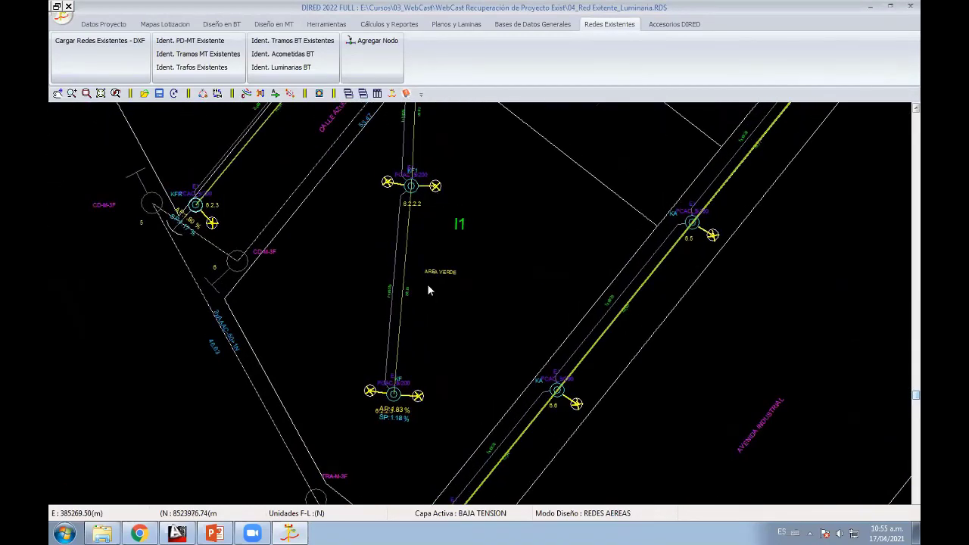
{"action": "scroll", "coordinate": [427, 284], "scroll_direction": "up", "scroll_amount": 1}
{"action": "scroll", "coordinate": [426, 284], "scroll_direction": "up", "scroll_amount": 1}
{"action": "middle_click_drag", "start_coordinate": [553, 192], "coordinate": [452, 417]}
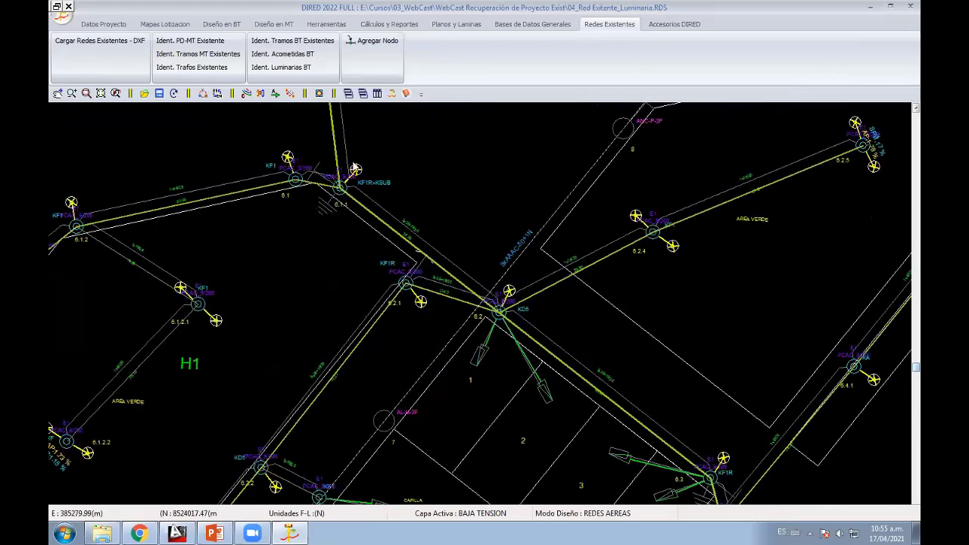
{"action": "middle_click_drag", "start_coordinate": [421, 230], "coordinate": [456, 273]}
{"action": "middle_click_drag", "start_coordinate": [412, 171], "coordinate": [432, 176]}
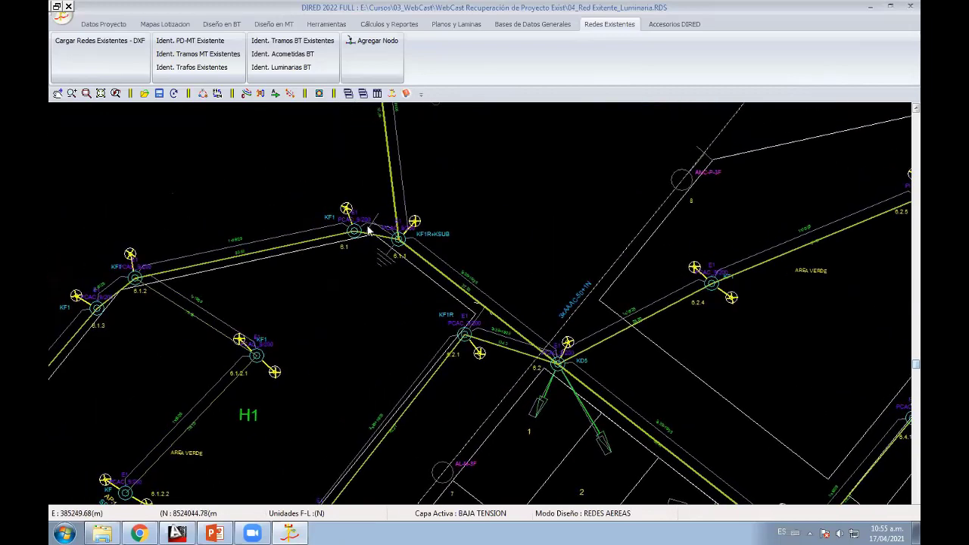
{"action": "middle_click_drag", "start_coordinate": [361, 204], "coordinate": [390, 195]}
{"action": "scroll", "coordinate": [390, 189], "scroll_direction": "up", "scroll_amount": 2}
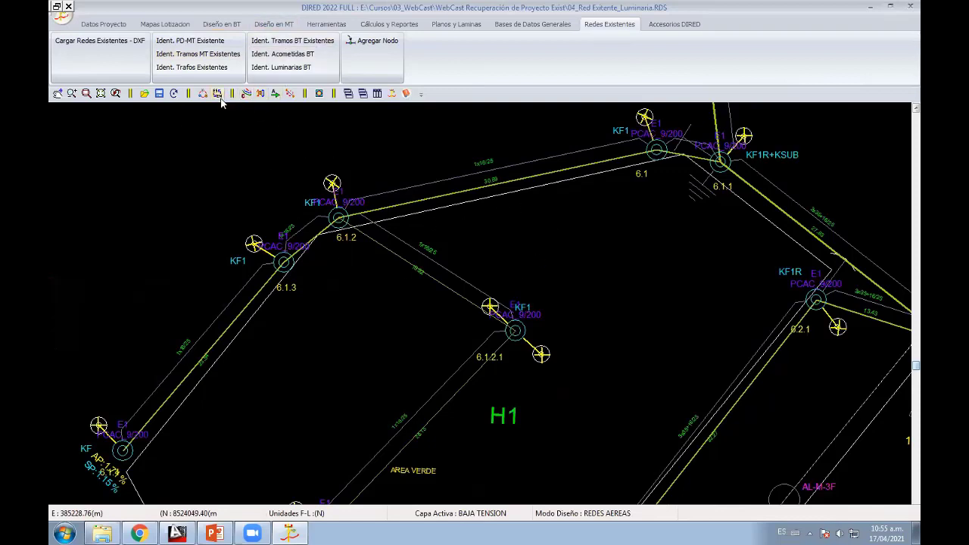
Step: Switch off Mostrar Red Existente DXF in Configuración General and apply it
{"action": "left_click", "coordinate": [245, 93]}
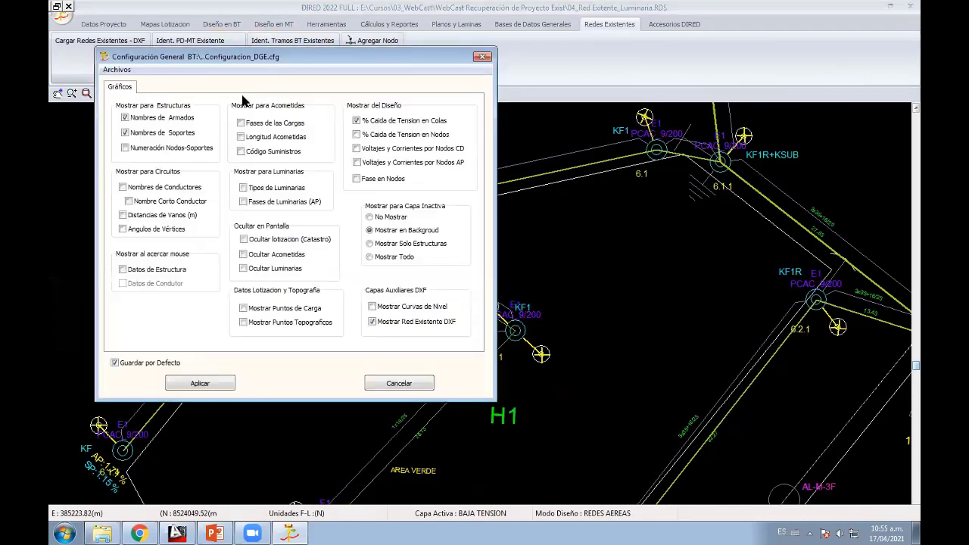
{"action": "left_click_drag", "start_coordinate": [285, 64], "coordinate": [418, 124]}
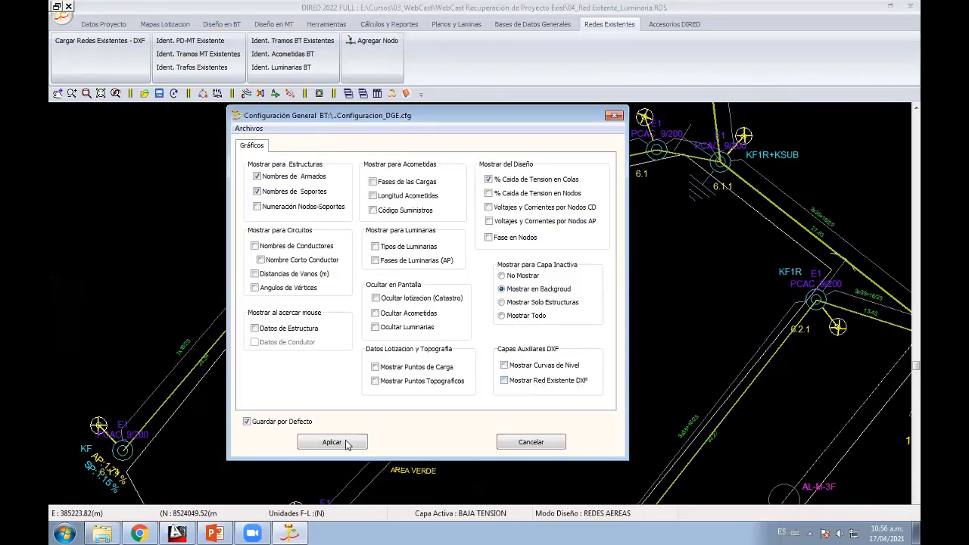
{"action": "left_click", "coordinate": [531, 441]}
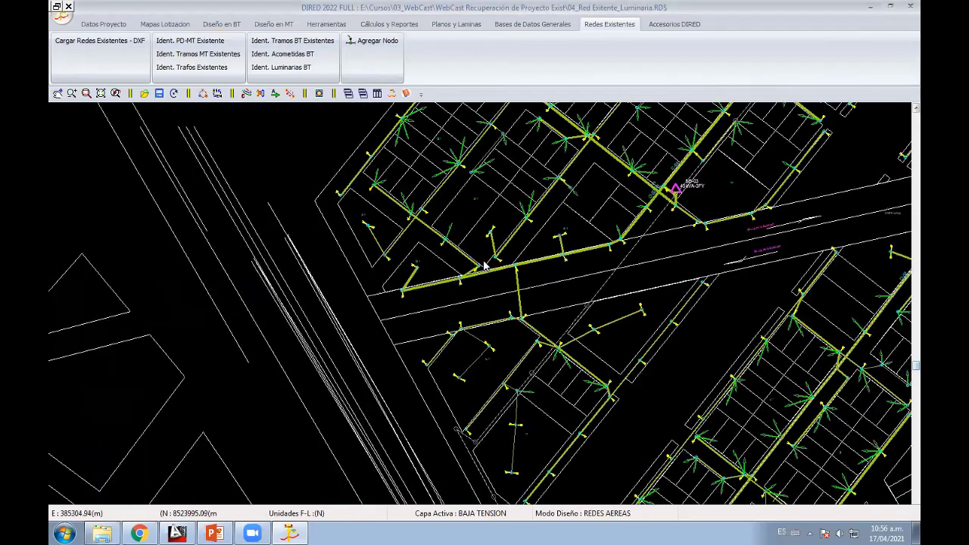
Step: Zoom and pan around the lots to review the MT network
{"action": "scroll", "coordinate": [481, 325], "scroll_direction": "down", "scroll_amount": 2}
{"action": "scroll", "coordinate": [399, 246], "scroll_direction": "up", "scroll_amount": 2}
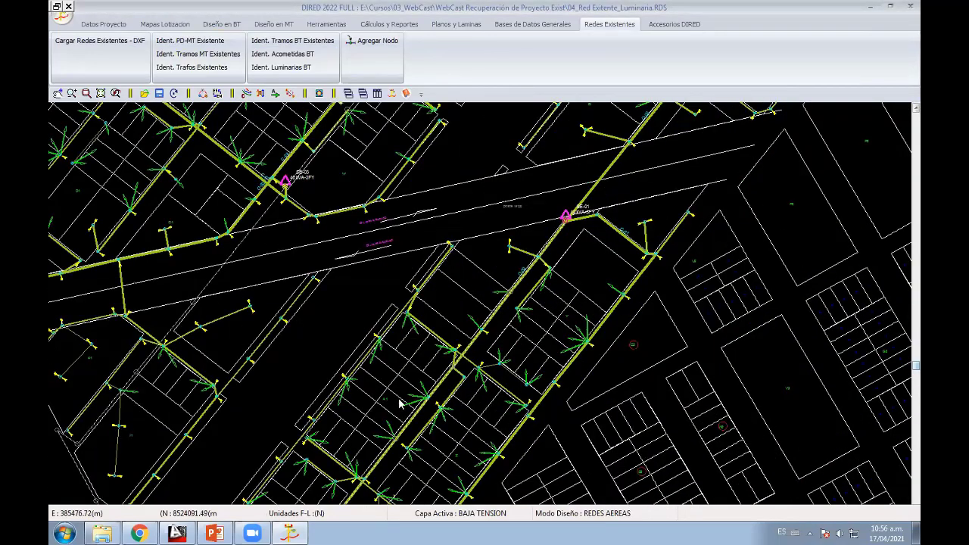
{"action": "scroll", "coordinate": [469, 298], "scroll_direction": "up", "scroll_amount": 2}
{"action": "middle_click_drag", "start_coordinate": [469, 298], "coordinate": [465, 318]}
{"action": "scroll", "coordinate": [465, 318], "scroll_direction": "up", "scroll_amount": 2}
{"action": "scroll", "coordinate": [458, 305], "scroll_direction": "up", "scroll_amount": 1}
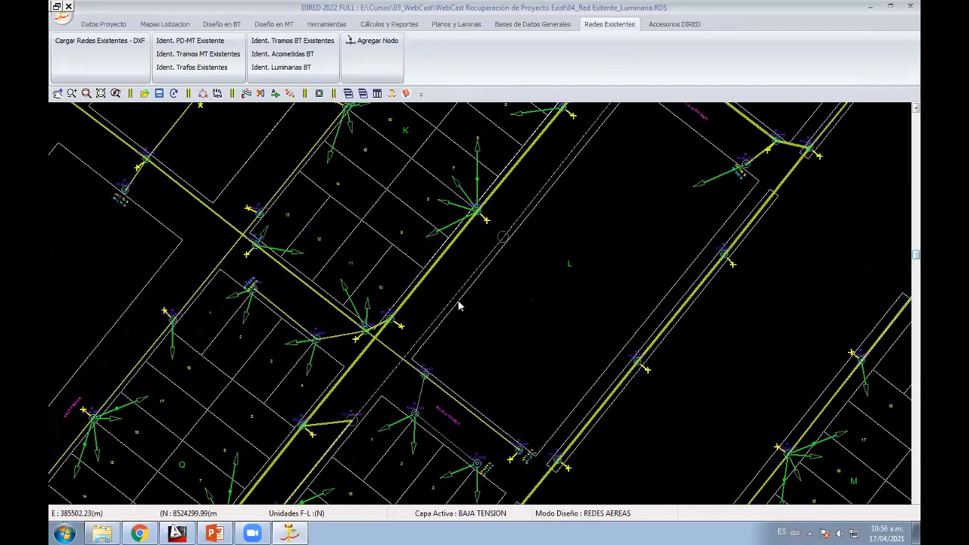
{"action": "scroll", "coordinate": [458, 305], "scroll_direction": "down", "scroll_amount": 3}
{"action": "scroll", "coordinate": [435, 314], "scroll_direction": "down", "scroll_amount": 1}
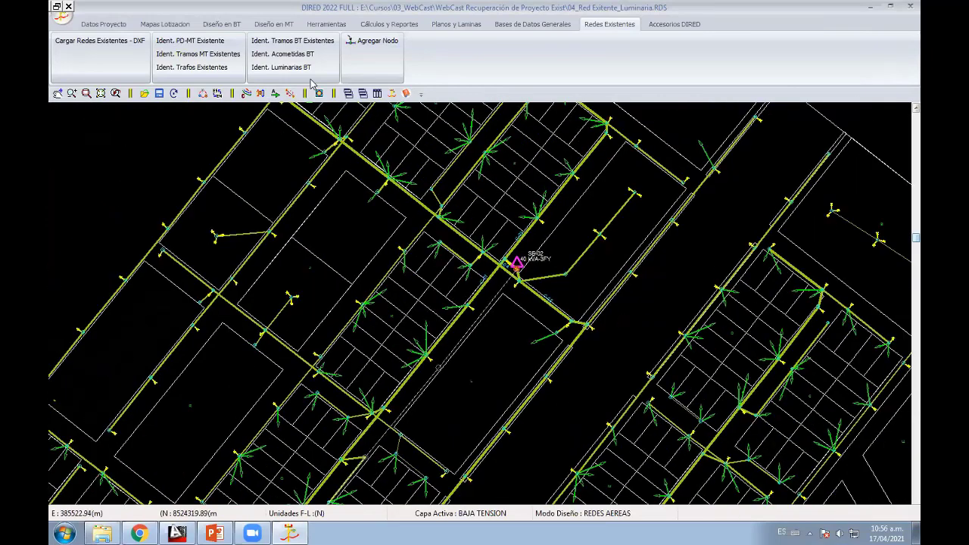
{"action": "scroll", "coordinate": [313, 85], "scroll_direction": "down", "scroll_amount": 2}
{"action": "scroll", "coordinate": [257, 26], "scroll_direction": "up", "scroll_amount": 2}
{"action": "scroll", "coordinate": [377, 271], "scroll_direction": "up", "scroll_amount": 1}
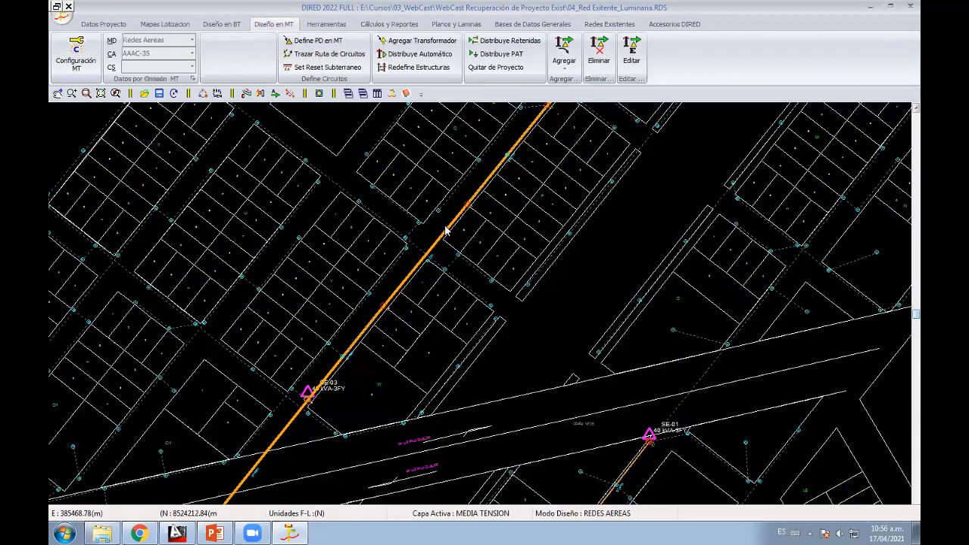
{"action": "scroll", "coordinate": [453, 295], "scroll_direction": "down", "scroll_amount": 1}
{"action": "scroll", "coordinate": [466, 257], "scroll_direction": "down", "scroll_amount": 1}
{"action": "scroll", "coordinate": [476, 258], "scroll_direction": "down", "scroll_amount": 1}
{"action": "scroll", "coordinate": [481, 281], "scroll_direction": "up", "scroll_amount": 1}
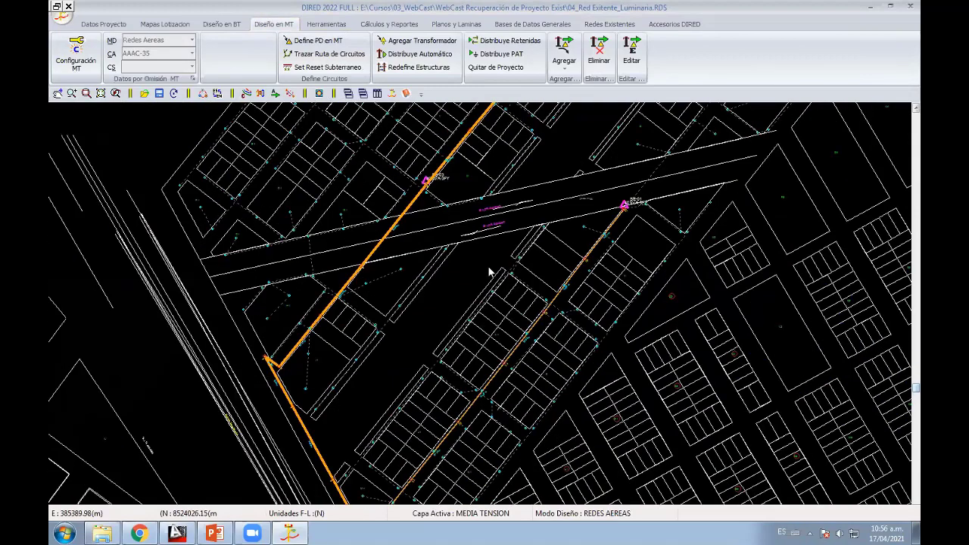
{"action": "scroll", "coordinate": [494, 275], "scroll_direction": "up", "scroll_amount": 1}
{"action": "scroll", "coordinate": [465, 309], "scroll_direction": "up", "scroll_amount": 1}
{"action": "scroll", "coordinate": [431, 339], "scroll_direction": "up", "scroll_amount": 1}
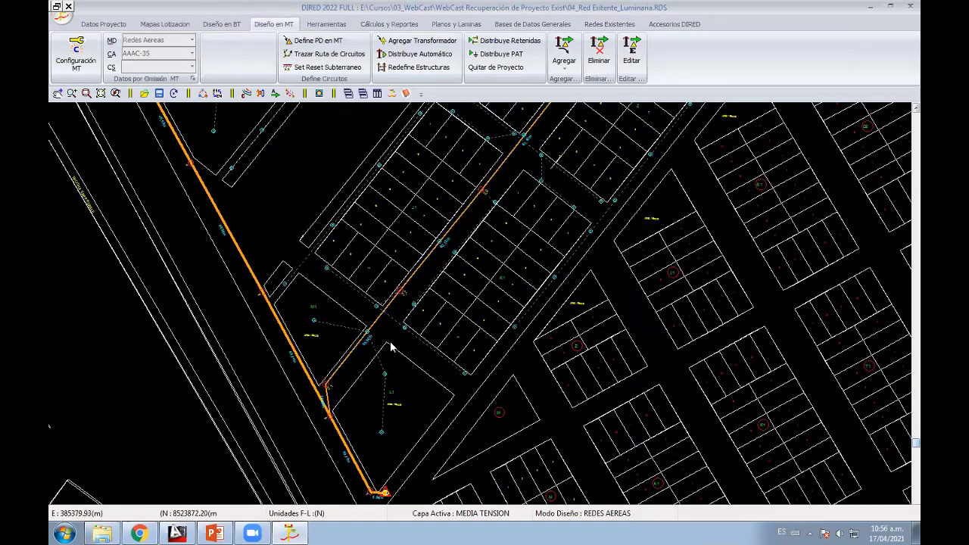
{"action": "scroll", "coordinate": [392, 348], "scroll_direction": "down", "scroll_amount": 1}
{"action": "scroll", "coordinate": [340, 189], "scroll_direction": "up", "scroll_amount": 1}
{"action": "scroll", "coordinate": [265, 26], "scroll_direction": "up", "scroll_amount": 1}
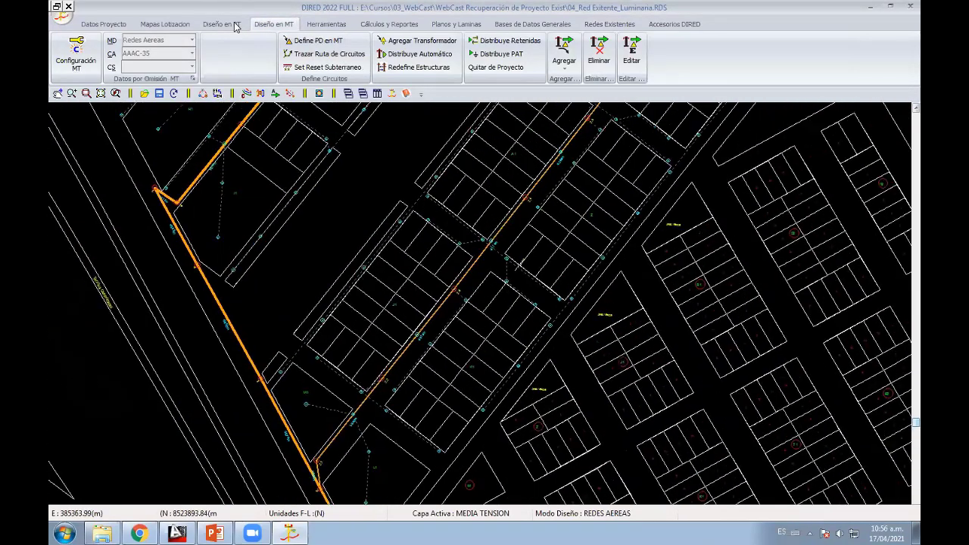
Step: Switch to the Diseño en BT workspace and centre the view on transformer SE-02
{"action": "left_click", "coordinate": [236, 27]}
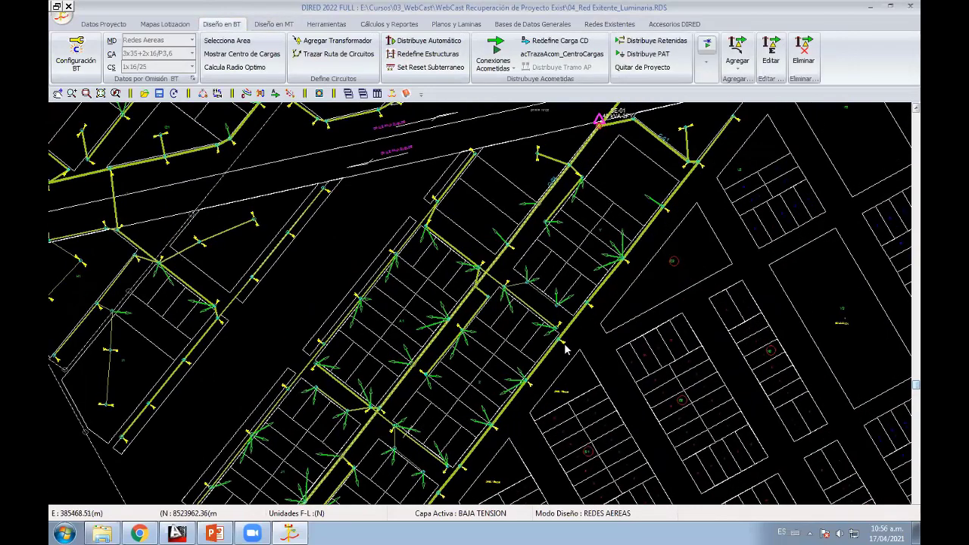
{"action": "scroll", "coordinate": [564, 350], "scroll_direction": "down", "scroll_amount": 1}
{"action": "scroll", "coordinate": [458, 303], "scroll_direction": "down", "scroll_amount": 1}
{"action": "scroll", "coordinate": [458, 303], "scroll_direction": "down", "scroll_amount": 1}
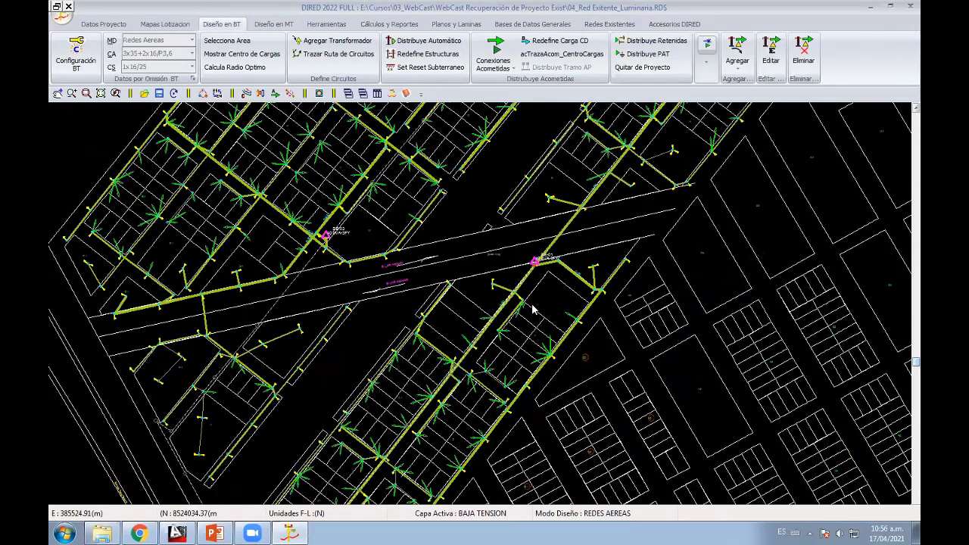
{"action": "scroll", "coordinate": [485, 413], "scroll_direction": "up", "scroll_amount": 1}
{"action": "scroll", "coordinate": [439, 371], "scroll_direction": "up", "scroll_amount": 1}
{"action": "scroll", "coordinate": [409, 321], "scroll_direction": "up", "scroll_amount": 1}
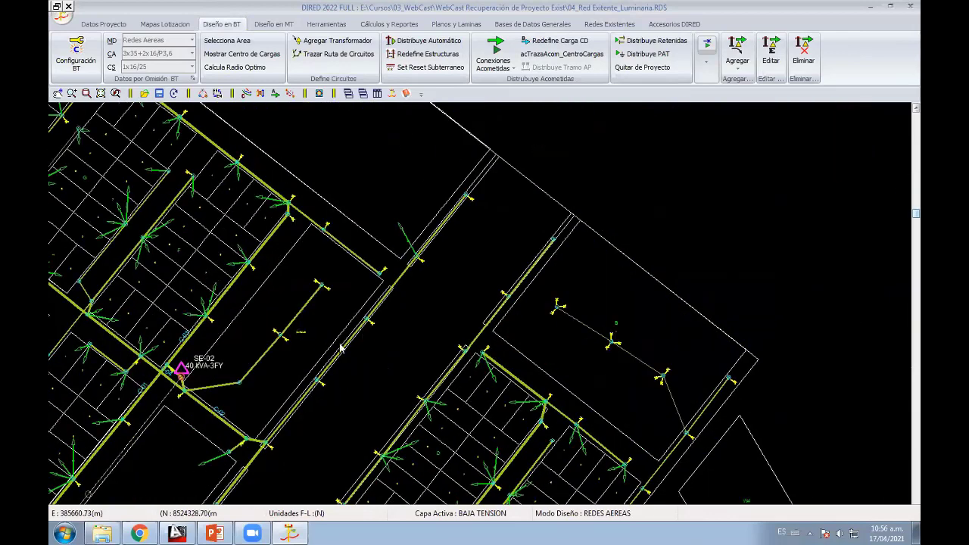
{"action": "scroll", "coordinate": [413, 344], "scroll_direction": "up", "scroll_amount": 1}
{"action": "middle_click_drag", "start_coordinate": [443, 391], "coordinate": [535, 438]}
{"action": "middle_click_drag", "start_coordinate": [371, 350], "coordinate": [446, 300]}
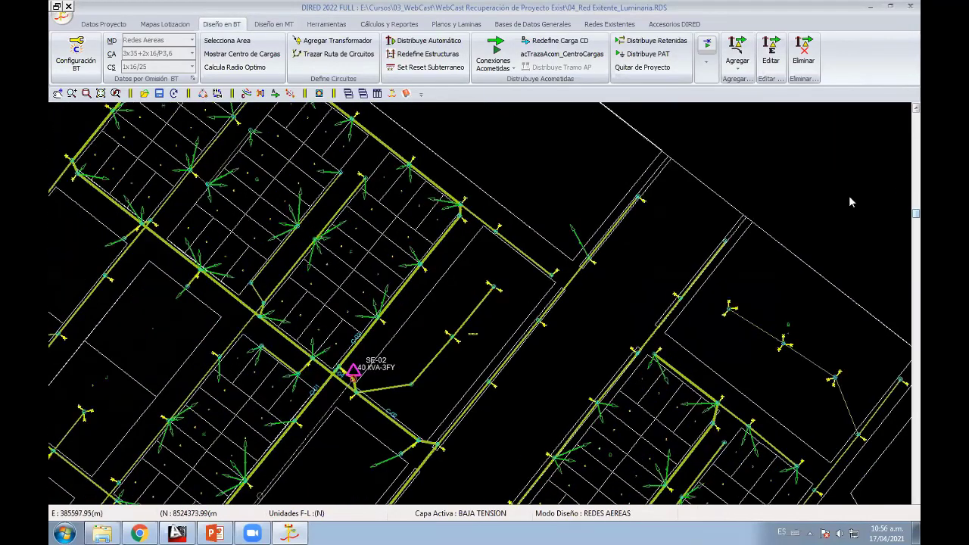
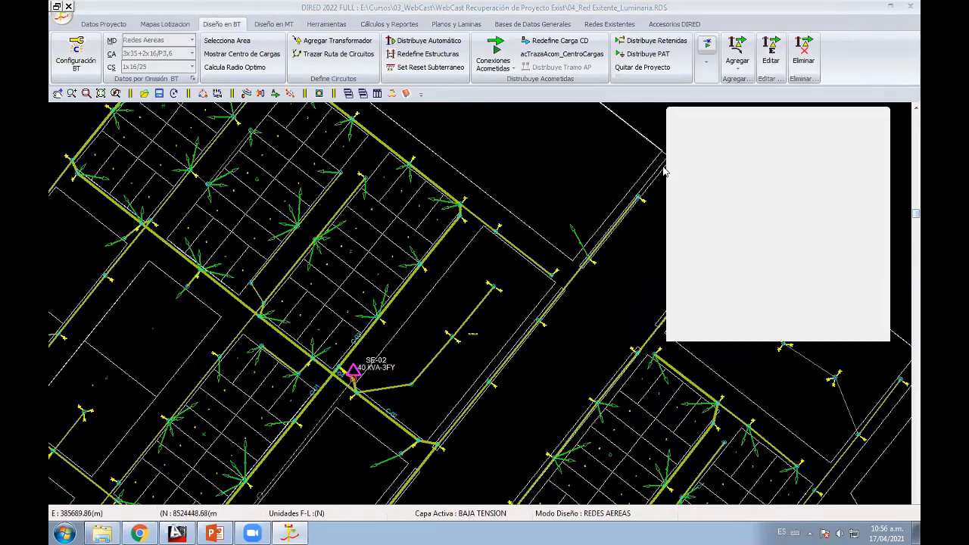
Step: Zoom and pan the cadastre map to the blocks beside lot E2
{"action": "scroll", "coordinate": [629, 233], "scroll_direction": "down", "scroll_amount": 2}
{"action": "scroll", "coordinate": [629, 232], "scroll_direction": "down", "scroll_amount": 2}
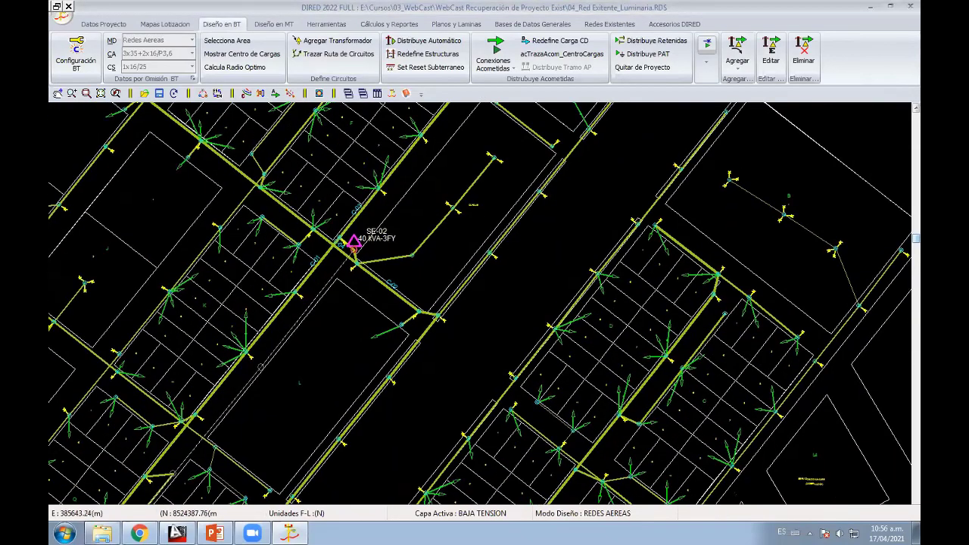
{"action": "scroll", "coordinate": [609, 303], "scroll_direction": "down", "scroll_amount": 2}
{"action": "scroll", "coordinate": [606, 351], "scroll_direction": "down", "scroll_amount": 2}
{"action": "scroll", "coordinate": [470, 377], "scroll_direction": "down", "scroll_amount": 2}
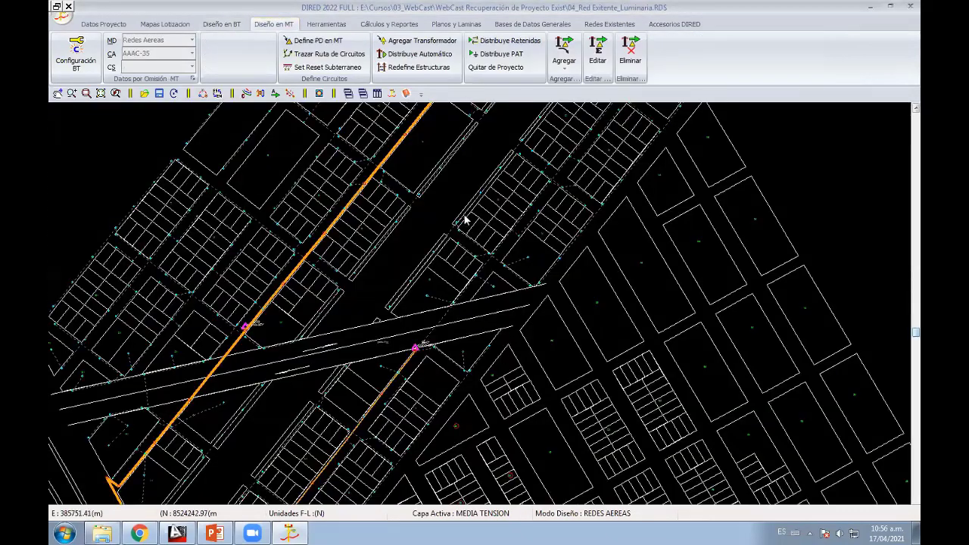
{"action": "scroll", "coordinate": [466, 221], "scroll_direction": "down", "scroll_amount": 2}
{"action": "scroll", "coordinate": [506, 324], "scroll_direction": "down", "scroll_amount": 2}
{"action": "scroll", "coordinate": [529, 239], "scroll_direction": "down", "scroll_amount": 2}
{"action": "scroll", "coordinate": [528, 239], "scroll_direction": "down", "scroll_amount": 2}
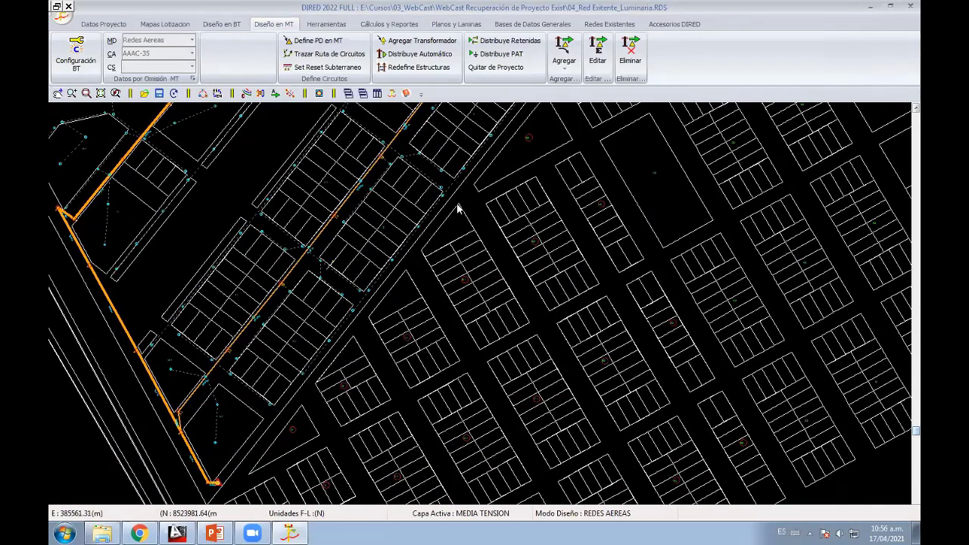
{"action": "scroll", "coordinate": [459, 210], "scroll_direction": "down", "scroll_amount": 2}
{"action": "scroll", "coordinate": [396, 252], "scroll_direction": "down", "scroll_amount": 2}
{"action": "scroll", "coordinate": [407, 219], "scroll_direction": "down", "scroll_amount": 2}
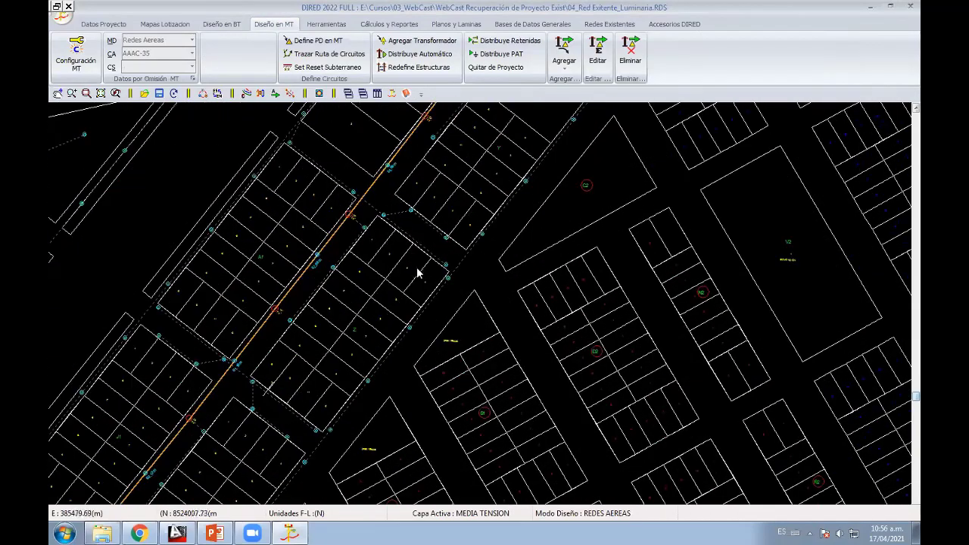
{"action": "scroll", "coordinate": [532, 298], "scroll_direction": "down", "scroll_amount": 2}
{"action": "scroll", "coordinate": [526, 280], "scroll_direction": "down", "scroll_amount": 2}
{"action": "scroll", "coordinate": [525, 281], "scroll_direction": "down", "scroll_amount": 2}
{"action": "scroll", "coordinate": [497, 279], "scroll_direction": "down", "scroll_amount": 2}
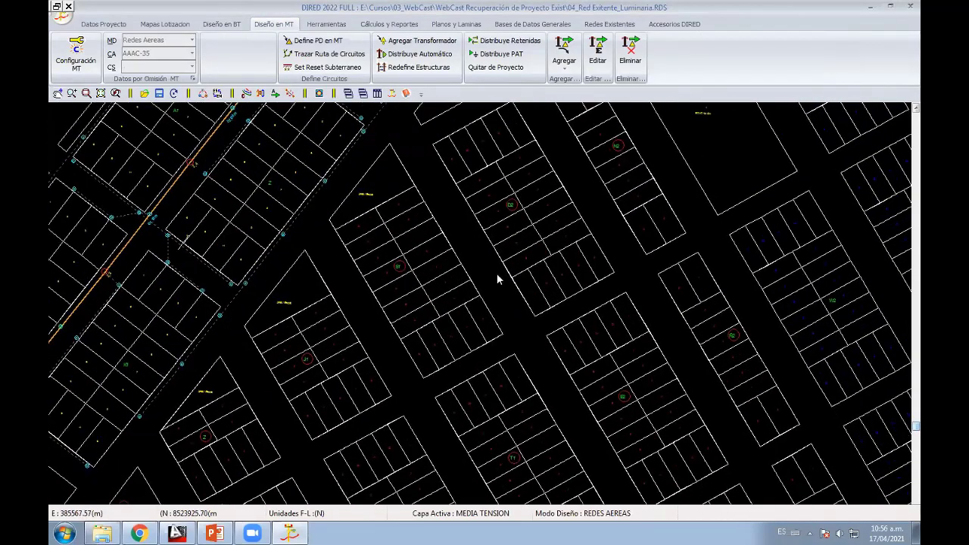
{"action": "scroll", "coordinate": [497, 279], "scroll_direction": "down", "scroll_amount": 2}
{"action": "scroll", "coordinate": [507, 288], "scroll_direction": "down", "scroll_amount": 2}
{"action": "scroll", "coordinate": [287, 252], "scroll_direction": "up", "scroll_amount": 3}
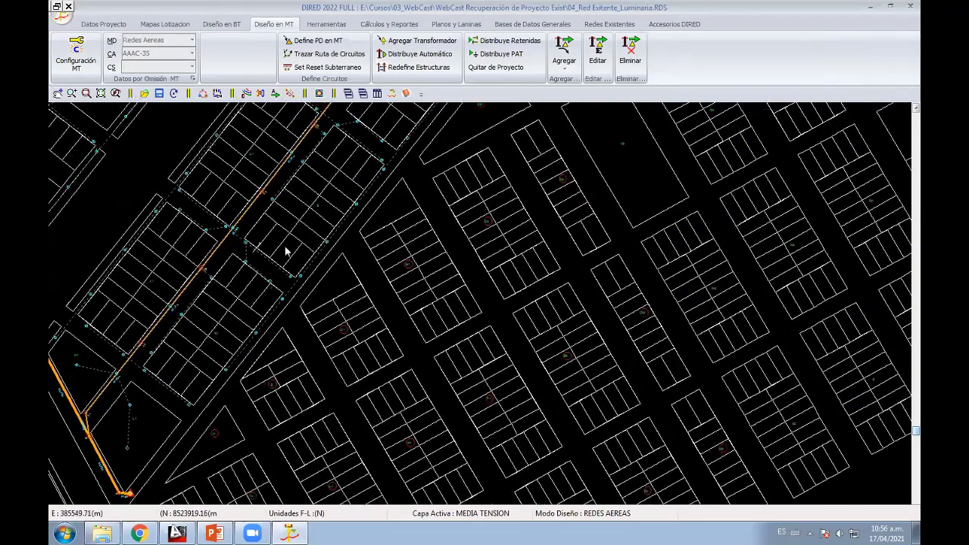
{"action": "scroll", "coordinate": [282, 348], "scroll_direction": "up", "scroll_amount": 2}
{"action": "scroll", "coordinate": [276, 450], "scroll_direction": "up", "scroll_amount": 2}
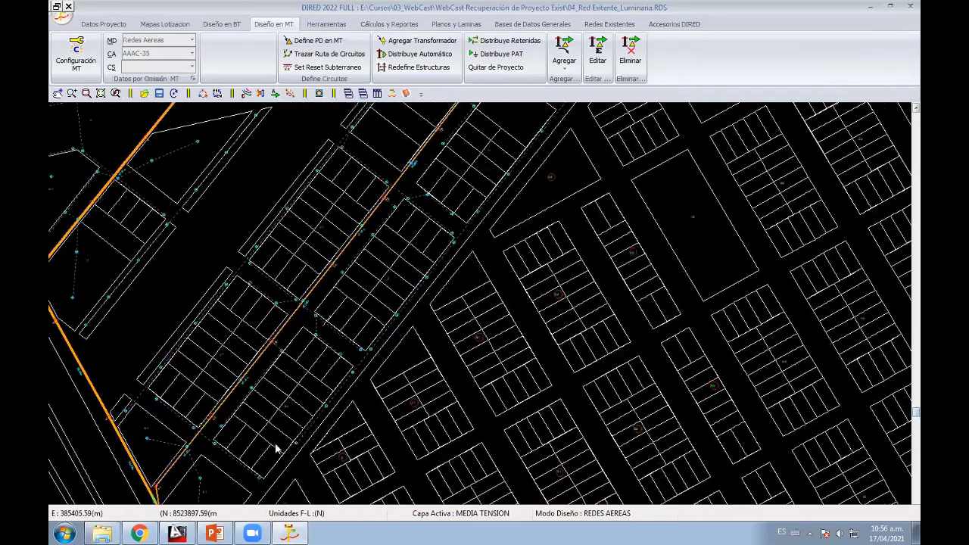
{"action": "scroll", "coordinate": [432, 245], "scroll_direction": "down", "scroll_amount": 2}
{"action": "scroll", "coordinate": [411, 321], "scroll_direction": "up", "scroll_amount": 1}
{"action": "scroll", "coordinate": [428, 297], "scroll_direction": "up", "scroll_amount": 2}
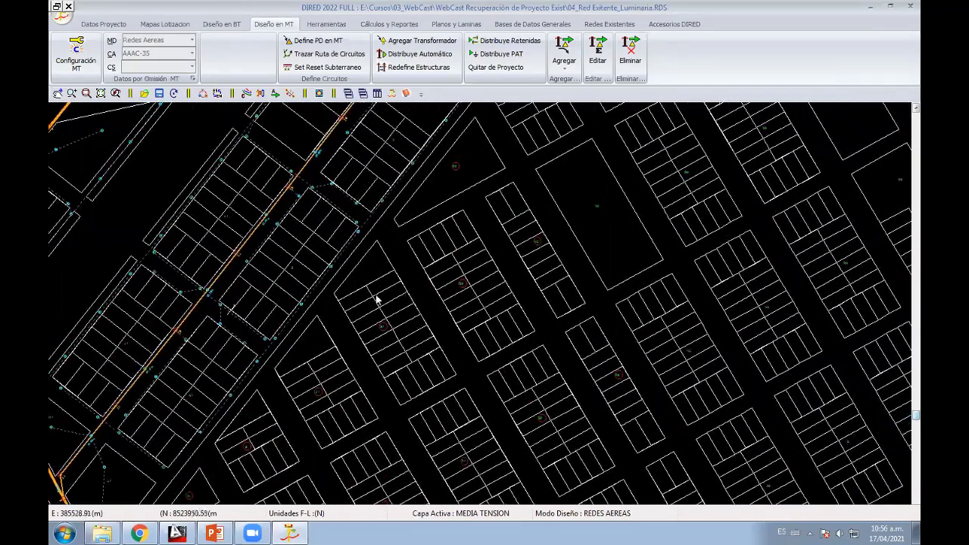
{"action": "scroll", "coordinate": [409, 272], "scroll_direction": "down", "scroll_amount": 2}
{"action": "scroll", "coordinate": [318, 295], "scroll_direction": "up", "scroll_amount": 2}
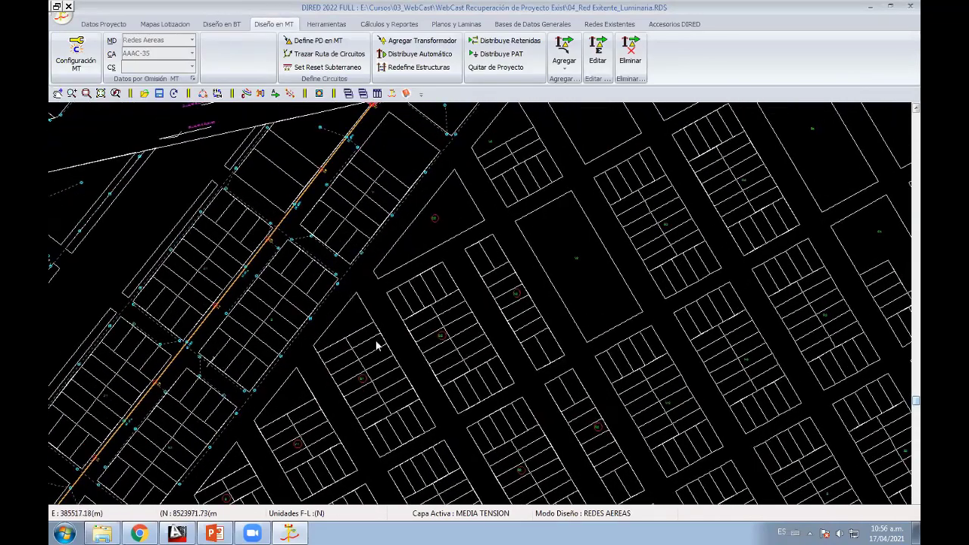
{"action": "scroll", "coordinate": [428, 345], "scroll_direction": "down", "scroll_amount": 2}
{"action": "scroll", "coordinate": [427, 345], "scroll_direction": "up", "scroll_amount": 3}
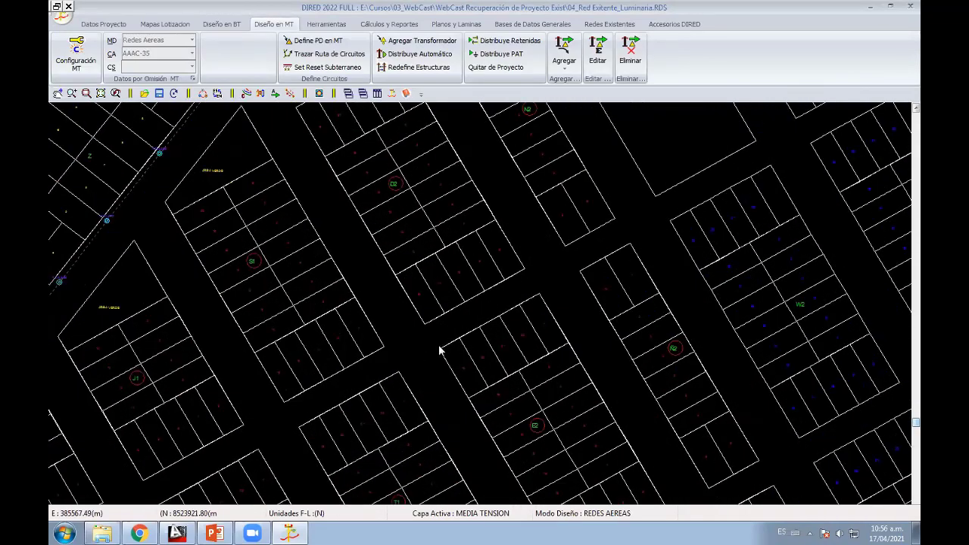
{"action": "middle_click_drag", "start_coordinate": [443, 348], "coordinate": [433, 283]}
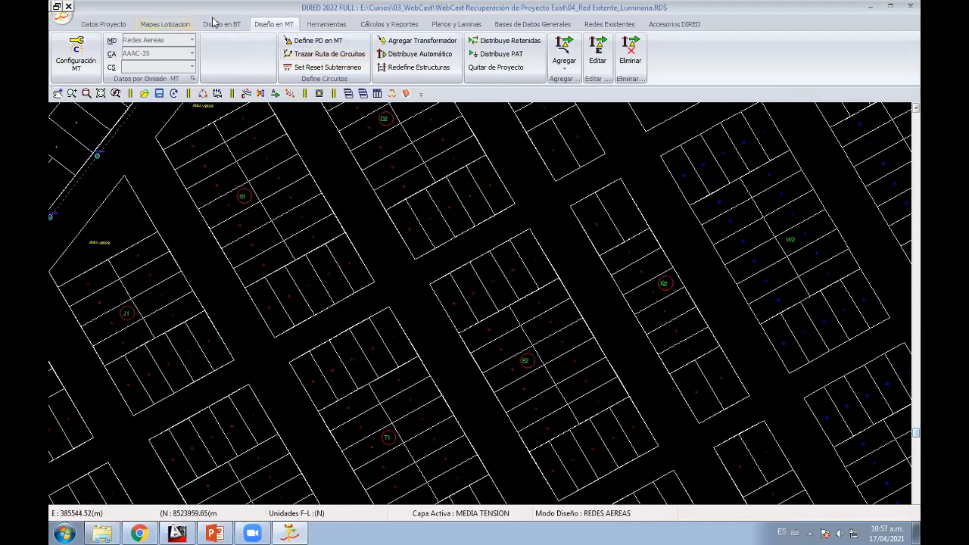
Step: Place 40 kVA 3FY transformer SE-04 near lot E2, then return to medium-voltage design
{"action": "left_click", "coordinate": [403, 42]}
{"action": "left_click", "coordinate": [237, 25]}
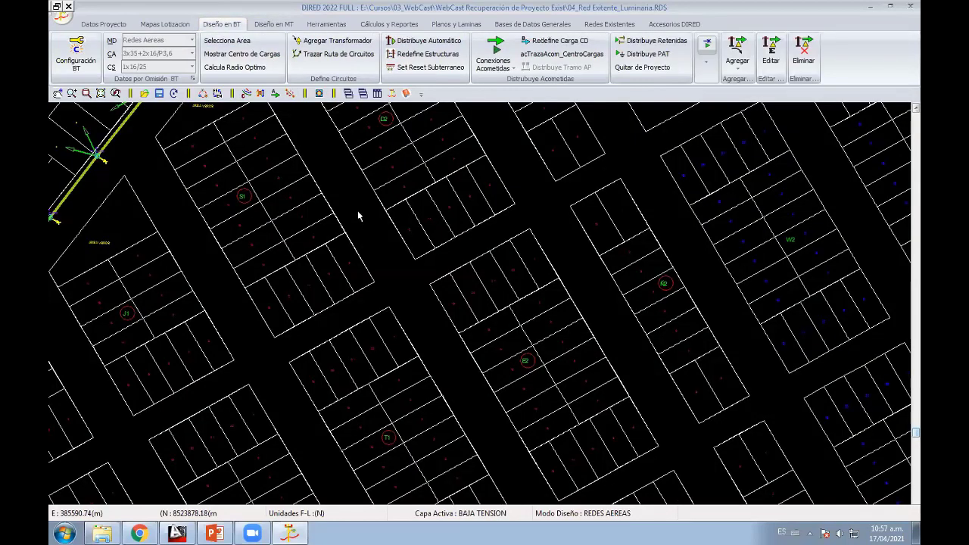
{"action": "left_click", "coordinate": [309, 44]}
{"action": "left_click", "coordinate": [454, 339]}
{"action": "middle_click_drag", "start_coordinate": [446, 300], "coordinate": [488, 377]}
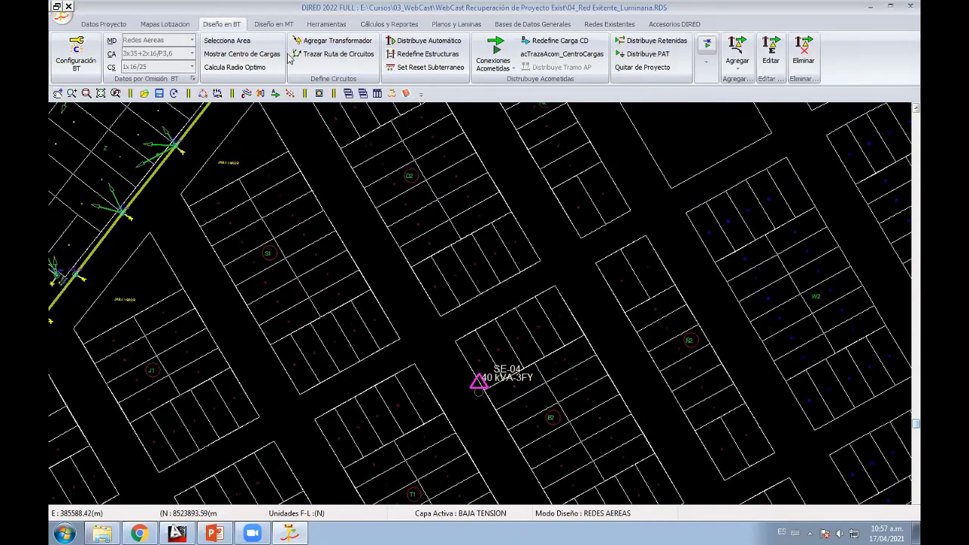
{"action": "left_click", "coordinate": [256, 27]}
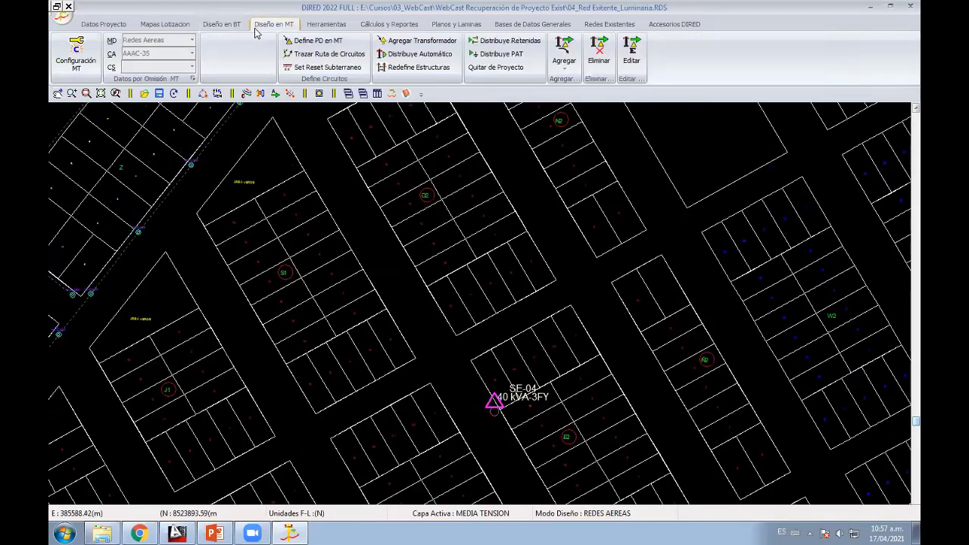
Step: Trace a 27.40 m medium-voltage span from structure 2.5 to the pole on Calle Girasol
{"action": "scroll", "coordinate": [320, 297], "scroll_direction": "up", "scroll_amount": 5}
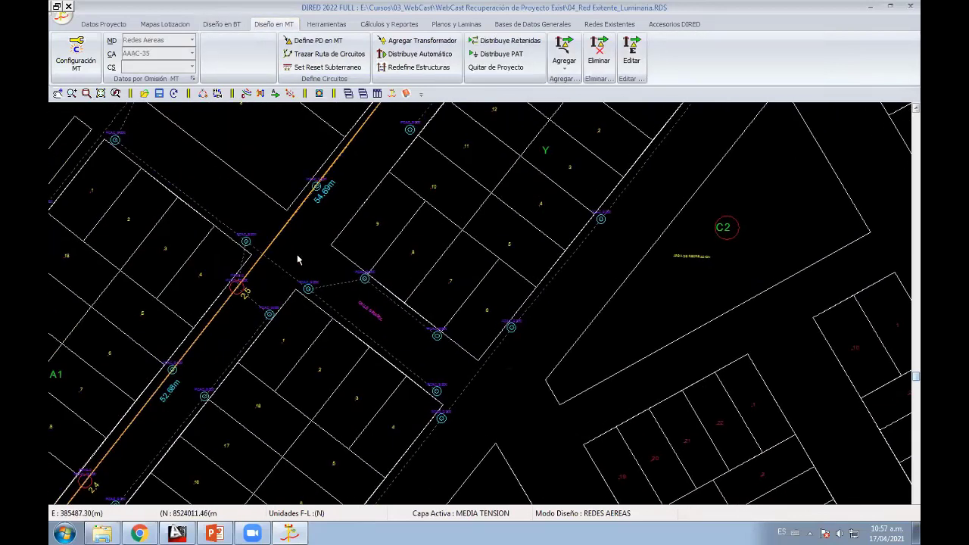
{"action": "scroll", "coordinate": [235, 280], "scroll_direction": "up", "scroll_amount": 2}
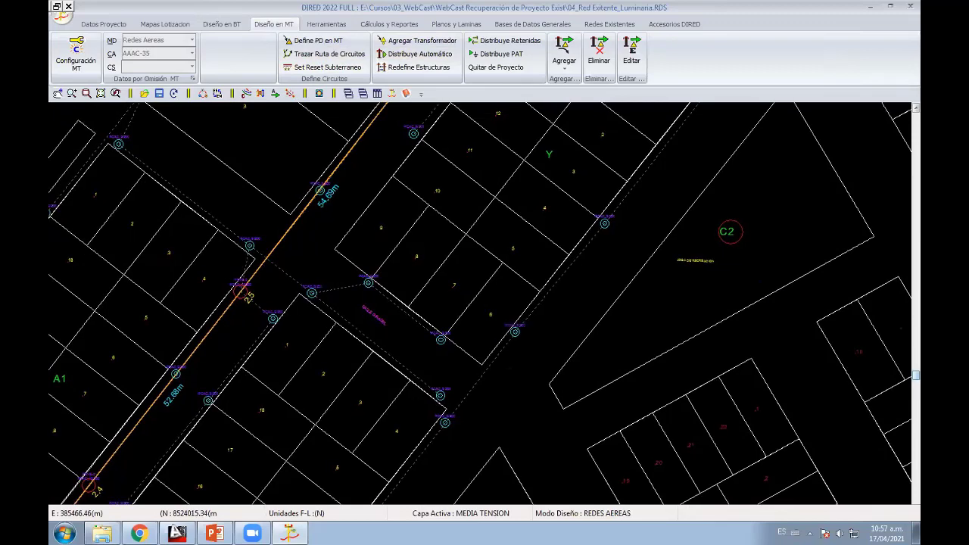
{"action": "scroll", "coordinate": [192, 223], "scroll_direction": "up", "scroll_amount": 1}
{"action": "middle_click_drag", "start_coordinate": [167, 327], "coordinate": [338, 316]}
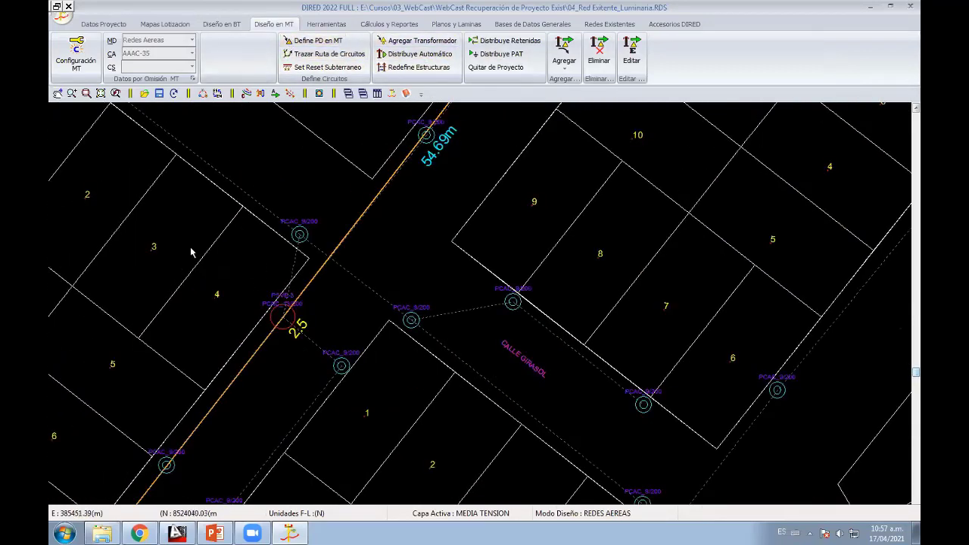
{"action": "mouse_move", "coordinate": [272, 252]}
{"action": "middle_mouse_down"}
{"action": "mouse_move", "coordinate": [321, 332]}
{"action": "mouse_move", "coordinate": [334, 230]}
{"action": "middle_mouse_up"}
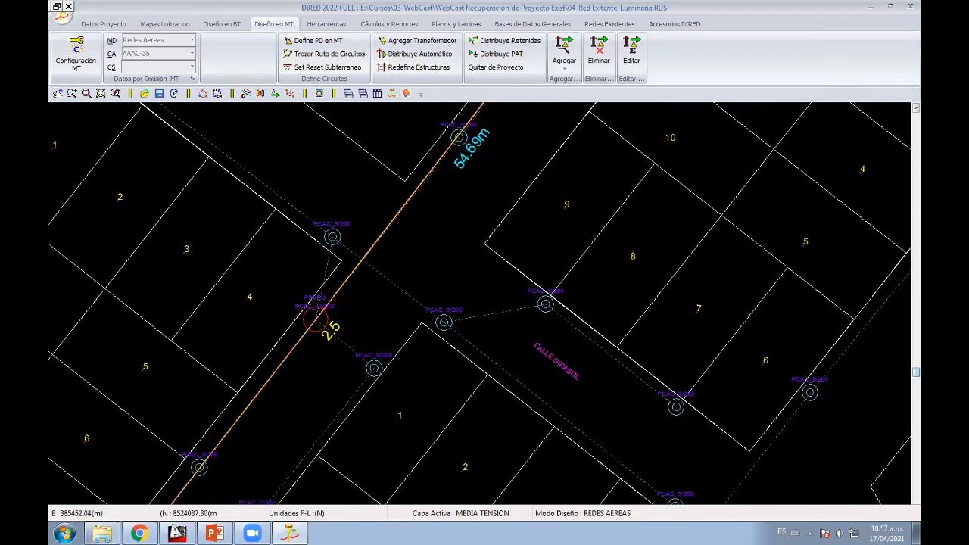
{"action": "left_click", "coordinate": [340, 58]}
{"action": "left_click", "coordinate": [318, 317]}
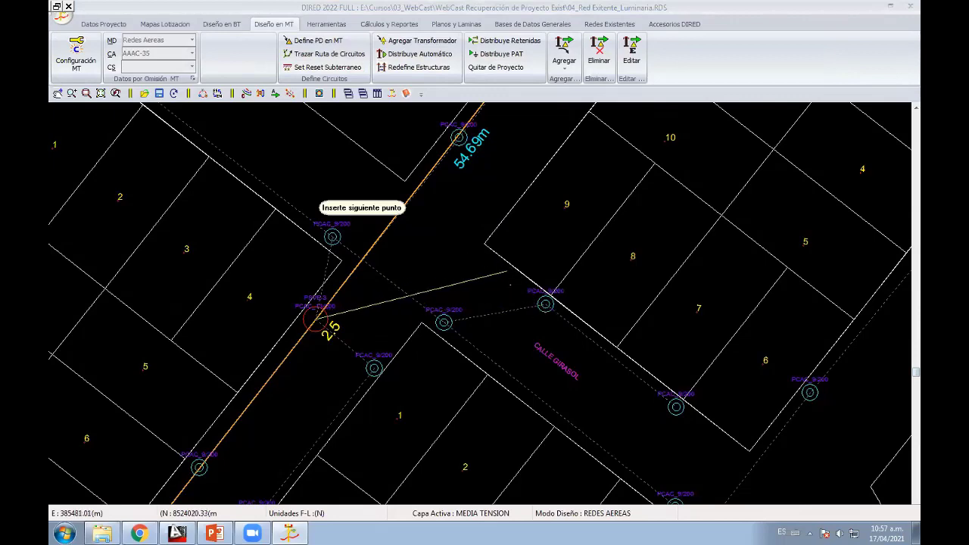
{"action": "left_click", "coordinate": [545, 305]}
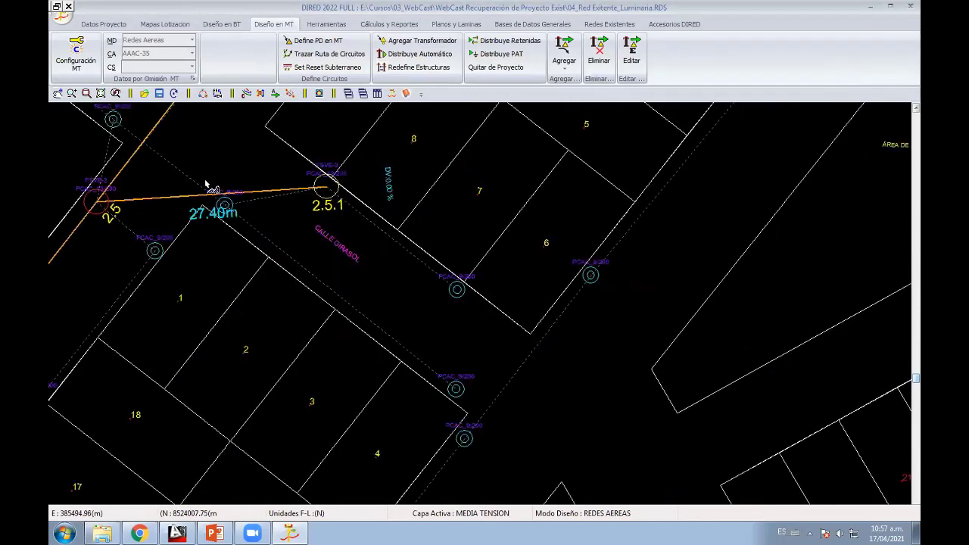
{"action": "middle_click_drag", "start_coordinate": [579, 355], "coordinate": [363, 336]}
{"action": "scroll", "coordinate": [411, 340], "scroll_direction": "down", "scroll_amount": 2}
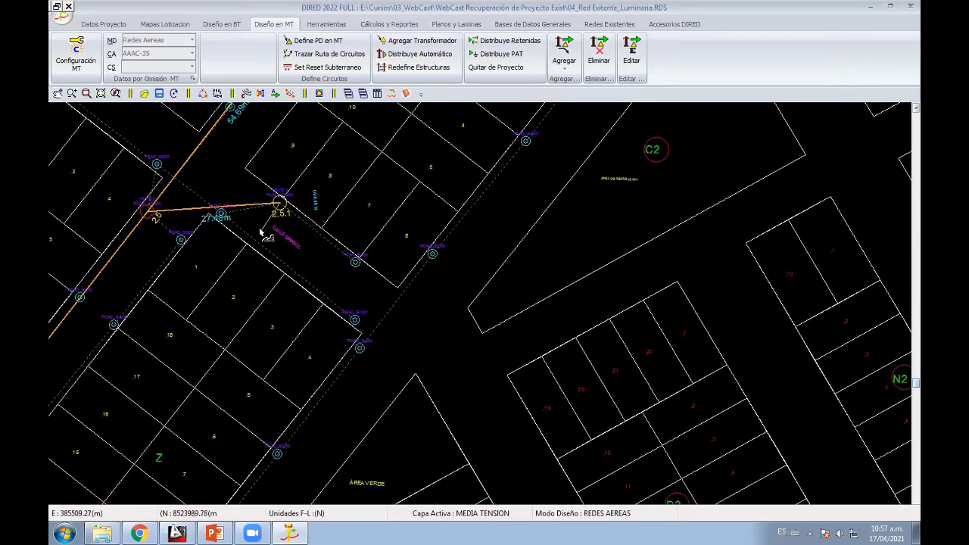
{"action": "middle_click_drag", "start_coordinate": [303, 190], "coordinate": [381, 313]}
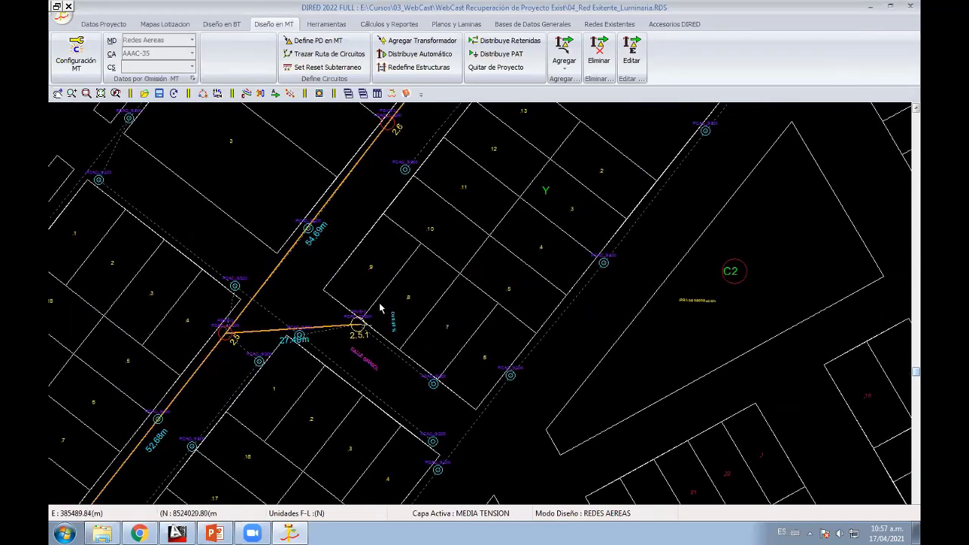
{"action": "scroll", "coordinate": [381, 309], "scroll_direction": "up", "scroll_amount": 2}
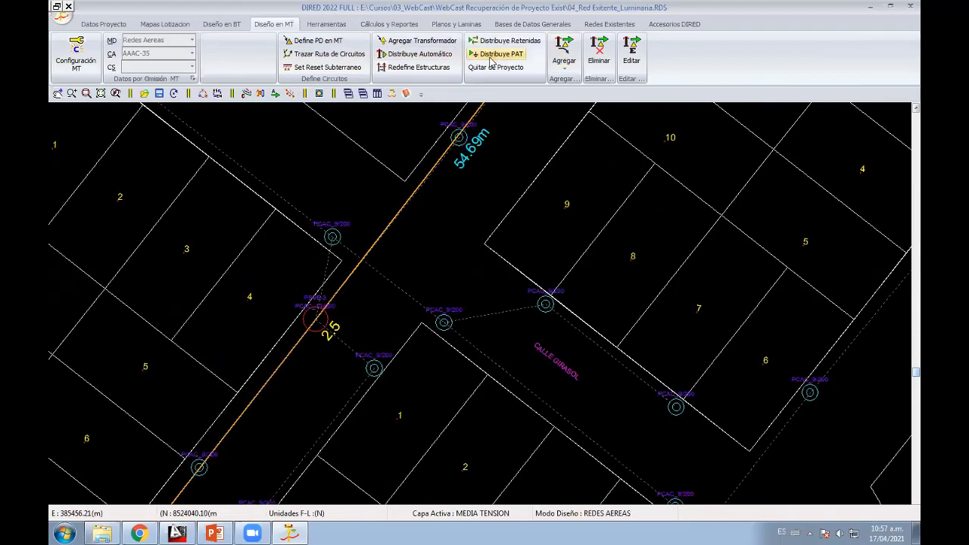
Step: Branch off the orange line at N2.1 and run the route 47.42, 19.07, 25.08 m to SE-04
{"action": "left_click", "coordinate": [564, 61]}
{"action": "left_click", "coordinate": [594, 108]}
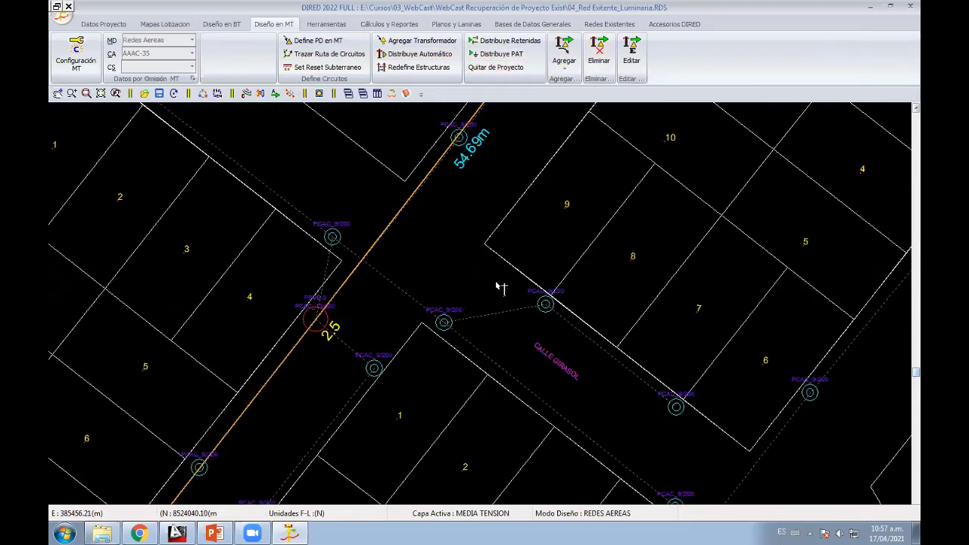
{"action": "left_click", "coordinate": [363, 259]}
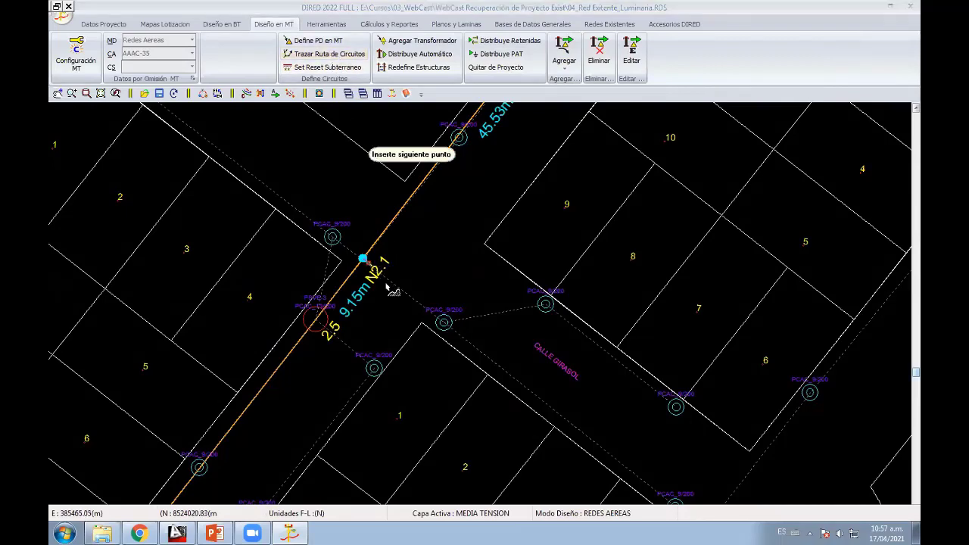
{"action": "left_click", "coordinate": [627, 402]}
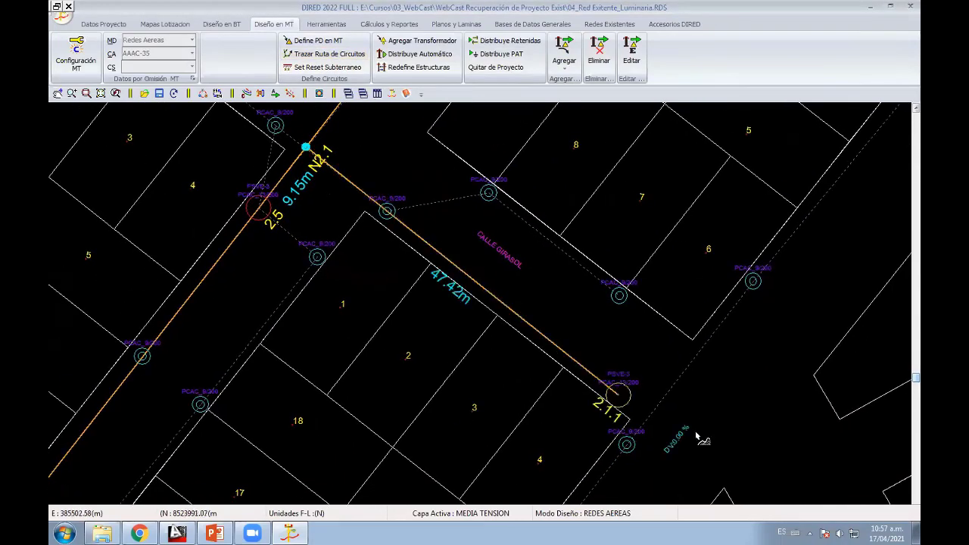
{"action": "left_click", "coordinate": [477, 241]}
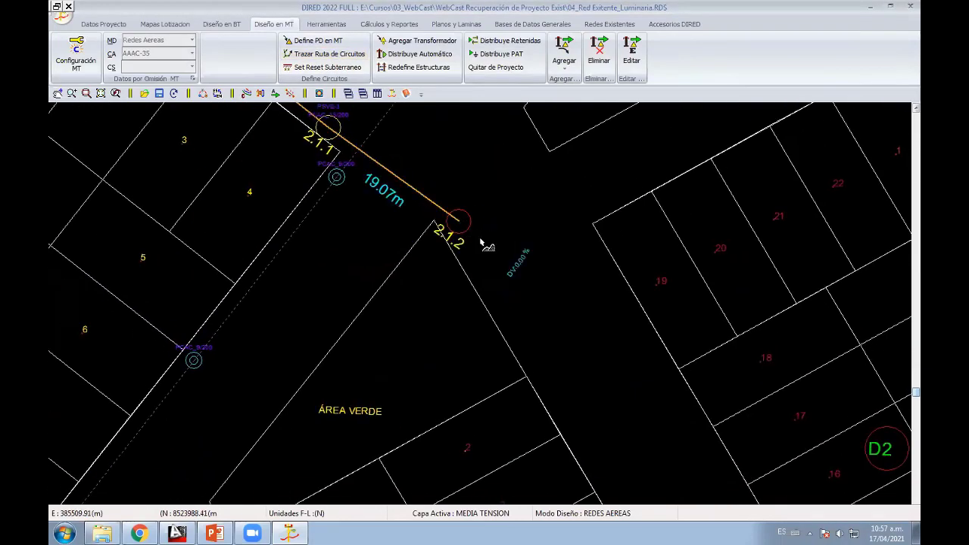
{"action": "scroll", "coordinate": [394, 151], "scroll_direction": "down", "scroll_amount": 2}
{"action": "scroll", "coordinate": [447, 275], "scroll_direction": "up", "scroll_amount": 1}
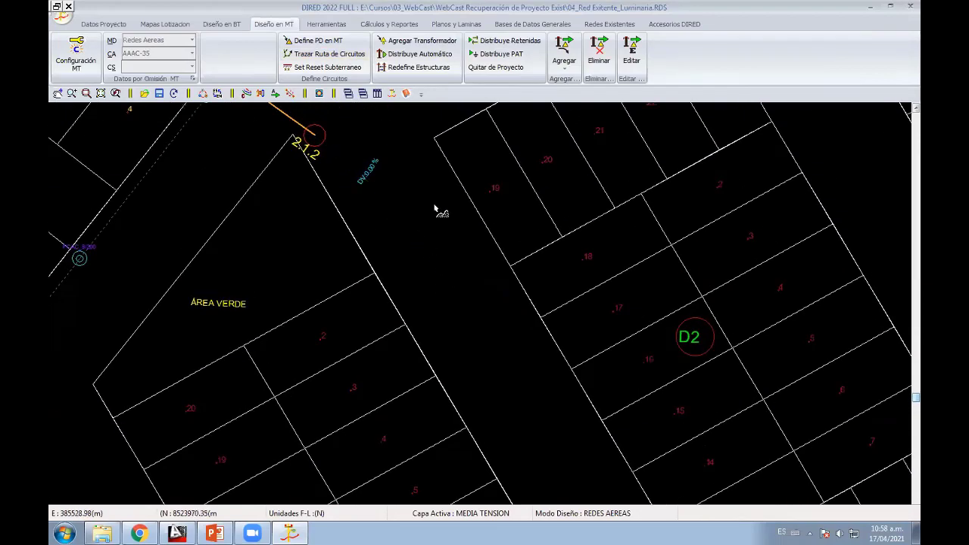
{"action": "left_click", "coordinate": [463, 240]}
{"action": "scroll", "coordinate": [558, 402], "scroll_direction": "down", "scroll_amount": 2}
{"action": "scroll", "coordinate": [495, 363], "scroll_direction": "up", "scroll_amount": 2}
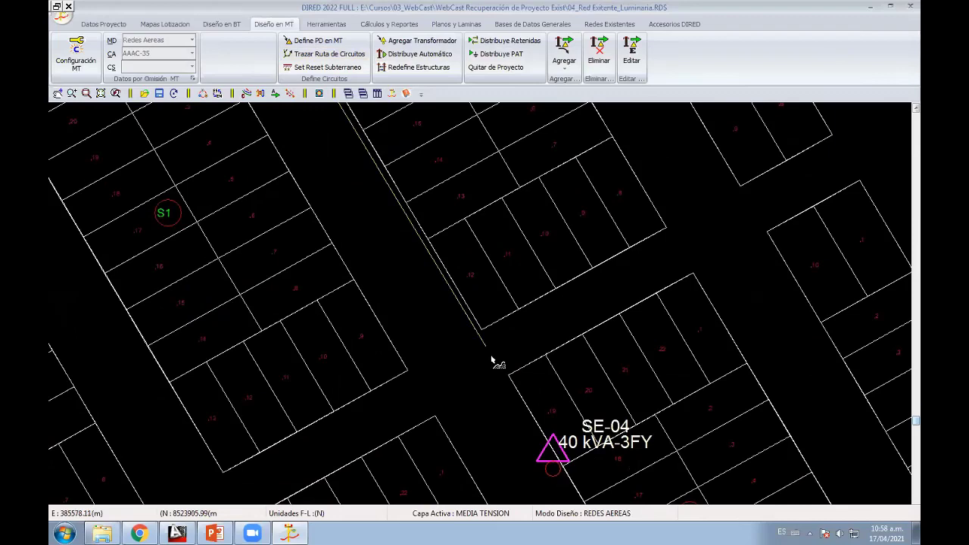
{"action": "left_click", "coordinate": [550, 469]}
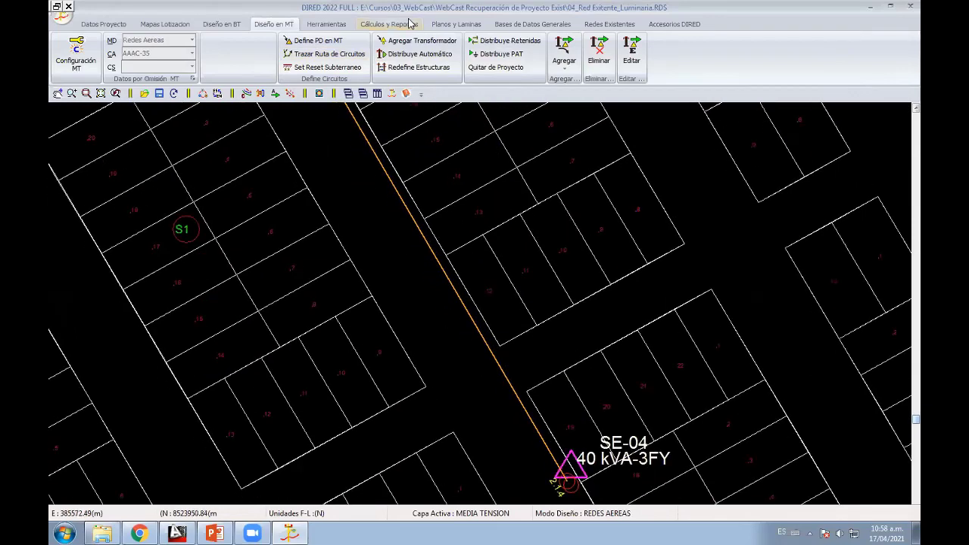
Step: Place a structure at the transformer end of the medium-voltage route
{"action": "scroll", "coordinate": [540, 363], "scroll_direction": "up", "scroll_amount": 2}
{"action": "scroll", "coordinate": [523, 333], "scroll_direction": "up", "scroll_amount": 1}
{"action": "scroll", "coordinate": [512, 312], "scroll_direction": "up", "scroll_amount": 1}
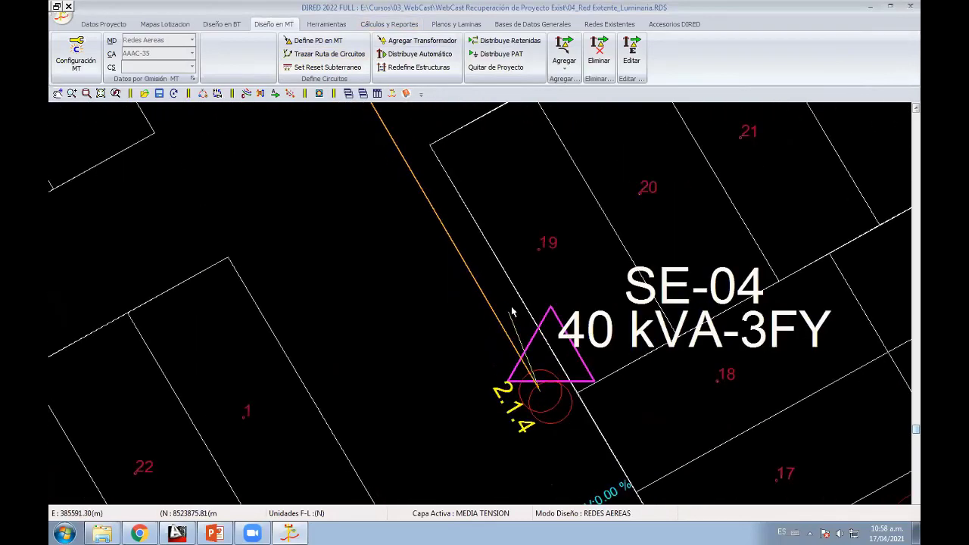
{"action": "scroll", "coordinate": [537, 386], "scroll_direction": "down", "scroll_amount": 3}
{"action": "scroll", "coordinate": [340, 227], "scroll_direction": "up", "scroll_amount": 1}
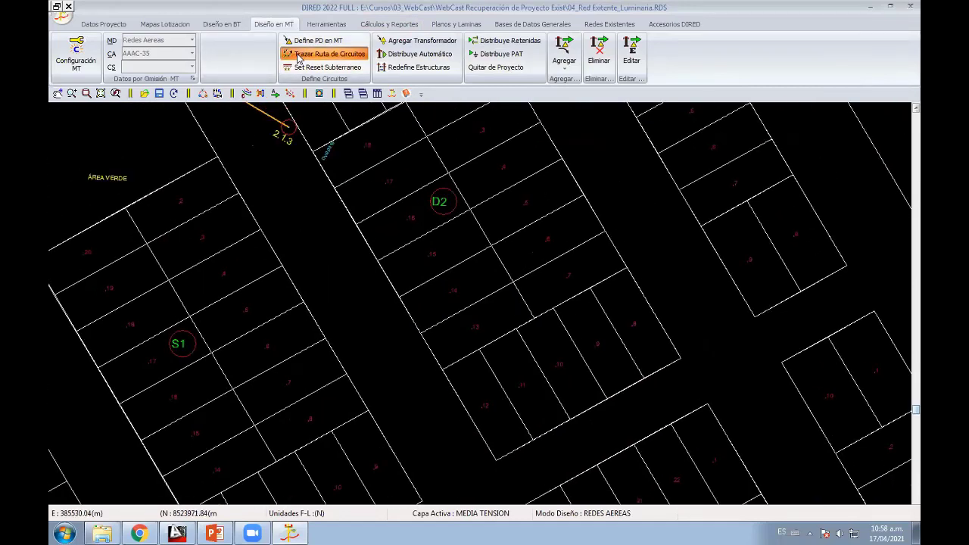
{"action": "scroll", "coordinate": [450, 353], "scroll_direction": "up", "scroll_amount": 2}
{"action": "scroll", "coordinate": [413, 269], "scroll_direction": "up", "scroll_amount": 1}
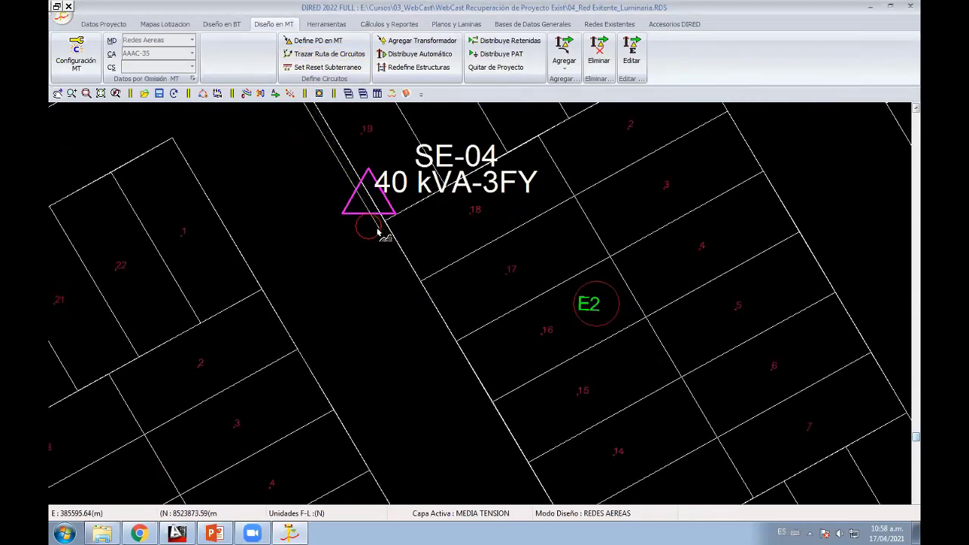
{"action": "left_click", "coordinate": [370, 233]}
{"action": "scroll", "coordinate": [402, 303], "scroll_direction": "up", "scroll_amount": 2}
{"action": "scroll", "coordinate": [413, 336], "scroll_direction": "up", "scroll_amount": 1}
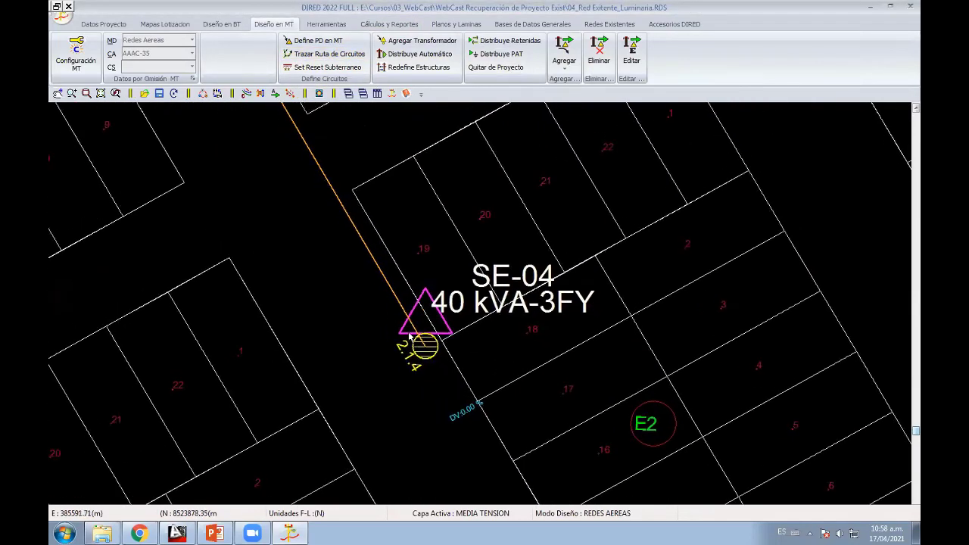
{"action": "scroll", "coordinate": [346, 353], "scroll_direction": "up", "scroll_amount": 2}
{"action": "scroll", "coordinate": [346, 353], "scroll_direction": "down", "scroll_amount": 2}
{"action": "scroll", "coordinate": [368, 264], "scroll_direction": "down", "scroll_amount": 3}
{"action": "middle_click_drag", "start_coordinate": [368, 264], "coordinate": [476, 394]}
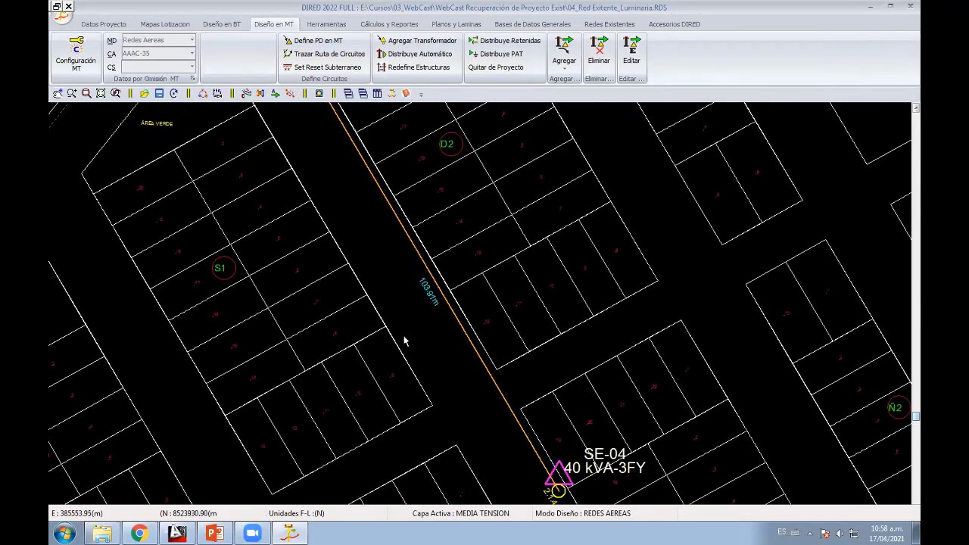
{"action": "scroll", "coordinate": [384, 157], "scroll_direction": "up", "scroll_amount": 2}
Step: Distribute structures automatically along the route with a 50 m maximum span, then enter low-voltage design
{"action": "left_click", "coordinate": [419, 54]}
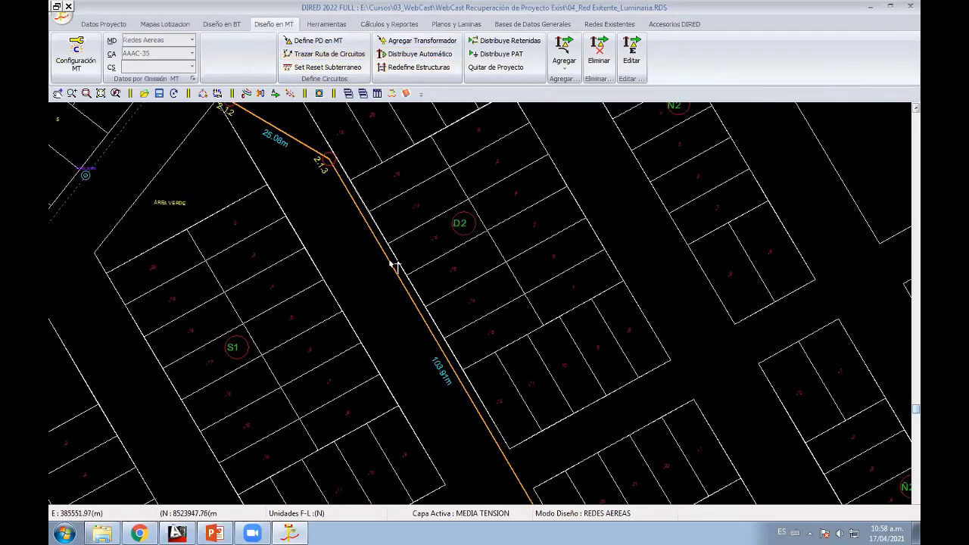
{"action": "left_click", "coordinate": [392, 260]}
{"action": "left_click", "coordinate": [197, 160]}
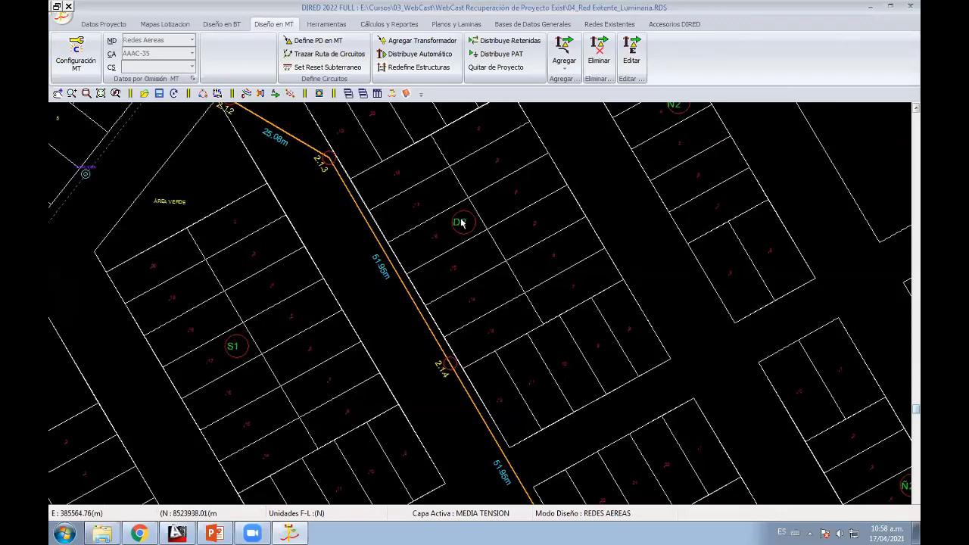
{"action": "scroll", "coordinate": [422, 259], "scroll_direction": "down", "scroll_amount": 2}
{"action": "middle_click_drag", "start_coordinate": [422, 260], "coordinate": [454, 324]}
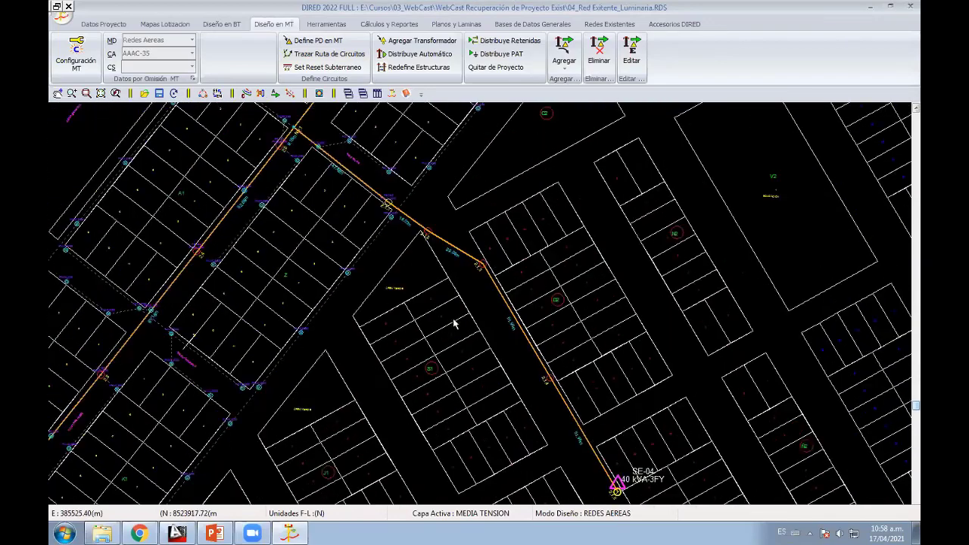
{"action": "left_click", "coordinate": [231, 26]}
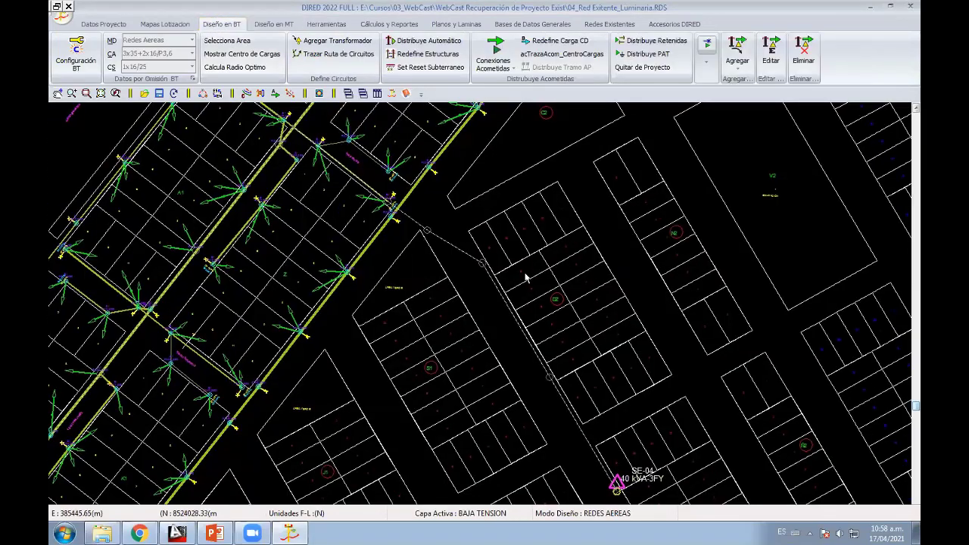
Step: Trace low-voltage circuit C-01 along the street past transformer SE-04
{"action": "middle_click_drag", "start_coordinate": [564, 397], "coordinate": [521, 301]}
{"action": "scroll", "coordinate": [522, 300], "scroll_direction": "up", "scroll_amount": 2}
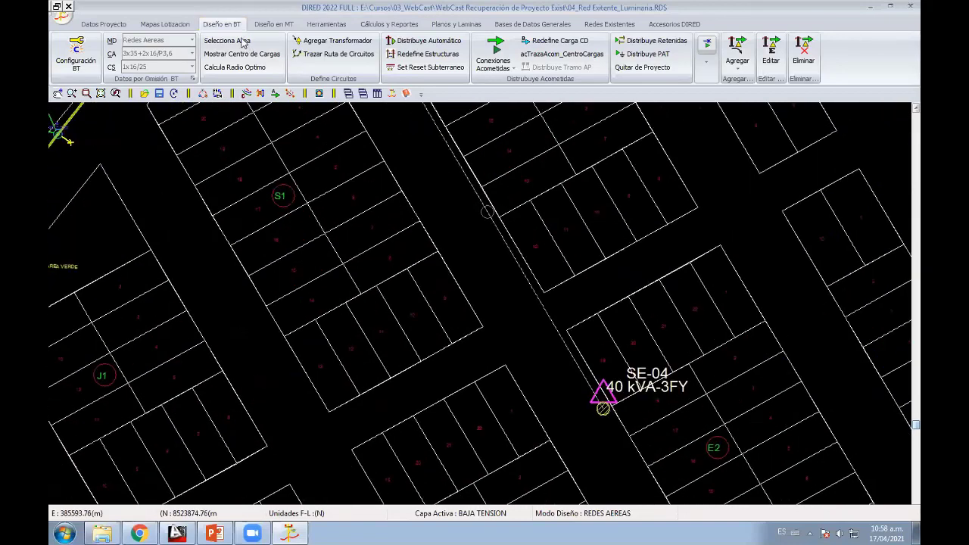
{"action": "left_click", "coordinate": [352, 58]}
{"action": "middle_click_drag", "start_coordinate": [483, 298], "coordinate": [536, 497]}
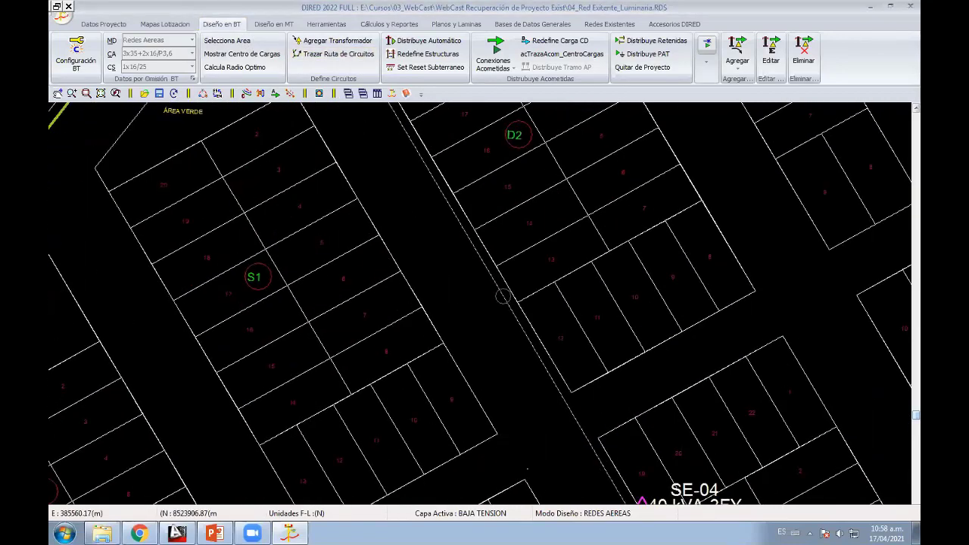
{"action": "left_click", "coordinate": [538, 378]}
{"action": "left_click", "coordinate": [401, 155]}
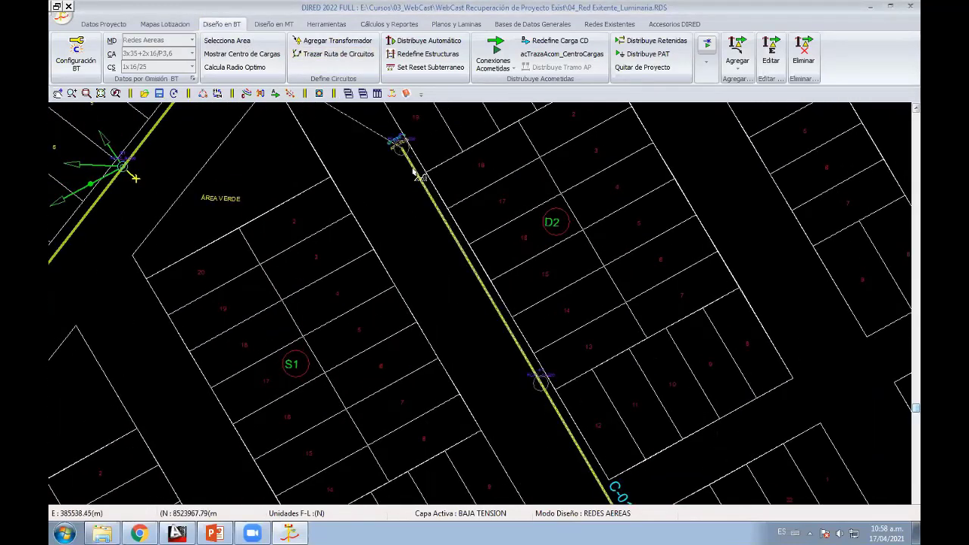
{"action": "middle_click_drag", "start_coordinate": [471, 299], "coordinate": [352, 46]}
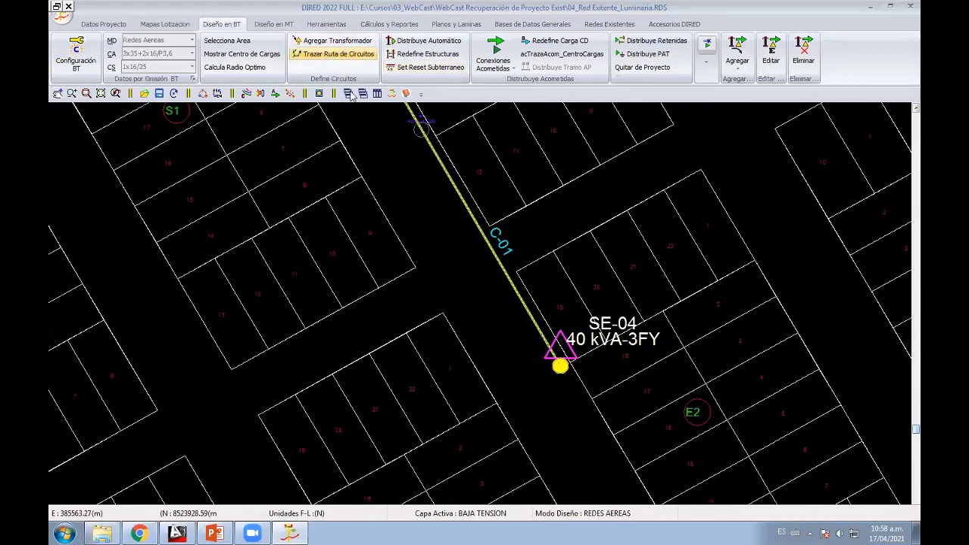
{"action": "middle_click_drag", "start_coordinate": [558, 372], "coordinate": [396, 101]}
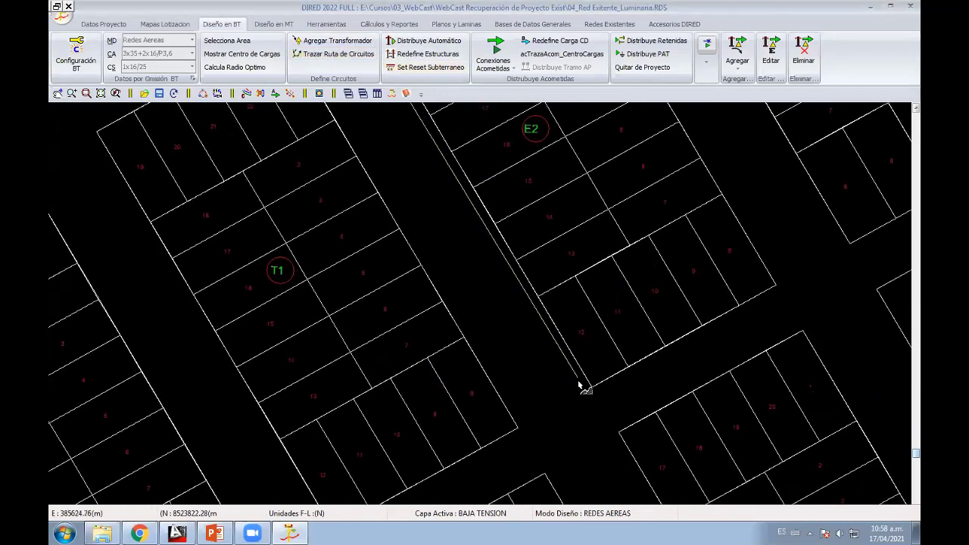
{"action": "left_click", "coordinate": [584, 389]}
{"action": "scroll", "coordinate": [581, 390], "scroll_direction": "down", "scroll_amount": 3}
{"action": "scroll", "coordinate": [506, 364], "scroll_direction": "up", "scroll_amount": 2}
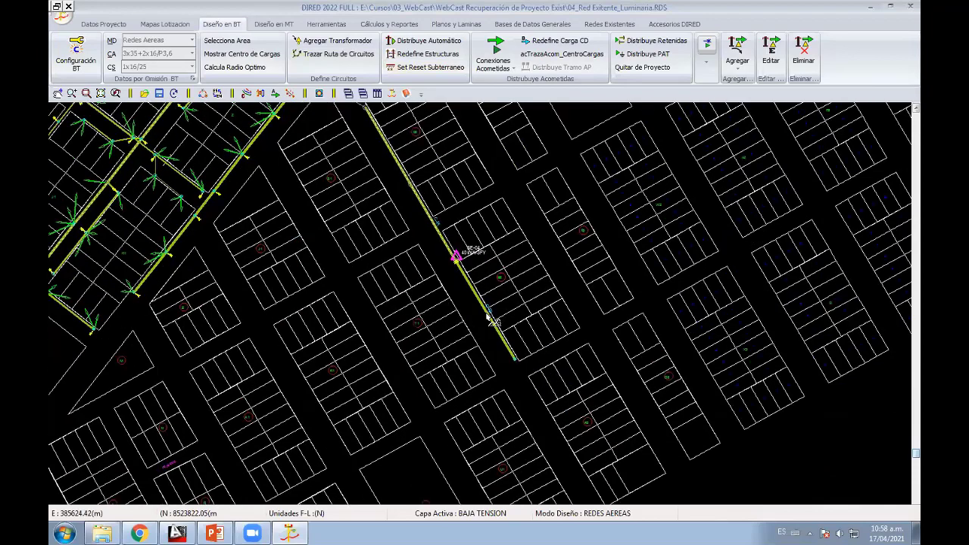
{"action": "scroll", "coordinate": [493, 320], "scroll_direction": "up", "scroll_amount": 2}
{"action": "middle_click_drag", "start_coordinate": [443, 201], "coordinate": [497, 305]}
Step: Distribute structures automatically along C-01 with a 40 m maximum span
{"action": "left_click", "coordinate": [428, 42]}
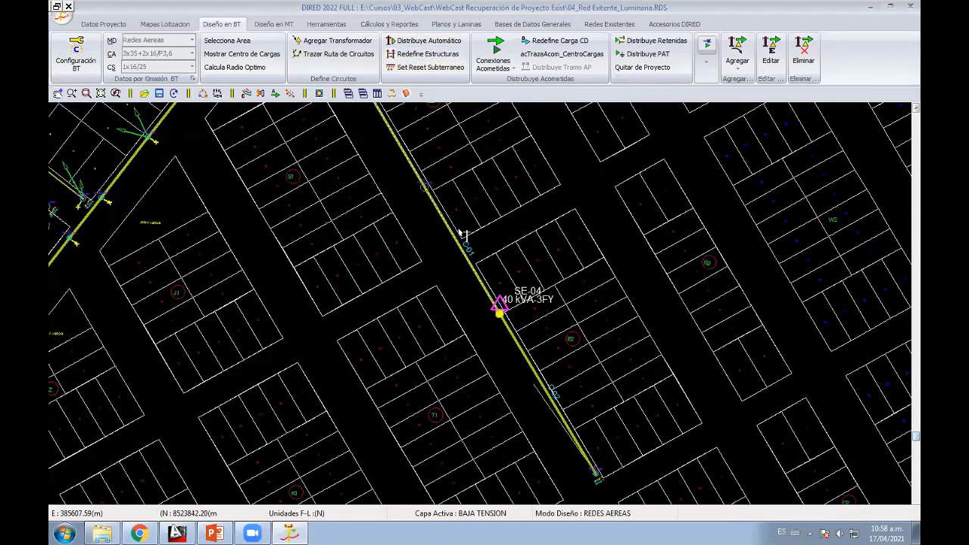
{"action": "left_click", "coordinate": [200, 161]}
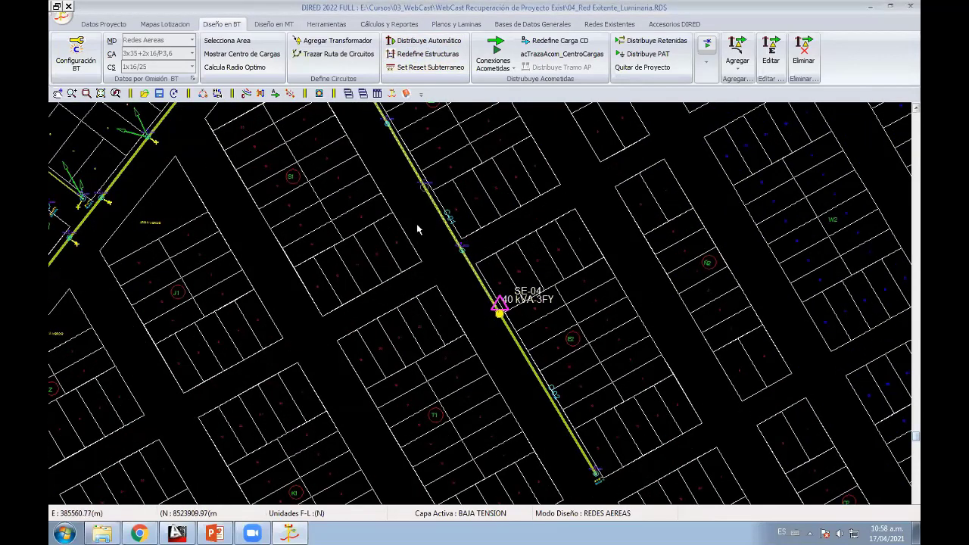
{"action": "scroll", "coordinate": [420, 231], "scroll_direction": "up", "scroll_amount": 2}
{"action": "scroll", "coordinate": [447, 242], "scroll_direction": "up", "scroll_amount": 1}
{"action": "scroll", "coordinate": [477, 257], "scroll_direction": "up", "scroll_amount": 1}
Step: Try relocating node E1, then undo the unwanted branch and node
{"action": "right_click", "coordinate": [493, 269]}
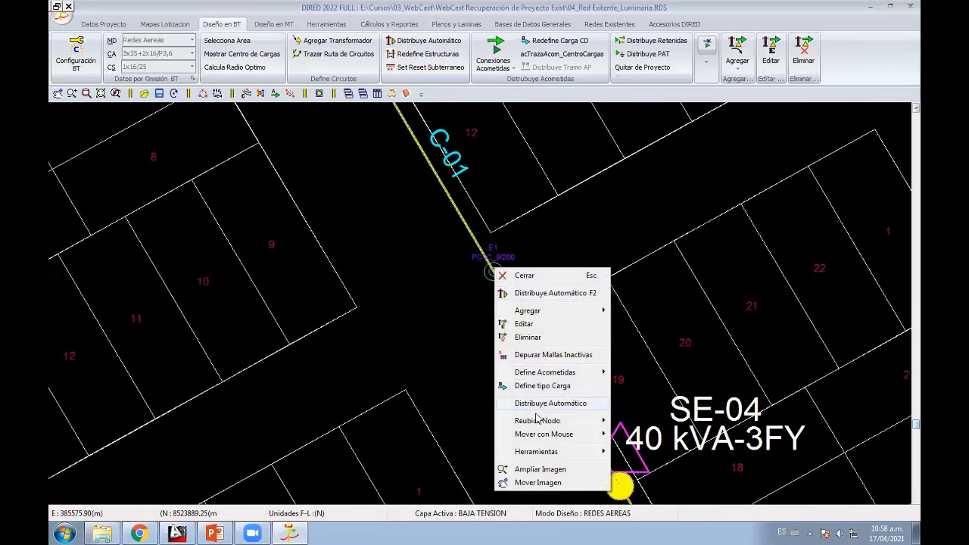
{"action": "left_click", "coordinate": [647, 359]}
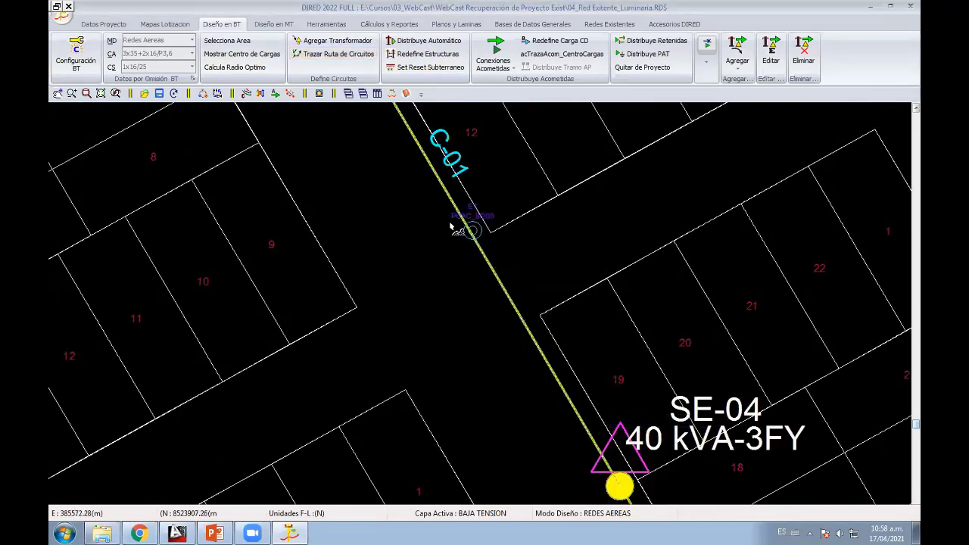
{"action": "left_click", "coordinate": [472, 231]}
{"action": "left_click", "coordinate": [393, 387]}
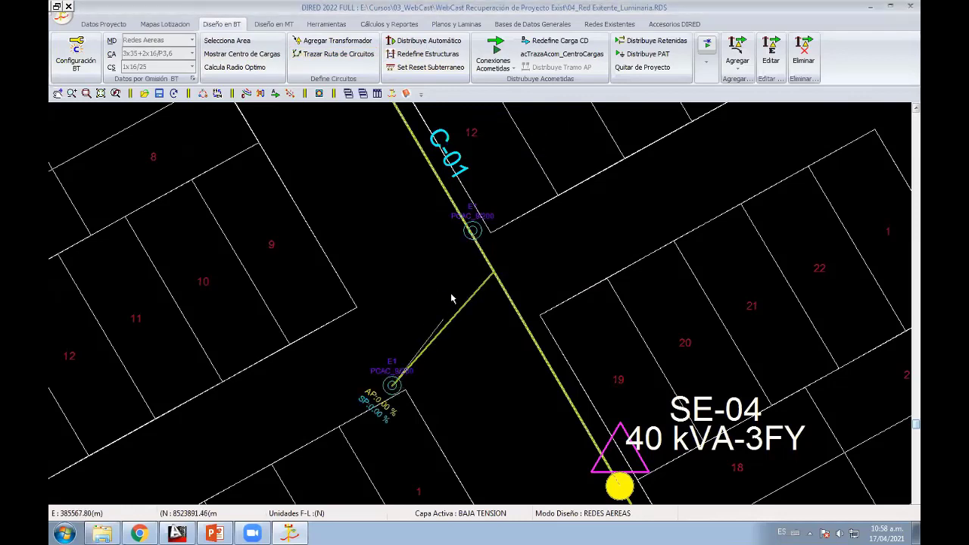
{"action": "key", "text": "ctrl+z"}
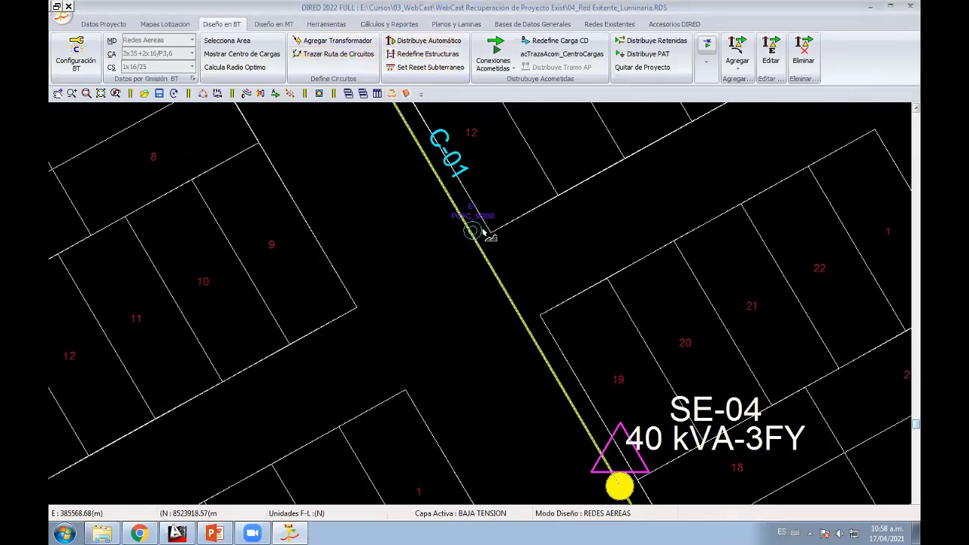
{"action": "left_click", "coordinate": [485, 233]}
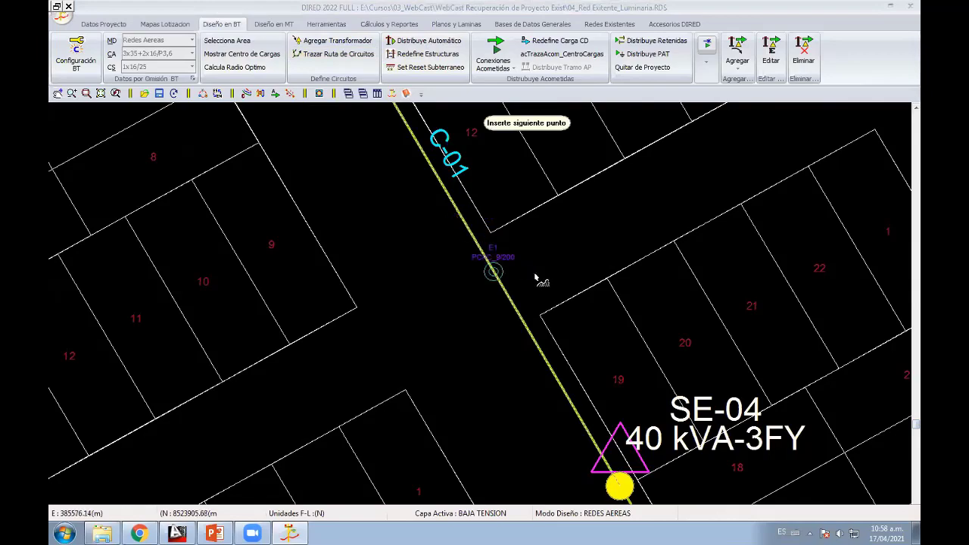
Step: Pan and zoom from SE-04 past transformer SE-02 to blocks R, Q and P with their poles
{"action": "scroll", "coordinate": [535, 279], "scroll_direction": "down", "scroll_amount": 3}
{"action": "middle_click_drag", "start_coordinate": [424, 350], "coordinate": [450, 403]}
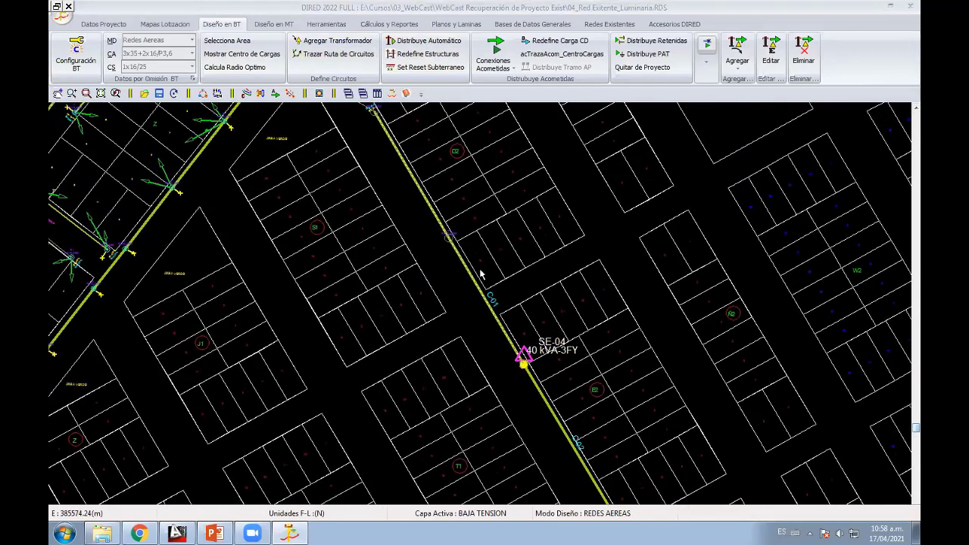
{"action": "mouse_move", "coordinate": [400, 276]}
{"action": "middle_mouse_down"}
{"action": "mouse_move", "coordinate": [422, 313]}
{"action": "mouse_move", "coordinate": [382, 406]}
{"action": "middle_mouse_up"}
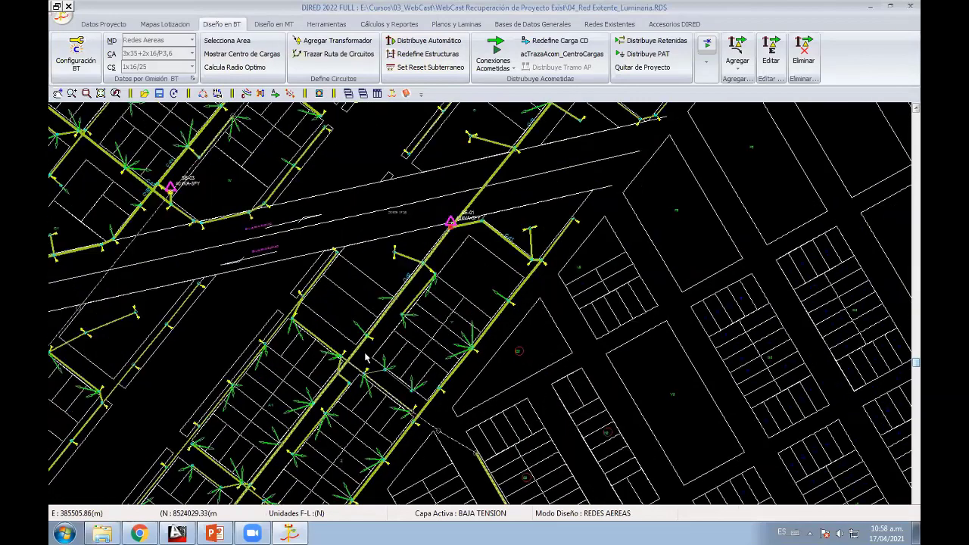
{"action": "middle_click_drag", "start_coordinate": [454, 186], "coordinate": [389, 283]}
{"action": "middle_click_drag", "start_coordinate": [570, 133], "coordinate": [490, 283]}
{"action": "scroll", "coordinate": [156, 313], "scroll_direction": "up", "scroll_amount": 2}
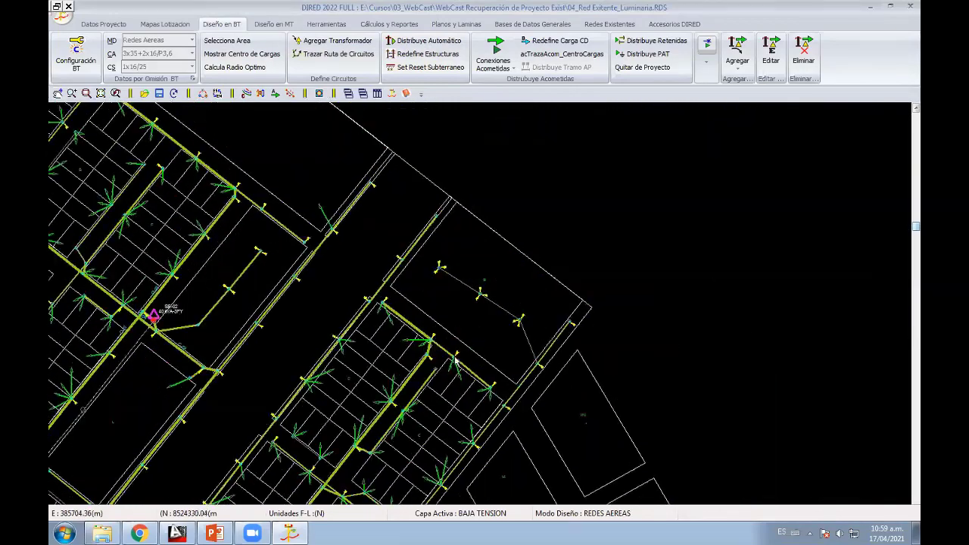
{"action": "scroll", "coordinate": [302, 357], "scroll_direction": "up", "scroll_amount": 3}
{"action": "scroll", "coordinate": [302, 358], "scroll_direction": "down", "scroll_amount": 2}
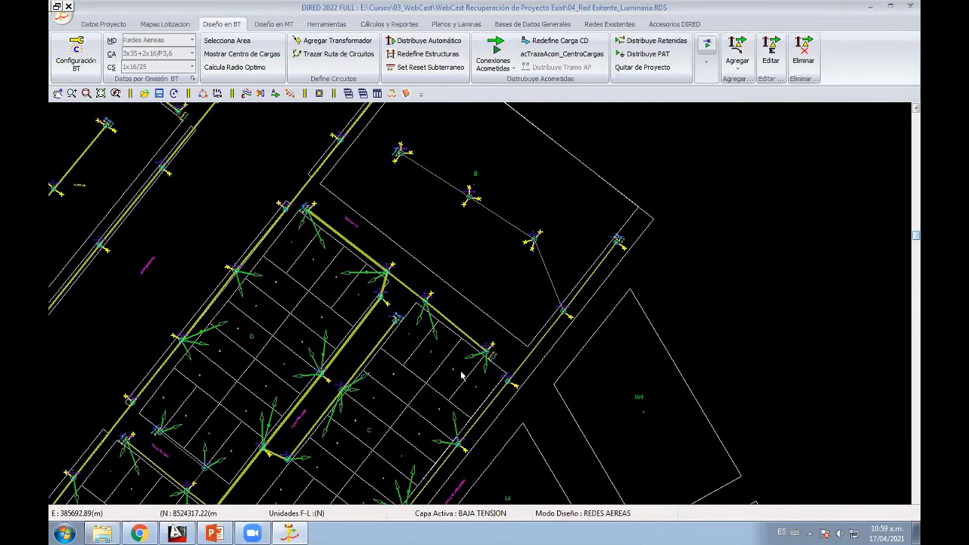
{"action": "scroll", "coordinate": [524, 351], "scroll_direction": "down", "scroll_amount": 2}
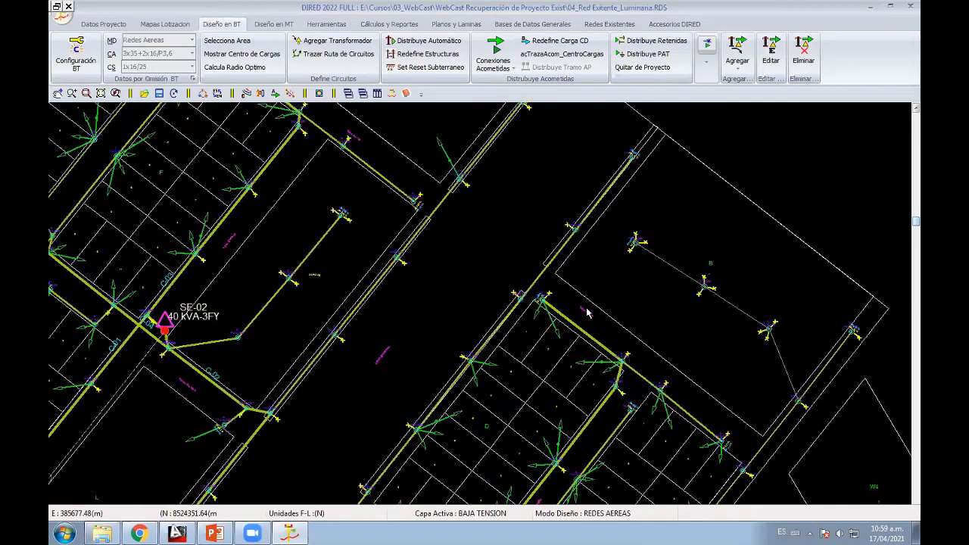
{"action": "scroll", "coordinate": [425, 381], "scroll_direction": "up", "scroll_amount": 2}
{"action": "scroll", "coordinate": [424, 380], "scroll_direction": "down", "scroll_amount": 2}
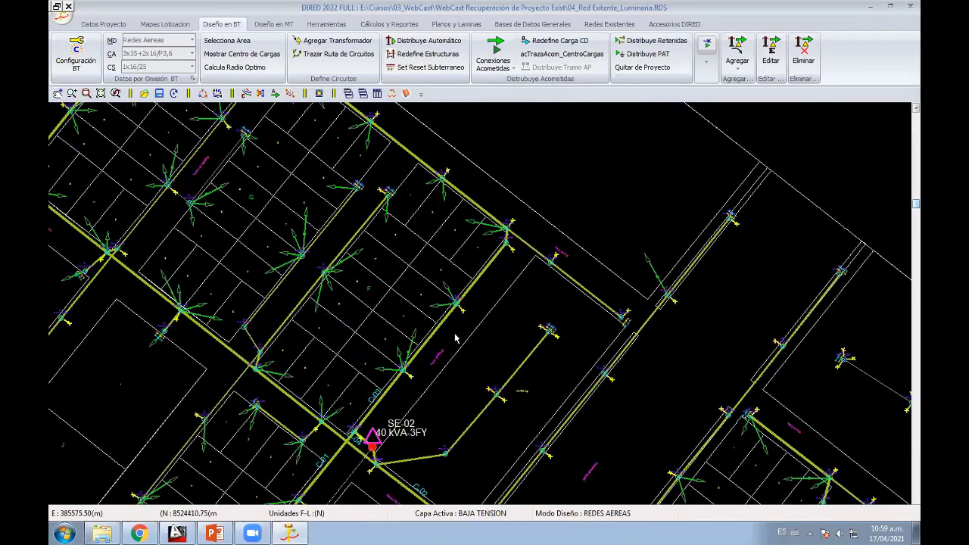
{"action": "scroll", "coordinate": [454, 302], "scroll_direction": "up", "scroll_amount": 2}
{"action": "mouse_move", "coordinate": [328, 253]}
{"action": "middle_mouse_down"}
{"action": "mouse_move", "coordinate": [506, 268]}
{"action": "mouse_move", "coordinate": [428, 218]}
{"action": "mouse_move", "coordinate": [412, 332]}
{"action": "middle_mouse_up"}
{"action": "scroll", "coordinate": [424, 273], "scroll_direction": "up", "scroll_amount": 2}
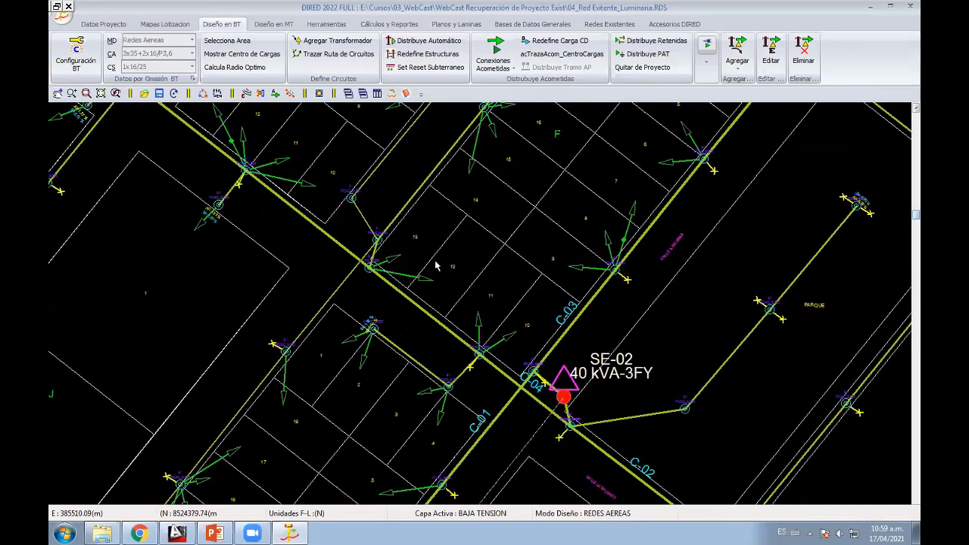
{"action": "mouse_move", "coordinate": [390, 176]}
{"action": "middle_mouse_down"}
{"action": "mouse_move", "coordinate": [423, 215]}
{"action": "mouse_move", "coordinate": [448, 225]}
{"action": "mouse_move", "coordinate": [533, 110]}
{"action": "middle_mouse_up"}
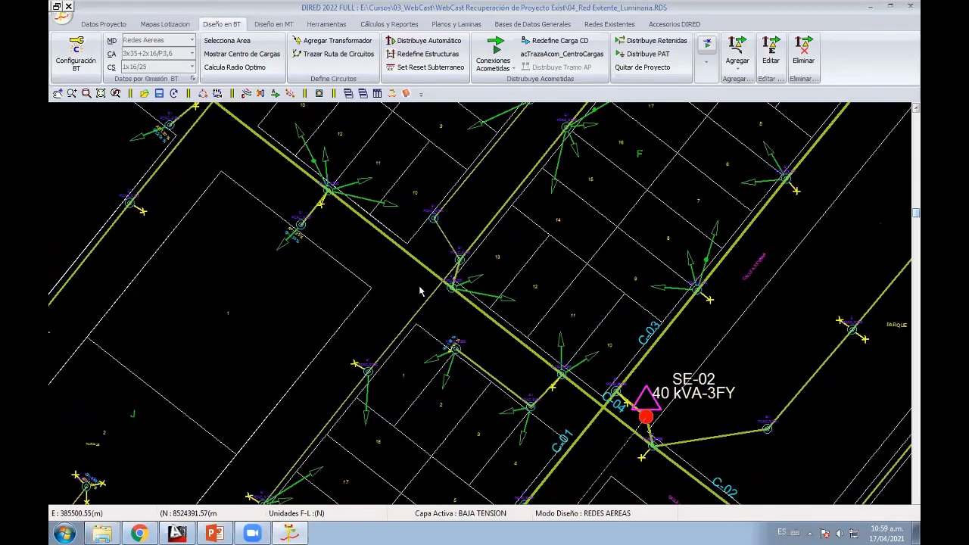
{"action": "middle_click_drag", "start_coordinate": [484, 341], "coordinate": [570, 215]}
{"action": "mouse_move", "coordinate": [532, 385]}
{"action": "middle_mouse_down"}
{"action": "mouse_move", "coordinate": [479, 312]}
{"action": "mouse_move", "coordinate": [463, 249]}
{"action": "mouse_move", "coordinate": [432, 202]}
{"action": "middle_mouse_up"}
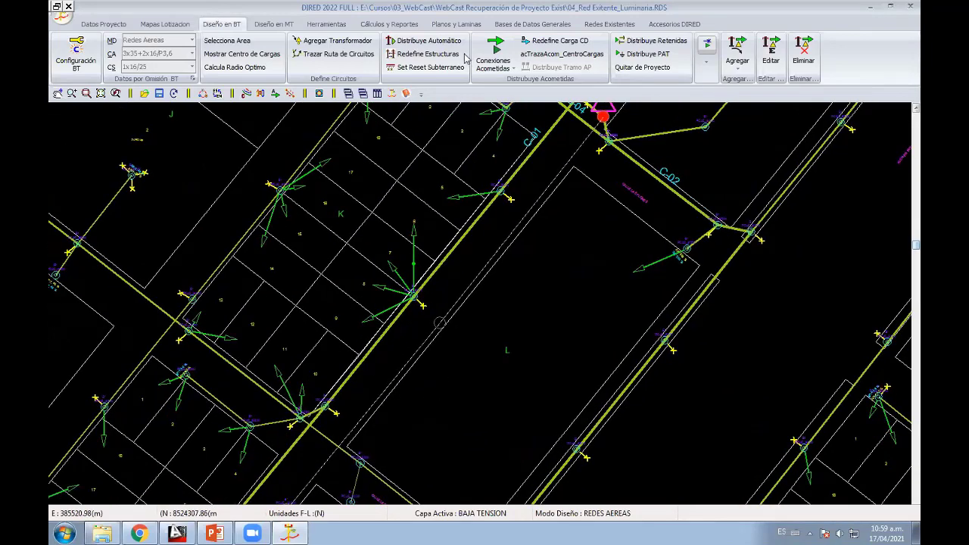
{"action": "middle_click_drag", "start_coordinate": [536, 252], "coordinate": [429, 303]}
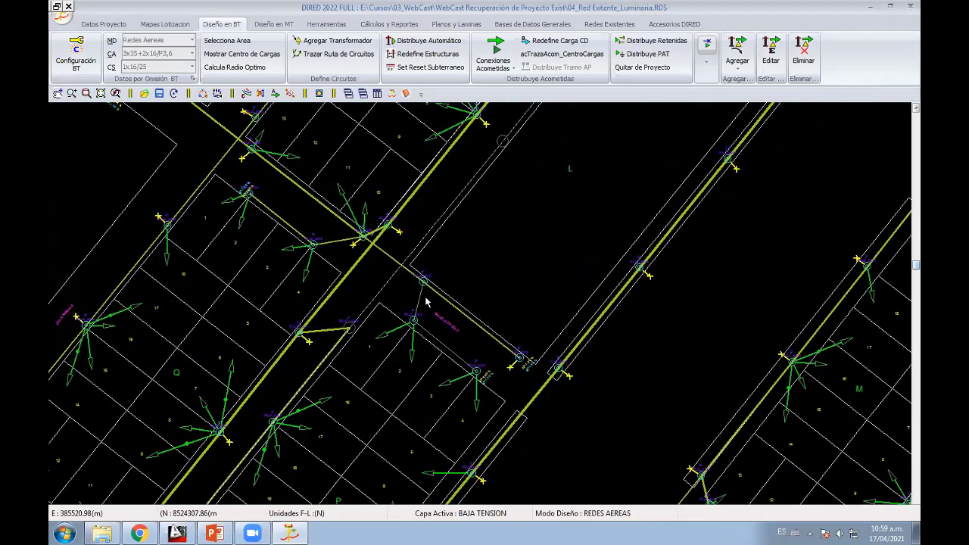
{"action": "mouse_move", "coordinate": [574, 244]}
{"action": "middle_mouse_down"}
{"action": "mouse_move", "coordinate": [433, 276]}
{"action": "mouse_move", "coordinate": [415, 310]}
{"action": "middle_mouse_up"}
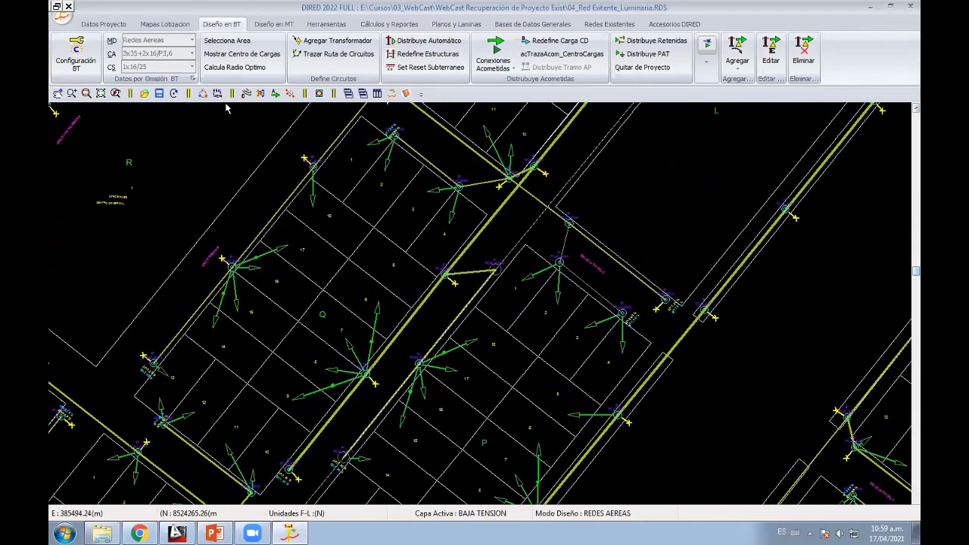
Step: Turn on Nombres de Conductores in Configuración General BT and zoom into the drawing
{"action": "left_click", "coordinate": [247, 94]}
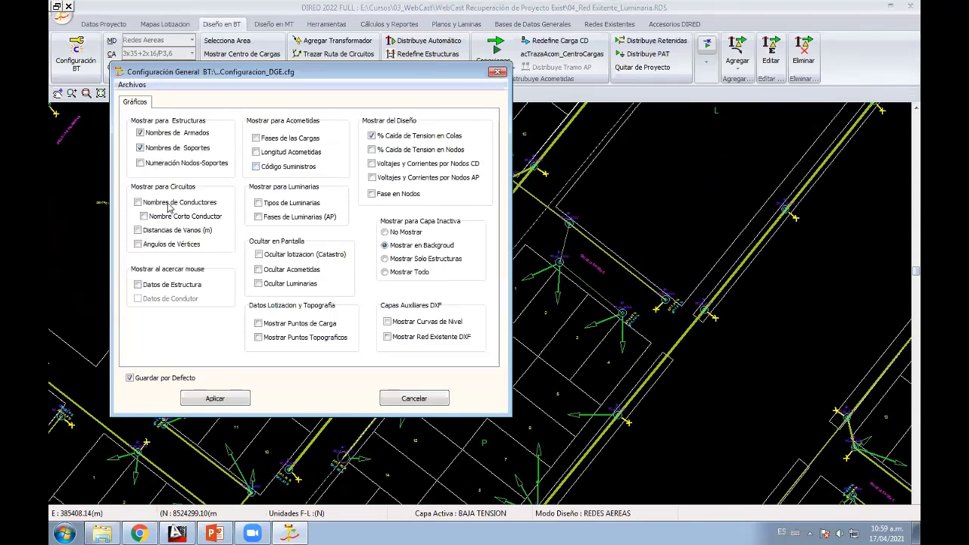
{"action": "left_click", "coordinate": [217, 398]}
{"action": "scroll", "coordinate": [503, 379], "scroll_direction": "up", "scroll_amount": 1}
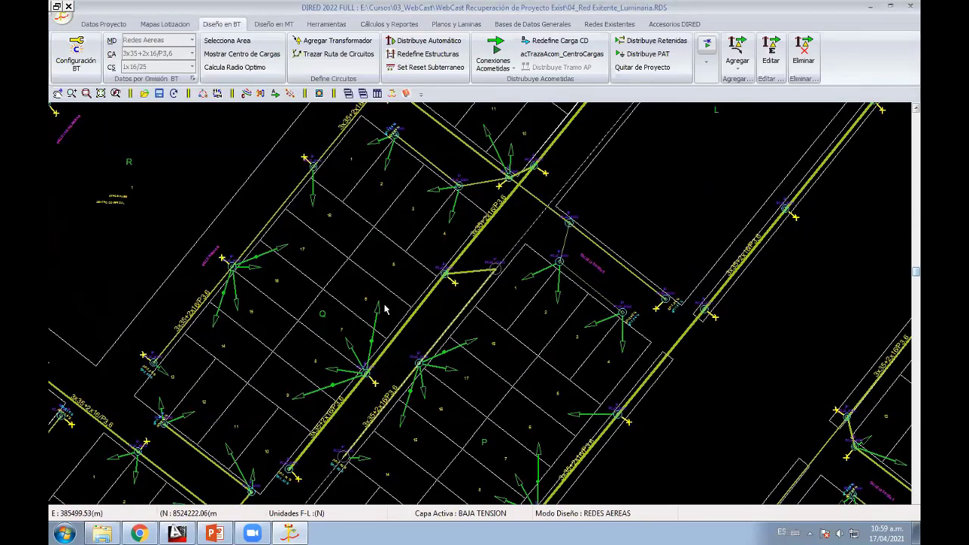
{"action": "scroll", "coordinate": [506, 382], "scroll_direction": "up", "scroll_amount": 1}
{"action": "scroll", "coordinate": [509, 388], "scroll_direction": "up", "scroll_amount": 1}
{"action": "scroll", "coordinate": [564, 264], "scroll_direction": "up", "scroll_amount": 1}
{"action": "scroll", "coordinate": [519, 353], "scroll_direction": "up", "scroll_amount": 1}
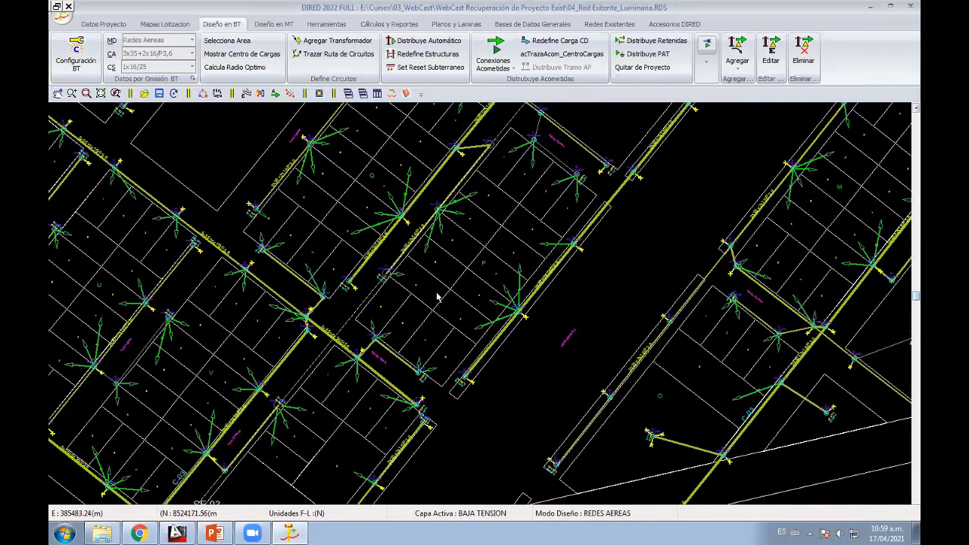
{"action": "scroll", "coordinate": [443, 296], "scroll_direction": "up", "scroll_amount": 1}
{"action": "scroll", "coordinate": [608, 352], "scroll_direction": "up", "scroll_amount": 2}
Step: Pan to transformer SE-02 and block F lots to check the conductor labels
{"action": "middle_click_drag", "start_coordinate": [375, 319], "coordinate": [53, 485]}
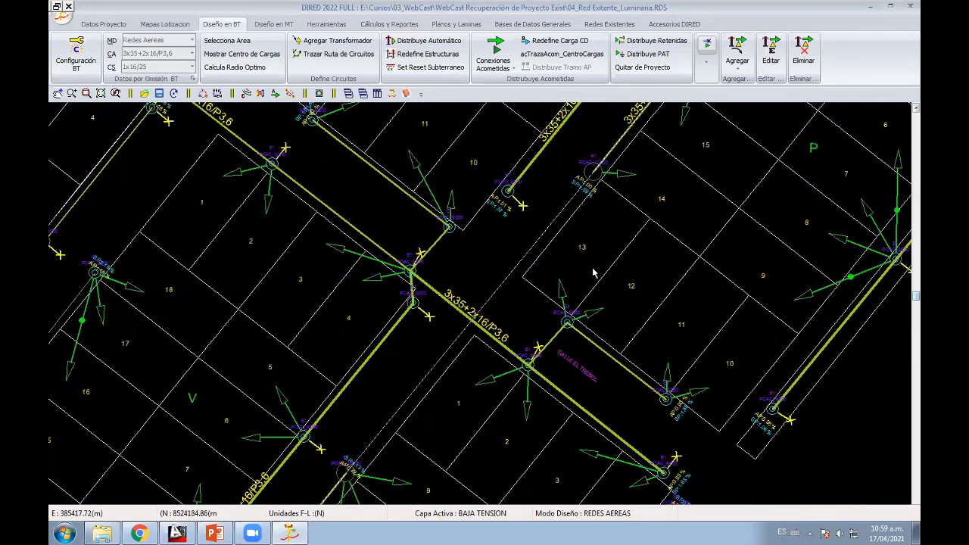
{"action": "mouse_move", "coordinate": [53, 371]}
{"action": "middle_mouse_down"}
{"action": "mouse_move", "coordinate": [528, 360]}
{"action": "mouse_move", "coordinate": [552, 413]}
{"action": "mouse_move", "coordinate": [545, 292]}
{"action": "mouse_move", "coordinate": [570, 383]}
{"action": "middle_mouse_up"}
{"action": "mouse_move", "coordinate": [522, 290]}
{"action": "middle_mouse_down"}
{"action": "mouse_move", "coordinate": [459, 304]}
{"action": "mouse_move", "coordinate": [475, 333]}
{"action": "mouse_move", "coordinate": [443, 343]}
{"action": "mouse_move", "coordinate": [570, 296]}
{"action": "middle_mouse_up"}
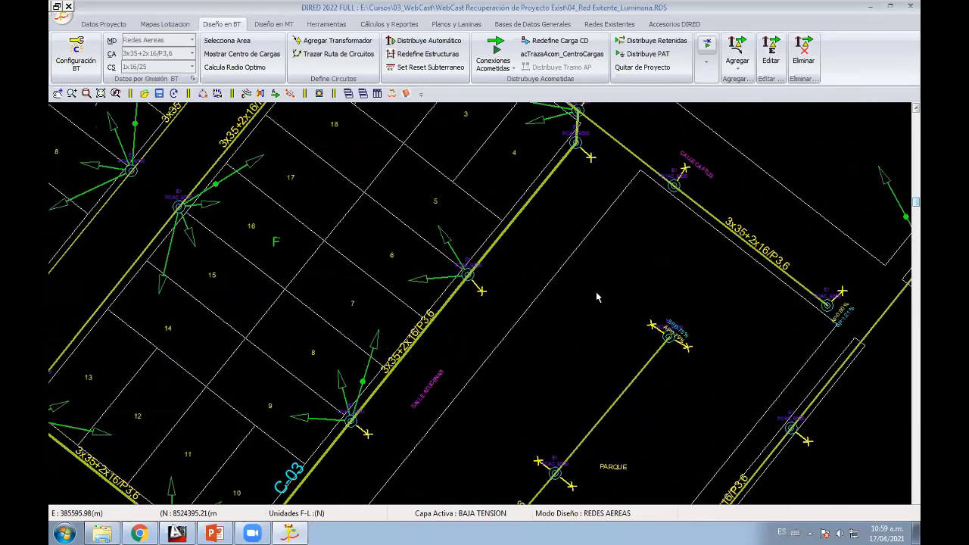
{"action": "scroll", "coordinate": [514, 363], "scroll_direction": "down", "scroll_amount": 2}
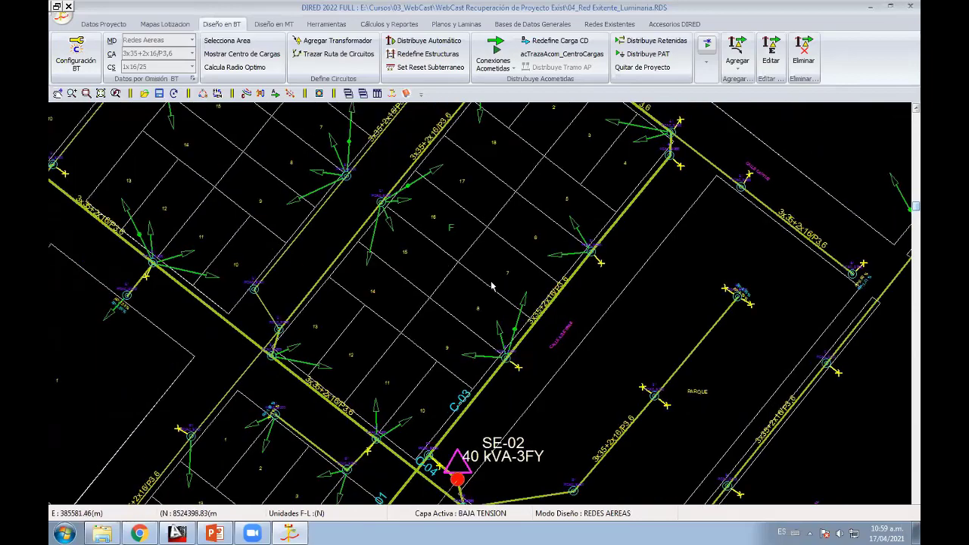
{"action": "middle_click_drag", "start_coordinate": [493, 286], "coordinate": [492, 197]}
{"action": "middle_click_drag", "start_coordinate": [488, 307], "coordinate": [462, 358]}
{"action": "middle_click_drag", "start_coordinate": [525, 292], "coordinate": [503, 355]}
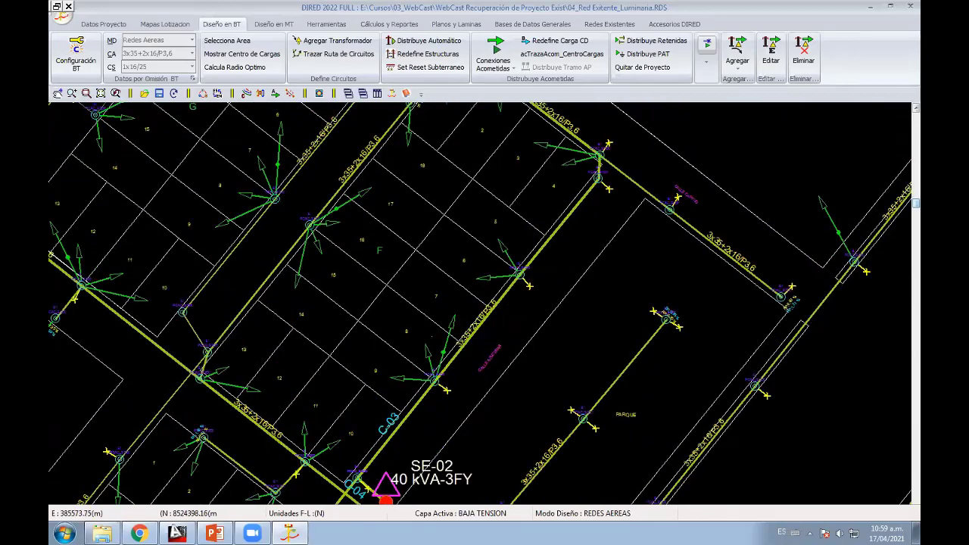
Step: Zoom in on the nearby poles' labels and bring the pole beside lot 6 into view
{"action": "scroll", "coordinate": [346, 325], "scroll_direction": "up", "scroll_amount": 2}
{"action": "scroll", "coordinate": [455, 303], "scroll_direction": "up", "scroll_amount": 1}
{"action": "scroll", "coordinate": [668, 275], "scroll_direction": "up", "scroll_amount": 1}
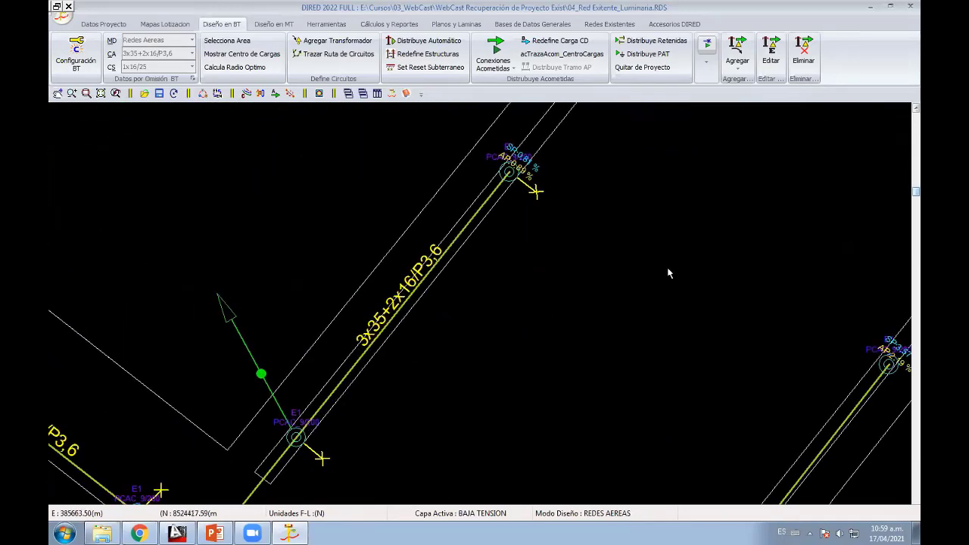
{"action": "mouse_move", "coordinate": [251, 426]}
{"action": "middle_mouse_down"}
{"action": "mouse_move", "coordinate": [559, 353]}
{"action": "mouse_move", "coordinate": [612, 393]}
{"action": "middle_mouse_up"}
{"action": "middle_click_drag", "start_coordinate": [422, 320], "coordinate": [630, 136]}
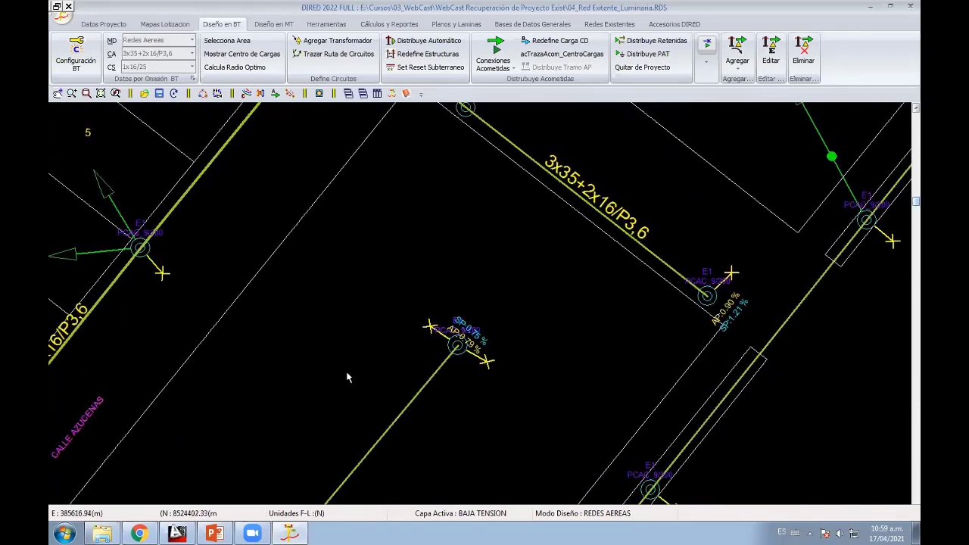
{"action": "mouse_move", "coordinate": [909, 174]}
{"action": "middle_mouse_down"}
{"action": "mouse_move", "coordinate": [842, 266]}
{"action": "mouse_move", "coordinate": [908, 266]}
{"action": "middle_mouse_up"}
{"action": "mouse_move", "coordinate": [83, 318]}
{"action": "middle_mouse_down"}
{"action": "mouse_move", "coordinate": [355, 326]}
{"action": "mouse_move", "coordinate": [418, 286]}
{"action": "middle_mouse_up"}
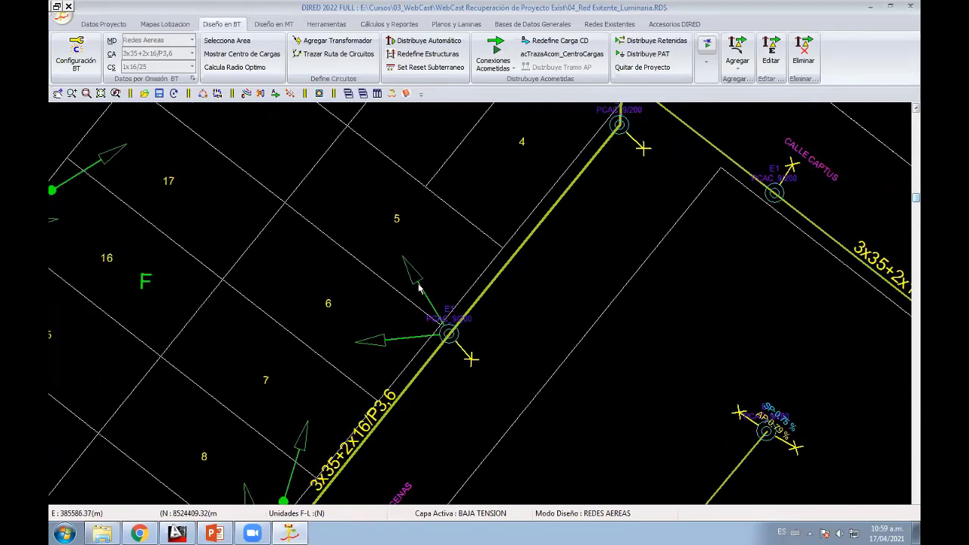
Step: Set both service drops at lot 6's pole to Tipo Servicio Tipo - B
{"action": "double_click", "coordinate": [418, 288]}
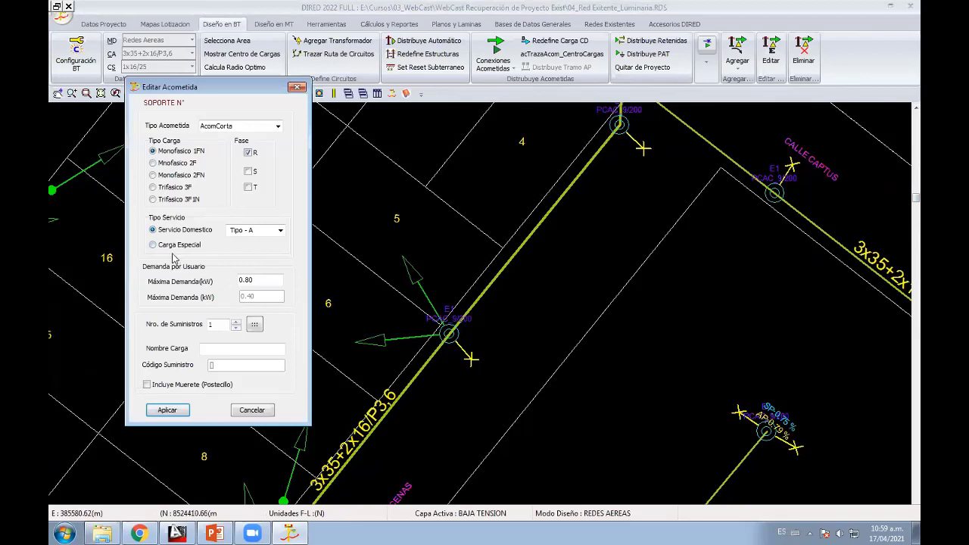
{"action": "left_click", "coordinate": [279, 230]}
{"action": "left_click", "coordinate": [247, 249]}
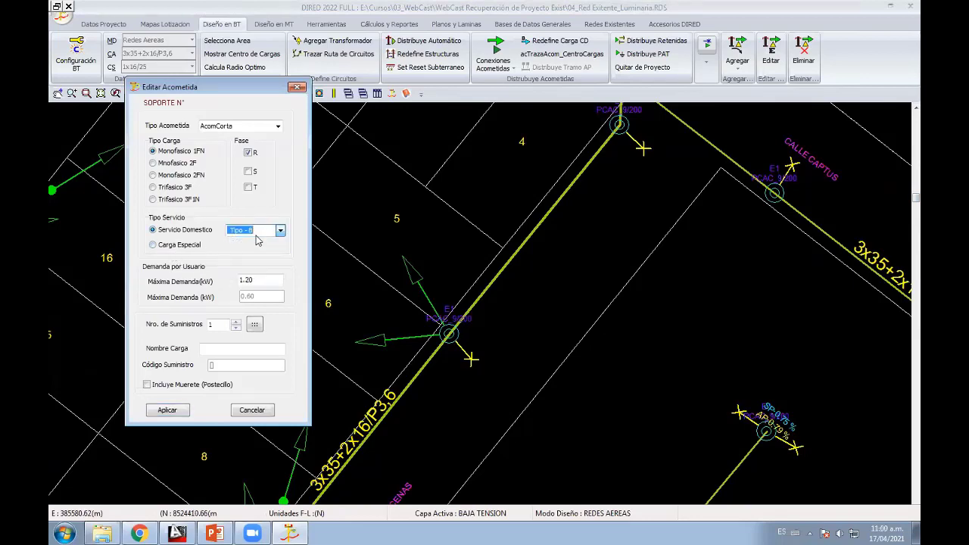
{"action": "left_click", "coordinate": [168, 410]}
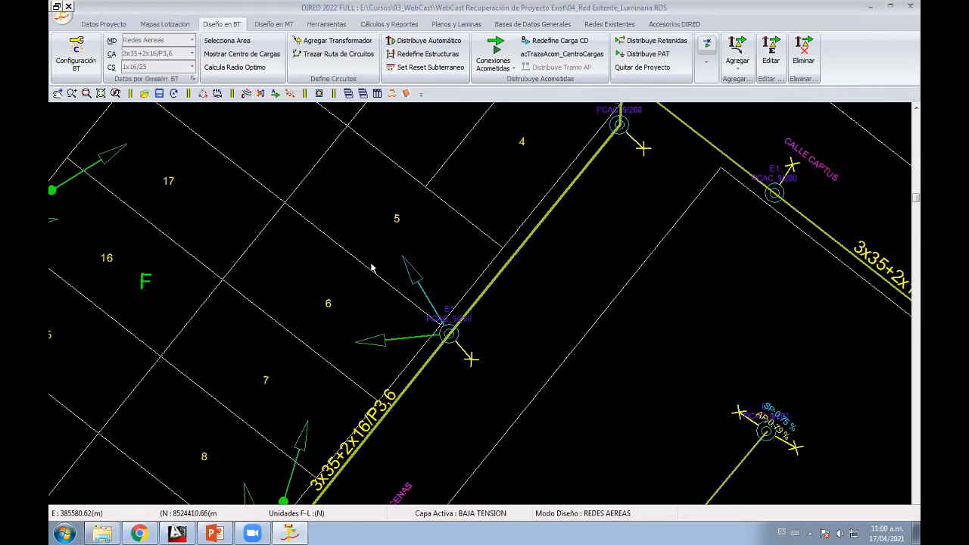
{"action": "double_click", "coordinate": [403, 343]}
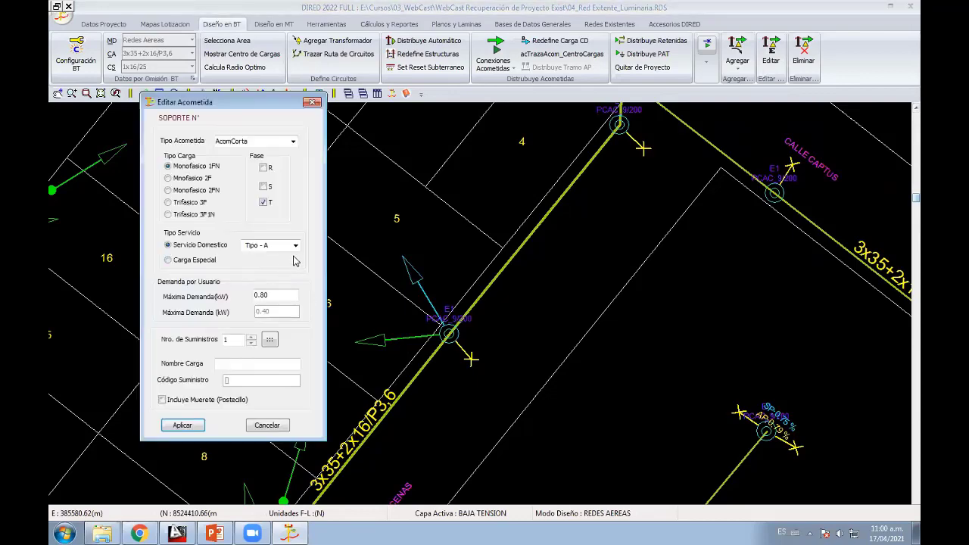
{"action": "left_click", "coordinate": [296, 245]}
{"action": "left_click", "coordinate": [257, 265]}
{"action": "left_click", "coordinate": [181, 425]}
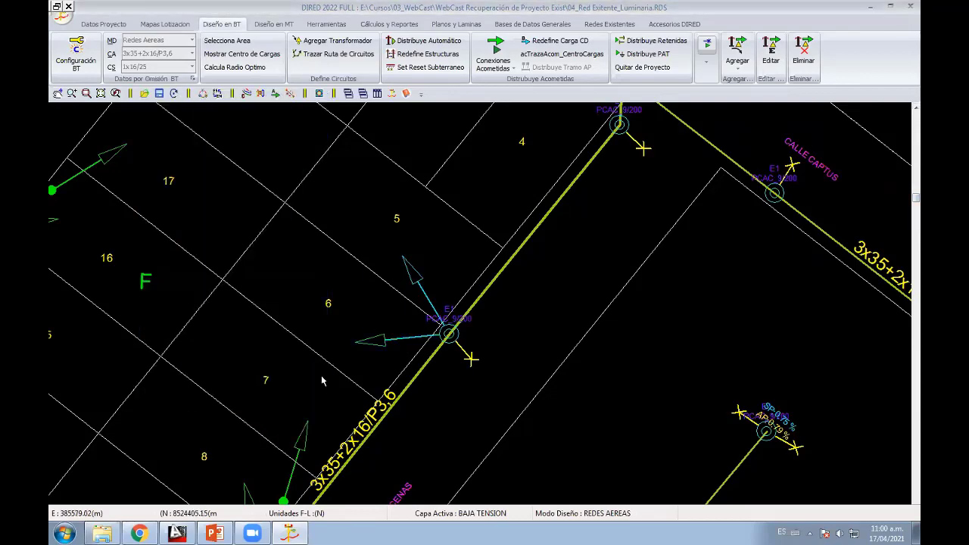
Step: Pan and zoom toward the poles further along the line
{"action": "middle_click_drag", "start_coordinate": [626, 233], "coordinate": [475, 400]}
{"action": "scroll", "coordinate": [474, 400], "scroll_direction": "down", "scroll_amount": 3}
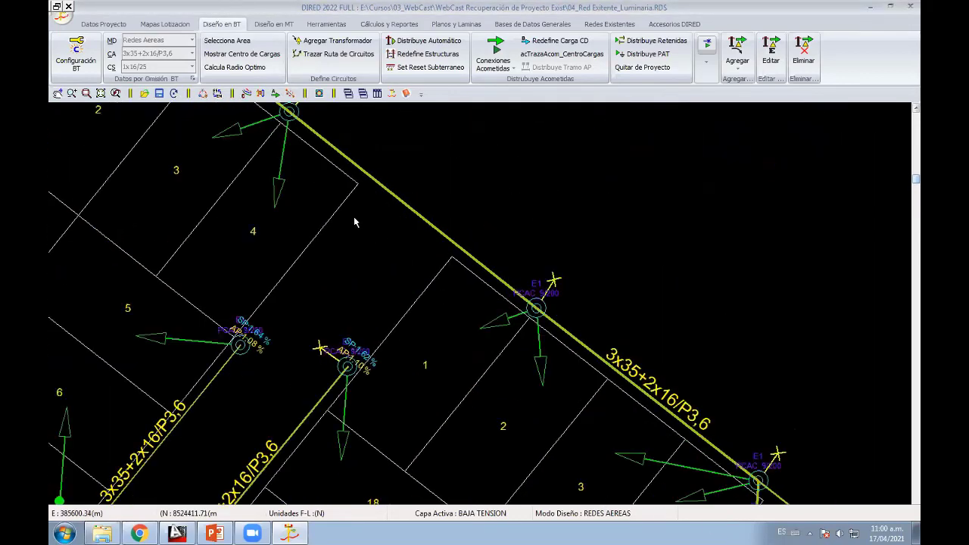
{"action": "scroll", "coordinate": [349, 278], "scroll_direction": "up", "scroll_amount": 2}
{"action": "scroll", "coordinate": [348, 278], "scroll_direction": "up", "scroll_amount": 1}
{"action": "scroll", "coordinate": [348, 277], "scroll_direction": "up", "scroll_amount": 1}
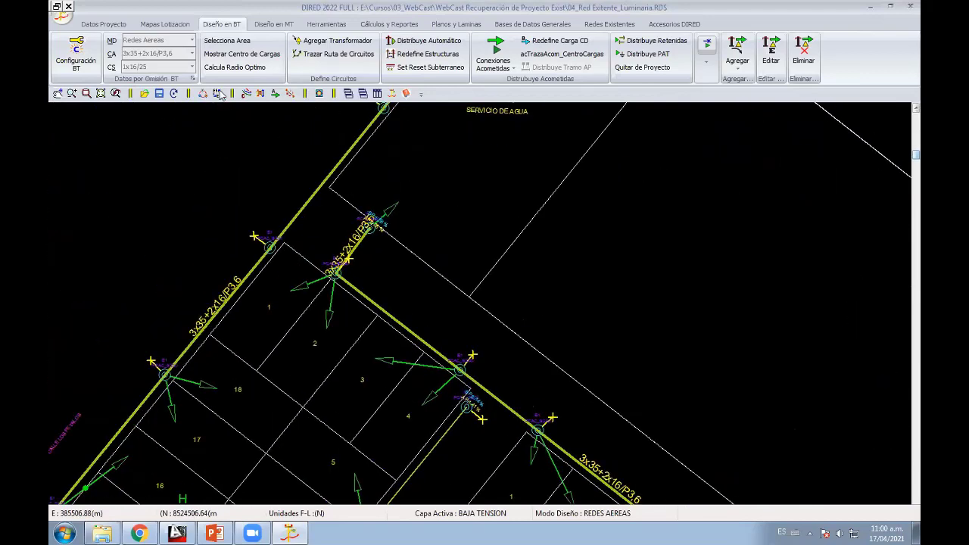
{"action": "scroll", "coordinate": [348, 278], "scroll_direction": "up", "scroll_amount": 1}
Step: Reapply the general display settings and zoom in and out across the Luminaria network
{"action": "left_click", "coordinate": [243, 94]}
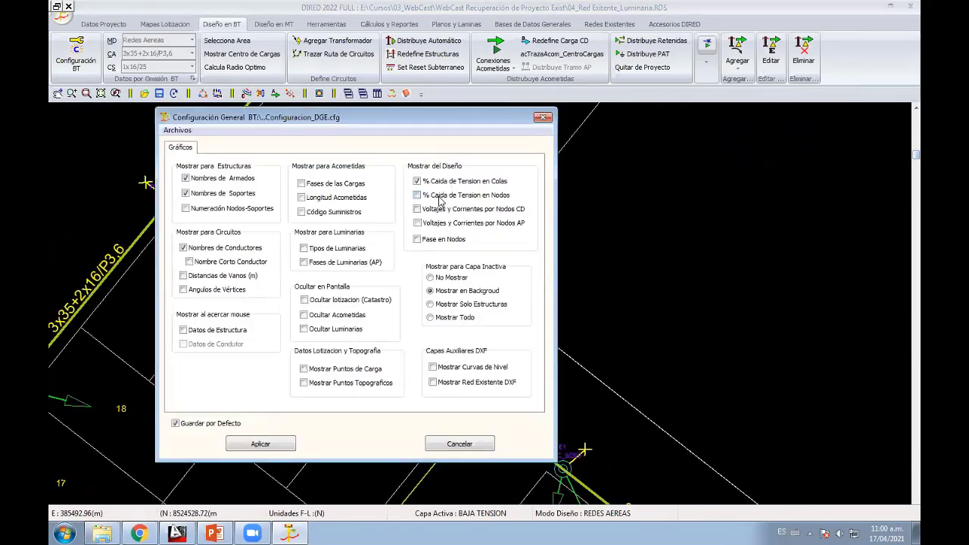
{"action": "left_click", "coordinate": [273, 445]}
{"action": "scroll", "coordinate": [252, 227], "scroll_direction": "up", "scroll_amount": 1}
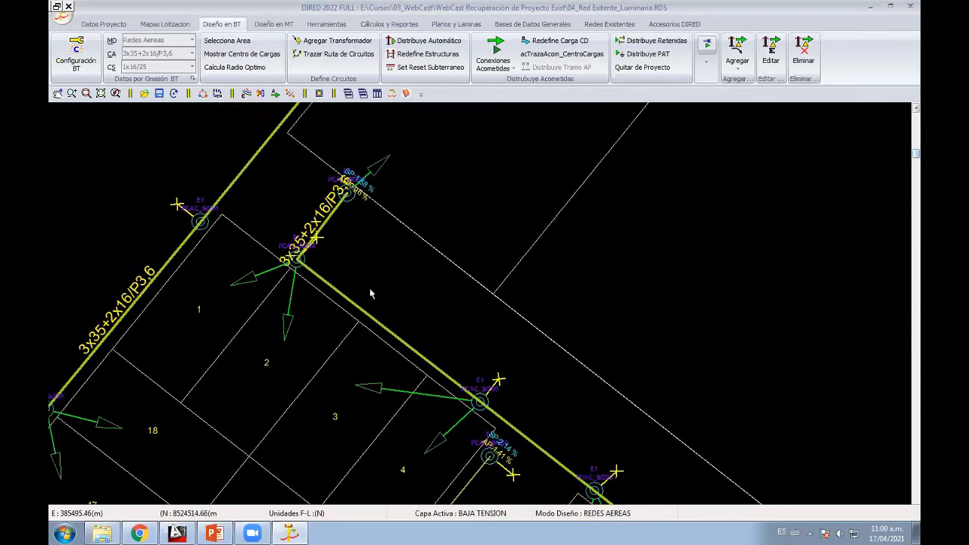
{"action": "scroll", "coordinate": [418, 199], "scroll_direction": "up", "scroll_amount": 2}
{"action": "scroll", "coordinate": [287, 136], "scroll_direction": "up", "scroll_amount": 2}
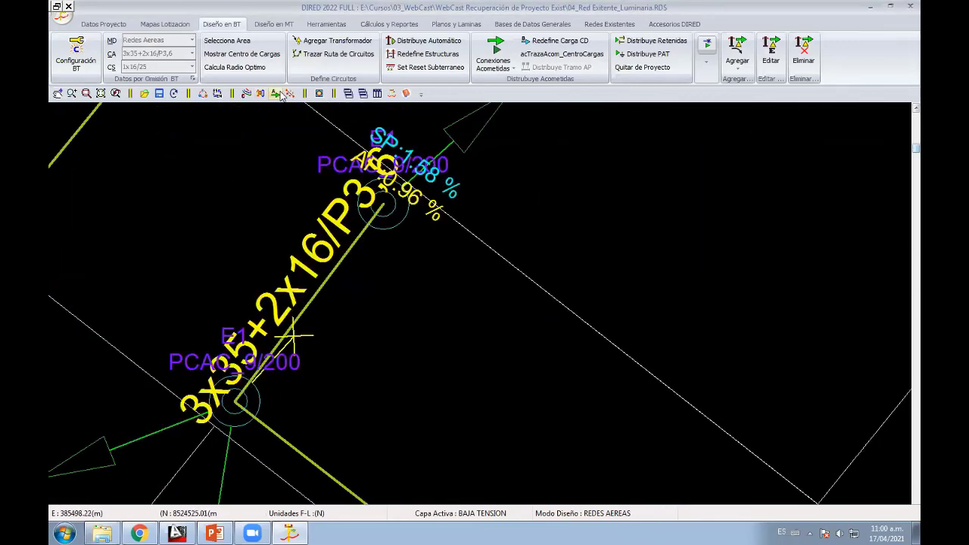
{"action": "scroll", "coordinate": [390, 241], "scroll_direction": "down", "scroll_amount": 2}
{"action": "scroll", "coordinate": [390, 241], "scroll_direction": "up", "scroll_amount": 1}
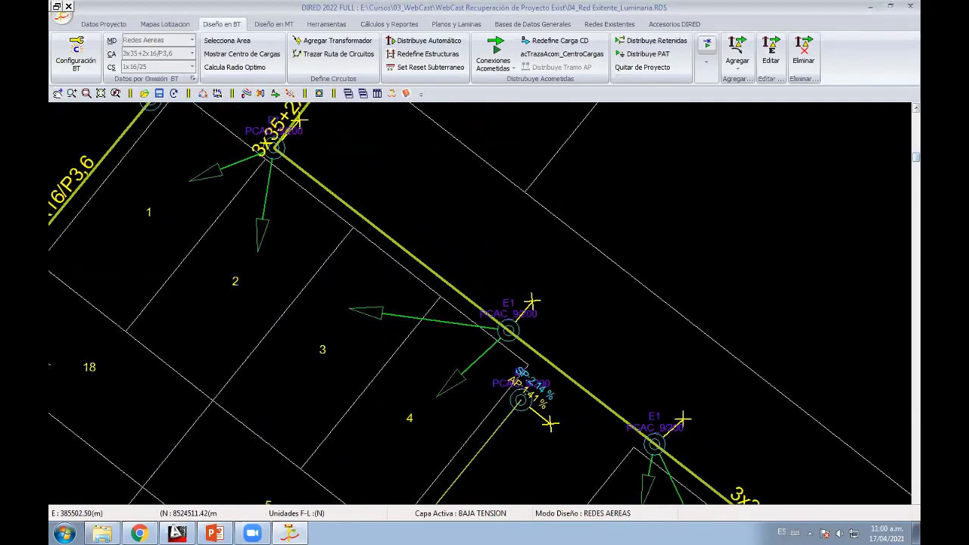
{"action": "scroll", "coordinate": [390, 241], "scroll_direction": "down", "scroll_amount": 1}
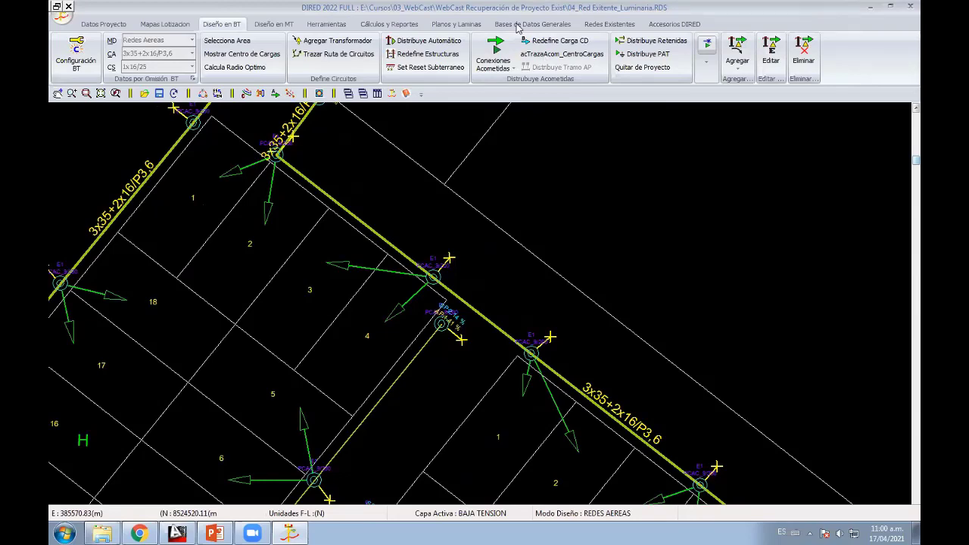
{"action": "scroll", "coordinate": [596, 357], "scroll_direction": "down", "scroll_amount": 5}
{"action": "scroll", "coordinate": [443, 411], "scroll_direction": "down", "scroll_amount": 2}
{"action": "scroll", "coordinate": [472, 319], "scroll_direction": "up", "scroll_amount": 2}
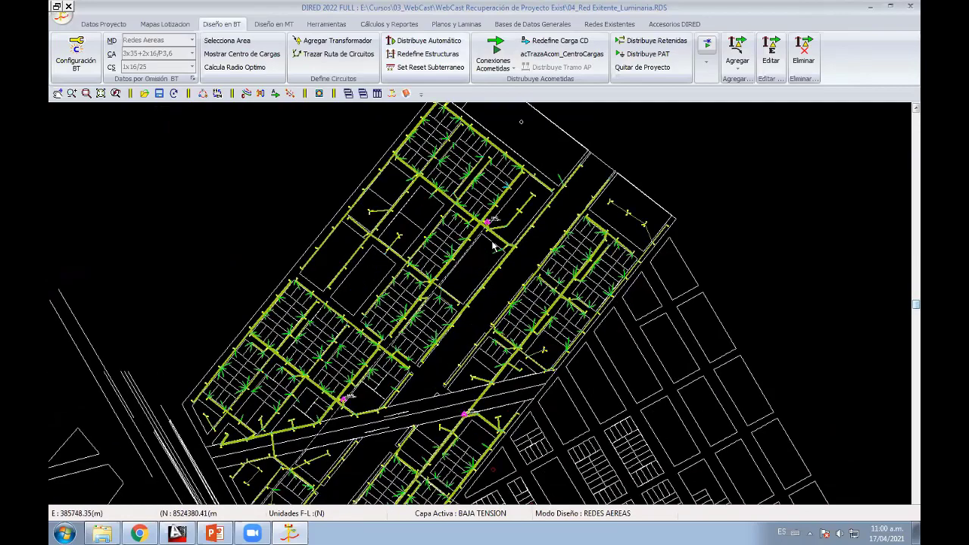
{"action": "scroll", "coordinate": [471, 318], "scroll_direction": "up", "scroll_amount": 2}
{"action": "scroll", "coordinate": [473, 209], "scroll_direction": "down", "scroll_amount": 2}
{"action": "scroll", "coordinate": [469, 200], "scroll_direction": "up", "scroll_amount": 2}
{"action": "scroll", "coordinate": [469, 207], "scroll_direction": "up", "scroll_amount": 1}
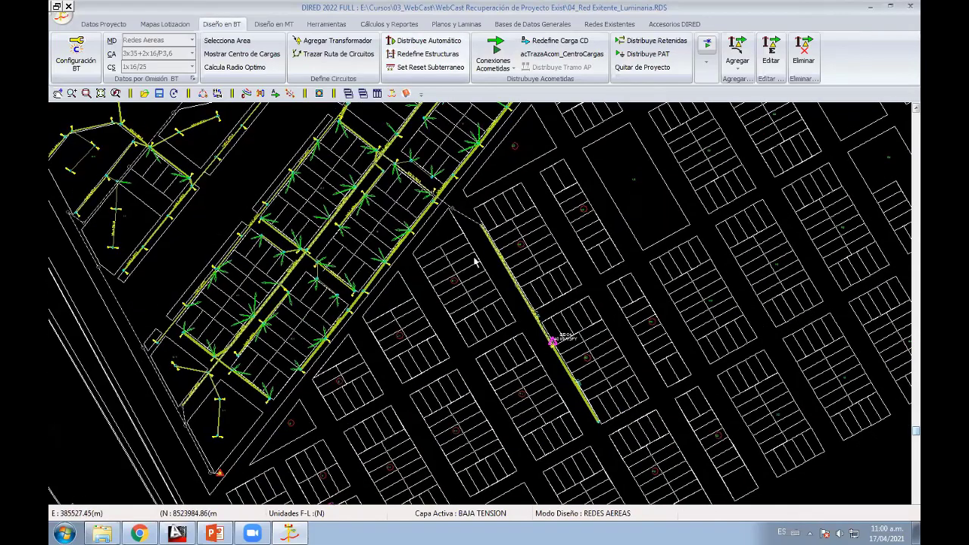
Step: Pan past the wide road to transformers SE-03 and SE-01, then bring up AutoCAD's Red Existente drawing
{"action": "middle_click_drag", "start_coordinate": [439, 204], "coordinate": [492, 265]}
{"action": "middle_click_drag", "start_coordinate": [408, 249], "coordinate": [492, 333]}
{"action": "middle_click_drag", "start_coordinate": [363, 311], "coordinate": [520, 226]}
{"action": "scroll", "coordinate": [455, 317], "scroll_direction": "up", "scroll_amount": 2}
{"action": "scroll", "coordinate": [680, 121], "scroll_direction": "up", "scroll_amount": 1}
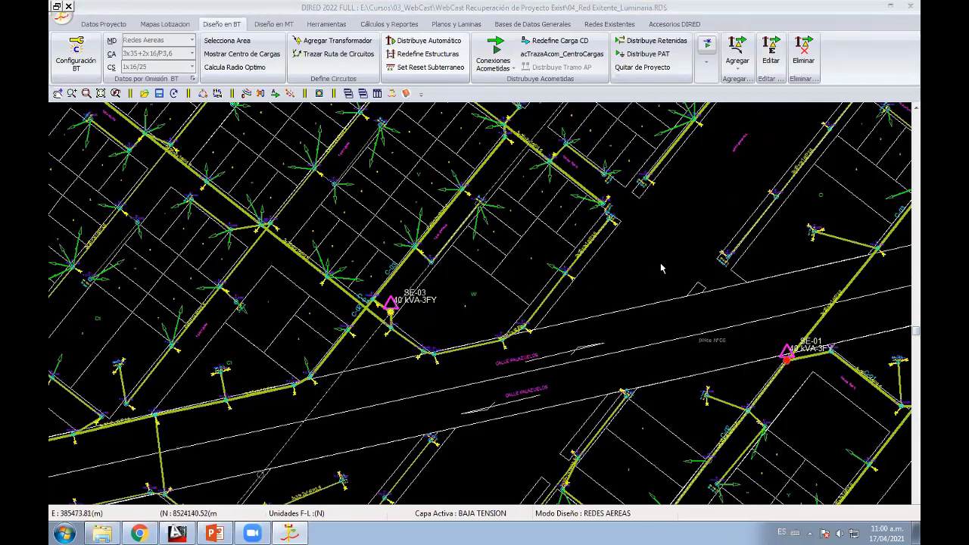
{"action": "left_click", "coordinate": [176, 533]}
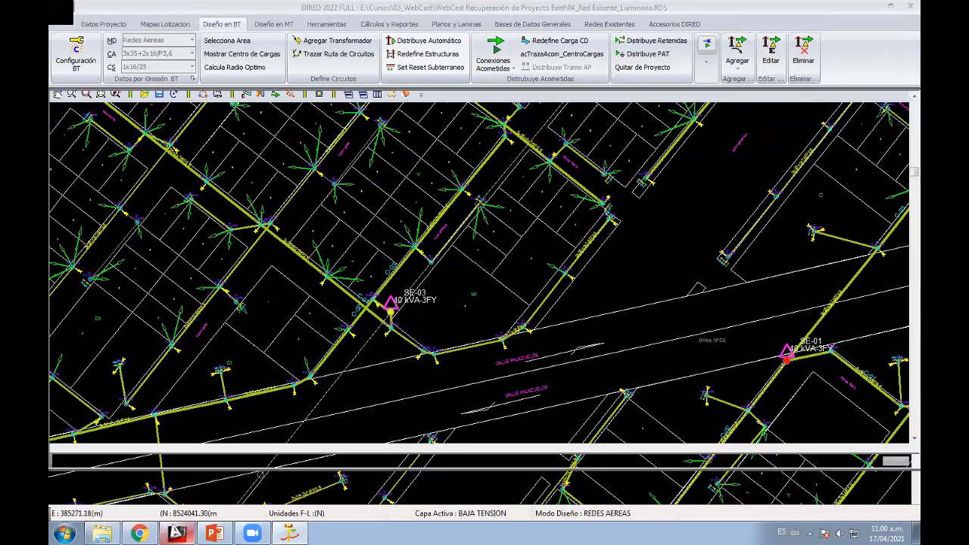
{"action": "scroll", "coordinate": [480, 303], "scroll_direction": "down", "scroll_amount": 4}
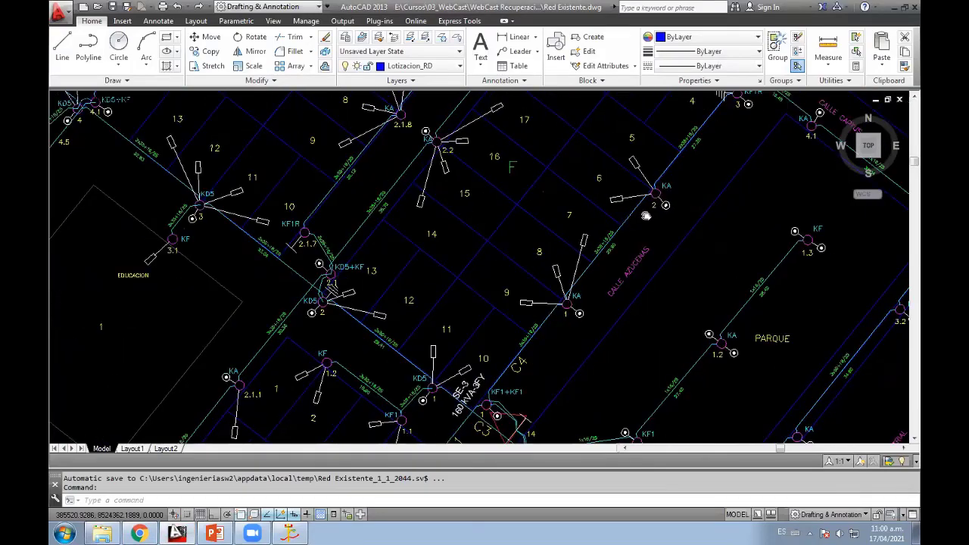
Step: Pan across Red Existente.dwg's lots and open then close the Layer dropdown
{"action": "middle_click_drag", "start_coordinate": [644, 212], "coordinate": [670, 148]}
{"action": "scroll", "coordinate": [532, 296], "scroll_direction": "down", "scroll_amount": 3}
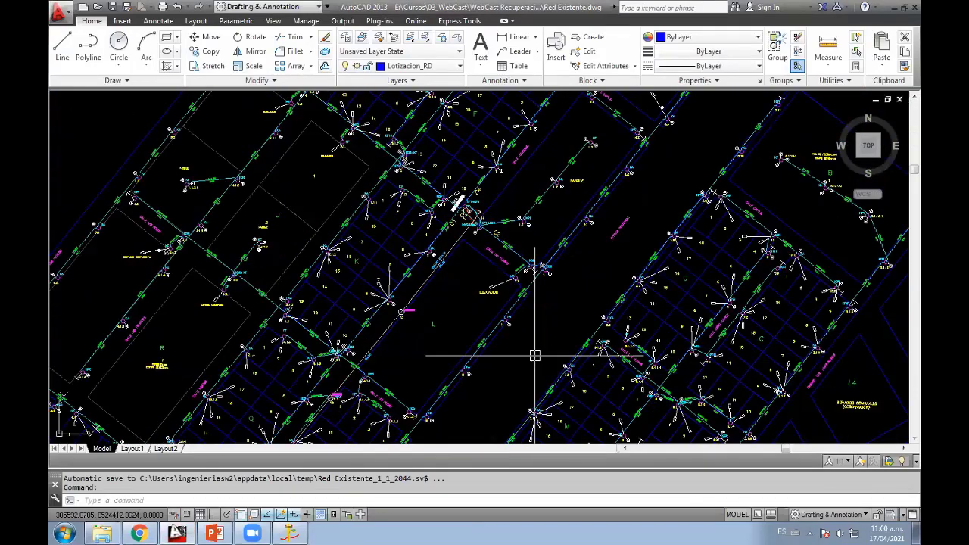
{"action": "middle_click_drag", "start_coordinate": [532, 352], "coordinate": [576, 303]}
{"action": "scroll", "coordinate": [563, 342], "scroll_direction": "up", "scroll_amount": 5}
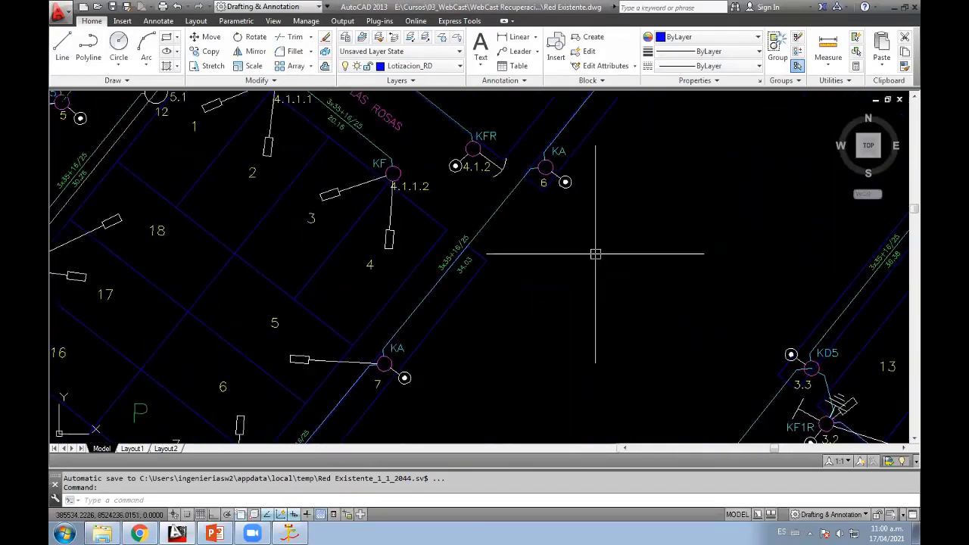
{"action": "left_click", "coordinate": [409, 66]}
{"action": "left_click", "coordinate": [589, 282]}
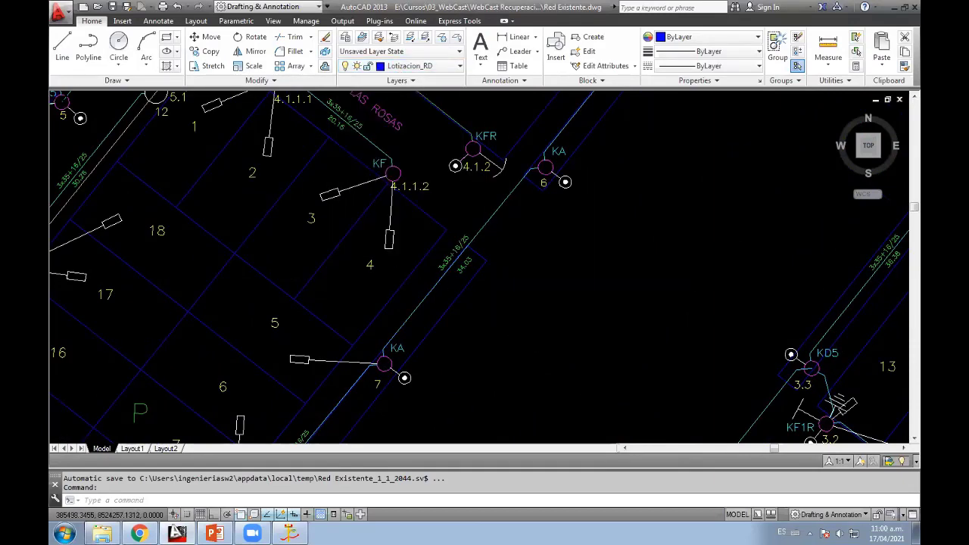
Step: Zoom out to the CALLE road and lots below, then return to DIRED 2022
{"action": "scroll", "coordinate": [589, 295], "scroll_direction": "down", "scroll_amount": 4}
{"action": "scroll", "coordinate": [603, 299], "scroll_direction": "down", "scroll_amount": 2}
{"action": "scroll", "coordinate": [603, 300], "scroll_direction": "down", "scroll_amount": 2}
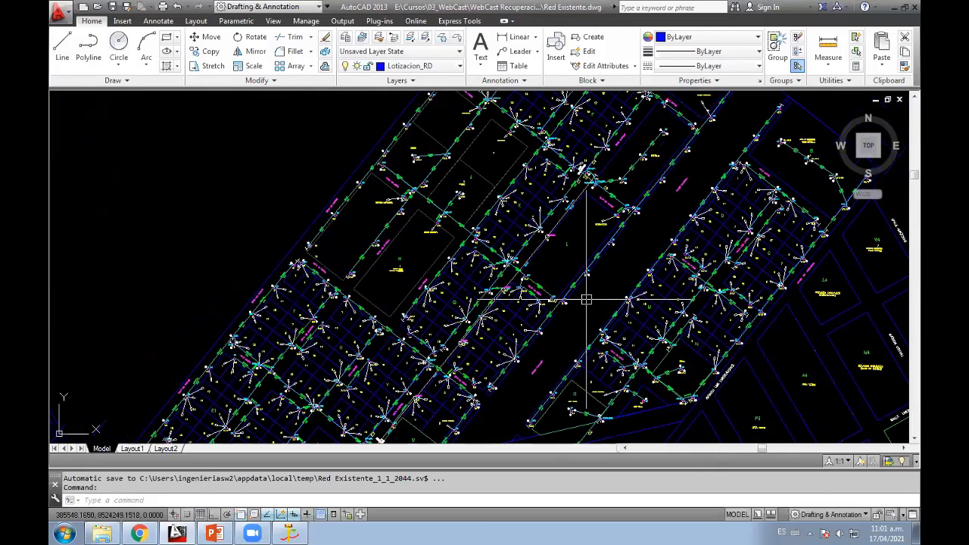
{"action": "middle_click_drag", "start_coordinate": [661, 309], "coordinate": [651, 205]}
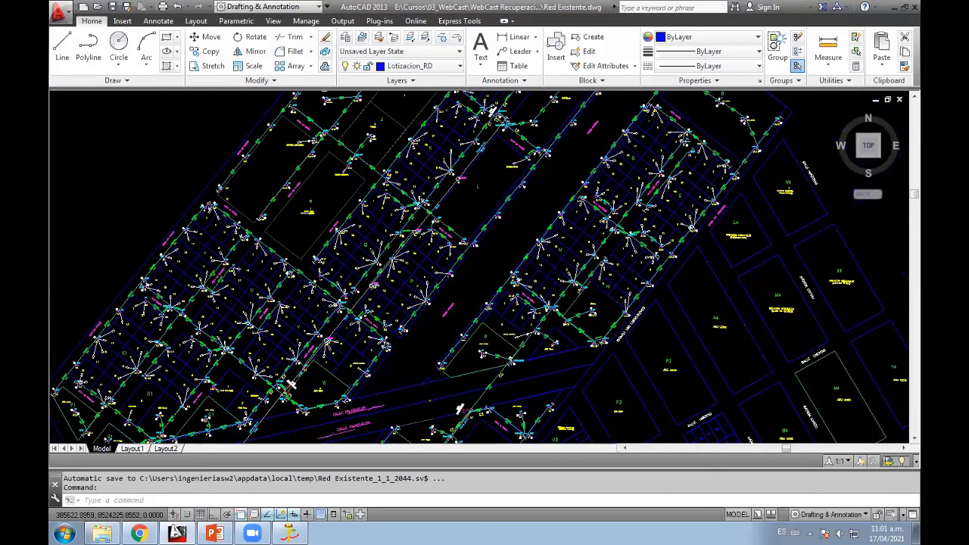
{"action": "scroll", "coordinate": [436, 293], "scroll_direction": "up", "scroll_amount": 5}
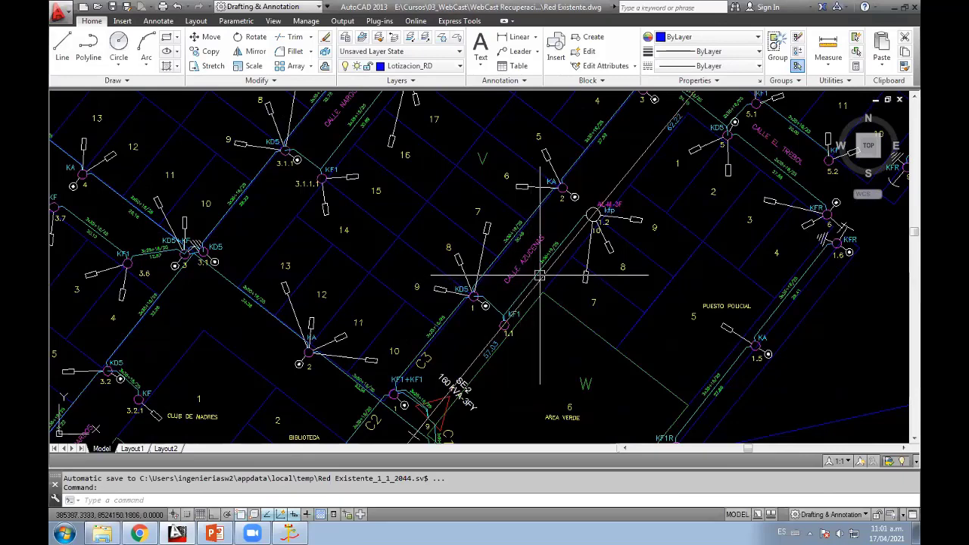
{"action": "middle_click_drag", "start_coordinate": [544, 301], "coordinate": [525, 312]}
{"action": "scroll", "coordinate": [525, 312], "scroll_direction": "down", "scroll_amount": 3}
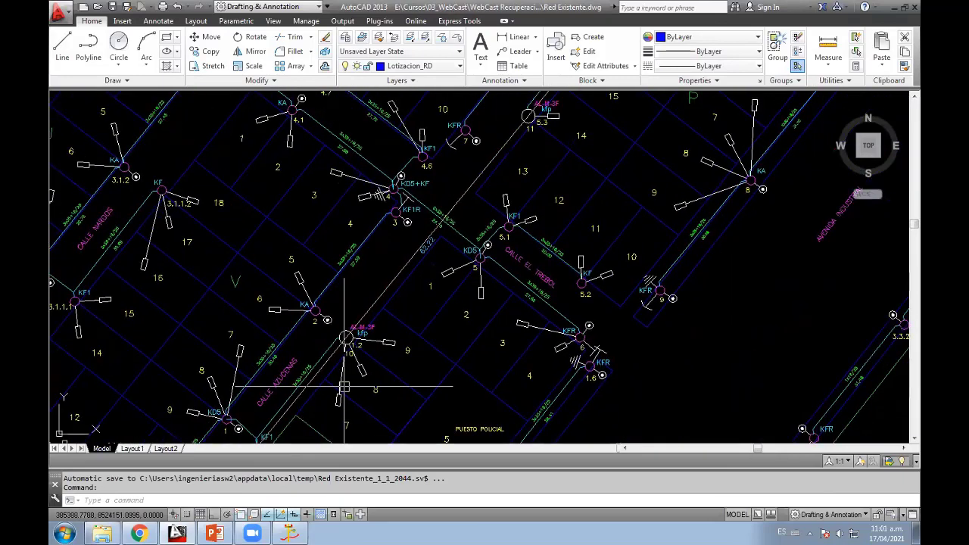
{"action": "left_click", "coordinate": [290, 534]}
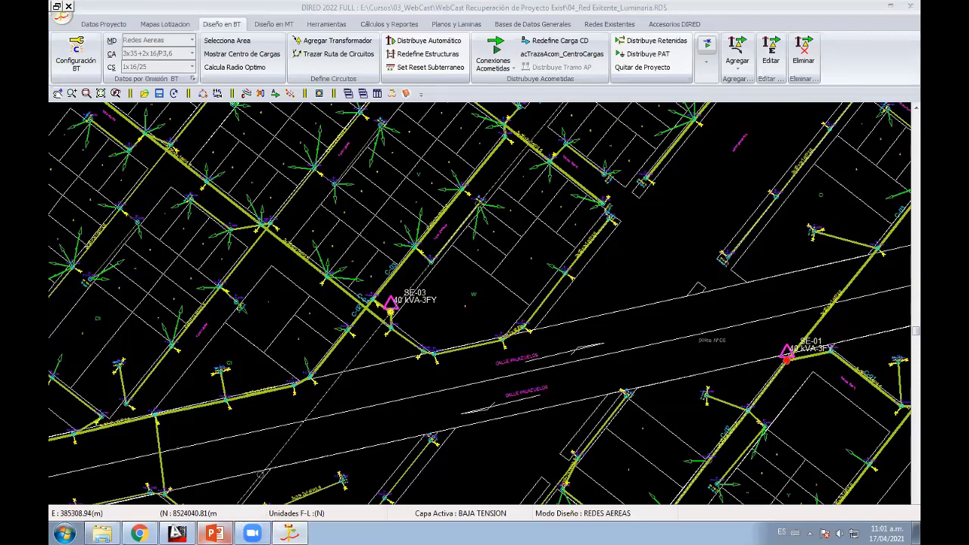
{"action": "mouse_move", "coordinate": [214, 534]}
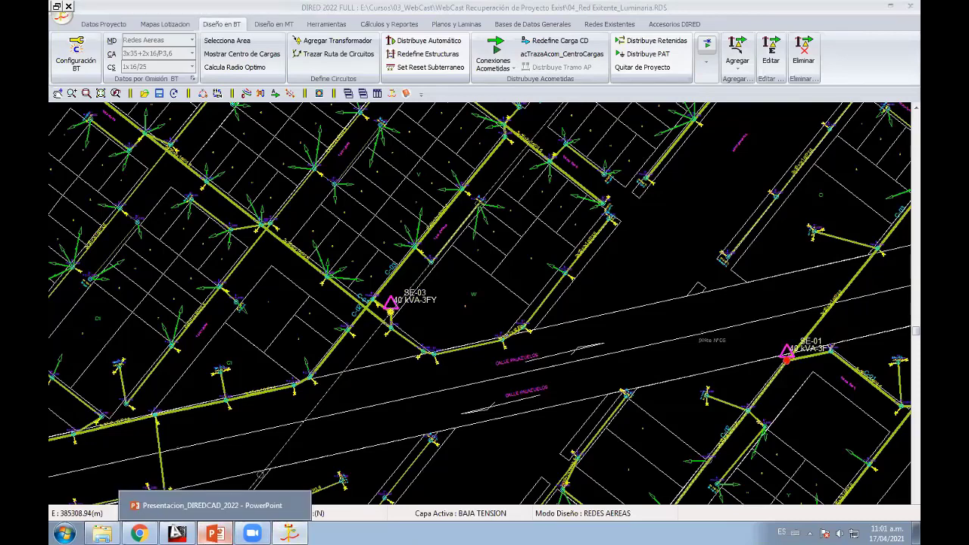
{"action": "left_click", "coordinate": [214, 533]}
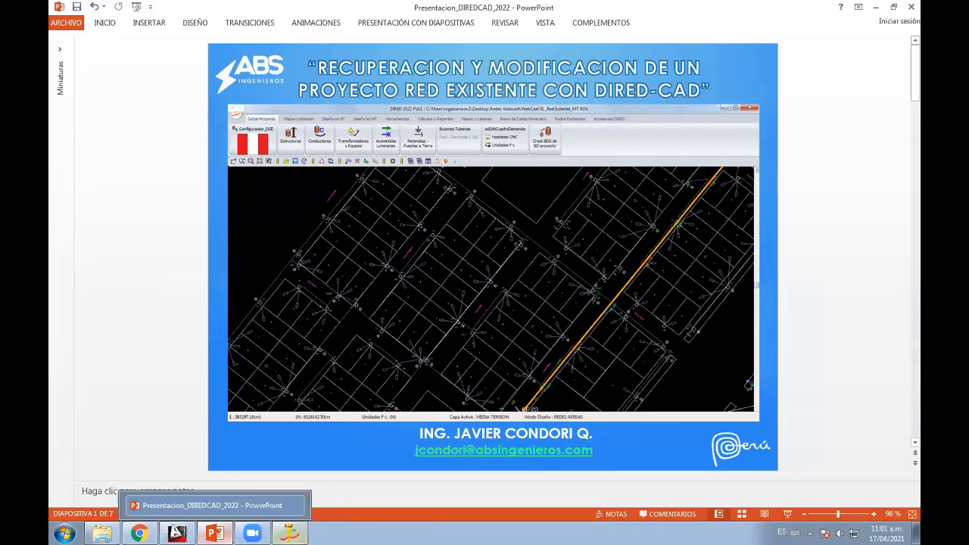
{"action": "left_click", "coordinate": [214, 534]}
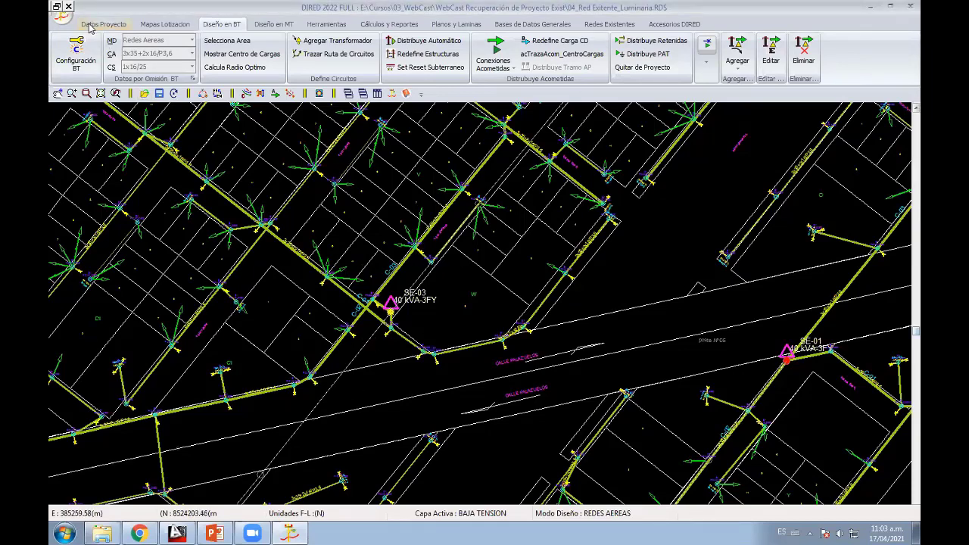
Step: Close both open projects without saving and open 04_Red Exitente_Luminaria
{"action": "left_click", "coordinate": [68, 6]}
{"action": "left_click", "coordinate": [520, 283]}
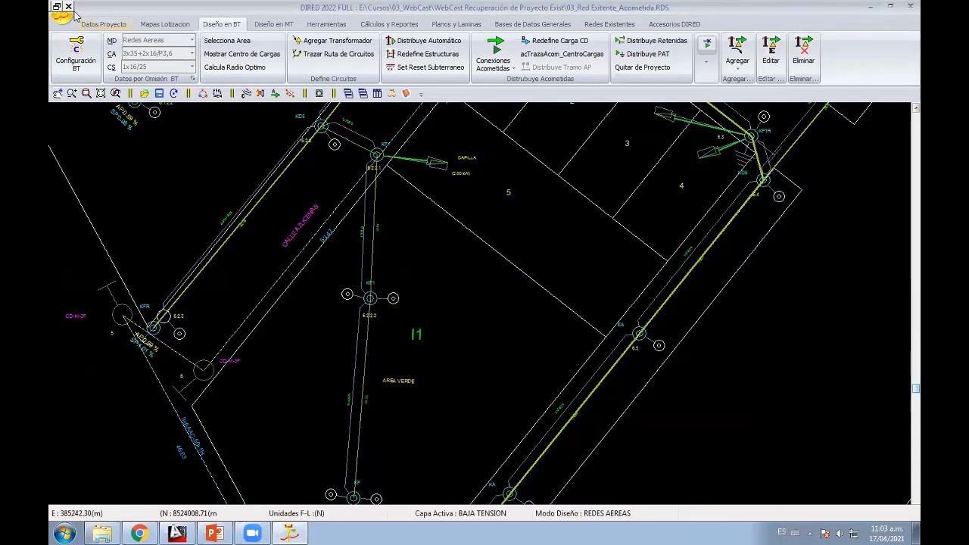
{"action": "left_click", "coordinate": [68, 6]}
{"action": "left_click", "coordinate": [518, 283]}
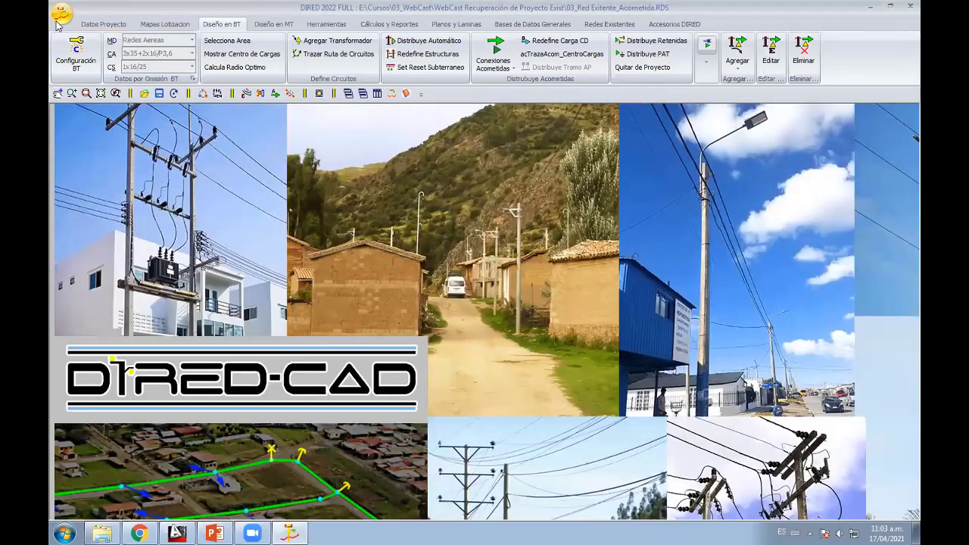
{"action": "left_click", "coordinate": [63, 13]}
{"action": "left_click", "coordinate": [83, 38]}
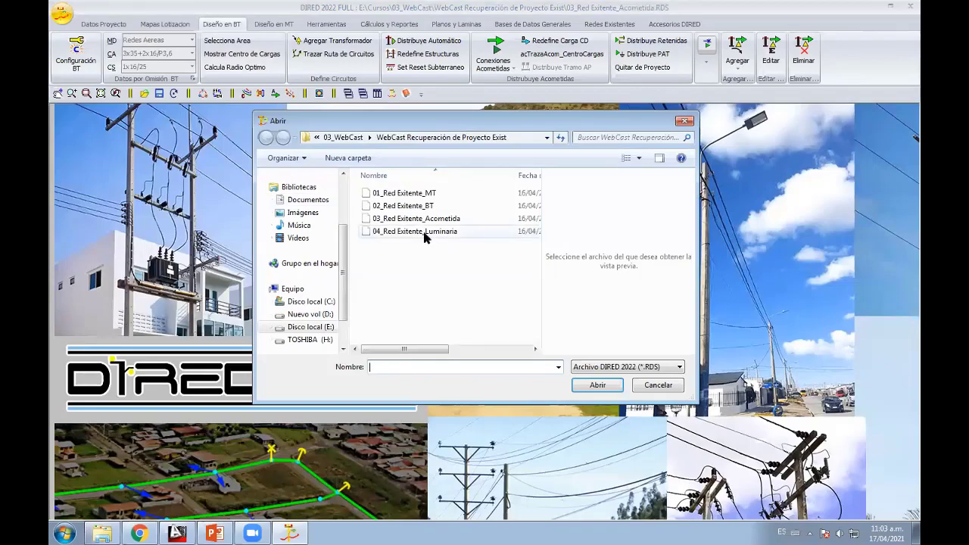
{"action": "double_click", "coordinate": [424, 232]}
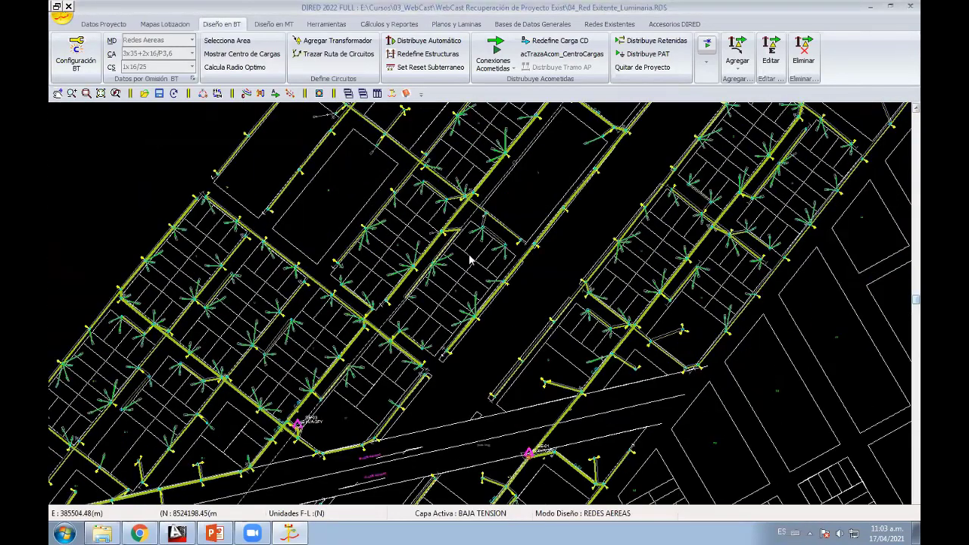
Step: In Configuración Planos, keep A2 sheets and choose title block Modelo 1 (Horizontal-Inferior)
{"action": "left_click", "coordinate": [447, 28]}
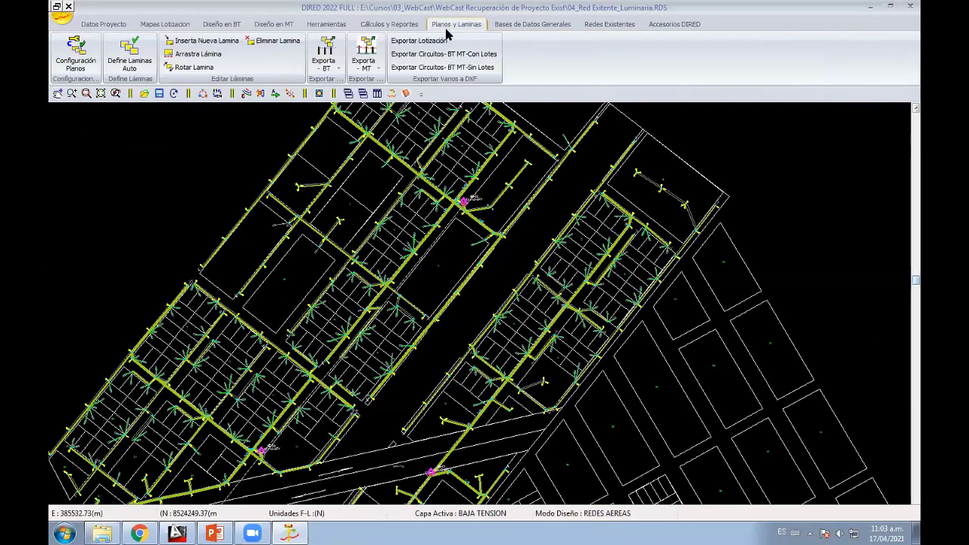
{"action": "left_click", "coordinate": [76, 57]}
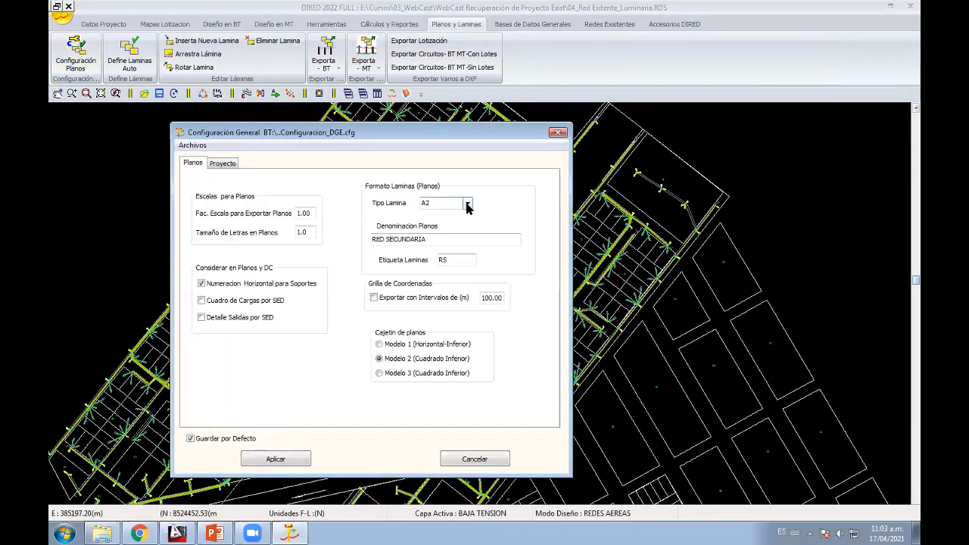
{"action": "left_click", "coordinate": [467, 204]}
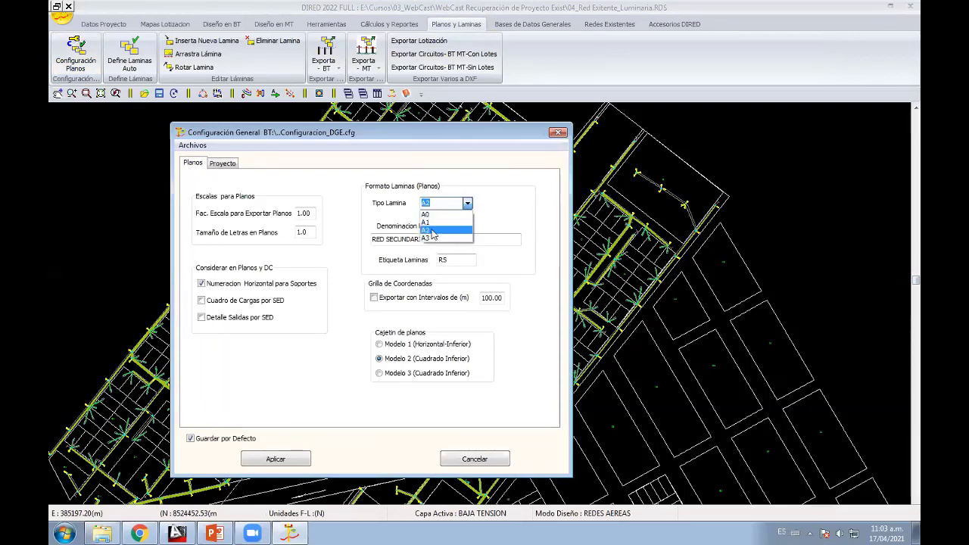
{"action": "left_click", "coordinate": [432, 230]}
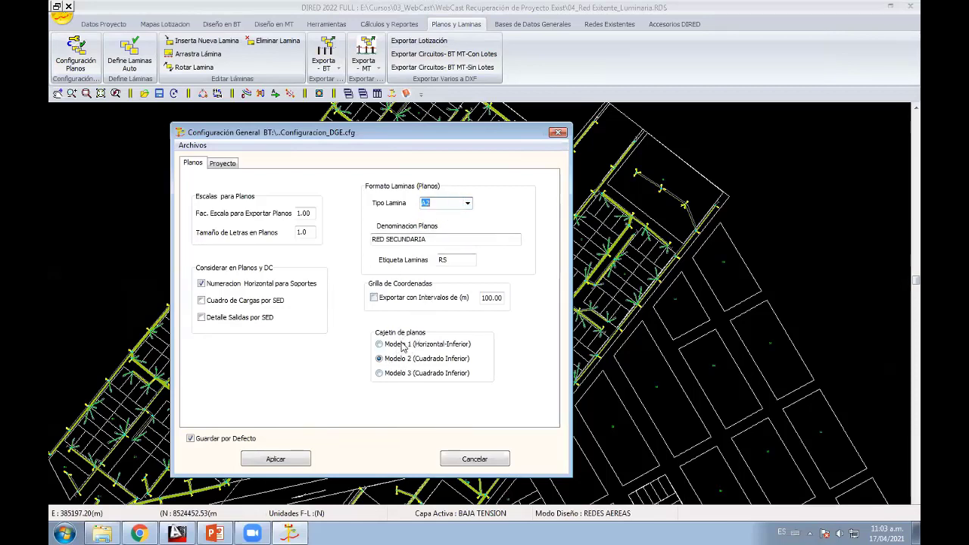
{"action": "left_click", "coordinate": [402, 345]}
Step: Confirm project data as LIMA, Lima, Carabayllo, check the remaining fields, and apply
{"action": "left_click", "coordinate": [224, 163]}
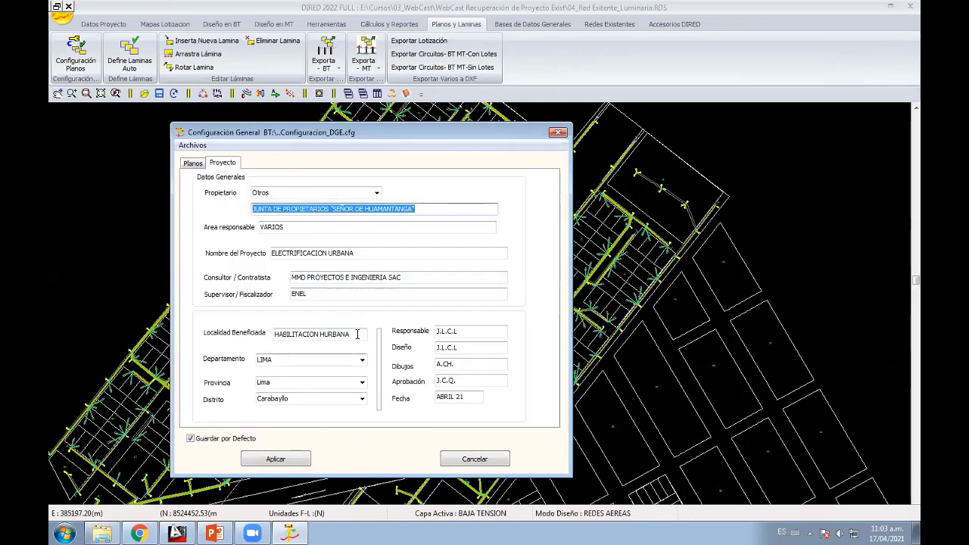
{"action": "left_click", "coordinate": [357, 333]}
{"action": "left_click", "coordinate": [362, 359]}
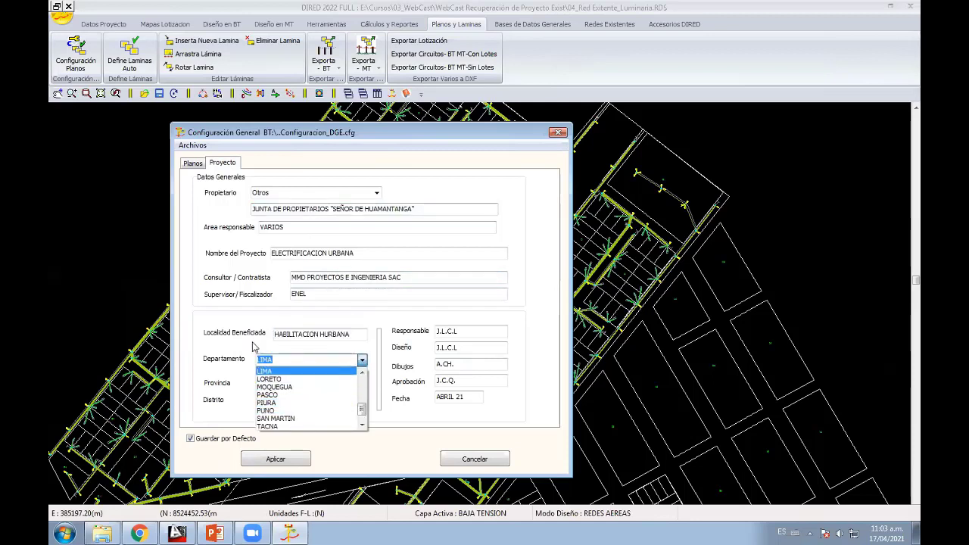
{"action": "left_click", "coordinate": [303, 371]}
{"action": "left_click", "coordinate": [362, 382]}
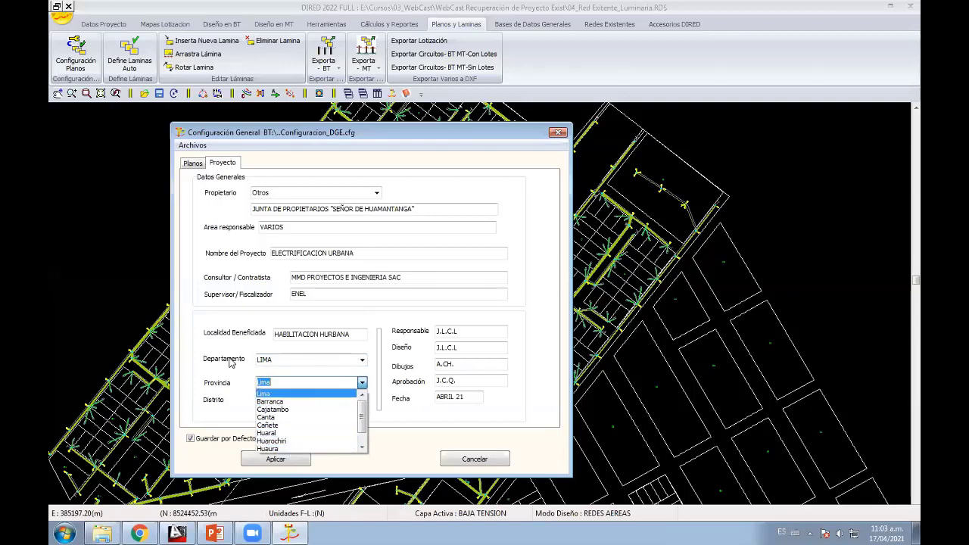
{"action": "left_click", "coordinate": [231, 363]}
{"action": "left_click", "coordinate": [362, 399]}
{"action": "left_click", "coordinate": [235, 377]}
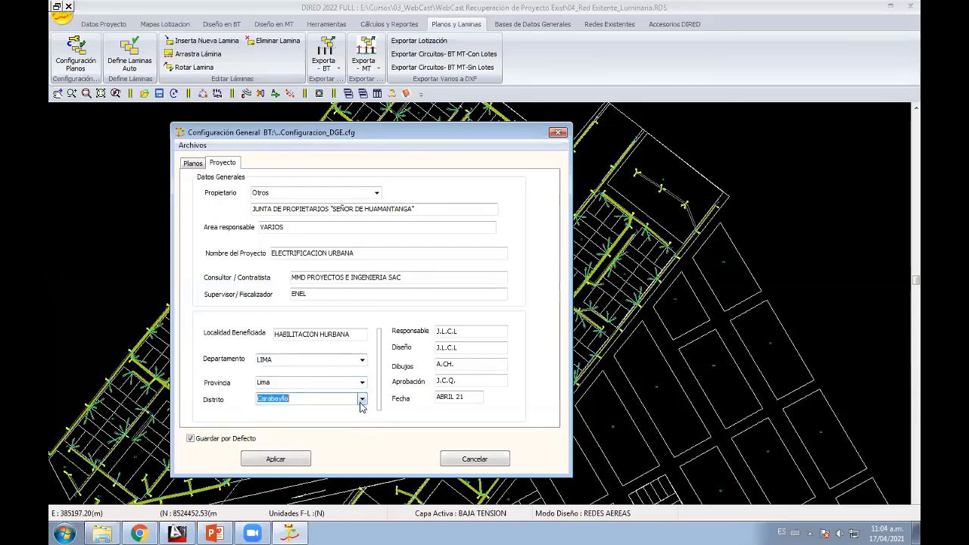
{"action": "left_click", "coordinate": [467, 331]}
{"action": "left_click", "coordinate": [446, 364]}
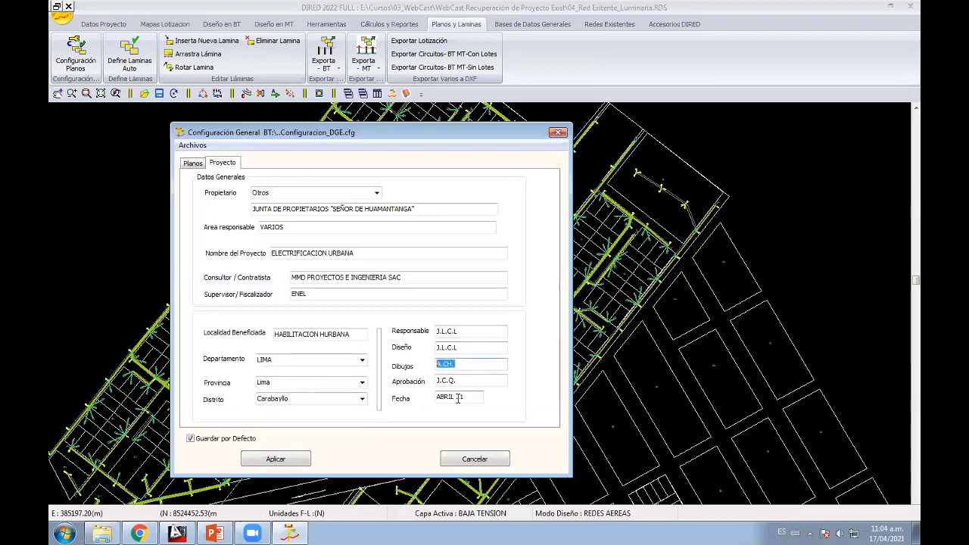
{"action": "left_click", "coordinate": [463, 396]}
{"action": "left_click", "coordinate": [276, 459]}
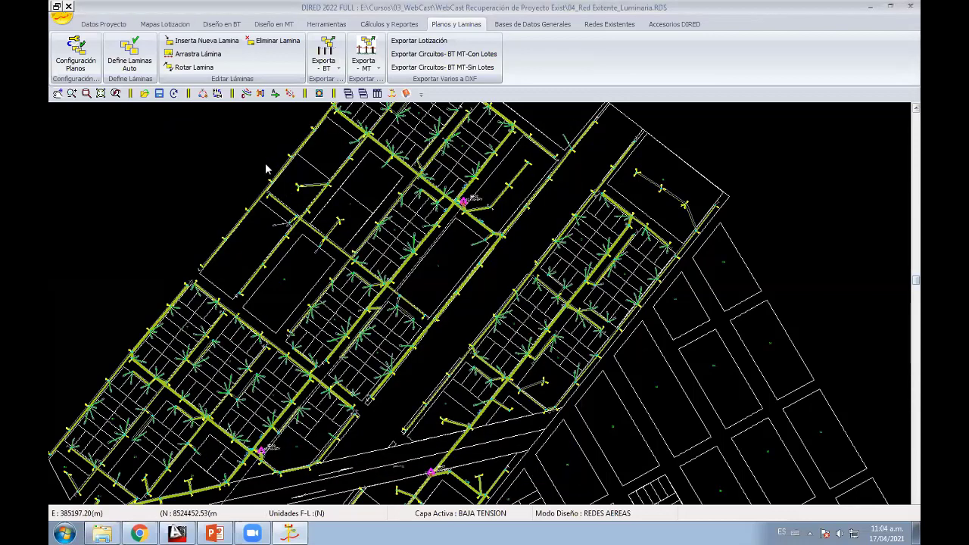
Step: Automatically divide the drawing into numbered sheets and recentre on the grid
{"action": "left_click", "coordinate": [130, 61]}
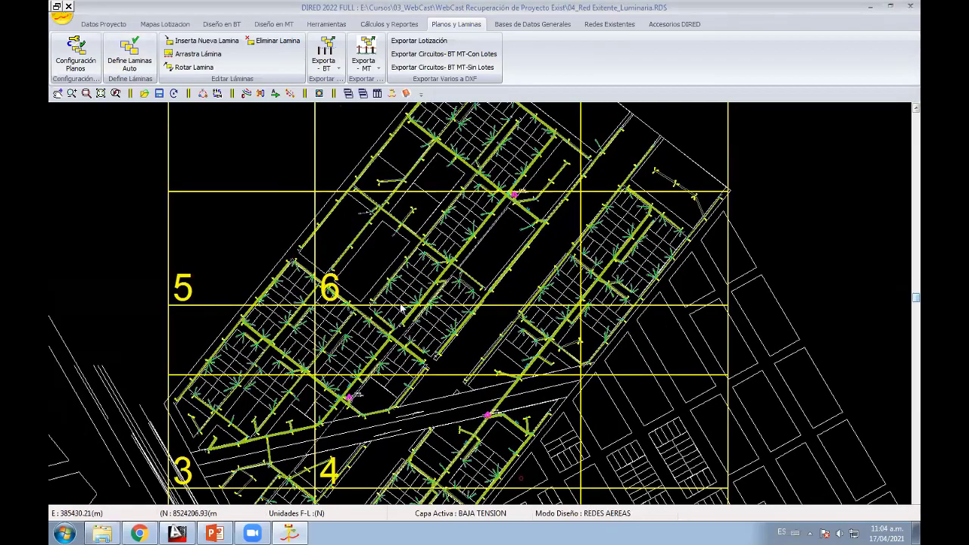
{"action": "scroll", "coordinate": [379, 295], "scroll_direction": "down", "scroll_amount": 2}
{"action": "scroll", "coordinate": [384, 281], "scroll_direction": "down", "scroll_amount": 3}
{"action": "scroll", "coordinate": [385, 281], "scroll_direction": "up", "scroll_amount": 2}
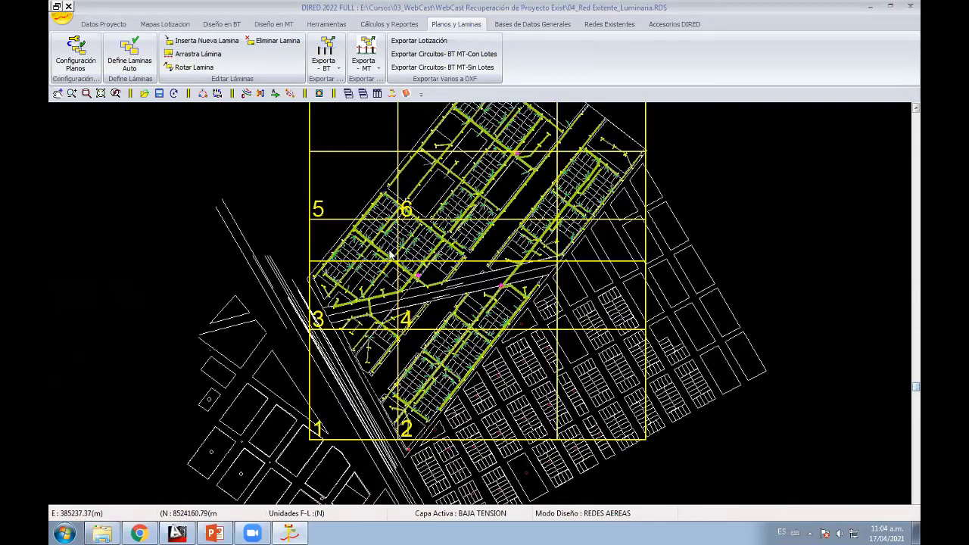
{"action": "middle_click_drag", "start_coordinate": [388, 256], "coordinate": [384, 284]}
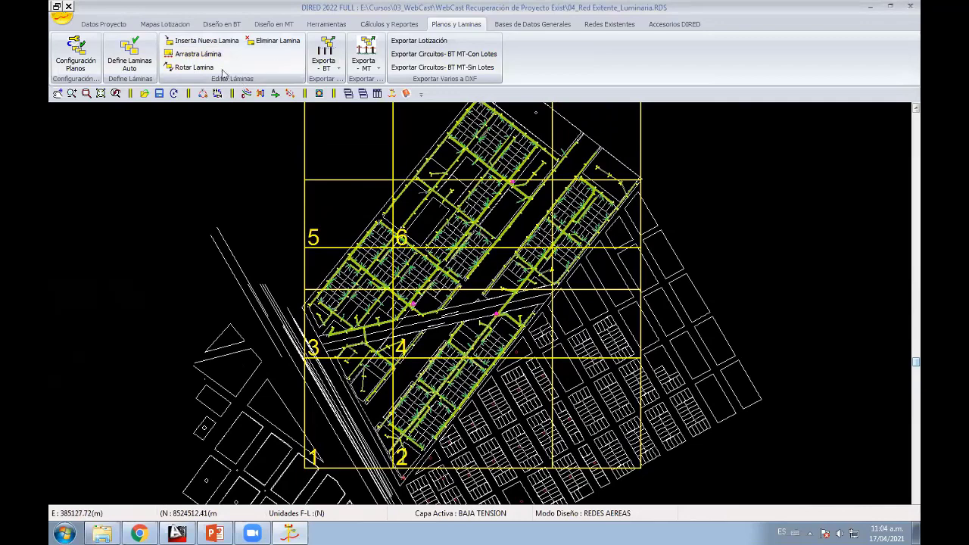
Step: Drag sheets 1, 2, 5 and 3 to new positions with Arrastra Lámina
{"action": "left_click", "coordinate": [198, 54]}
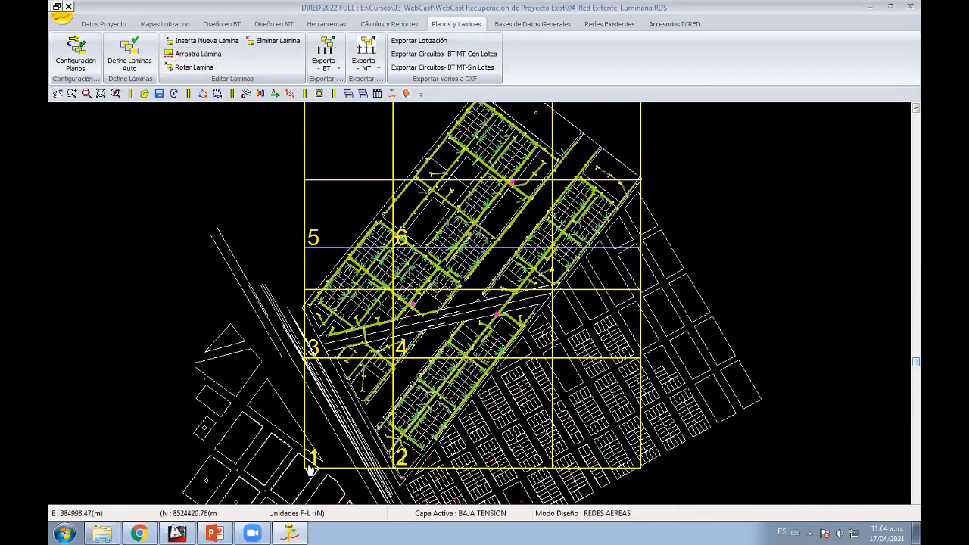
{"action": "left_click", "coordinate": [330, 483]}
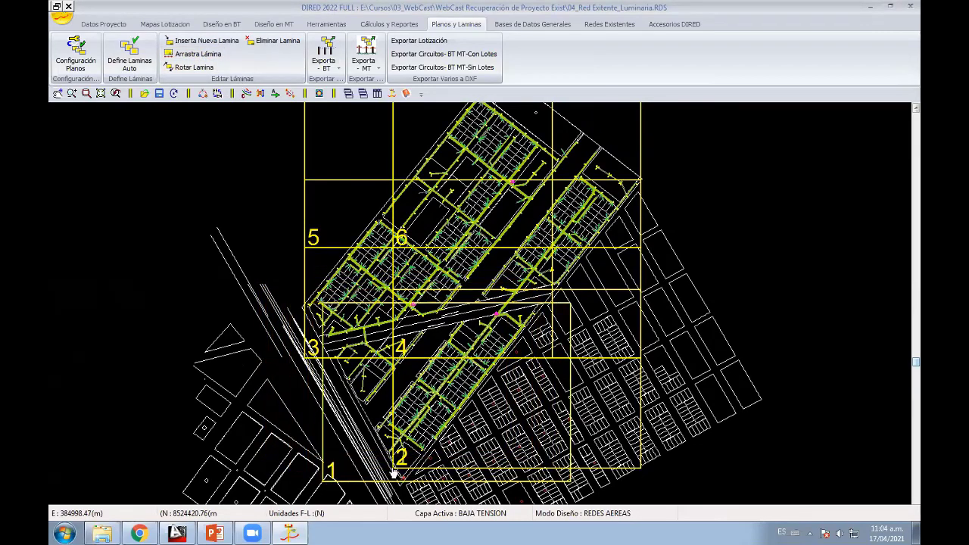
{"action": "left_click", "coordinate": [393, 473]}
{"action": "left_click", "coordinate": [406, 405]}
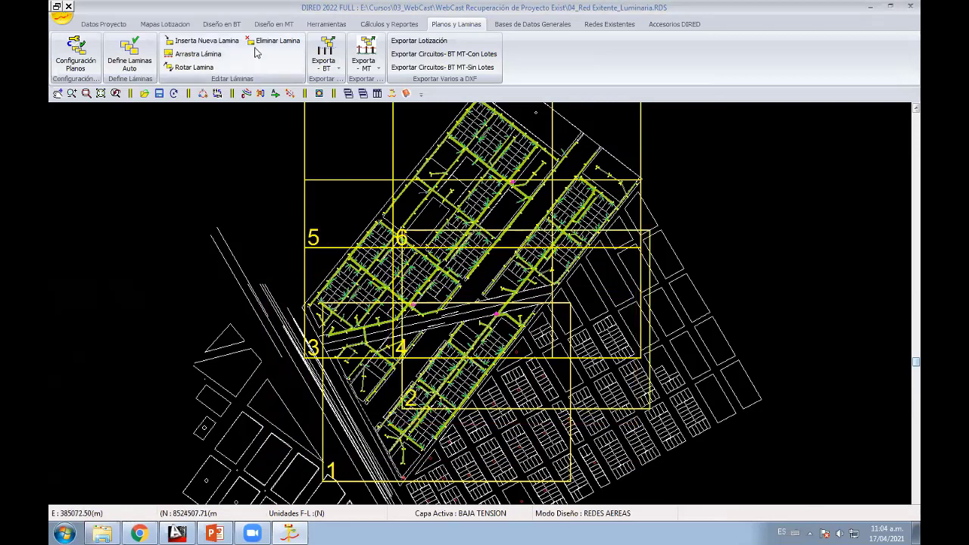
{"action": "left_click", "coordinate": [311, 241]}
{"action": "left_click", "coordinate": [398, 241]}
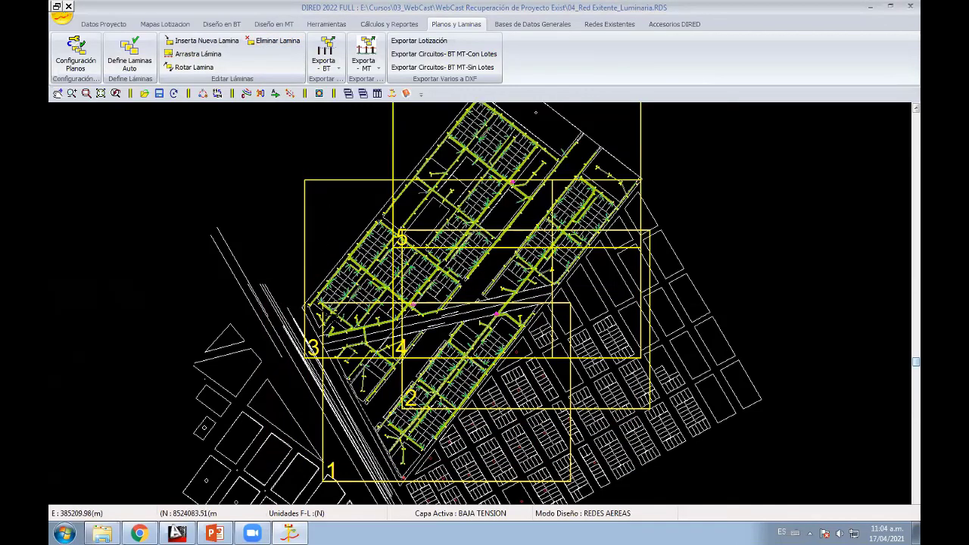
{"action": "right_click", "coordinate": [237, 162]}
{"action": "left_click", "coordinate": [259, 168]}
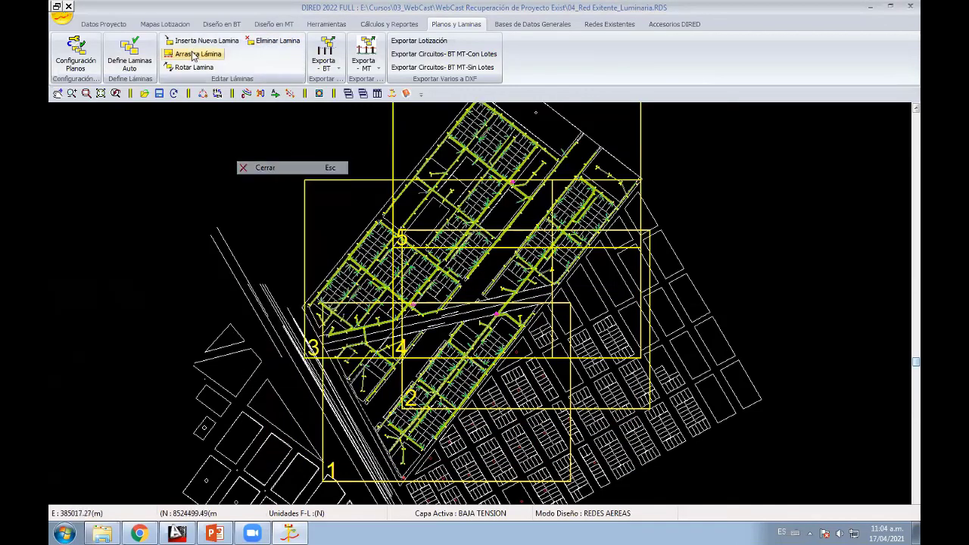
{"action": "left_click", "coordinate": [318, 351]}
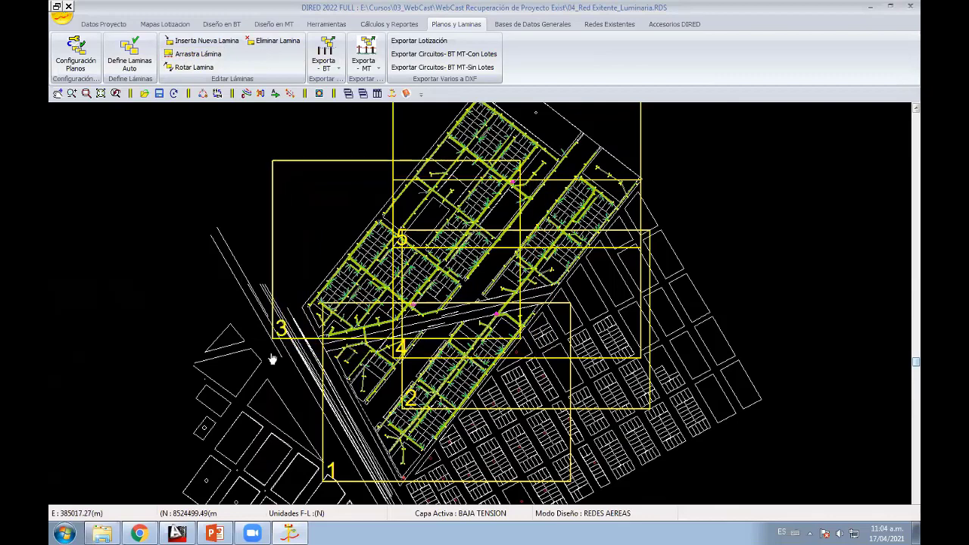
{"action": "left_click", "coordinate": [398, 347]}
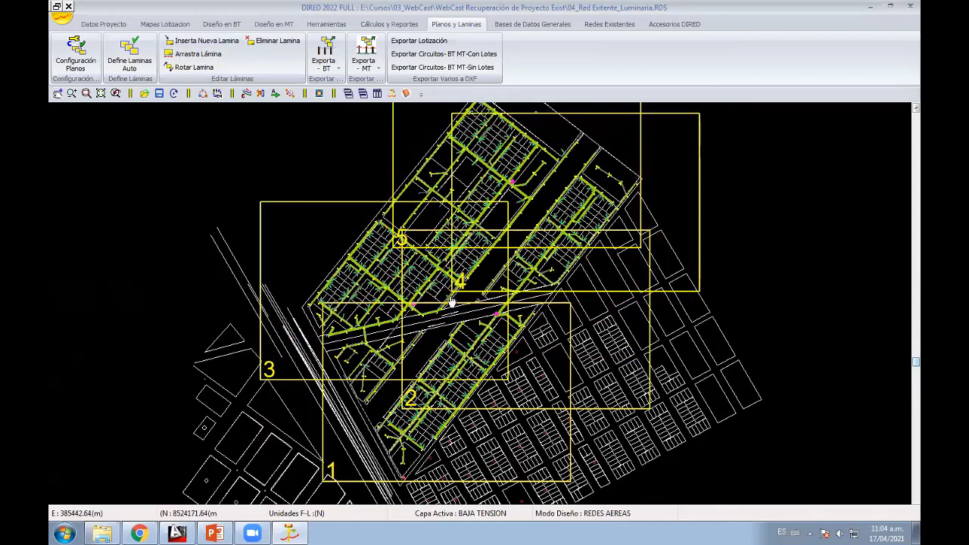
Step: Delete the extra sheets at the top with Eliminar Lamina
{"action": "left_click", "coordinate": [273, 41]}
{"action": "left_click", "coordinate": [462, 288]}
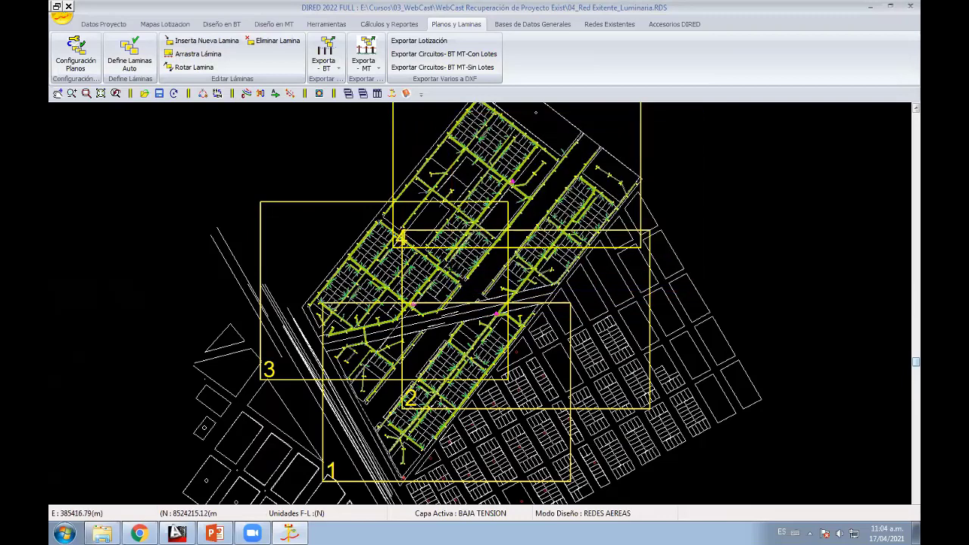
{"action": "left_click", "coordinate": [400, 240]}
{"action": "right_click", "coordinate": [390, 164]}
{"action": "left_click", "coordinate": [416, 171]}
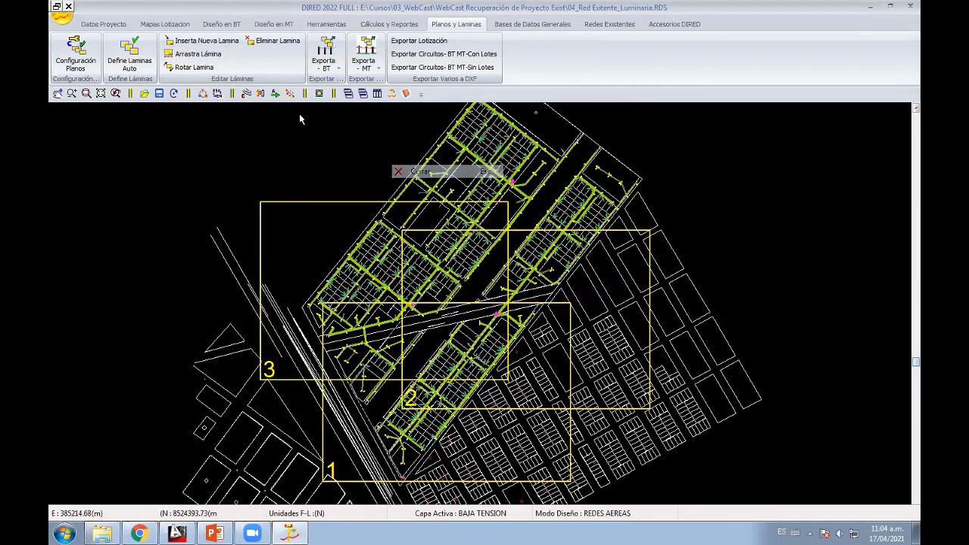
Step: Reposition sheet 2 slightly up-left and sheet 3 over the left part of the network
{"action": "left_click", "coordinate": [197, 59]}
{"action": "left_click", "coordinate": [411, 403]}
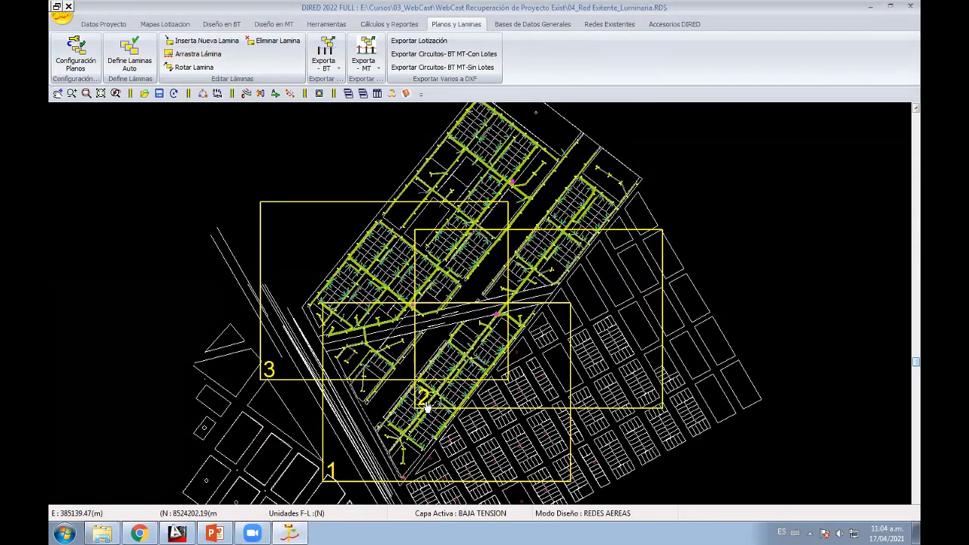
{"action": "left_click", "coordinate": [422, 379]}
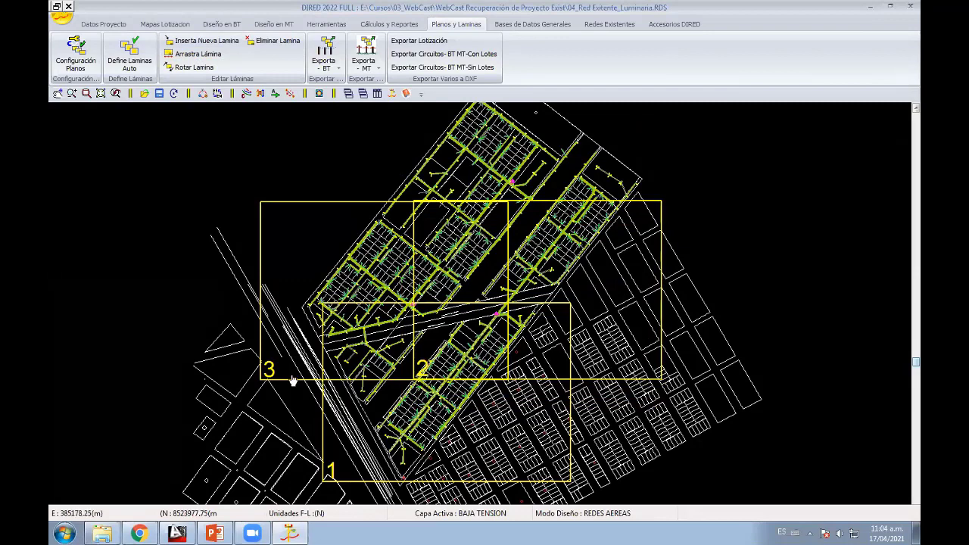
{"action": "left_click", "coordinate": [260, 363]}
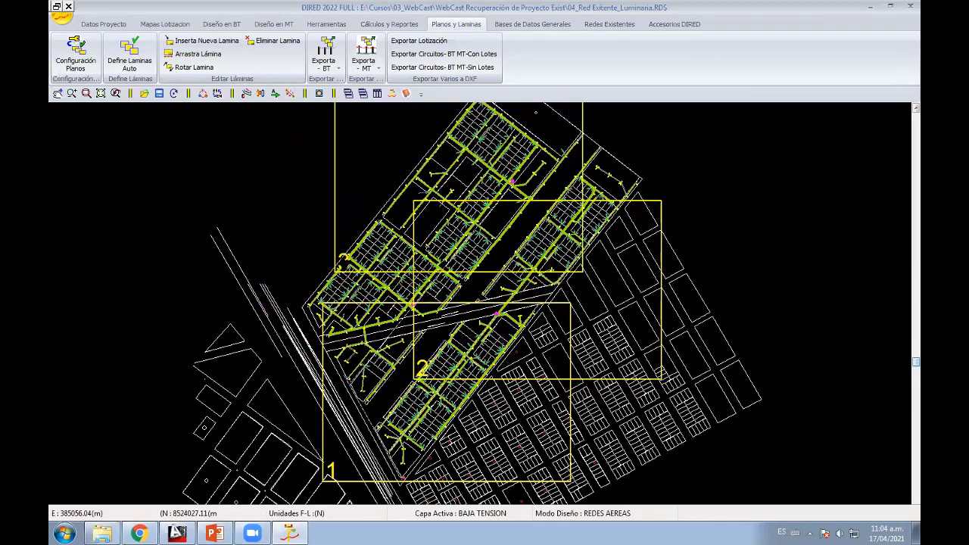
{"action": "left_click", "coordinate": [279, 345]}
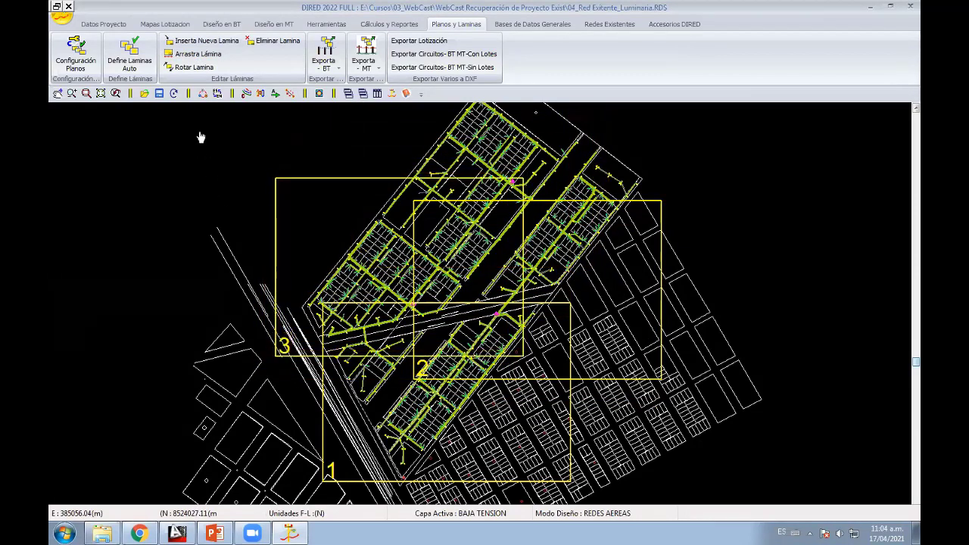
Step: Insert a new sheet 4 and place it over the upper network
{"action": "left_click", "coordinate": [173, 41]}
{"action": "left_click", "coordinate": [416, 212]}
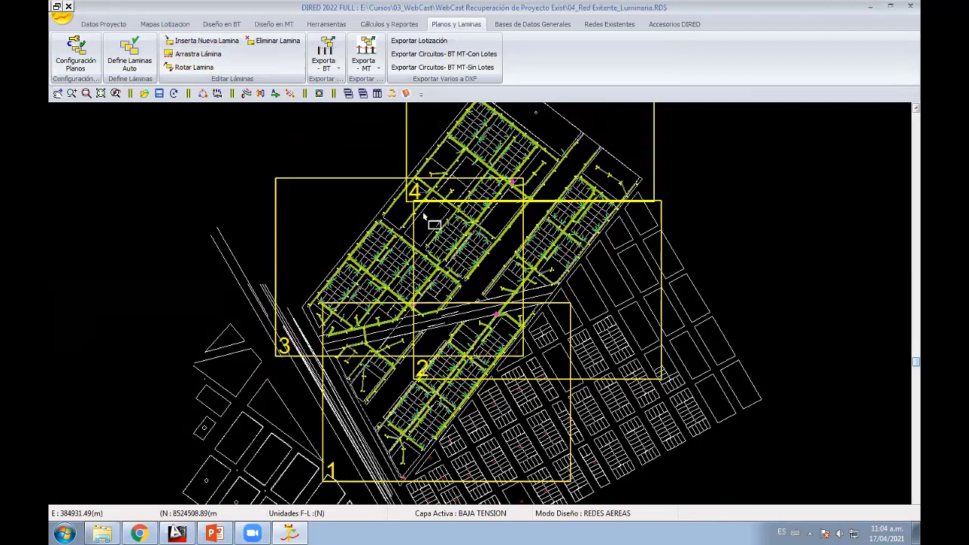
{"action": "right_click", "coordinate": [324, 136]}
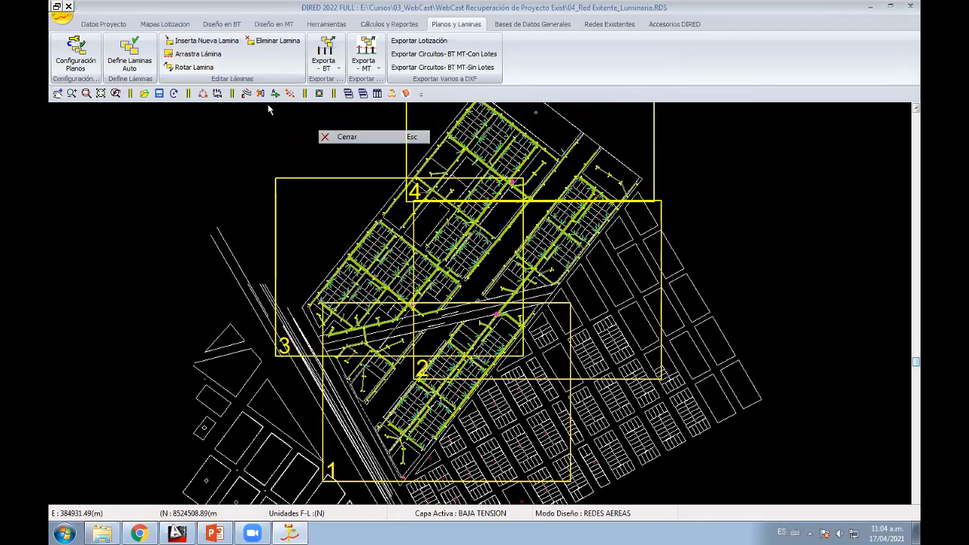
{"action": "left_click", "coordinate": [415, 198]}
{"action": "left_click", "coordinate": [387, 243]}
{"action": "right_click", "coordinate": [637, 257]}
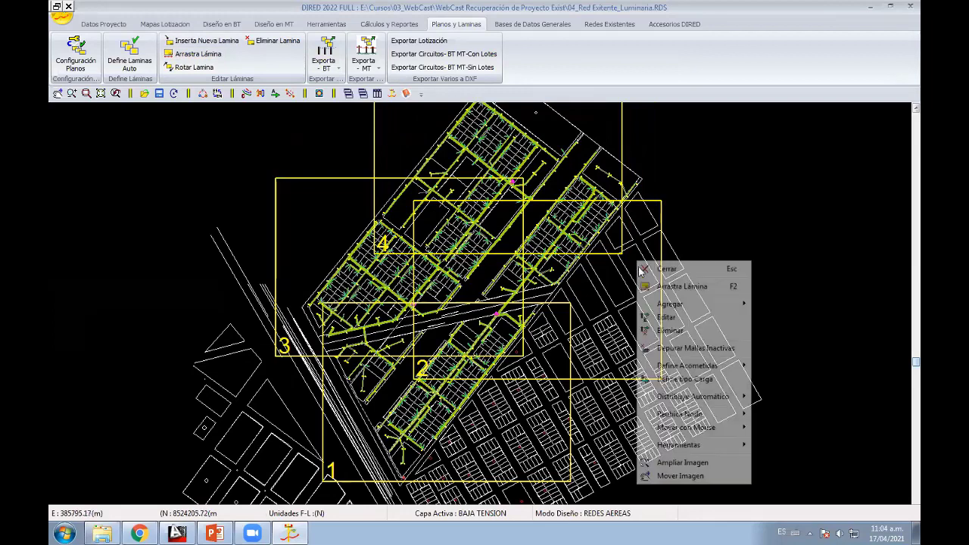
Step: Export the BT sheets as DXF 'Red Exitente_Luminaria' and locate it in the project folder
{"action": "left_click", "coordinate": [333, 64]}
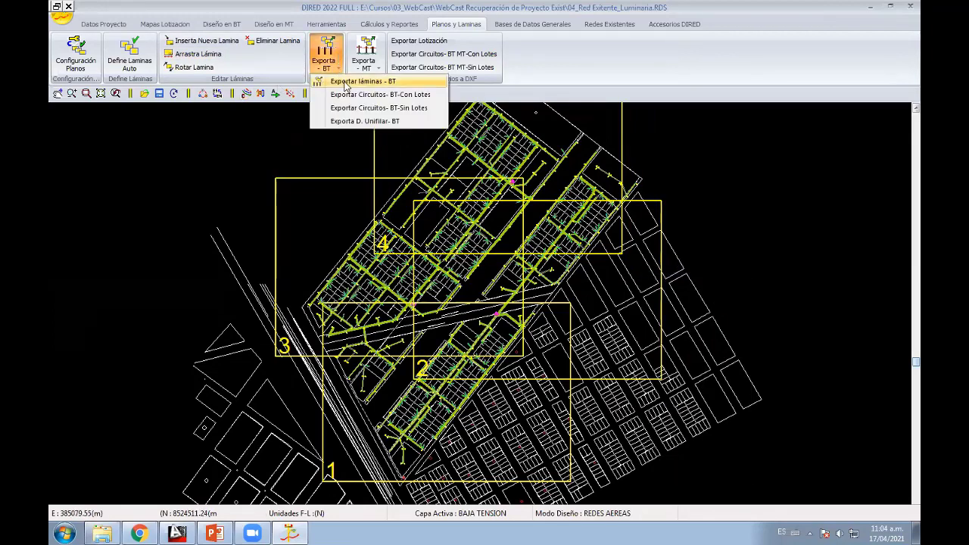
{"action": "left_click", "coordinate": [345, 85]}
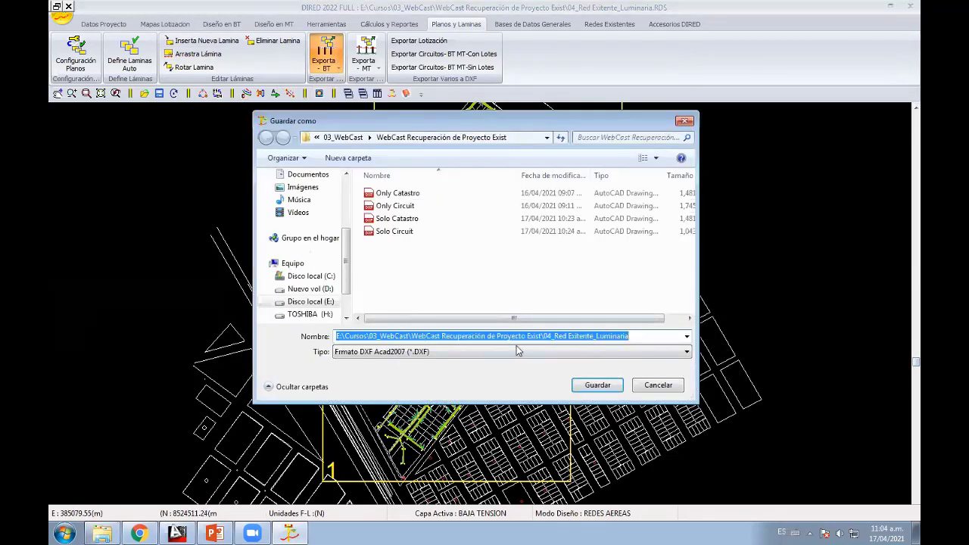
{"action": "left_click", "coordinate": [542, 335]}
{"action": "left_click_drag", "start_coordinate": [560, 336], "coordinate": [190, 334]}
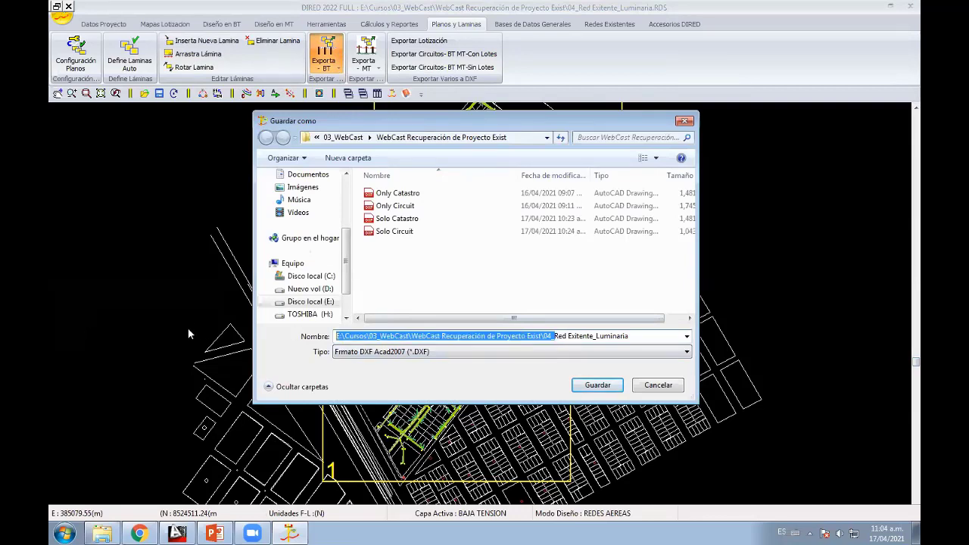
{"action": "key", "text": "BackSpace"}
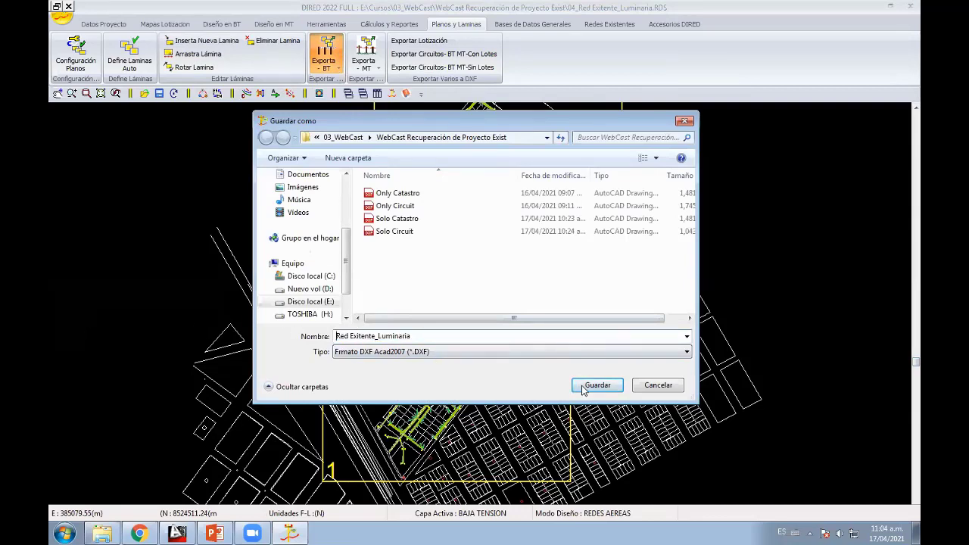
{"action": "left_click", "coordinate": [594, 384]}
{"action": "left_click", "coordinate": [106, 532]}
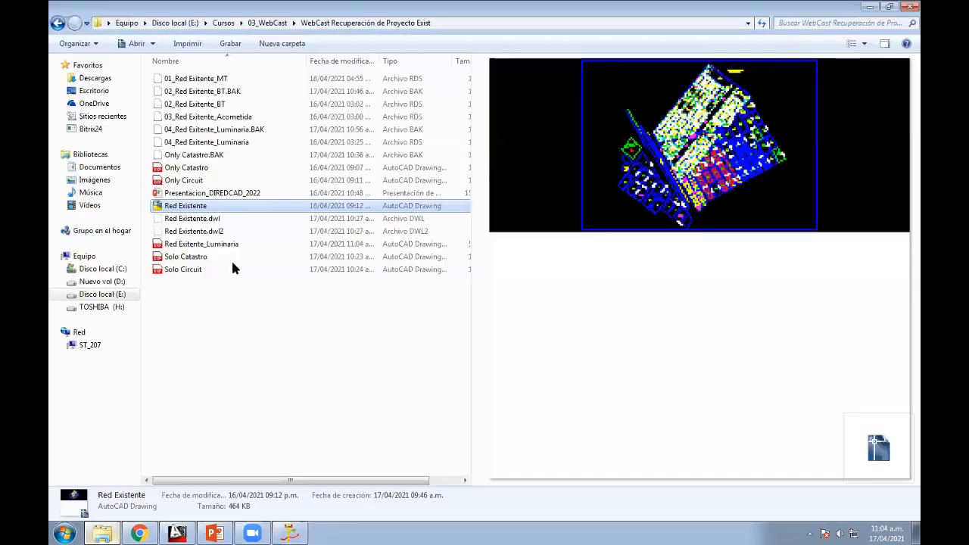
{"action": "left_click", "coordinate": [242, 244]}
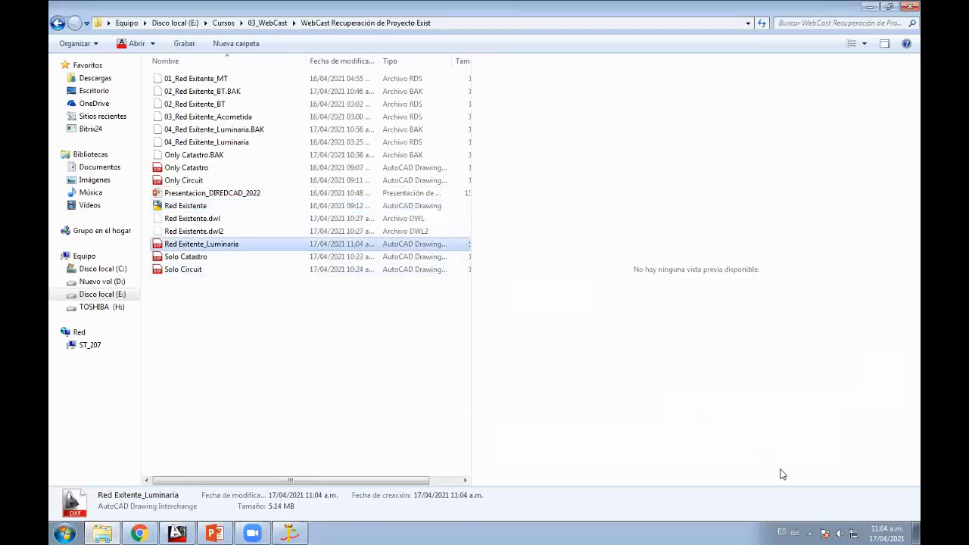
{"action": "double_click", "coordinate": [214, 245]}
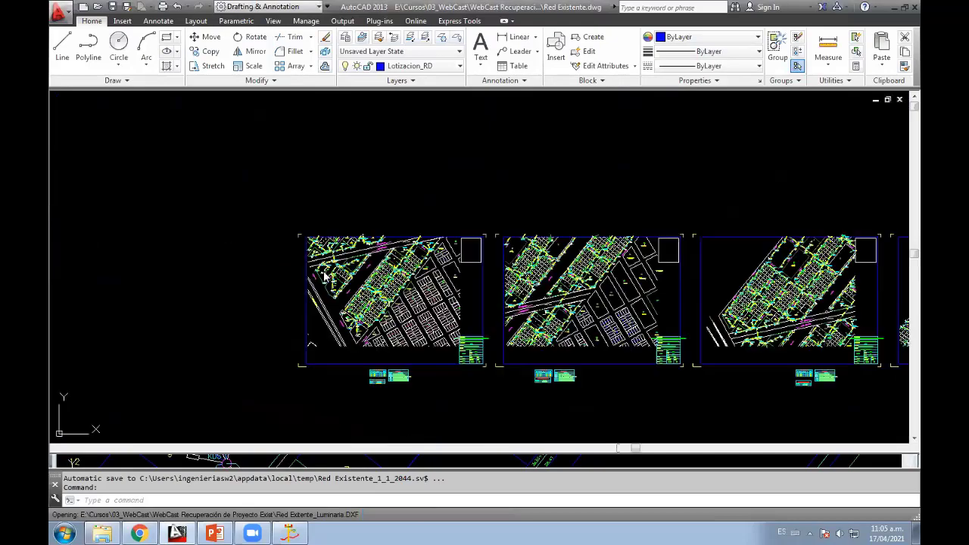
{"action": "scroll", "coordinate": [451, 312], "scroll_direction": "up", "scroll_amount": 2}
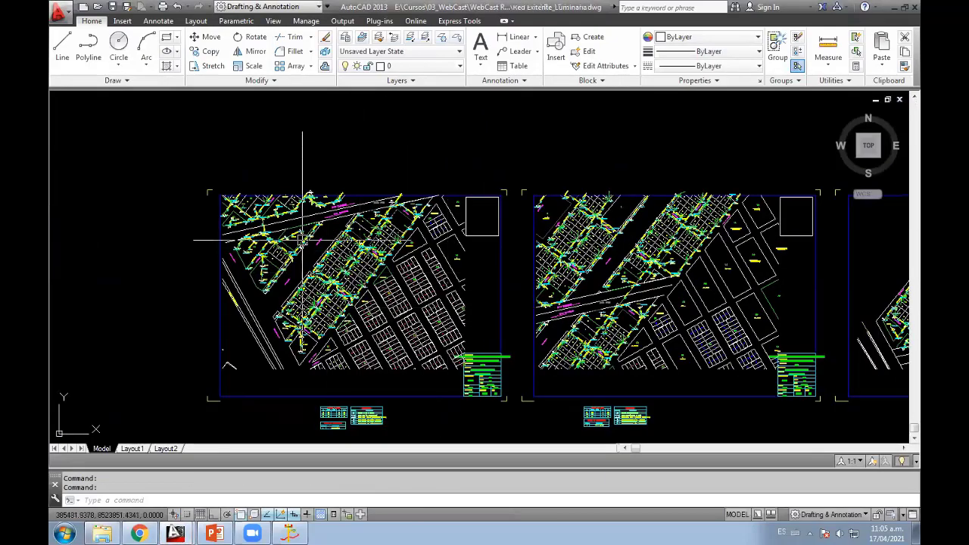
{"action": "scroll", "coordinate": [302, 240], "scroll_direction": "up", "scroll_amount": 3}
{"action": "scroll", "coordinate": [523, 283], "scroll_direction": "down", "scroll_amount": 3}
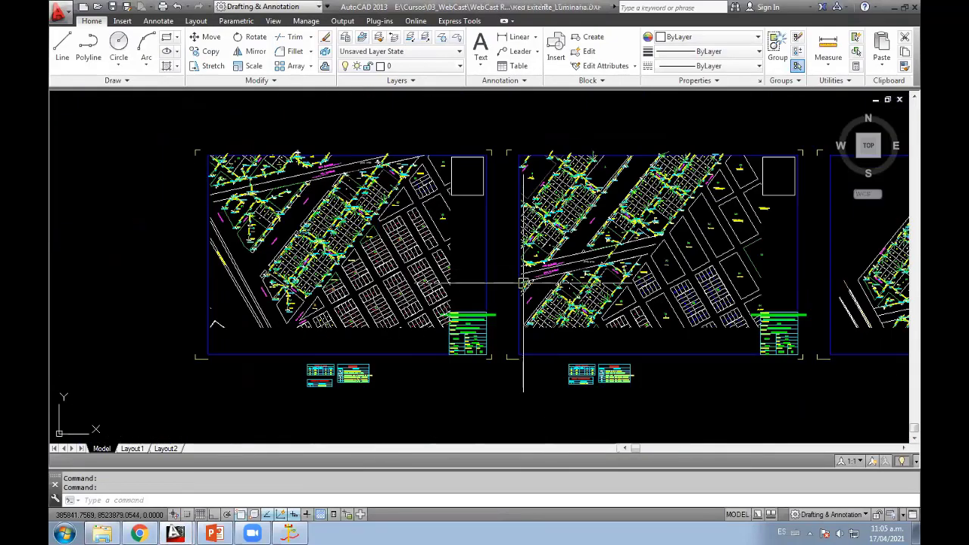
{"action": "mouse_move", "coordinate": [523, 283]}
{"action": "middle_mouse_down"}
{"action": "mouse_move", "coordinate": [436, 310]}
{"action": "mouse_move", "coordinate": [221, 312]}
{"action": "middle_mouse_up"}
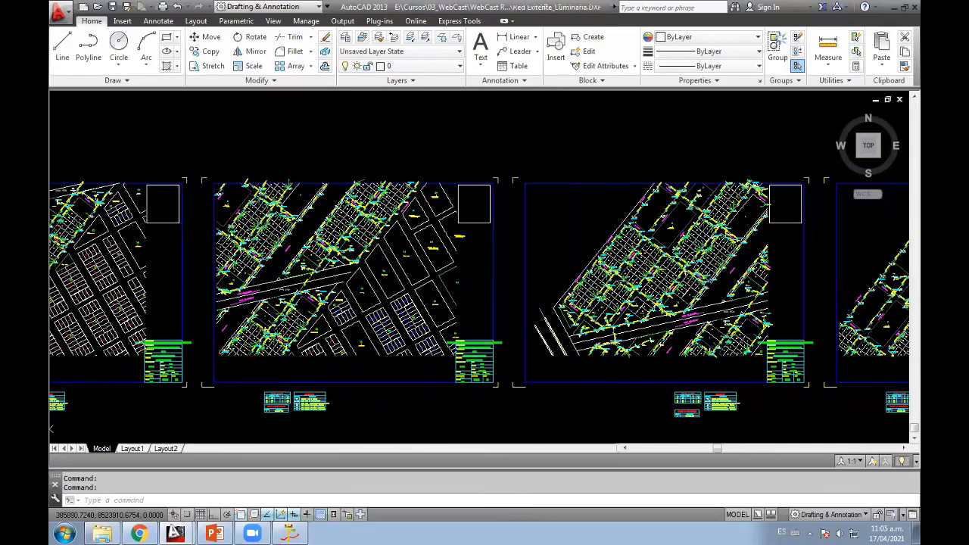
{"action": "middle_click_drag", "start_coordinate": [694, 255], "coordinate": [505, 254]}
{"action": "scroll", "coordinate": [505, 255], "scroll_direction": "up", "scroll_amount": 3}
{"action": "mouse_move", "coordinate": [788, 337]}
{"action": "middle_mouse_down"}
{"action": "mouse_move", "coordinate": [557, 333]}
{"action": "mouse_move", "coordinate": [454, 281]}
{"action": "middle_mouse_up"}
{"action": "scroll", "coordinate": [564, 322], "scroll_direction": "down", "scroll_amount": 2}
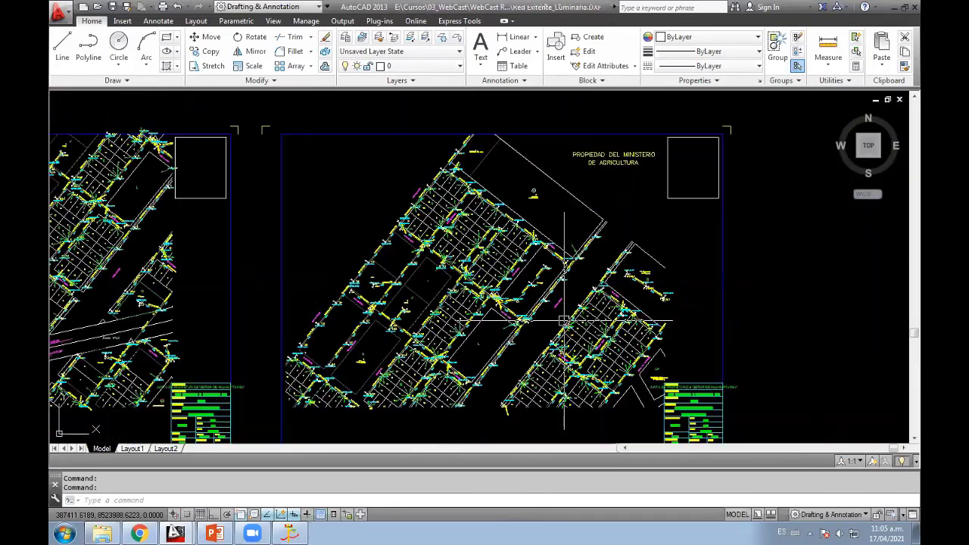
{"action": "scroll", "coordinate": [564, 321], "scroll_direction": "down", "scroll_amount": 2}
{"action": "mouse_move", "coordinate": [564, 322]}
{"action": "middle_mouse_down"}
{"action": "mouse_move", "coordinate": [227, 318]}
{"action": "mouse_move", "coordinate": [463, 318]}
{"action": "middle_mouse_up"}
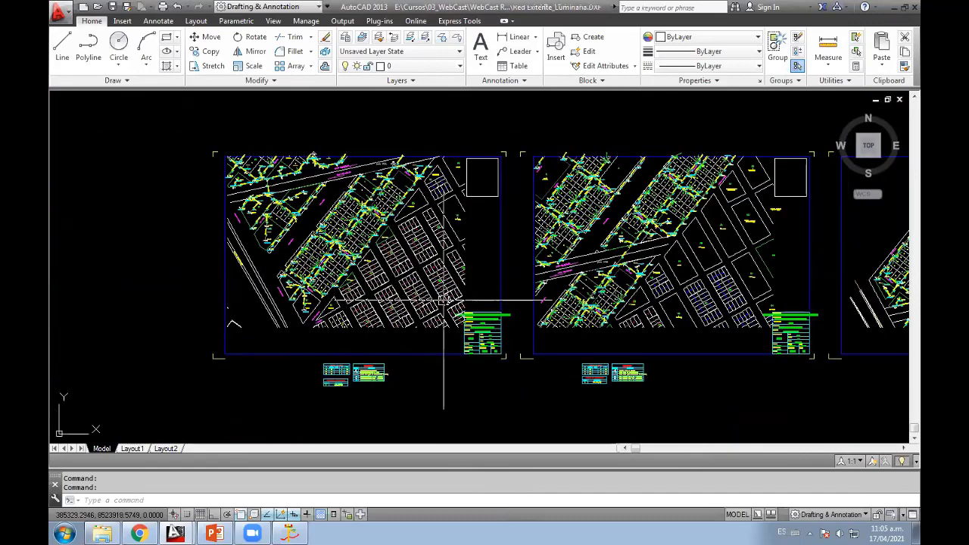
{"action": "scroll", "coordinate": [484, 288], "scroll_direction": "up", "scroll_amount": 2}
{"action": "scroll", "coordinate": [492, 291], "scroll_direction": "up", "scroll_amount": 3}
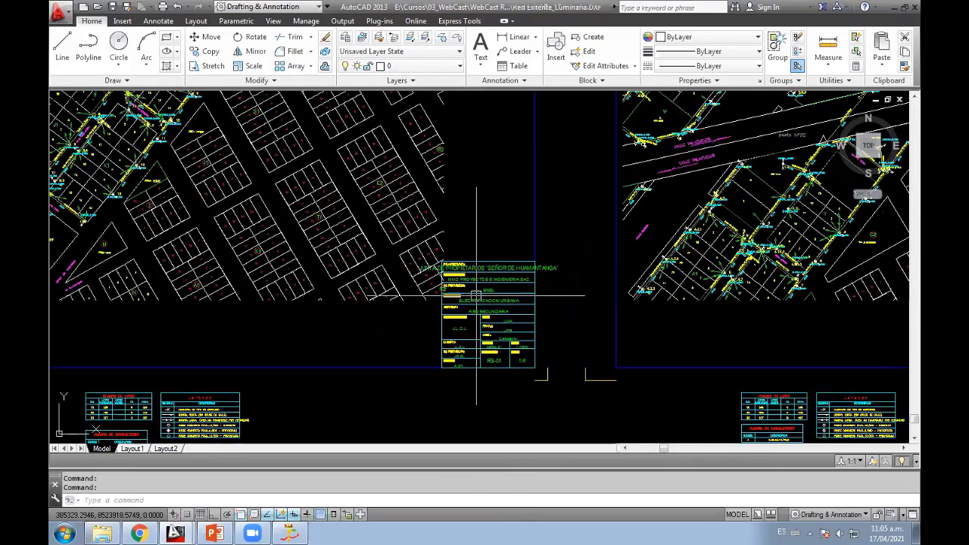
{"action": "scroll", "coordinate": [499, 296], "scroll_direction": "down", "scroll_amount": 2}
{"action": "scroll", "coordinate": [455, 333], "scroll_direction": "down", "scroll_amount": 1}
{"action": "scroll", "coordinate": [484, 343], "scroll_direction": "up", "scroll_amount": 8}
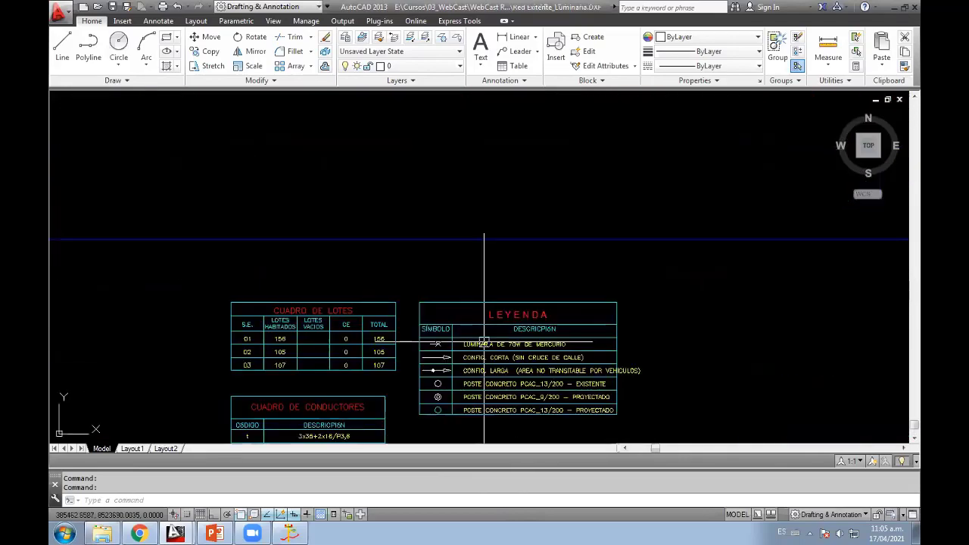
{"action": "scroll", "coordinate": [377, 303], "scroll_direction": "down", "scroll_amount": 1}
{"action": "scroll", "coordinate": [357, 324], "scroll_direction": "down", "scroll_amount": 3}
{"action": "scroll", "coordinate": [349, 333], "scroll_direction": "down", "scroll_amount": 2}
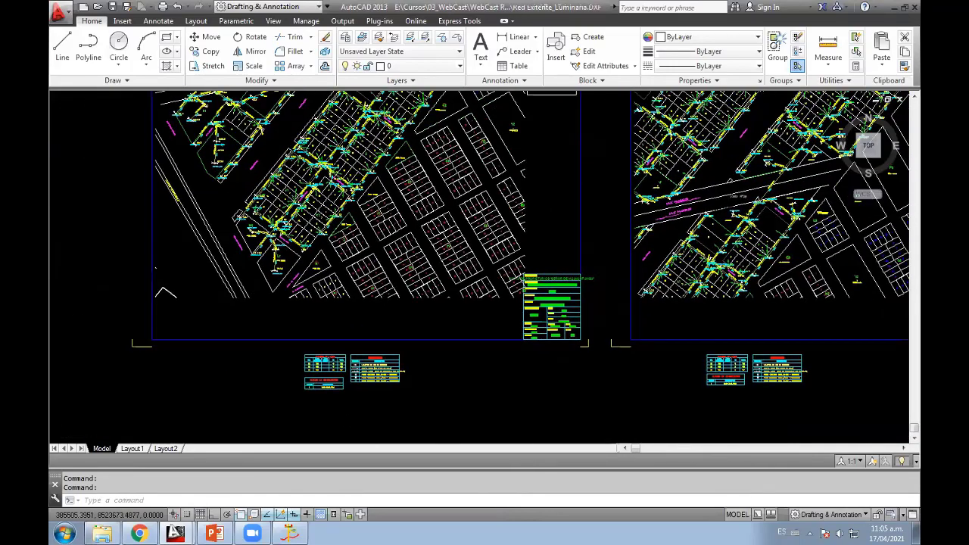
Step: Export the BT/MT circuits with lots from DIRED as the DXF 'Circuitos Red Exitente_Luminaria'
{"action": "left_click", "coordinate": [290, 534]}
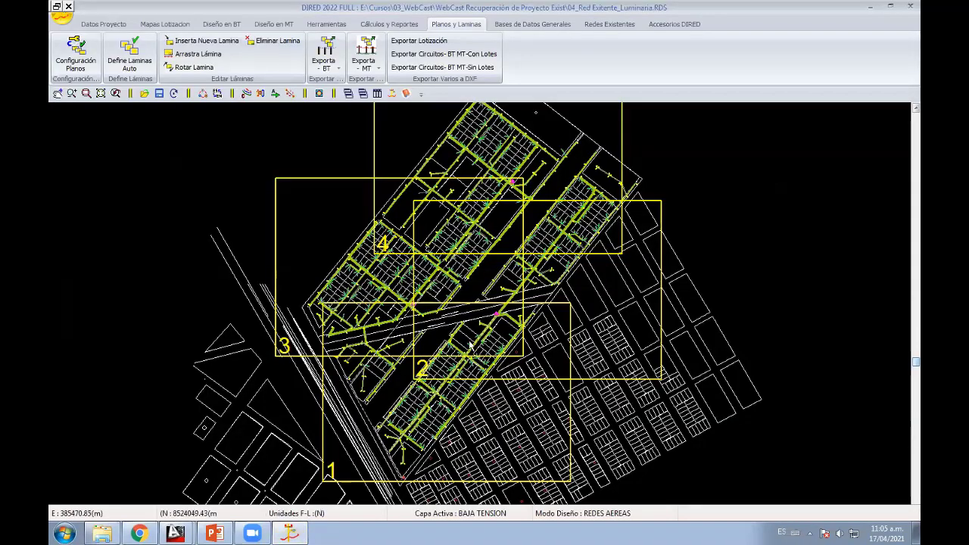
{"action": "left_click", "coordinate": [435, 57]}
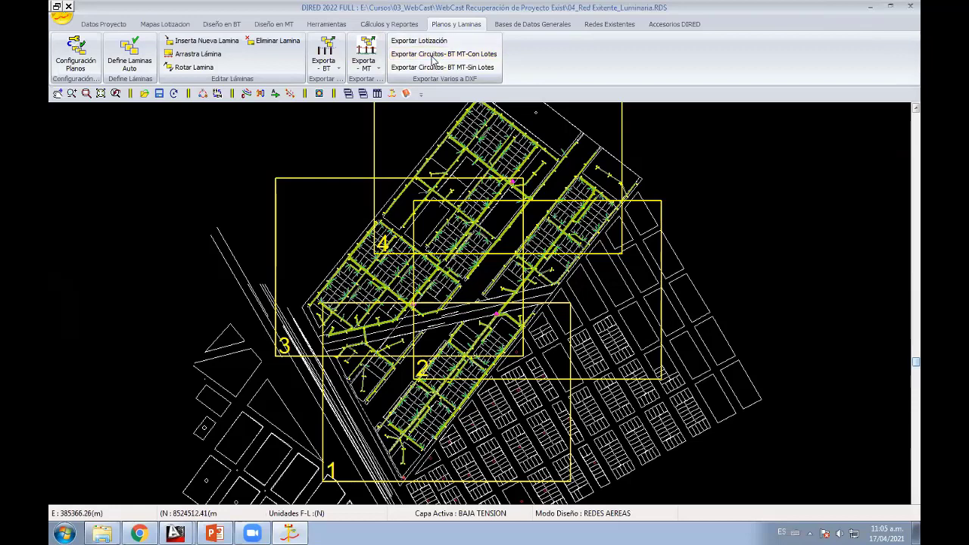
{"action": "left_click", "coordinate": [566, 338]}
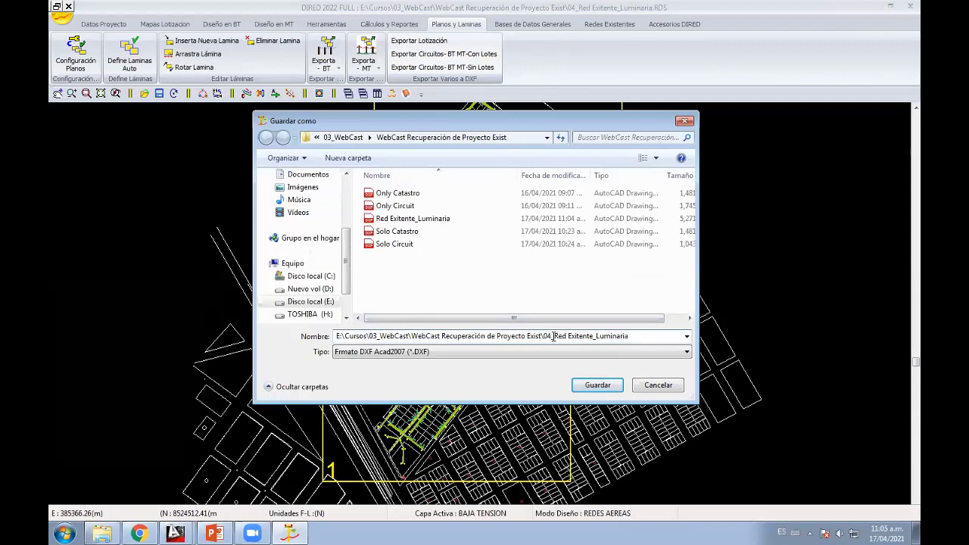
{"action": "left_click_drag", "start_coordinate": [553, 336], "coordinate": [259, 304]}
{"action": "key", "text": "BackSpace"}
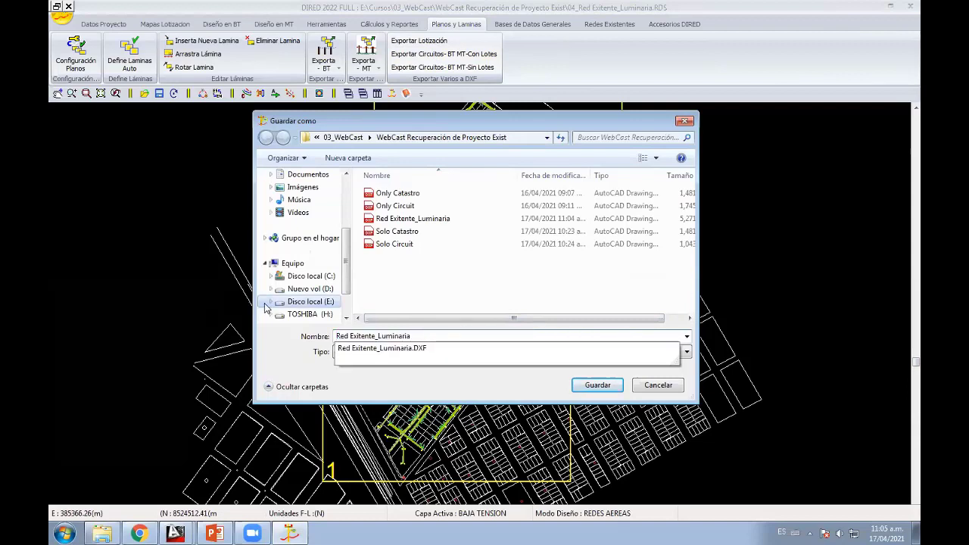
{"action": "type", "text": "Circ"}
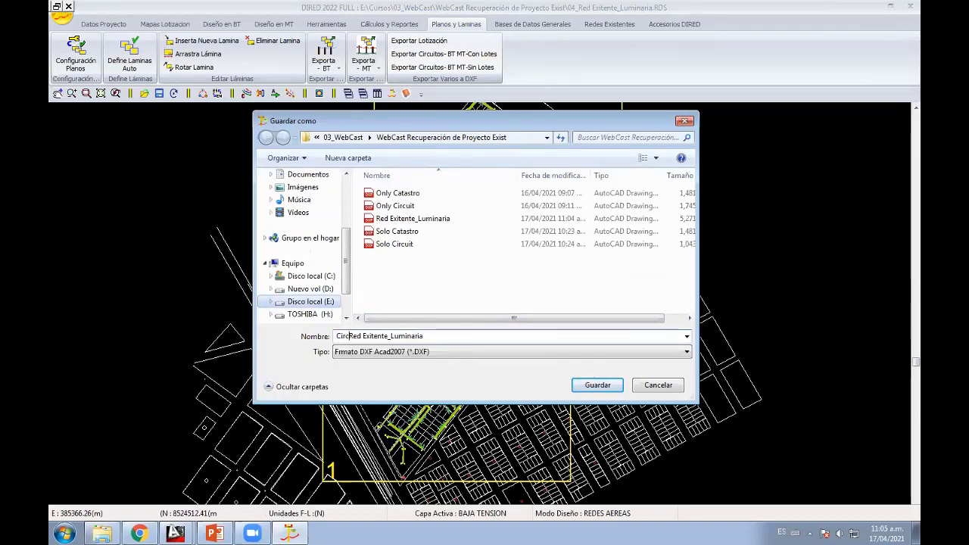
{"action": "type", "text": "uitos"}
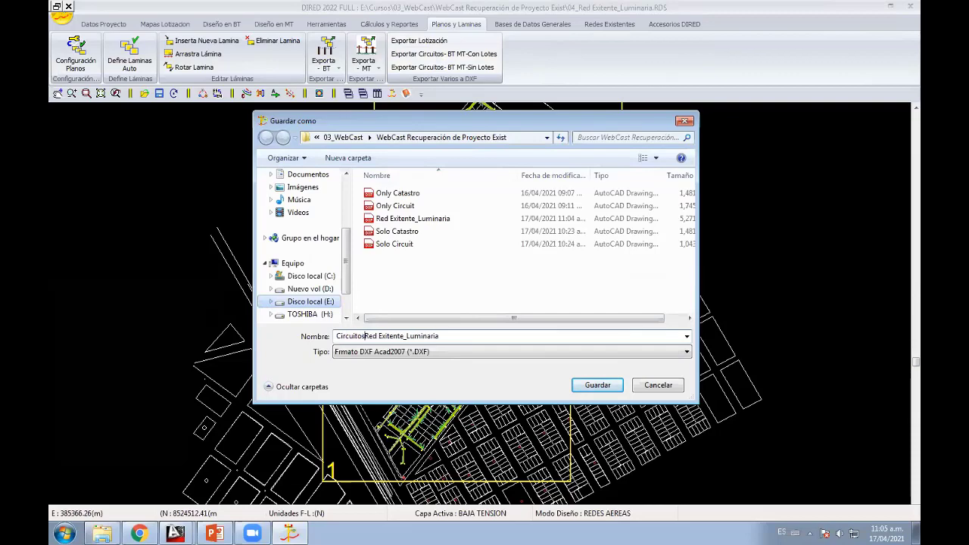
{"action": "left_click", "coordinate": [597, 386]}
{"action": "key", "text": "alt+Tab"}
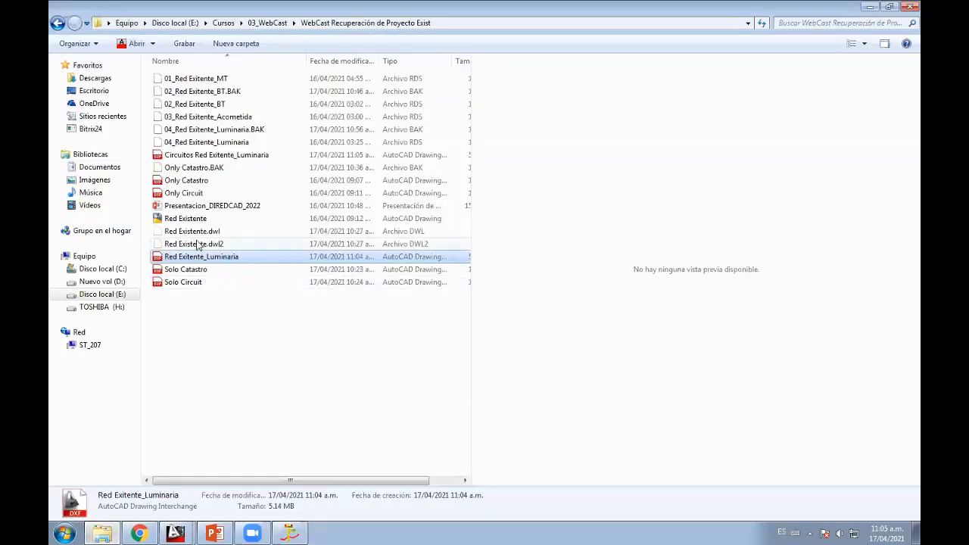
Step: Open the Circuitos Red Exitente_Luminaria DXF in AutoCAD and inspect the plan
{"action": "double_click", "coordinate": [187, 156]}
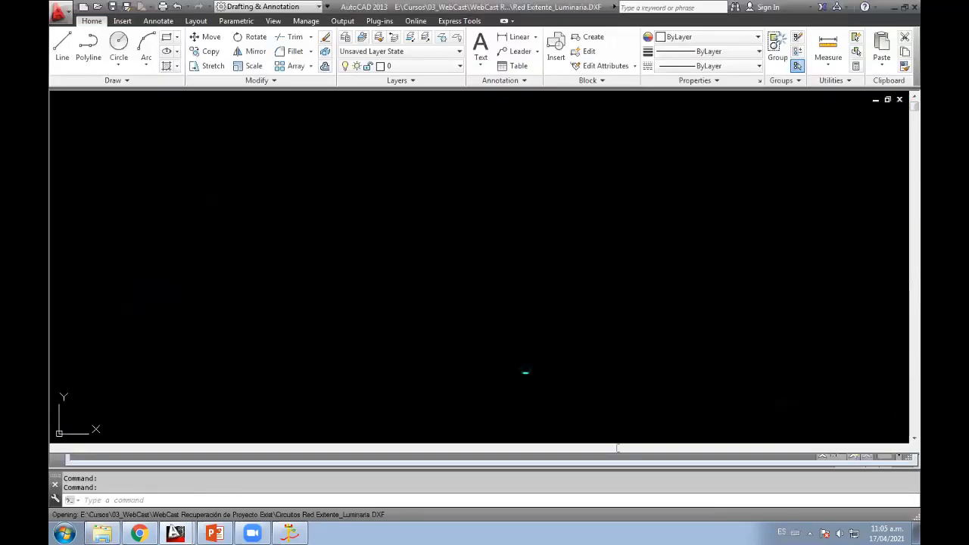
{"action": "mouse_move", "coordinate": [486, 269]}
{"action": "middle_mouse_down"}
{"action": "mouse_move", "coordinate": [516, 217]}
{"action": "mouse_move", "coordinate": [527, 249]}
{"action": "middle_mouse_up"}
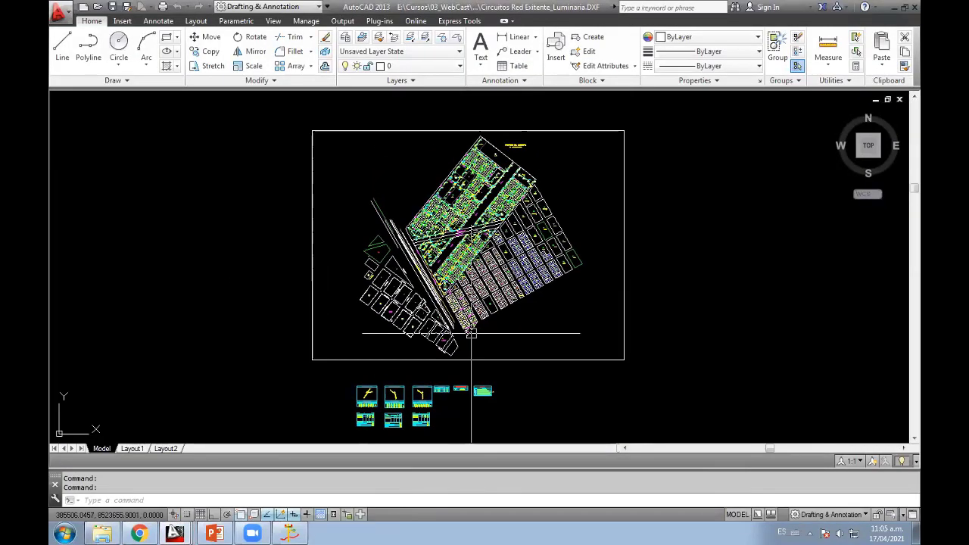
{"action": "scroll", "coordinate": [470, 181], "scroll_direction": "up", "scroll_amount": 2}
{"action": "scroll", "coordinate": [471, 180], "scroll_direction": "up", "scroll_amount": 2}
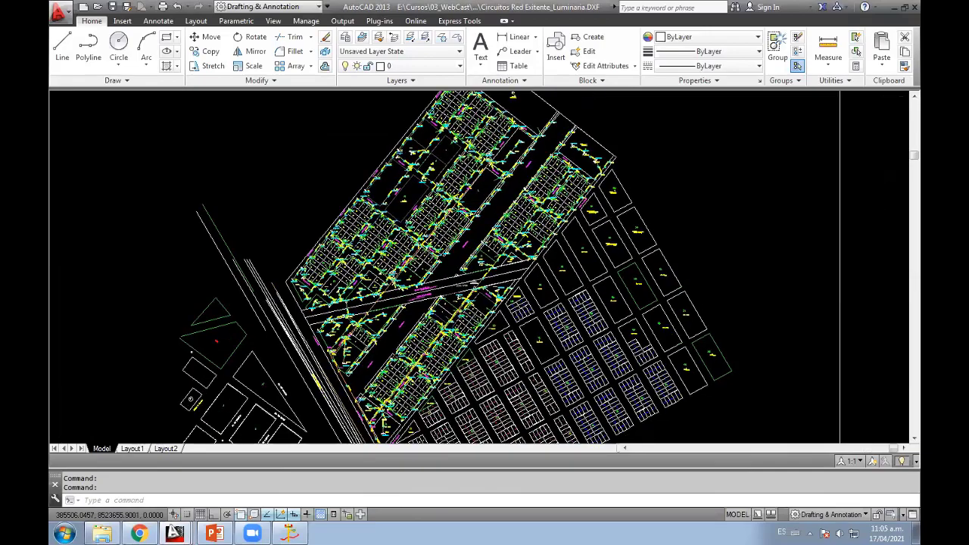
{"action": "scroll", "coordinate": [536, 320], "scroll_direction": "down", "scroll_amount": 4}
{"action": "scroll", "coordinate": [401, 231], "scroll_direction": "up", "scroll_amount": 3}
{"action": "scroll", "coordinate": [424, 238], "scroll_direction": "up", "scroll_amount": 2}
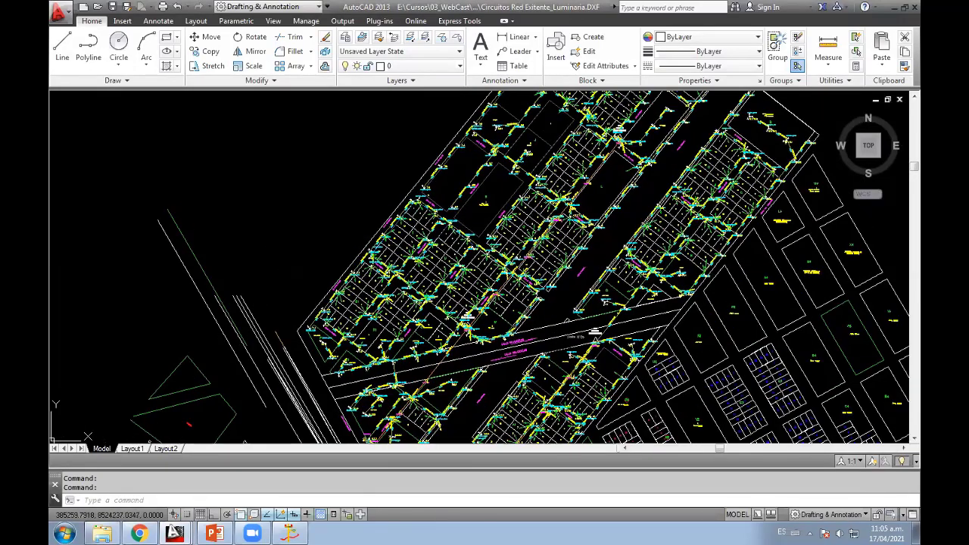
{"action": "scroll", "coordinate": [443, 246], "scroll_direction": "up", "scroll_amount": 2}
{"action": "scroll", "coordinate": [455, 251], "scroll_direction": "up", "scroll_amount": 1}
{"action": "scroll", "coordinate": [455, 251], "scroll_direction": "down", "scroll_amount": 3}
{"action": "scroll", "coordinate": [447, 248], "scroll_direction": "down", "scroll_amount": 2}
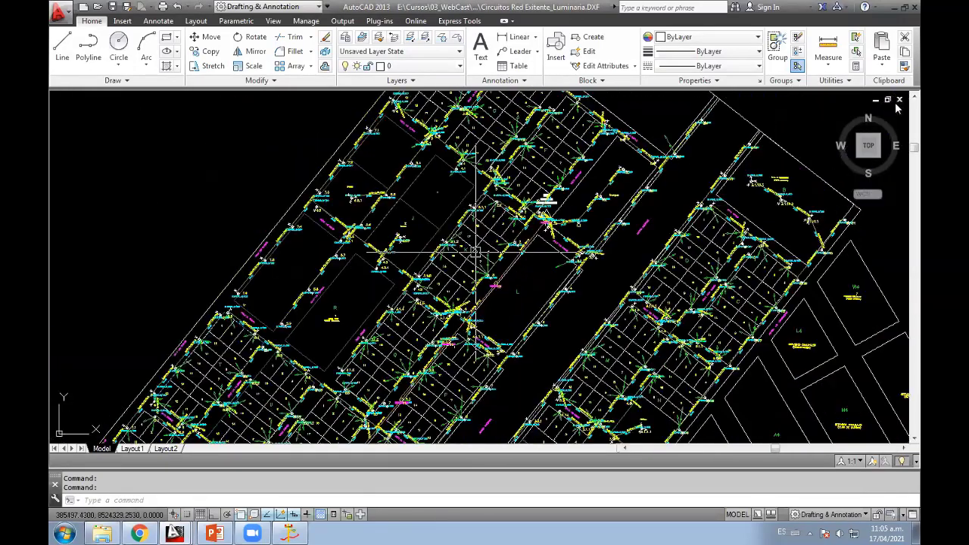
{"action": "scroll", "coordinate": [432, 246], "scroll_direction": "down", "scroll_amount": 1}
Step: Close the circuits, Red Exitente_Luminaria and Red Existente drawings without saving, returning to DIRED
{"action": "left_click", "coordinate": [900, 99]}
{"action": "left_click", "coordinate": [534, 298]}
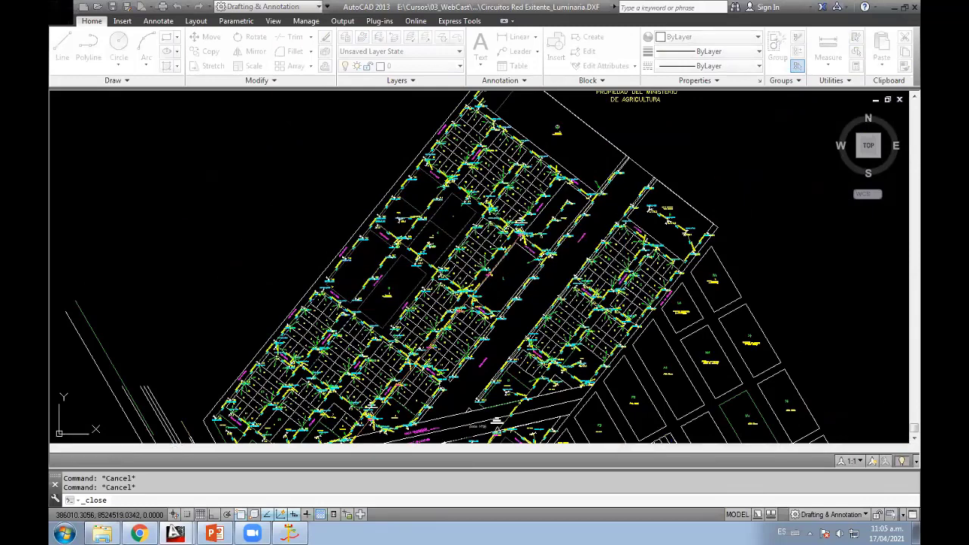
{"action": "left_click", "coordinate": [899, 99]}
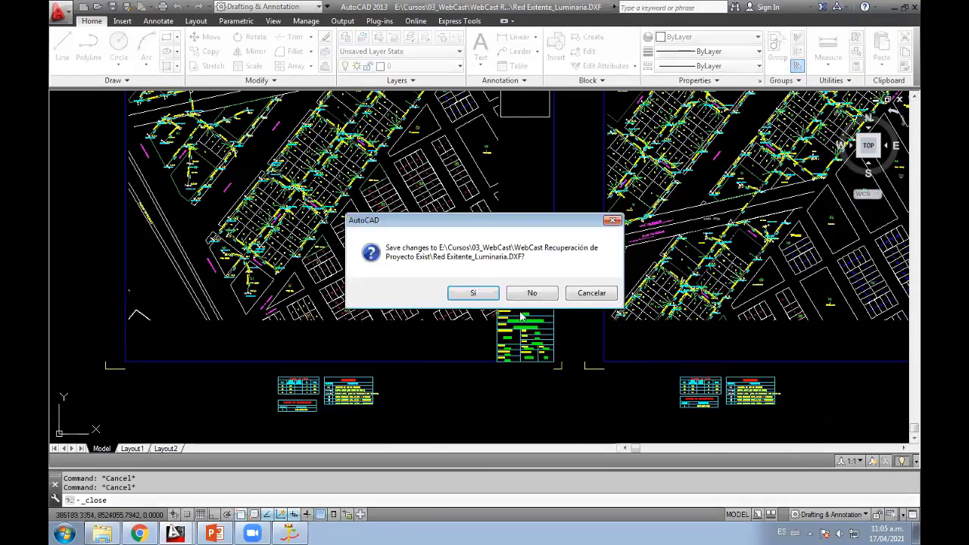
{"action": "left_click", "coordinate": [529, 295]}
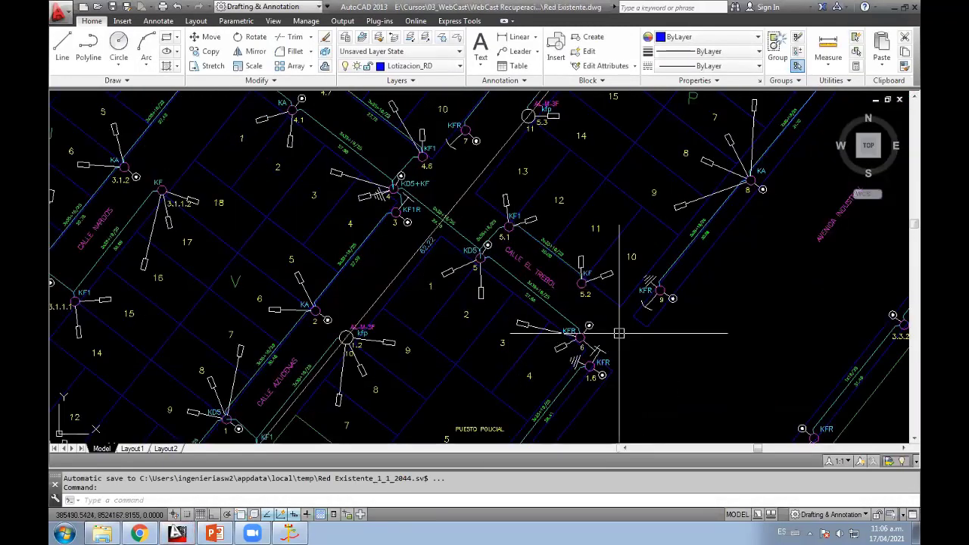
{"action": "left_click", "coordinate": [900, 100]}
{"action": "left_click", "coordinate": [536, 294]}
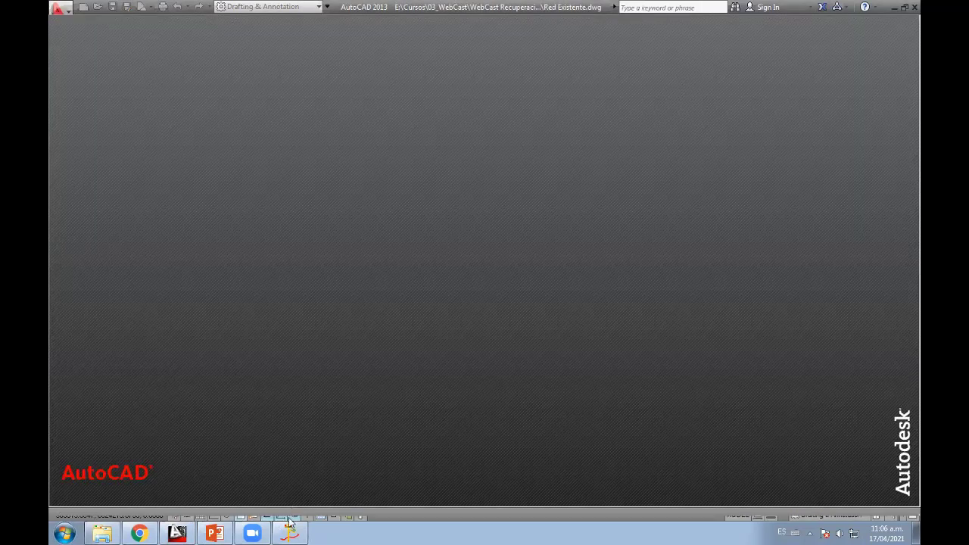
{"action": "left_click", "coordinate": [290, 533]}
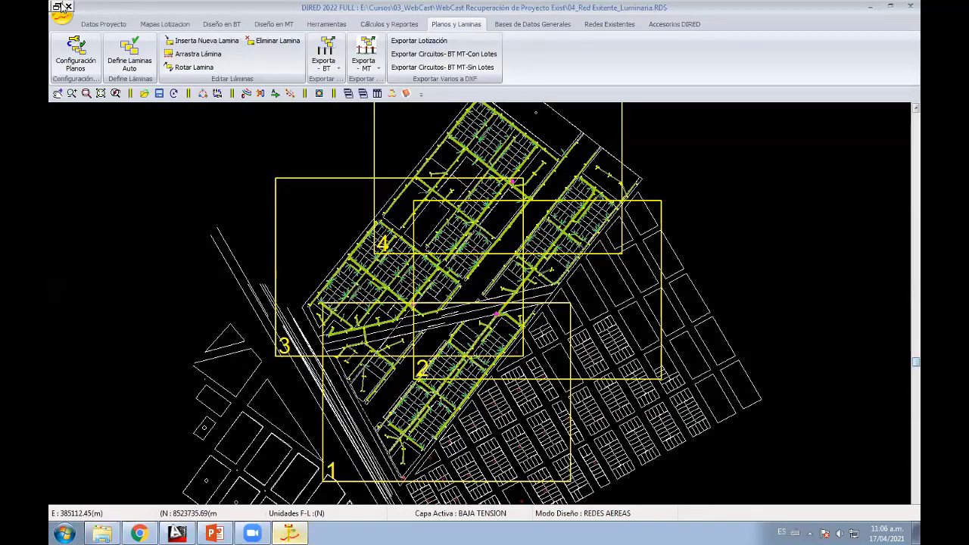
Step: Close the DIRED project without saving and open the Red Existente drawing's network plan
{"action": "key", "text": "Return"}
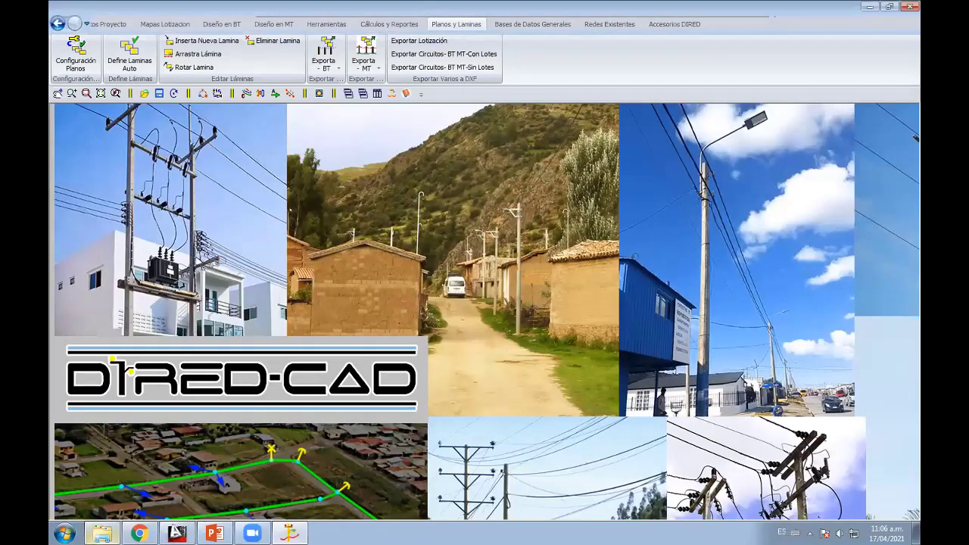
{"action": "left_click", "coordinate": [103, 533]}
{"action": "left_click", "coordinate": [185, 219]}
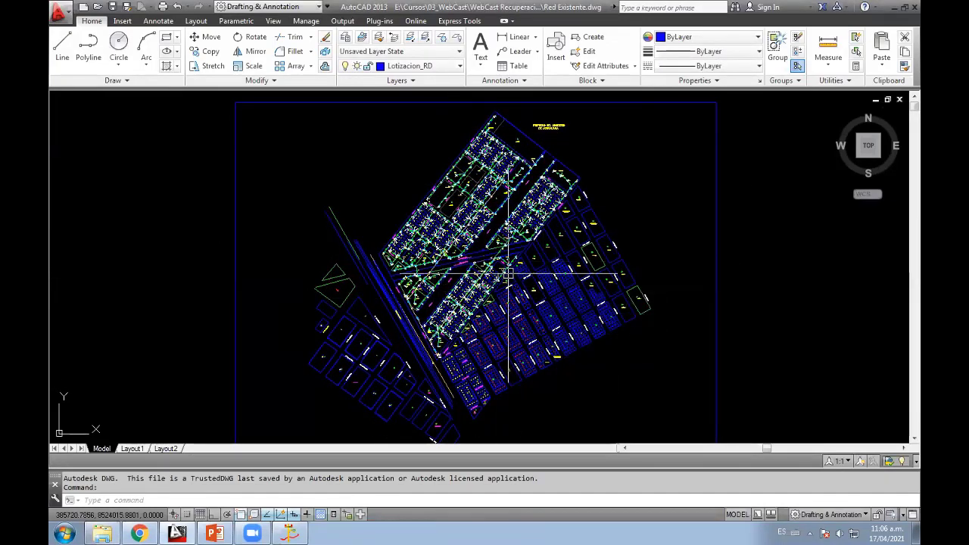
{"action": "mouse_move", "coordinate": [508, 268]}
{"action": "middle_mouse_down"}
{"action": "mouse_move", "coordinate": [498, 327]}
{"action": "mouse_move", "coordinate": [582, 299]}
{"action": "middle_mouse_up"}
{"action": "scroll", "coordinate": [498, 327], "scroll_direction": "up", "scroll_amount": 3}
{"action": "scroll", "coordinate": [498, 327], "scroll_direction": "up", "scroll_amount": 2}
{"action": "scroll", "coordinate": [508, 209], "scroll_direction": "up", "scroll_amount": 2}
{"action": "scroll", "coordinate": [505, 141], "scroll_direction": "down", "scroll_amount": 3}
{"action": "scroll", "coordinate": [465, 209], "scroll_direction": "up", "scroll_amount": 2}
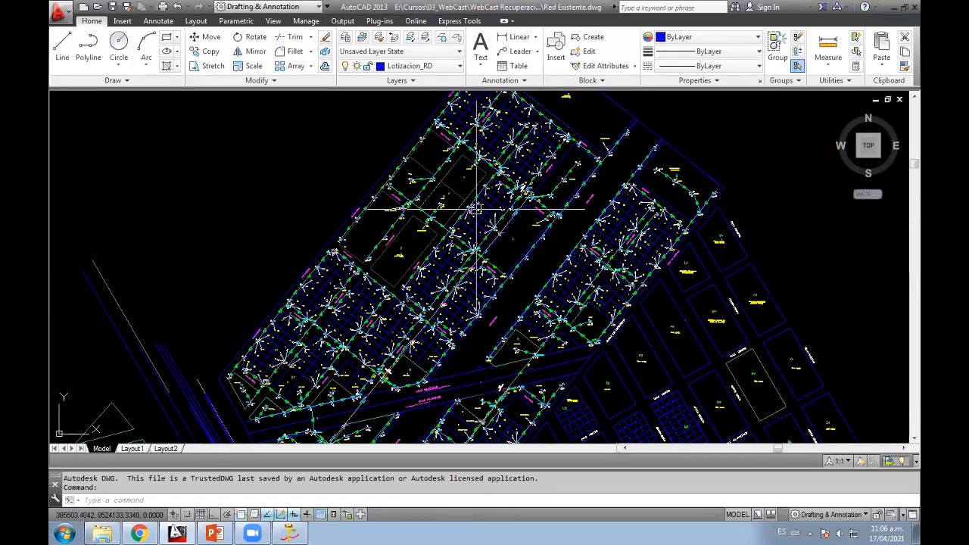
Step: Review the Red Existente layer list, keeping Lotizacion_RD as the current layer
{"action": "left_click", "coordinate": [408, 66]}
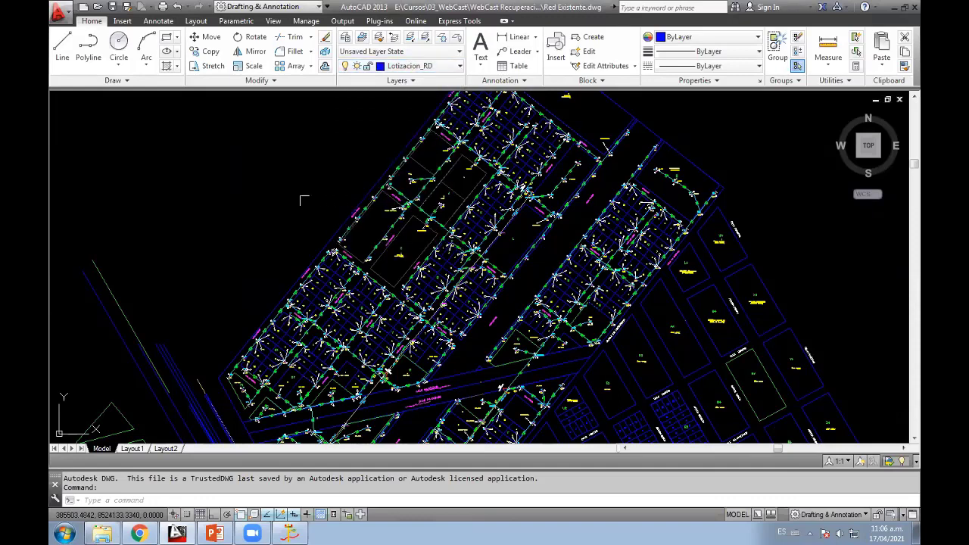
{"action": "middle_click_drag", "start_coordinate": [569, 278], "coordinate": [501, 199]}
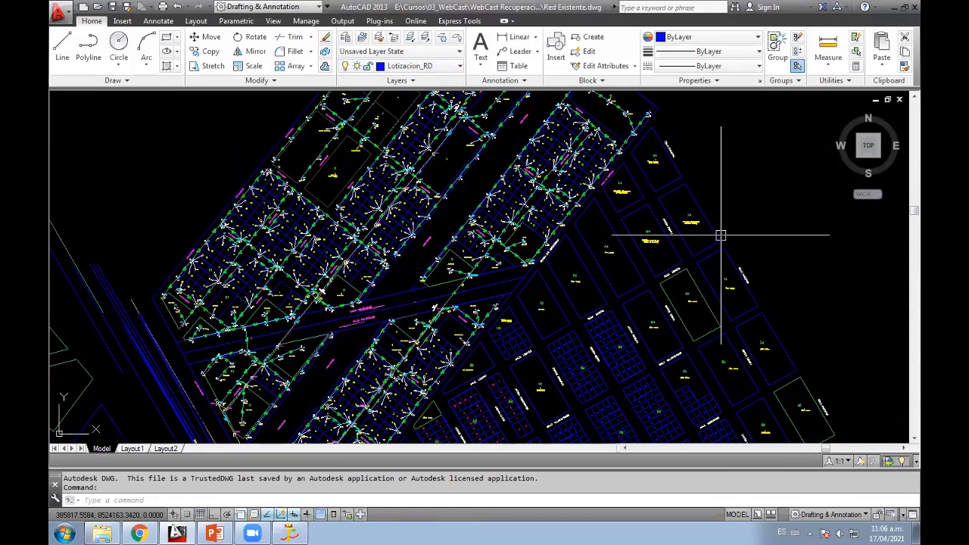
{"action": "key", "text": "Escape"}
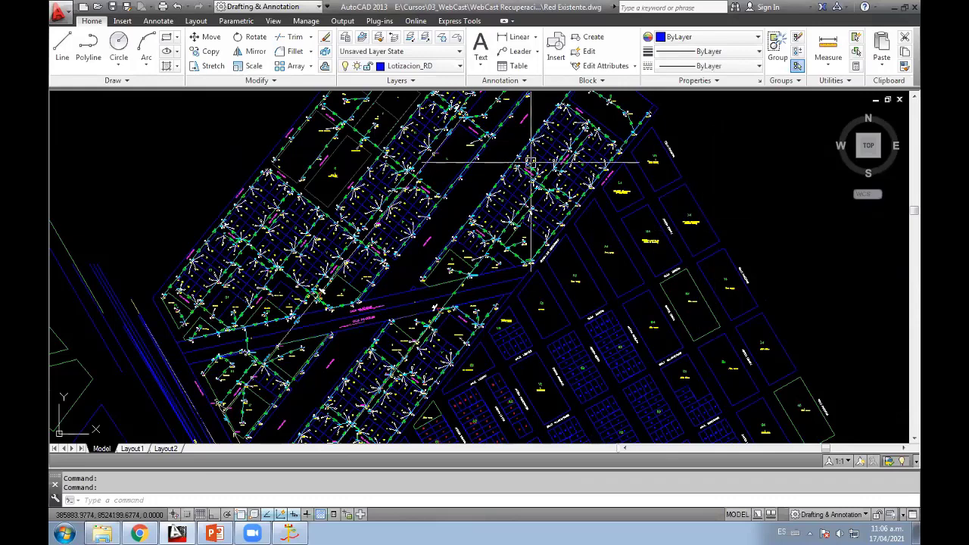
{"action": "key", "text": "Escape"}
{"action": "left_click", "coordinate": [433, 66]}
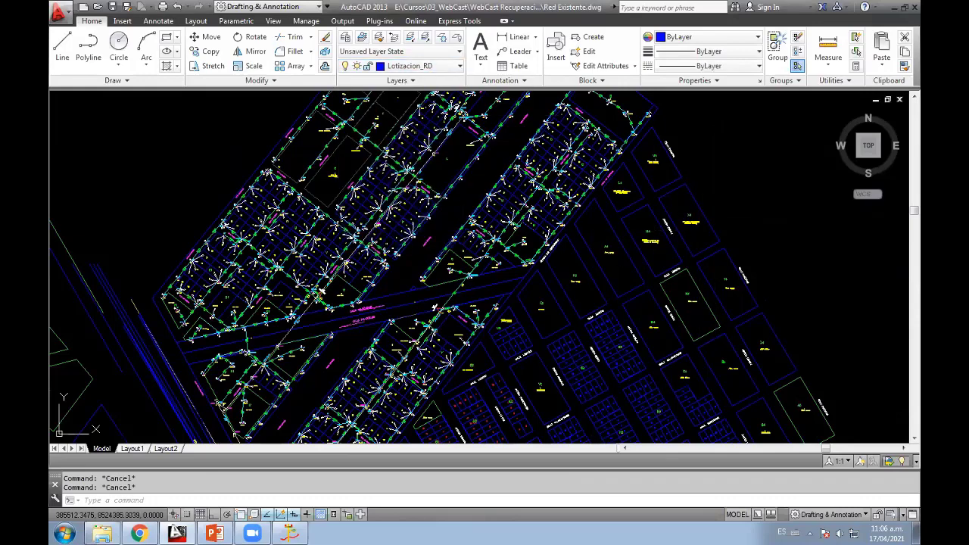
{"action": "scroll", "coordinate": [471, 265], "scroll_direction": "up", "scroll_amount": 3}
{"action": "scroll", "coordinate": [471, 265], "scroll_direction": "up", "scroll_amount": 2}
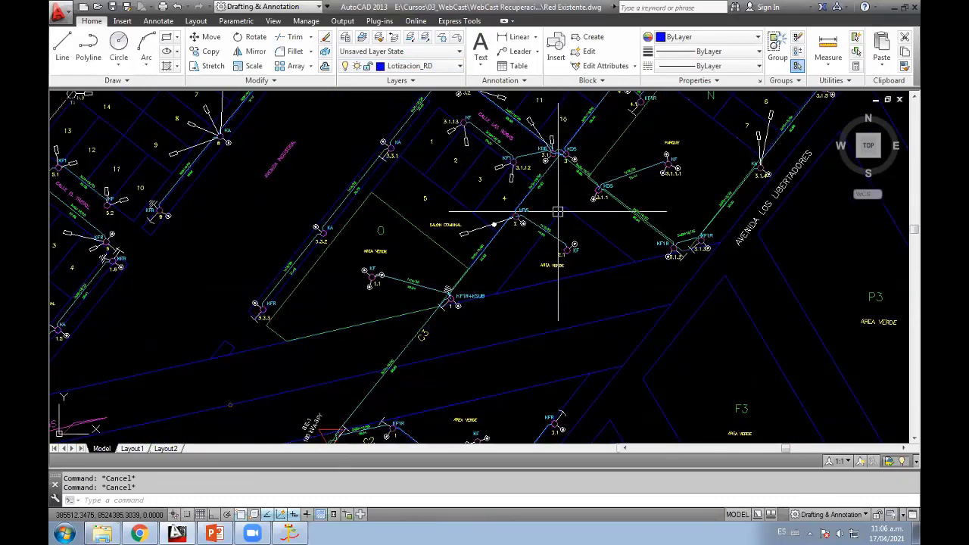
{"action": "scroll", "coordinate": [565, 301], "scroll_direction": "down", "scroll_amount": 3}
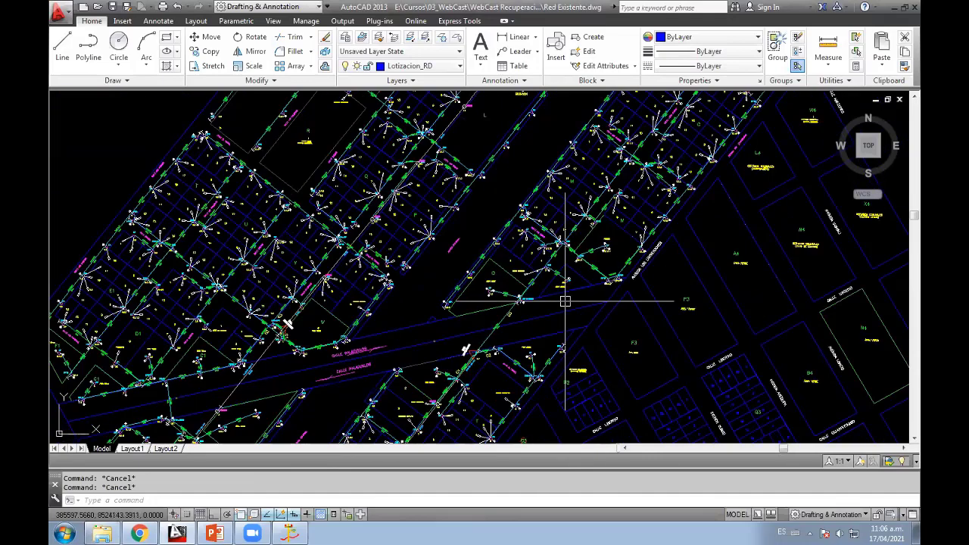
{"action": "scroll", "coordinate": [565, 301], "scroll_direction": "down", "scroll_amount": 3}
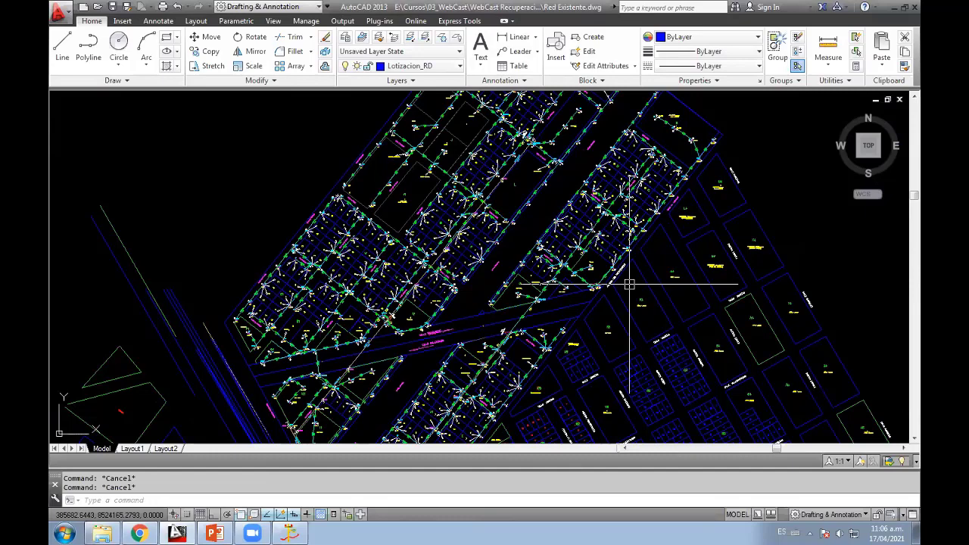
{"action": "scroll", "coordinate": [399, 252], "scroll_direction": "down", "scroll_amount": 1}
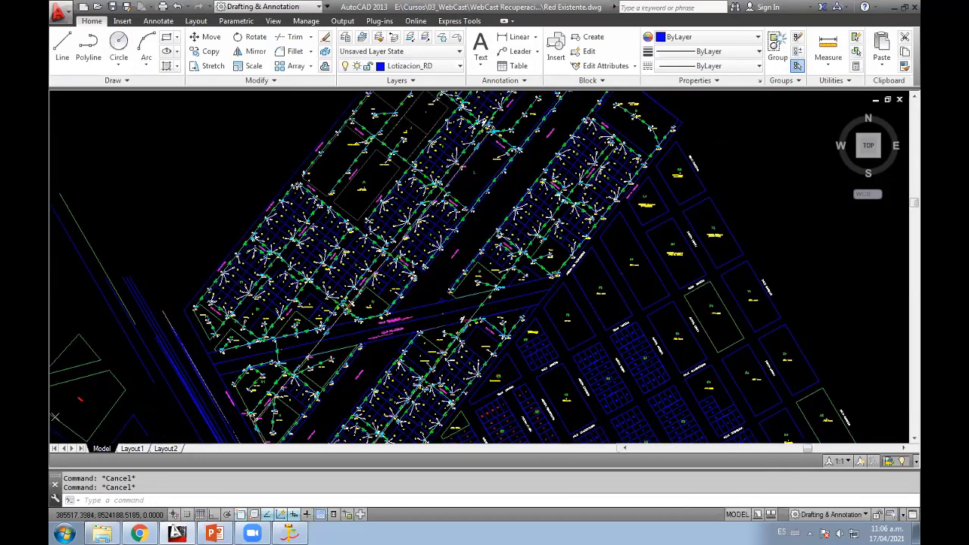
{"action": "scroll", "coordinate": [399, 252], "scroll_direction": "down", "scroll_amount": 1}
{"action": "scroll", "coordinate": [399, 252], "scroll_direction": "up", "scroll_amount": 2}
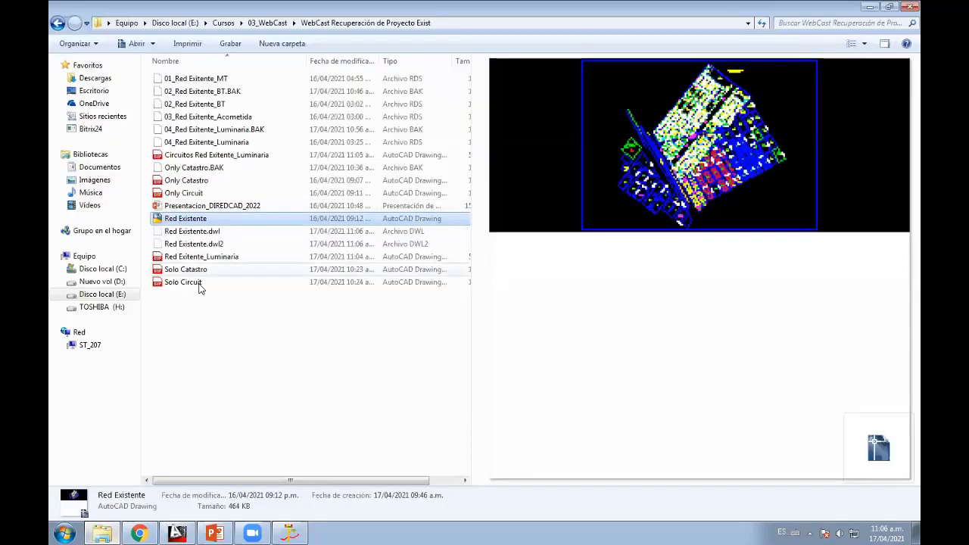
Step: Delete Solo Catastro and Solo Circuit from the project folder to the Recycle Bin
{"action": "left_click_drag", "start_coordinate": [202, 296], "coordinate": [196, 271]}
{"action": "key", "text": "Delete"}
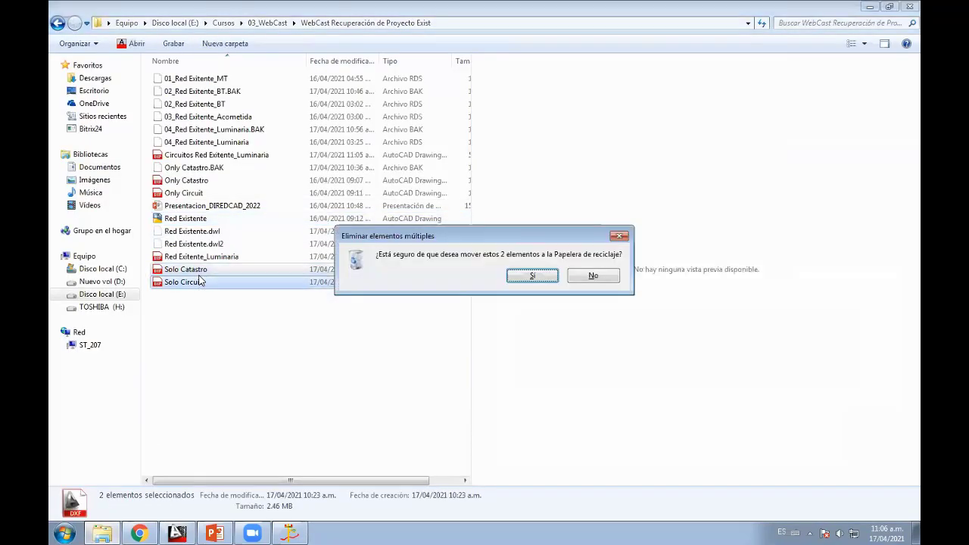
{"action": "key", "text": "Return"}
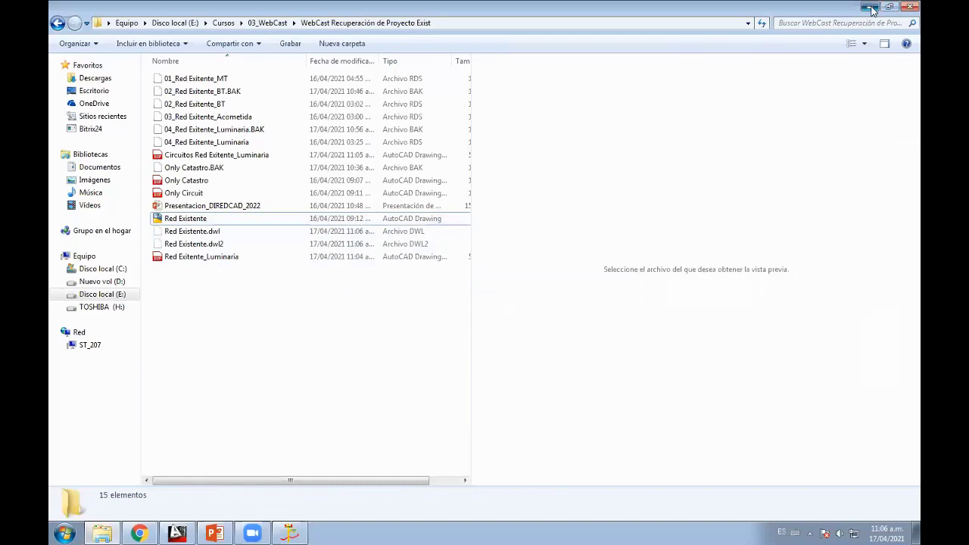
Step: Isolate the Lotizacion_RD layer with LAYISO by picking a lot boundary
{"action": "left_click", "coordinate": [869, 7]}
{"action": "scroll", "coordinate": [647, 302], "scroll_direction": "up", "scroll_amount": 2}
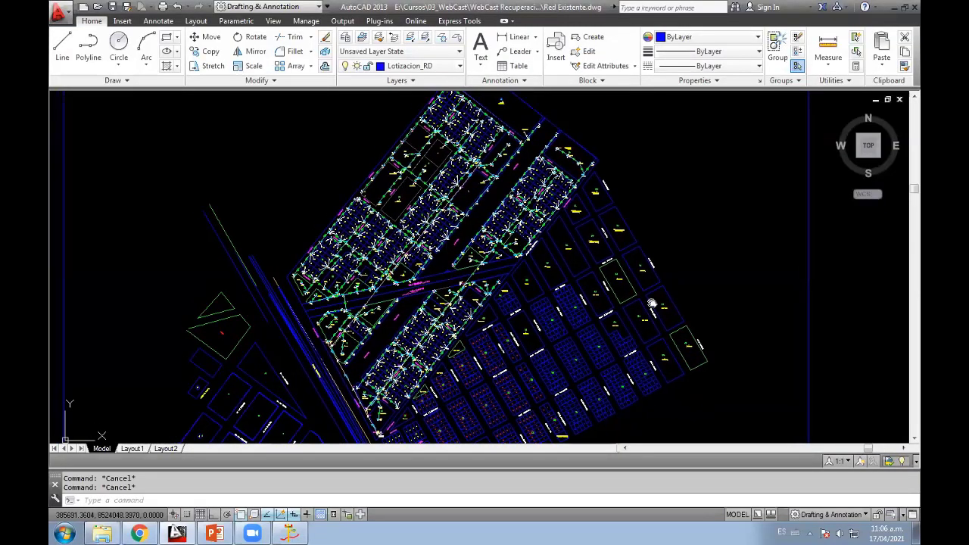
{"action": "scroll", "coordinate": [651, 304], "scroll_direction": "down", "scroll_amount": 1}
{"action": "scroll", "coordinate": [539, 246], "scroll_direction": "up", "scroll_amount": 3}
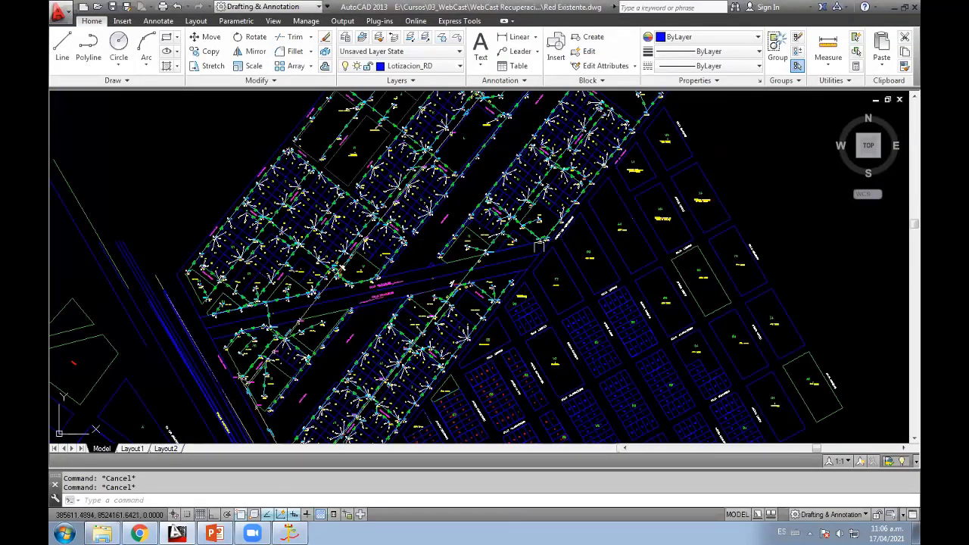
{"action": "scroll", "coordinate": [615, 228], "scroll_direction": "down", "scroll_amount": 2}
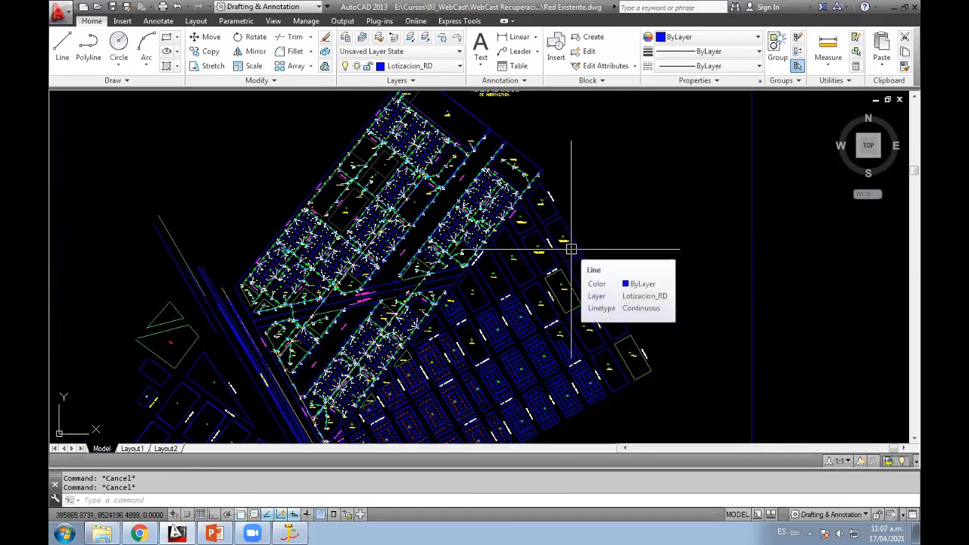
{"action": "type", "text": "la"}
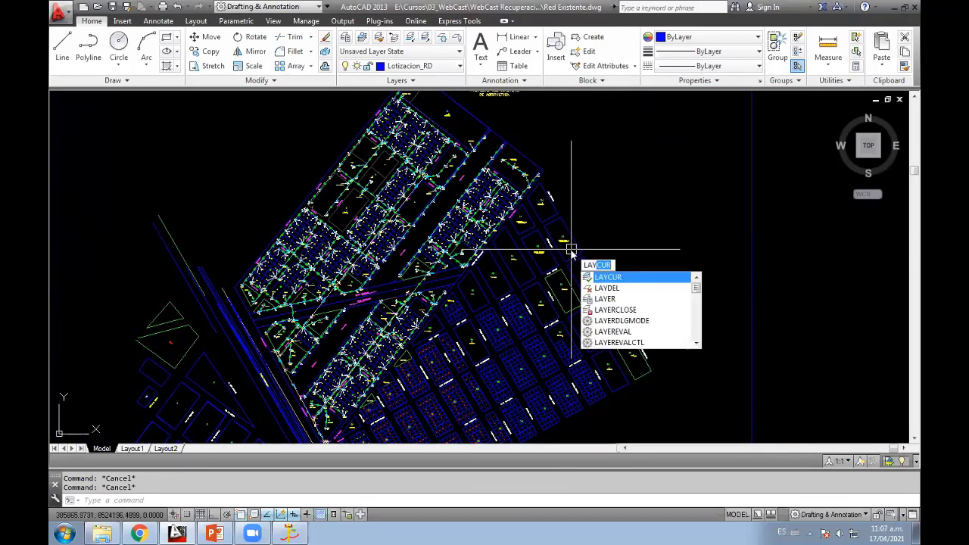
{"action": "type", "text": "is"}
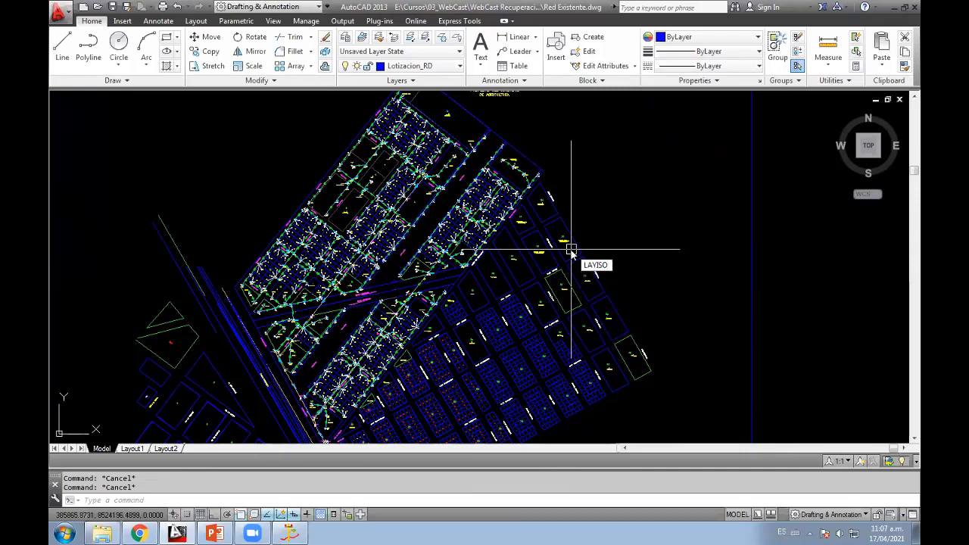
{"action": "key", "text": "Return"}
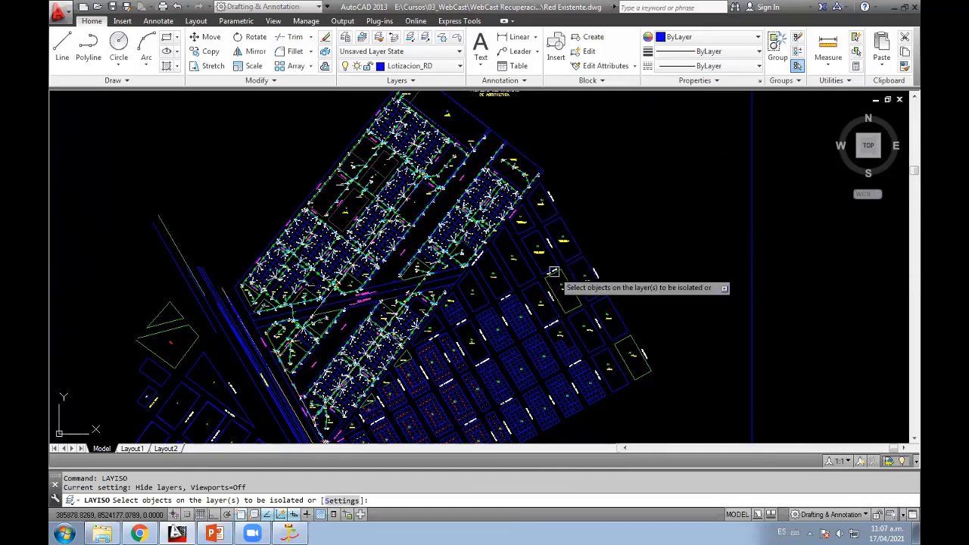
{"action": "scroll", "coordinate": [558, 275], "scroll_direction": "up", "scroll_amount": 2}
{"action": "scroll", "coordinate": [557, 284], "scroll_direction": "up", "scroll_amount": 1}
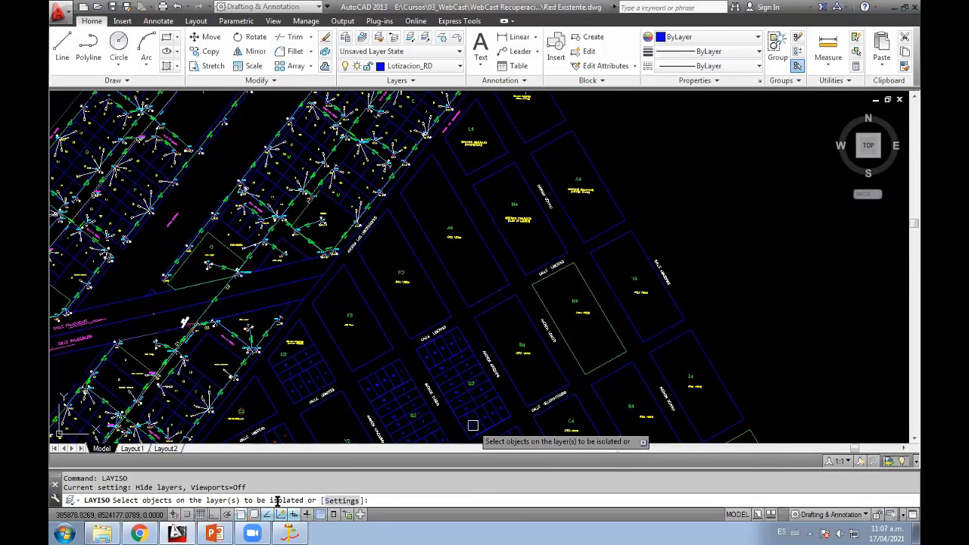
{"action": "left_click", "coordinate": [500, 255]}
{"action": "key", "text": "Return"}
Step: Window-select all the lot objects across the whole site
{"action": "scroll", "coordinate": [523, 261], "scroll_direction": "down", "scroll_amount": 5}
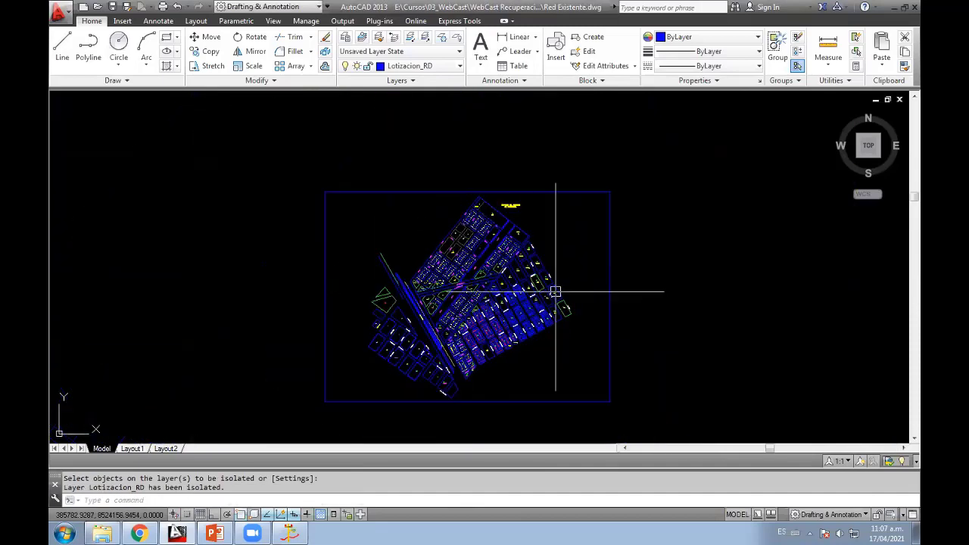
{"action": "left_click", "coordinate": [645, 418]}
{"action": "left_click", "coordinate": [301, 182]}
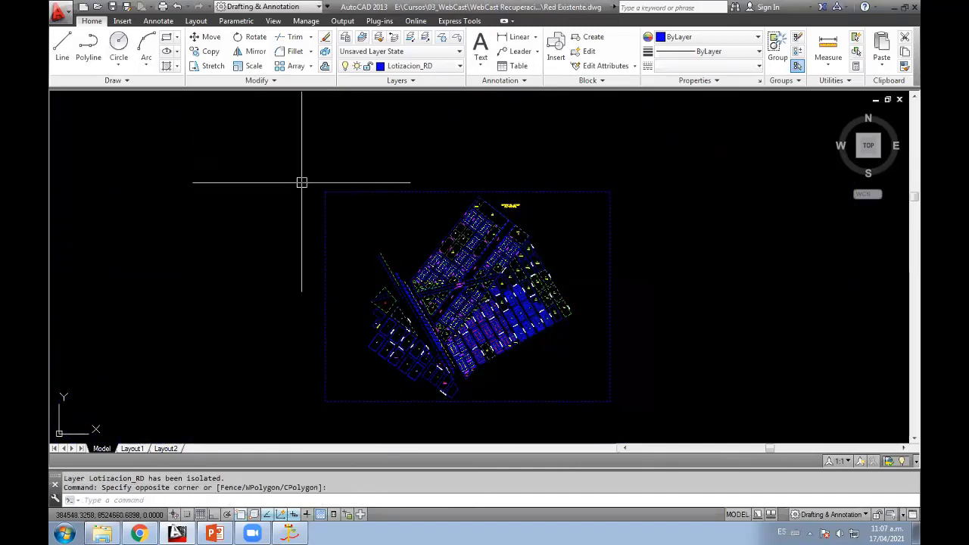
Step: Copy the lot objects and paste them into a new acadiso drawing at original coordinates
{"action": "key", "text": "ctrl+c"}
{"action": "left_click", "coordinate": [59, 11]}
{"action": "mouse_move", "coordinate": [87, 73]}
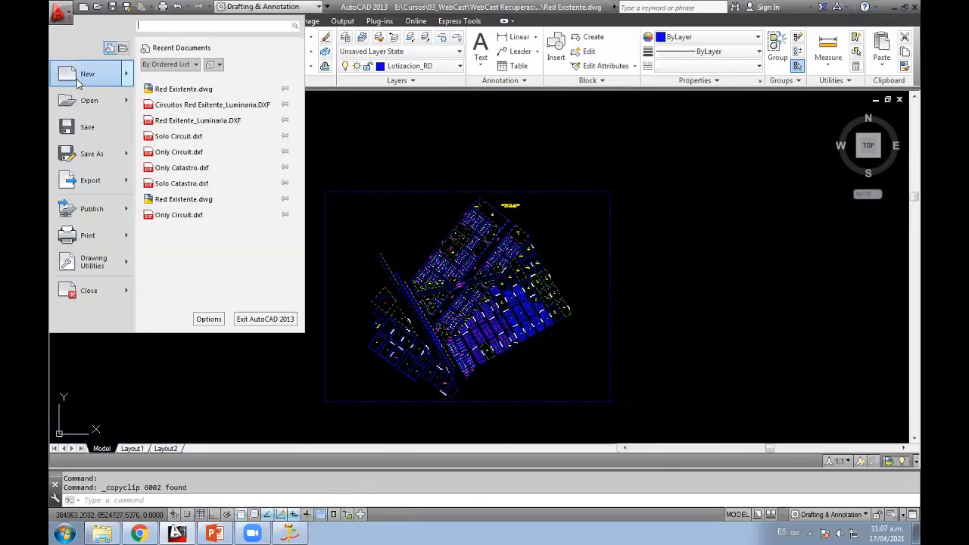
{"action": "left_click", "coordinate": [79, 83]}
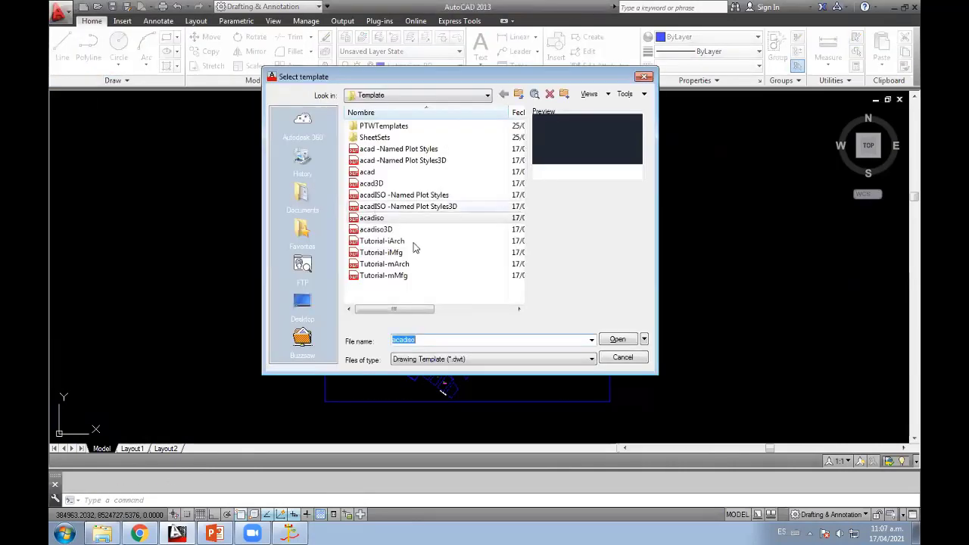
{"action": "double_click", "coordinate": [372, 219]}
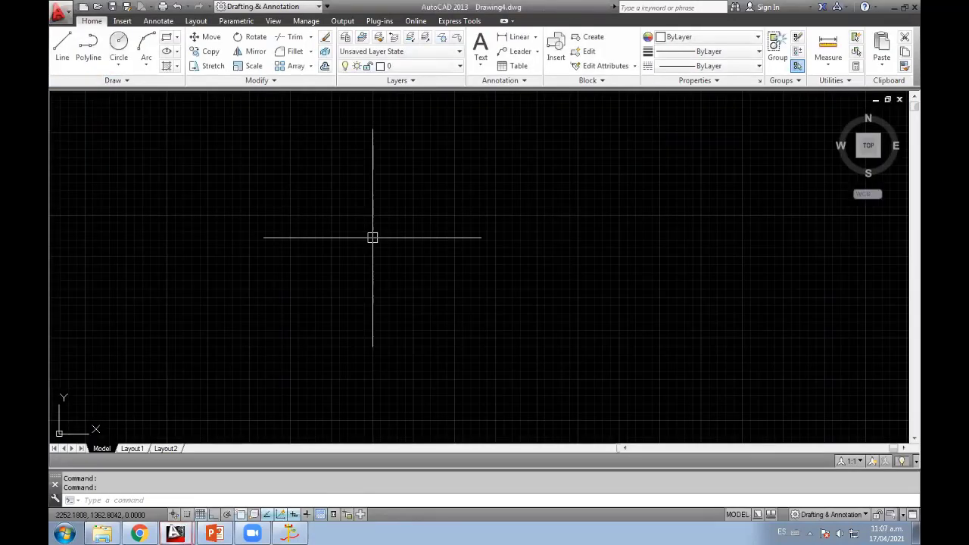
{"action": "right_click", "coordinate": [375, 238]}
{"action": "mouse_move", "coordinate": [412, 263]}
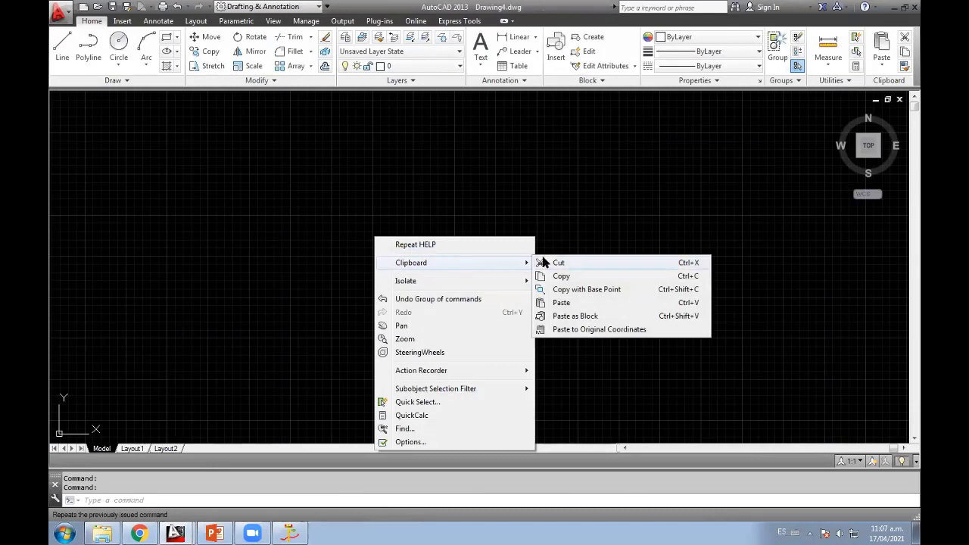
{"action": "key", "text": "Escape"}
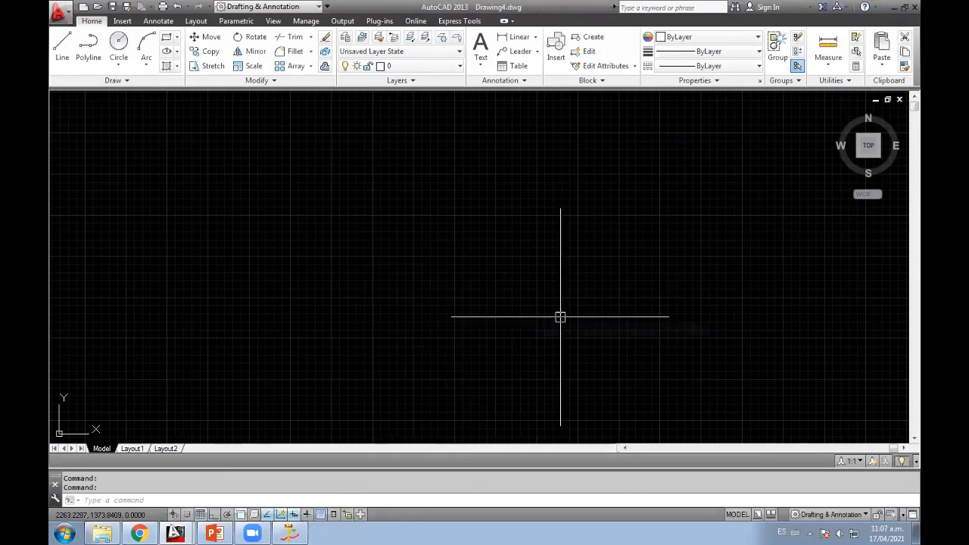
{"action": "middle_click", "coordinate": [353, 223]}
{"action": "middle_click", "coordinate": [352, 222]}
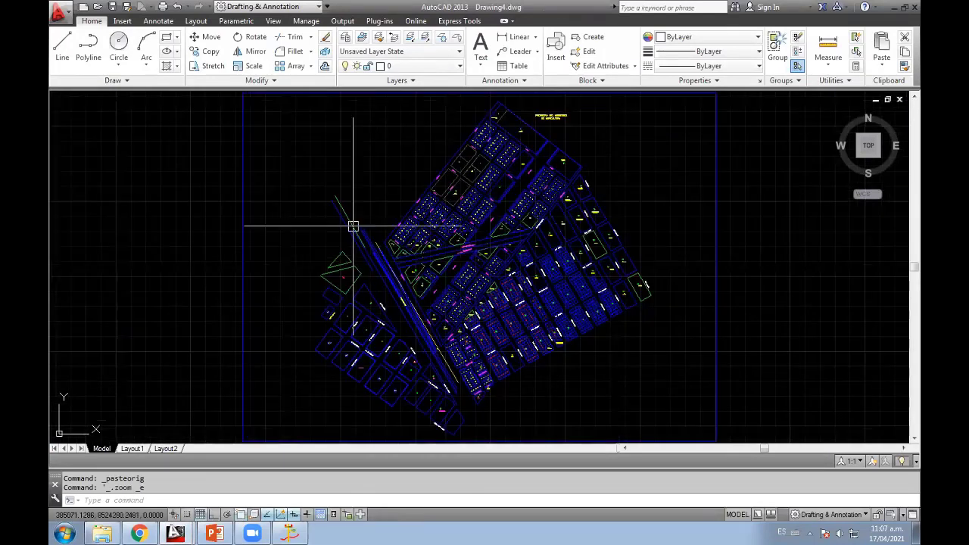
Step: Save the new drawing as AutoCAD 2010 DXF 'Solo Catastro' and close it
{"action": "left_click", "coordinate": [58, 10]}
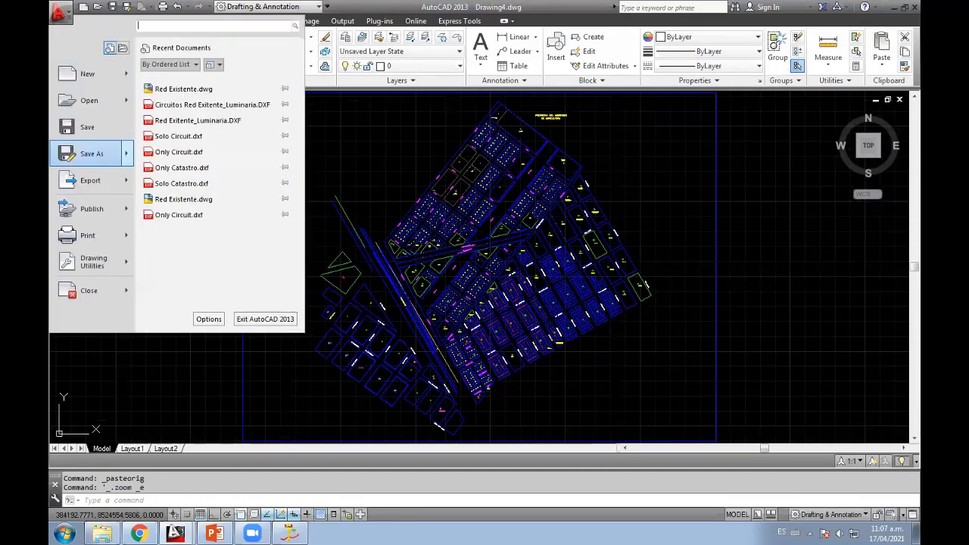
{"action": "left_click", "coordinate": [92, 154]}
{"action": "left_click", "coordinate": [471, 350]}
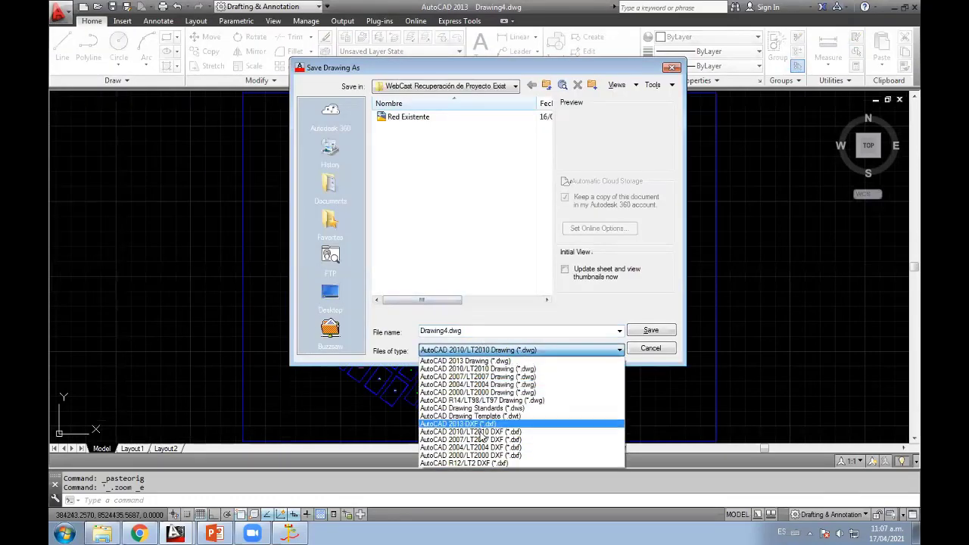
{"action": "left_click", "coordinate": [480, 431]}
{"action": "left_click", "coordinate": [442, 328]}
{"action": "type", "text": "Solo Catastro"}
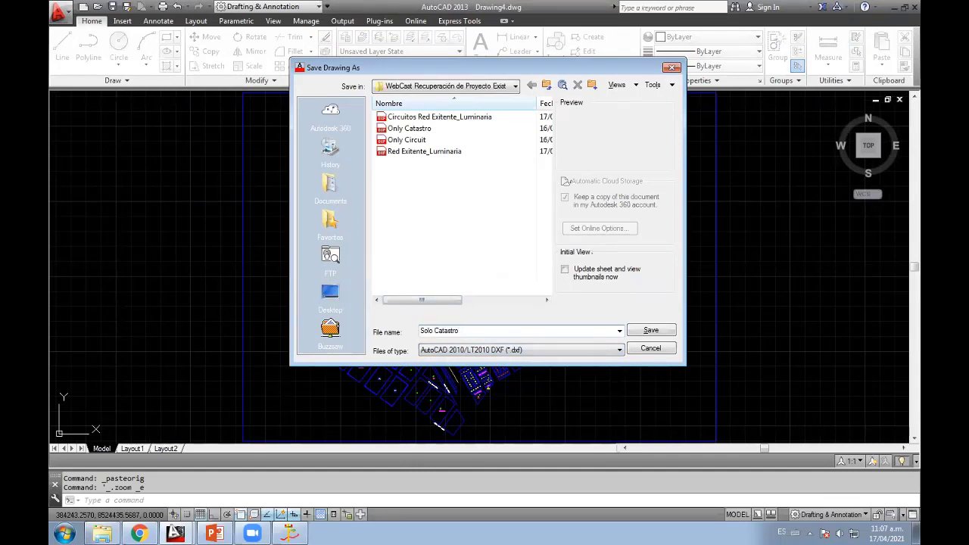
{"action": "left_click", "coordinate": [649, 333]}
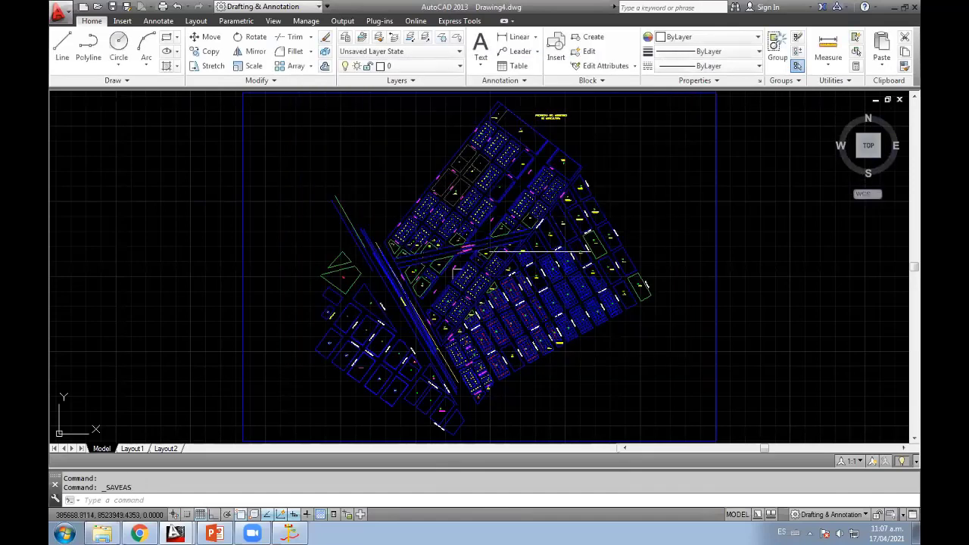
{"action": "mouse_move", "coordinate": [868, 145]}
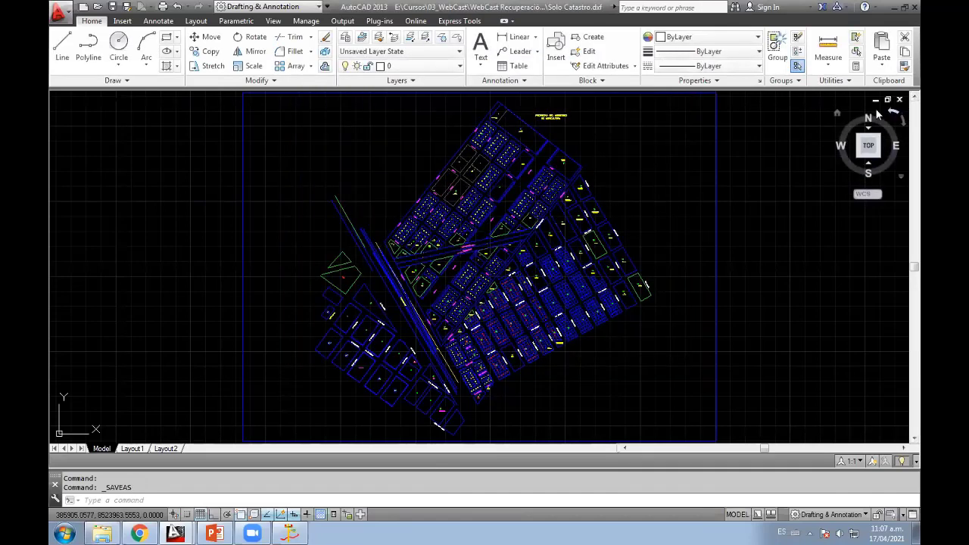
{"action": "left_click", "coordinate": [899, 99]}
{"action": "left_click", "coordinate": [545, 296]}
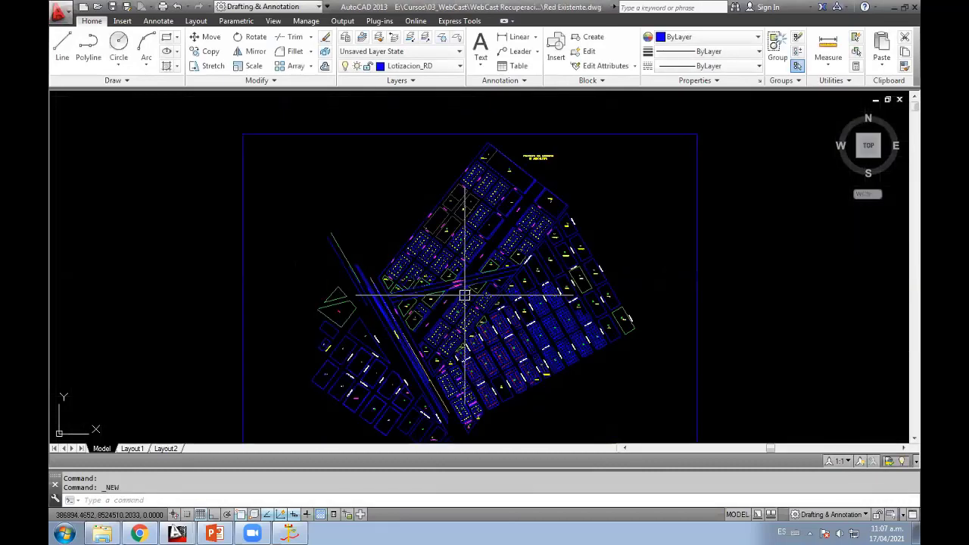
Step: Turn all layers back on, then turn off the Lotizacion_RD cadastre layer with LAYOFF
{"action": "scroll", "coordinate": [464, 296], "scroll_direction": "up", "scroll_amount": 2}
{"action": "type", "text": "la"}
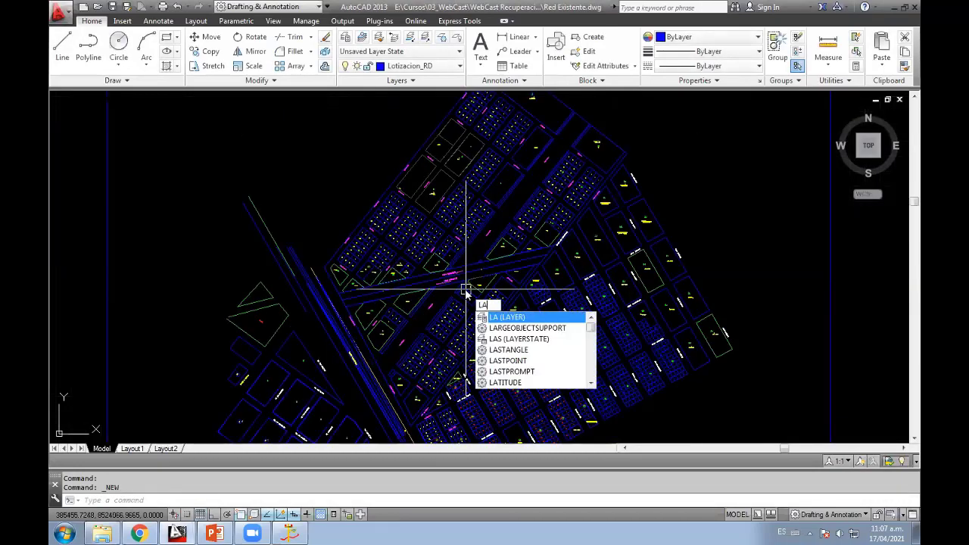
{"action": "type", "text": "yo"}
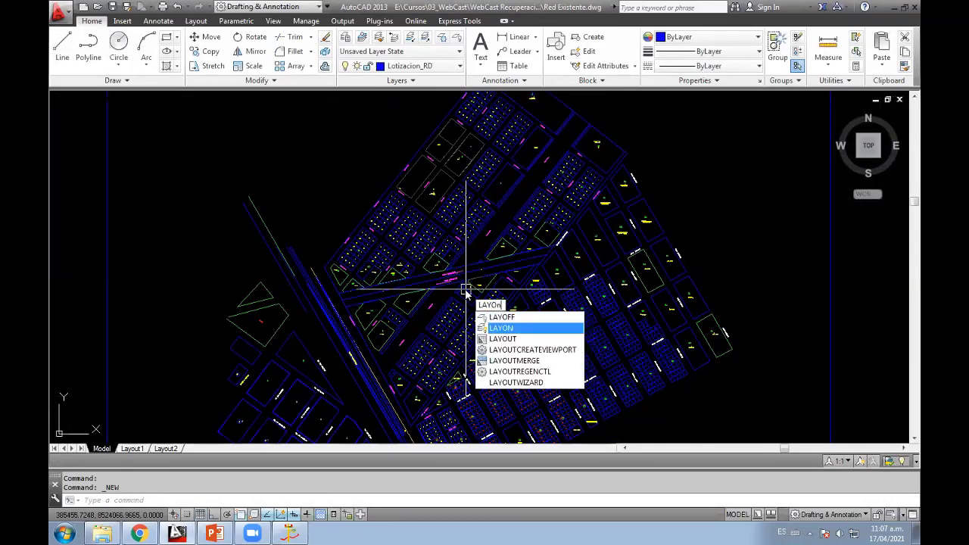
{"action": "type", "text": "n"}
{"action": "key", "text": "Return"}
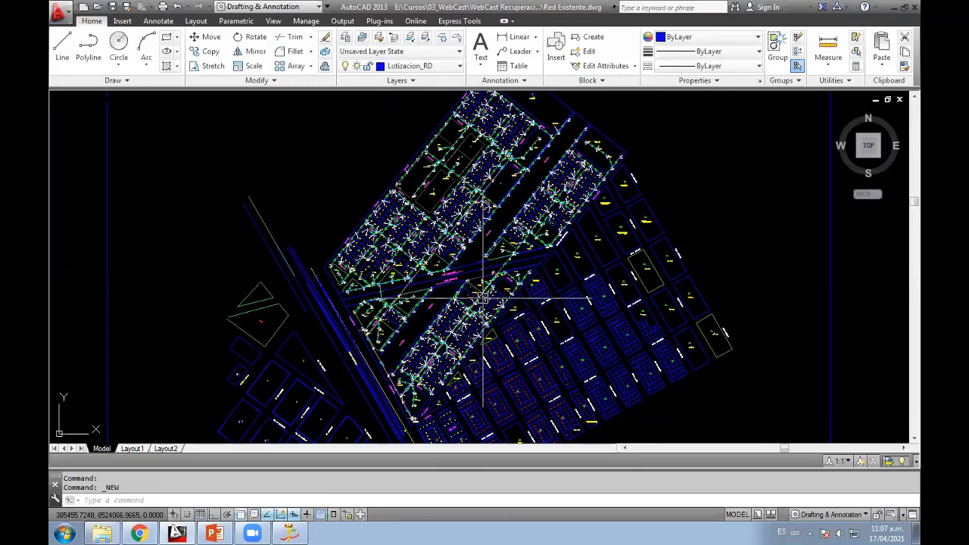
{"action": "scroll", "coordinate": [497, 258], "scroll_direction": "up", "scroll_amount": 2}
{"action": "scroll", "coordinate": [480, 342], "scroll_direction": "up", "scroll_amount": 1}
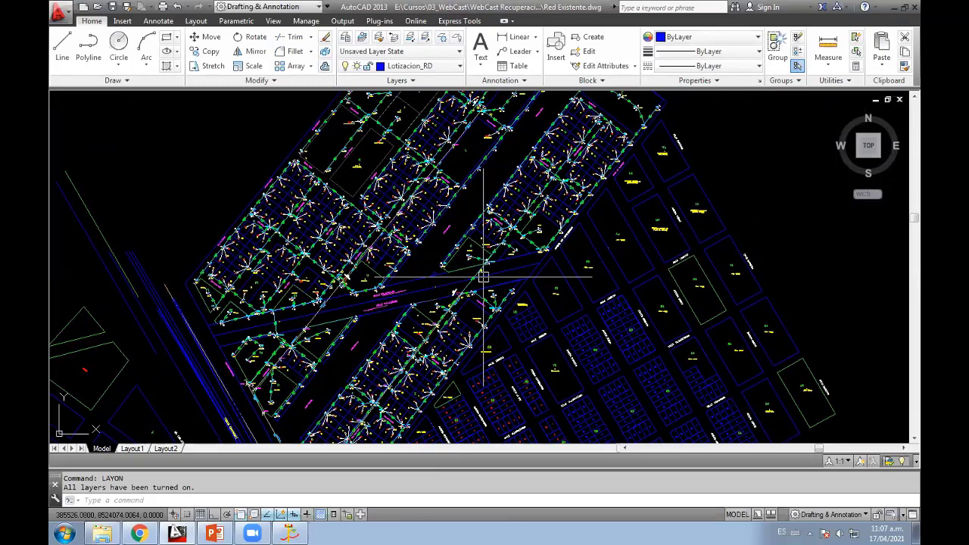
{"action": "scroll", "coordinate": [525, 307], "scroll_direction": "up", "scroll_amount": 1}
{"action": "type", "text": "lay"}
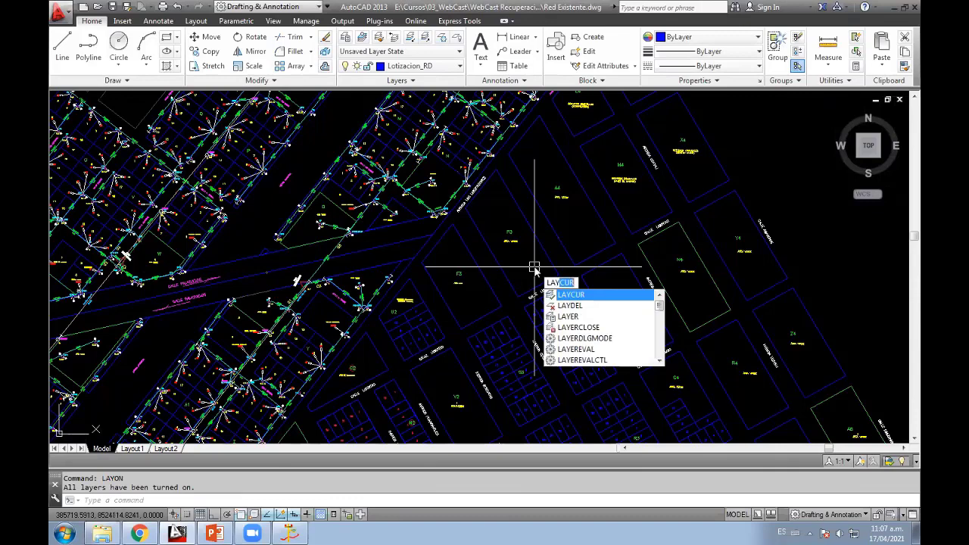
{"action": "type", "text": "of"}
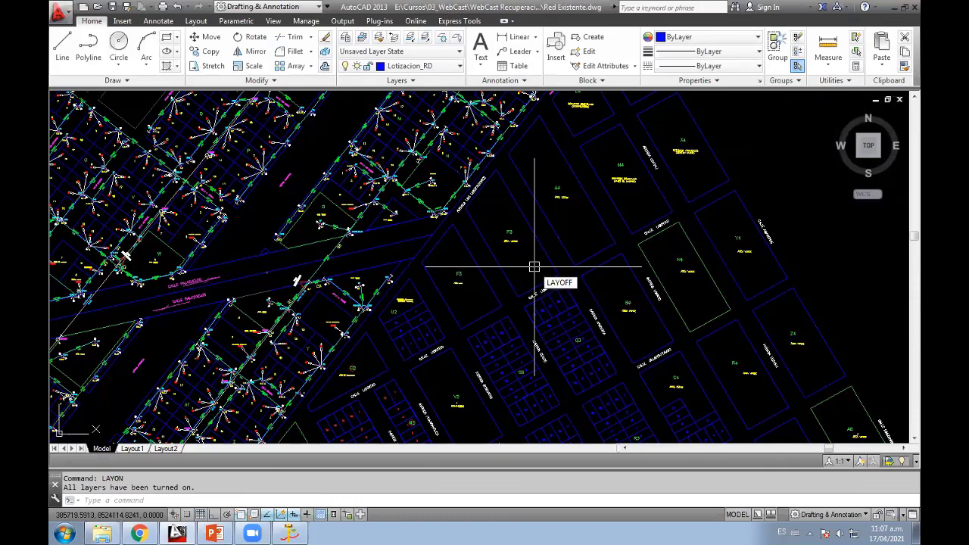
{"action": "key", "text": "Return"}
{"action": "left_click", "coordinate": [553, 225]}
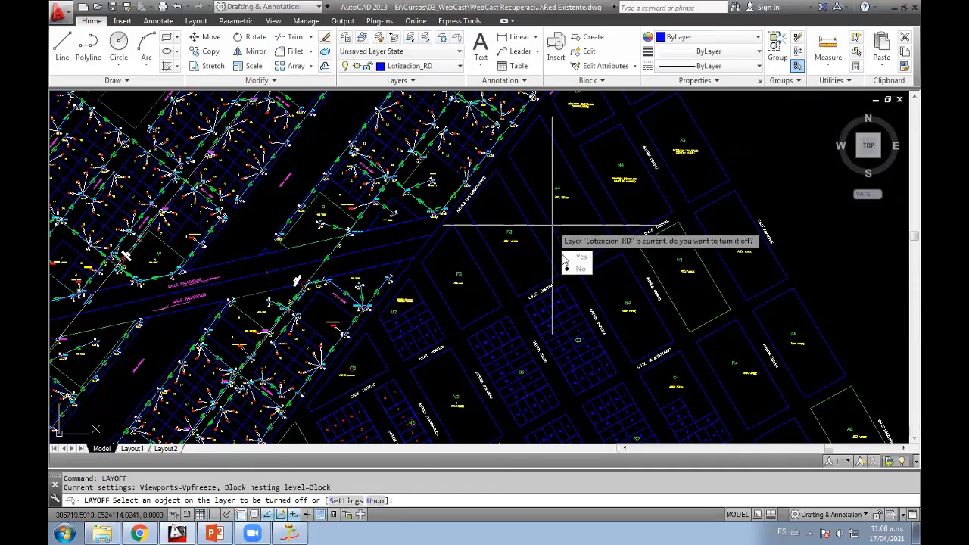
{"action": "left_click", "coordinate": [575, 263]}
{"action": "key", "text": "Escape"}
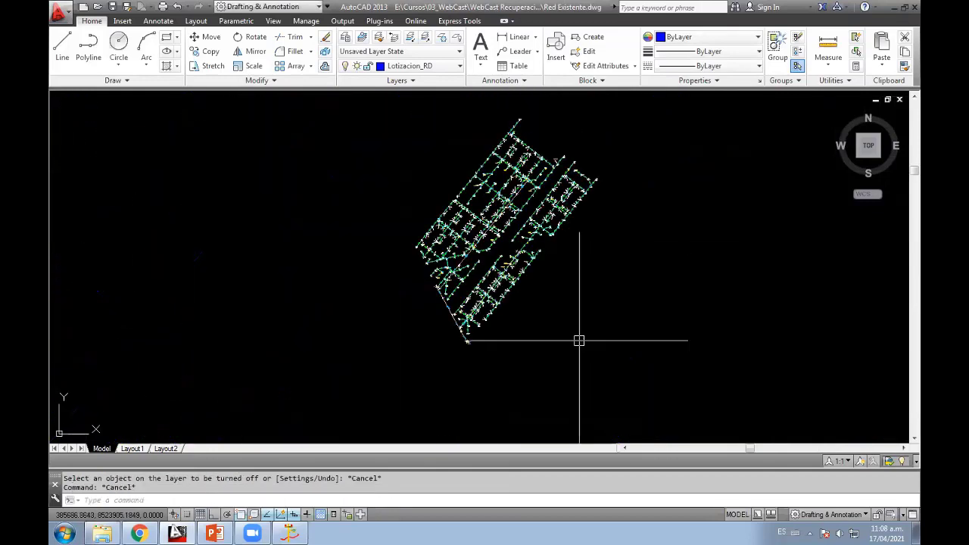
Step: Window-select the remaining circuit network and copy it to the clipboard
{"action": "left_click", "coordinate": [692, 368]}
{"action": "left_click", "coordinate": [490, 206]}
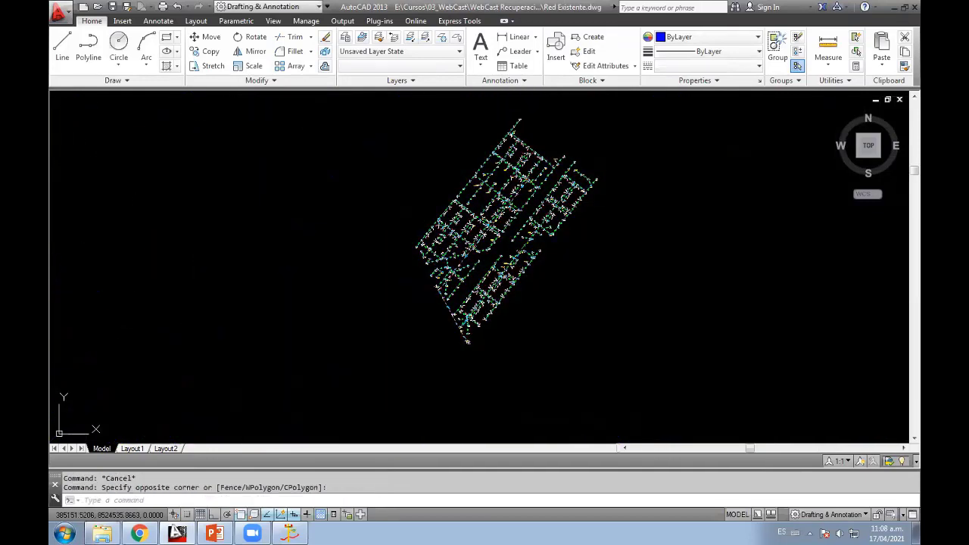
{"action": "key", "text": "ctrl+c"}
Step: Create a new acadiso drawing and paste the circuit network at its original coordinates
{"action": "left_click", "coordinate": [58, 13]}
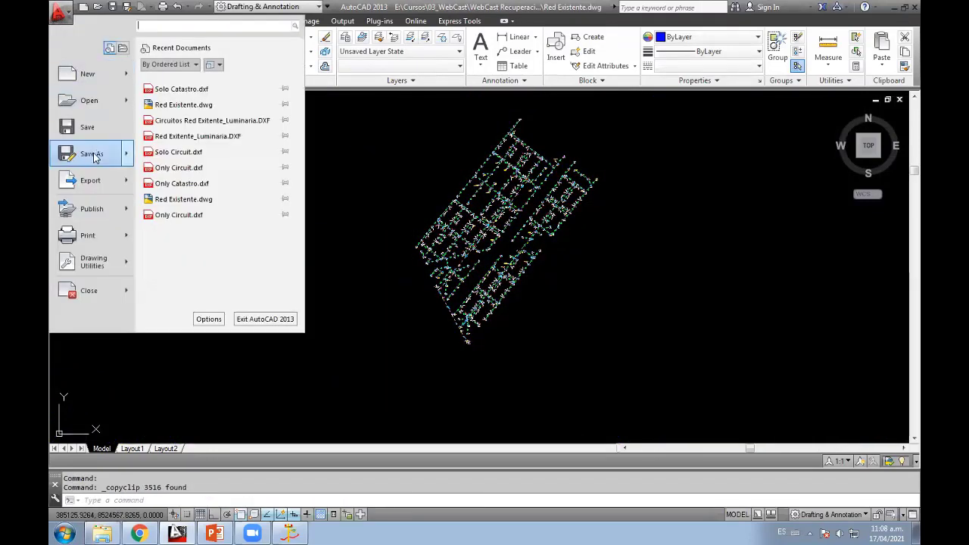
{"action": "left_click", "coordinate": [83, 74]}
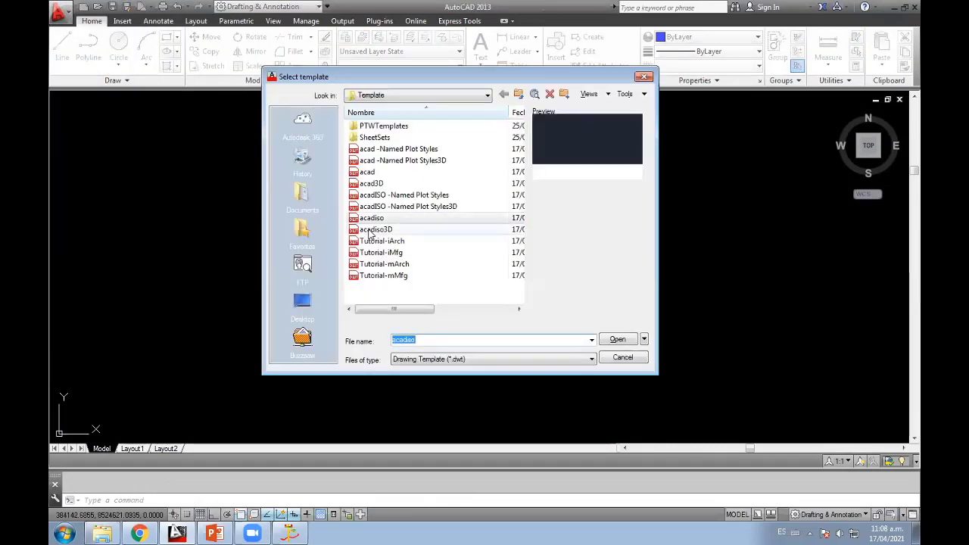
{"action": "double_click", "coordinate": [372, 220]}
{"action": "right_click", "coordinate": [421, 198]}
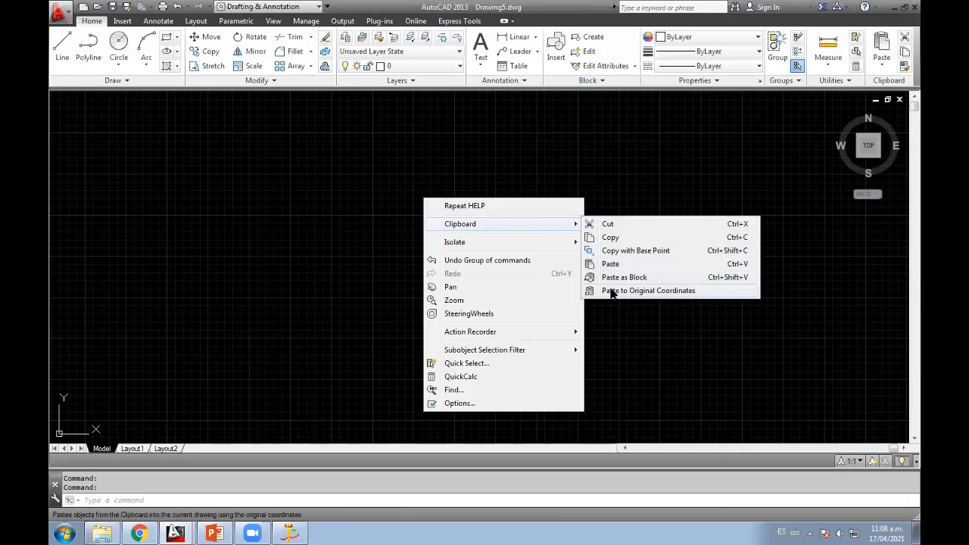
{"action": "left_click", "coordinate": [613, 292]}
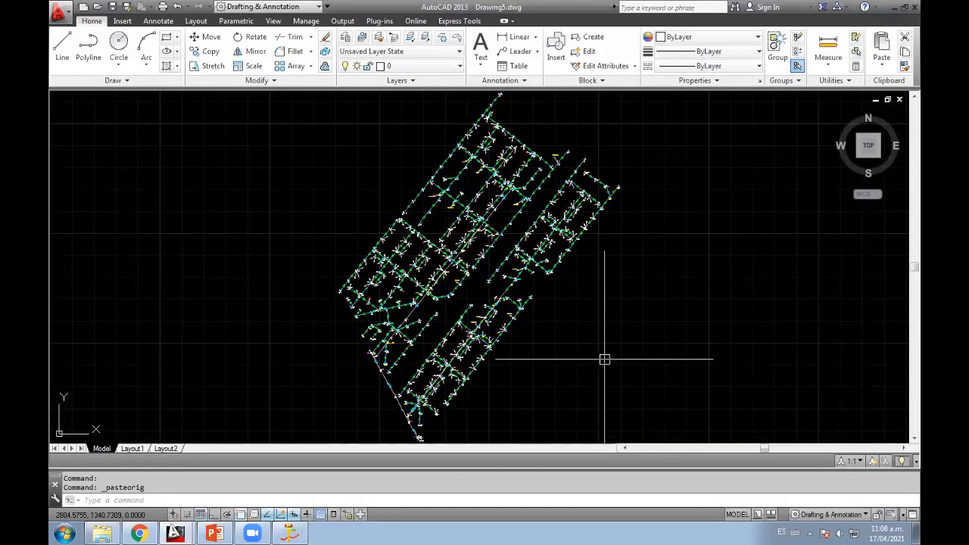
{"action": "middle_click", "coordinate": [571, 324]}
{"action": "middle_click", "coordinate": [571, 324]}
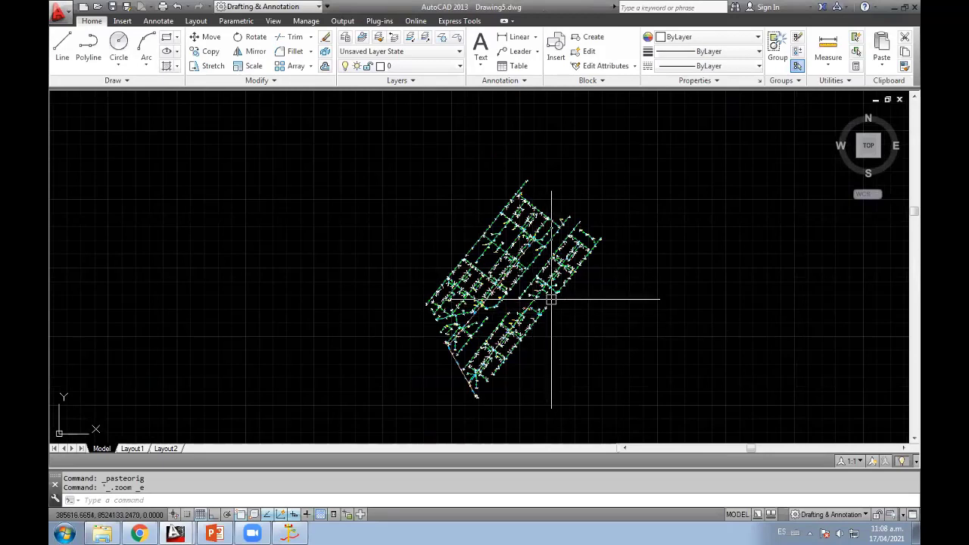
{"action": "right_click", "coordinate": [605, 188]}
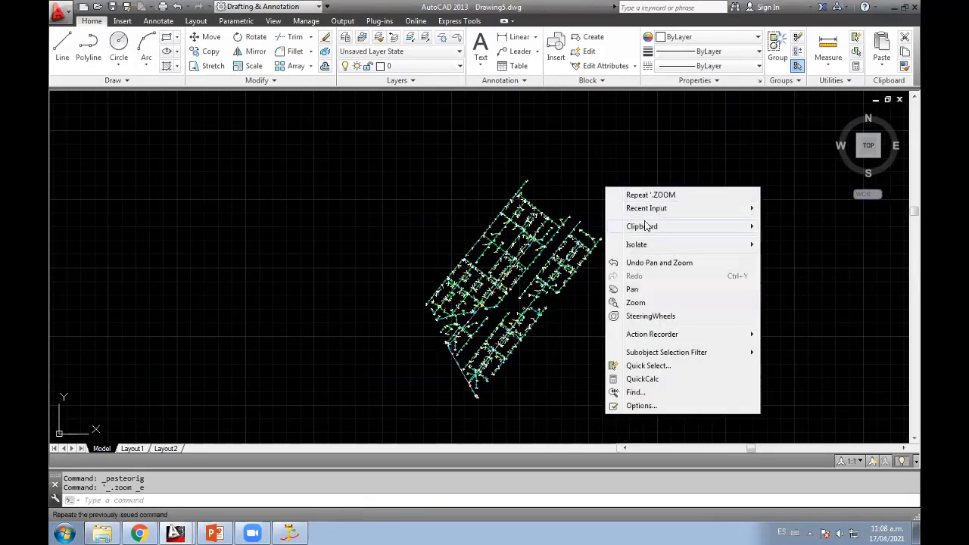
{"action": "mouse_move", "coordinate": [642, 226]}
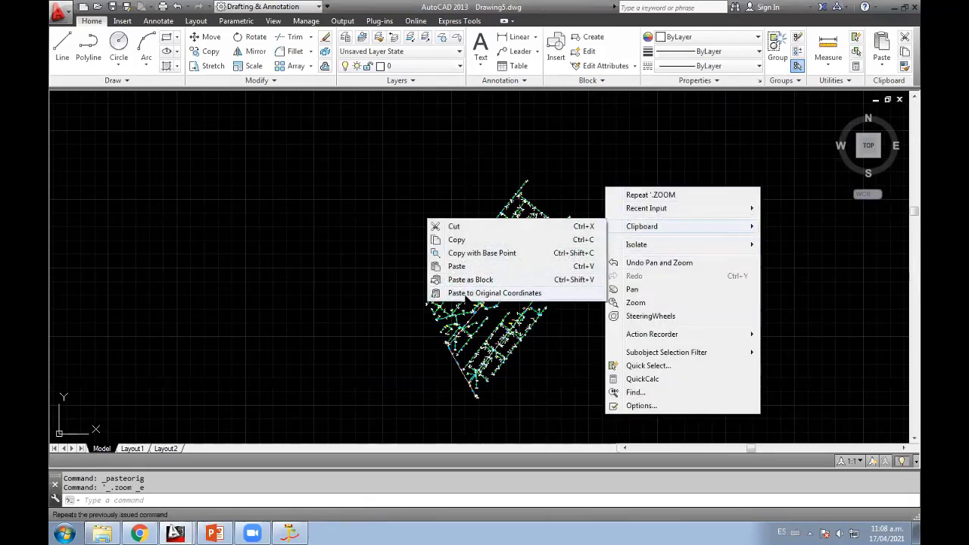
{"action": "left_click", "coordinate": [524, 292]}
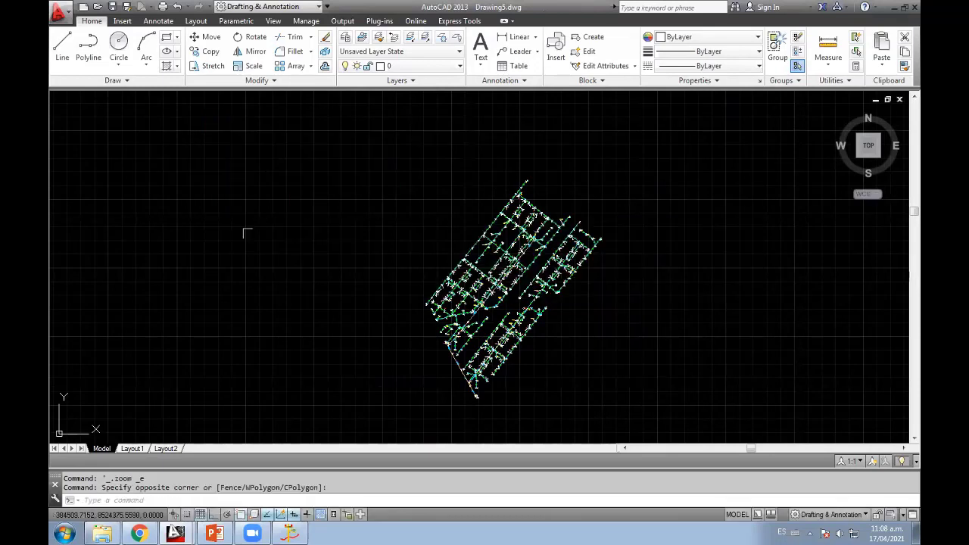
{"action": "left_click", "coordinate": [648, 421]}
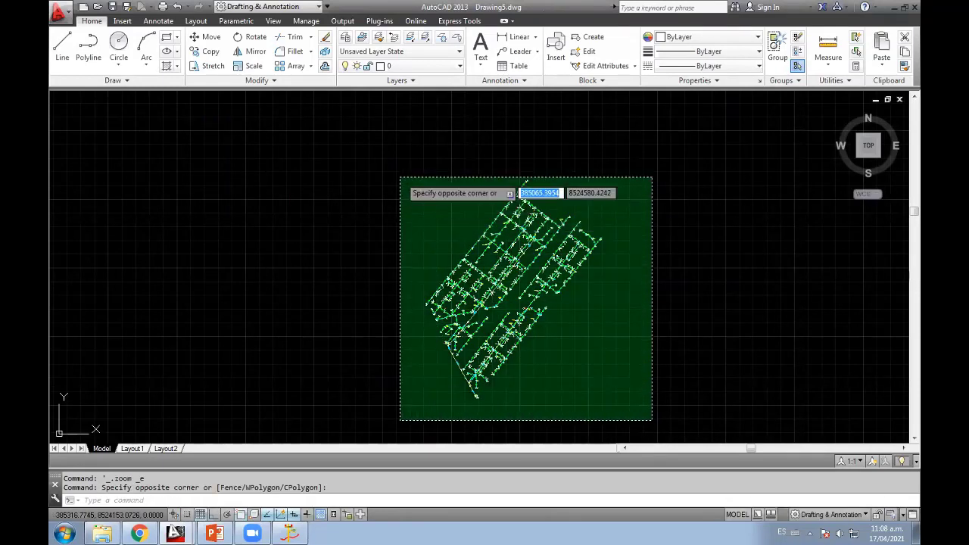
Step: Turn all Red Existente layers back on and inspect the service drop at node KF1
{"action": "key", "text": "ctrl+Tab"}
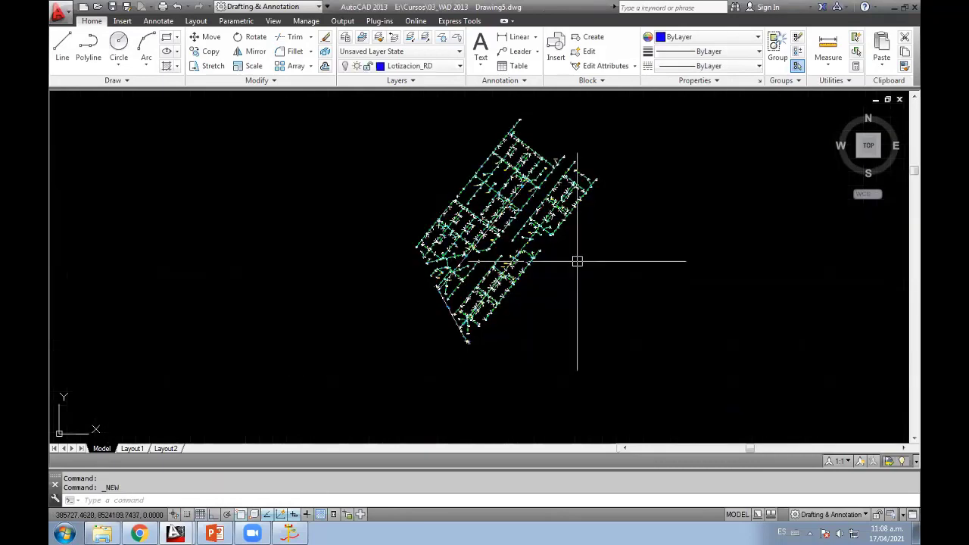
{"action": "type", "text": "LA"}
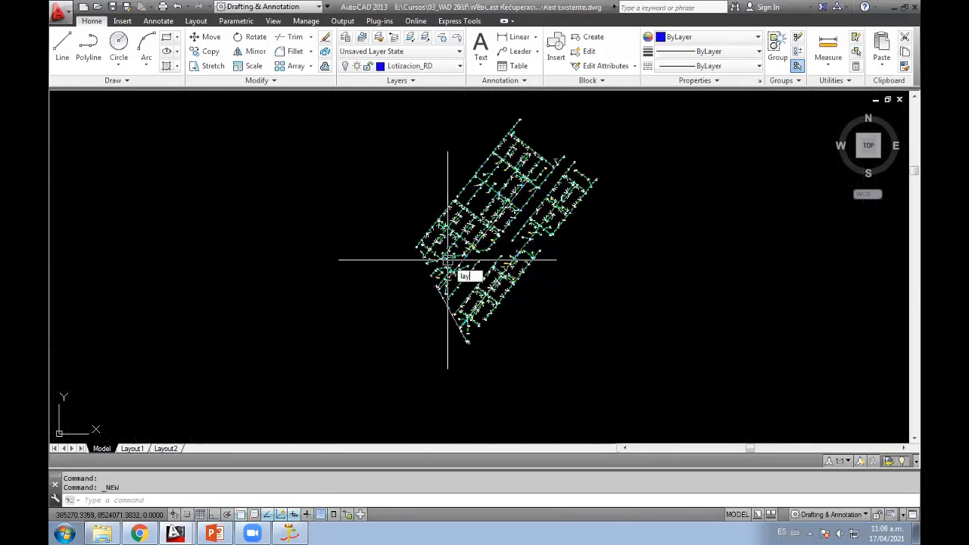
{"action": "type", "text": "YEn"}
{"action": "key", "text": "Return"}
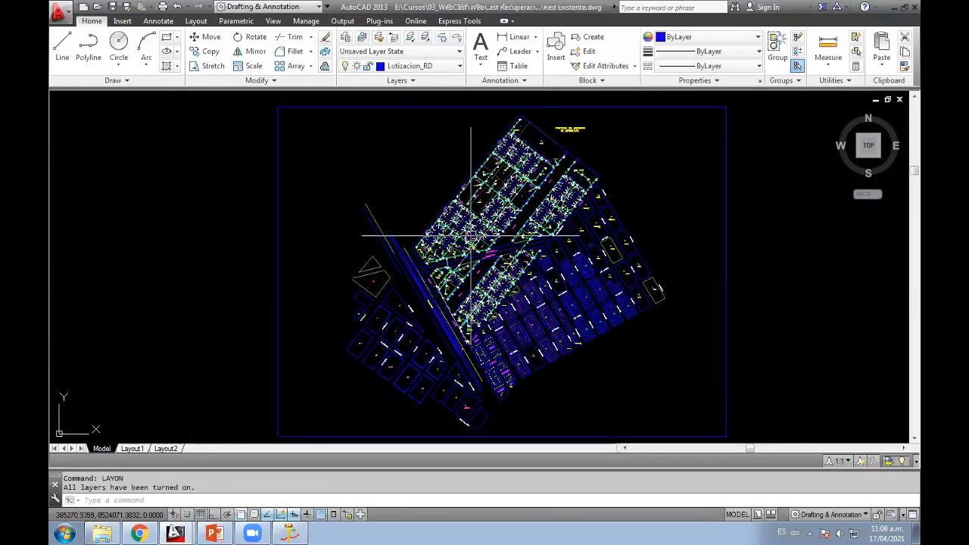
{"action": "scroll", "coordinate": [384, 212], "scroll_direction": "up", "scroll_amount": 4}
{"action": "scroll", "coordinate": [384, 212], "scroll_direction": "up", "scroll_amount": 5}
{"action": "left_click", "coordinate": [362, 294]}
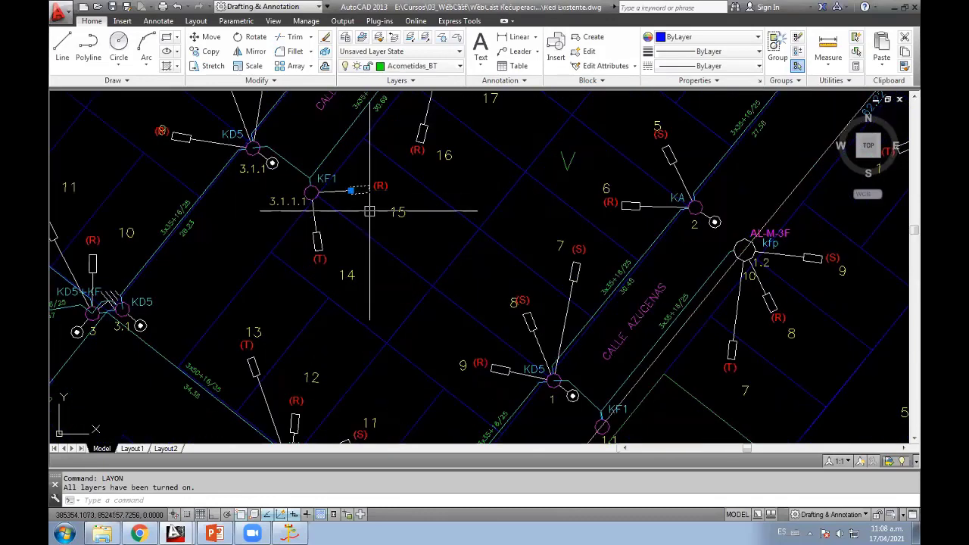
{"action": "scroll", "coordinate": [350, 204], "scroll_direction": "up", "scroll_amount": 4}
{"action": "key", "text": "Escape"}
{"action": "middle_click_drag", "start_coordinate": [242, 255], "coordinate": [418, 275]}
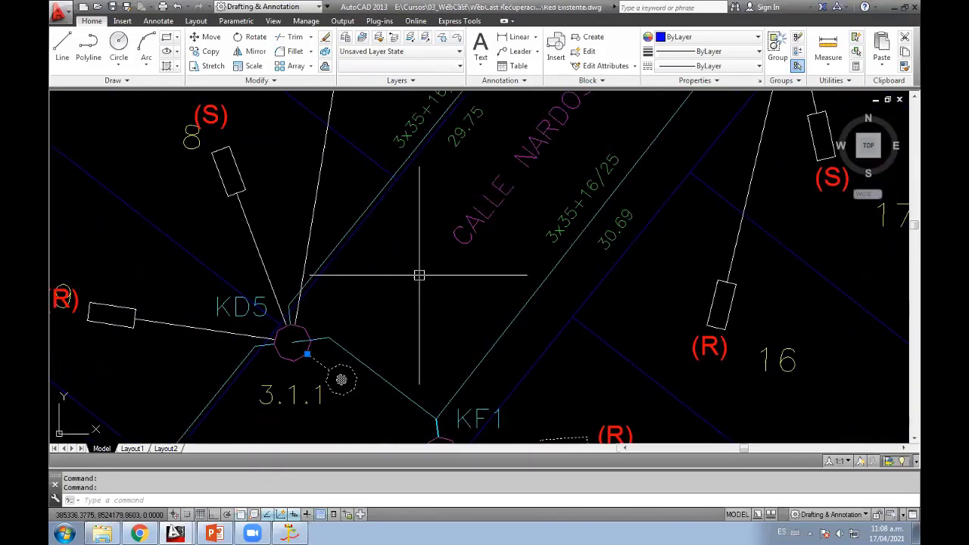
{"action": "scroll", "coordinate": [417, 275], "scroll_direction": "down", "scroll_amount": 2}
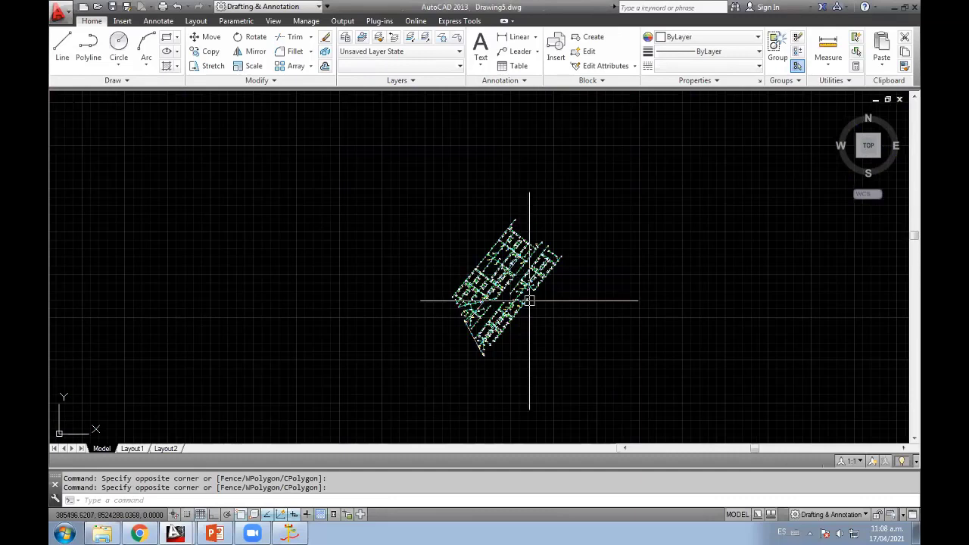
Step: Explode the pasted circuit network, dismiss the draw-order warning, and reselect the whole network
{"action": "key", "text": "Escape"}
{"action": "left_click", "coordinate": [605, 370]}
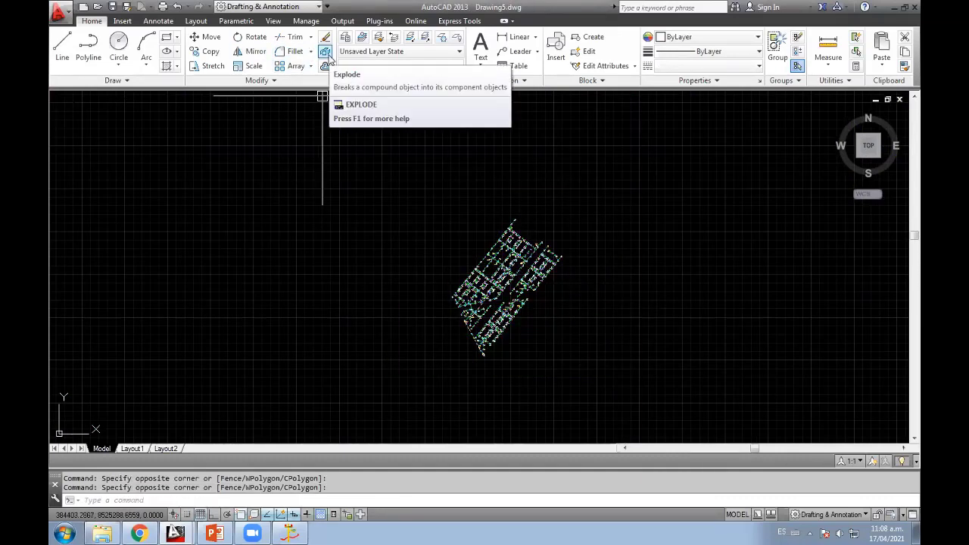
{"action": "left_click", "coordinate": [327, 55]}
{"action": "left_click", "coordinate": [537, 302]}
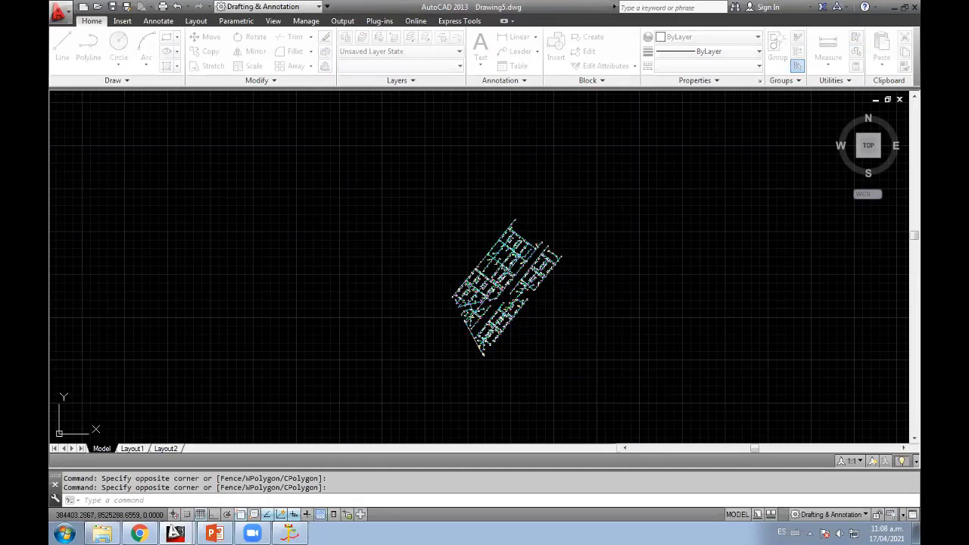
{"action": "left_click", "coordinate": [654, 384]}
{"action": "left_click", "coordinate": [411, 201]}
{"action": "key", "text": "Escape"}
{"action": "left_click", "coordinate": [606, 357]}
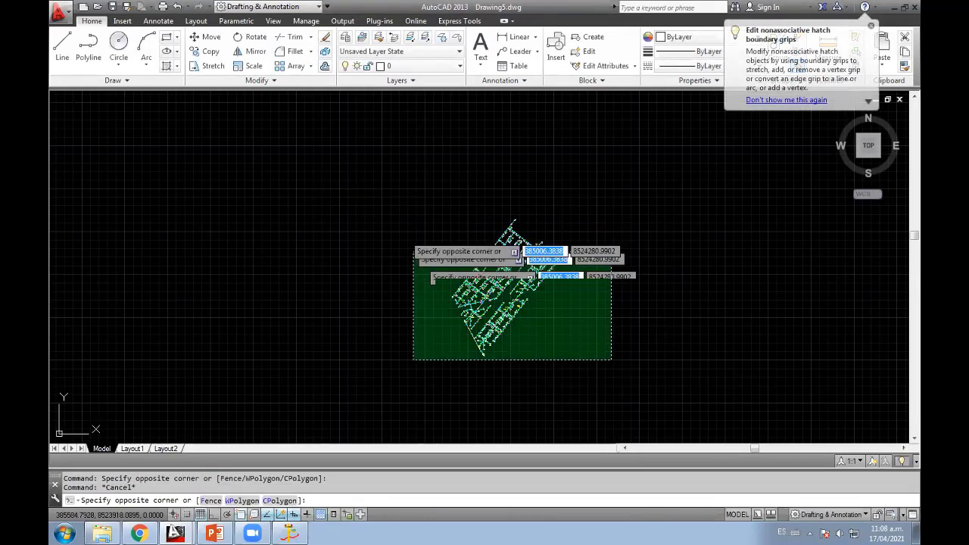
{"action": "left_click", "coordinate": [413, 244]}
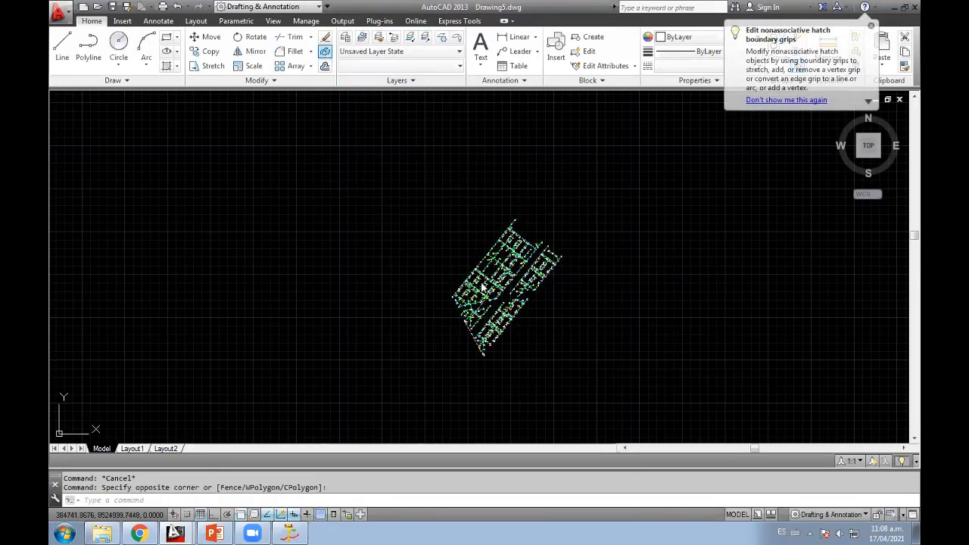
Step: Save the network drawing as AutoCAD 2010 DXF 'Solo circuito'
{"action": "left_click", "coordinate": [58, 17]}
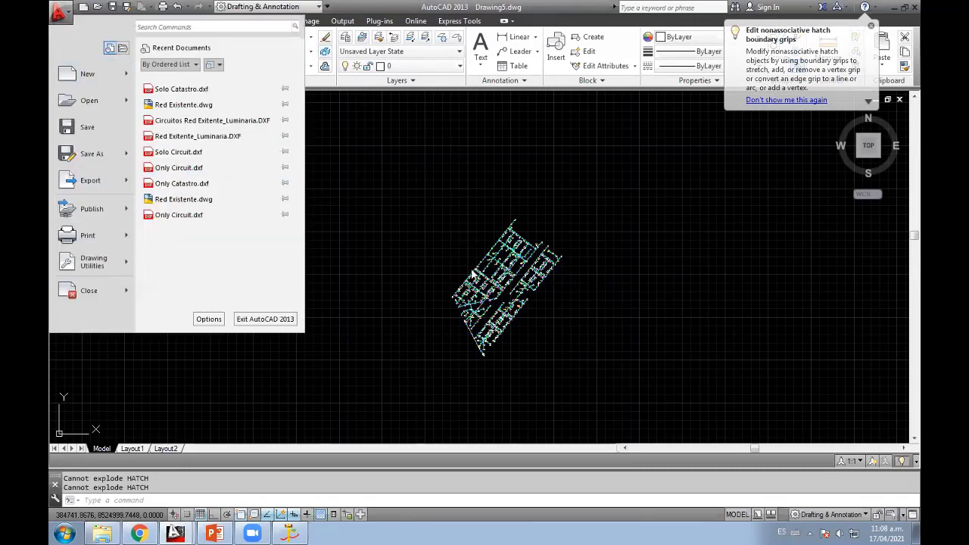
{"action": "left_click", "coordinate": [92, 154]}
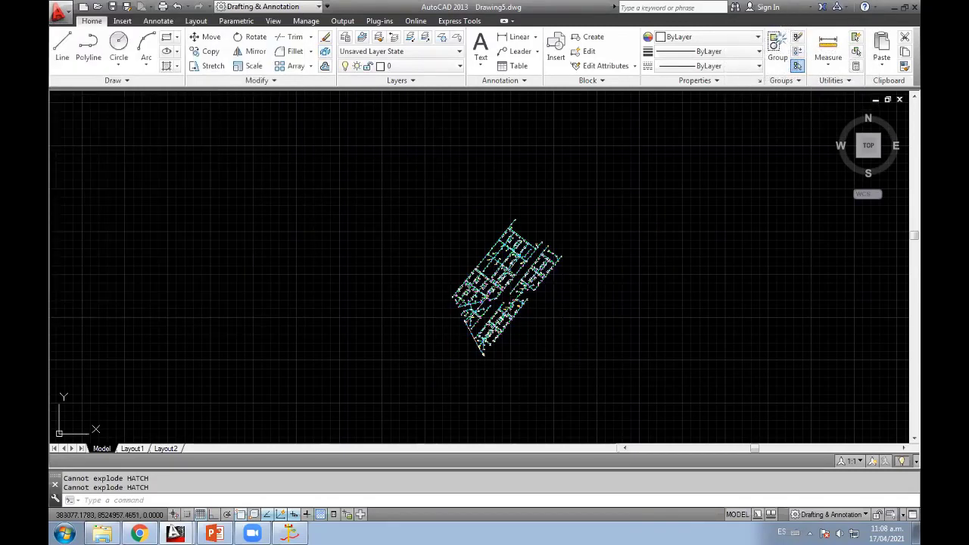
{"action": "left_click", "coordinate": [460, 349]}
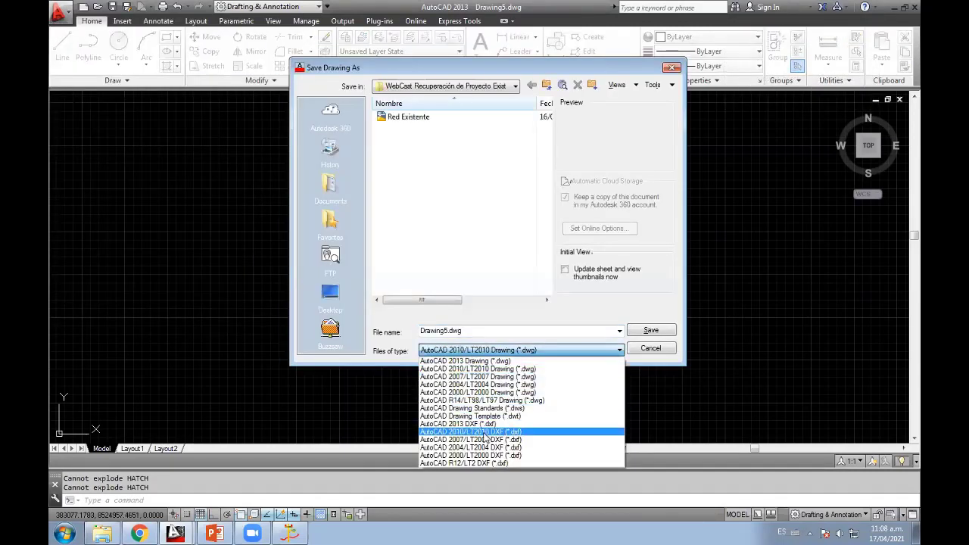
{"action": "left_click", "coordinate": [515, 430]}
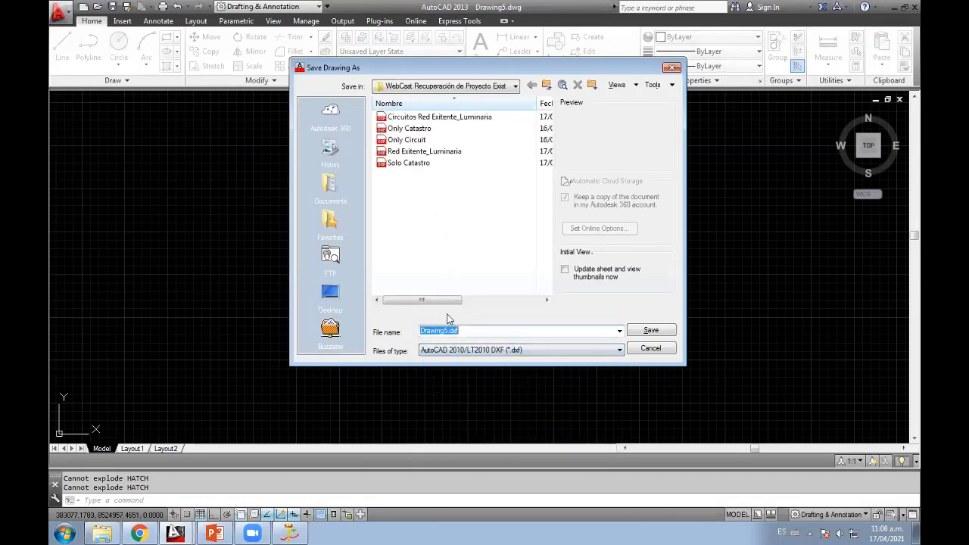
{"action": "type", "text": "Solo "}
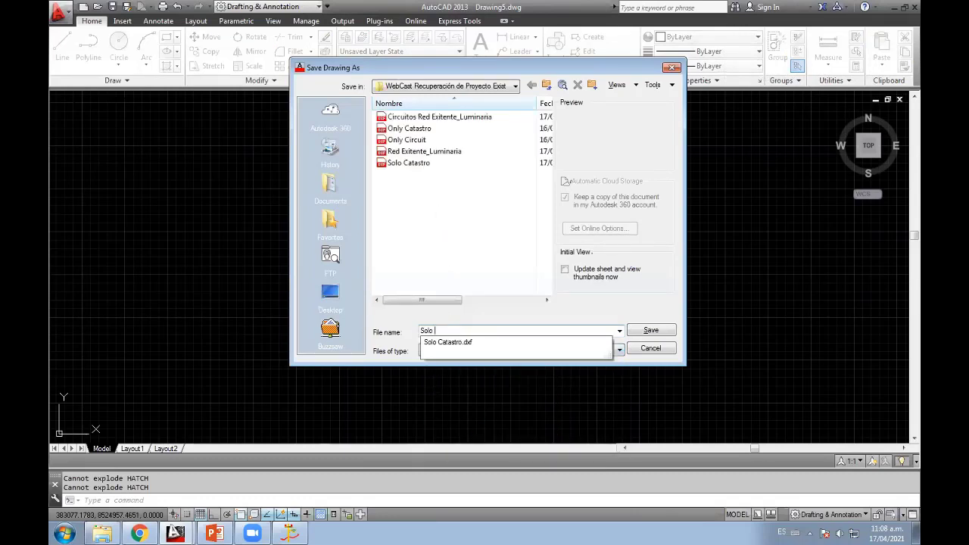
{"action": "type", "text": "circuito"}
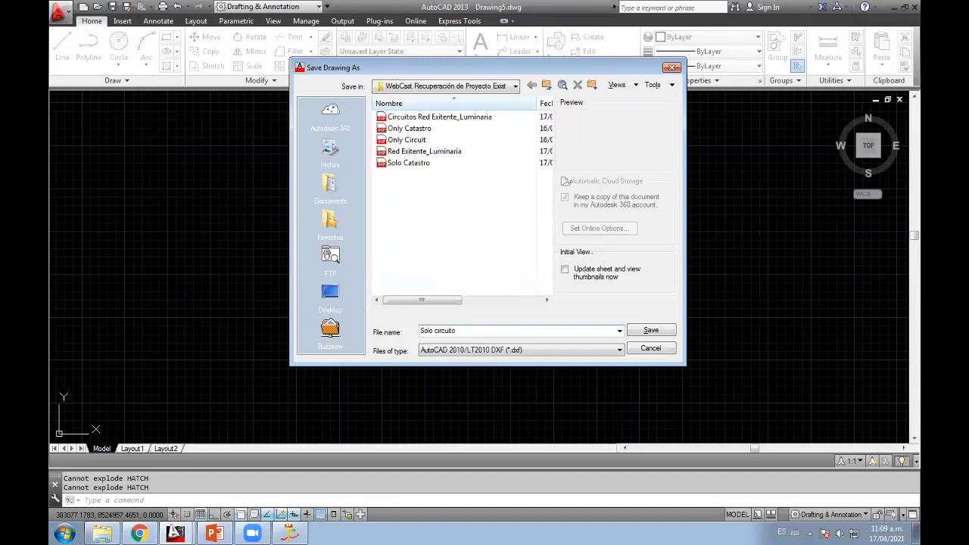
{"action": "key", "text": "Return"}
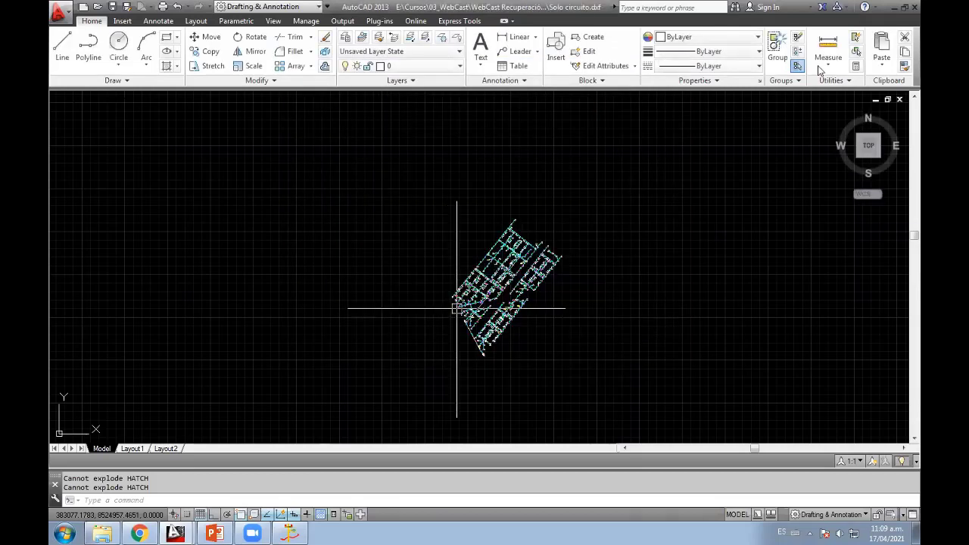
Step: Close the Solo circuito and Red Existente drawings without saving changes
{"action": "left_click", "coordinate": [899, 99]}
{"action": "left_click", "coordinate": [532, 293]}
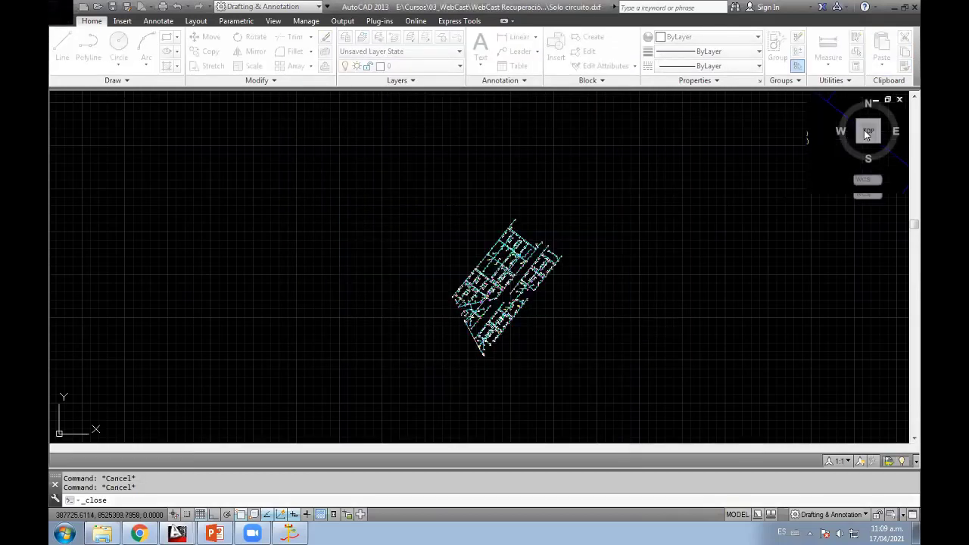
{"action": "left_click", "coordinate": [899, 100]}
{"action": "left_click", "coordinate": [539, 295]}
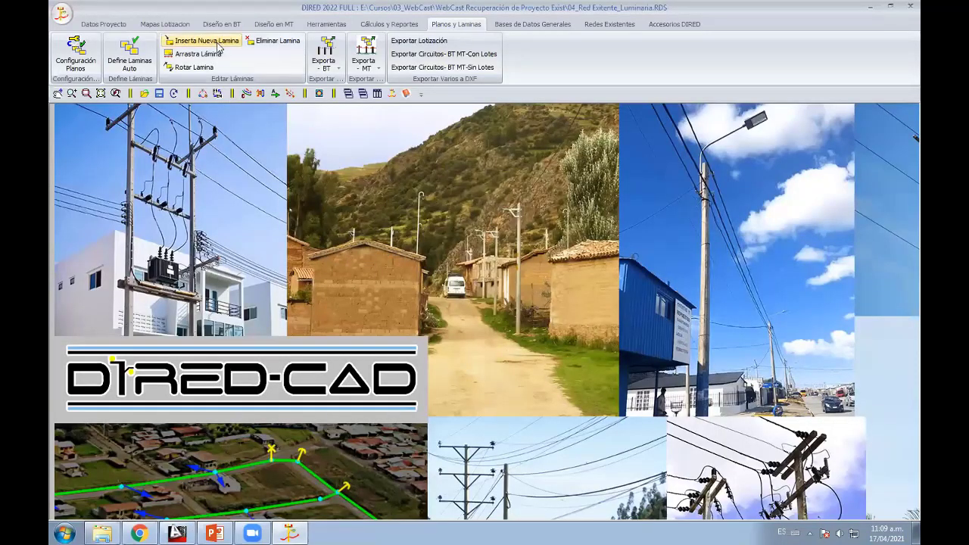
Step: Load Solo Catastro as the DIRED lot map through Cargar Mapa de Lotizacion
{"action": "left_click", "coordinate": [62, 15]}
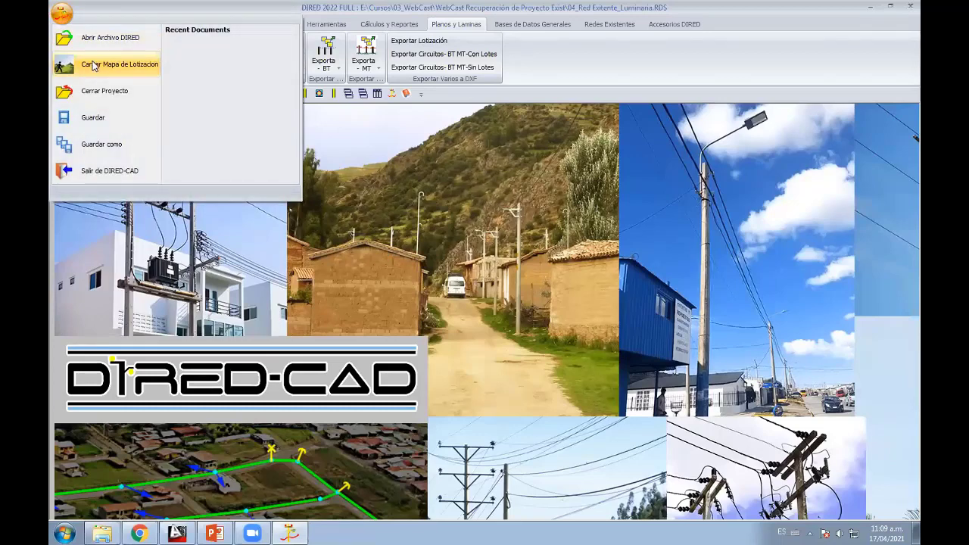
{"action": "left_click", "coordinate": [93, 66]}
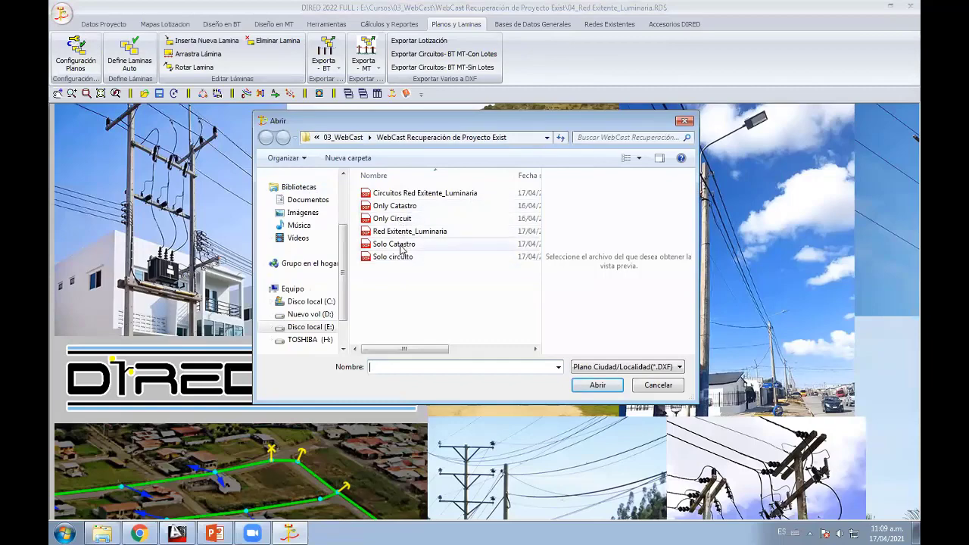
{"action": "double_click", "coordinate": [401, 248]}
{"action": "middle_click_drag", "start_coordinate": [530, 303], "coordinate": [466, 306]}
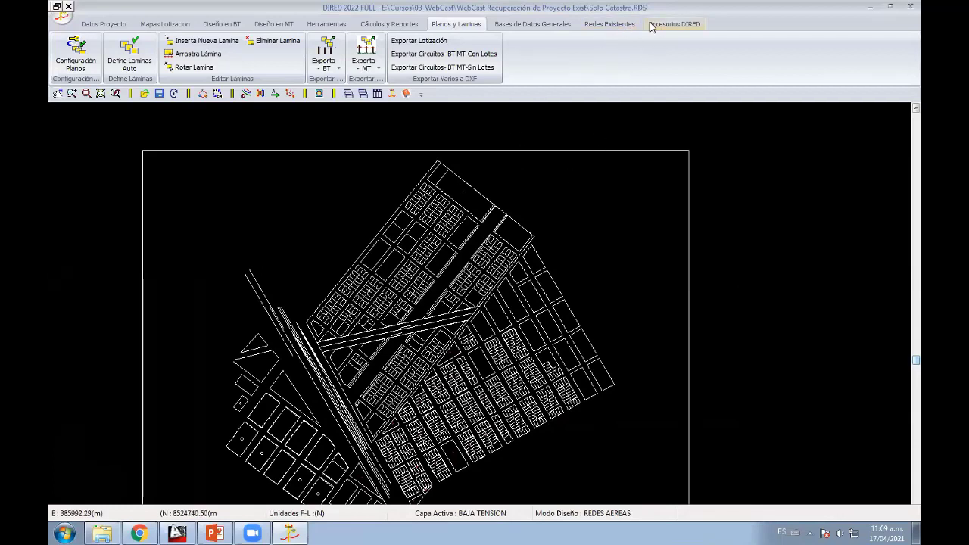
Step: Load the Only Circuit existing-network DXF from Redes Existentes over the Solo Catastro cadastre
{"action": "left_click", "coordinate": [610, 24]}
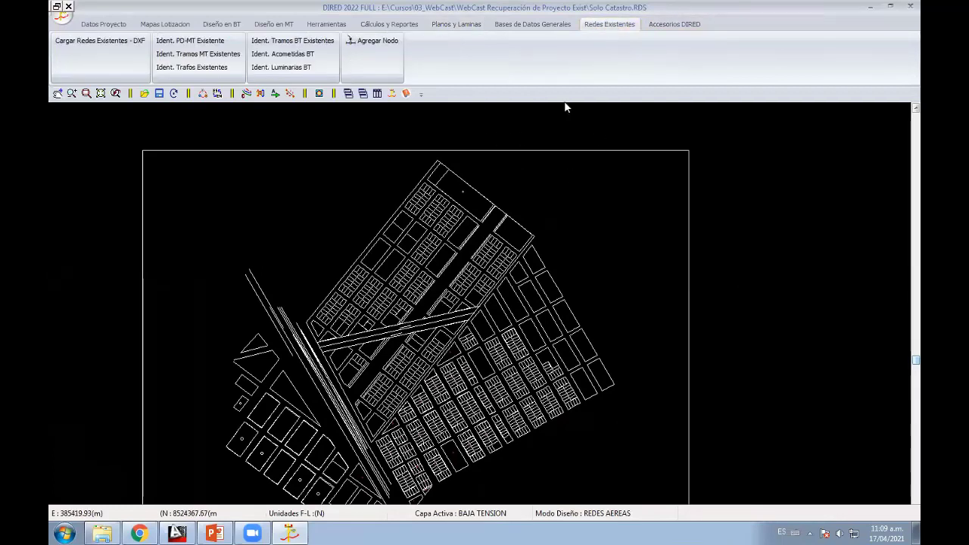
{"action": "left_click", "coordinate": [85, 47]}
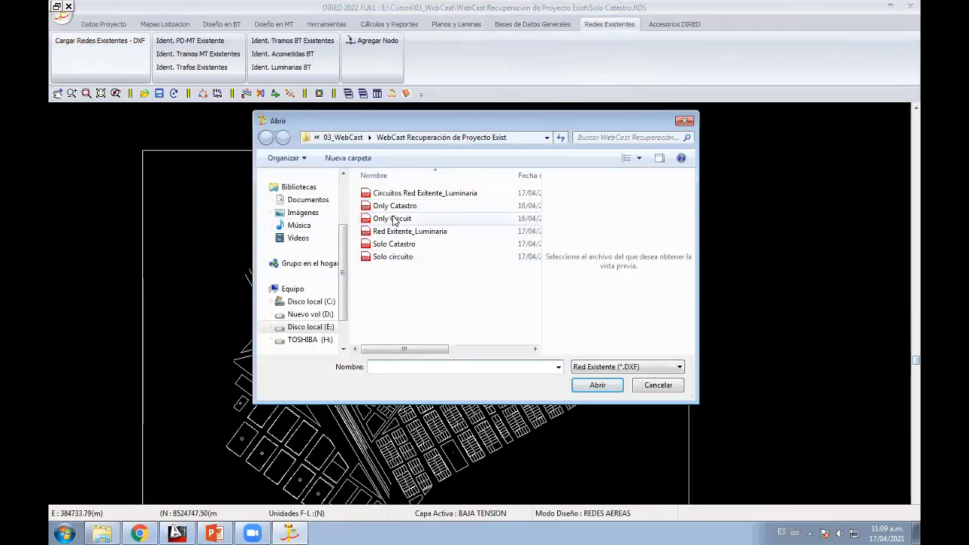
{"action": "left_click", "coordinate": [394, 220]}
{"action": "left_click", "coordinate": [585, 385]}
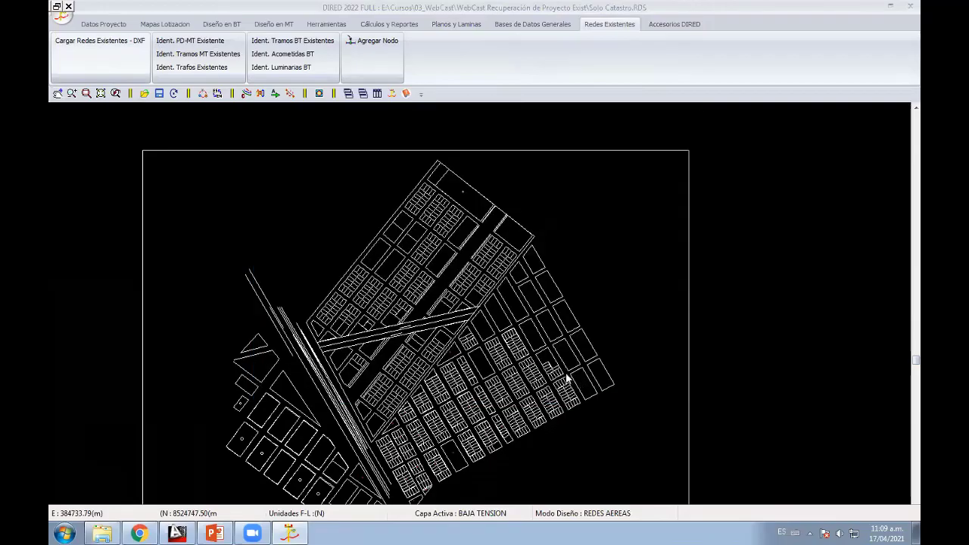
Step: Zoom and pan across the lots to inspect the loaded poles, service drops and labels
{"action": "scroll", "coordinate": [642, 346], "scroll_direction": "up", "scroll_amount": 2}
{"action": "scroll", "coordinate": [437, 308], "scroll_direction": "up", "scroll_amount": 2}
{"action": "scroll", "coordinate": [505, 252], "scroll_direction": "up", "scroll_amount": 2}
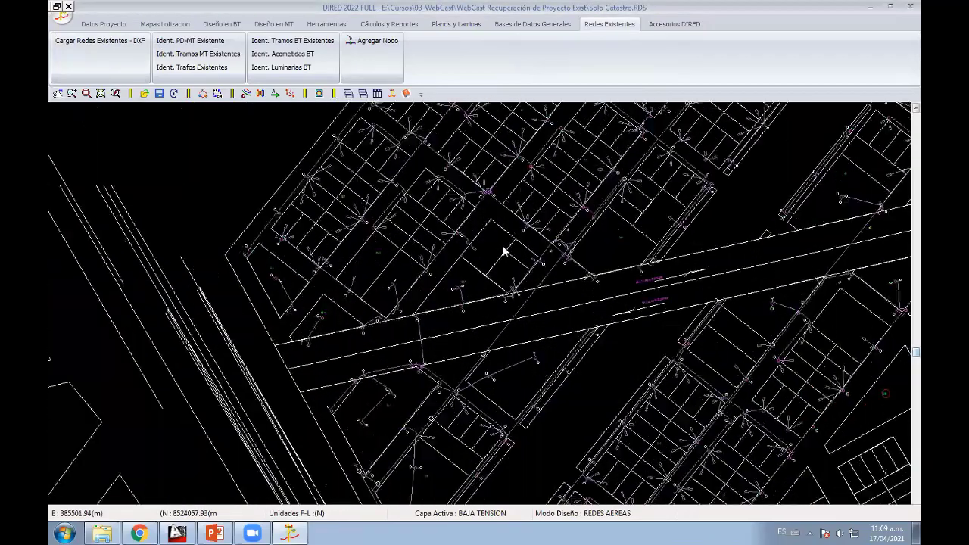
{"action": "middle_click_drag", "start_coordinate": [370, 161], "coordinate": [433, 257]}
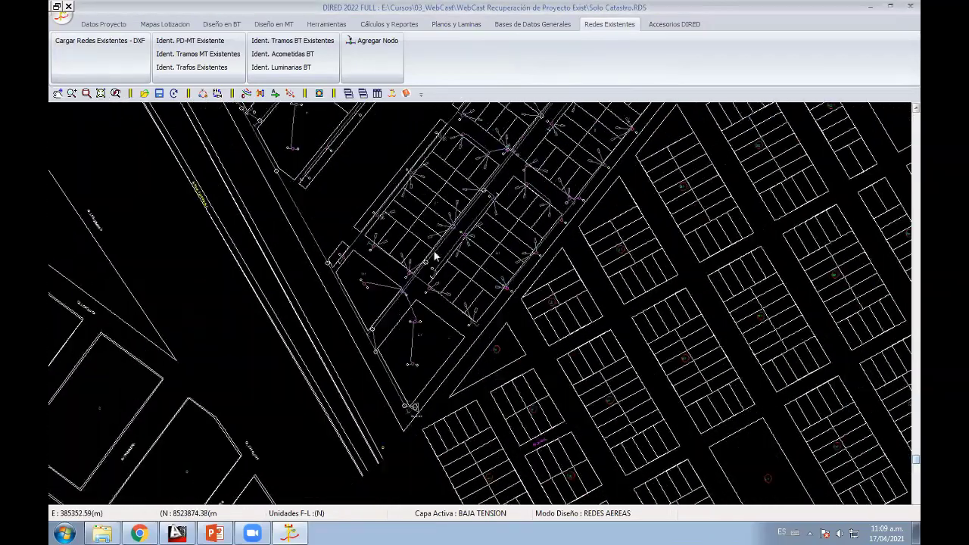
{"action": "scroll", "coordinate": [434, 256], "scroll_direction": "up", "scroll_amount": 1}
{"action": "scroll", "coordinate": [443, 250], "scroll_direction": "up", "scroll_amount": 1}
{"action": "scroll", "coordinate": [451, 232], "scroll_direction": "up", "scroll_amount": 1}
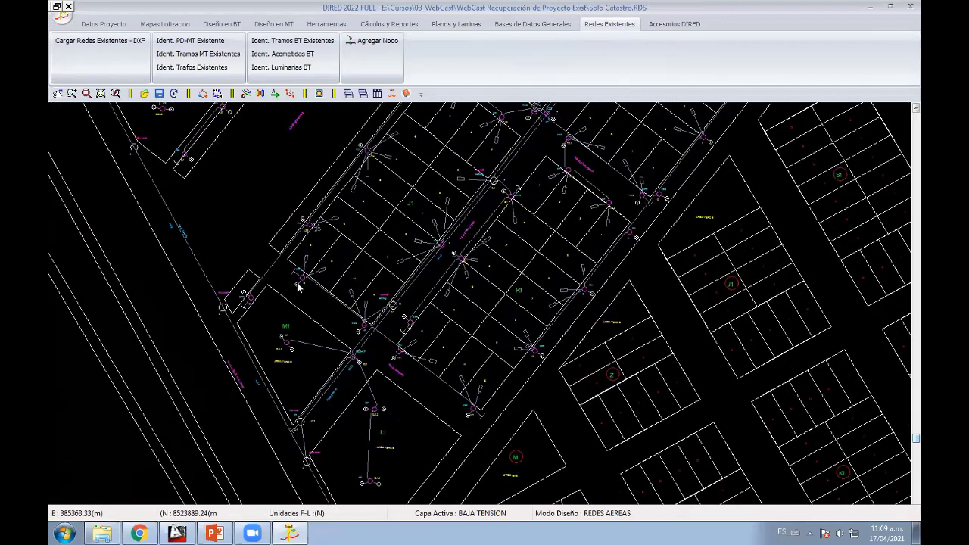
{"action": "middle_click_drag", "start_coordinate": [509, 274], "coordinate": [401, 299]}
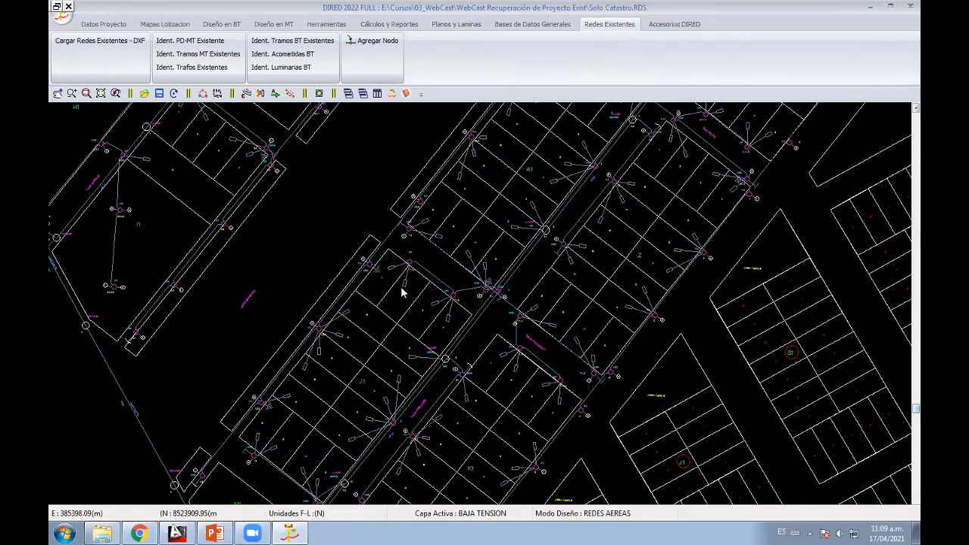
{"action": "scroll", "coordinate": [405, 288], "scroll_direction": "down", "scroll_amount": 1}
{"action": "scroll", "coordinate": [459, 242], "scroll_direction": "down", "scroll_amount": 2}
{"action": "scroll", "coordinate": [480, 197], "scroll_direction": "down", "scroll_amount": 1}
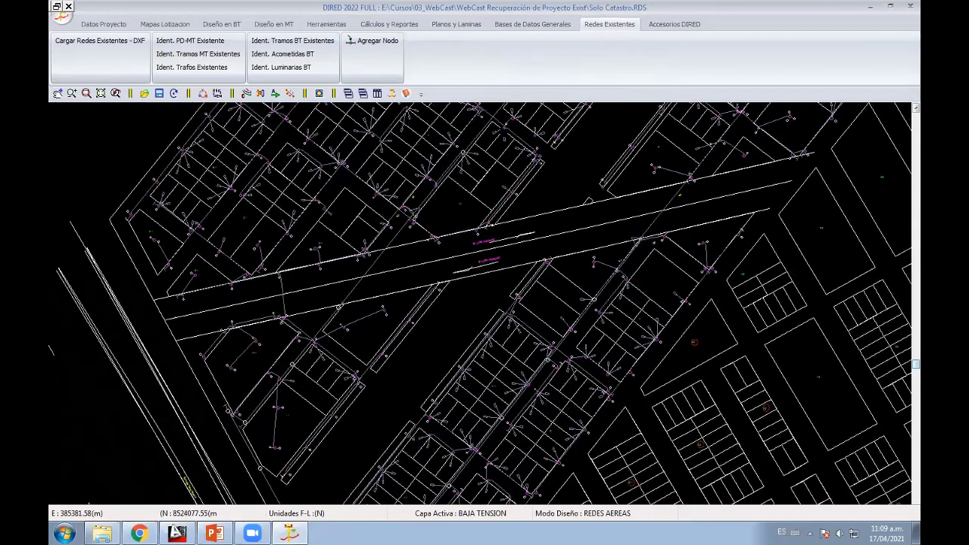
{"action": "scroll", "coordinate": [498, 159], "scroll_direction": "down", "scroll_amount": 2}
{"action": "scroll", "coordinate": [498, 159], "scroll_direction": "up", "scroll_amount": 2}
{"action": "scroll", "coordinate": [492, 162], "scroll_direction": "up", "scroll_amount": 2}
{"action": "scroll", "coordinate": [485, 166], "scroll_direction": "up", "scroll_amount": 1}
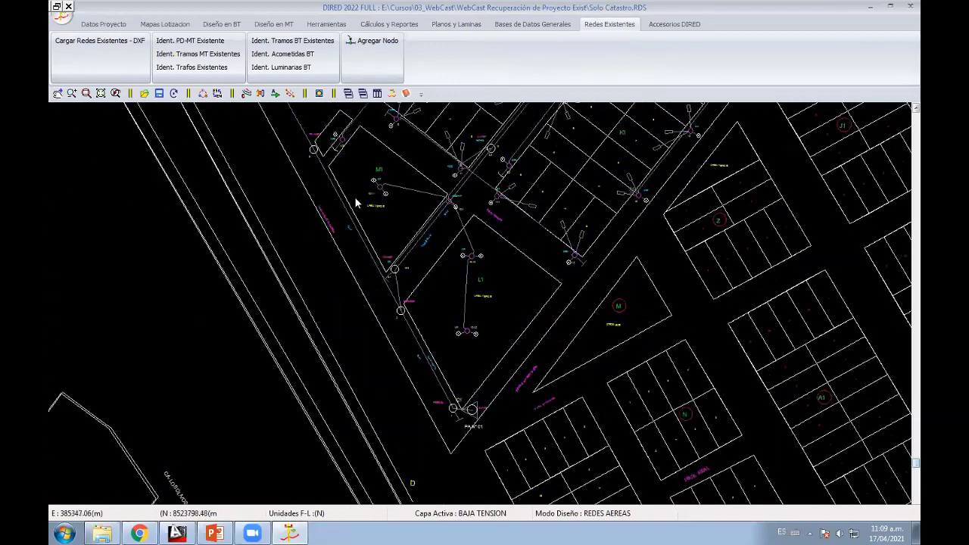
{"action": "scroll", "coordinate": [469, 174], "scroll_direction": "up", "scroll_amount": 1}
Step: Trace the MT line from the transformer through poles 4, 5 and 6, adding the 53.47m segment
{"action": "left_click", "coordinate": [212, 68]}
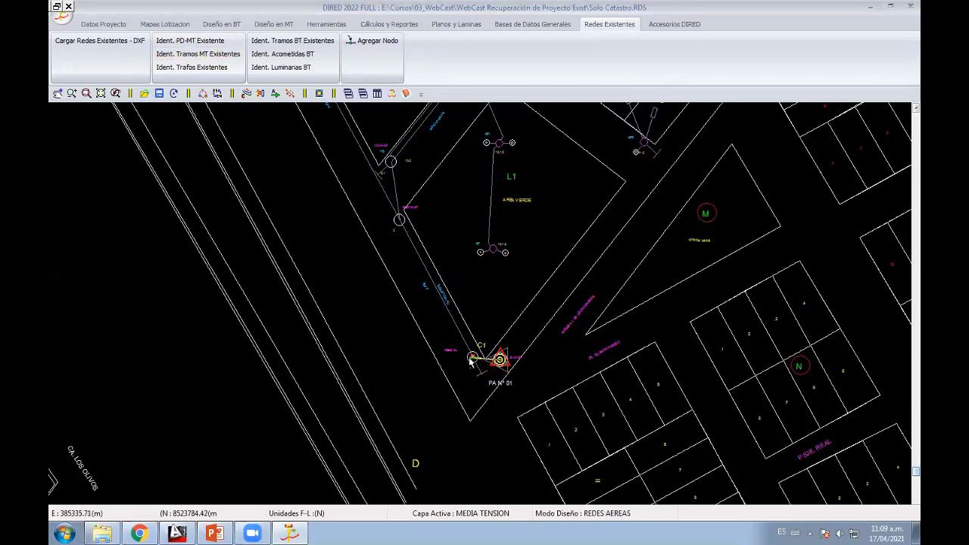
{"action": "left_click", "coordinate": [399, 220]}
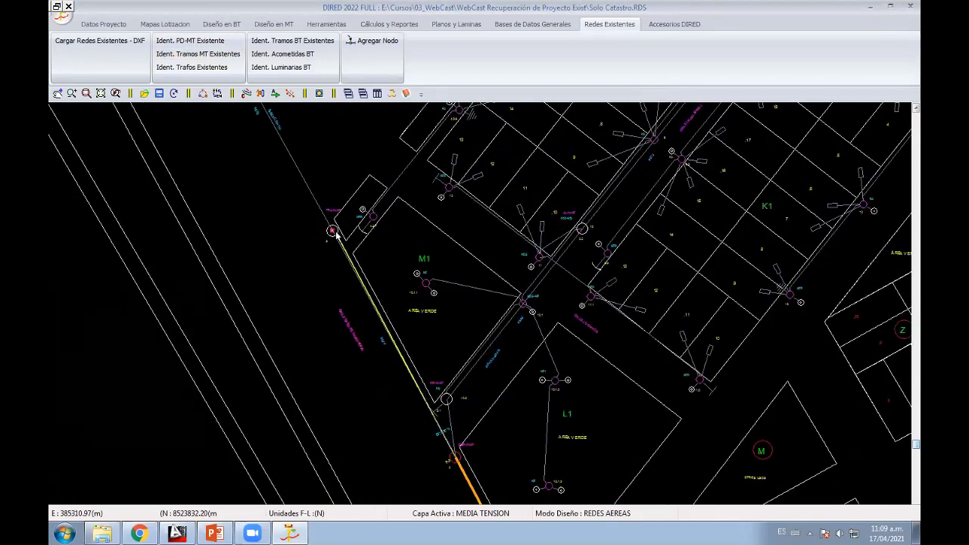
{"action": "scroll", "coordinate": [424, 348], "scroll_direction": "up", "scroll_amount": 2}
{"action": "scroll", "coordinate": [433, 356], "scroll_direction": "up", "scroll_amount": 2}
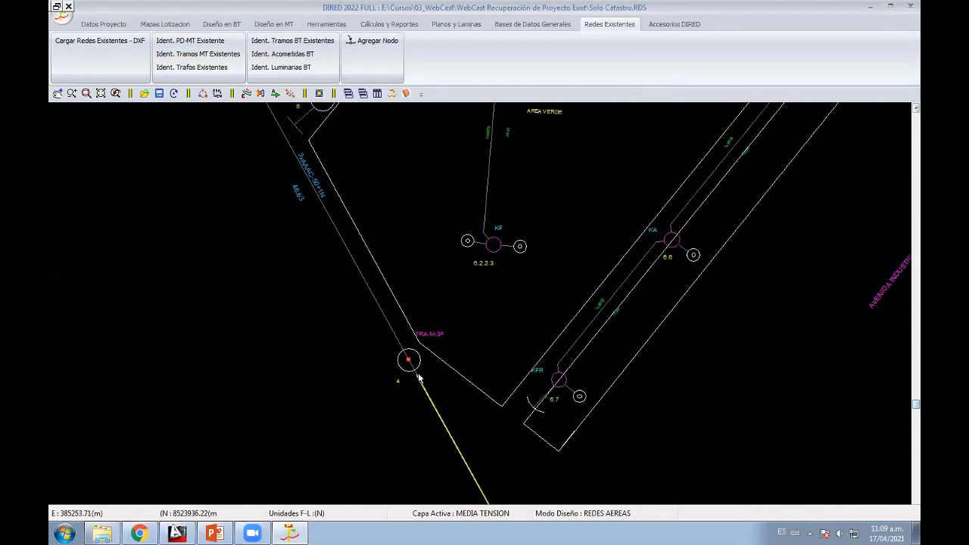
{"action": "left_click", "coordinate": [408, 359]}
{"action": "scroll", "coordinate": [402, 367], "scroll_direction": "down", "scroll_amount": 1}
{"action": "scroll", "coordinate": [353, 200], "scroll_direction": "up", "scroll_amount": 1}
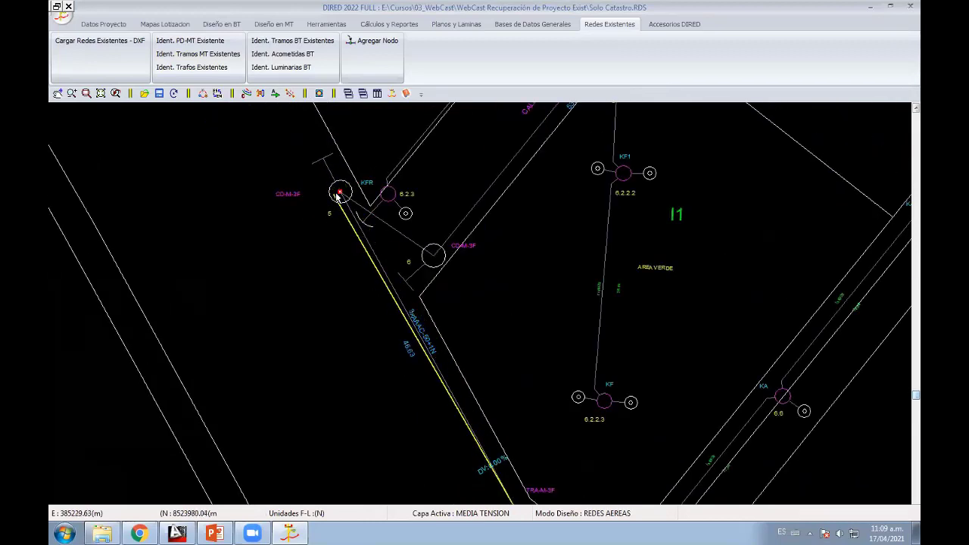
{"action": "left_click", "coordinate": [347, 227]}
{"action": "left_click", "coordinate": [433, 254]}
{"action": "scroll", "coordinate": [524, 265], "scroll_direction": "down", "scroll_amount": 1}
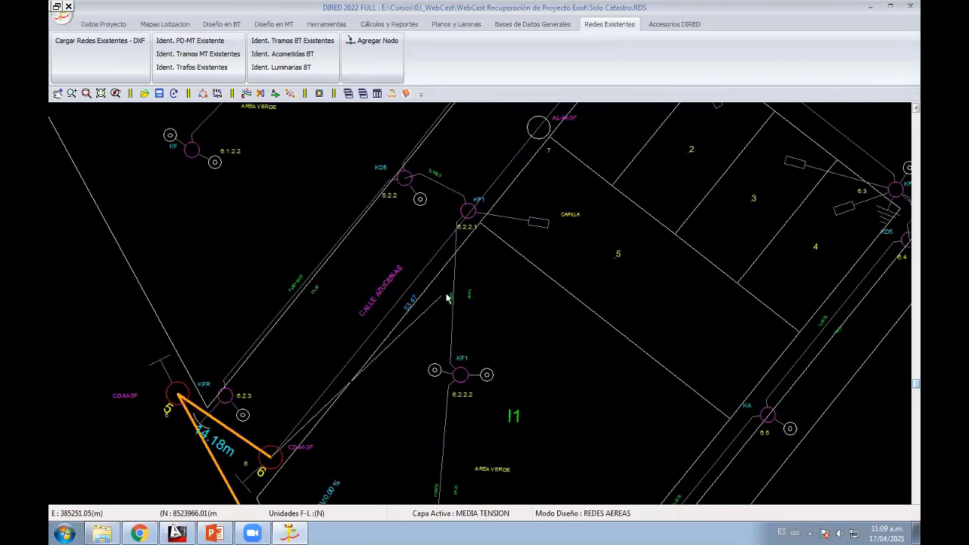
{"action": "scroll", "coordinate": [454, 294], "scroll_direction": "up", "scroll_amount": 1}
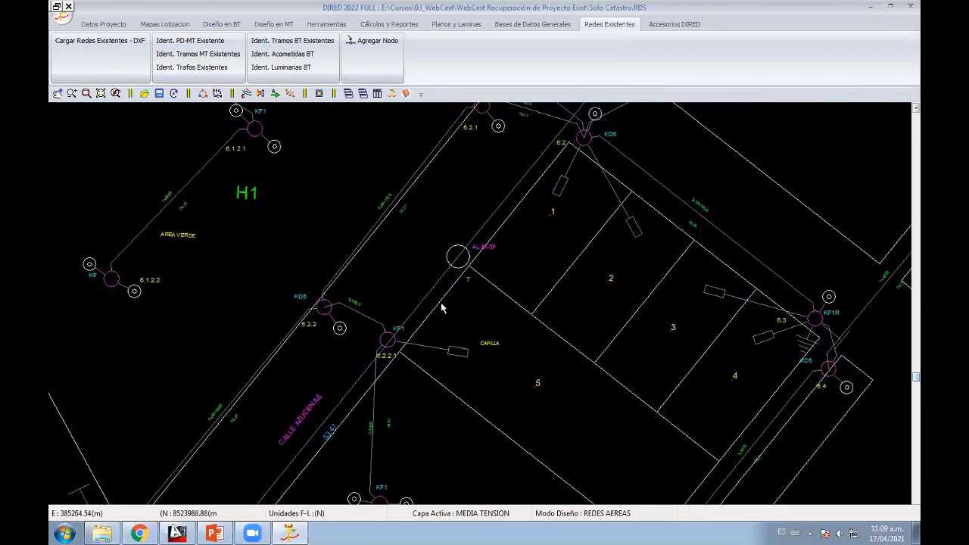
{"action": "left_click", "coordinate": [423, 259]}
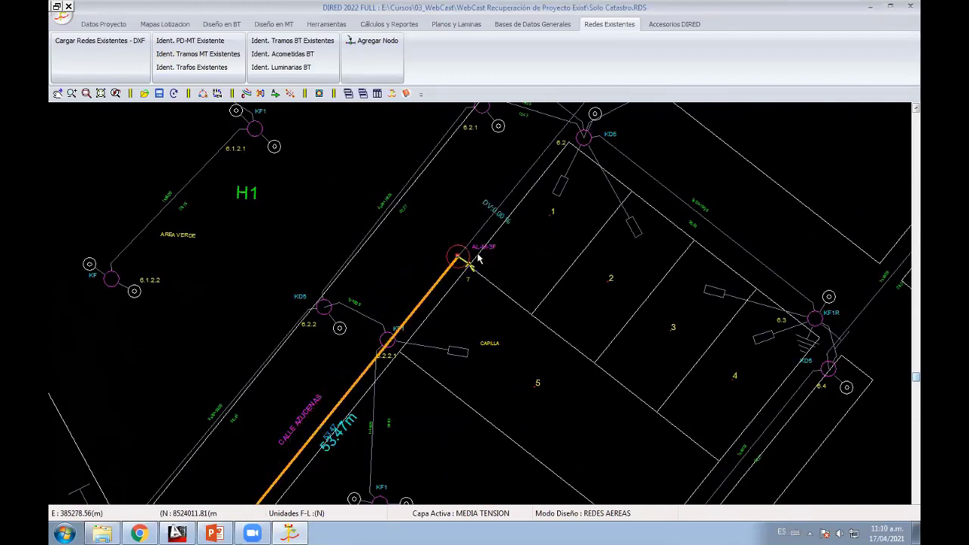
Step: Mark further MT segments along the street to substation SE-2, then choose Abrir Archivo DIRED
{"action": "middle_click_drag", "start_coordinate": [478, 259], "coordinate": [303, 499]}
{"action": "left_click", "coordinate": [459, 286]}
{"action": "middle_click_drag", "start_coordinate": [417, 265], "coordinate": [417, 508]}
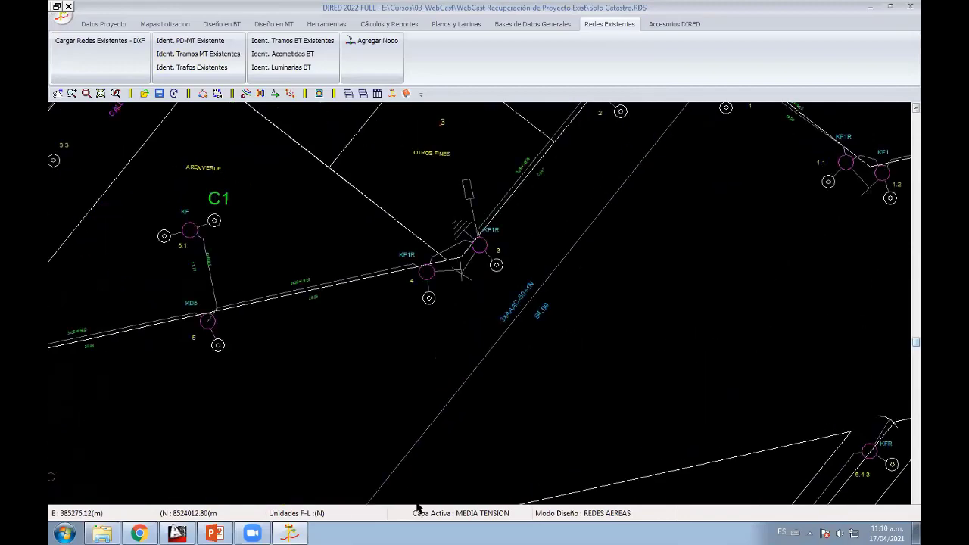
{"action": "middle_click_drag", "start_coordinate": [758, 150], "coordinate": [382, 455]}
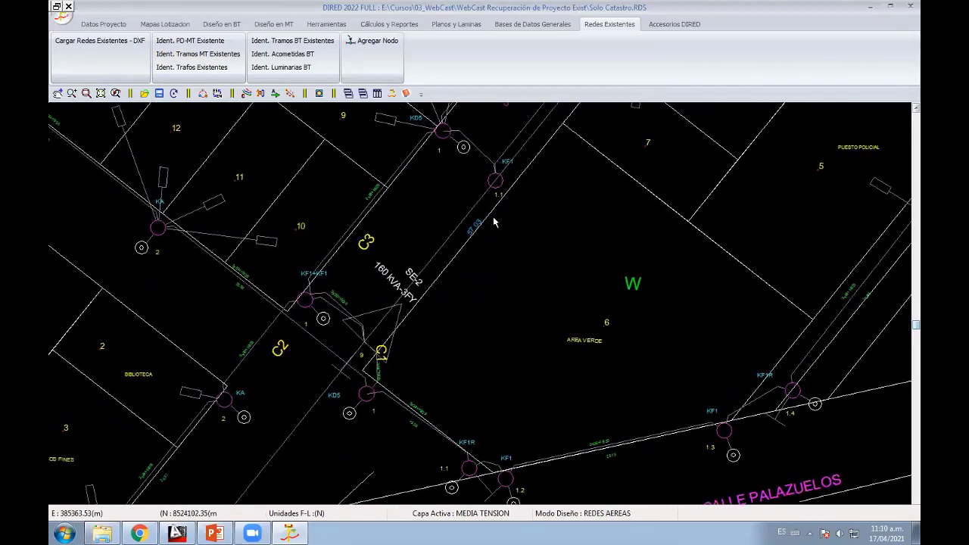
{"action": "left_click", "coordinate": [364, 347]}
{"action": "scroll", "coordinate": [376, 353], "scroll_direction": "down", "scroll_amount": 3}
{"action": "scroll", "coordinate": [567, 303], "scroll_direction": "up", "scroll_amount": 2}
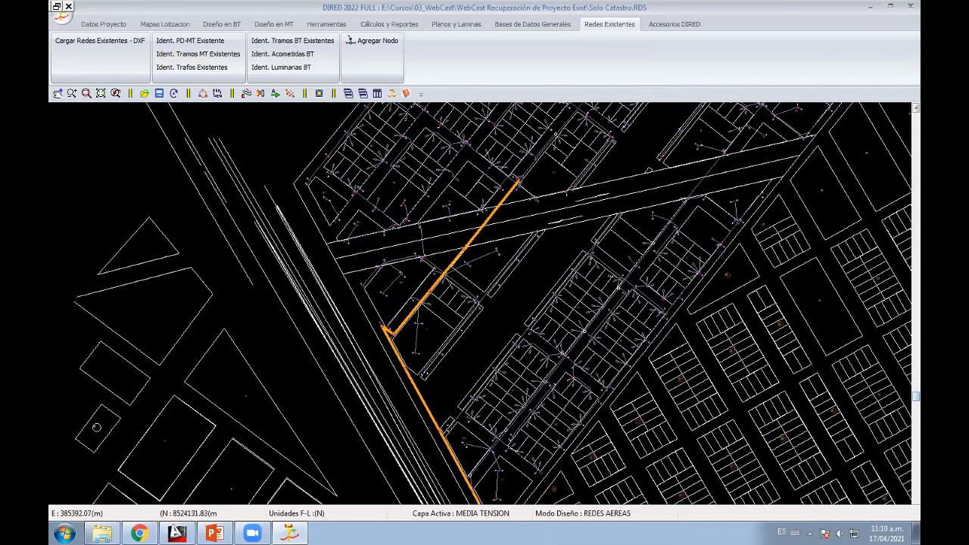
{"action": "left_click", "coordinate": [61, 17]}
{"action": "left_click", "coordinate": [87, 37]}
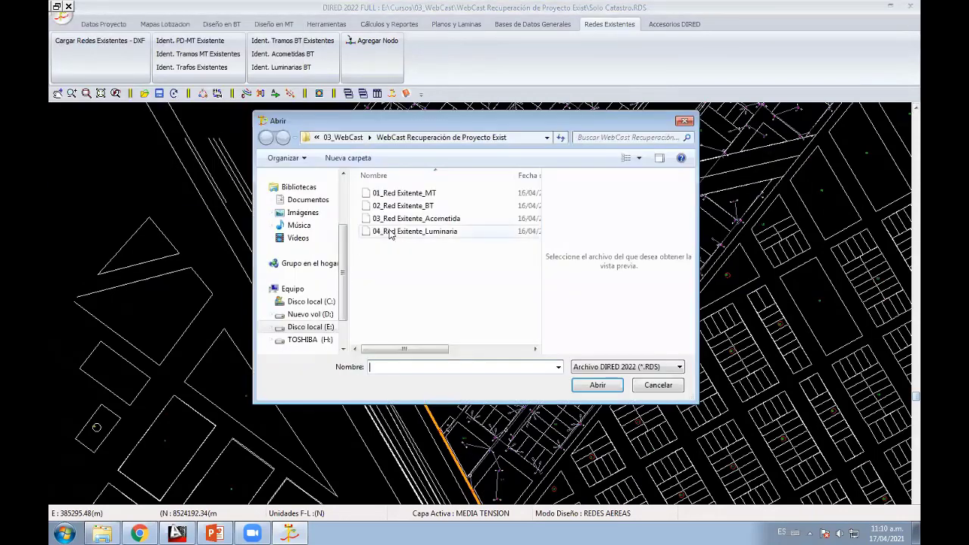
Step: Open 04_Red Exitente_Luminaria.RDS, zoom out to review it, then bring PowerPoint to the front
{"action": "double_click", "coordinate": [390, 232]}
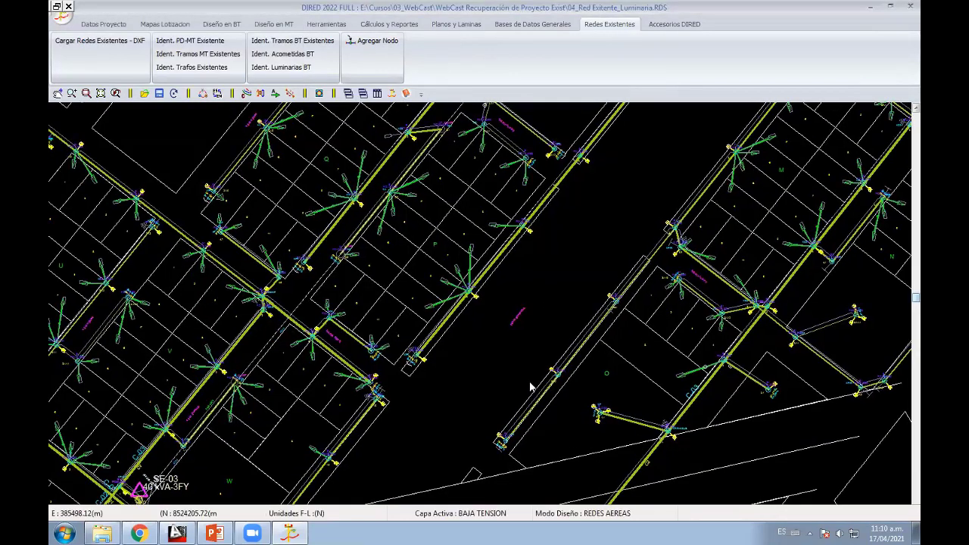
{"action": "scroll", "coordinate": [530, 386], "scroll_direction": "down", "scroll_amount": 3}
{"action": "scroll", "coordinate": [530, 340], "scroll_direction": "down", "scroll_amount": 3}
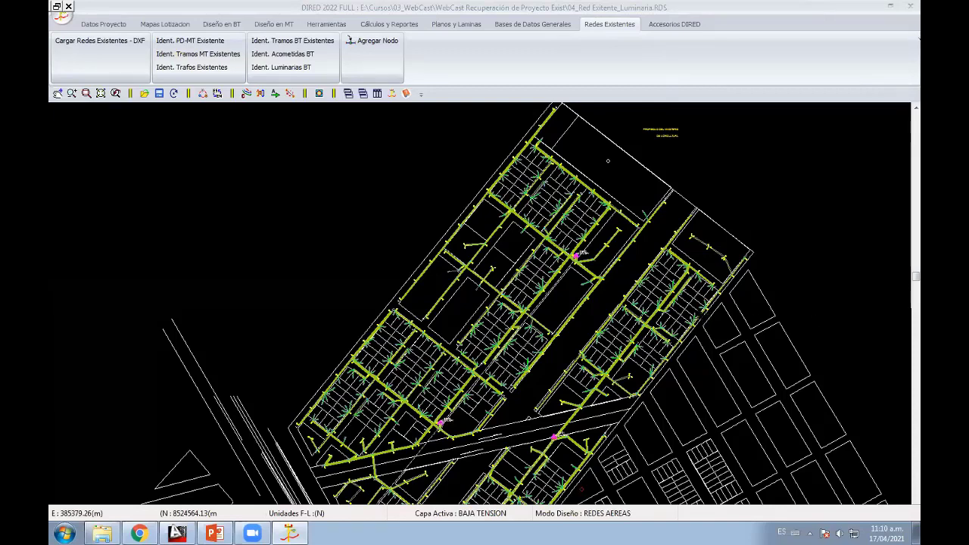
{"action": "left_click", "coordinate": [215, 534]}
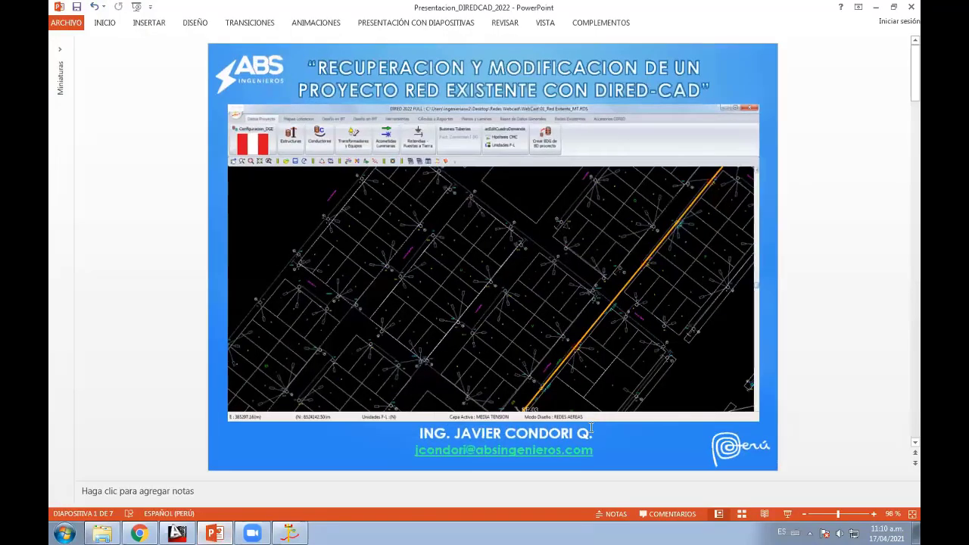